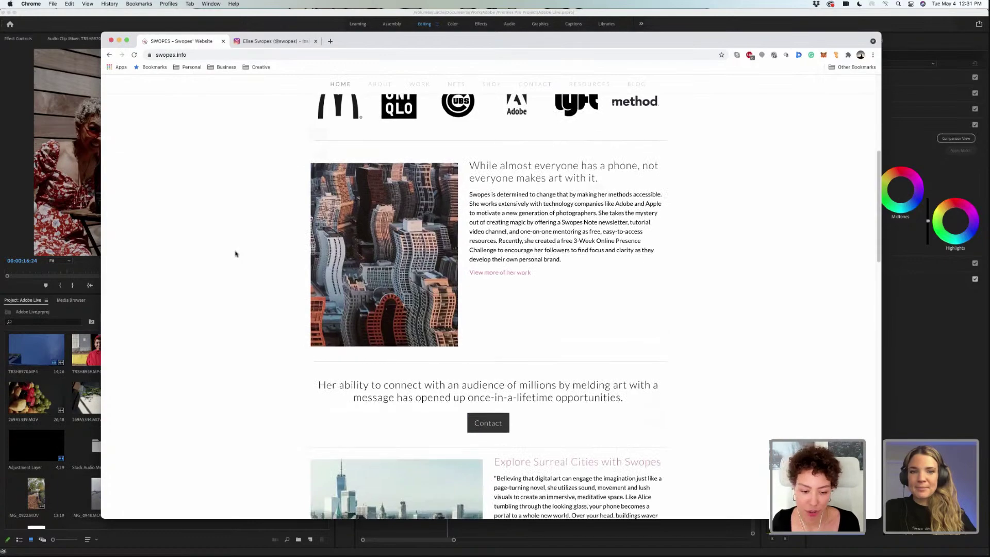
- Look through the Swopes home page down to the newsletter, podcast and online challenge sections
scroll(235, 254, "down", 6)
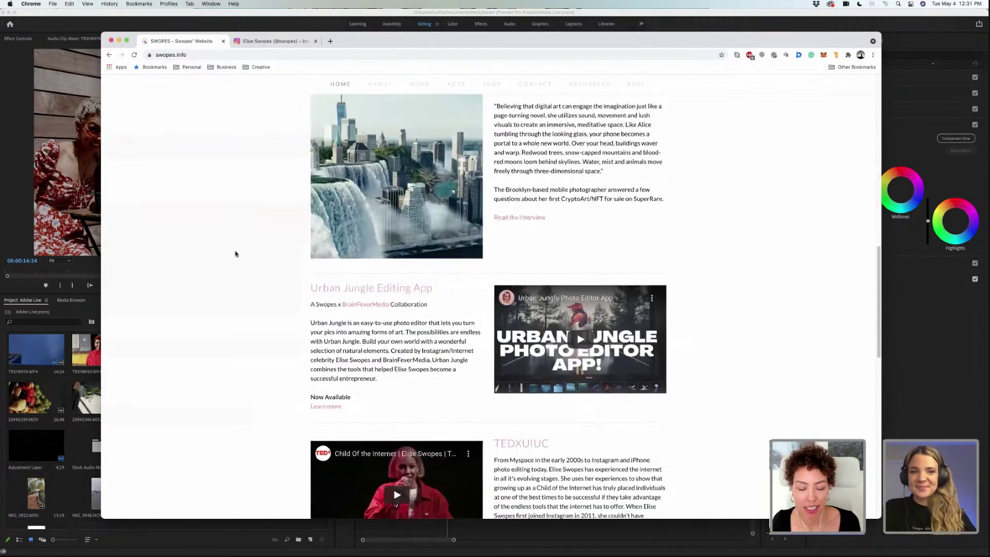
scroll(235, 254, "down", 3)
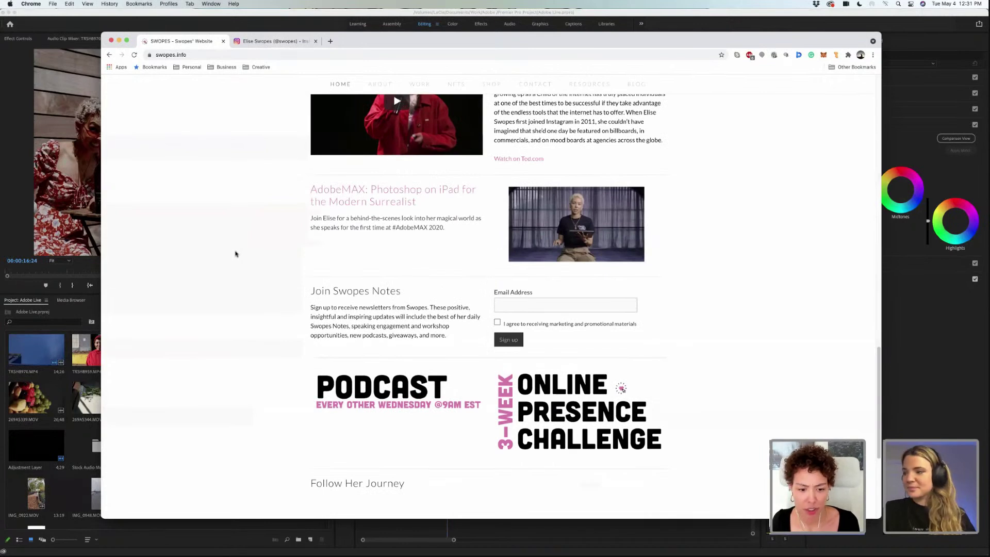
scroll(236, 253, "down", 1)
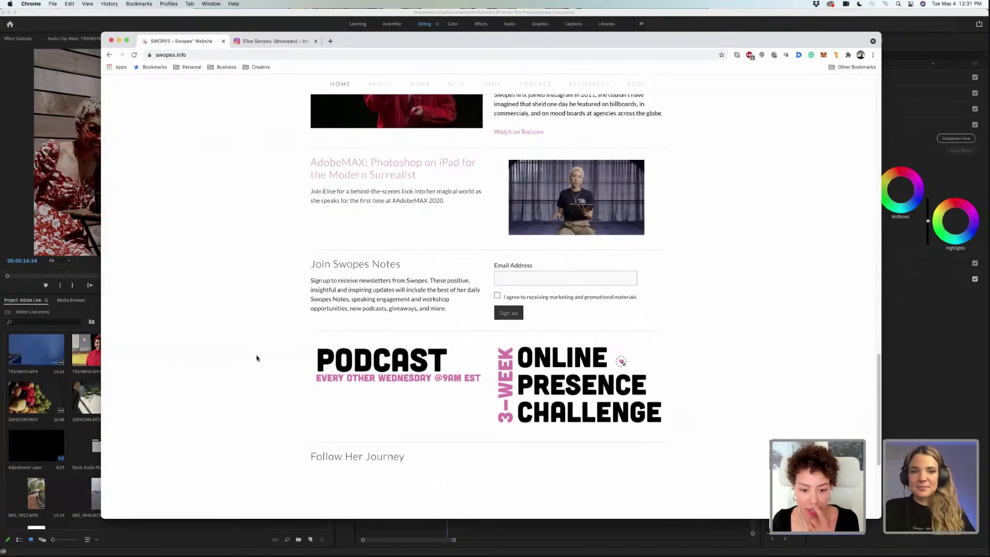
scroll(258, 356, "up", 1)
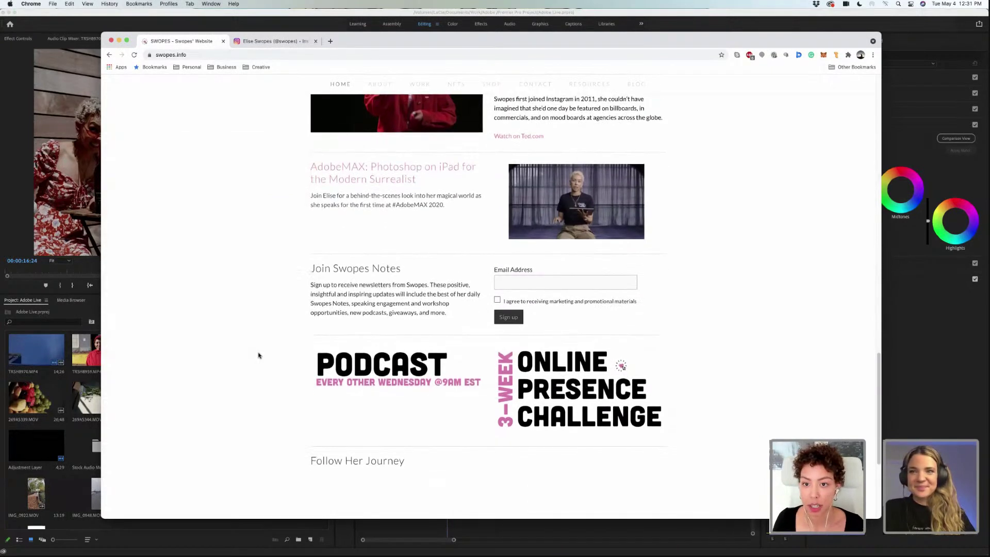
- Open the website's Work page and look through its grid of client logos
left_click(425, 85)
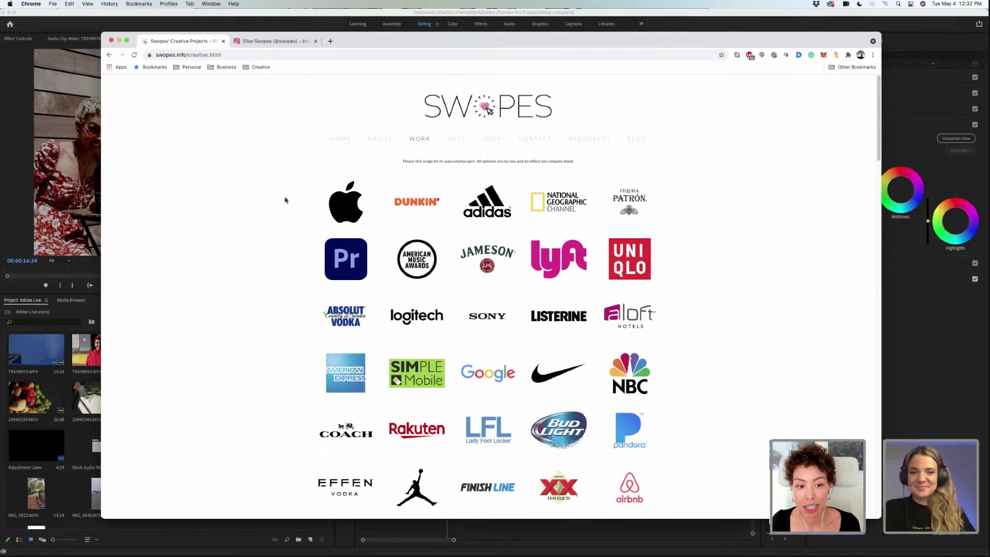
scroll(252, 269, "down", 1)
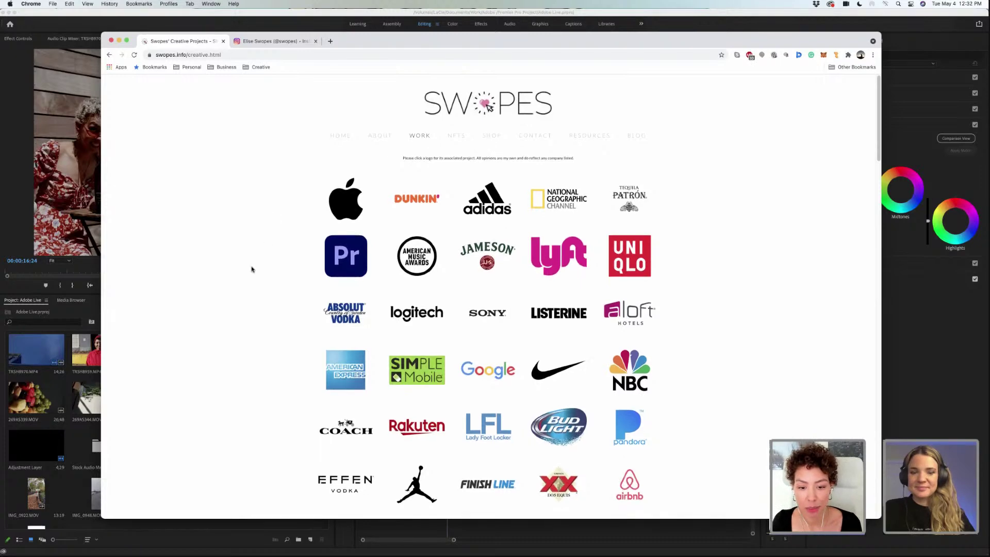
scroll(252, 269, "down", 5)
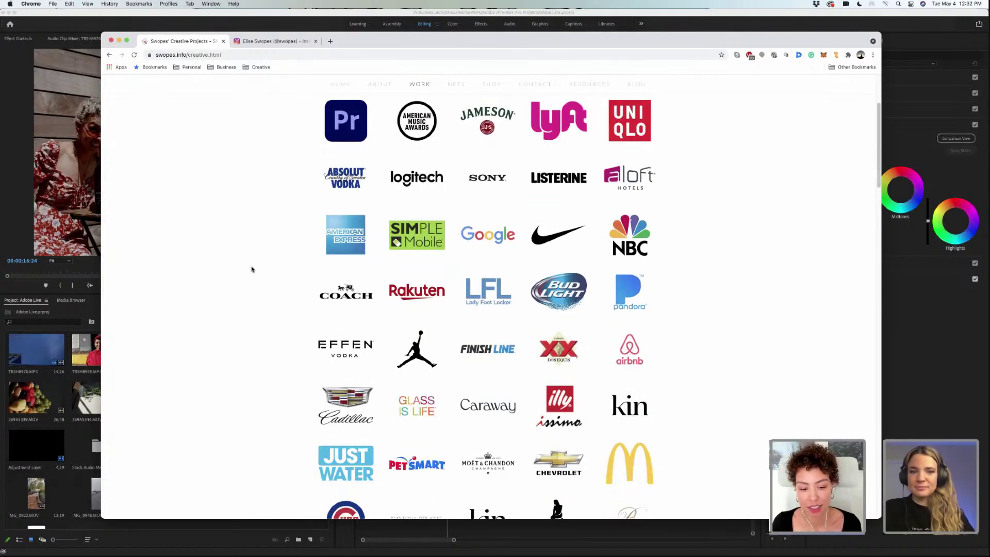
scroll(252, 267, "up", 1)
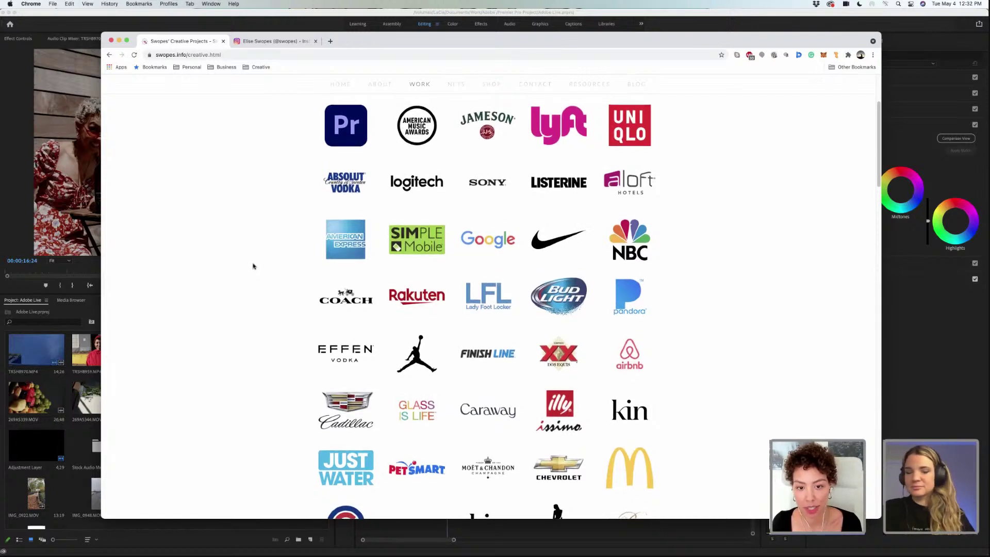
scroll(253, 266, "up", 3)
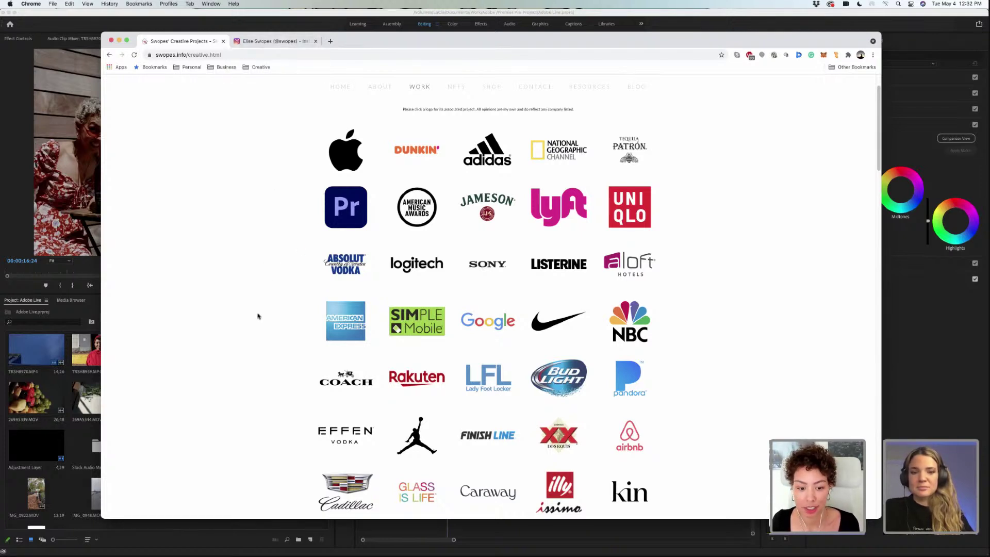
- Open the McDonald's project from the client logos, view its Instagram post and close it
scroll(258, 316, "down", 5)
scroll(258, 316, "down", 3)
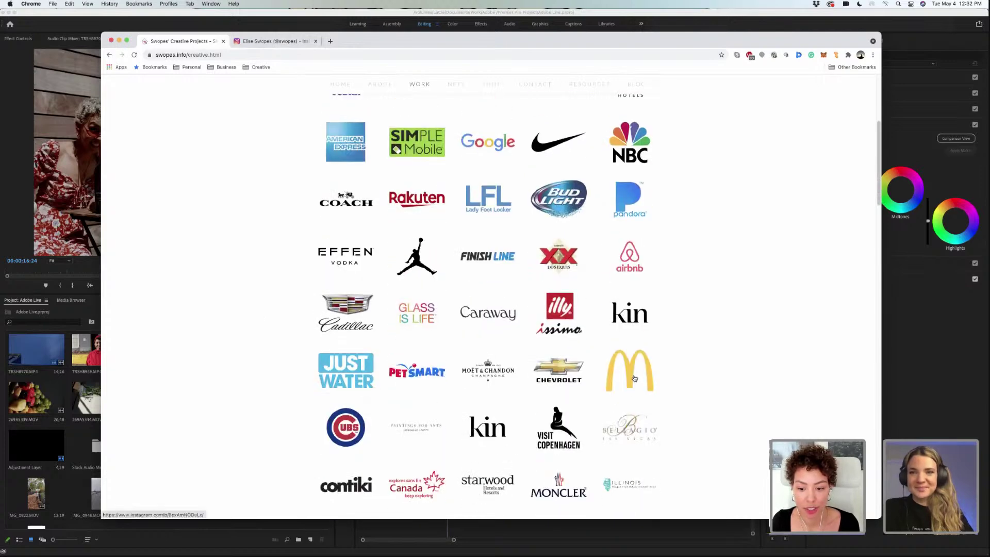
left_click(413, 152)
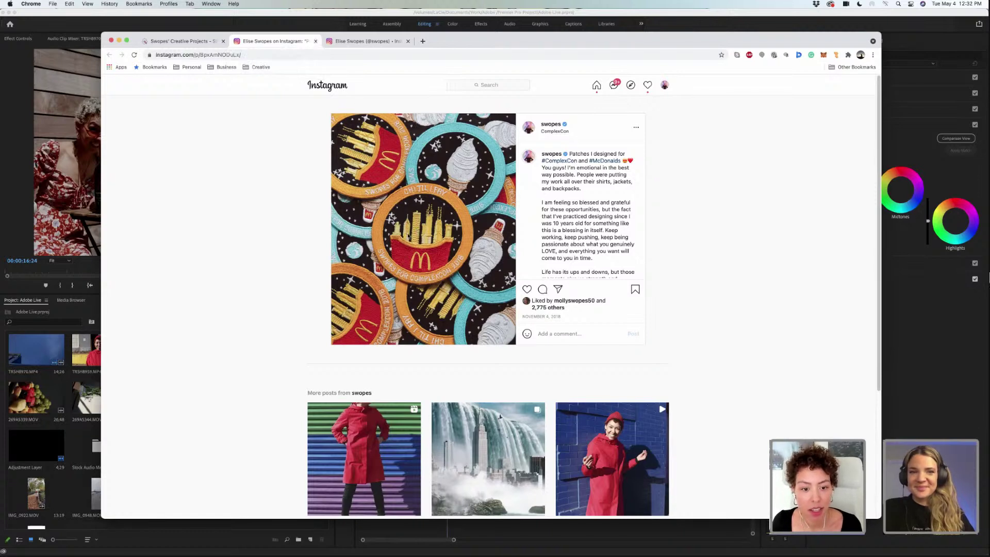
left_click(315, 42)
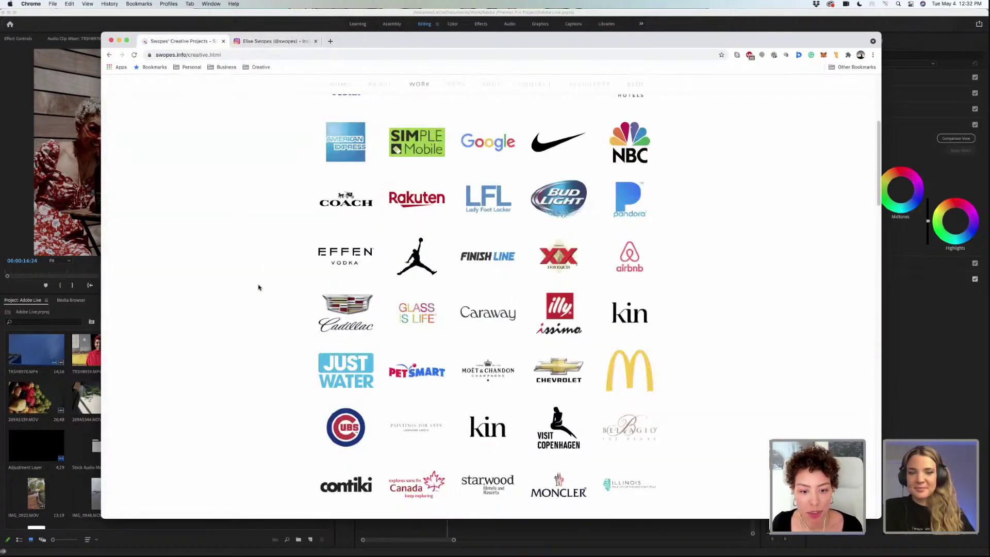
- Open the Adobe project's Instagram post from the client logos, and from there the red-coat video post in front of the blue wall
scroll(260, 285, "up", 2)
scroll(259, 287, "up", 5)
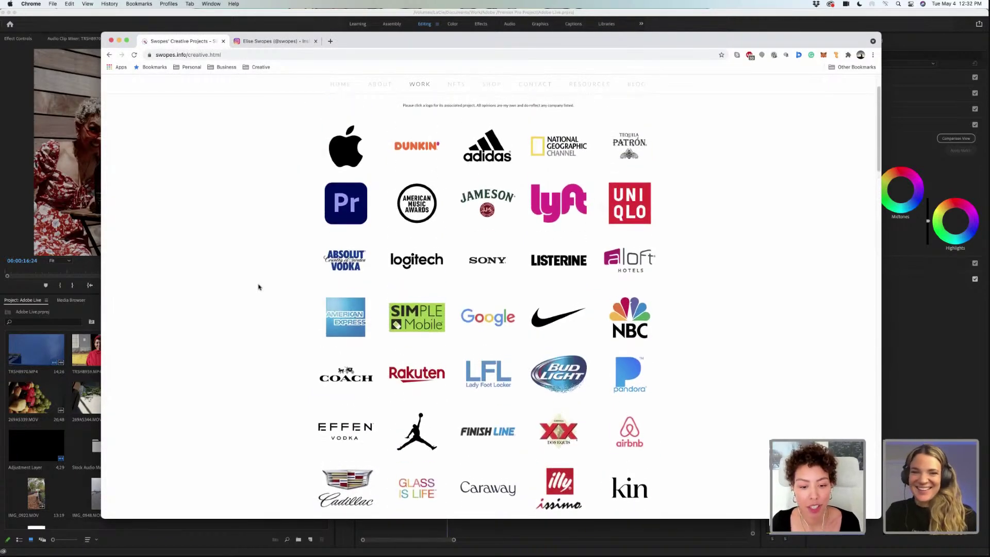
scroll(259, 288, "down", 8)
scroll(259, 287, "down", 2)
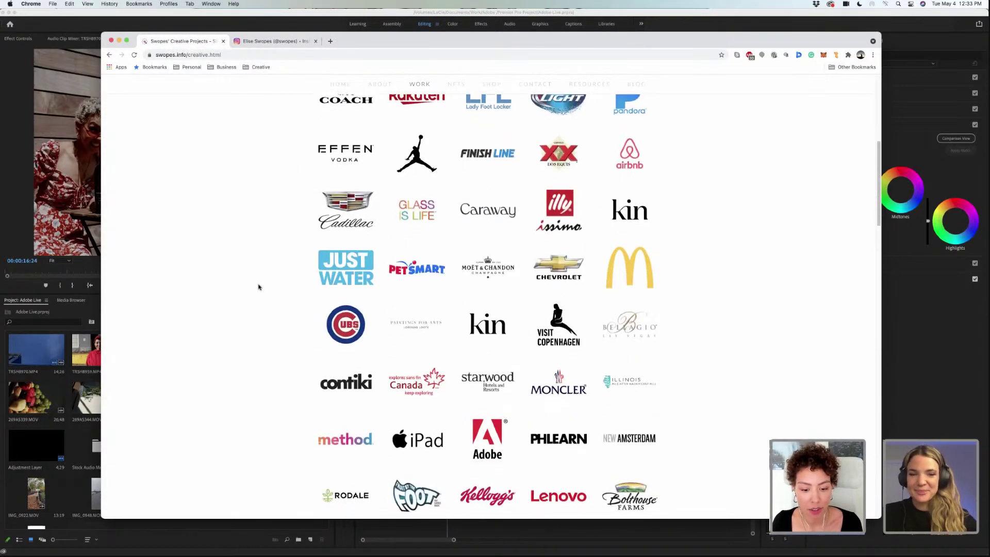
left_click(461, 404)
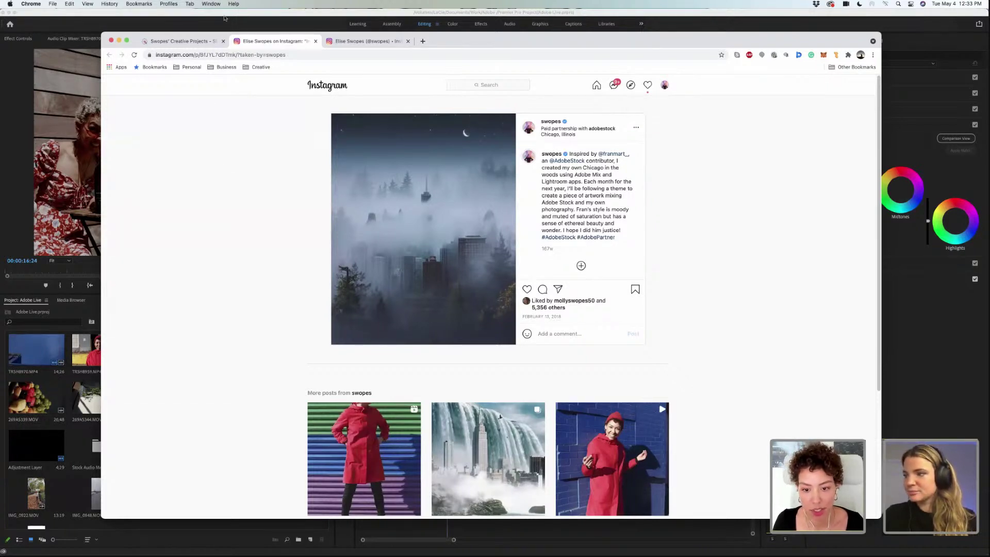
scroll(223, 325, "down", 2)
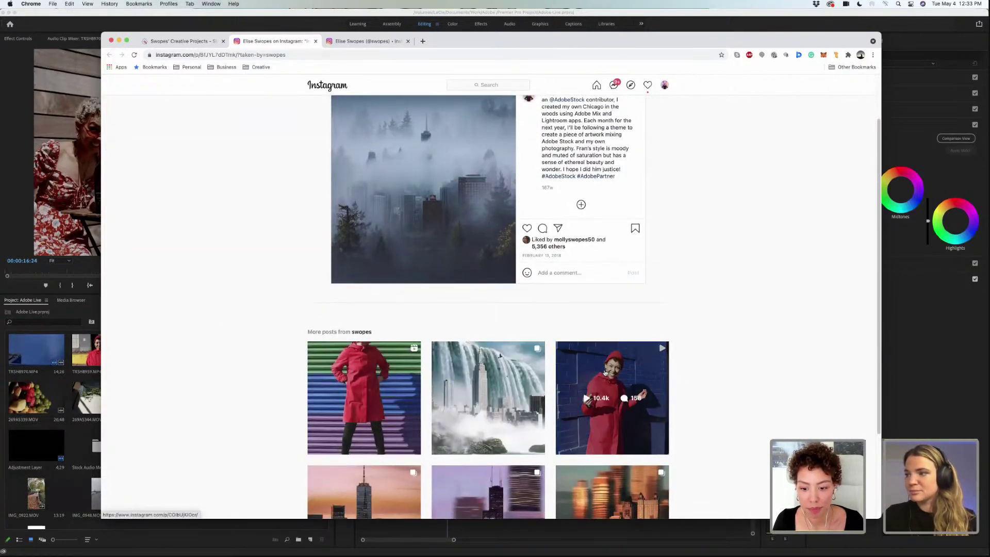
left_click(606, 372)
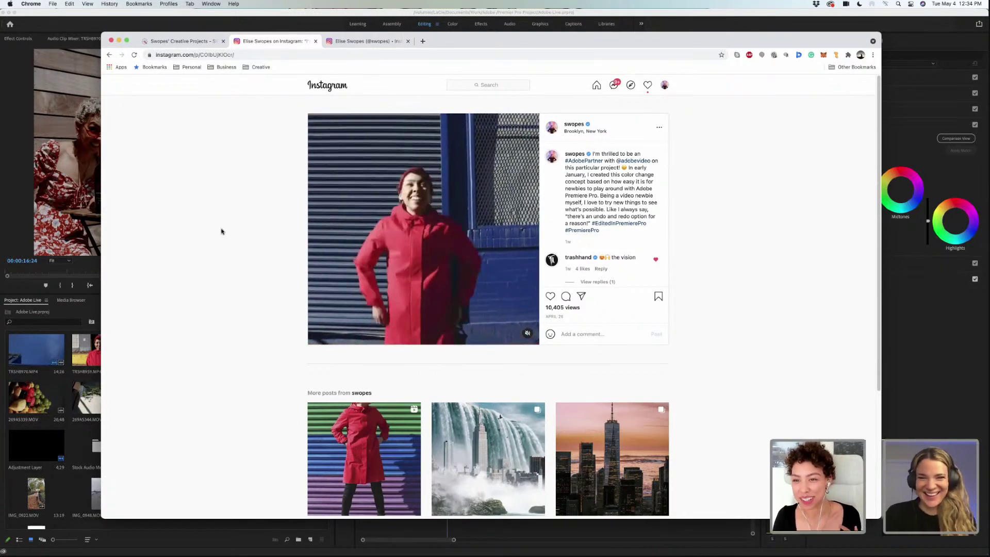
- Switch to Premiere Pro and play the sequence's rainbow-wall clip from about 00;00;31;11
left_click(214, 18)
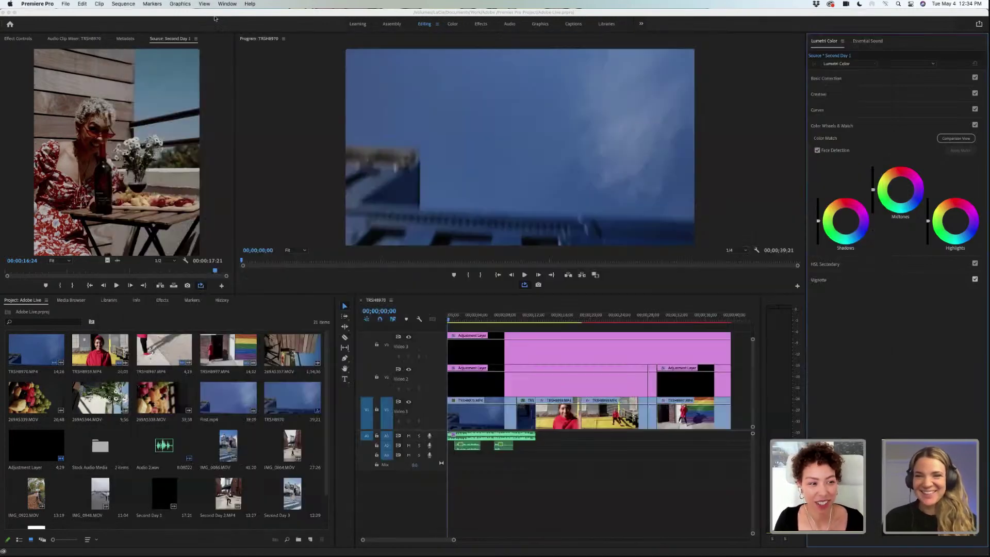
left_click(656, 320)
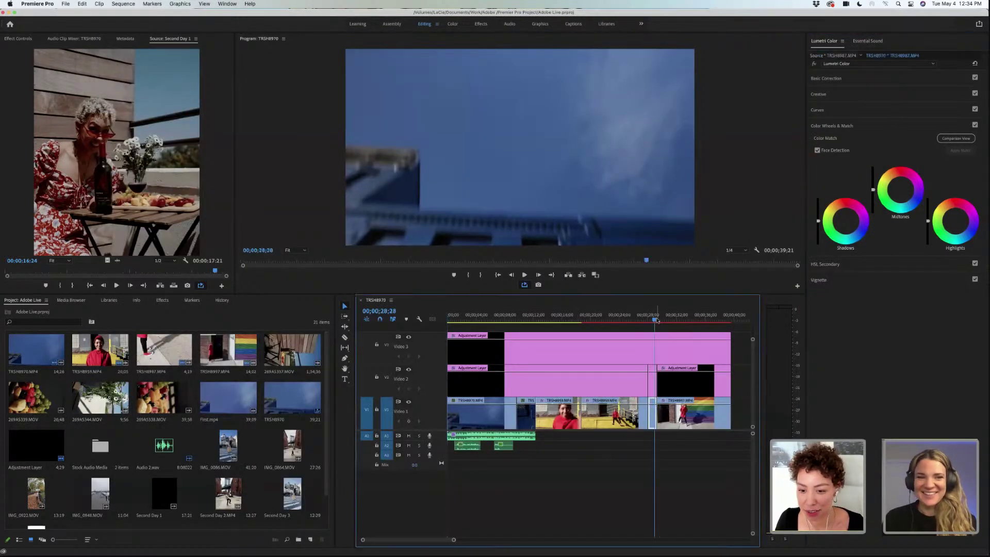
left_click_drag(657, 321, 672, 320)
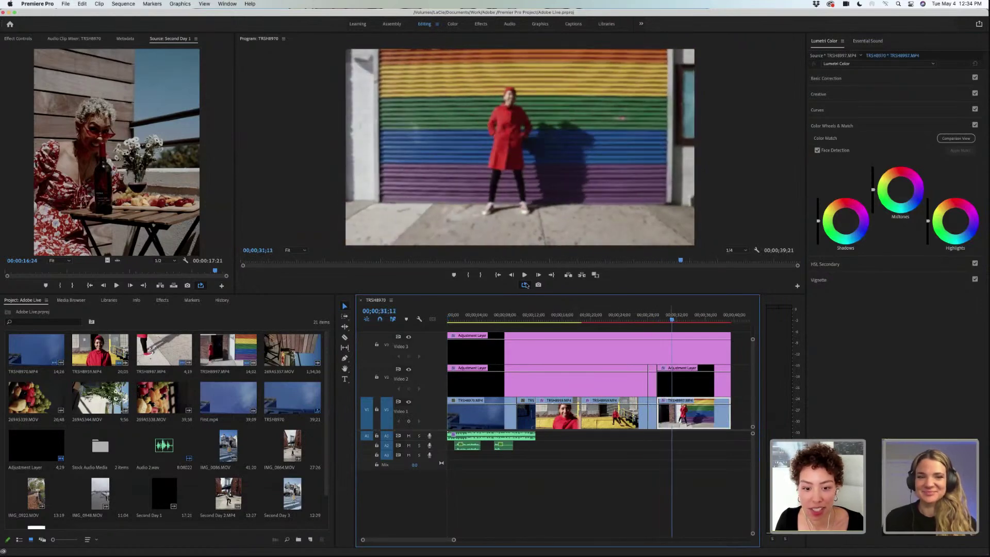
left_click(526, 275)
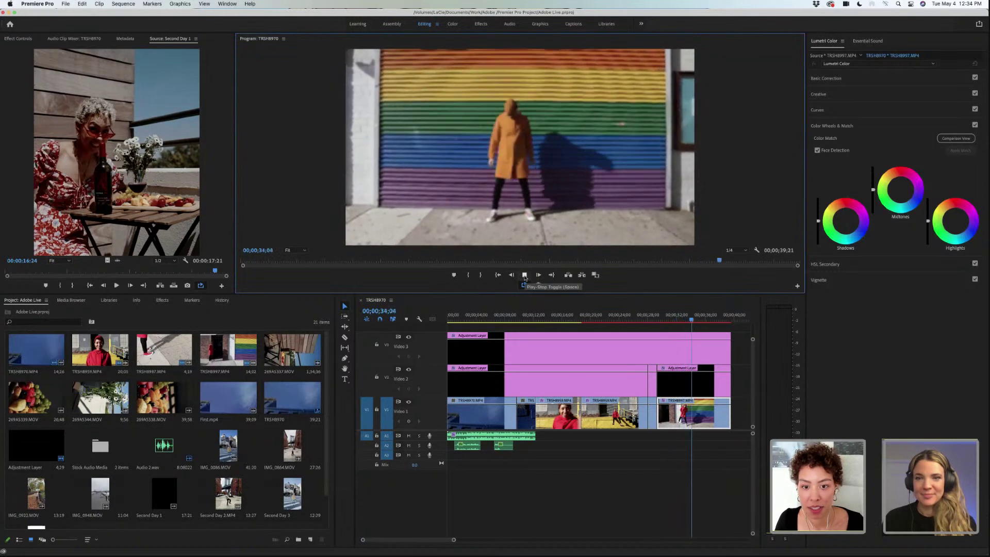
- Set the program preview's playback resolution to 1/2 and replay the rainbow-wall clip from about 00;00;30;29
left_click(742, 250)
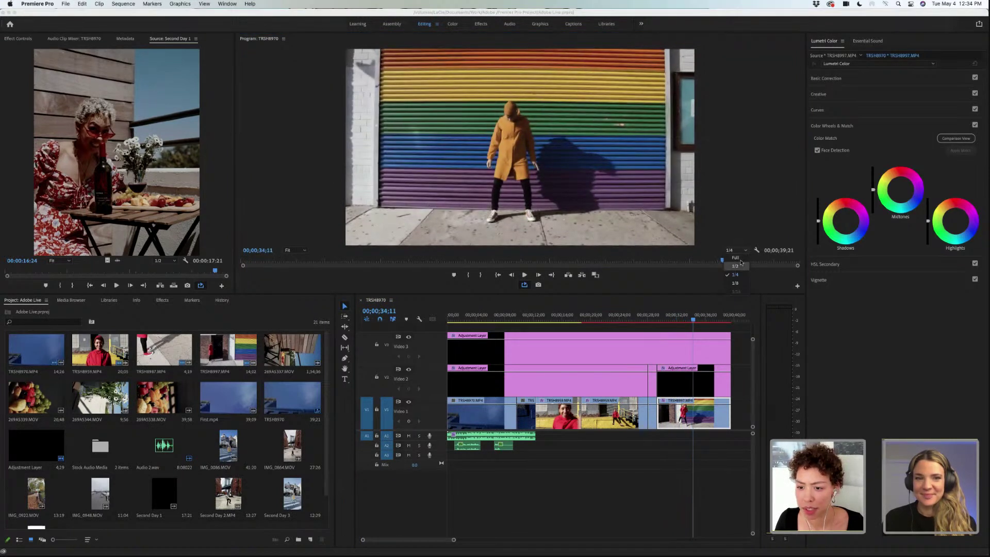
left_click(736, 266)
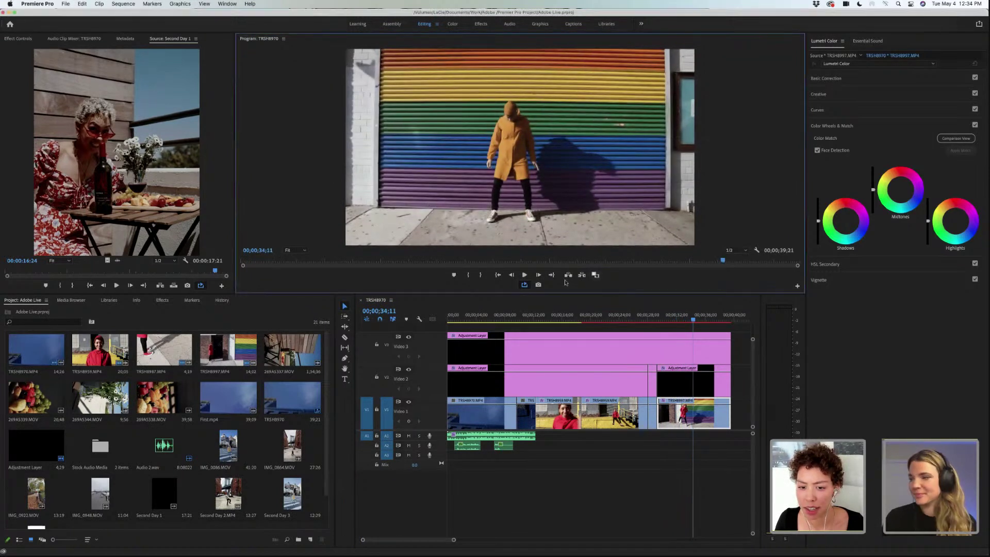
left_click(691, 320)
left_click_drag(685, 320, 670, 320)
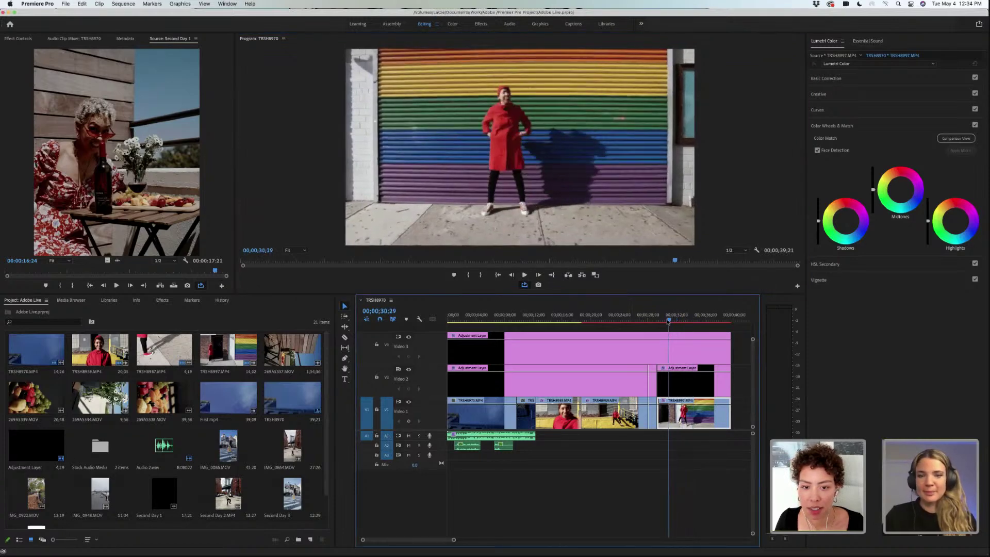
left_click(523, 276)
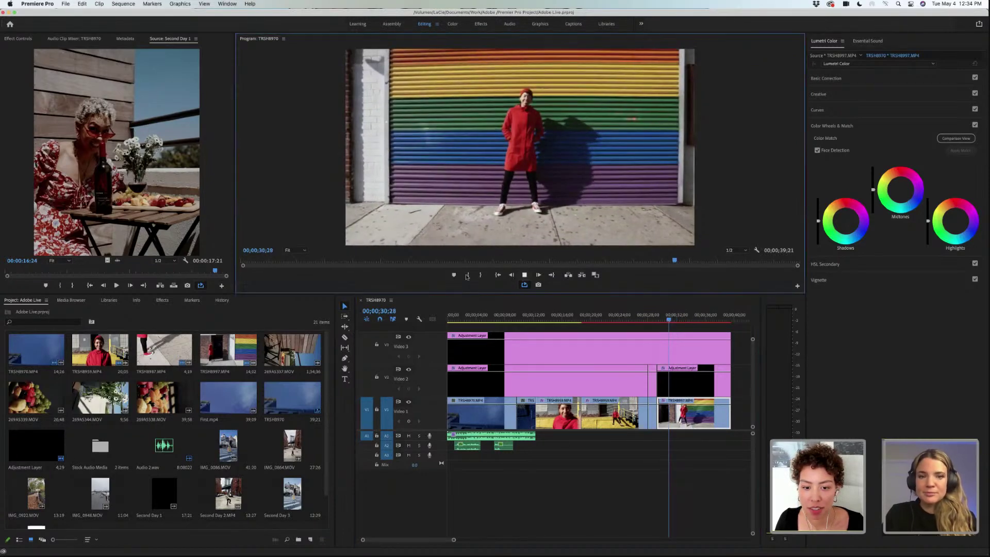
left_click(526, 275)
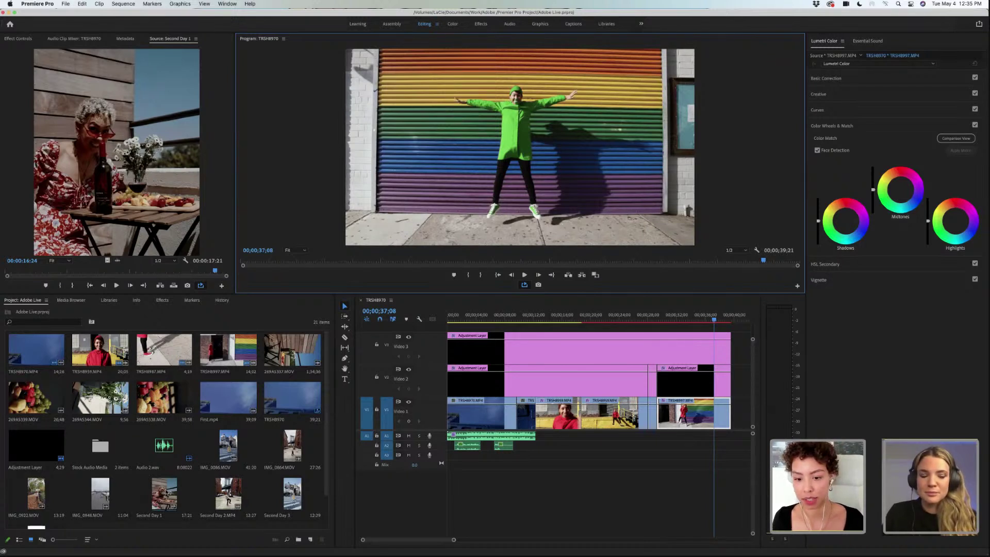
- Select the Second Day 1 clip in the project and preview its source footage from the start, then again from near its end
left_click(164, 509)
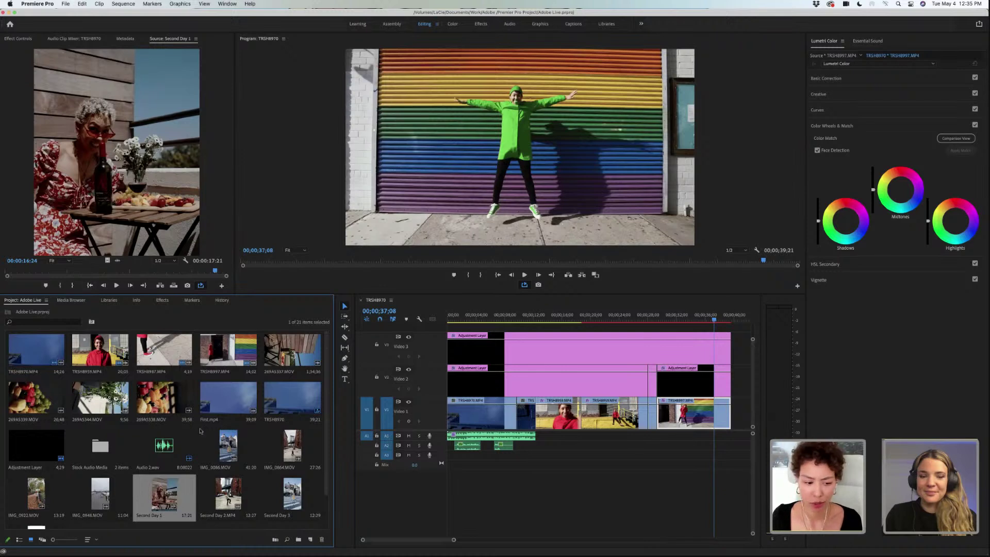
left_click(292, 503)
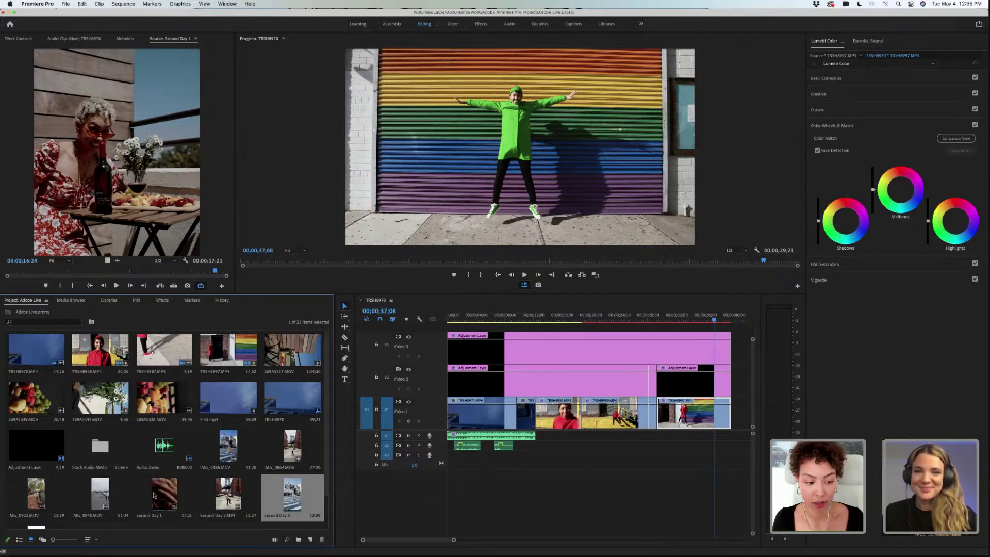
left_click(165, 494)
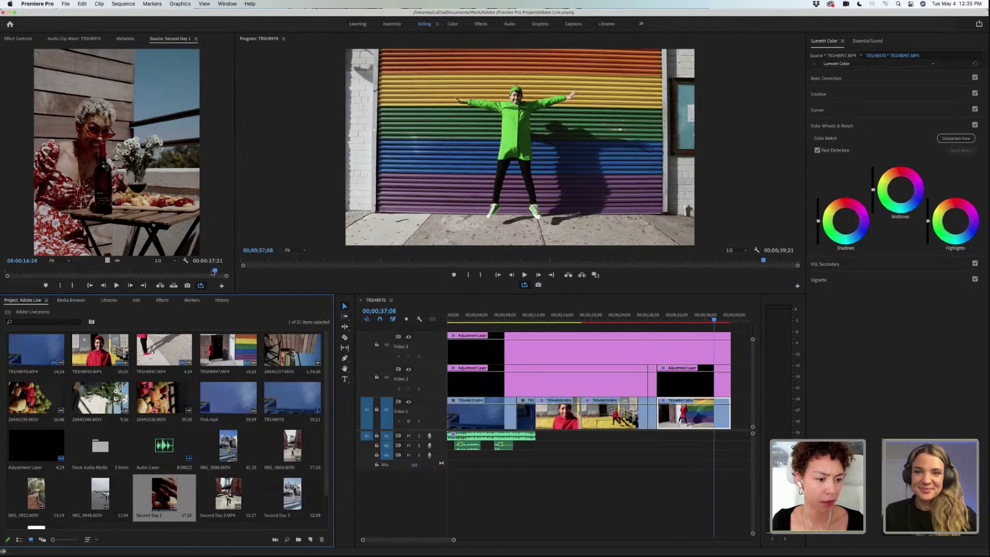
left_click_drag(144, 272, 6, 271)
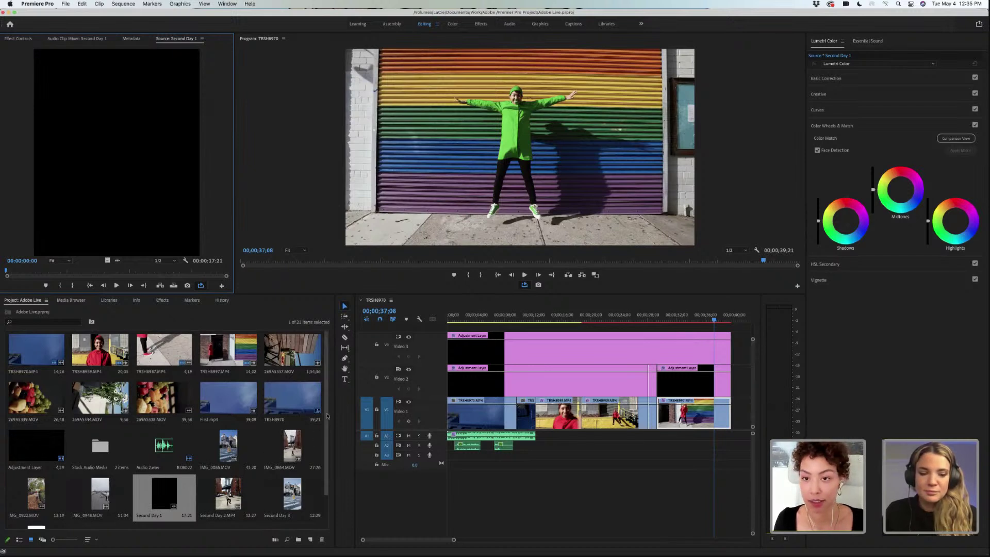
left_click(116, 285)
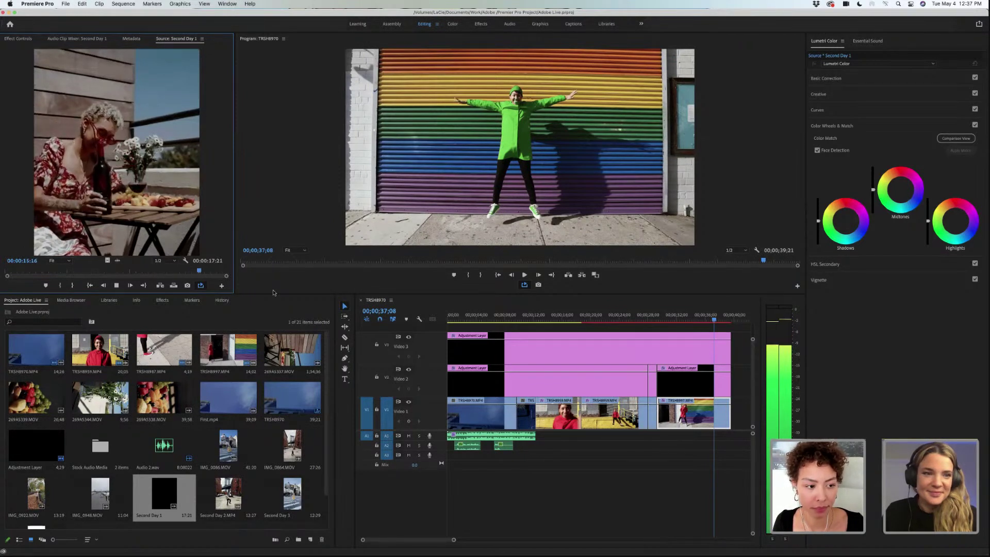
left_click(116, 286)
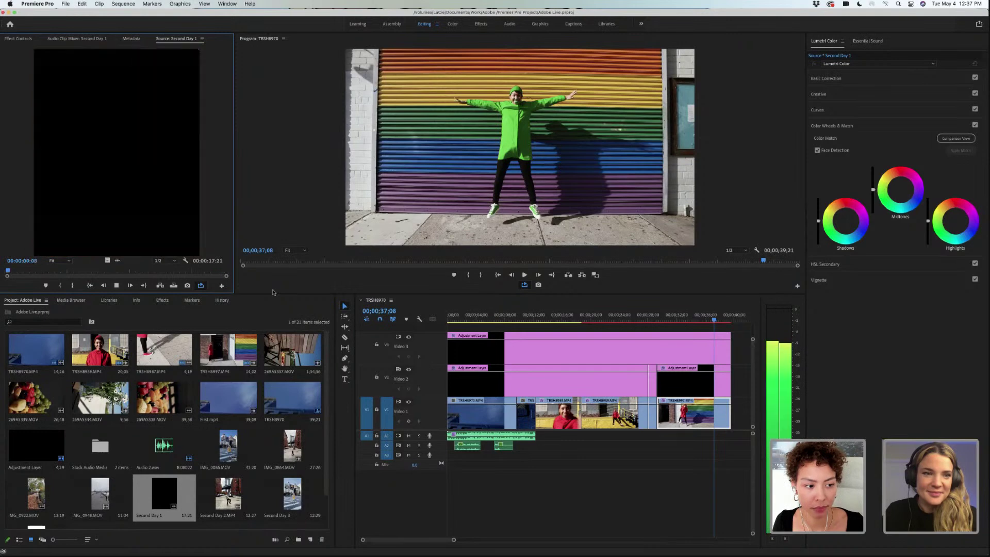
left_click(116, 286)
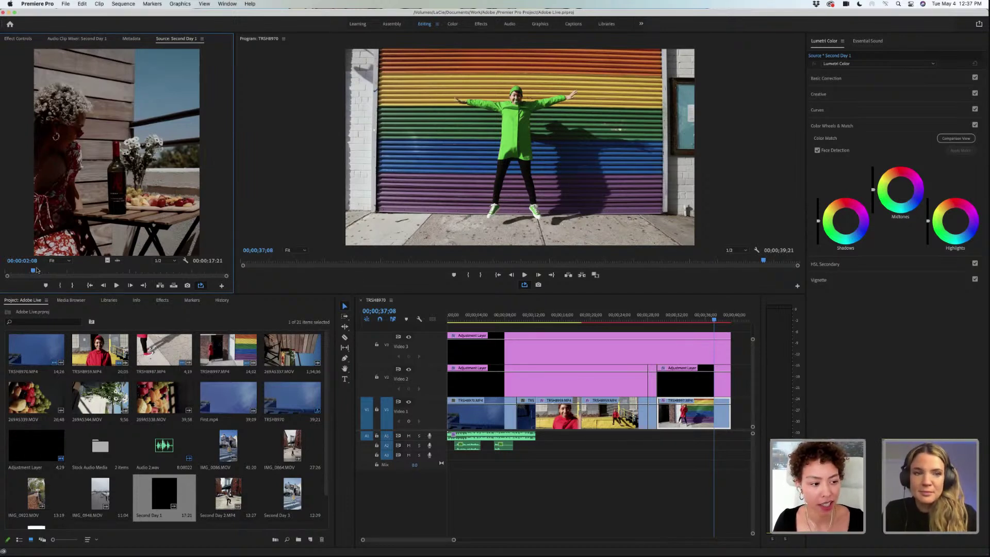
left_click_drag(34, 271, 215, 272)
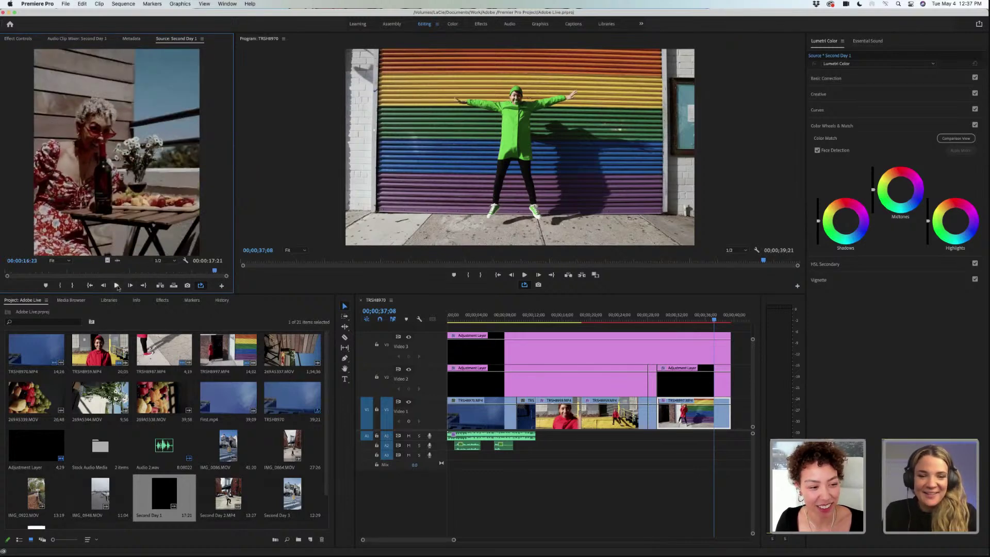
left_click(116, 285)
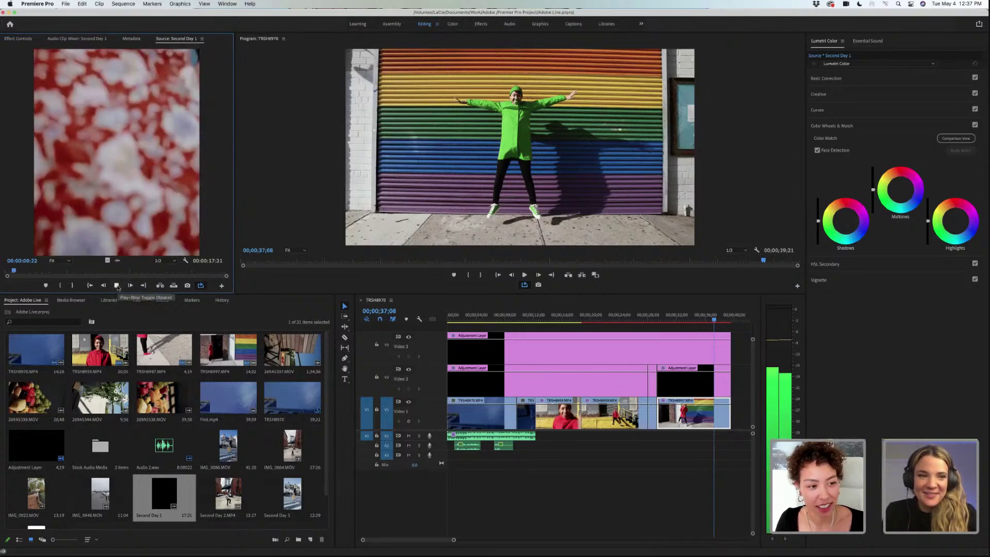
- Stop the Second Day 1 preview and open Second Day 2.MP4 from the project in the Source Monitor
key("space")
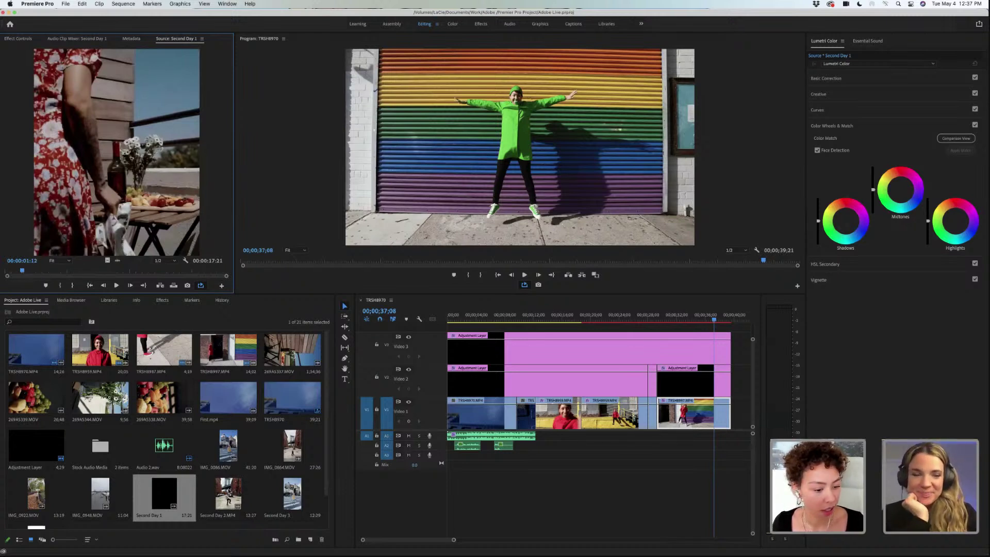
left_click(228, 487)
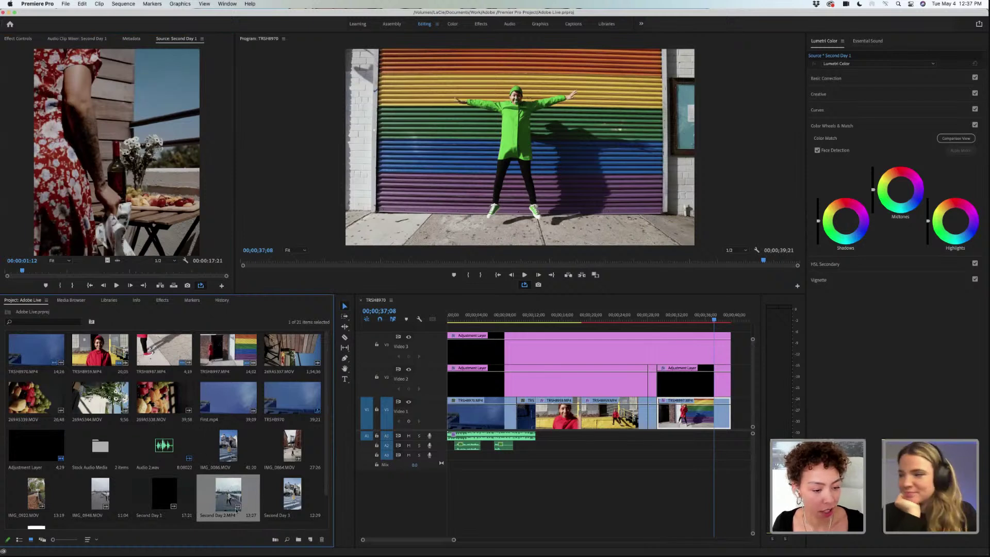
right_click(222, 494)
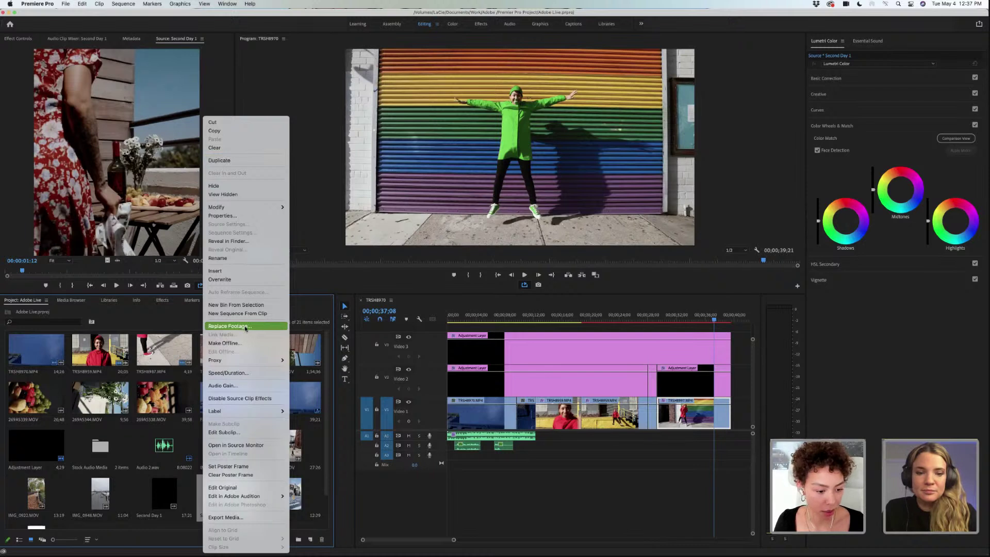
left_click(183, 484)
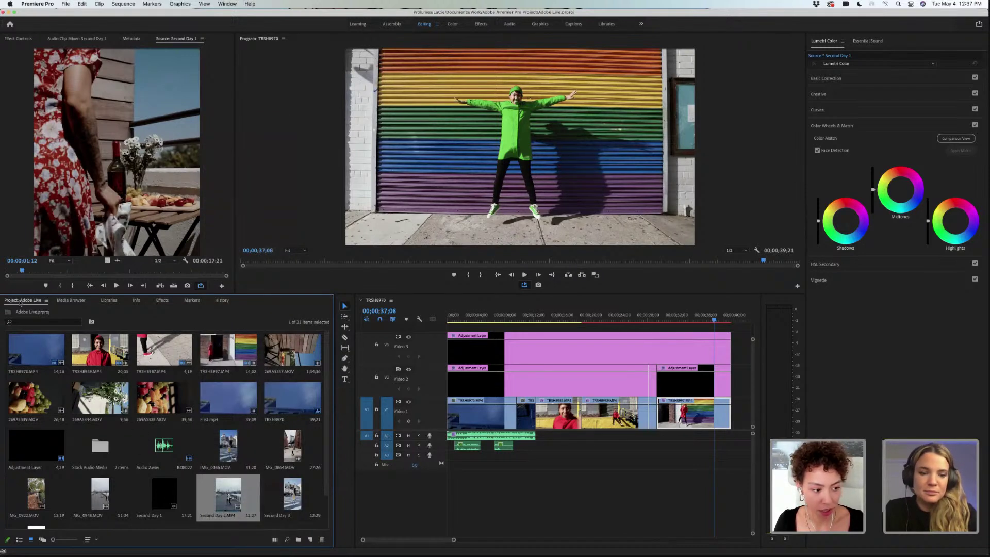
right_click(205, 496)
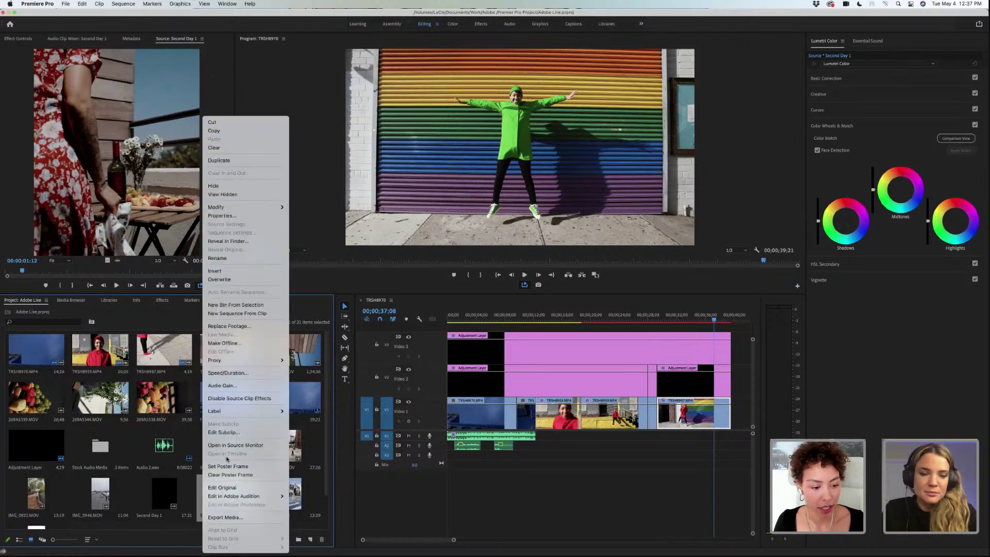
mouse_move(233, 410)
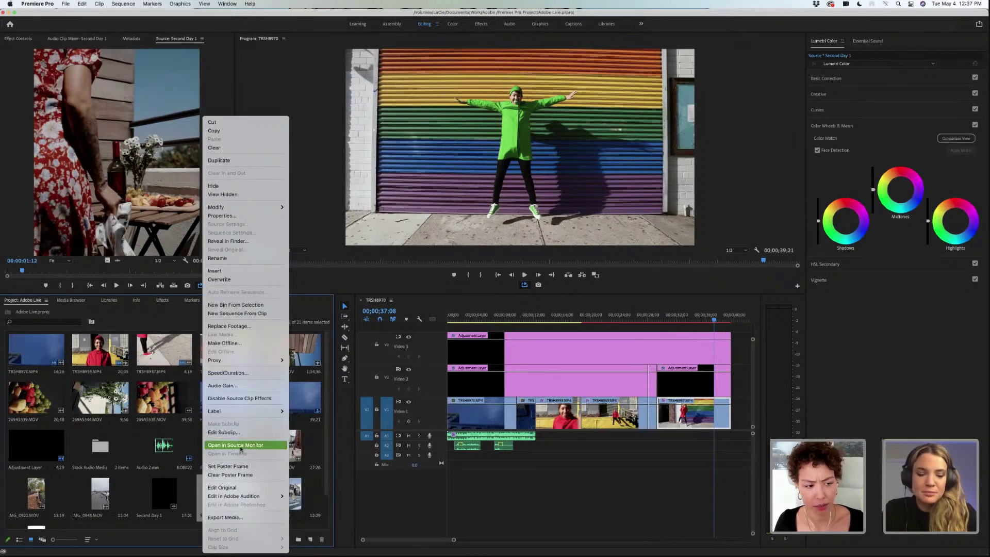
left_click(240, 448)
- Preview Second Day 2.MP4 in the Source Monitor, returning to its start and playing it to about 00:00:11:01
left_click_drag(96, 273, 35, 277)
key("space")
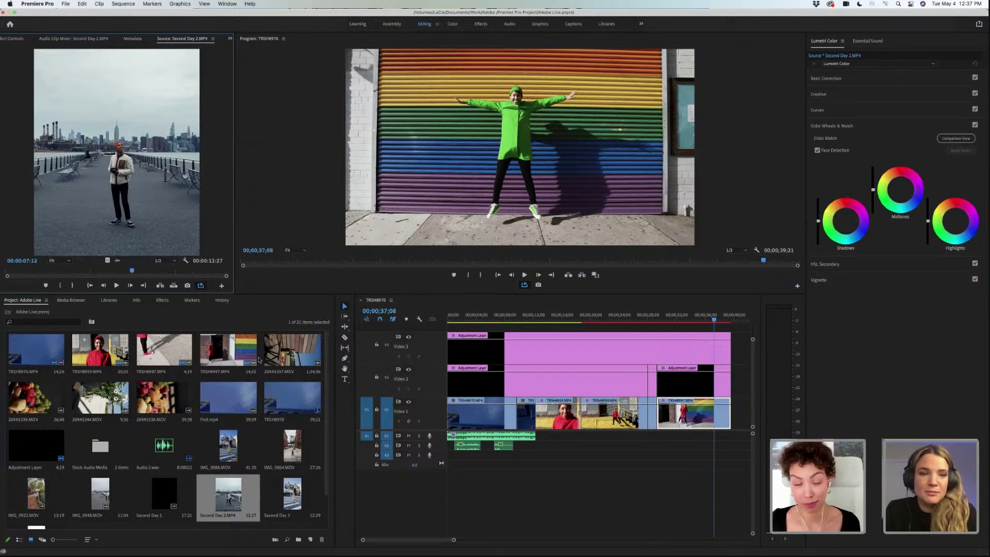
left_click_drag(132, 272, 6, 271)
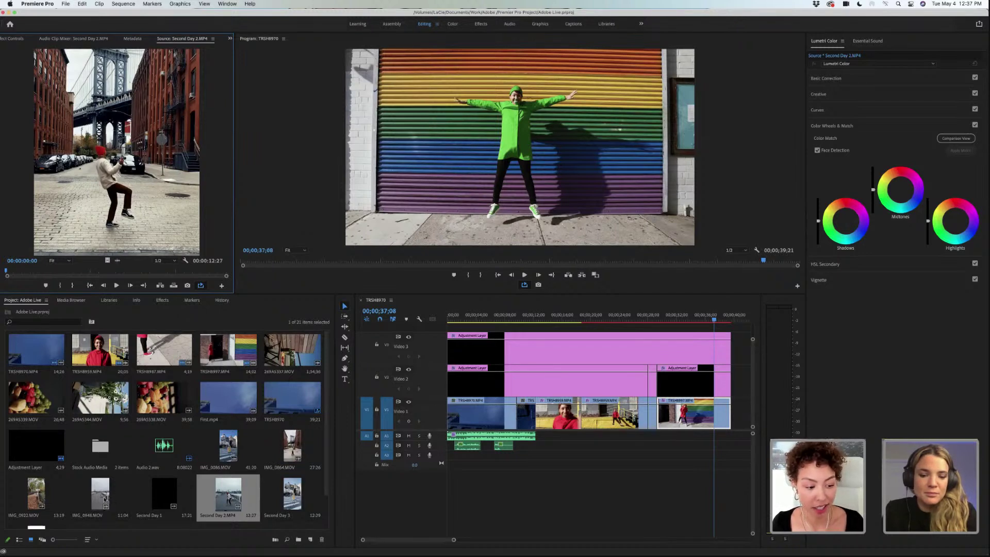
left_click(116, 285)
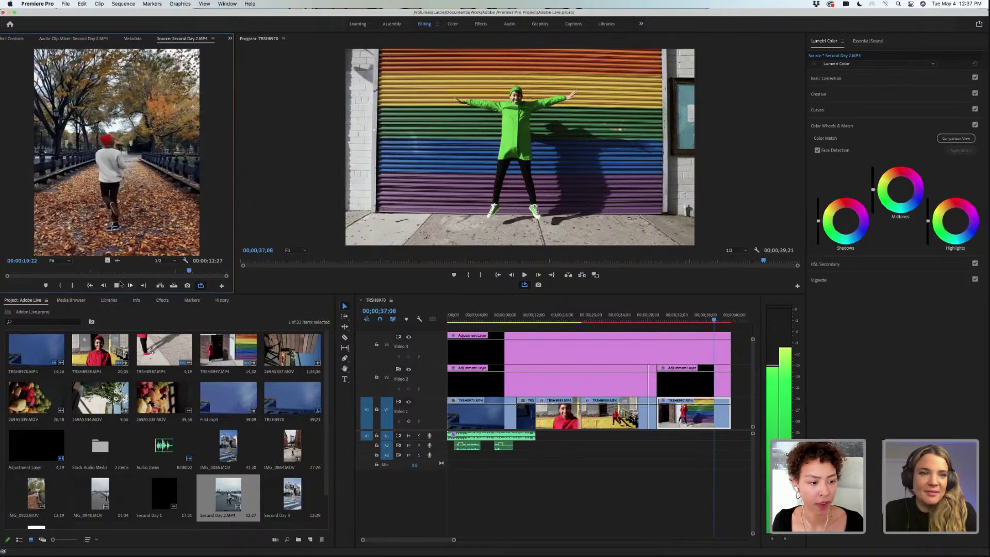
key("space")
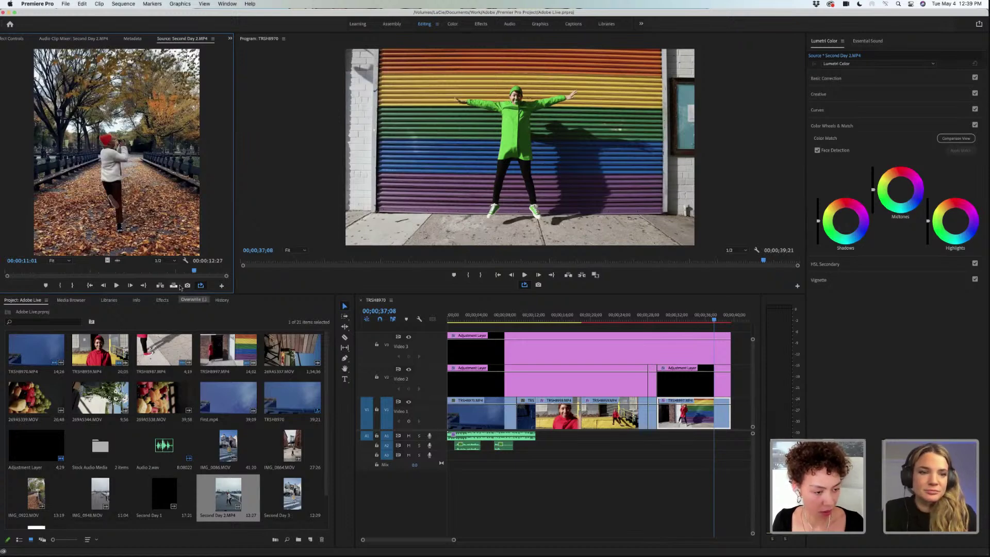
- Maximize the source preview to replay Second Day 2.MP4 at large size, stopping at 00:00:00:13, and restore the panel layout
key("grave")
left_click(493, 540)
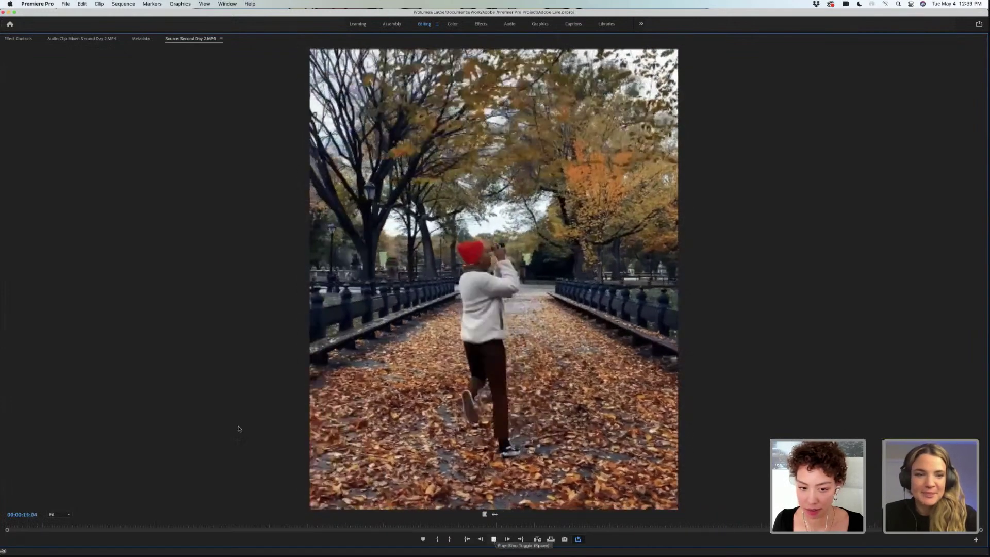
key("space")
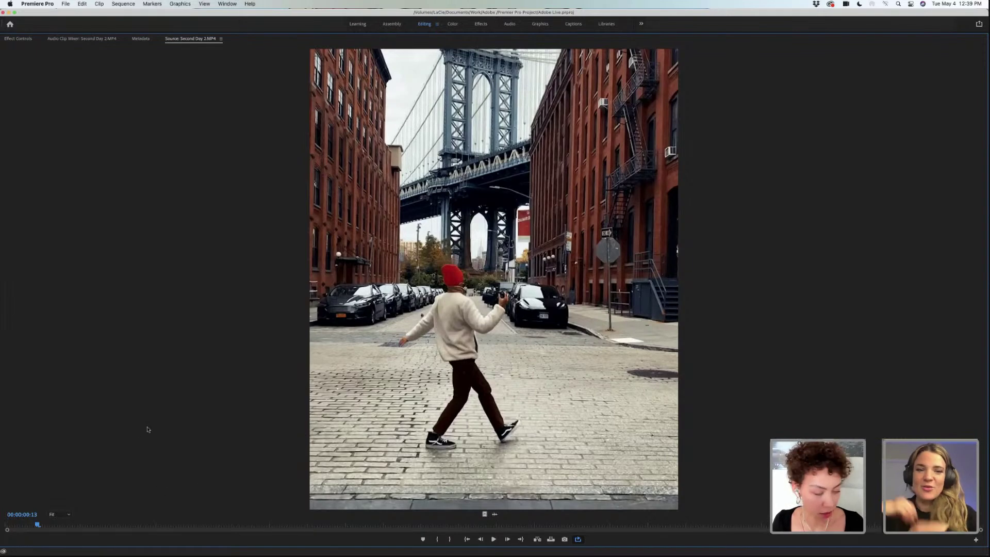
key("grave")
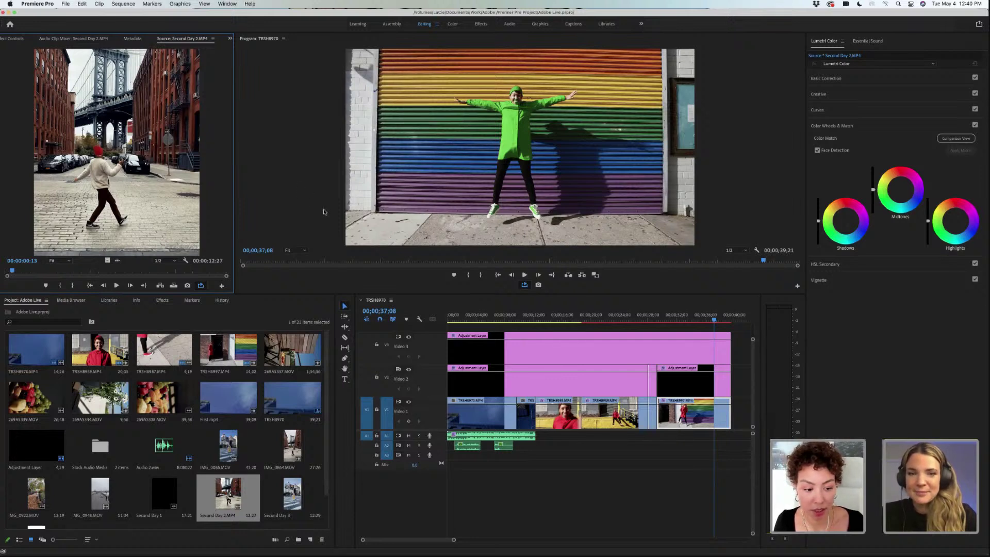
- Open Second Day 3 in the Source Monitor and play it from the start in a maximized view, returning to the normal layout
left_click(326, 356)
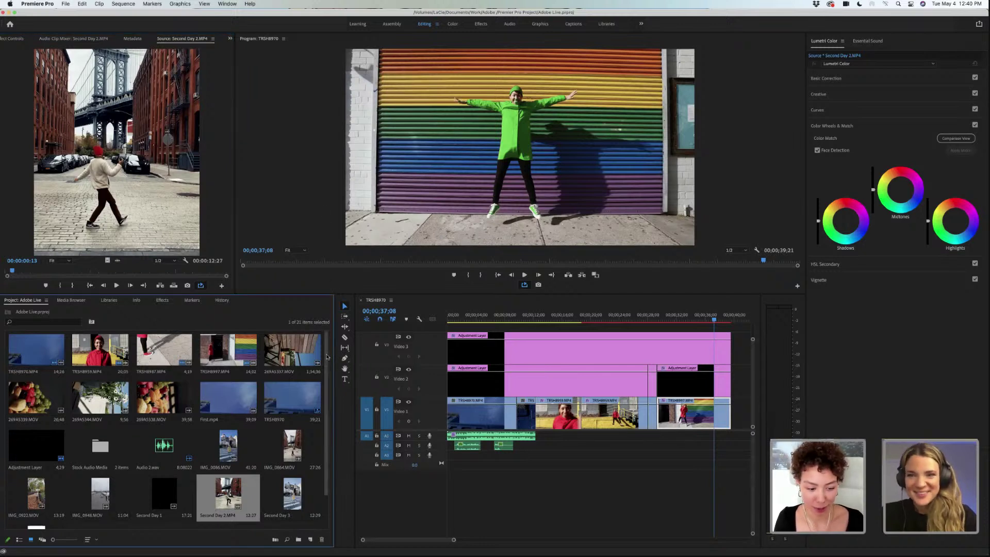
left_click_drag(327, 358, 326, 398)
right_click(273, 459)
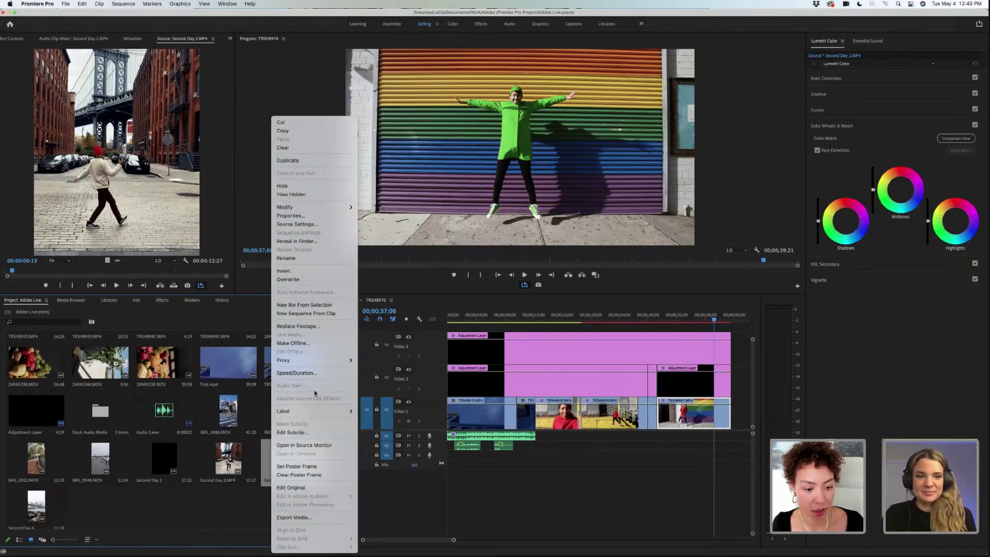
left_click(307, 446)
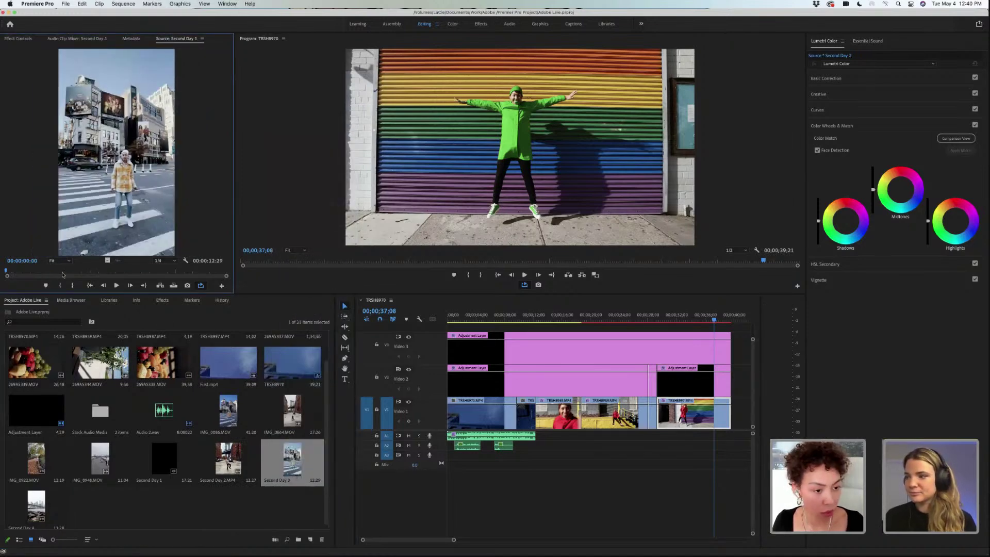
key("grave")
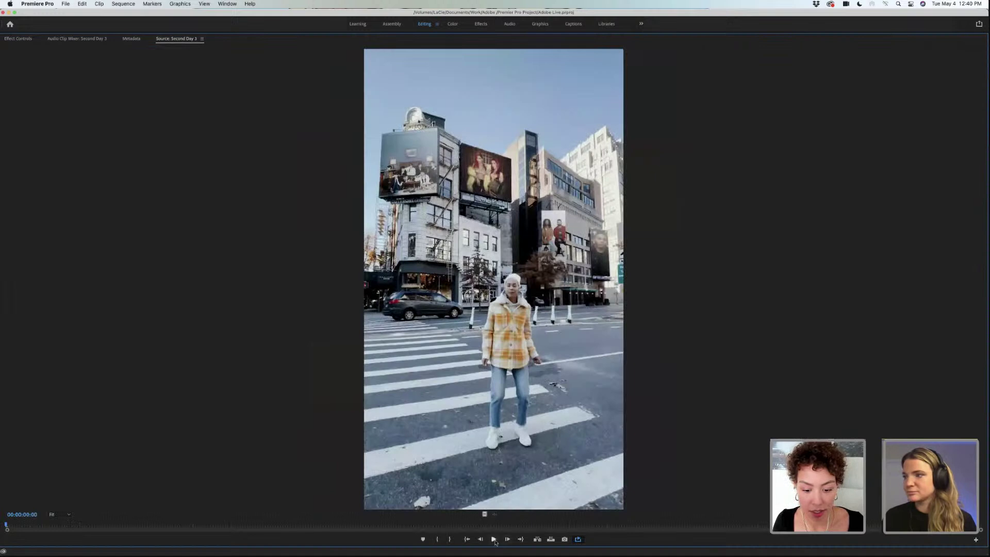
left_click(495, 539)
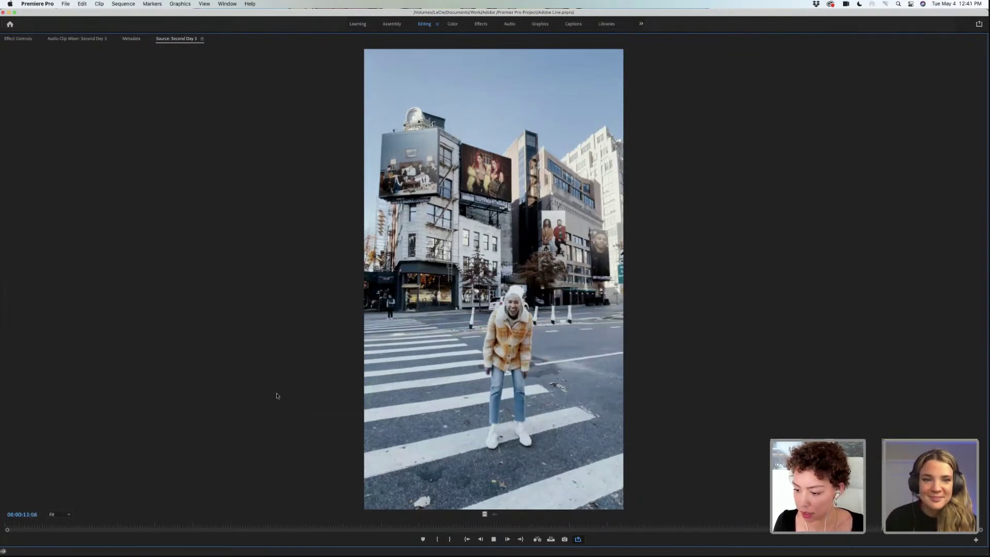
key("space")
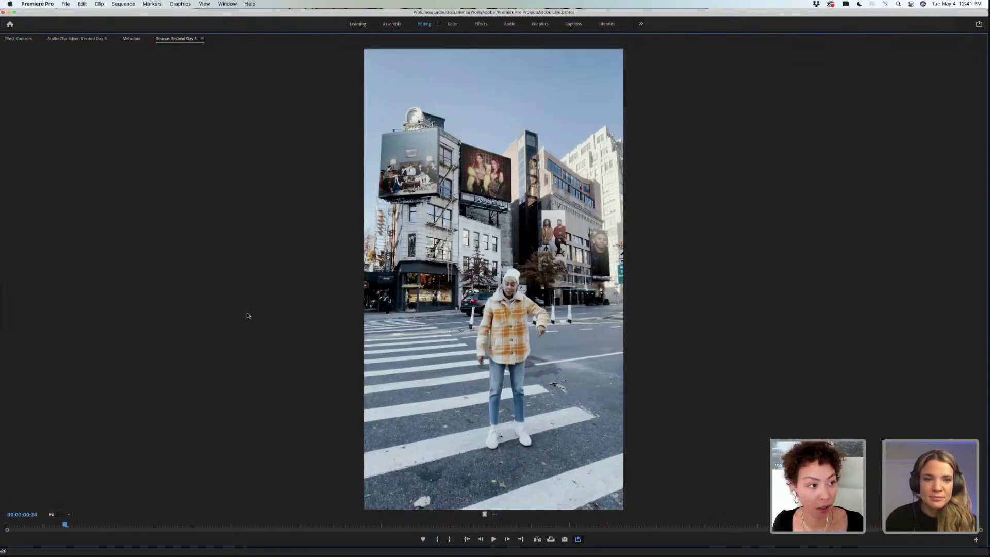
key("grave")
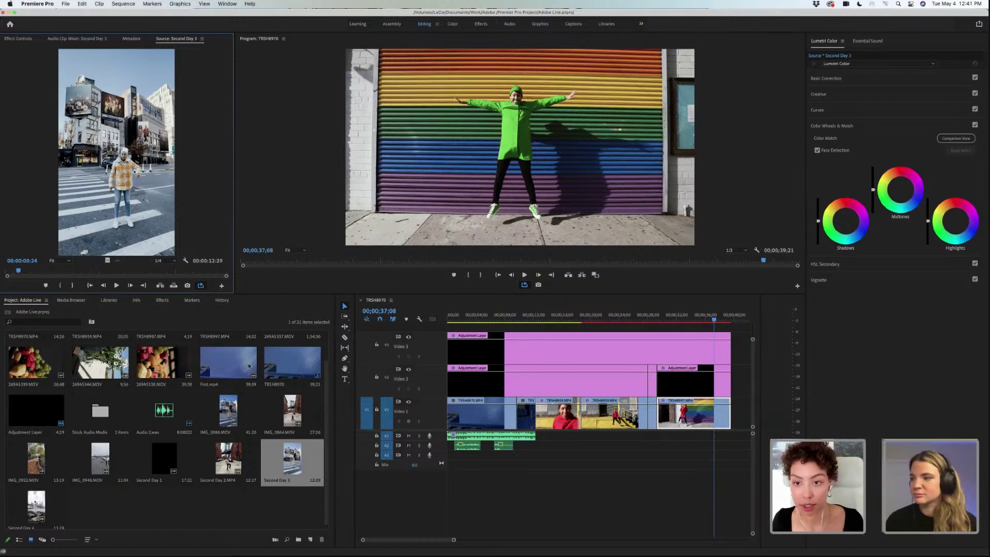
- Open Second Day 4 in the Source Monitor and play it maximized, stopping at 00:00:03:01 and returning to the normal layout
right_click(39, 505)
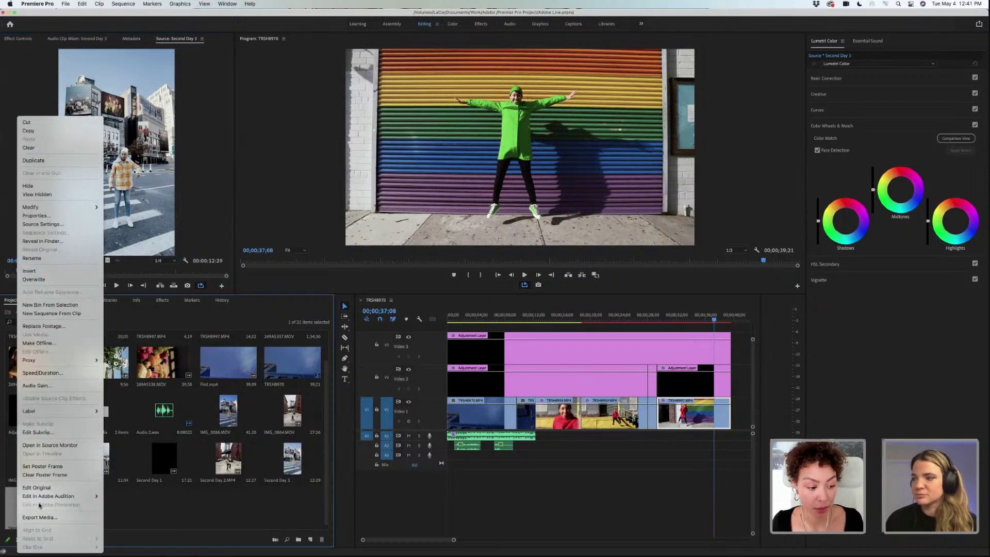
left_click(55, 446)
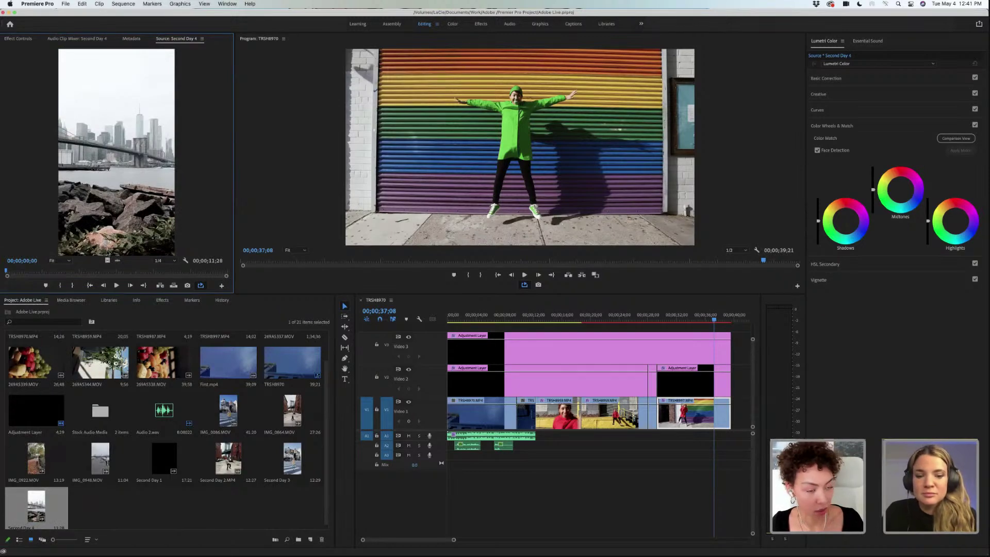
key("grave")
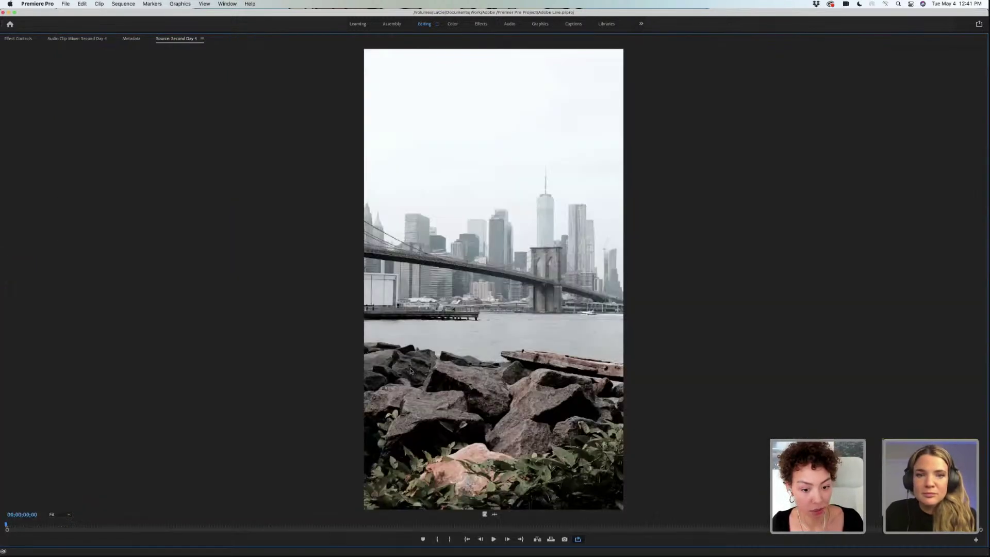
left_click(493, 540)
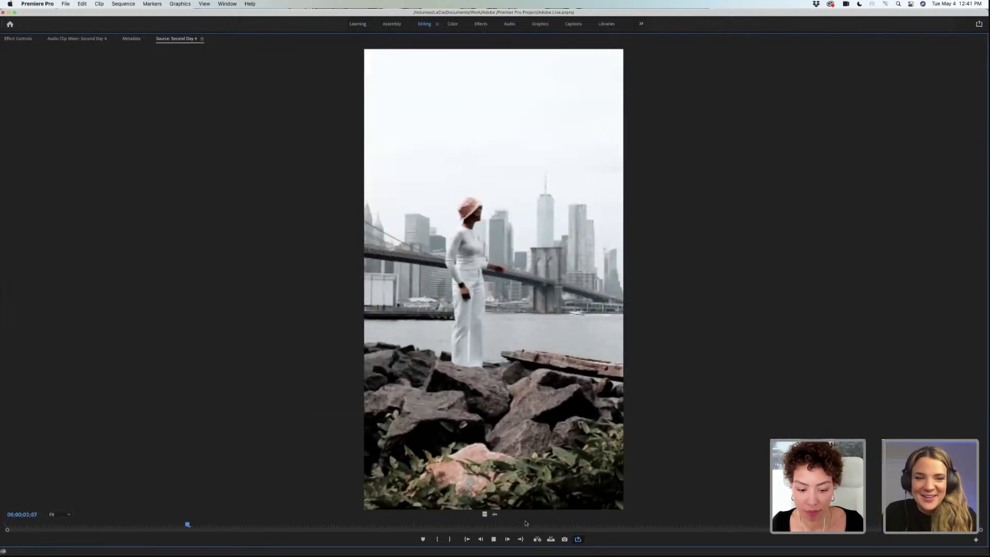
key("space")
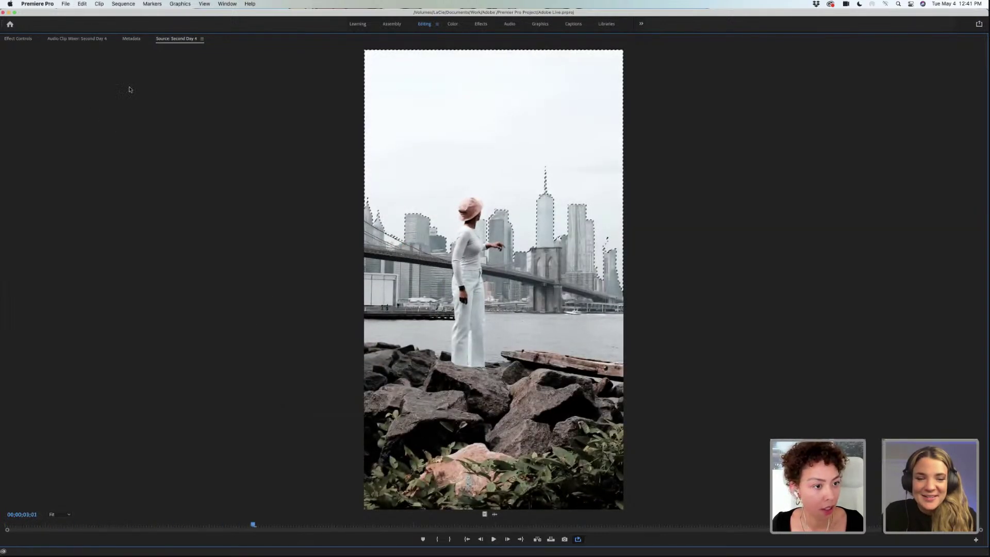
key("grave")
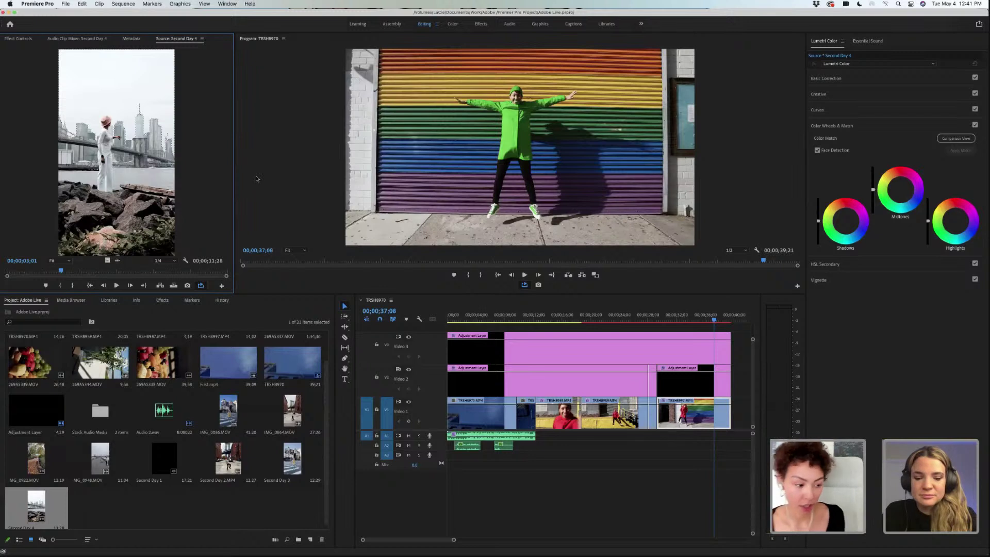
- Select the Second Day 1 clip in the project and look through the project's other clips
left_click_drag(326, 401, 326, 405)
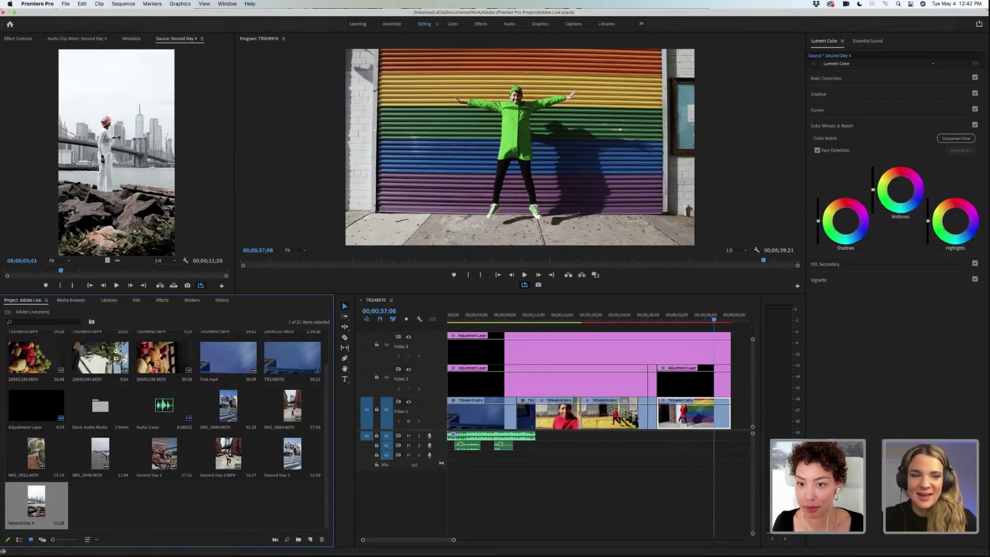
left_click(169, 470)
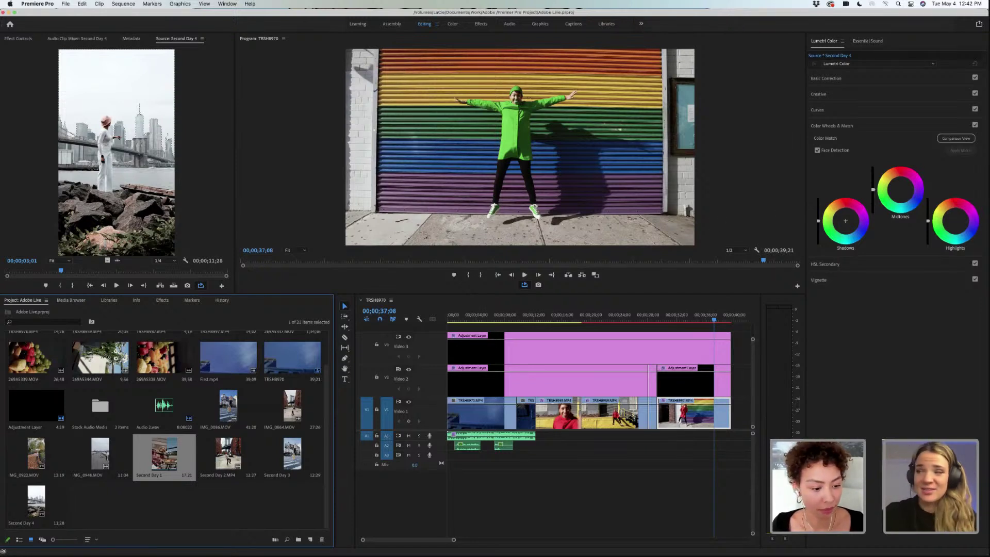
scroll(326, 392, "up", 3)
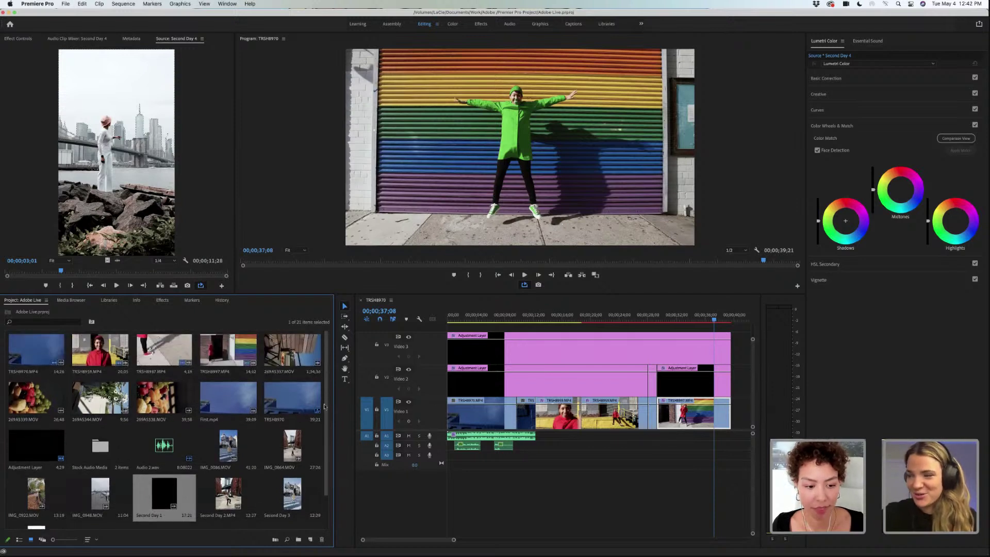
scroll(326, 392, "down", 1)
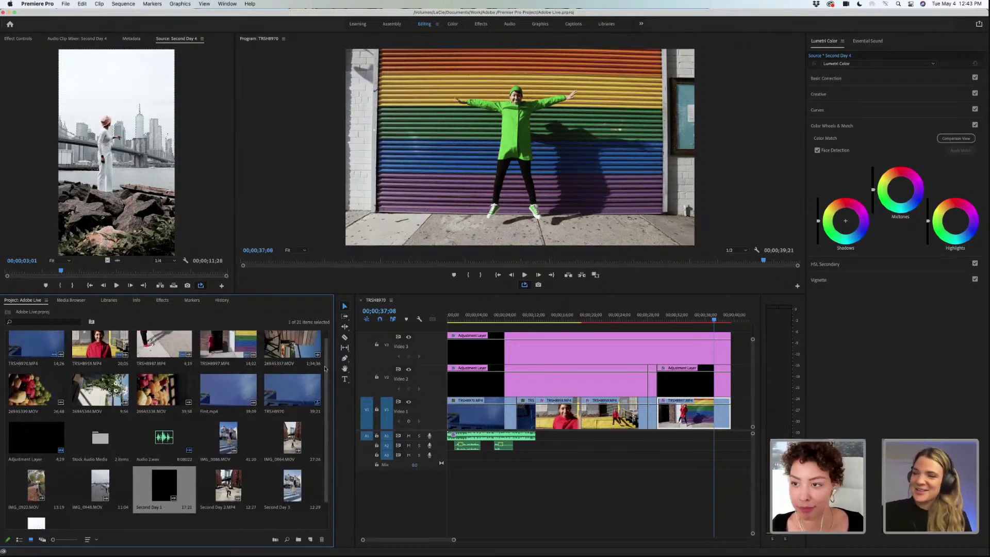
scroll(325, 368, "up", 1)
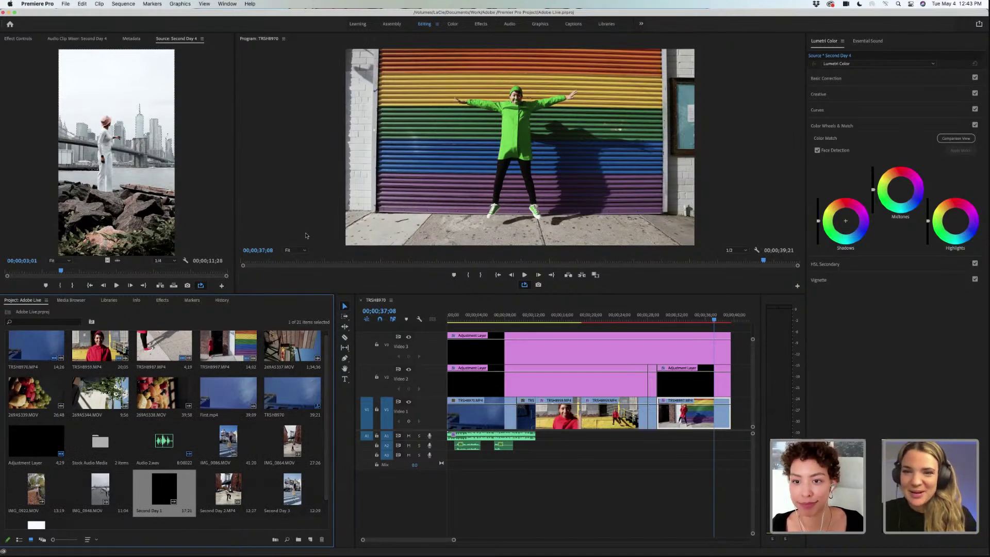
- Show the sequence's red-coat clip at 00;00;11;03 and select Second Day 2.MP4 in the project
left_click_drag(565, 319, 527, 324)
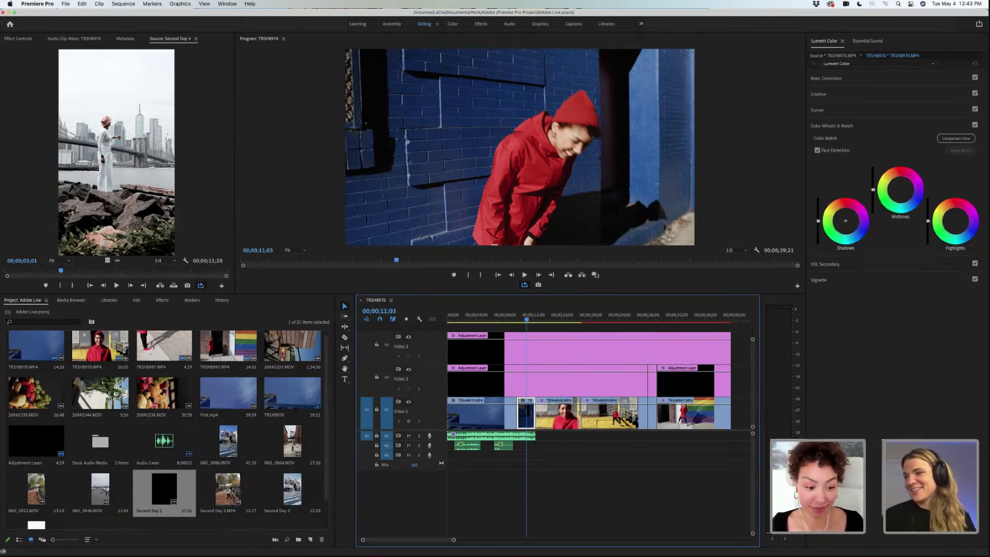
right_click(233, 487)
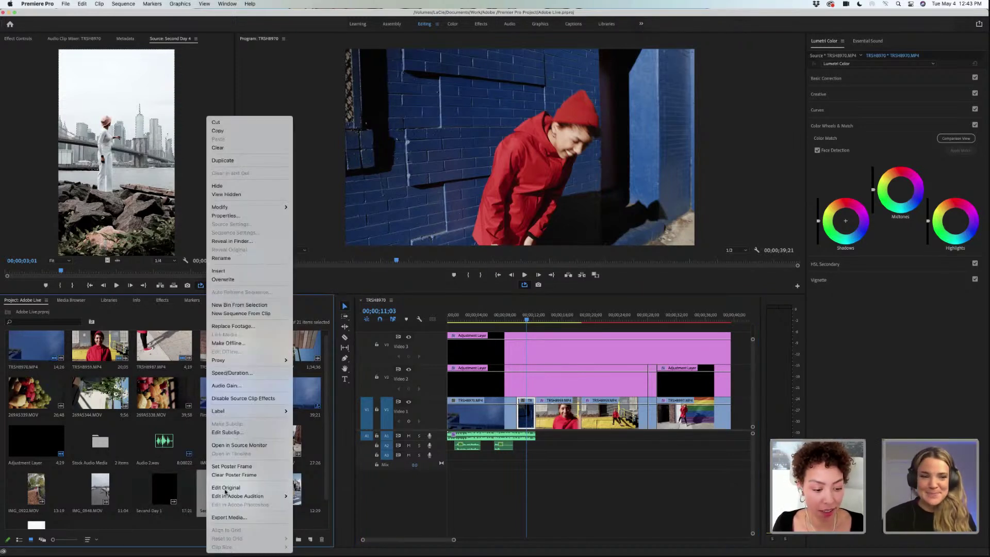
left_click(315, 287)
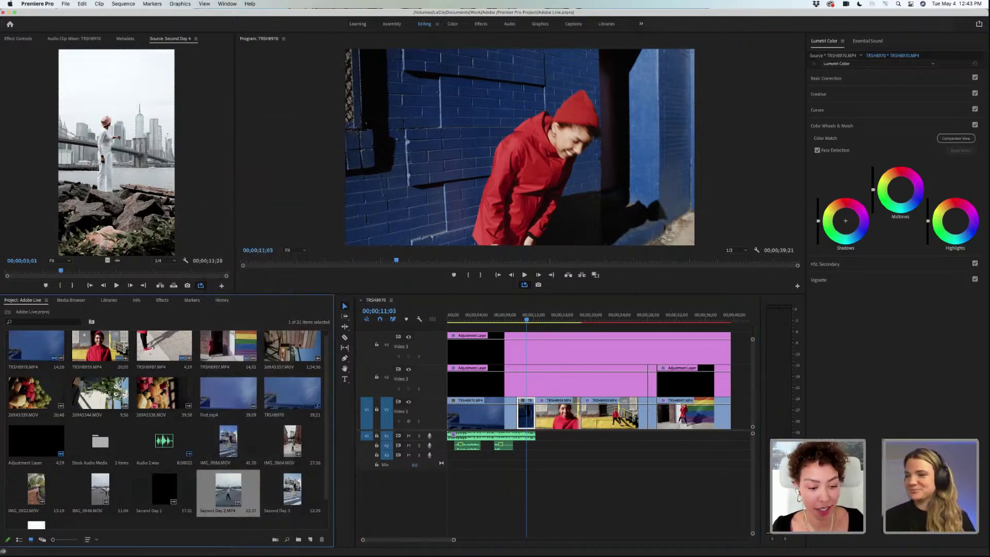
scroll(309, 392, "down", 2)
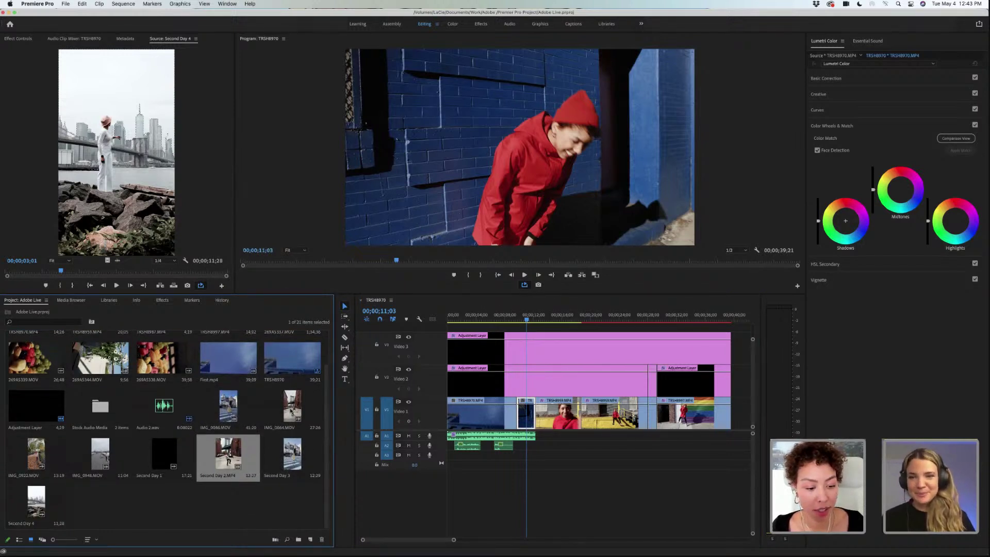
- Create a new sequence from the IMG_0864.MOV clip in the project
left_click(292, 412)
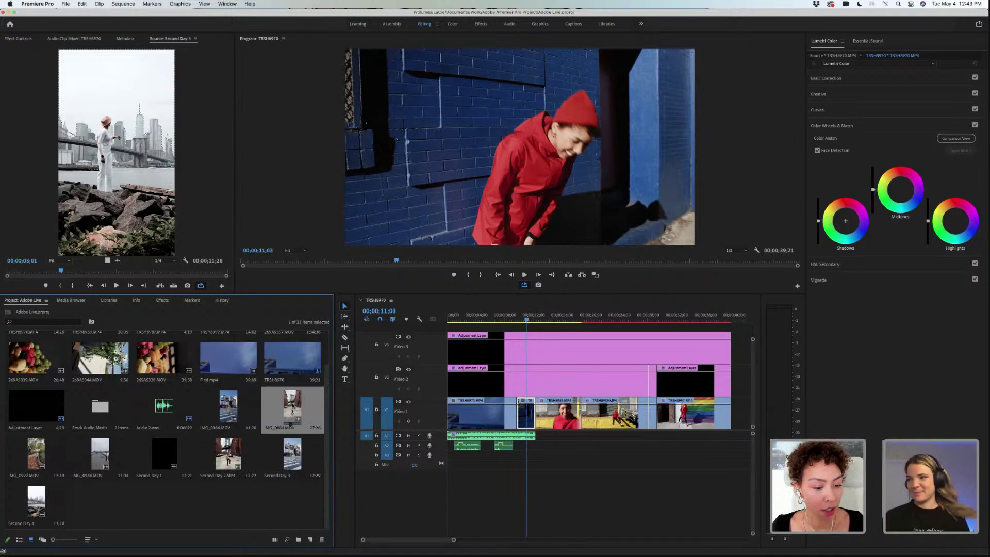
right_click(293, 407)
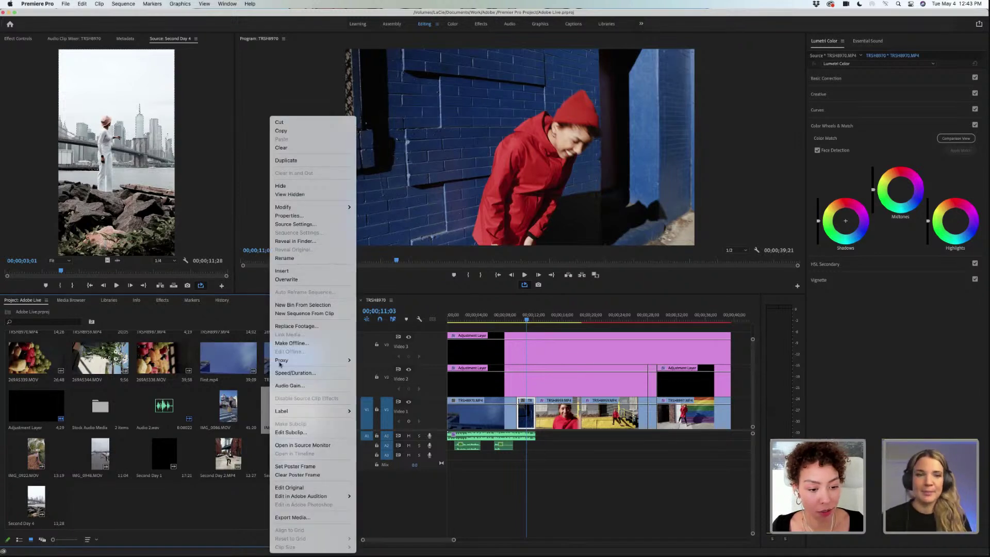
left_click(252, 308)
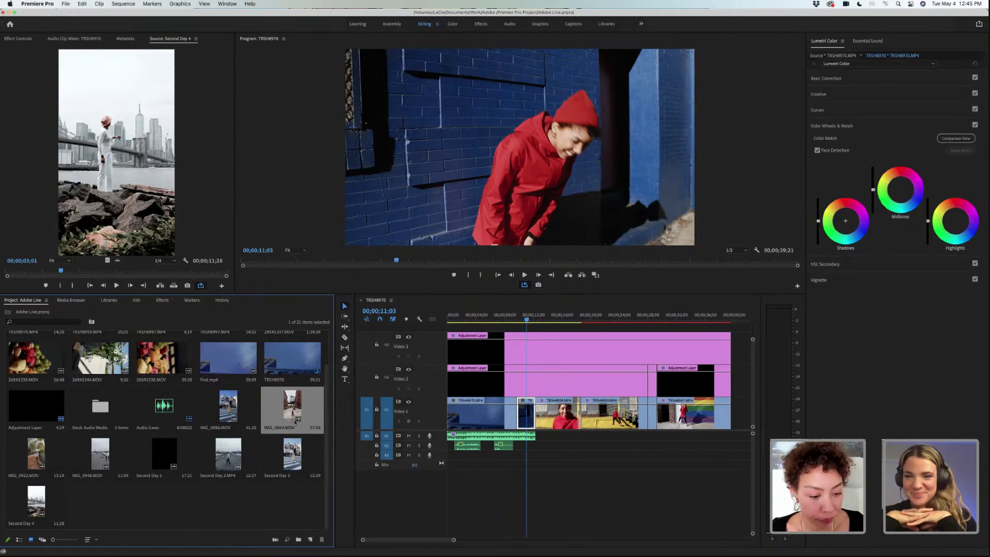
right_click(292, 413)
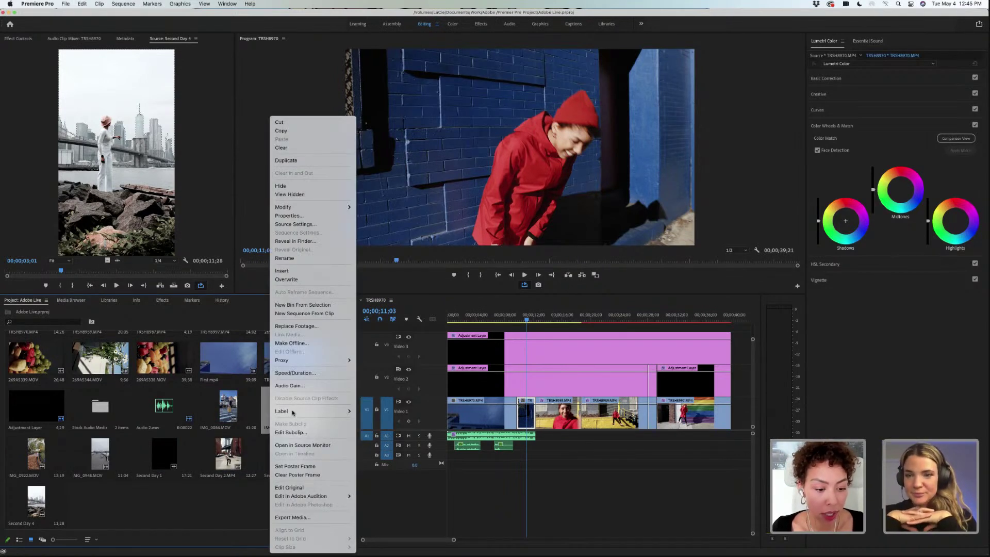
left_click(302, 313)
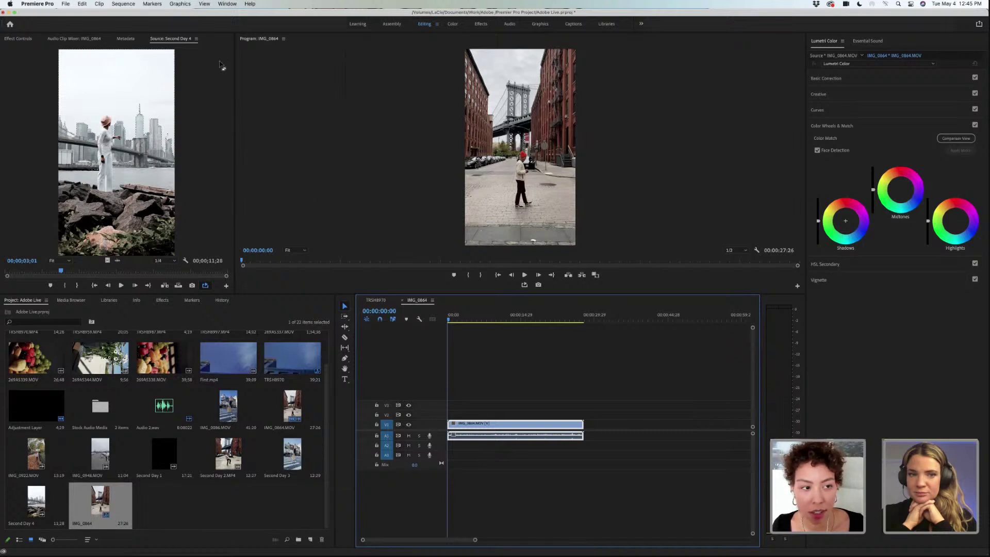
- Open the IMG_0864 sequence's settings and set the horizontal frame size to 1080
left_click(124, 4)
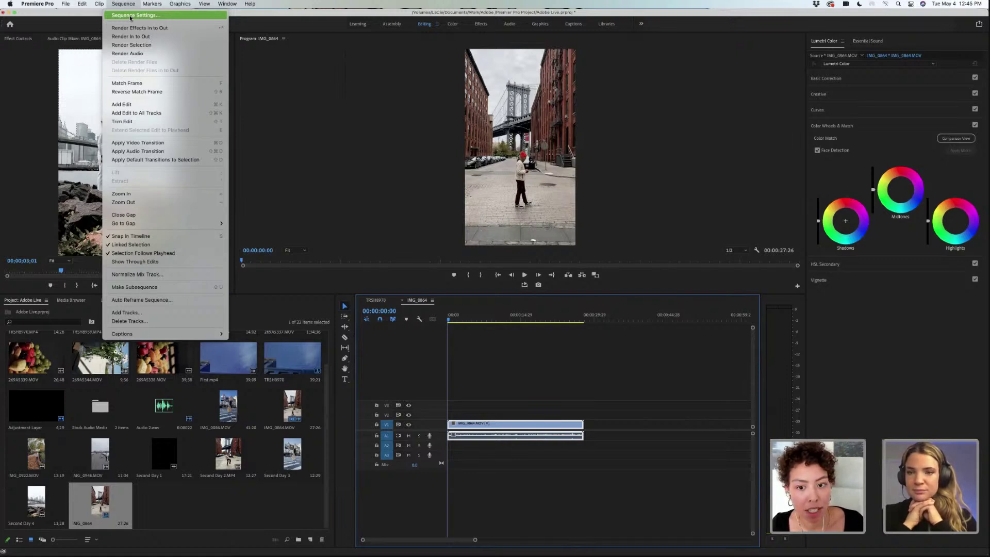
left_click(130, 15)
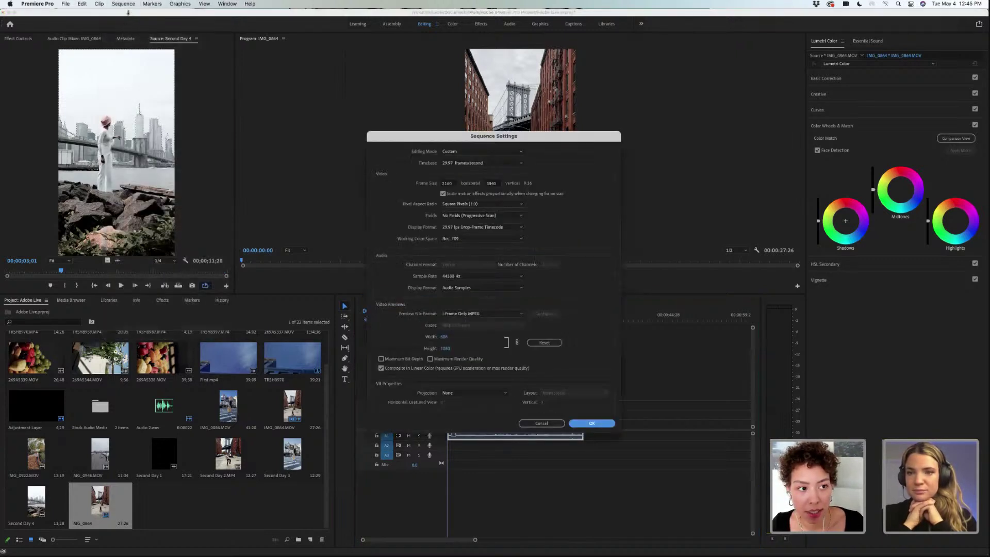
left_click_drag(462, 140, 334, 93)
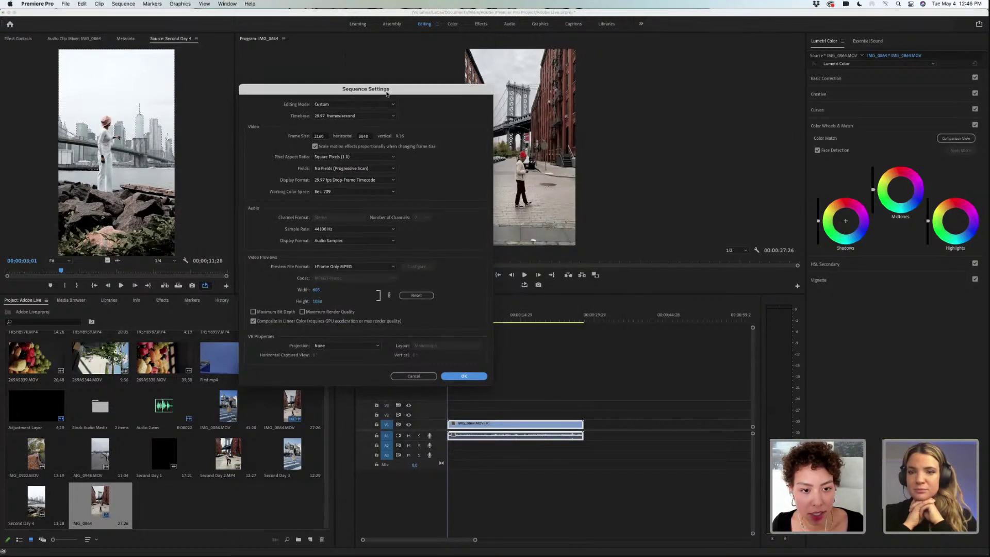
left_click_drag(387, 95, 371, 101)
left_click(304, 143)
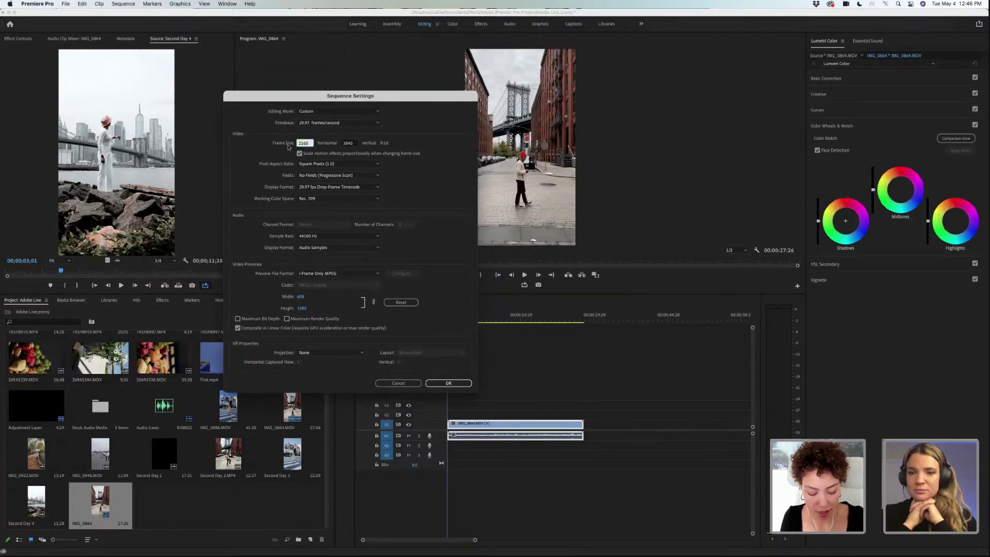
type("1")
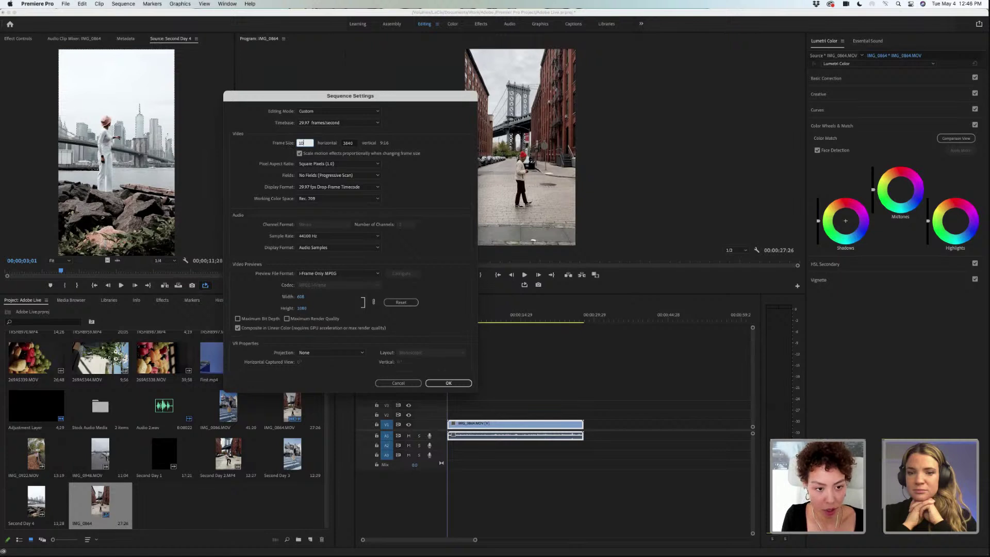
- Set the sequence's vertical frame size to 1350 and apply the settings, accepting the deletion of its preview files
left_click(349, 143)
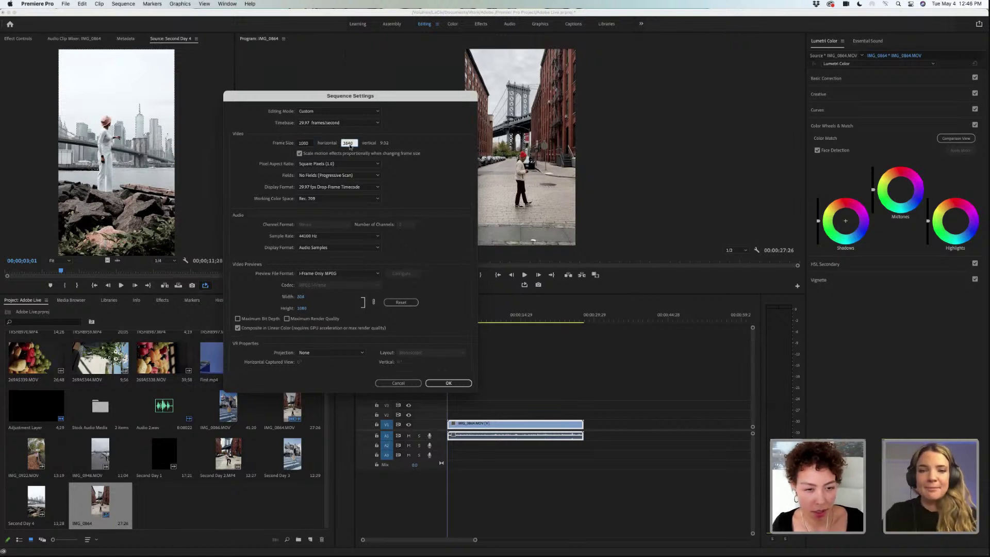
type("1350")
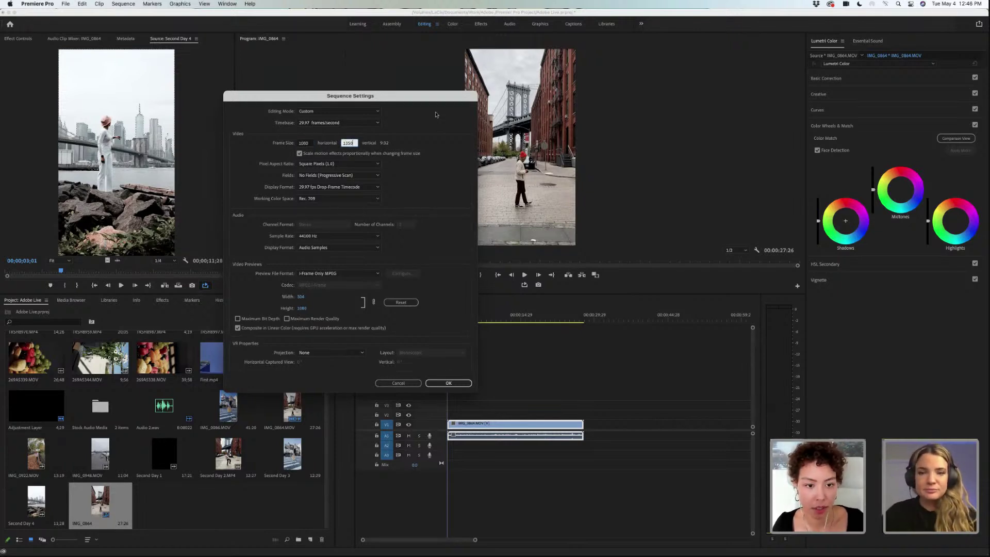
left_click_drag(330, 97, 339, 73)
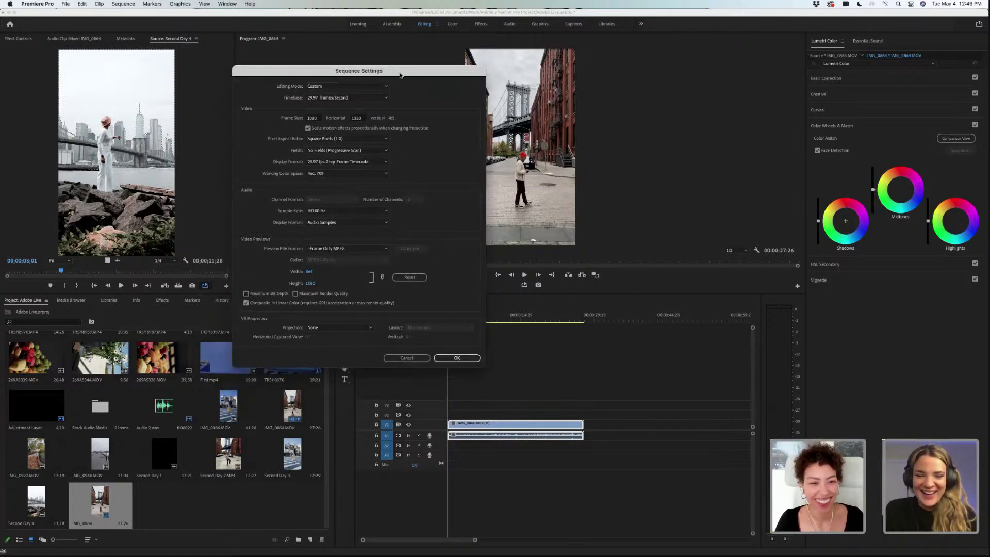
left_click_drag(401, 73, 376, 68)
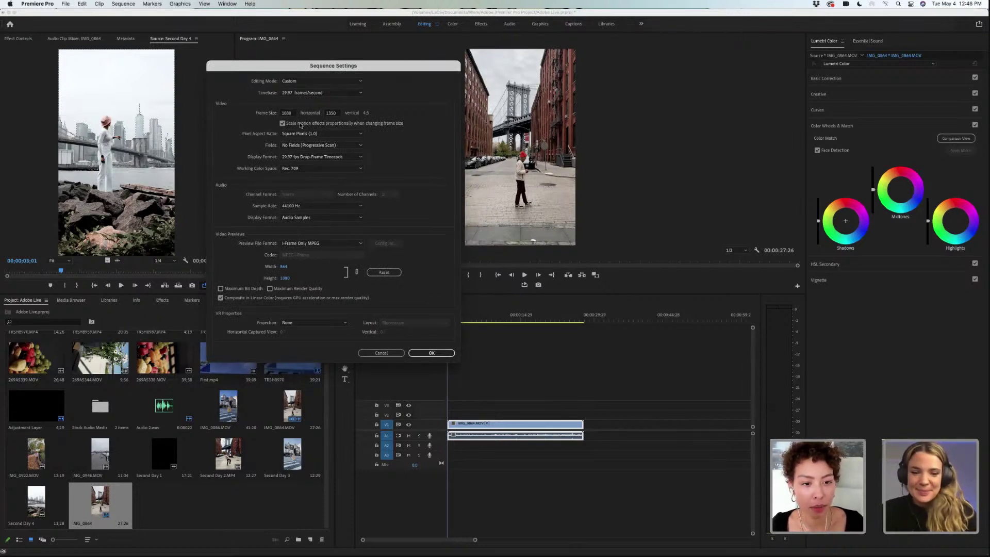
double_click(289, 113)
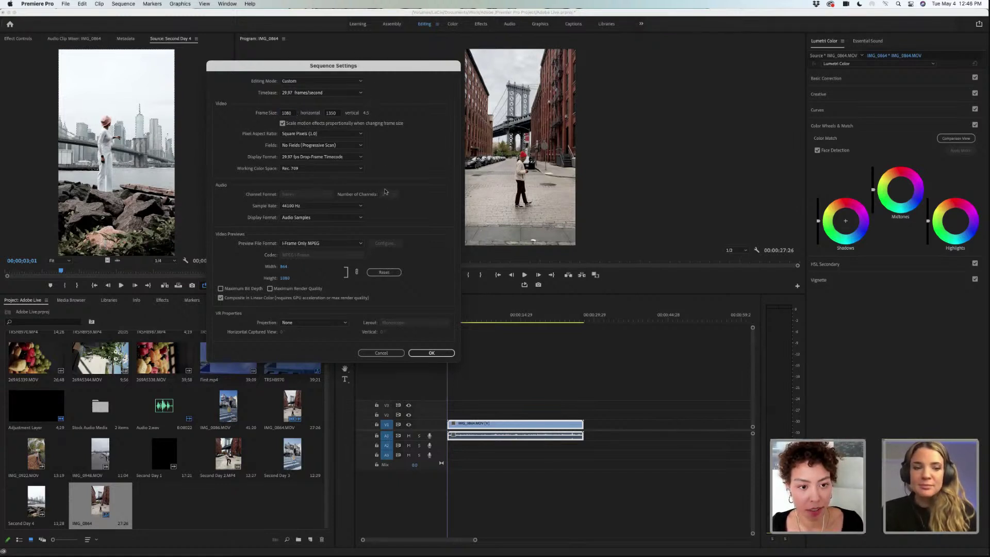
left_click(439, 353)
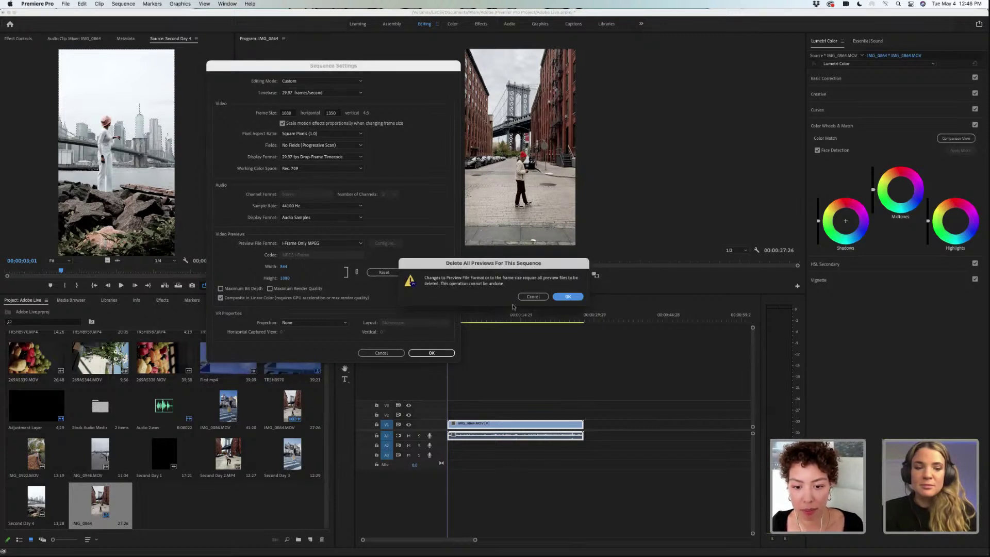
left_click(567, 297)
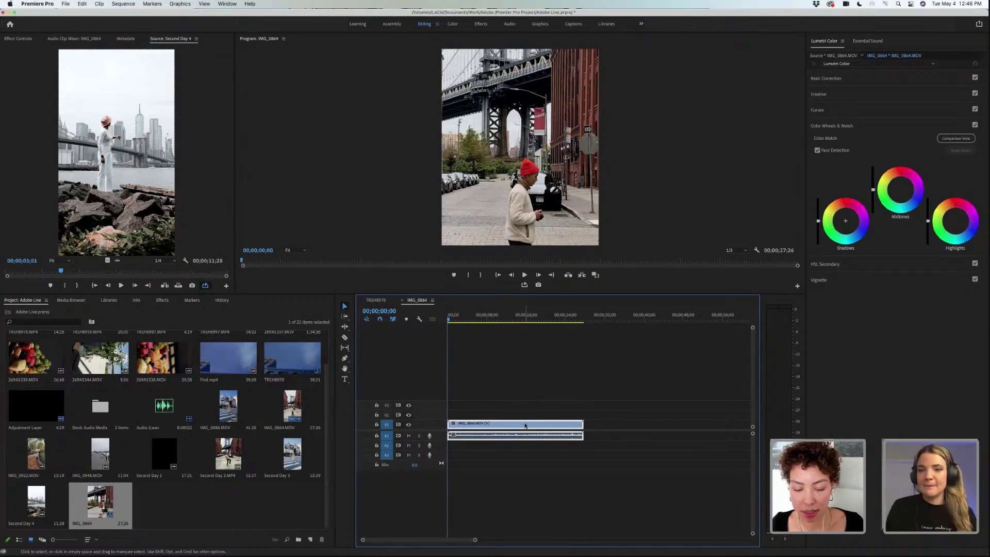
- Mute audio track A1 and scale the IMG_0864.MOV clip down to about 52 percent
left_click(409, 436)
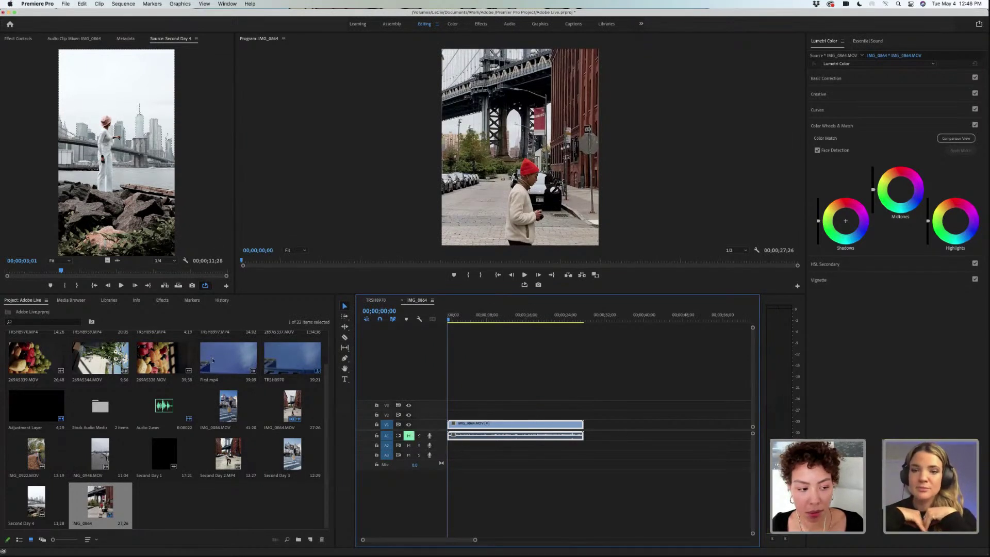
left_click(20, 41)
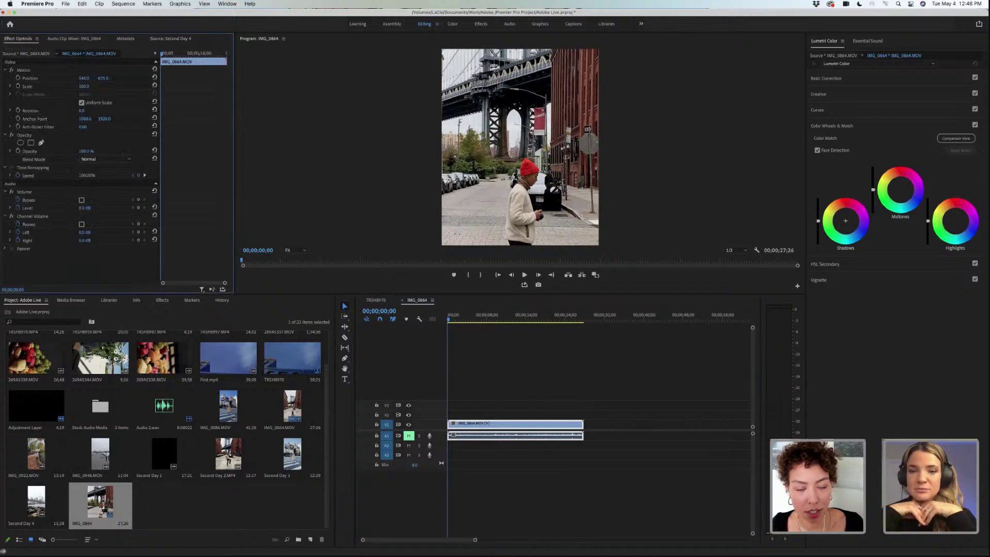
left_click_drag(84, 86, 60, 87)
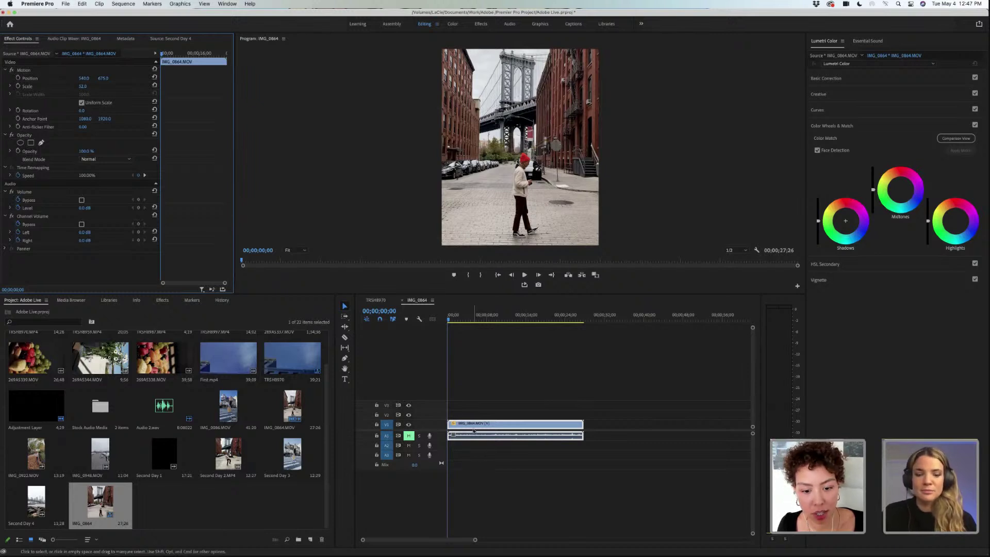
- Reposition the IMG_0864.MOV clip in the frame to about 552, 657
left_click(498, 424)
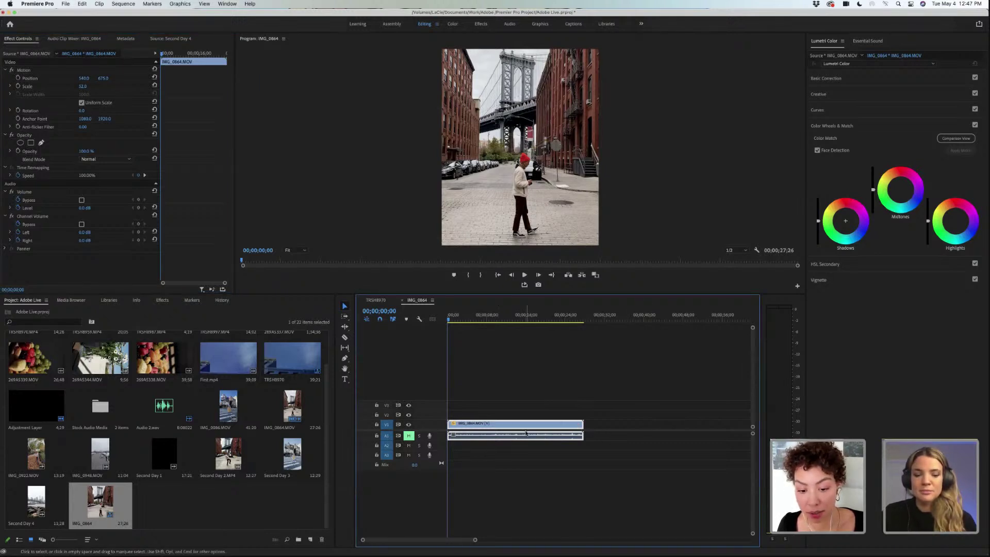
left_click(627, 410)
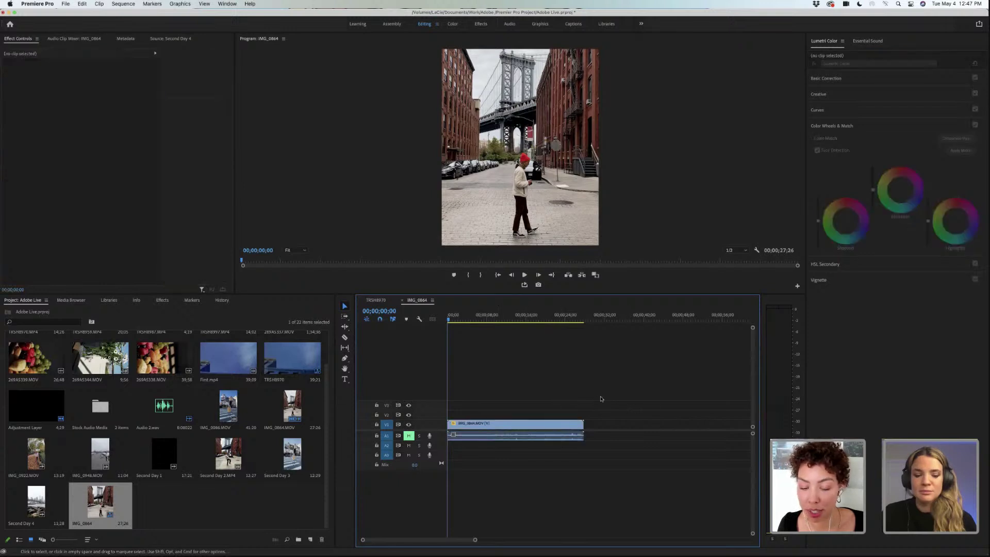
left_click(562, 425)
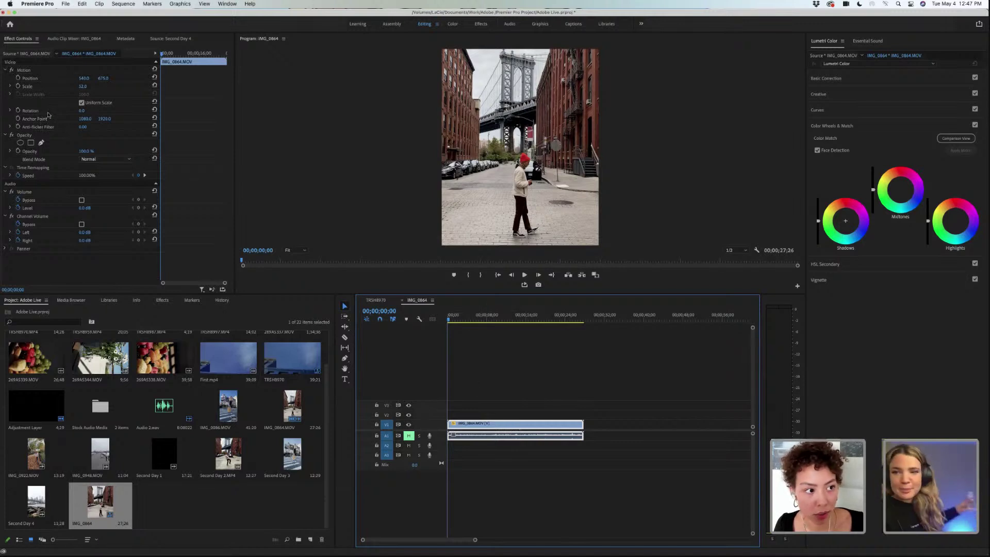
mouse_move(82, 86)
left_mouse_down()
mouse_move(112, 78)
mouse_move(82, 86)
left_mouse_up()
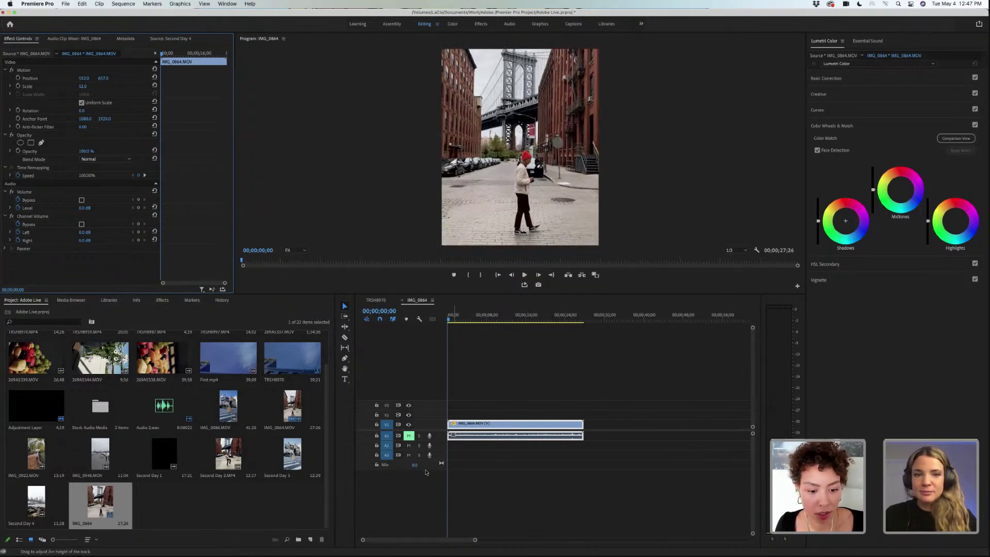
right_click(475, 423)
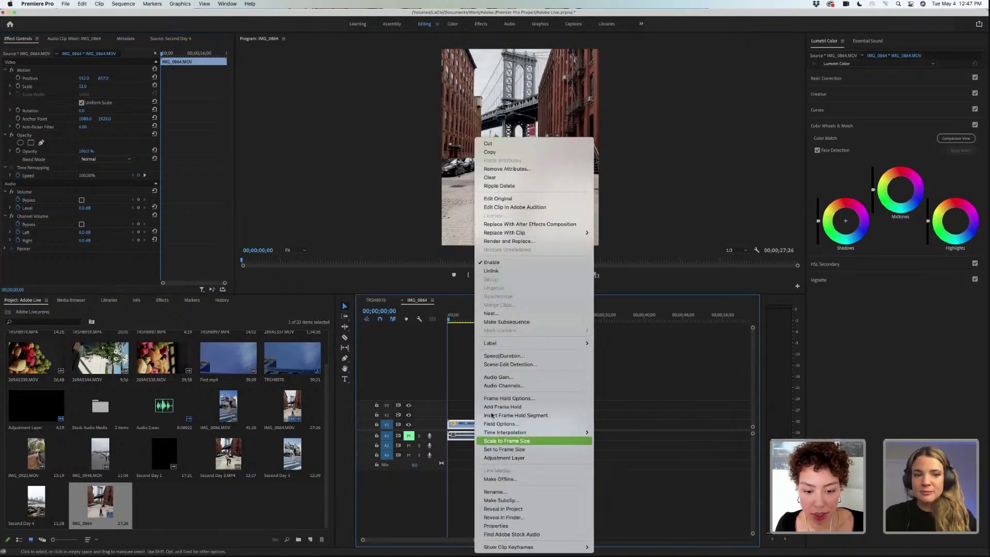
left_click(470, 389)
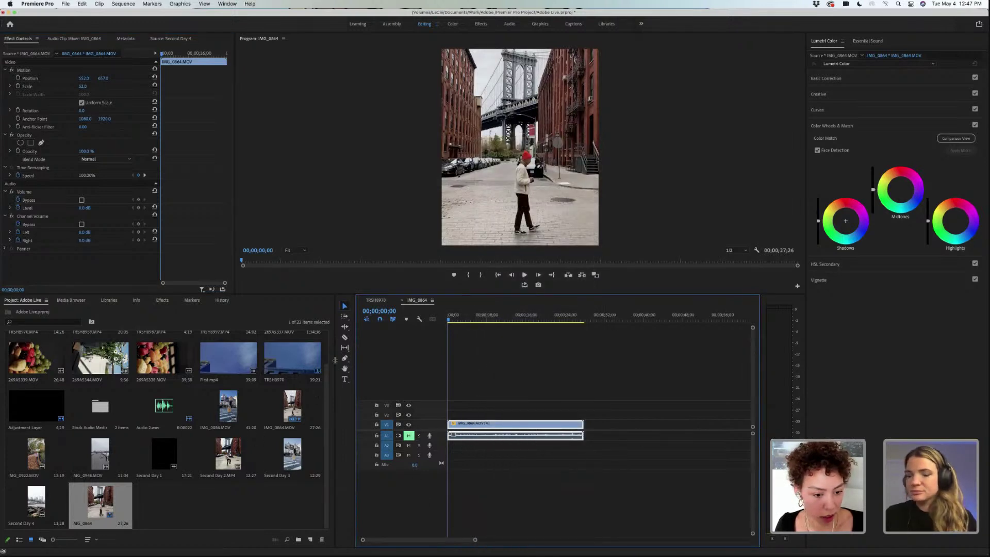
- Add IMG_0922.MOV to the timeline directly after the IMG_0864.MOV clip
left_click(35, 460)
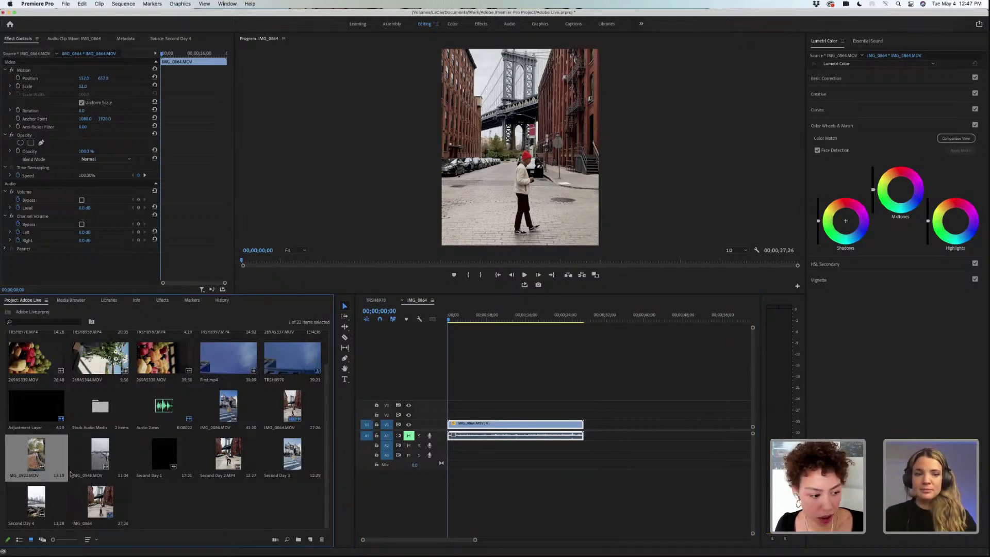
left_click(250, 531)
left_click(55, 456)
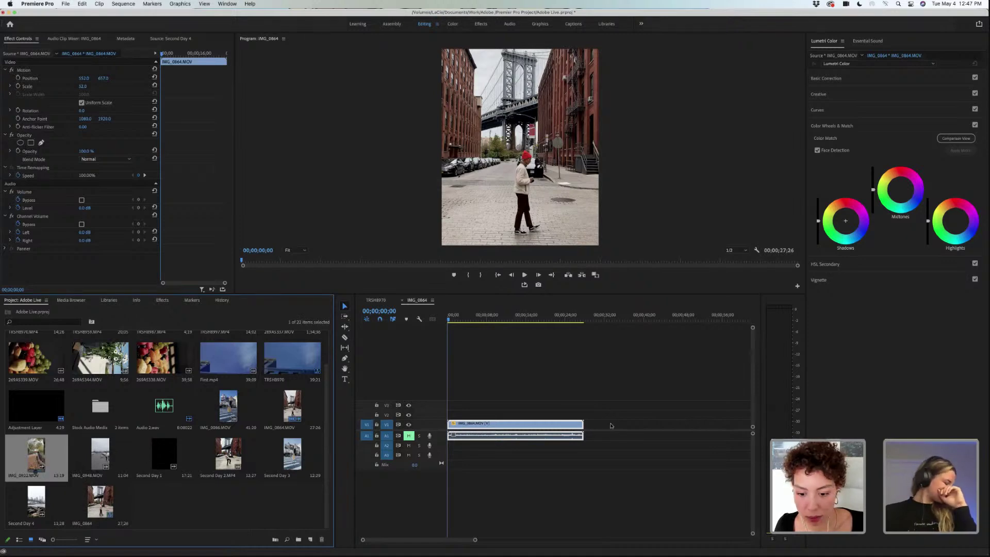
left_click(165, 501)
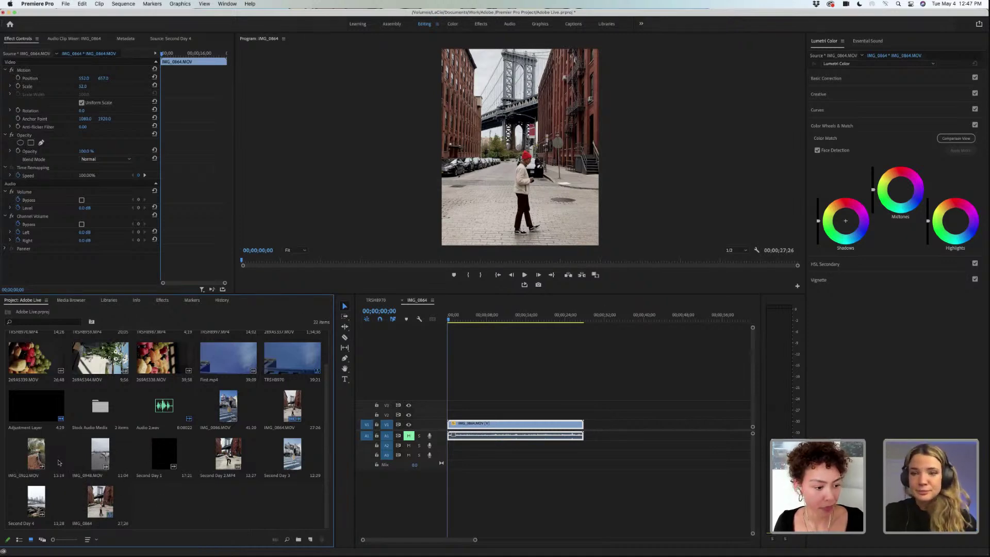
left_click(15, 452)
left_click_drag(36, 442, 591, 424)
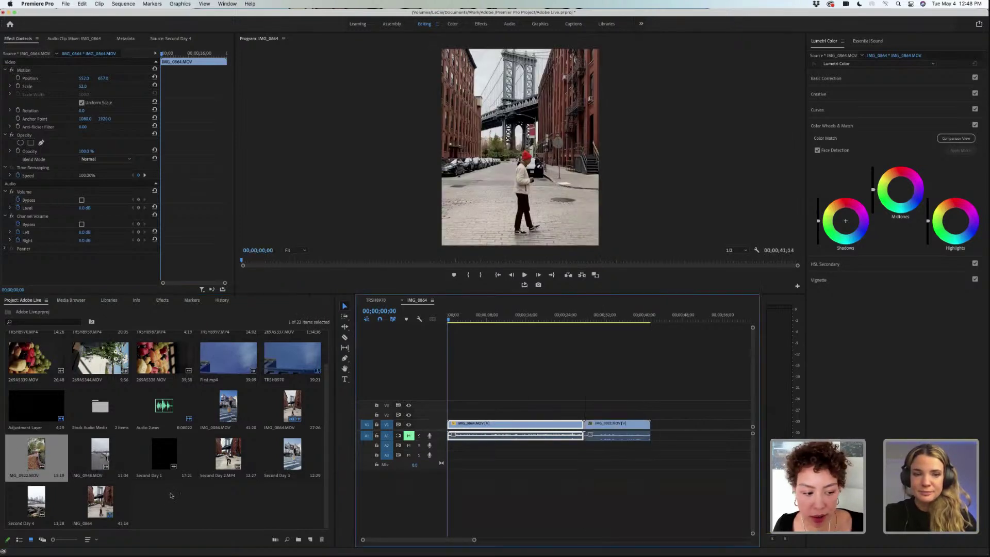
- Add IMG_0946.MOV to the timeline directly after the IMG_0922.MOV clip
left_click(42, 461, "super")
left_click(43, 461)
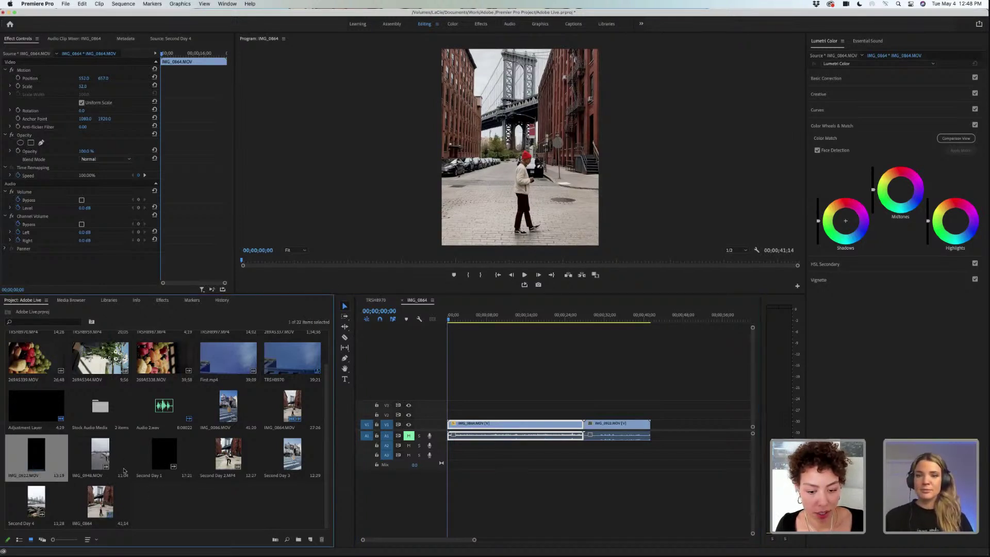
left_click(103, 455)
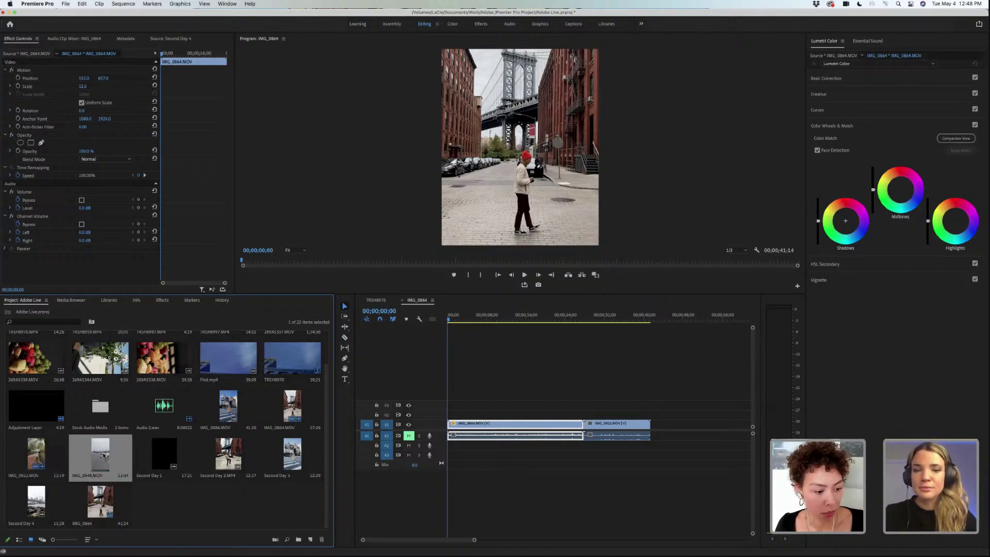
left_click_drag(103, 455, 652, 437)
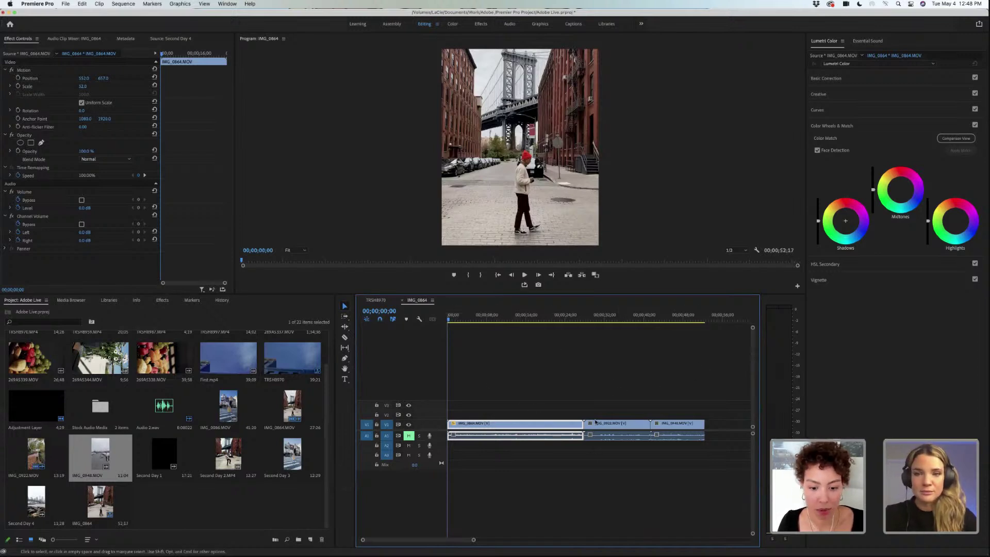
- Unlink the audio from the three IMG clips and delete all their audio from track A1
left_click_drag(730, 404, 507, 447)
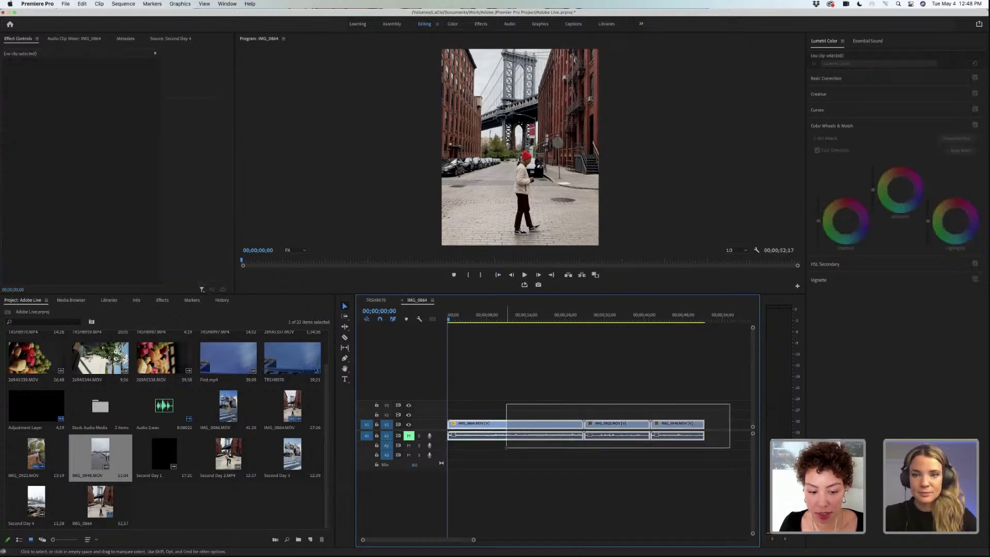
left_click_drag(506, 448, 507, 449)
right_click(510, 427)
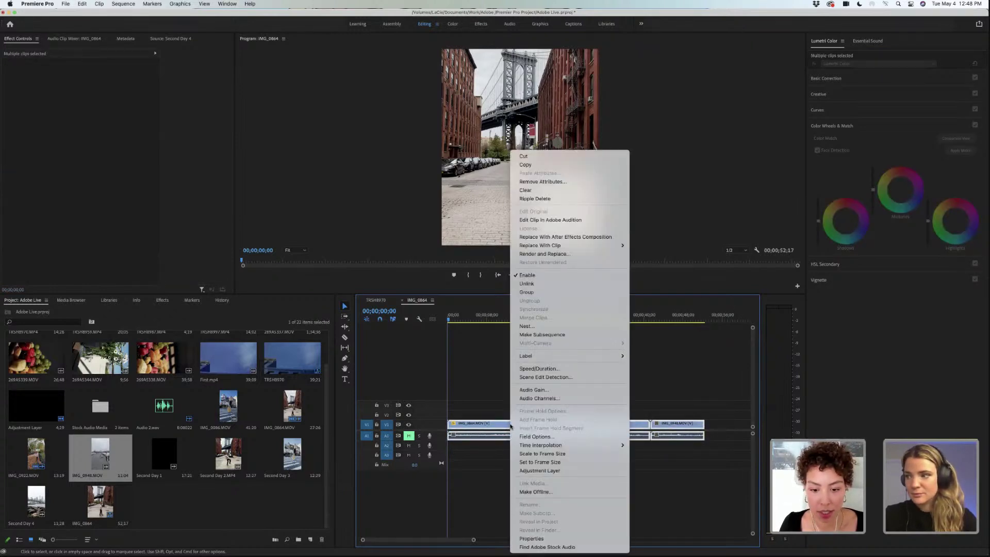
left_click(556, 285)
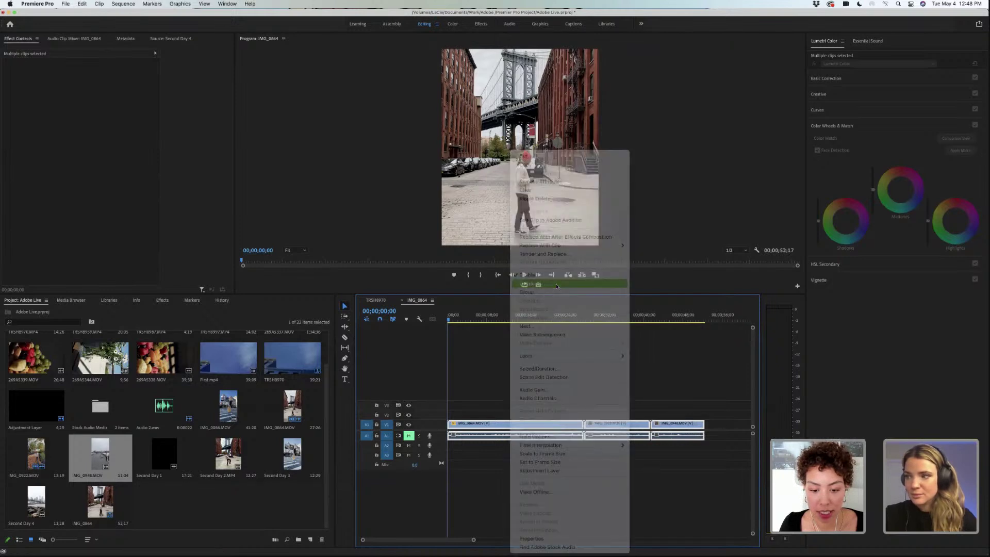
left_click(705, 436)
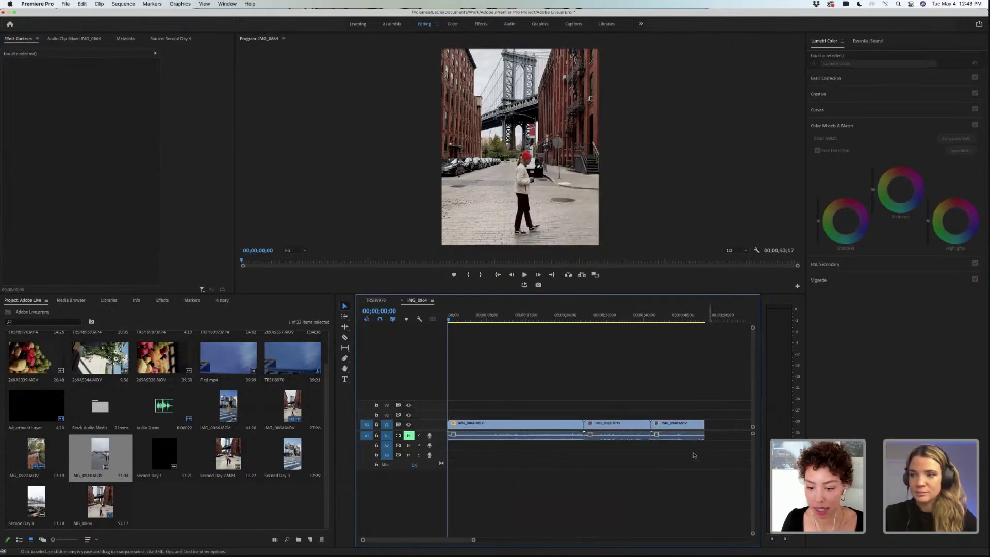
left_click_drag(701, 453, 449, 432)
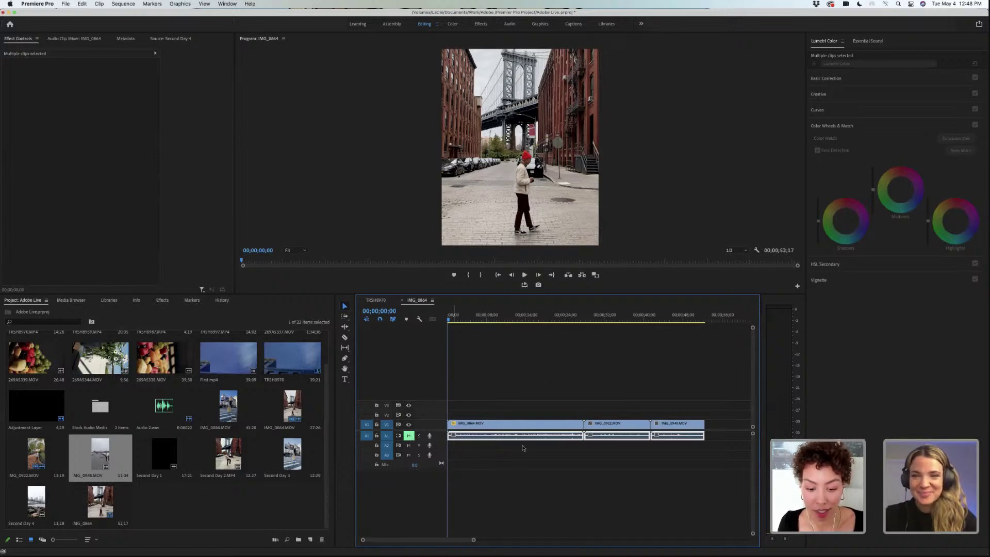
key("Delete")
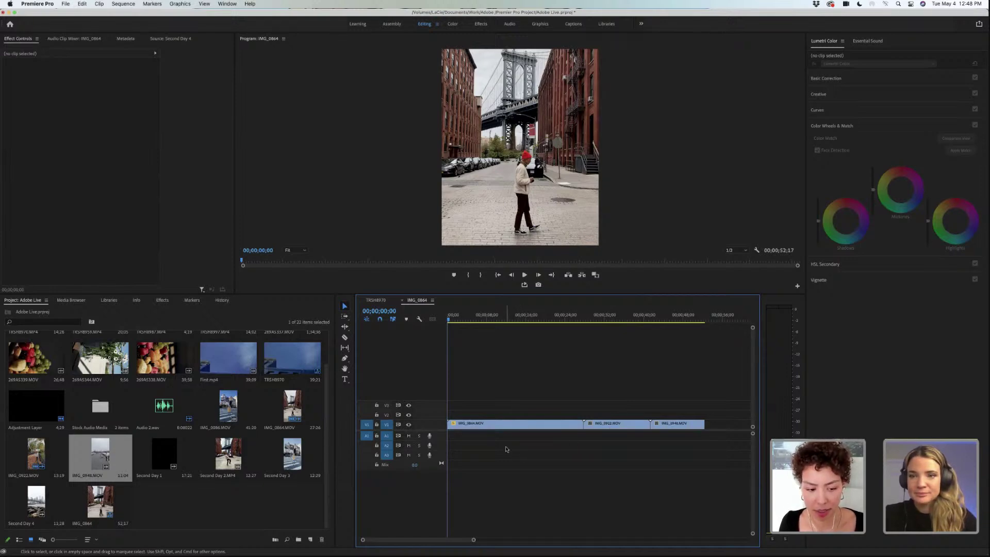
- Toggle the mute of audio track A1 on and off
left_click(409, 437)
left_click(410, 437)
left_click(410, 437)
left_click(410, 437)
left_click(409, 437)
left_click(409, 437)
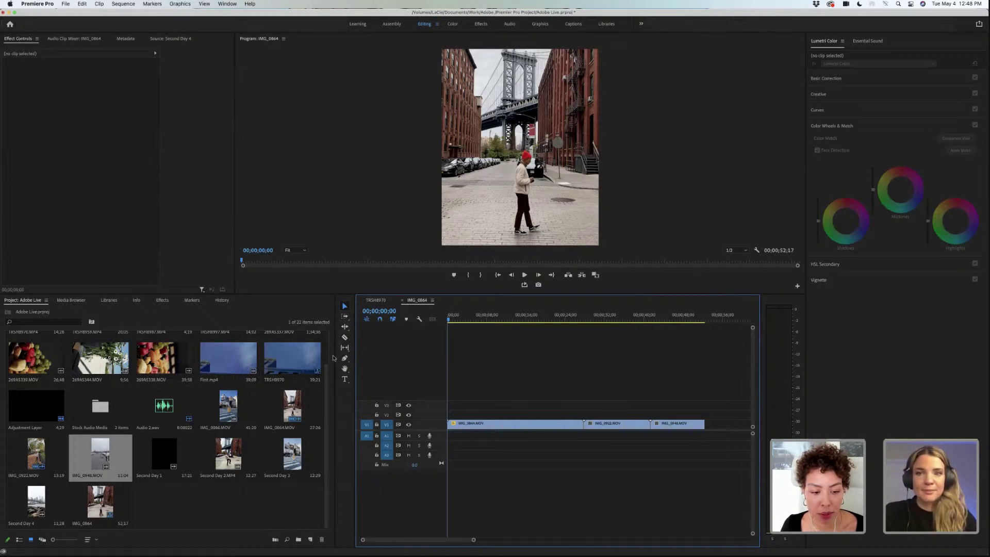
- Enlarge video track V1 to show clip thumbnails and play through IMG_0864.MOV with the Razor tool active to find a cut point
left_click(345, 338)
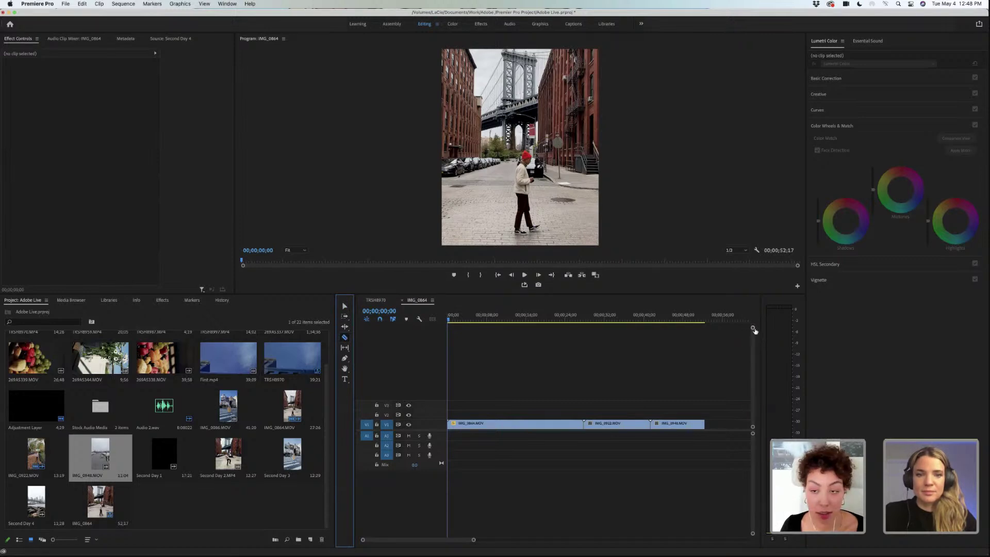
left_click_drag(754, 329, 753, 362)
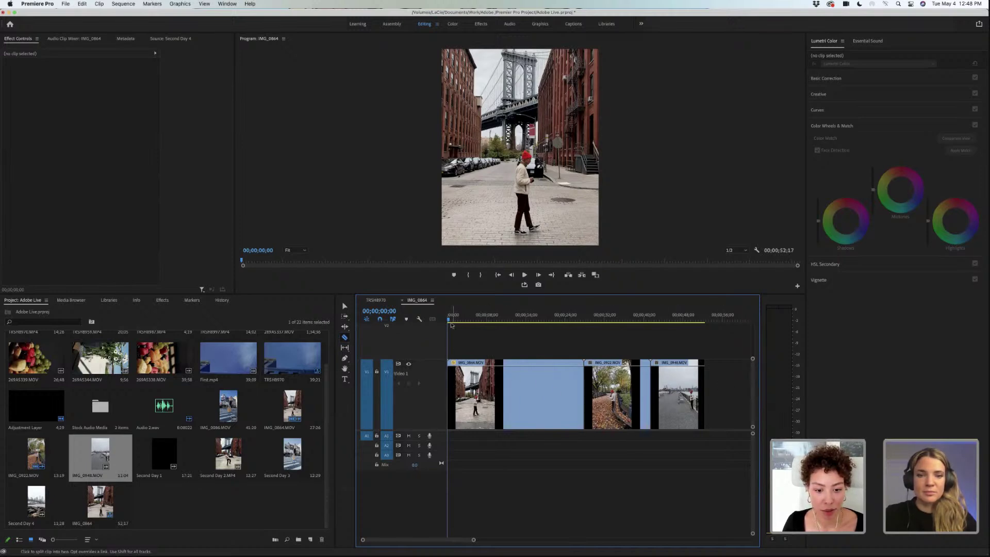
left_click_drag(450, 320, 475, 321)
left_click(525, 276)
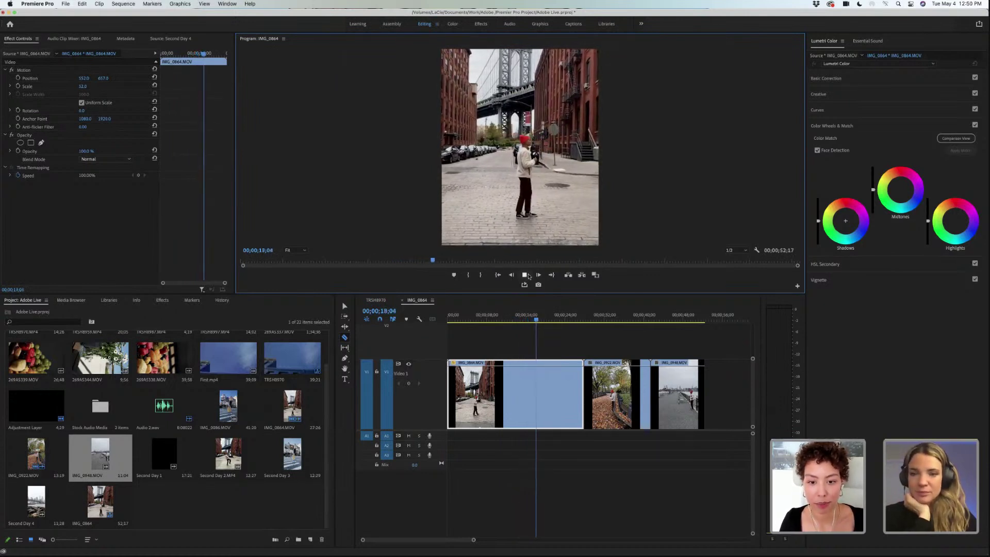
left_click(525, 275)
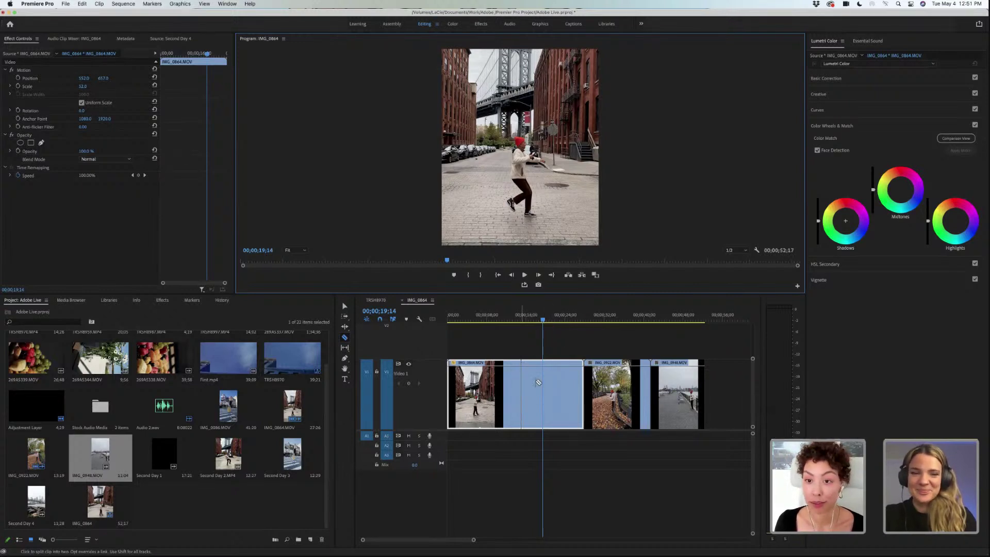
- Split the IMG_0864.MOV clip at 00;00;19;20 with the Razor tool
left_click(543, 320)
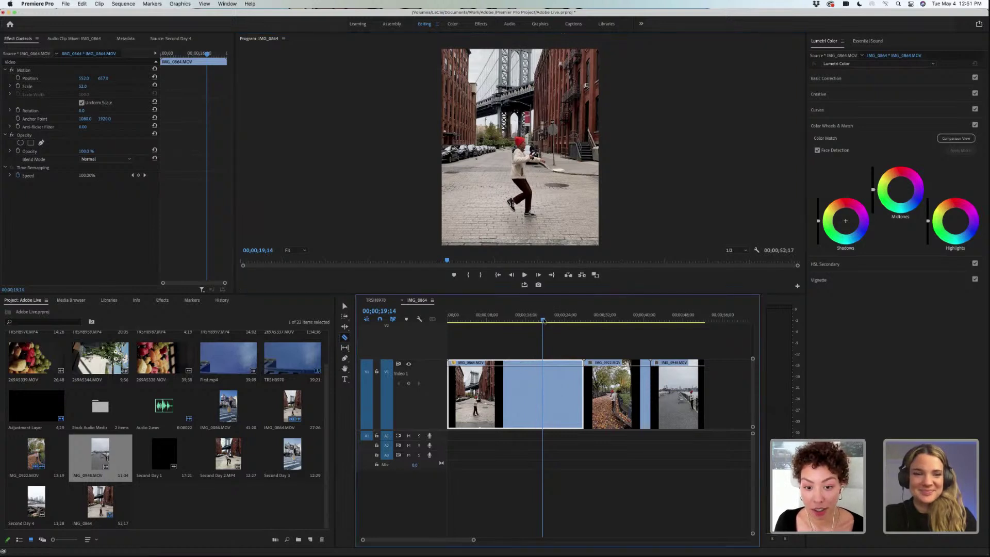
left_click_drag(544, 321, 545, 323)
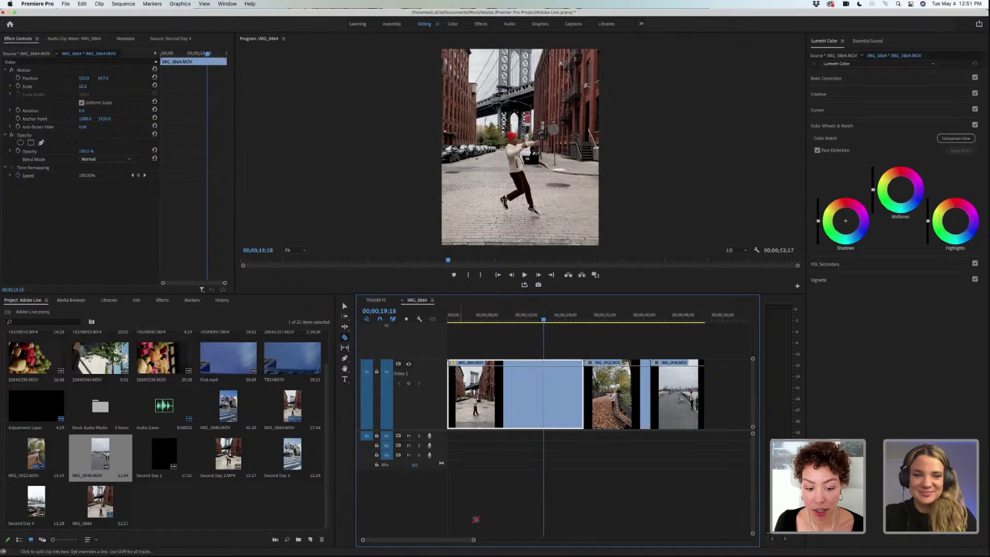
left_click_drag(472, 541, 422, 542)
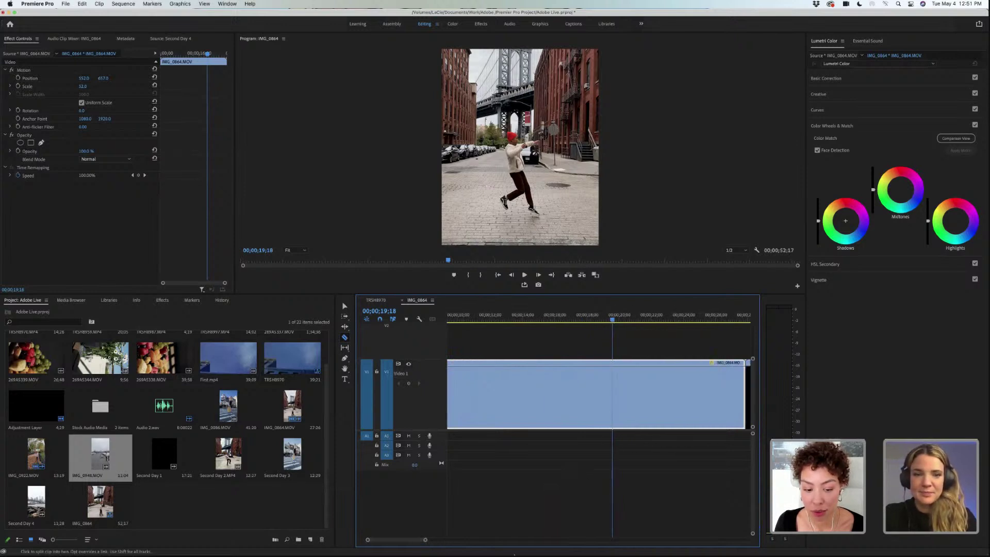
left_click_drag(426, 540, 492, 541)
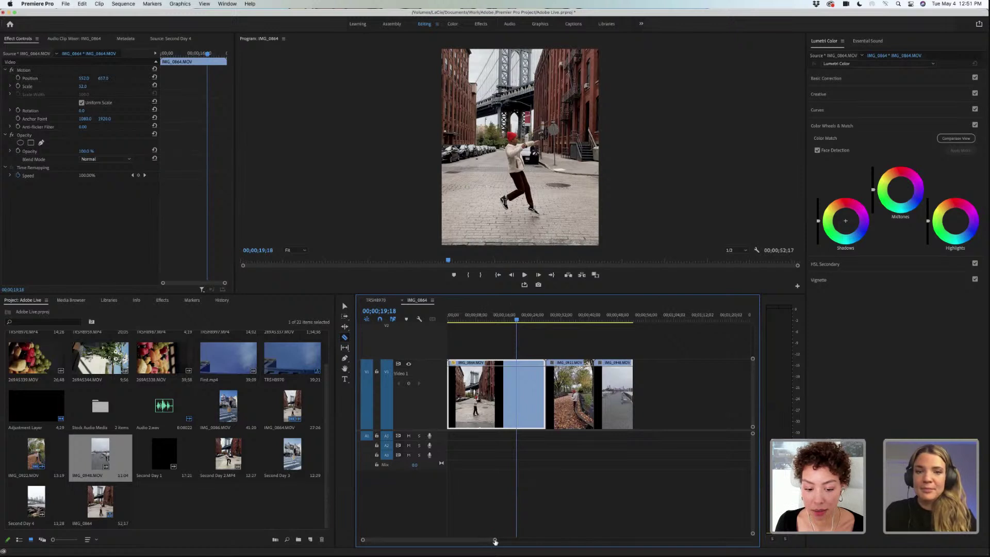
left_click_drag(495, 540, 458, 542)
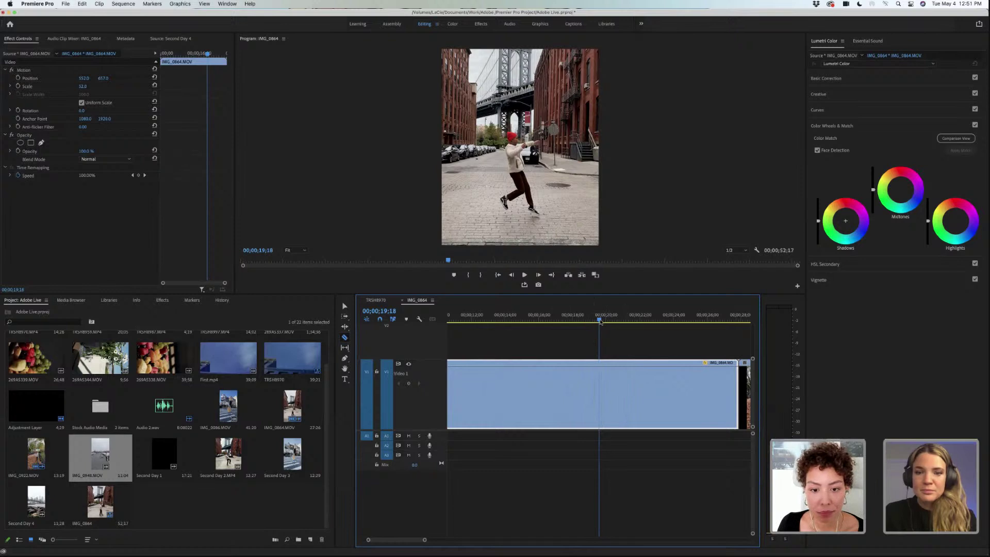
left_click_drag(599, 321, 601, 321)
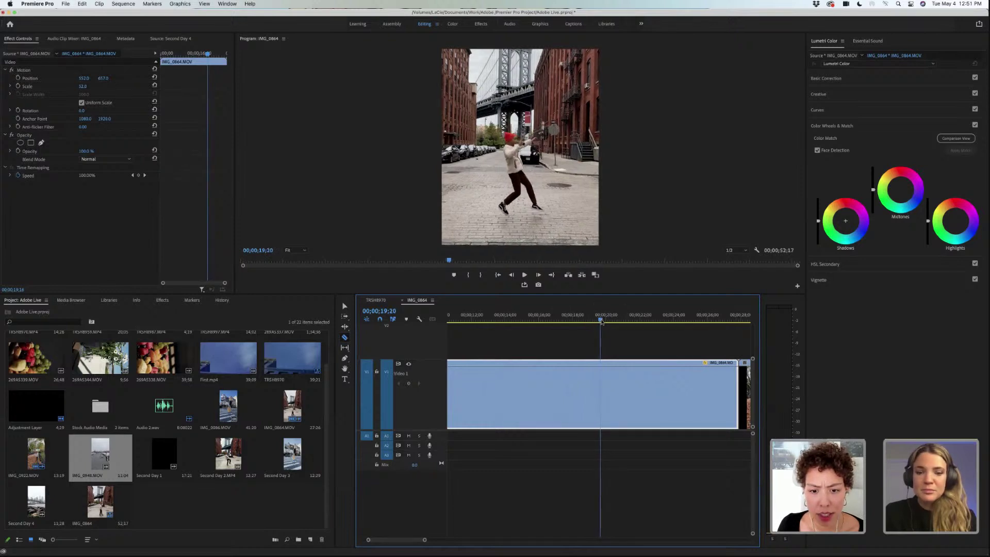
left_click(604, 372)
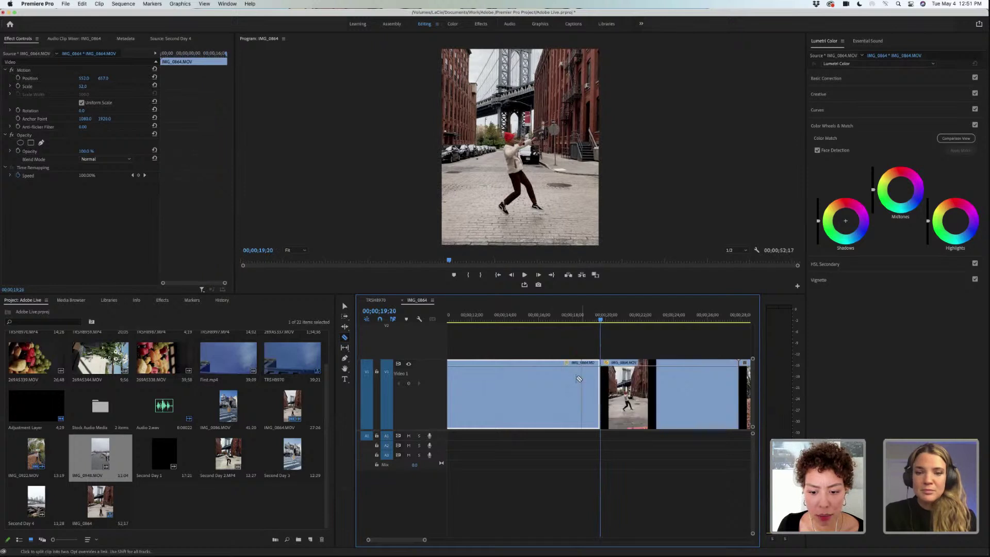
- Ripple delete the part of IMG_0864.MOV before the cut and switch back to the Selection tool
right_click(579, 381)
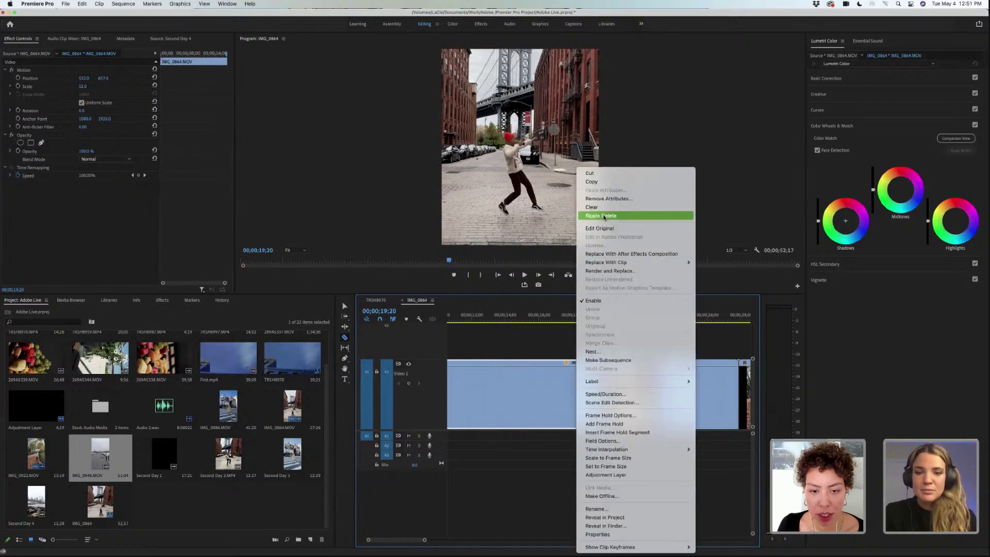
left_click(480, 535)
key("q")
left_click_drag(420, 540, 435, 540)
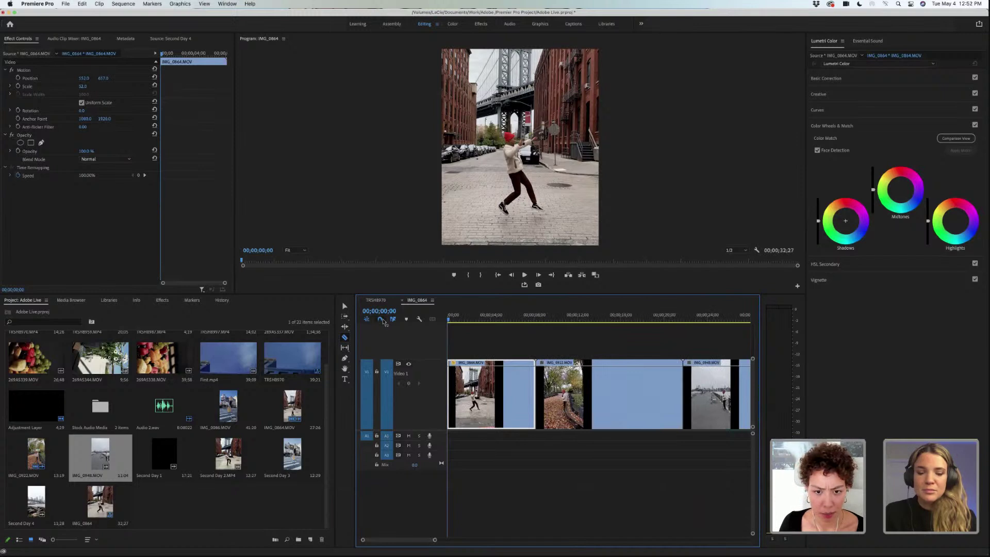
left_click(344, 306)
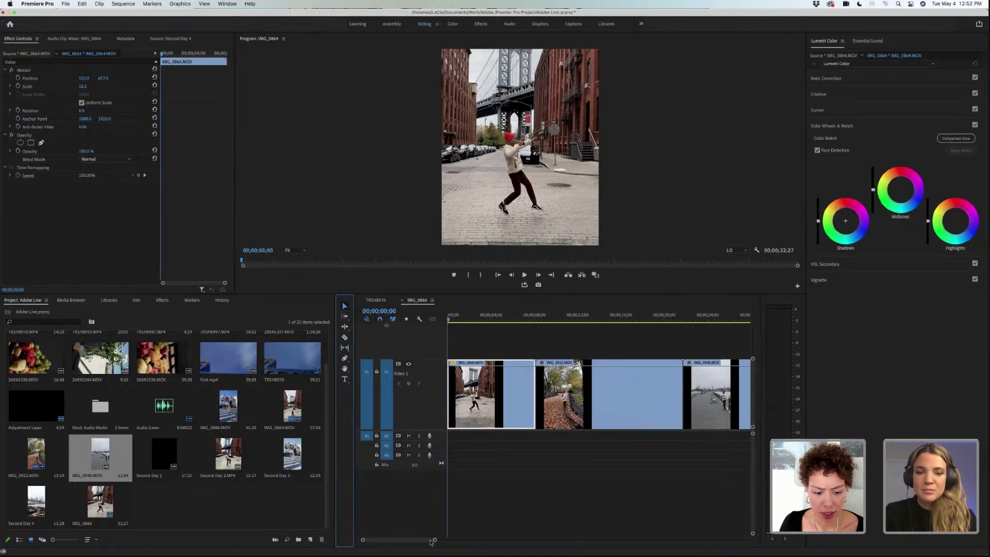
left_click_drag(435, 541, 453, 540)
- Try placing the third clip ahead of IMG_0922.MOV on the timeline and undo the rearrangement
left_click(537, 397)
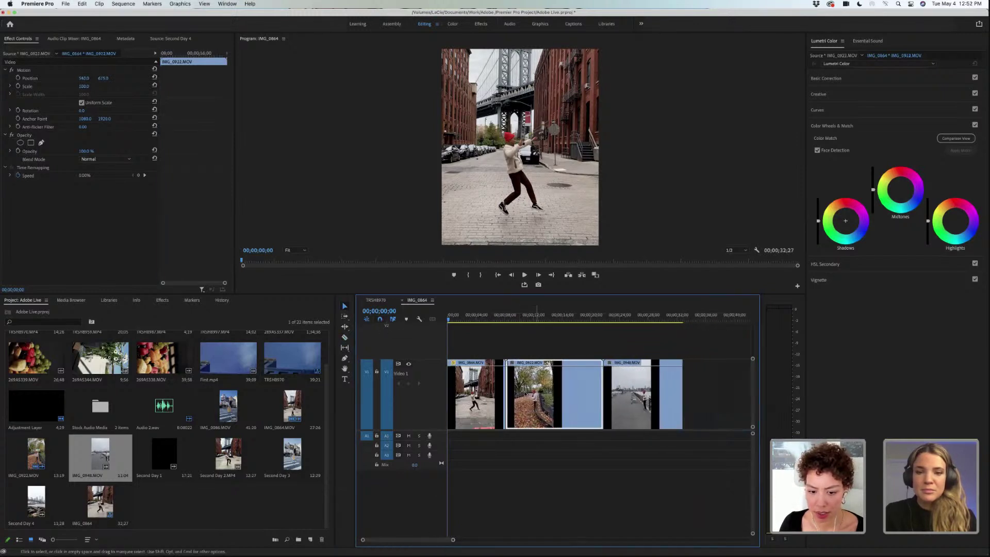
left_click_drag(569, 394, 511, 388)
left_click_drag(727, 387, 606, 396)
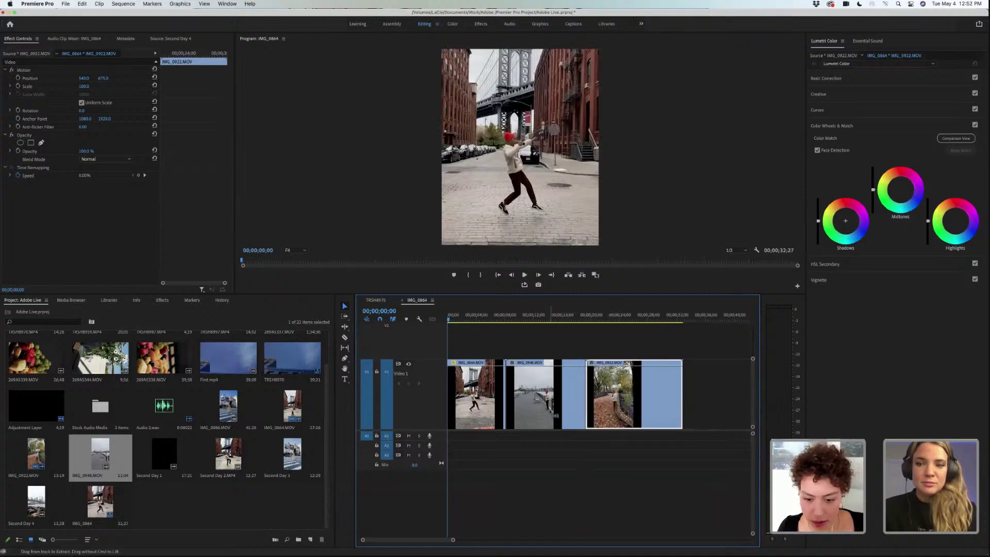
key("super+z")
key("super+z")
key("super+z")
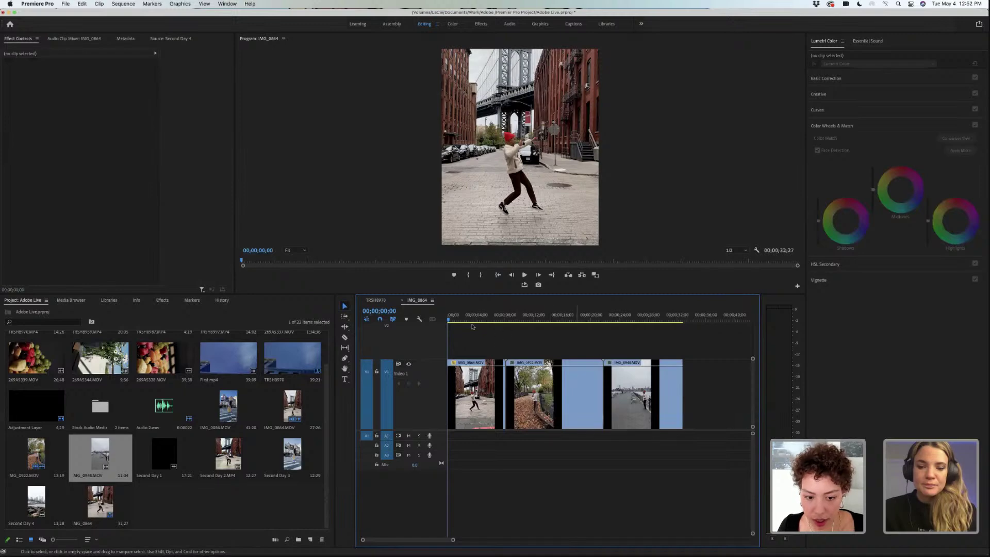
- Preview the third clip at 00;00;26;18 and copy the Motion settings from IMG_0864.MOV
left_click_drag(449, 321, 625, 348)
left_click(637, 360)
left_click(638, 360)
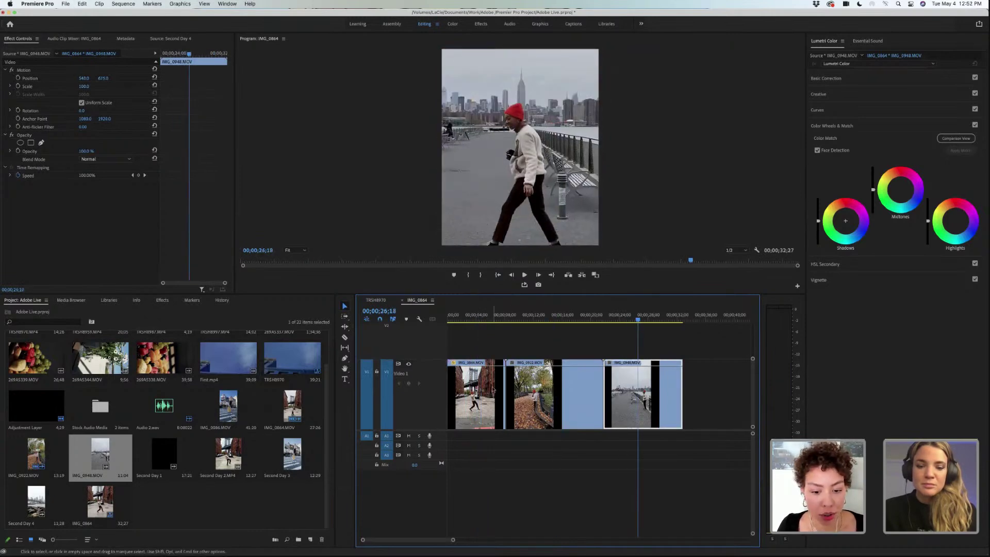
left_click(700, 395)
left_click(645, 392)
left_click(476, 394)
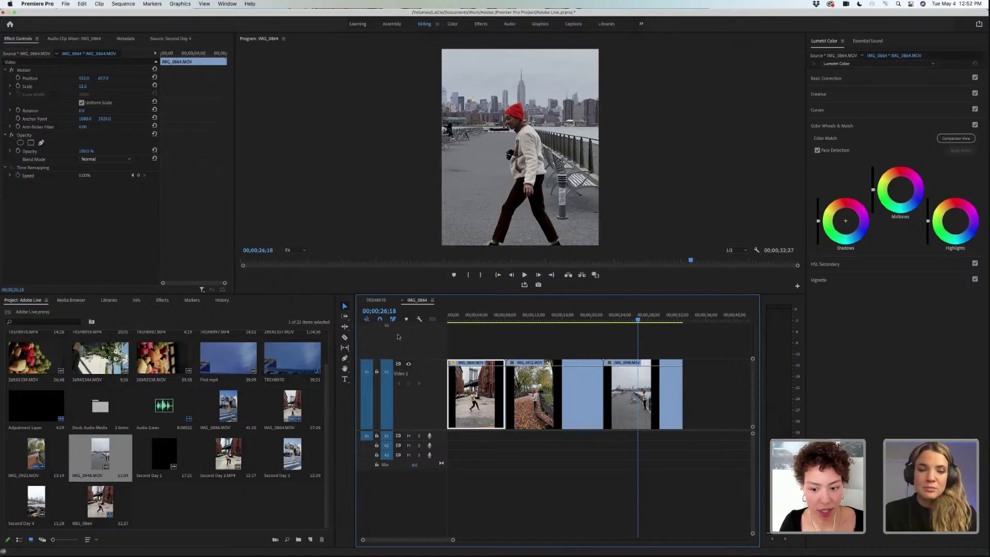
left_click(661, 387)
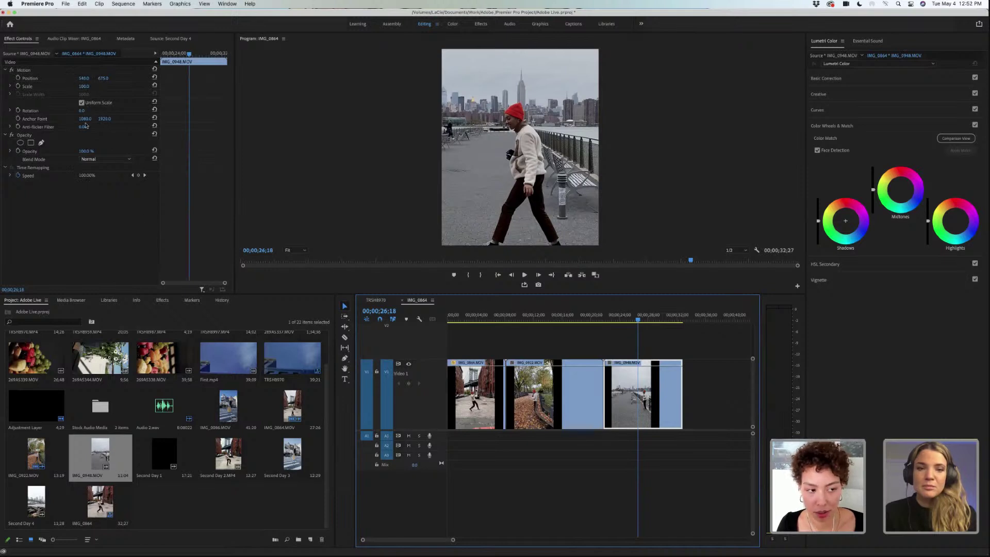
left_click(488, 392)
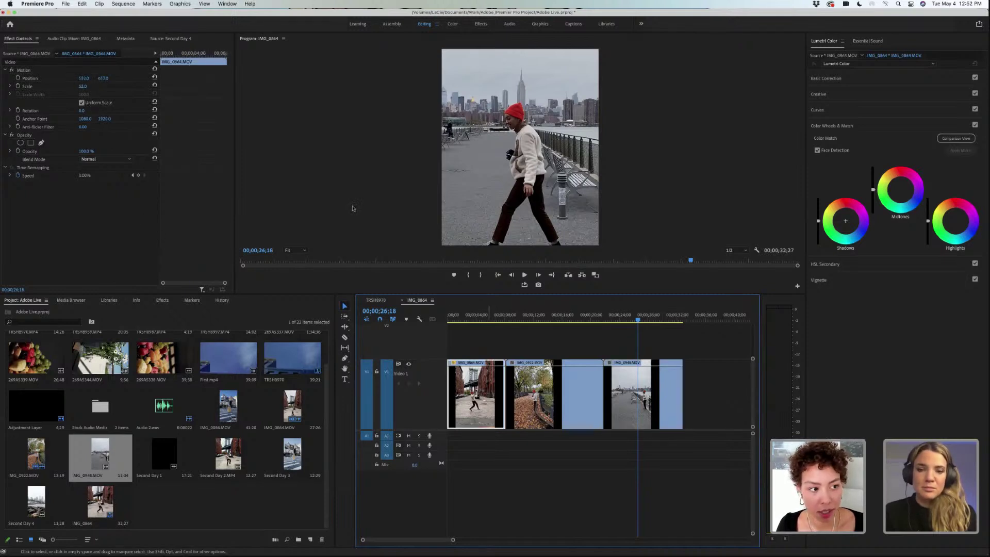
right_click(27, 71)
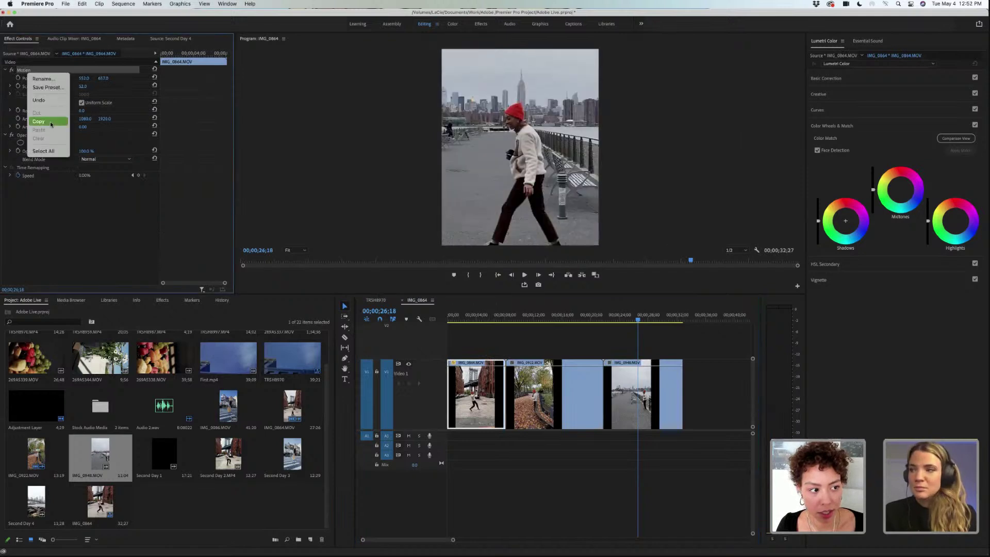
left_click(51, 122)
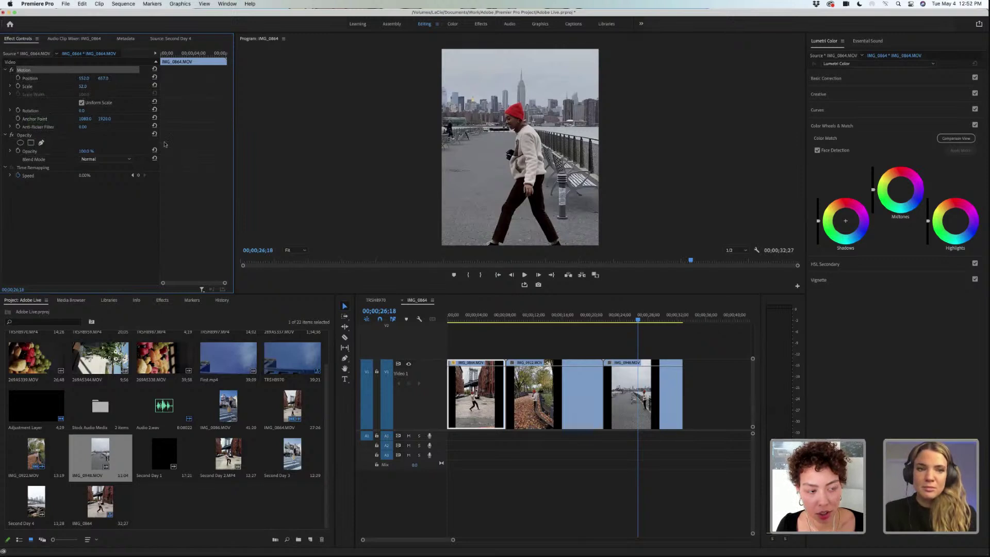
- Paste the copied Motion settings onto the third clip and IMG_0922.MOV, and scrub the timeline to check the framing
left_click(441, 381)
key("d")
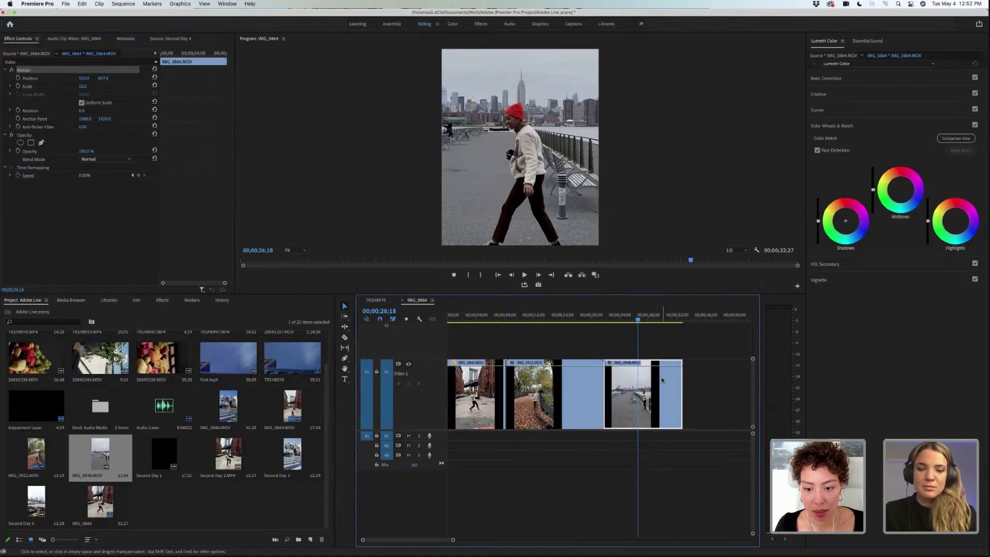
right_click(37, 74)
left_click(52, 122)
left_click(536, 394)
right_click(26, 72)
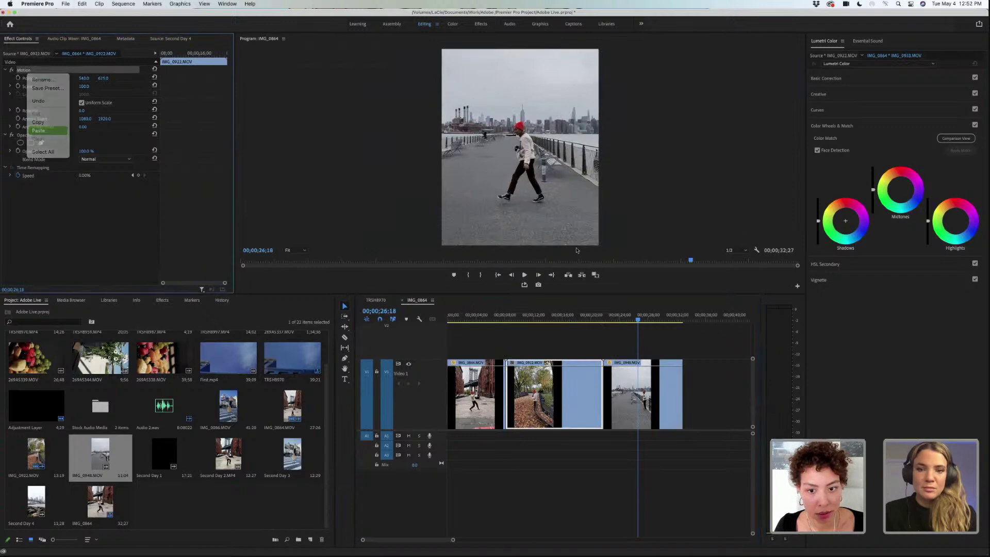
left_click(44, 126)
left_click_drag(638, 321, 609, 326)
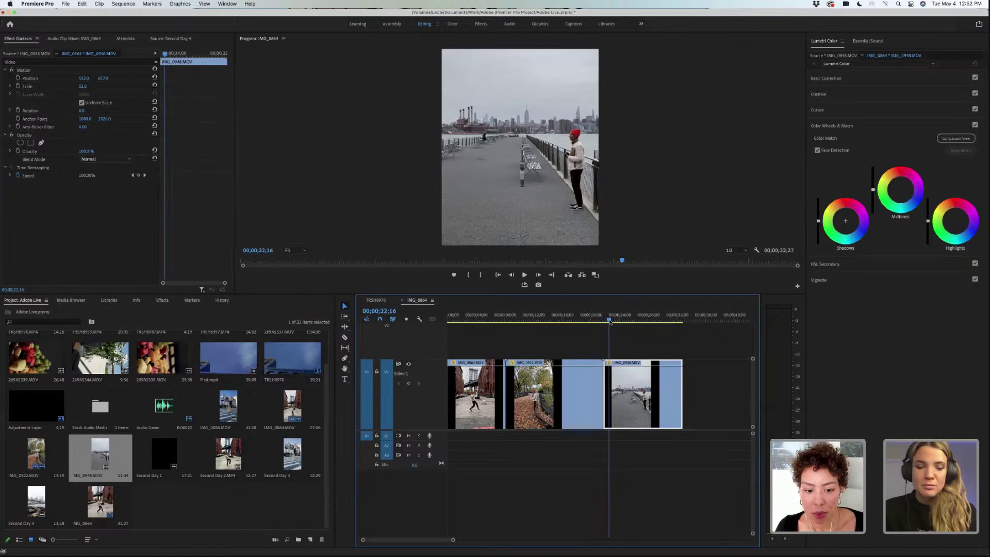
left_click_drag(610, 321, 447, 322)
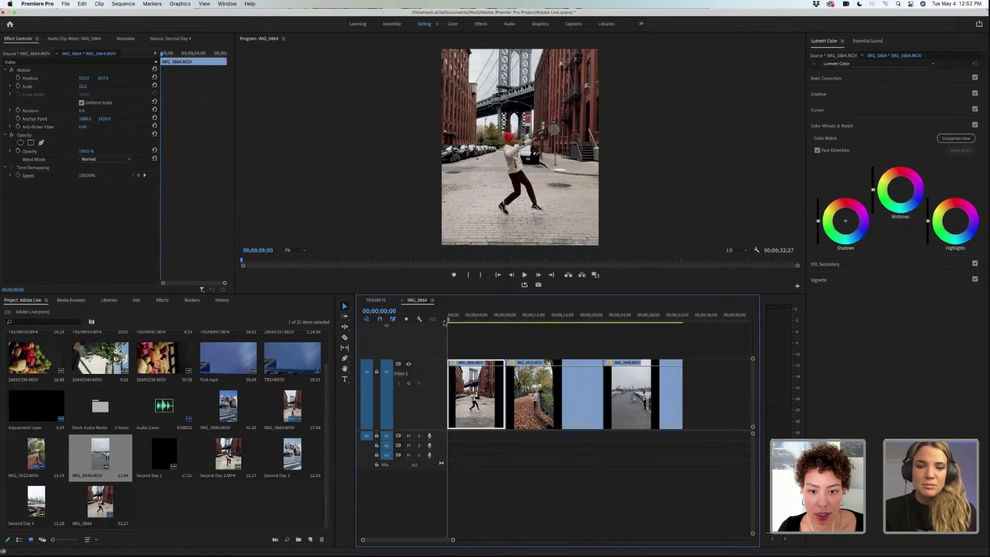
- Scrub to 00;00;18;27 in IMG_0922.MOV and move the third clip further along the timeline, leaving a gap after IMG_0922.MOV
left_click_drag(449, 323, 584, 338)
left_click_drag(631, 393, 653, 393)
left_click(572, 392)
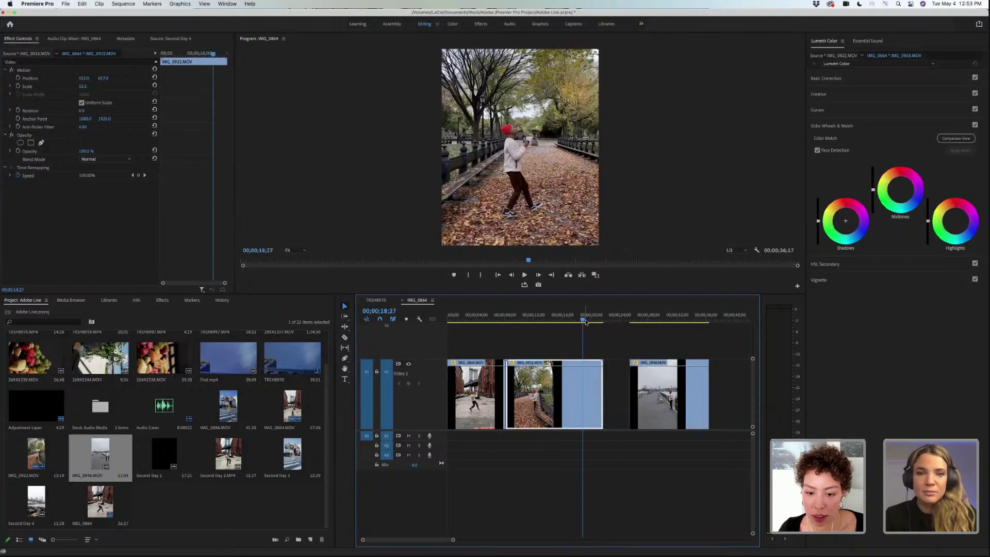
- Move IMG_0922.MOV to the end of the sequence, close the gaps between the clips, and preview the new order up to 00;00;30;00
left_click_drag(584, 321, 453, 325)
left_click(566, 393)
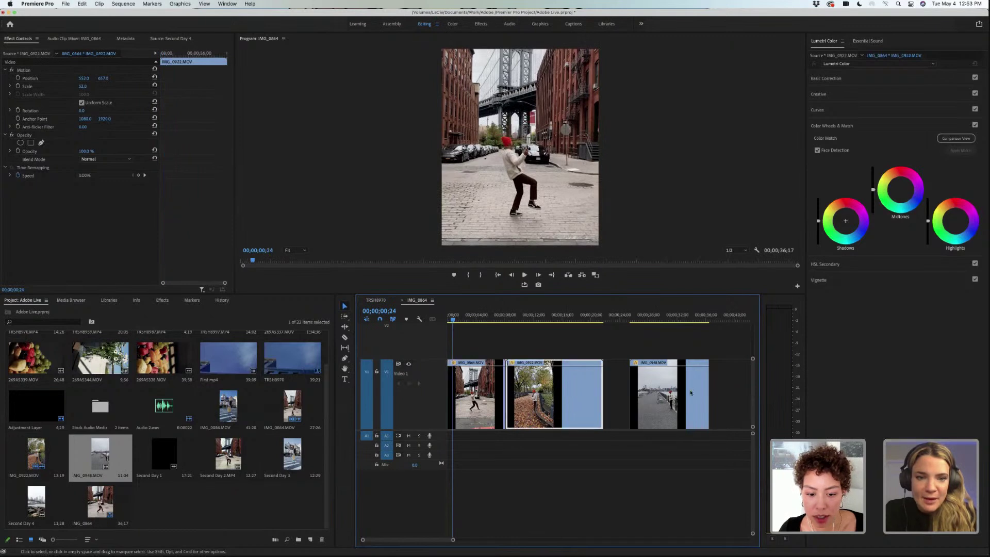
left_click_drag(568, 392, 754, 393)
left_click_drag(635, 393, 513, 393)
left_click_drag(730, 393, 607, 393)
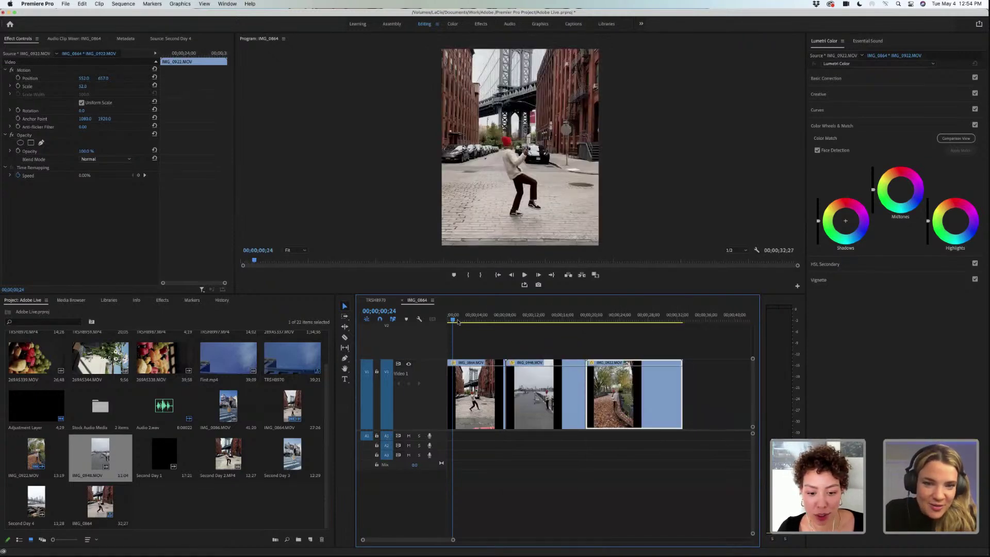
key("space")
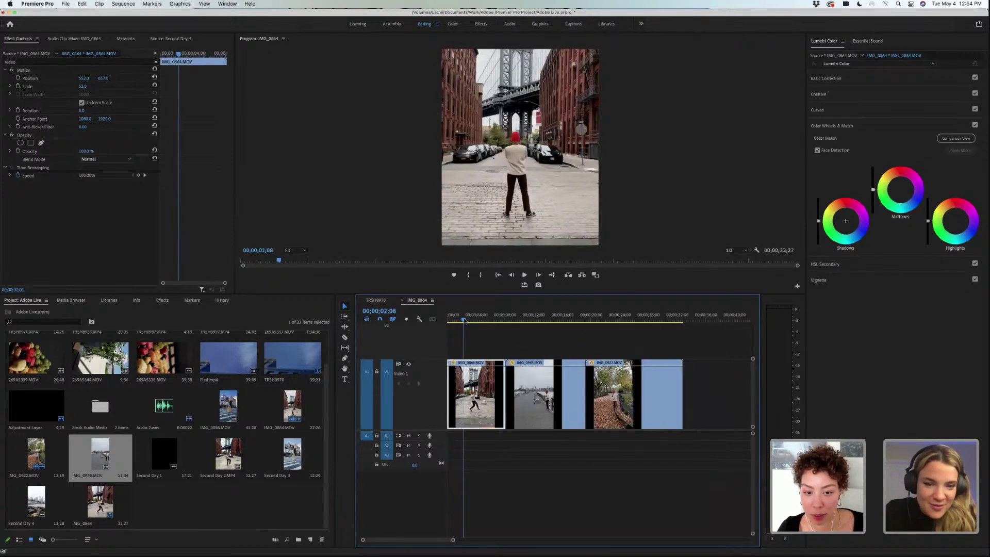
left_click(628, 320)
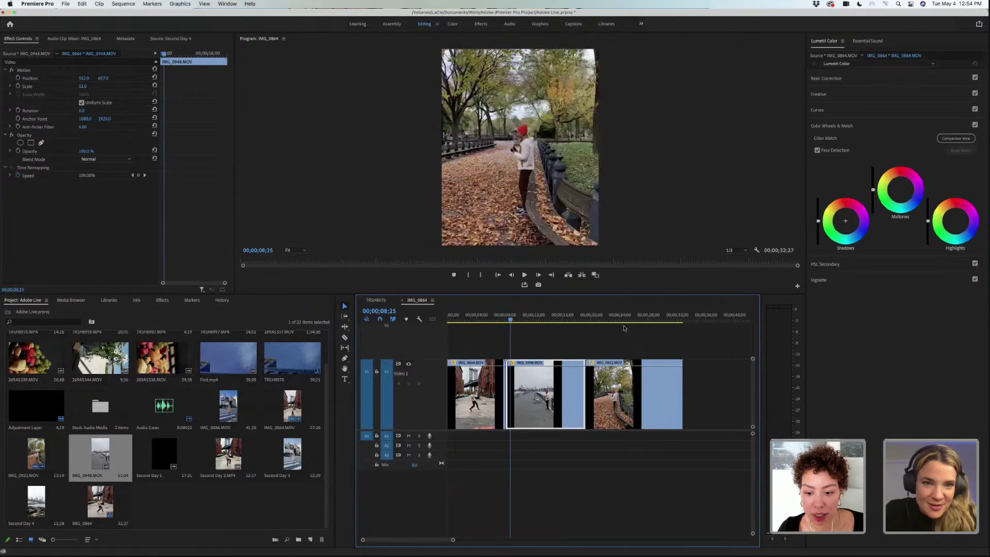
left_click(663, 319)
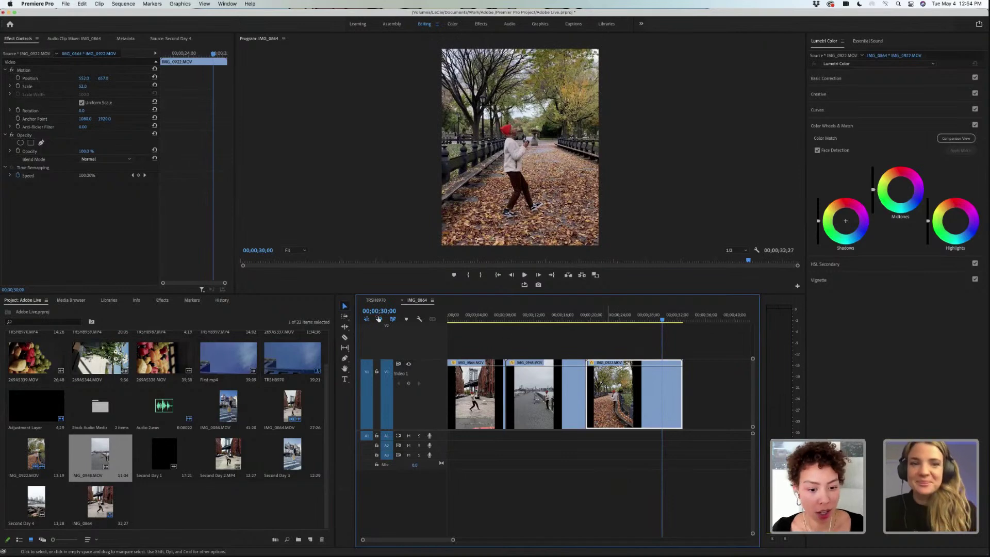
- Try cutting IMG_0922.MOV at 00;00;31;02 and ripple deleting its end, and undo both edits
left_click(345, 338)
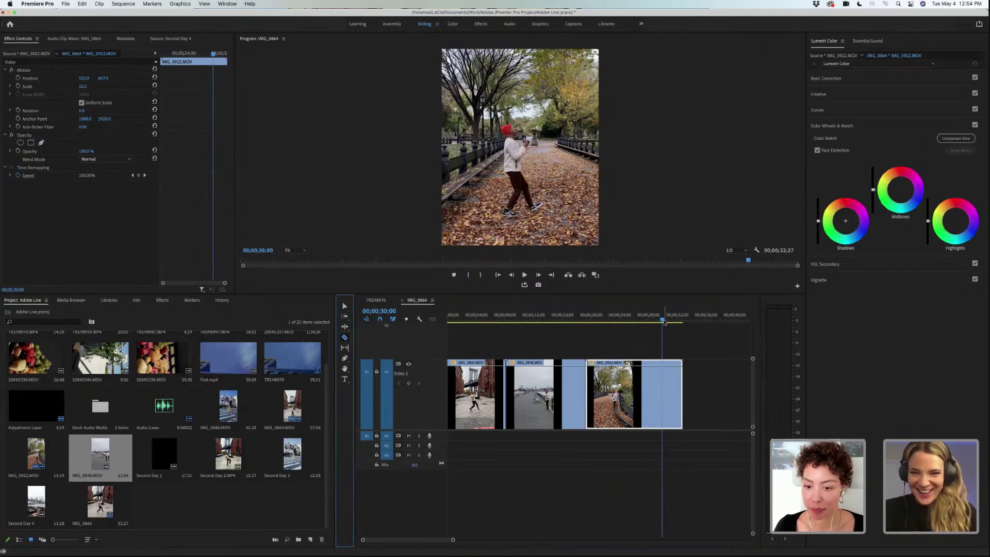
left_click_drag(663, 321, 672, 322)
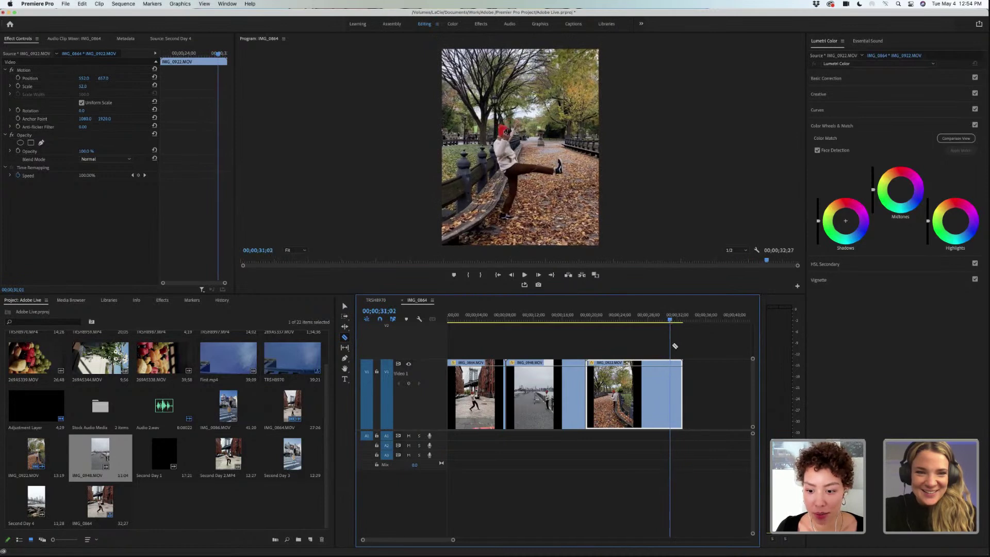
left_click(672, 374)
right_click(677, 375)
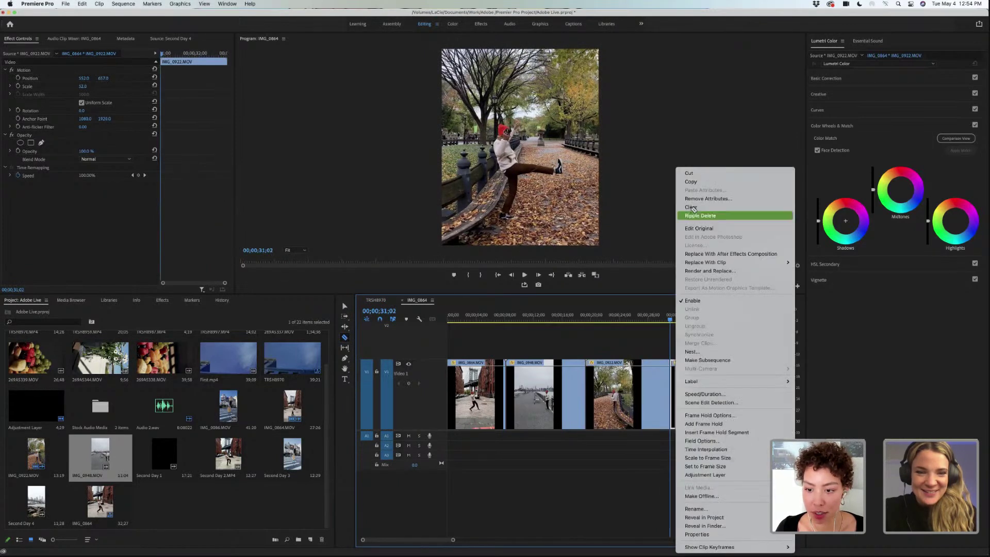
left_click(697, 215)
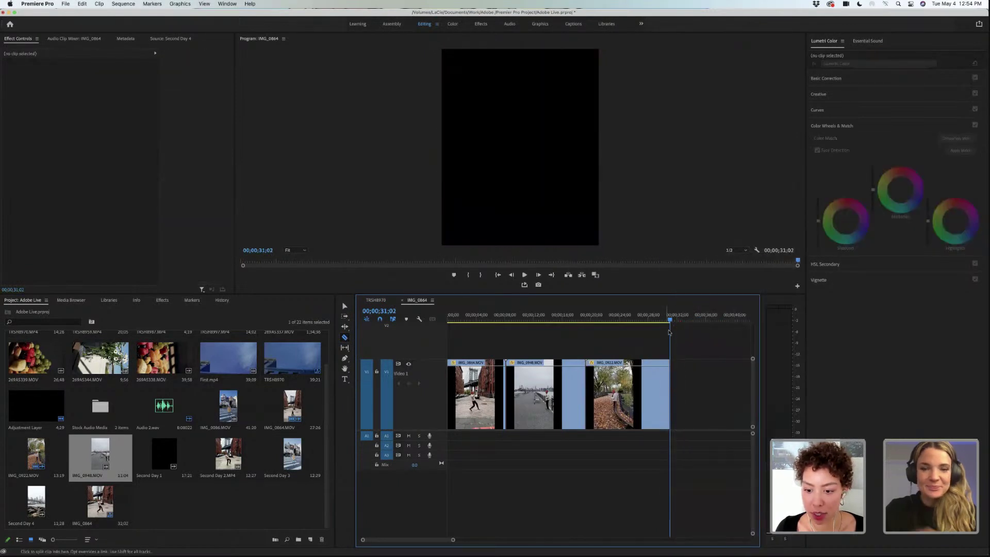
left_click(665, 319)
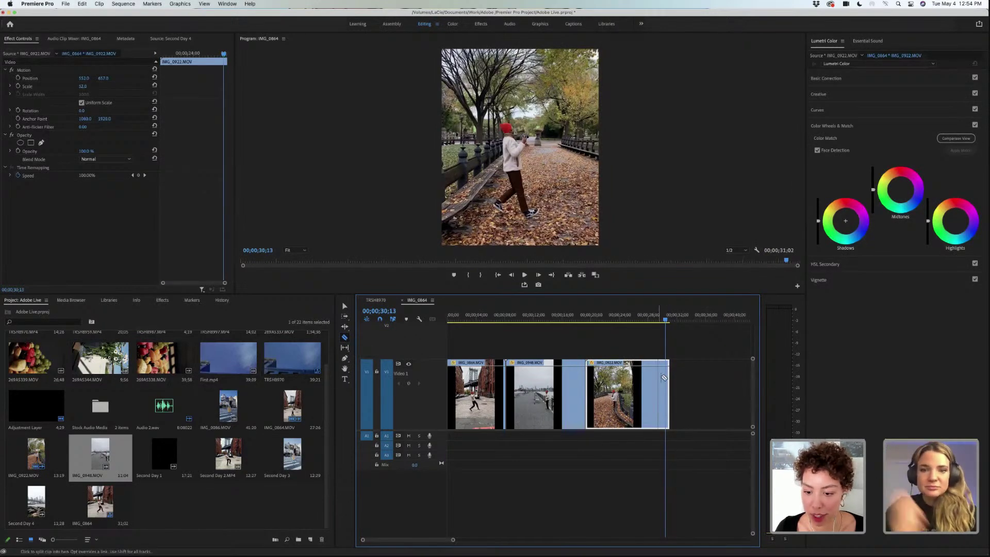
key("super+z")
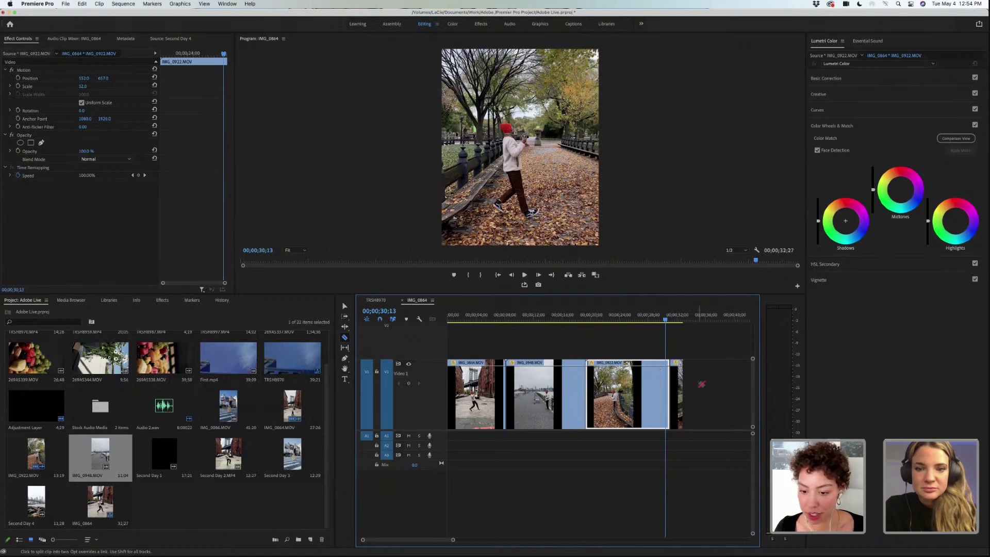
key("super+z")
- Cut IMG_0922.MOV at 00;00;30;20 and ripple delete the part after the cut
left_click_drag(666, 319, 668, 321)
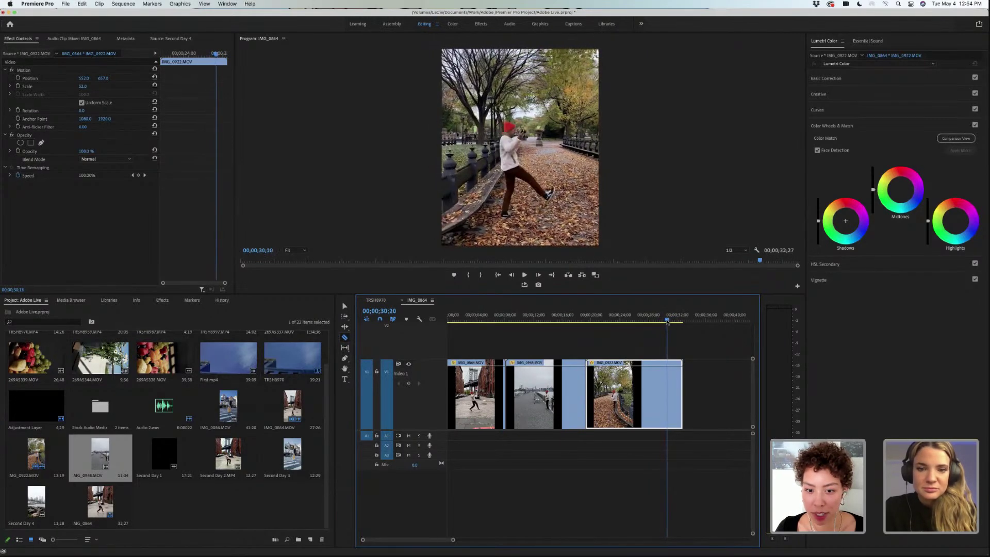
left_click(667, 375)
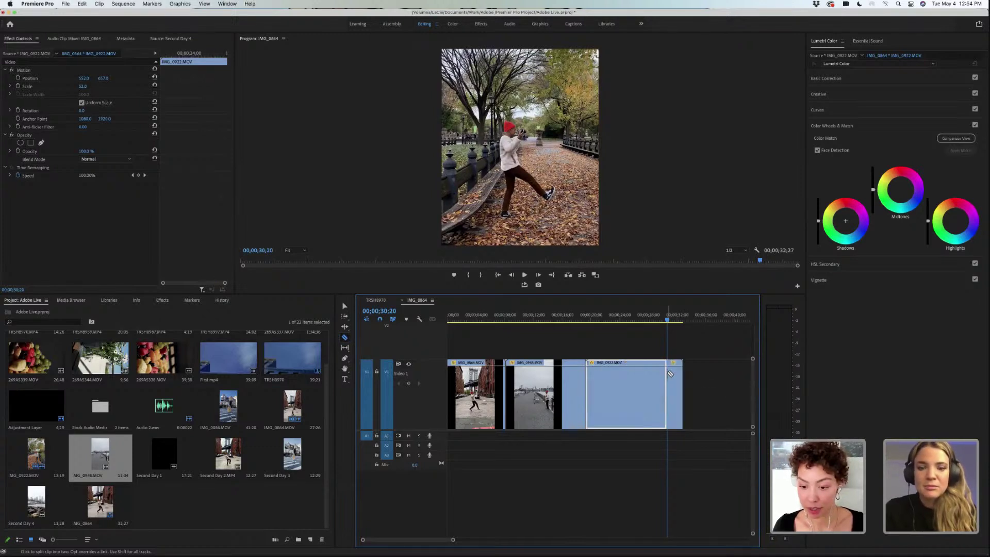
right_click(673, 376)
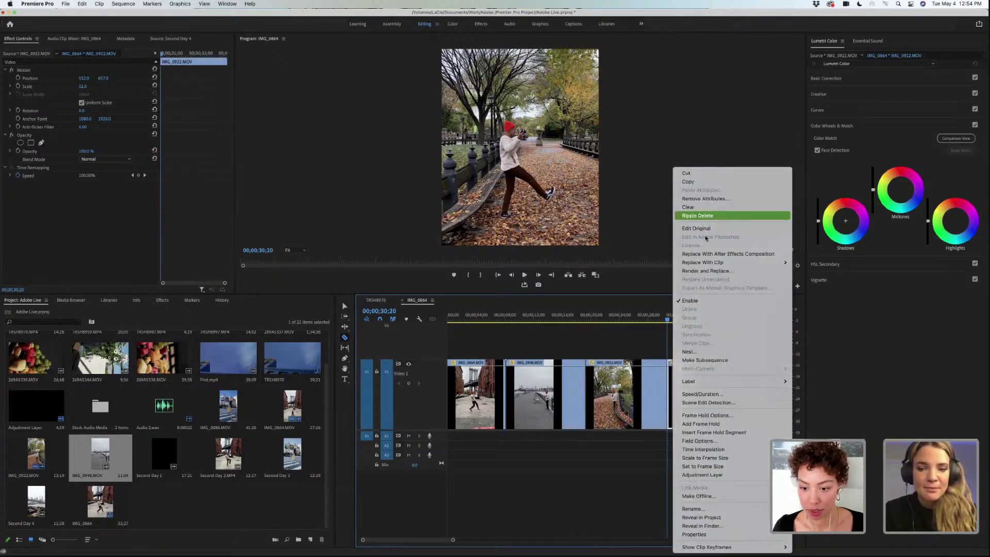
left_click(698, 216)
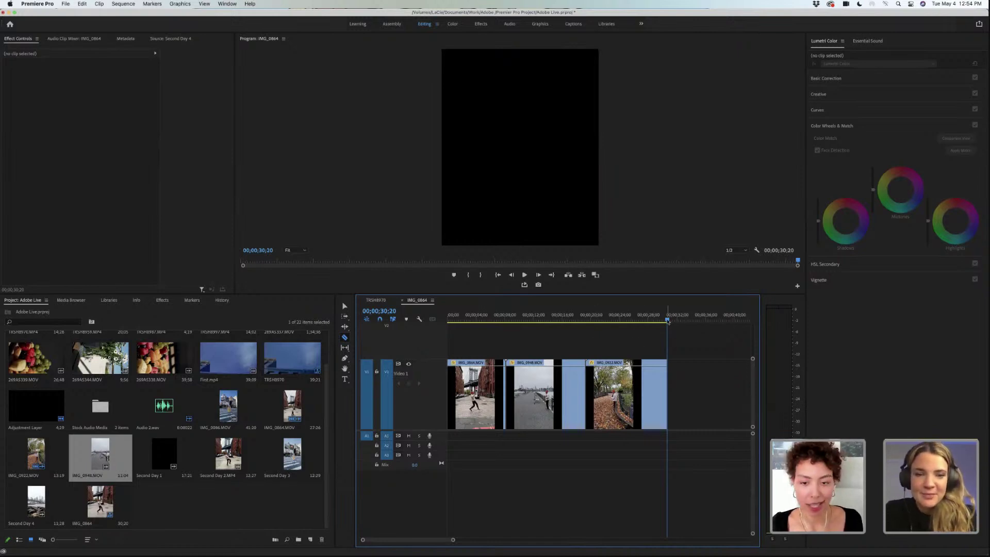
- Split IMG_0922.MOV at 00;00;29;11 to separate a short piece at its end
left_click_drag(668, 322, 659, 323)
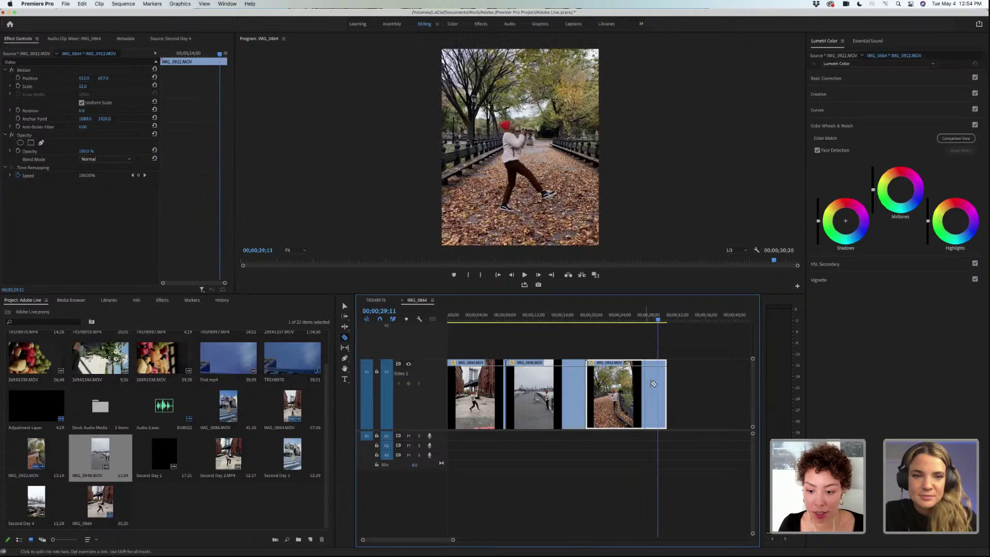
left_click(658, 384)
left_click(339, 308)
left_click(345, 307)
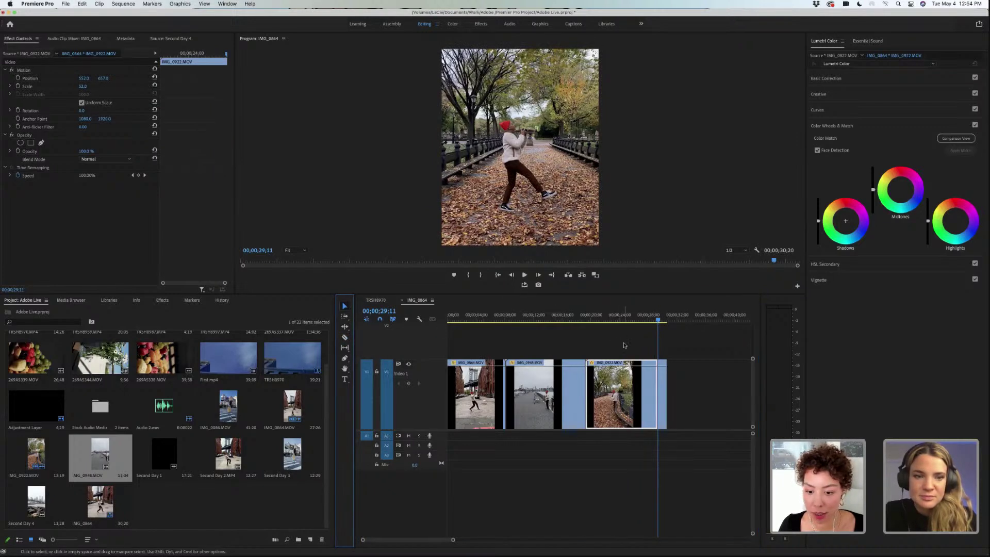
- Shift the main clips later on the timeline and move the short IMG_0922.MOV end piece in front of IMG_0864.MOV
left_click_drag(626, 341, 451, 407)
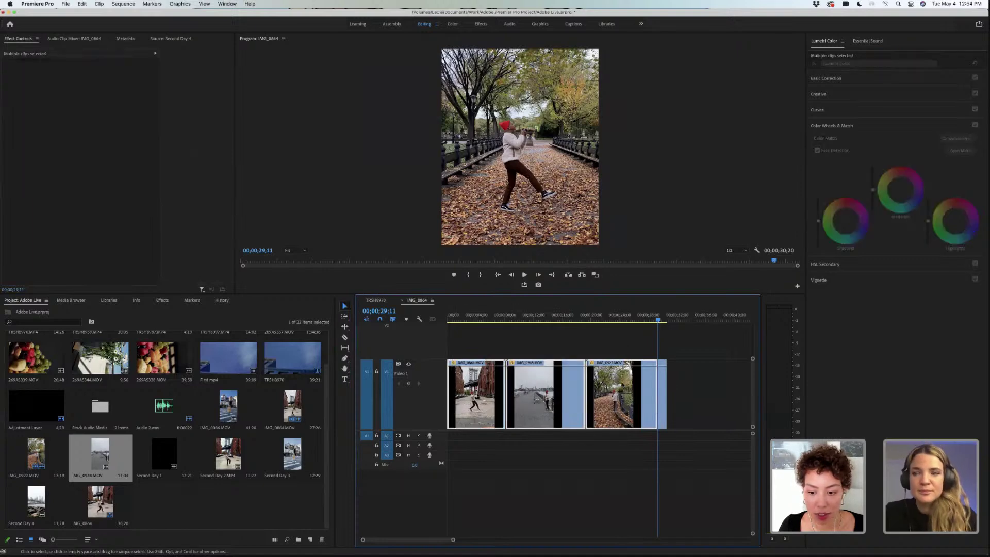
left_click_drag(702, 343, 451, 402)
left_click_drag(517, 359, 531, 361)
left_click(679, 395)
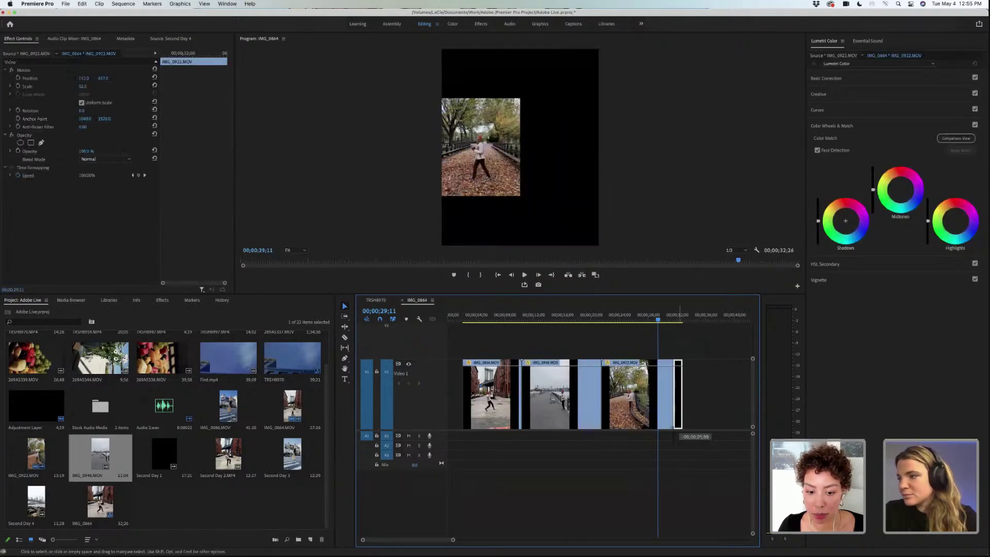
left_click_drag(454, 385, 454, 381)
- Move all the clips together back to the start of the sequence to remove the opening gap
left_click_drag(697, 333, 448, 439)
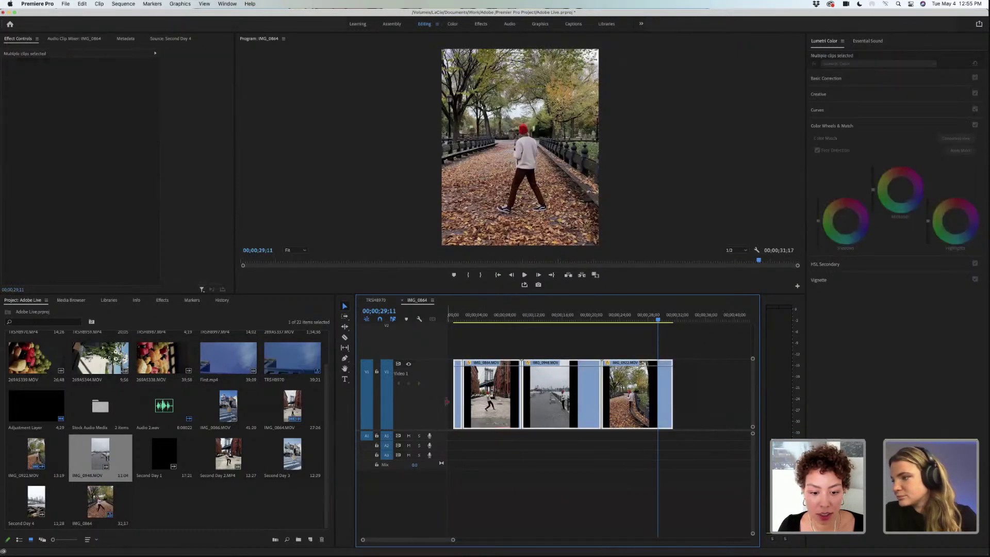
left_click(457, 393)
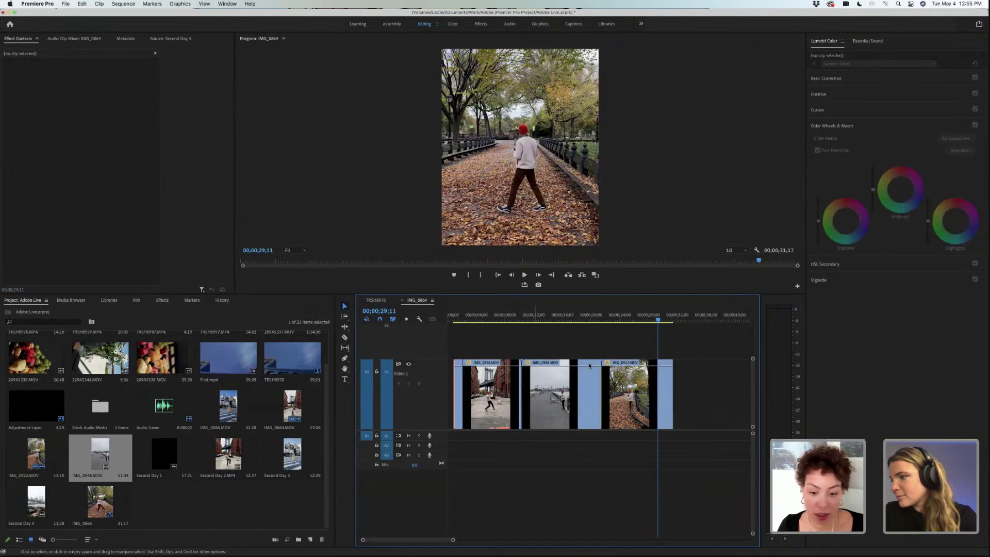
left_click_drag(706, 346, 452, 452)
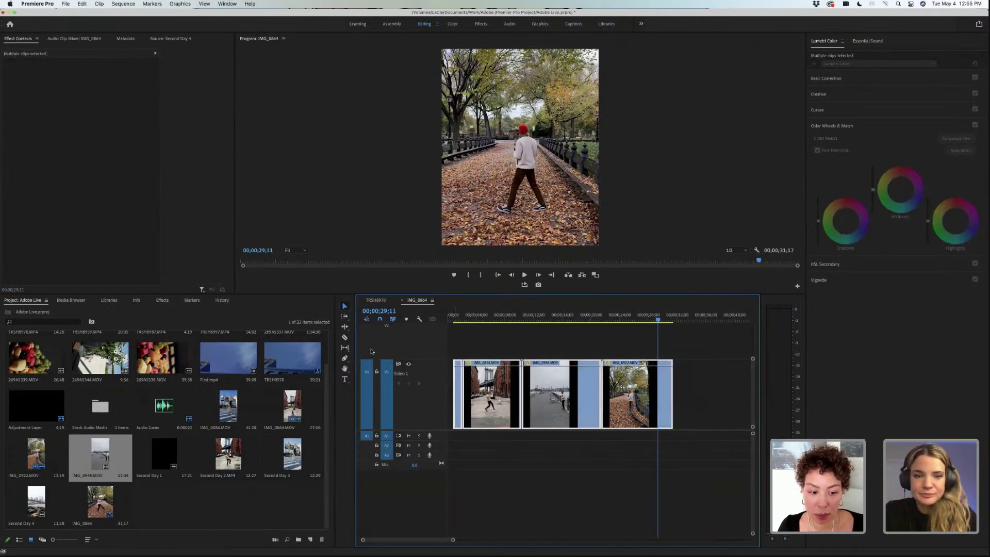
left_click(345, 327)
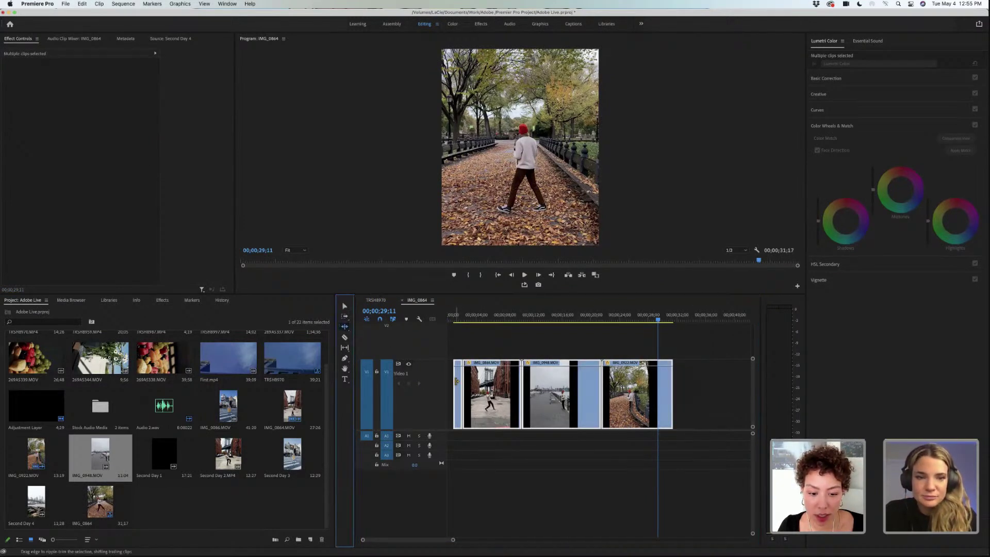
left_click(434, 361)
left_click(345, 319)
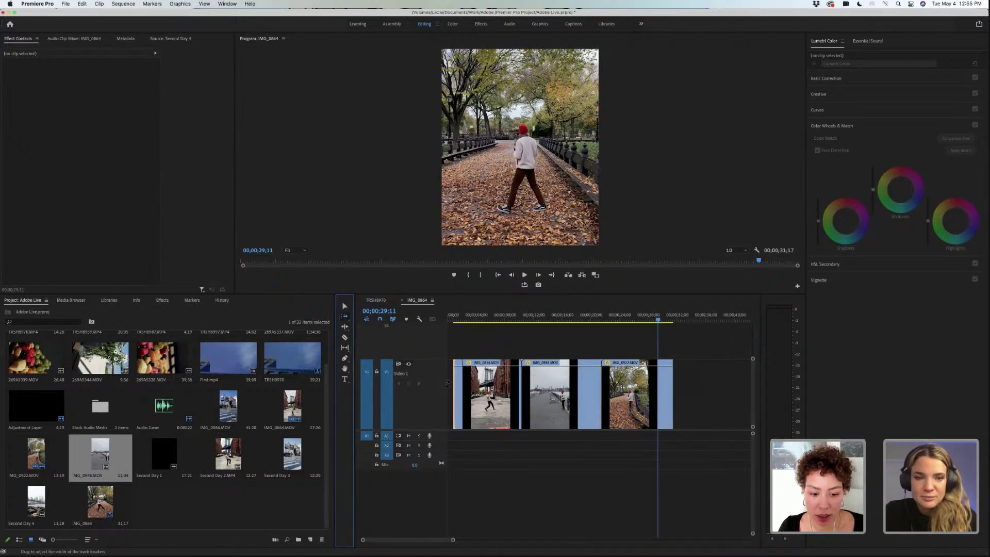
left_click_drag(453, 385, 439, 386)
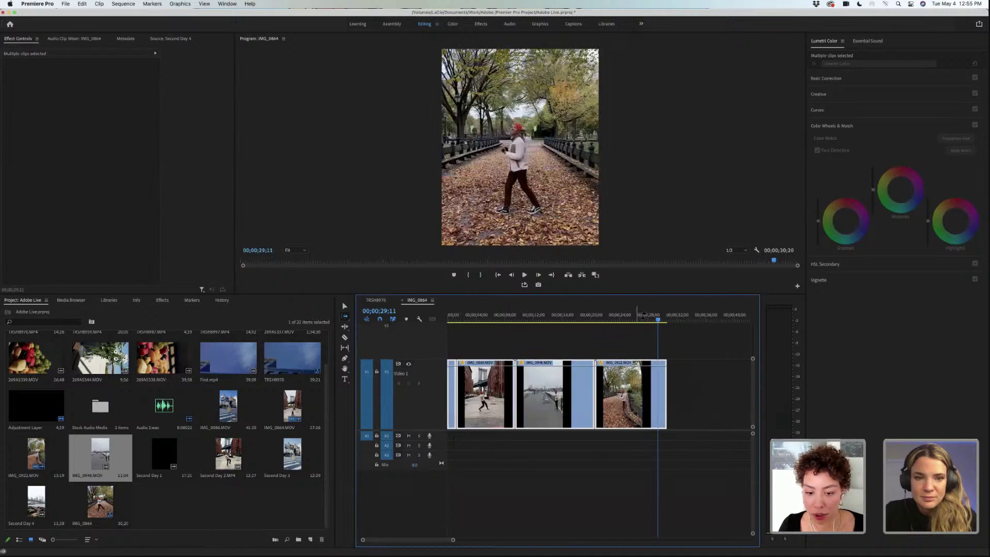
left_click(345, 306)
left_click_drag(714, 331, 523, 386)
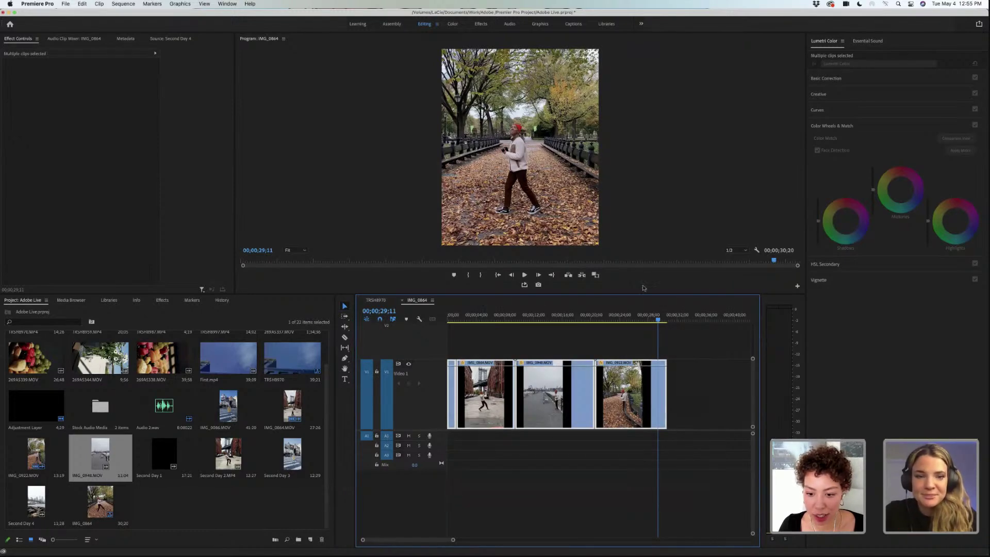
- Check the short opening IMG_0922.MOV piece by scrubbing from the sequence start to 00;00;01;07, and deselect the clips
key("Home")
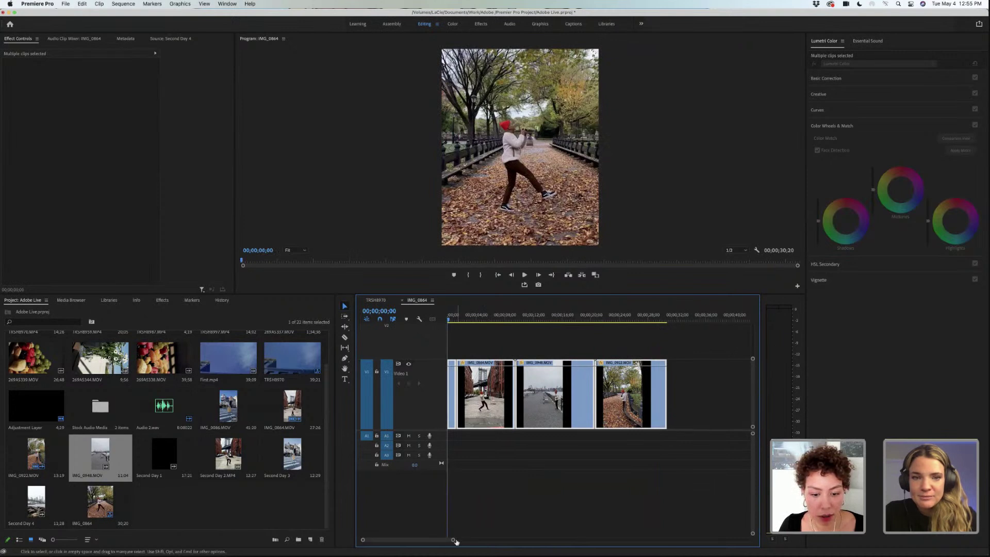
left_click_drag(452, 540, 425, 546)
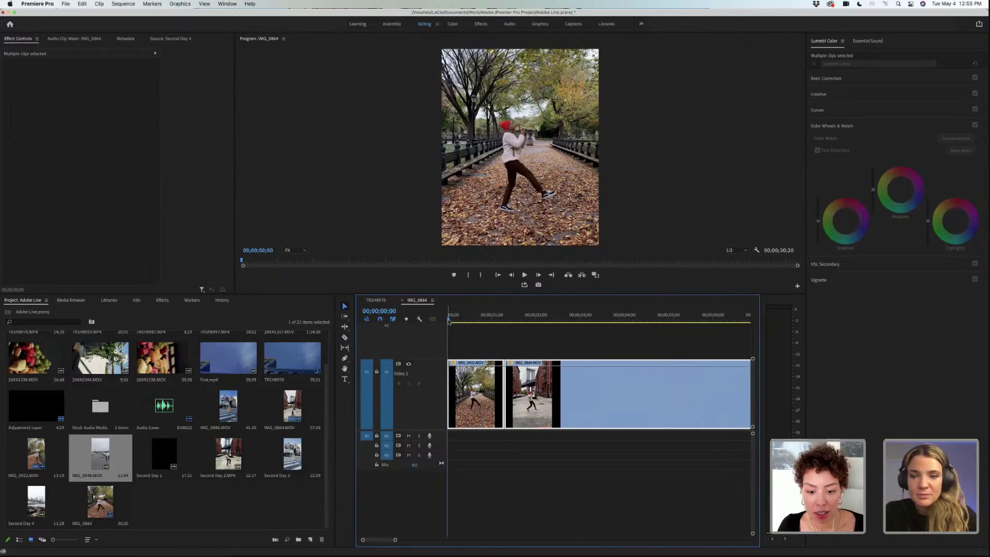
left_click_drag(455, 322, 490, 329)
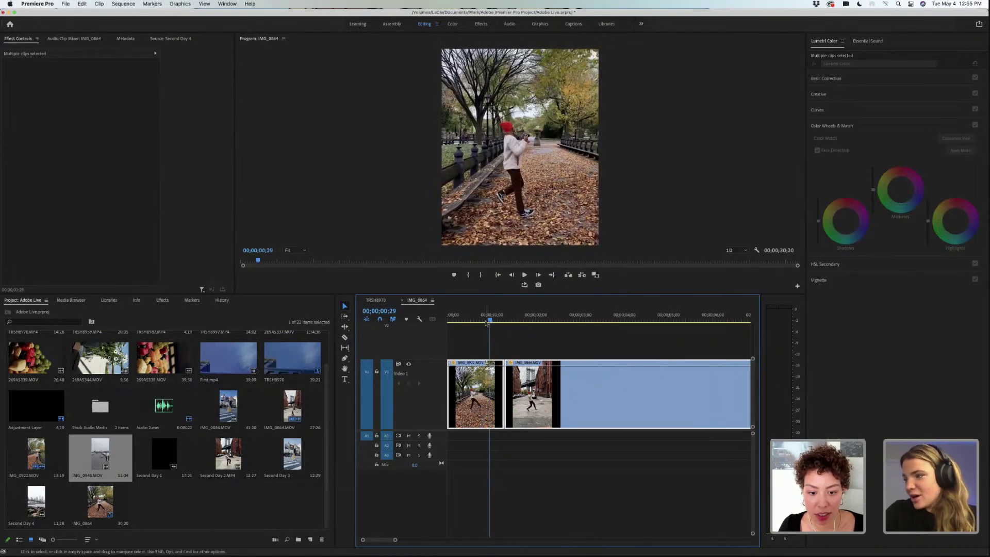
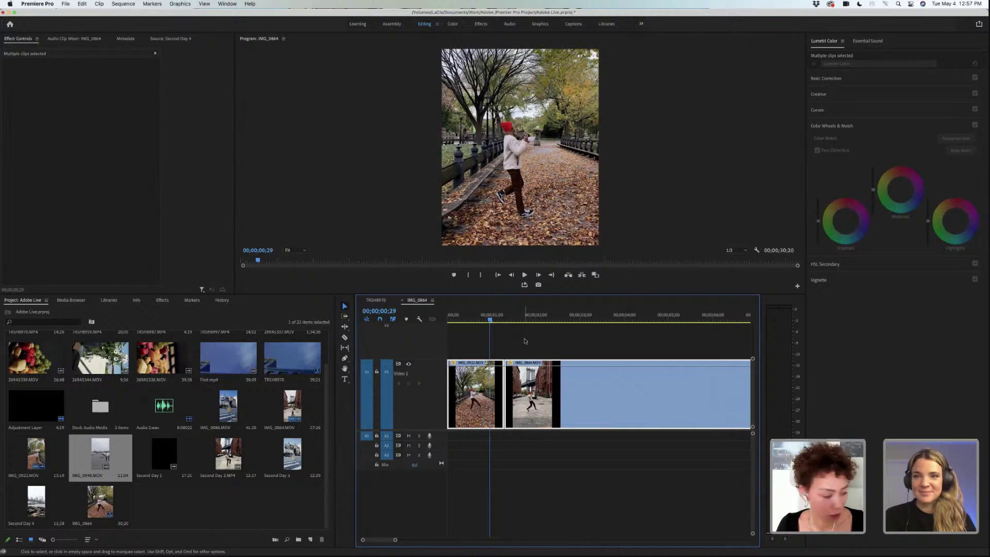
left_click_drag(490, 320, 501, 322)
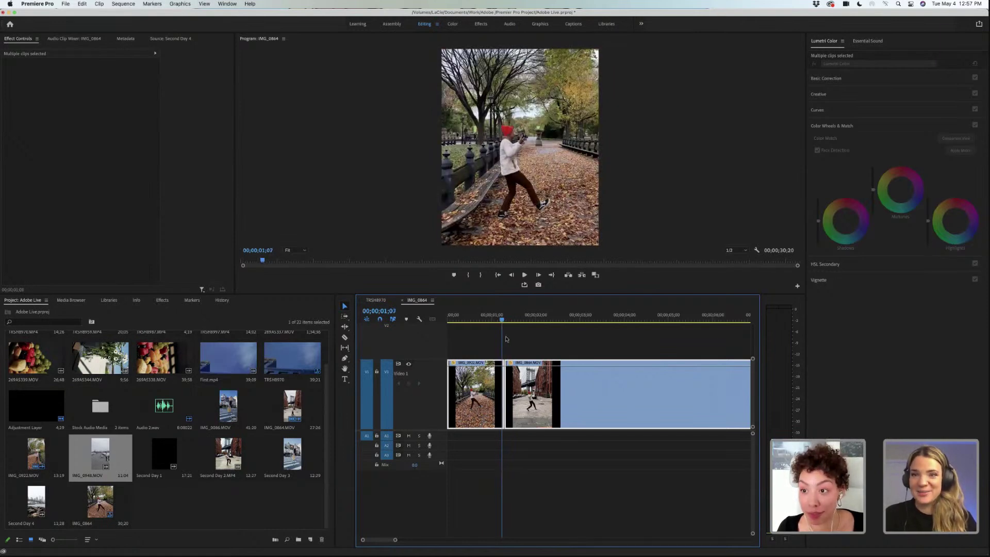
left_click(539, 343)
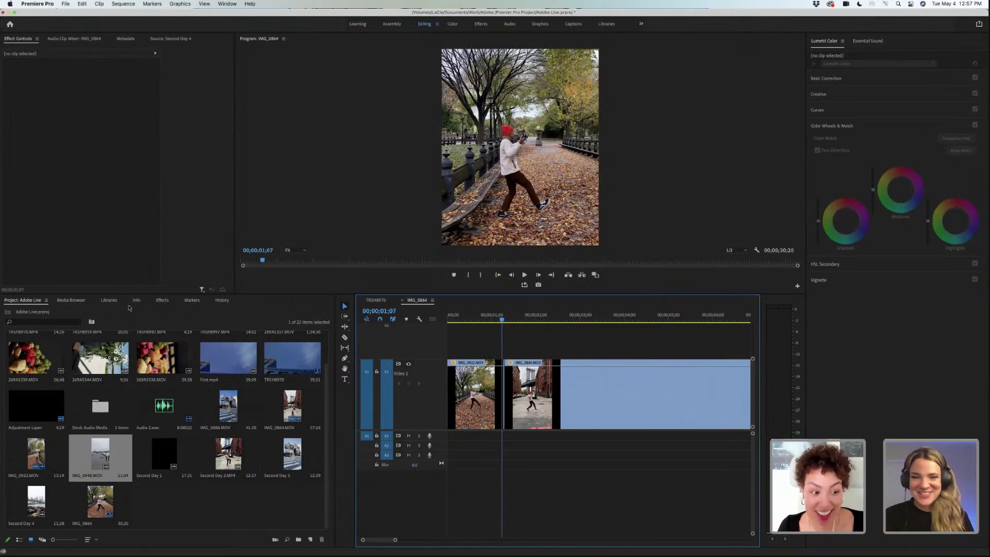
- Examine the effect presets available in the project's effects library
left_click(162, 300)
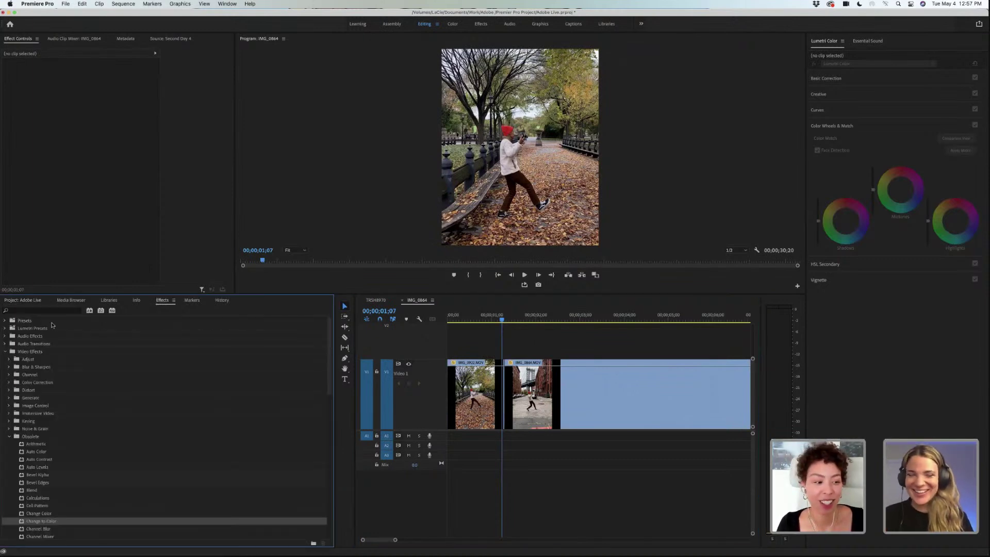
left_click(5, 320)
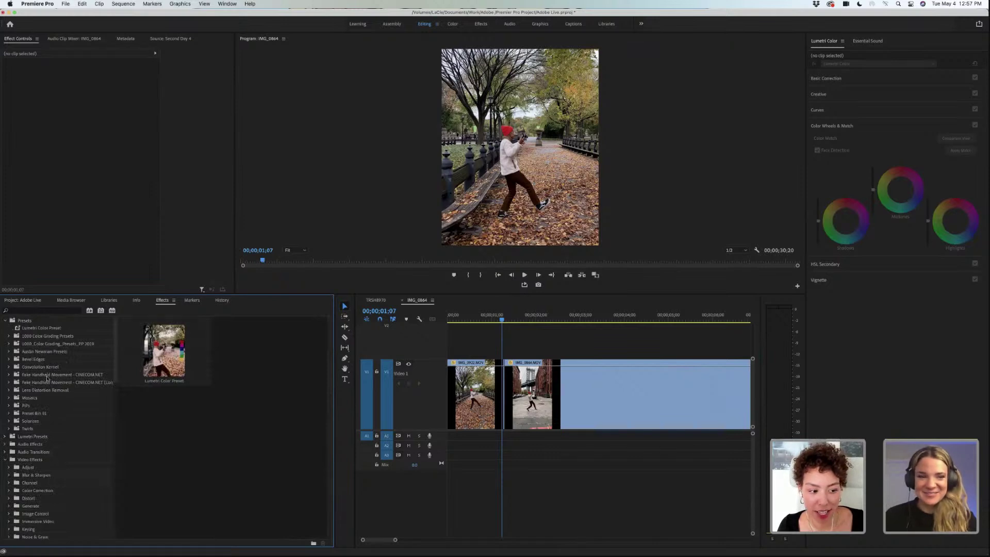
left_click(5, 320)
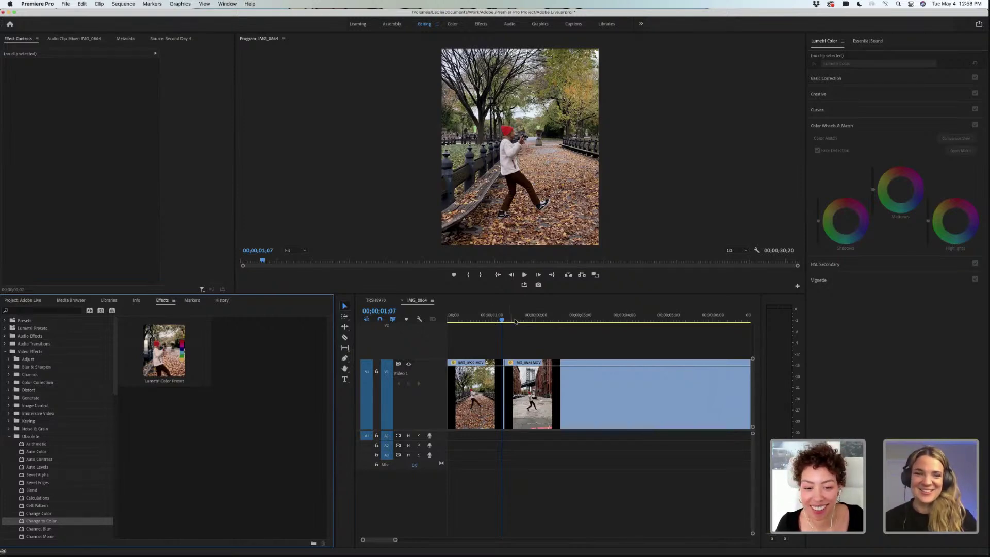
- Compare the frames between 00;00;00;29 and 00;00;01;03 in the opening IMG_0922.MOV clip and save the project
left_click_drag(501, 321, 498, 322)
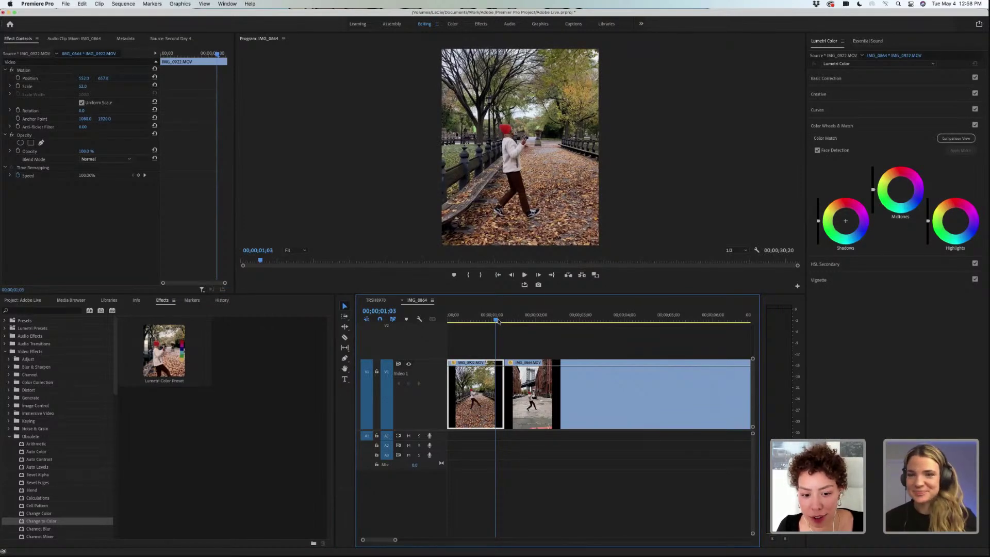
left_click_drag(499, 322, 496, 322)
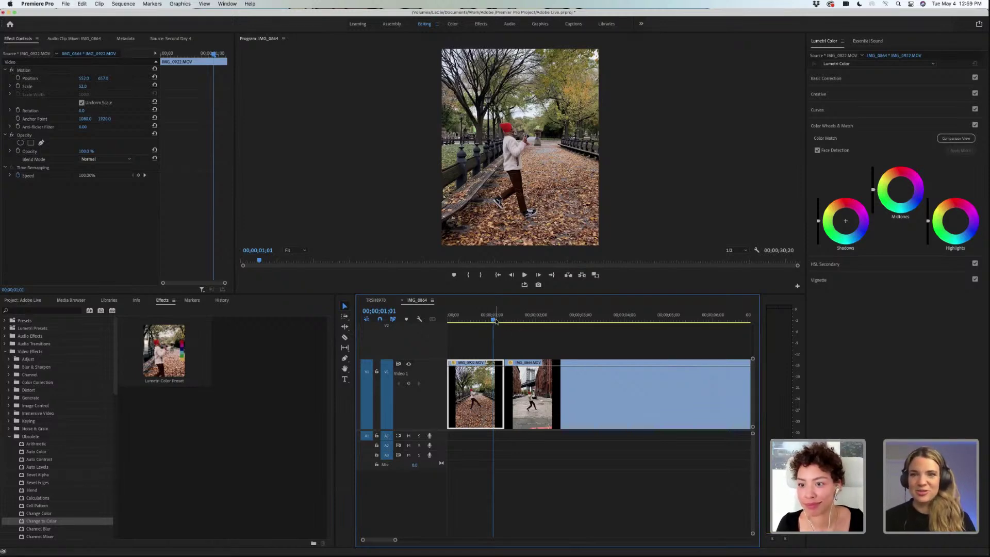
left_click_drag(494, 320, 491, 320)
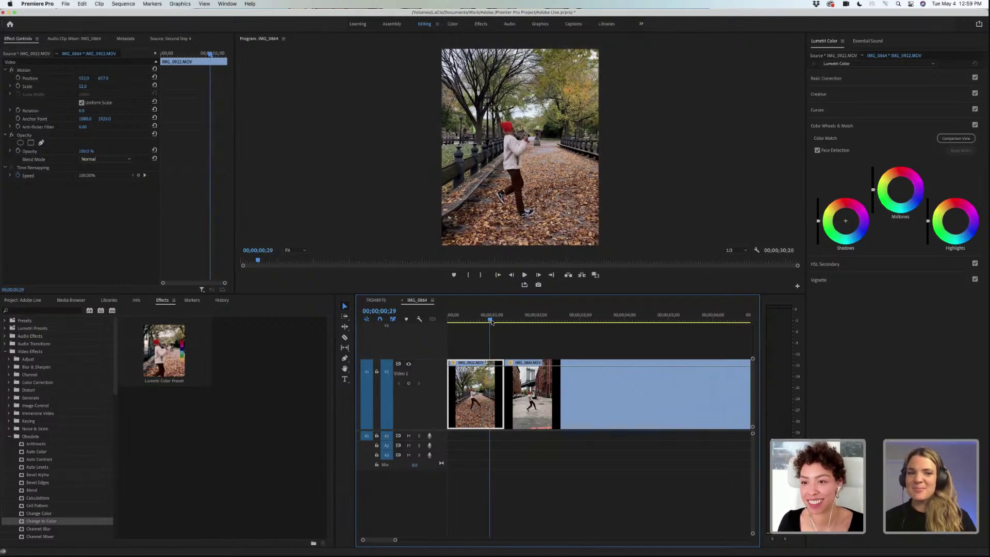
left_click_drag(491, 320, 493, 321)
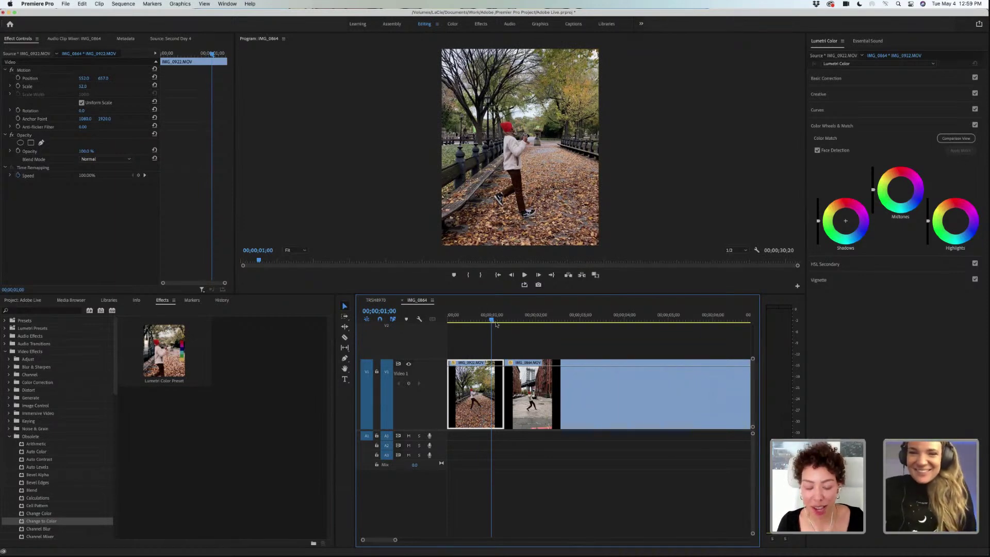
key("super+s")
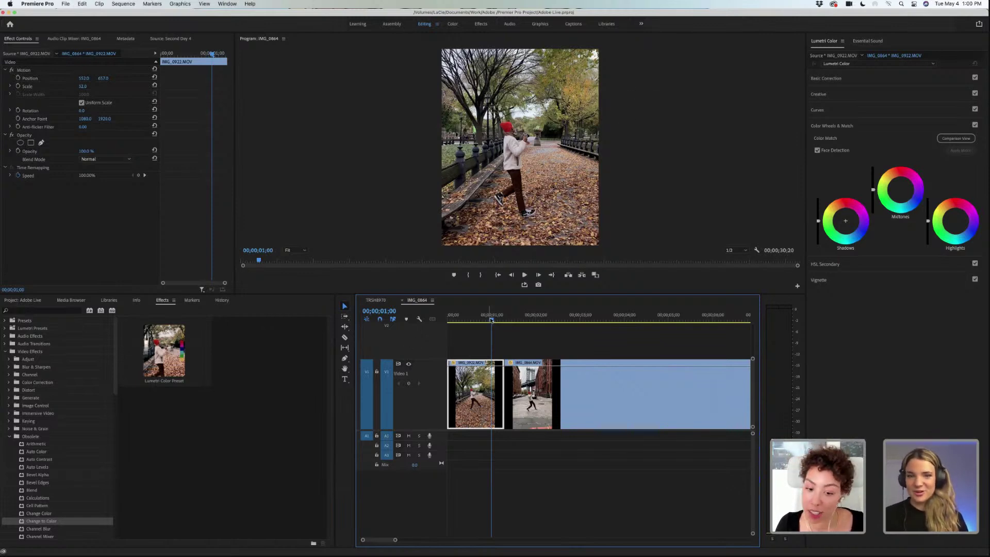
- Scrub across the cut from the opening IMG_0922.MOV clip to IMG_0864.MOV to compare the poses
left_click_drag(494, 321, 501, 324)
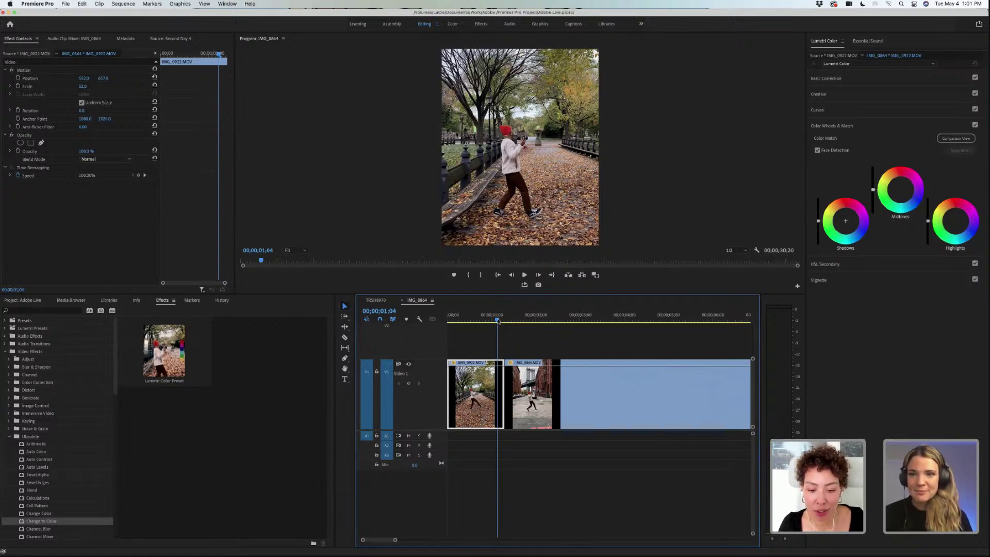
left_click_drag(499, 321, 498, 321)
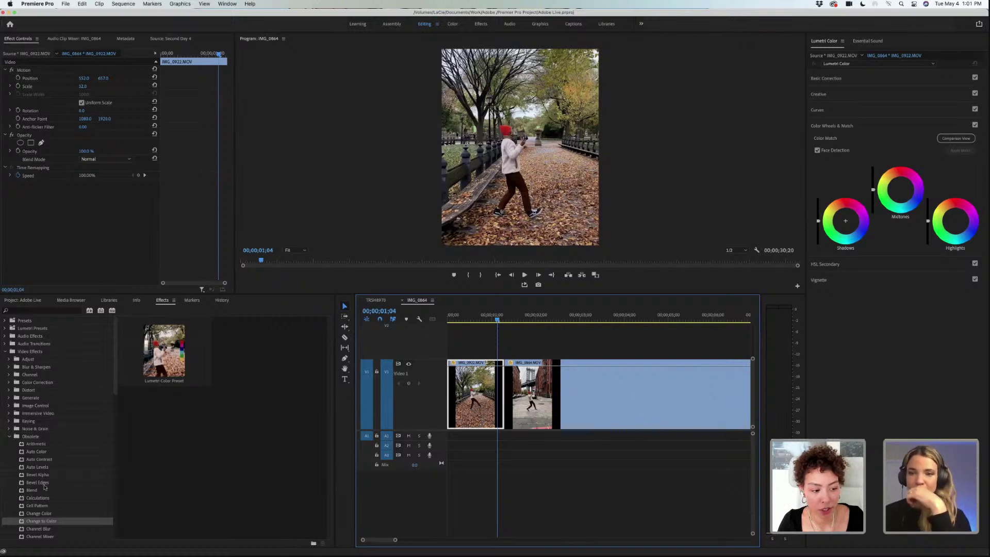
left_click(50, 521)
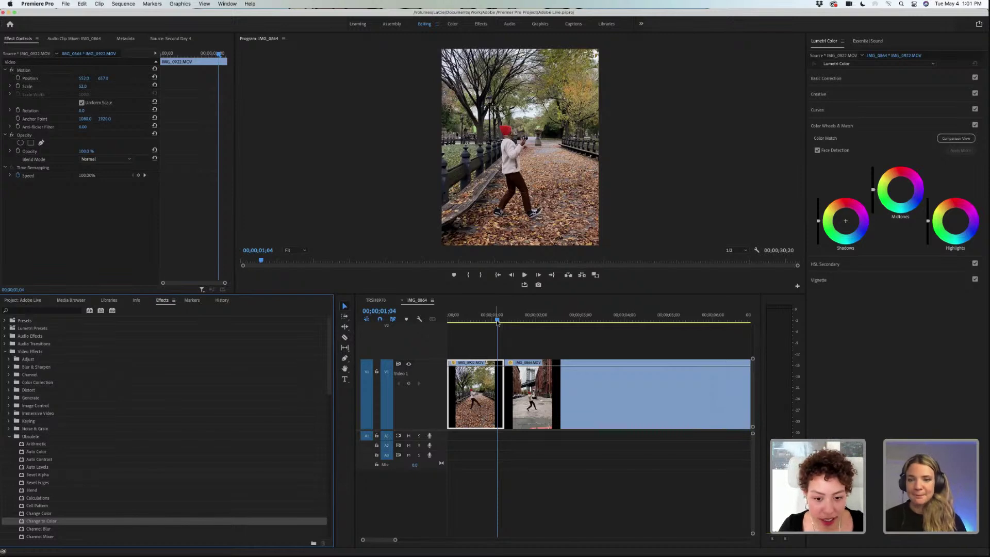
mouse_move(498, 323)
left_mouse_down()
mouse_move(508, 324)
mouse_move(485, 323)
mouse_move(537, 321)
mouse_move(496, 320)
mouse_move(511, 325)
left_mouse_up()
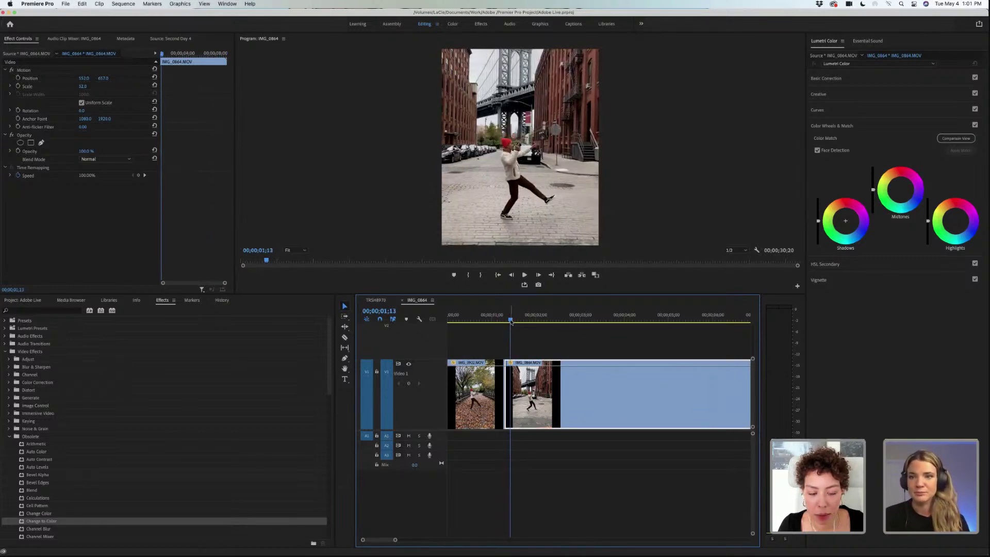
- Shift IMG_0864.MOV and the clips after it slightly later, and ripple-extend the start of IMG_0864.MOV to restore earlier footage
left_click(345, 327)
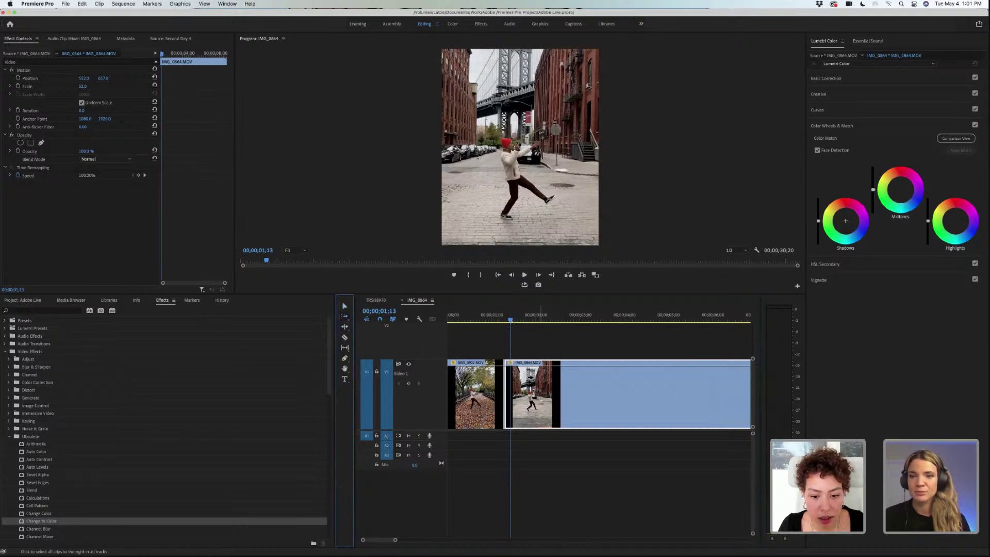
left_click_drag(510, 382, 524, 381)
key("super+shift+a")
left_click(344, 327)
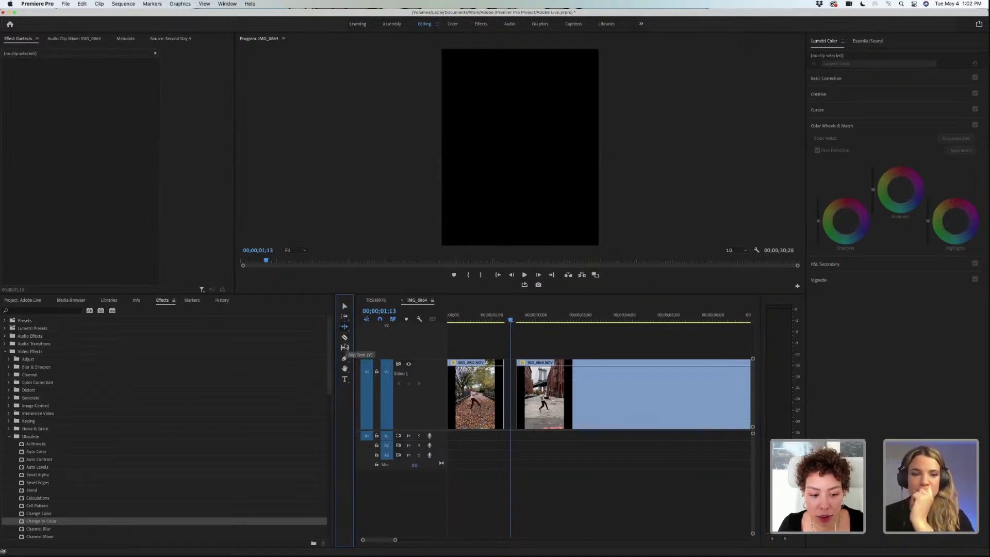
mouse_move(518, 383)
left_mouse_down()
mouse_move(508, 379)
mouse_move(518, 346)
mouse_move(508, 377)
mouse_move(495, 377)
mouse_move(505, 378)
left_mouse_up()
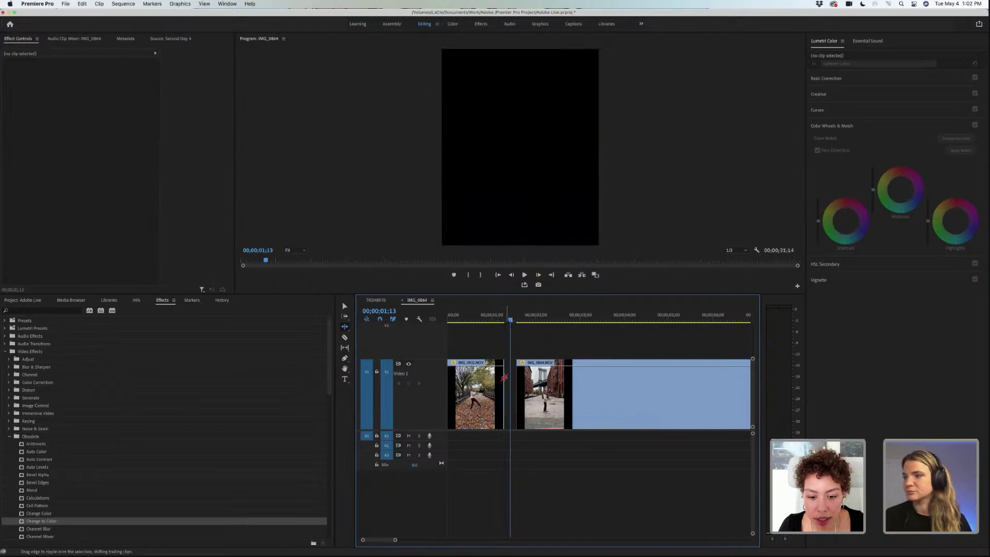
- Move IMG_0864.MOV back against the end of the opening IMG_0922.MOV clip to close the gap
left_click_drag(508, 321, 480, 321)
left_click(345, 307)
left_click_drag(518, 384, 506, 384)
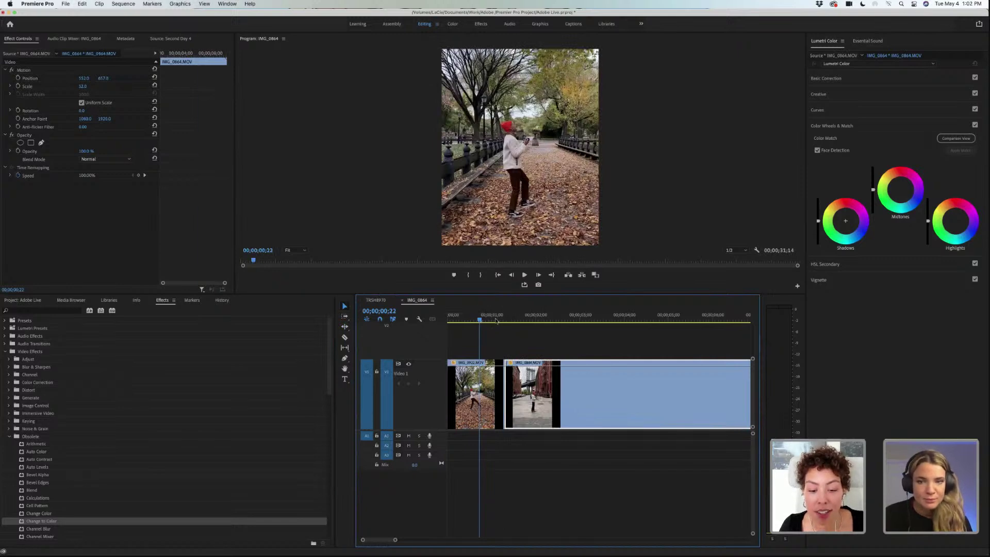
- Split IMG_0864.MOV at 00;00;02;24 and ripple delete the portion before the cut
left_click(499, 320)
left_click_drag(500, 321, 571, 325)
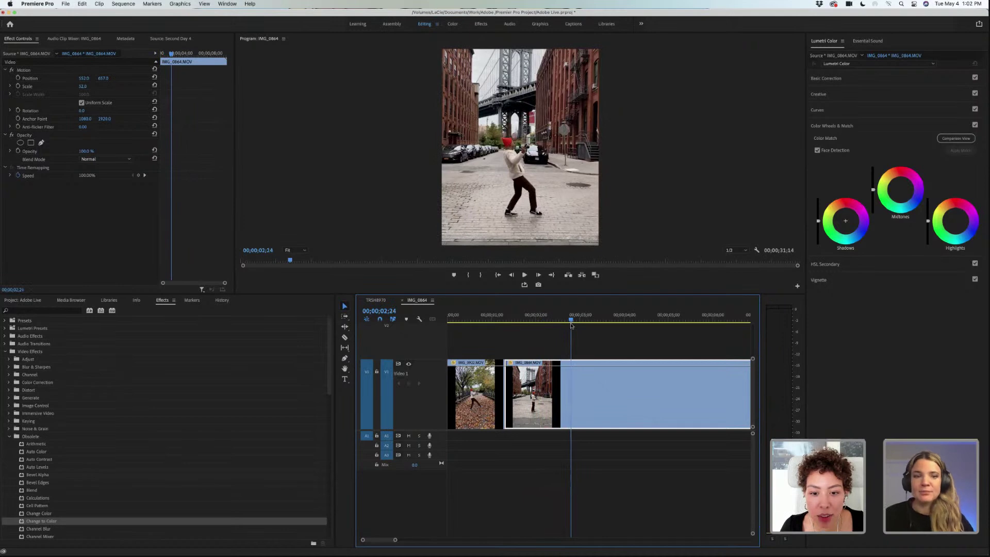
left_click(345, 337)
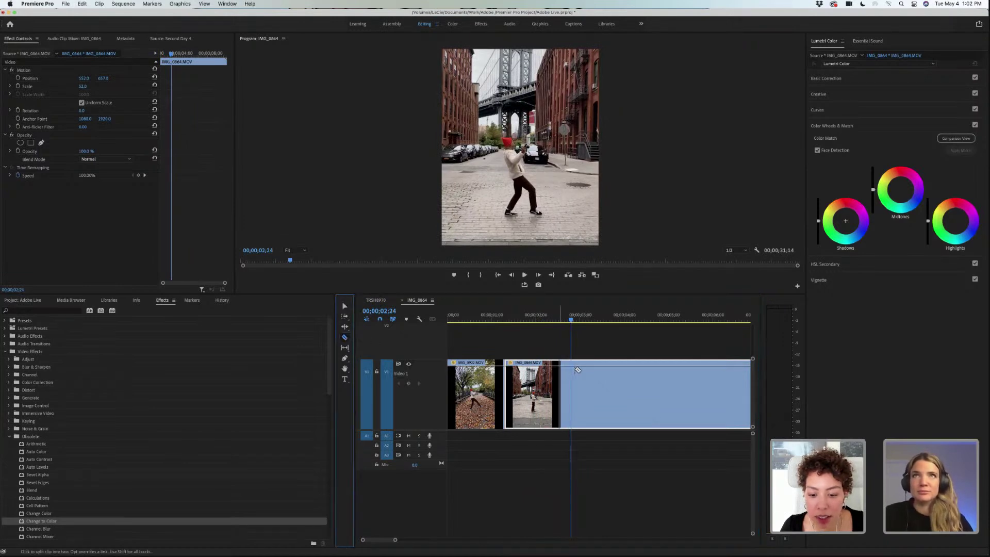
left_click(564, 374)
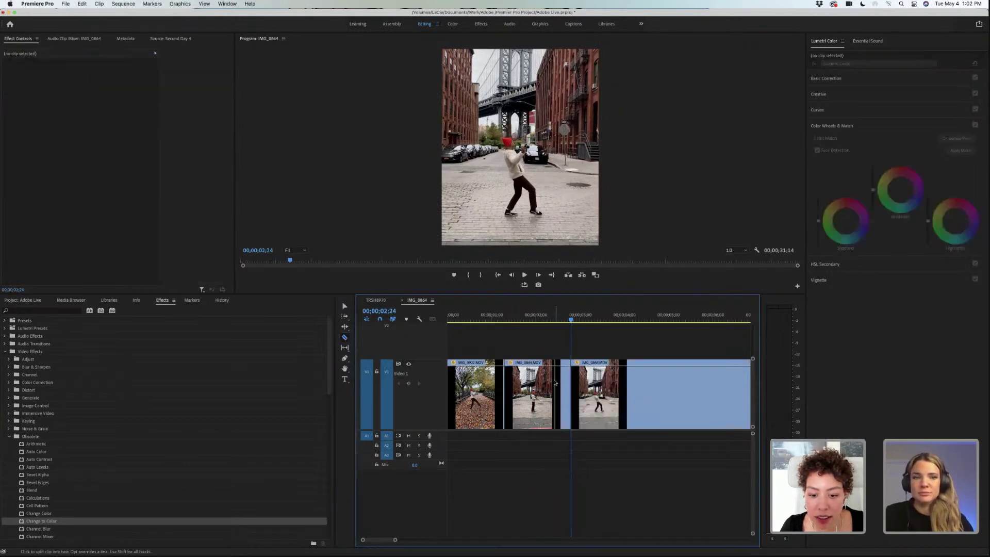
right_click(555, 382)
left_click(579, 217)
- Compare the frames at the first cut and slightly adjust the scale of the opening IMG_0922.MOV clip
left_click(507, 320)
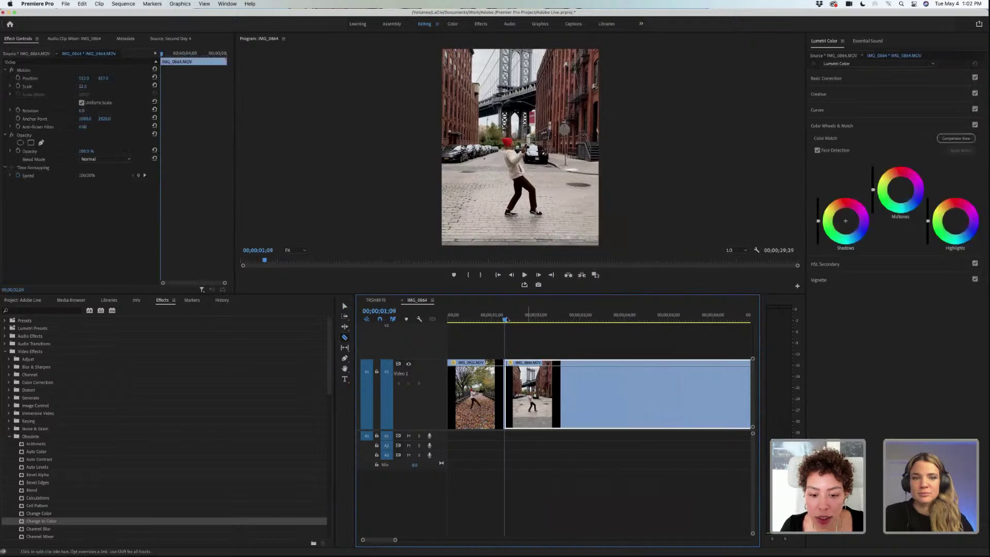
mouse_move(506, 320)
left_mouse_down()
mouse_move(487, 322)
mouse_move(503, 322)
left_mouse_up()
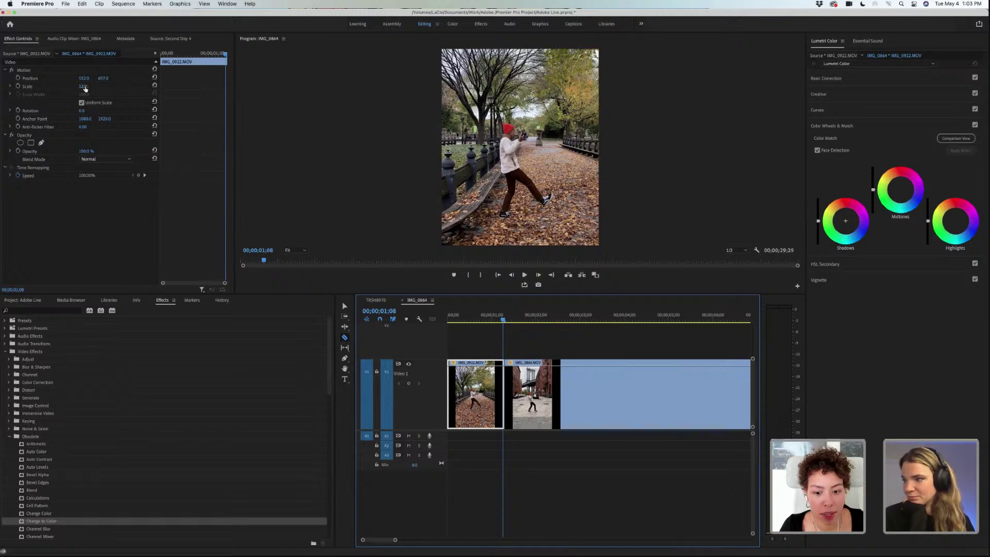
key("shift+5")
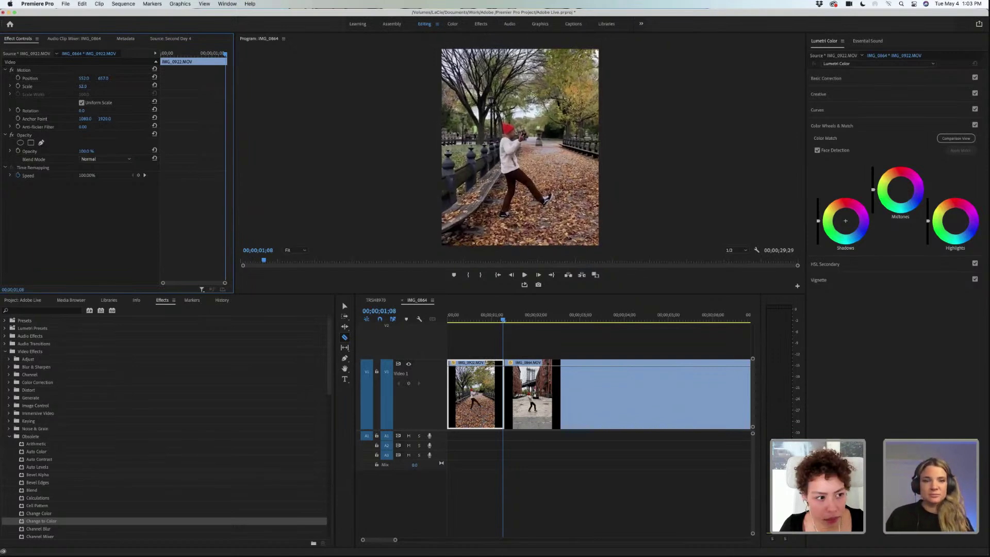
left_click_drag(84, 86, 89, 87)
- Increase the scale of IMG_0864.MOV so the figure's size matches the opening IMG_0922.MOV clip
left_click_drag(503, 321, 506, 322)
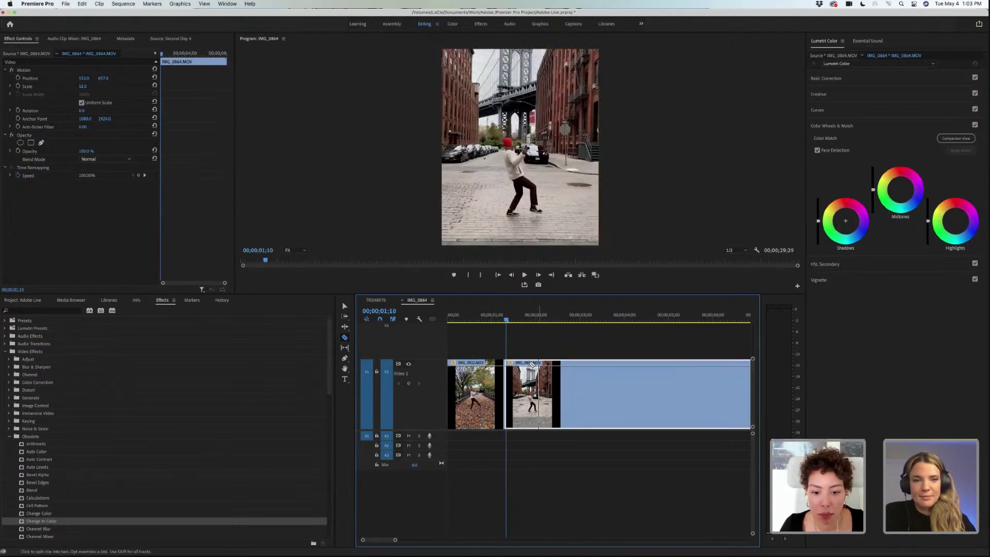
left_click(84, 78)
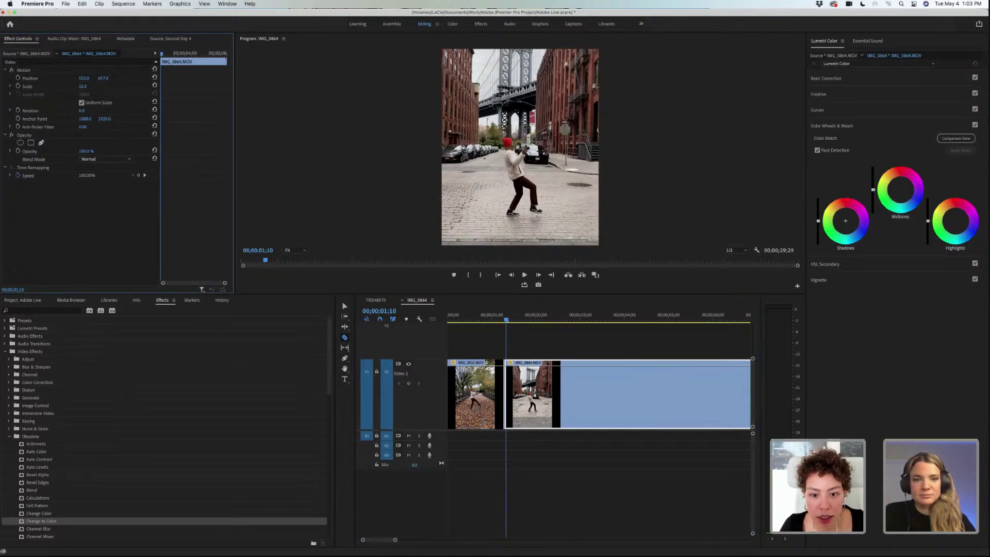
left_click_drag(82, 86, 91, 86)
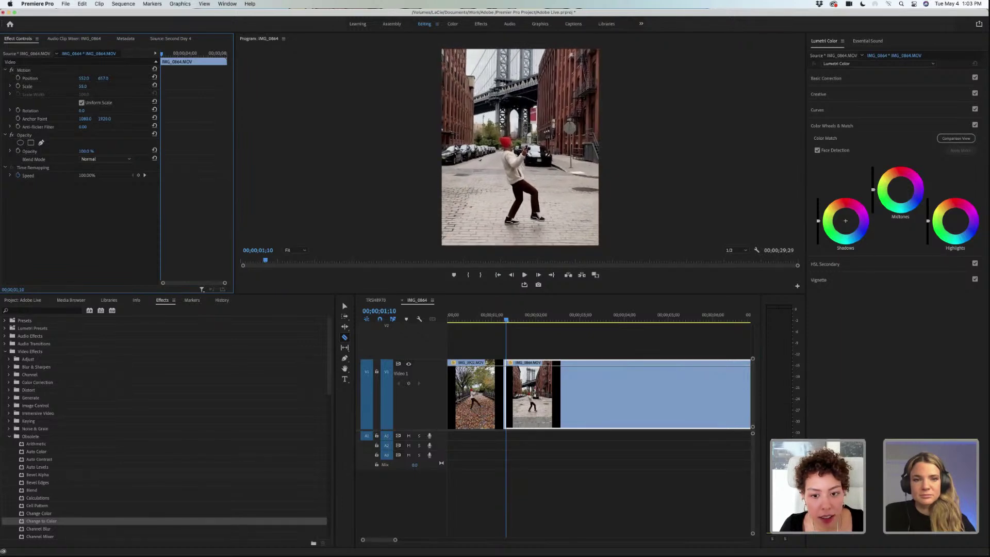
left_click_drag(82, 86, 85, 86)
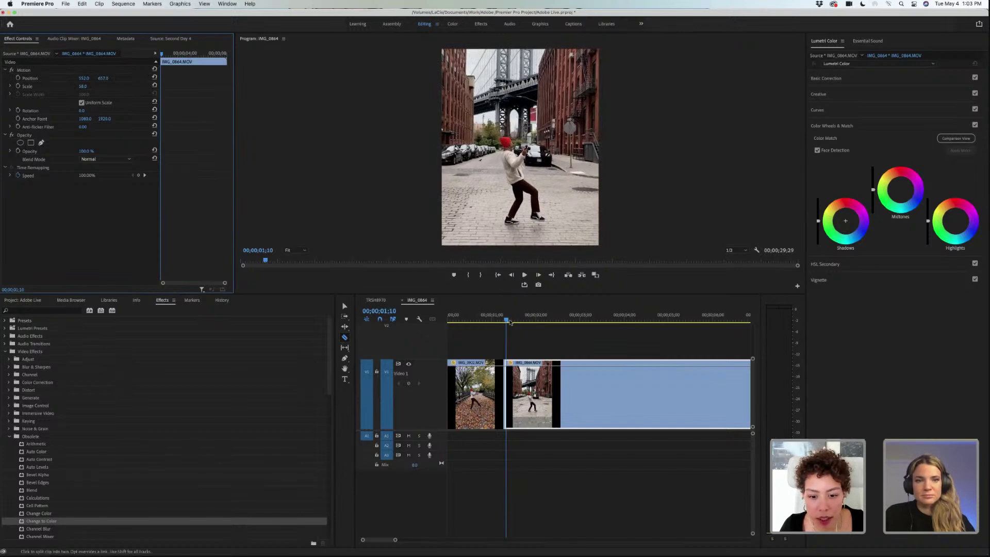
- Play the sequence across the first cut, including once from the start, to check the transition into IMG_0864.MOV
left_click(503, 321)
left_click_drag(505, 321, 493, 321)
left_click(526, 276)
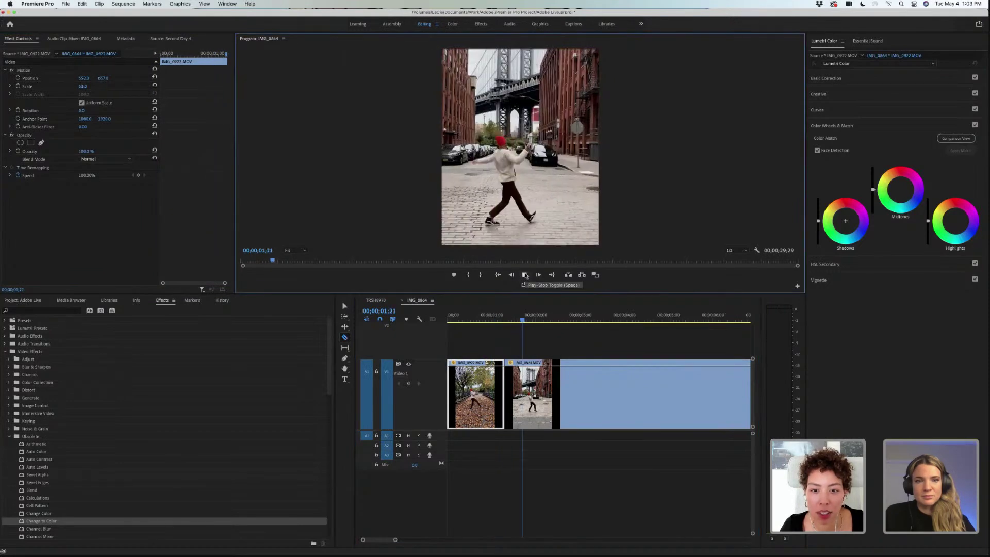
left_click(525, 276)
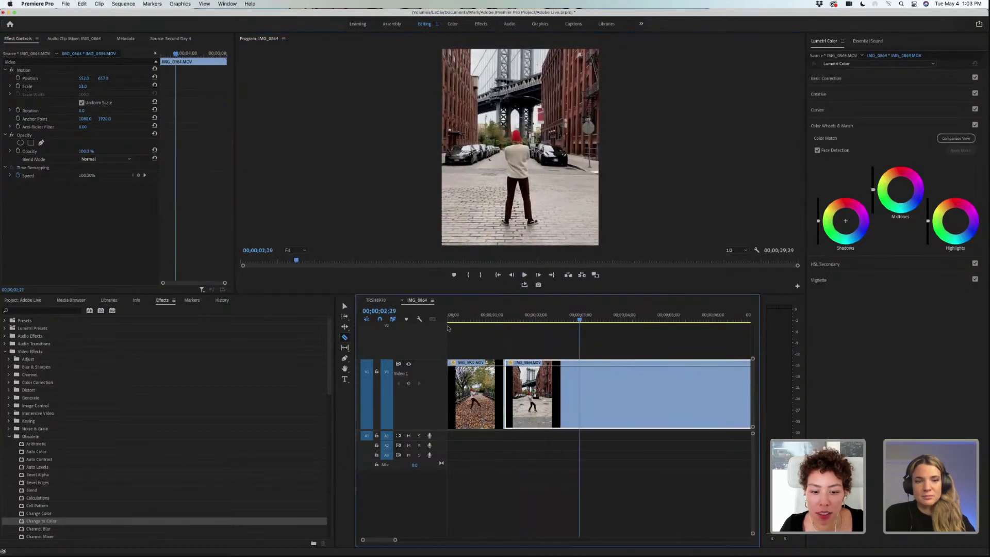
key("Home")
left_click(526, 276)
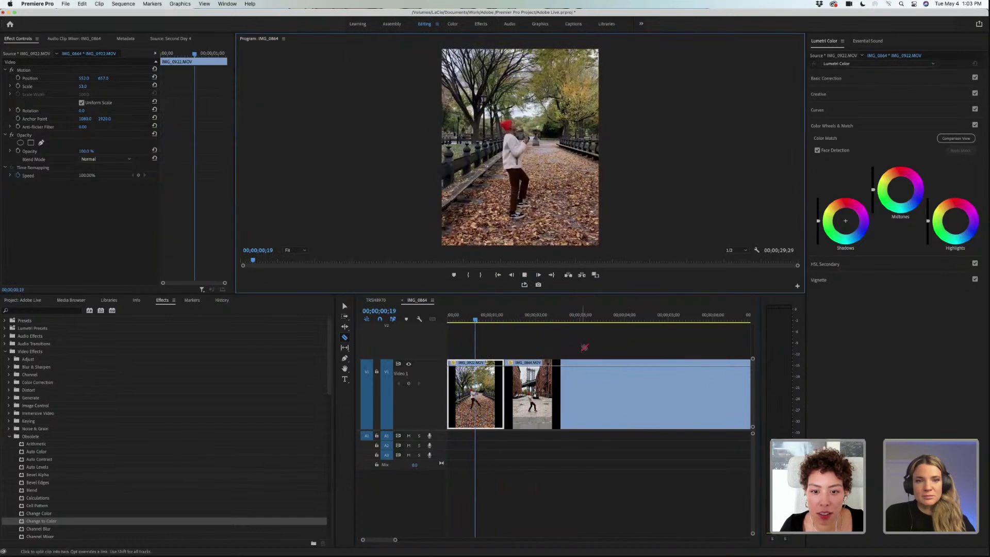
key("space")
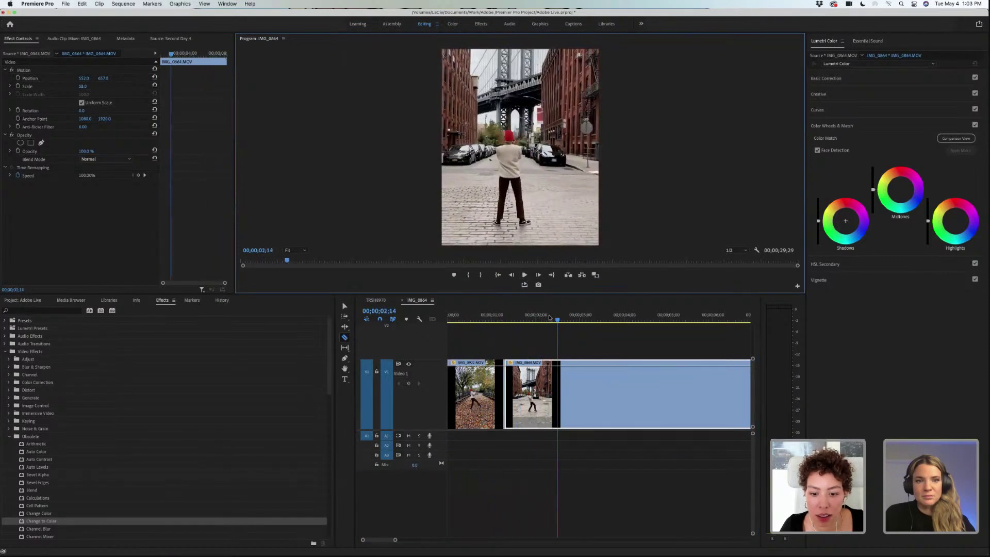
- Trim the opening IMG_0922.MOV clip at 00;00;01;04 by cutting there and ripple deleting its remaining end piece
left_click_drag(548, 322, 497, 328)
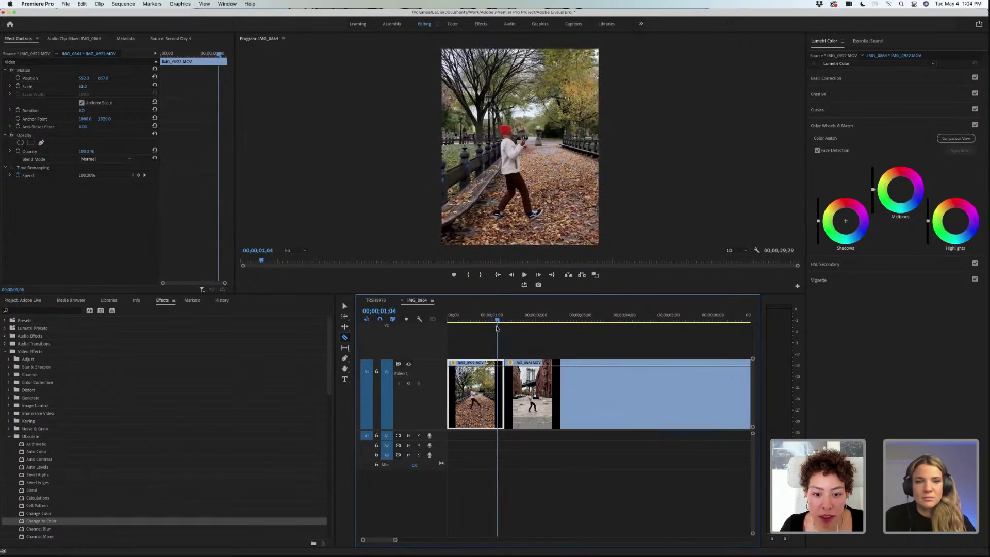
right_click(500, 376)
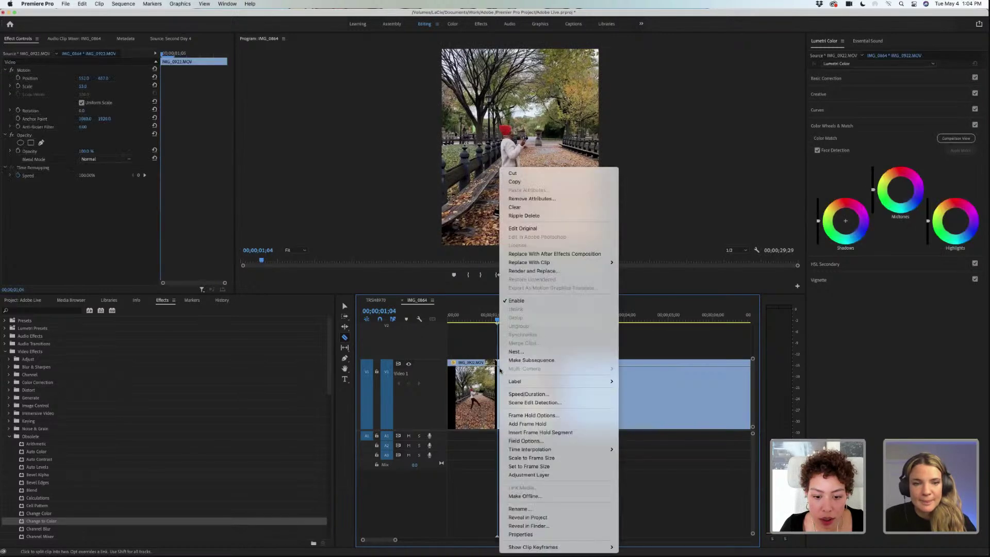
left_click(523, 217)
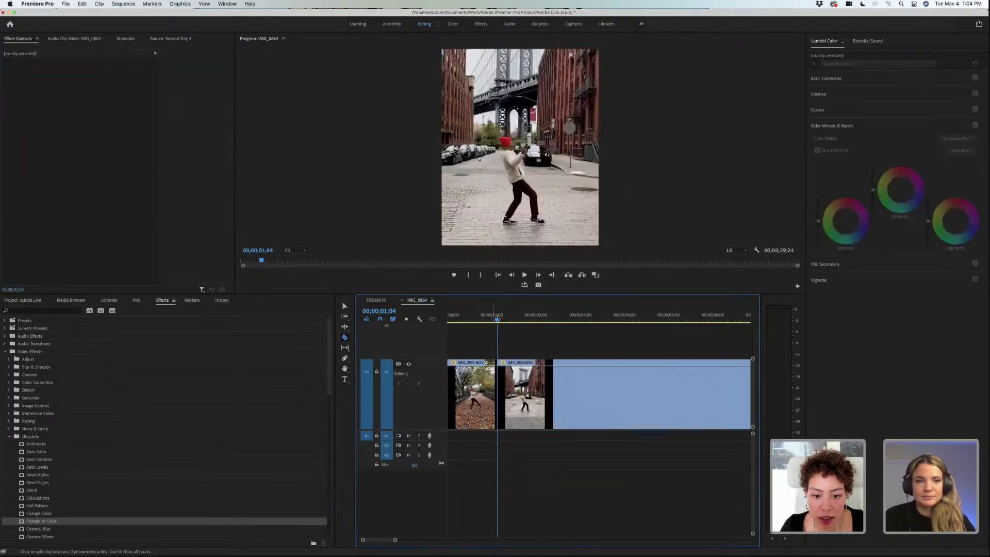
- Replay the trimmed transition from IMG_0922.MOV to IMG_0864.MOV several times to check that the movement flows
left_click(496, 320)
key("space")
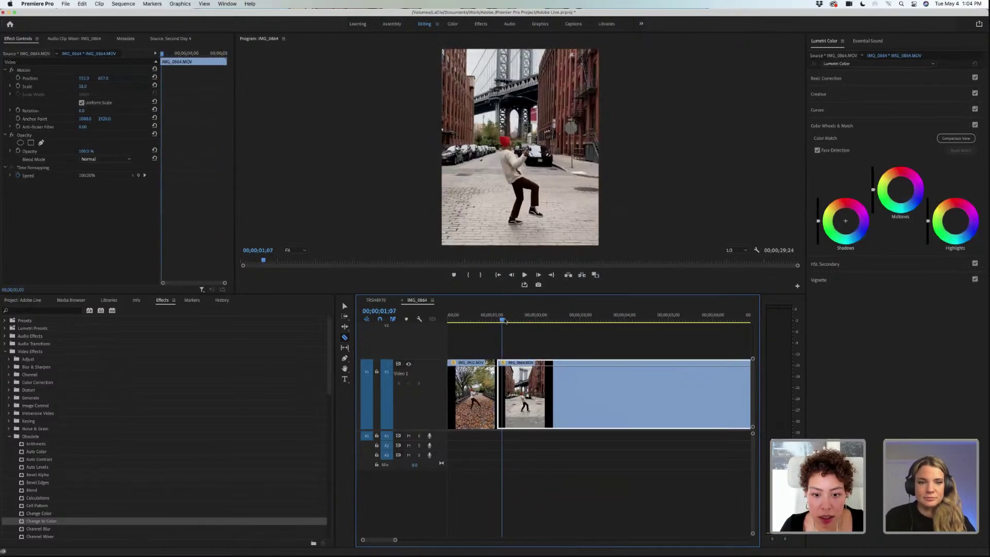
left_click(481, 320)
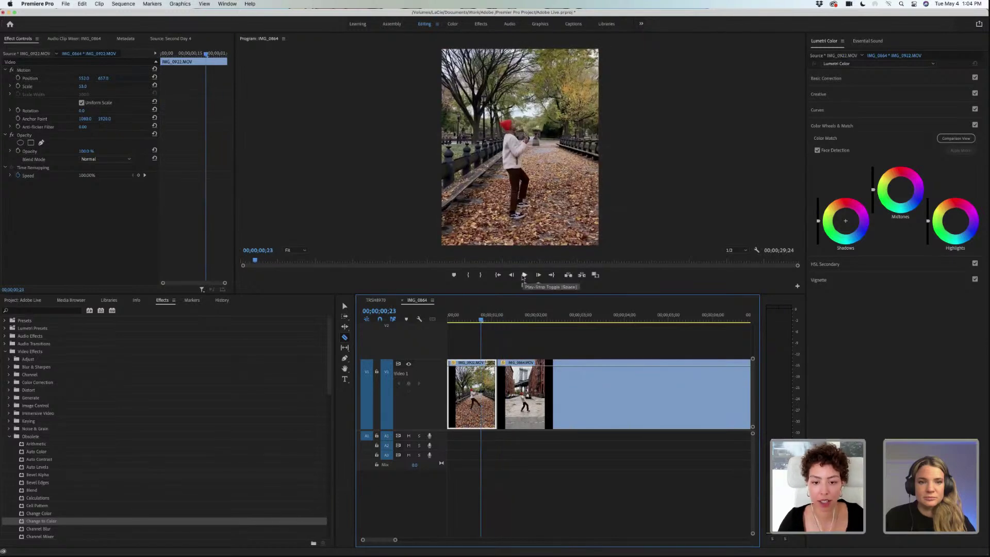
left_click(477, 319)
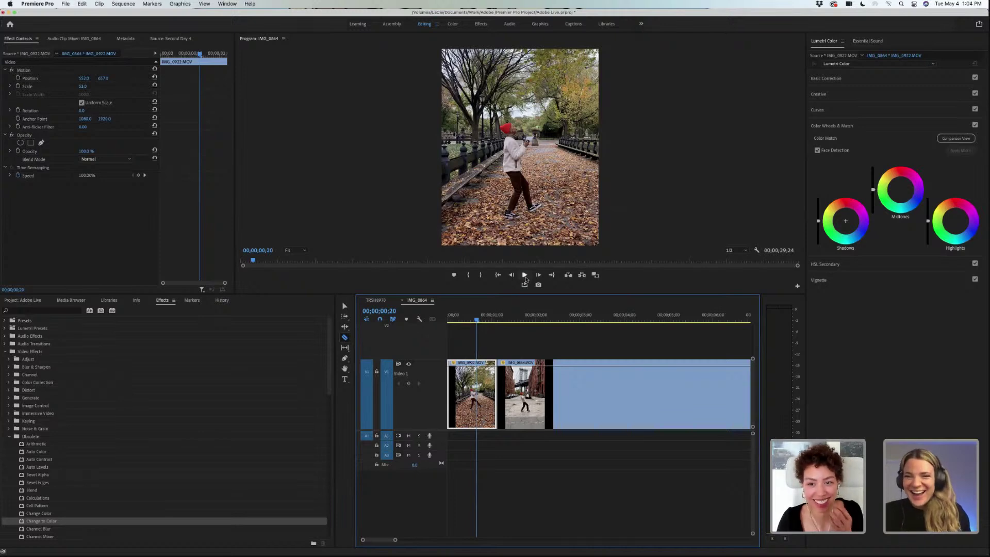
left_click(525, 275)
key("space")
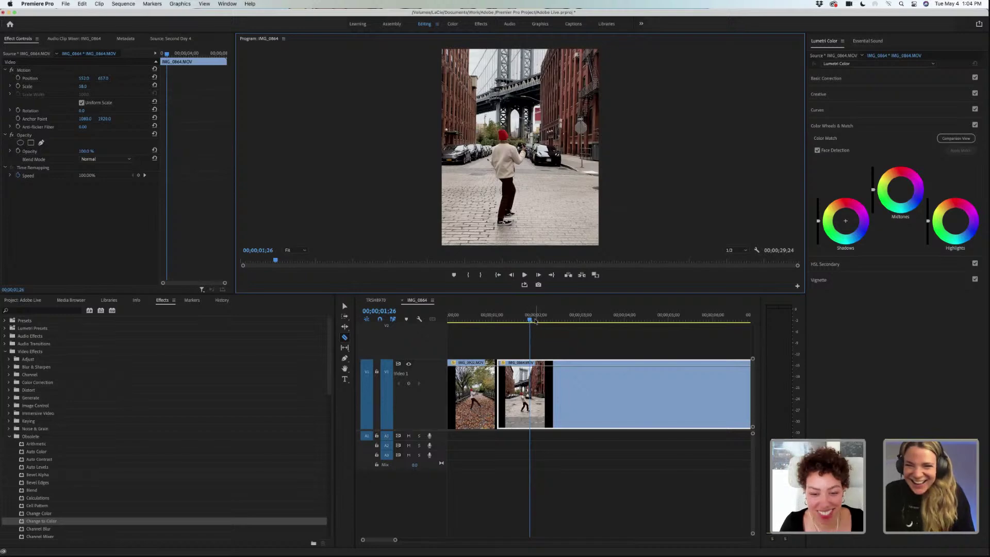
left_click(530, 321)
left_click_drag(531, 321, 457, 321)
left_click(525, 275)
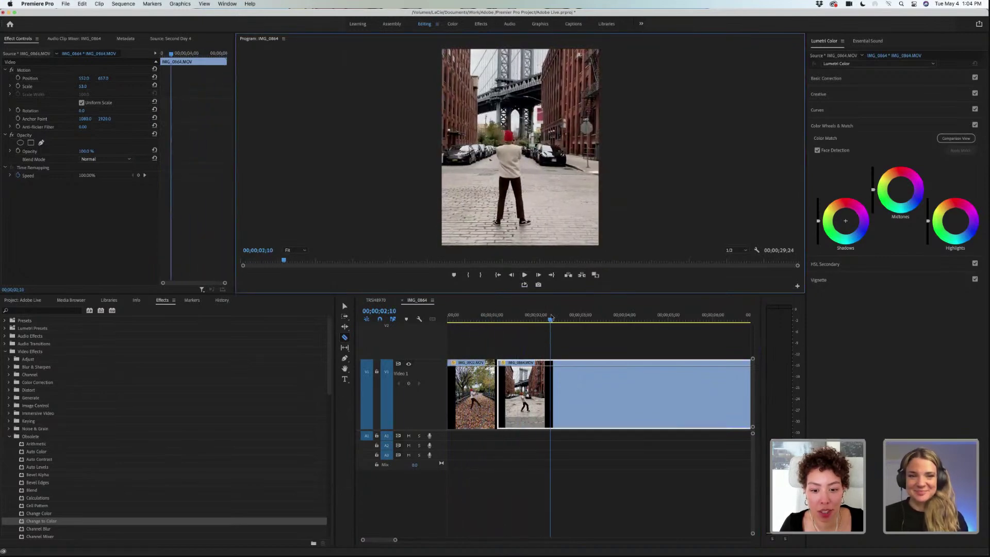
- Trim IMG_0864.MOV at 00;00;05;29, where the figure starts running, by cutting there and ripple deleting its remaining end piece
left_click_drag(551, 321, 505, 323)
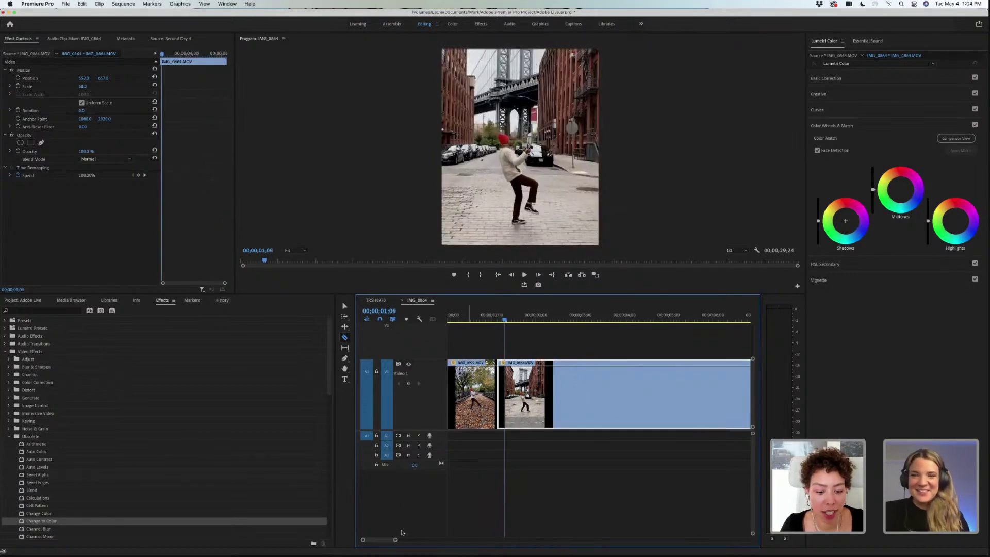
left_click_drag(396, 540, 422, 540)
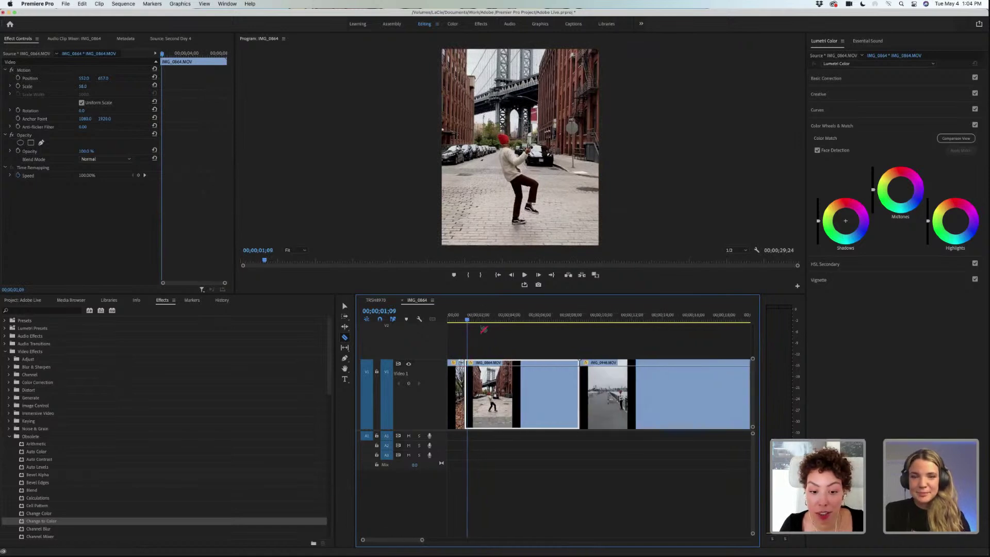
key("space")
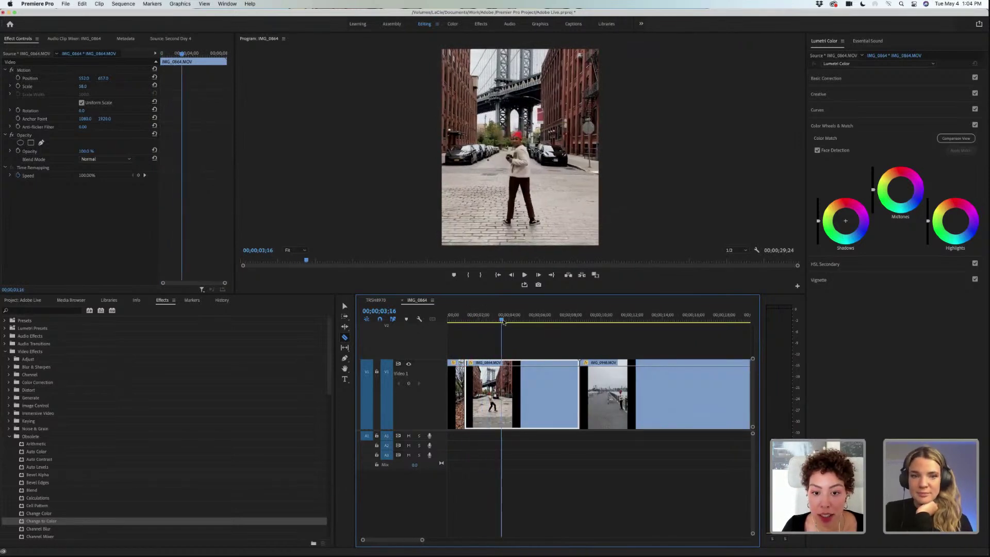
left_click(496, 323)
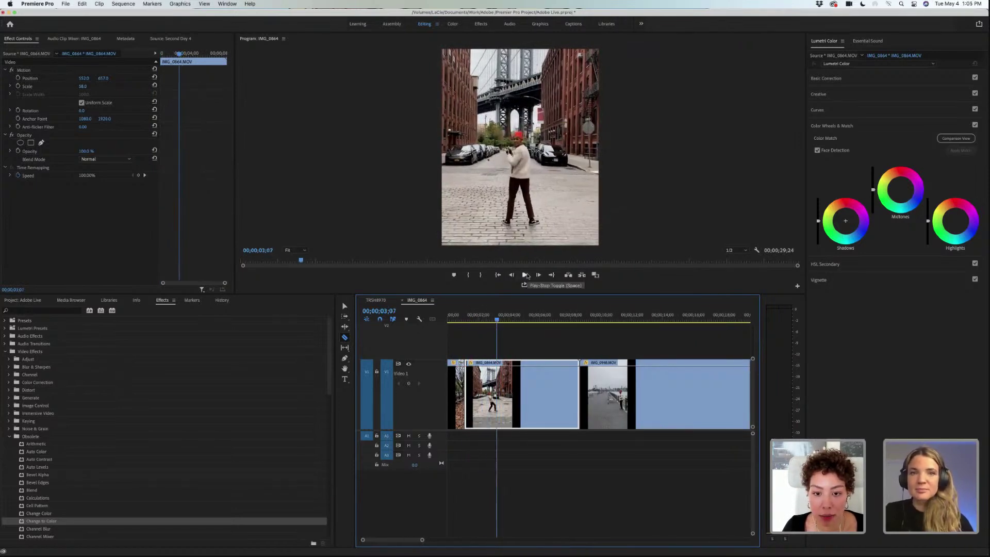
left_click(525, 275)
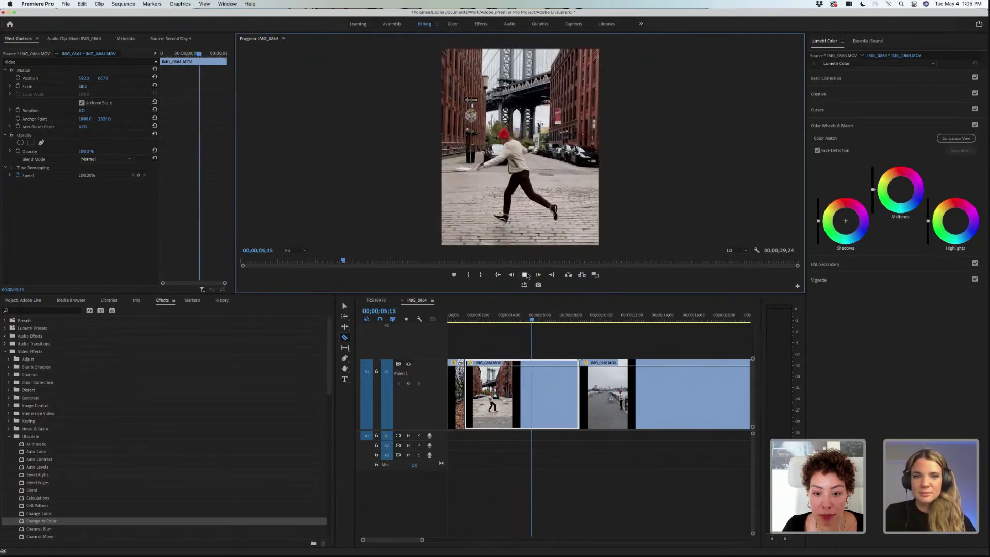
left_click(526, 275)
mouse_move(543, 321)
left_mouse_down()
mouse_move(533, 321)
mouse_move(541, 321)
left_mouse_up()
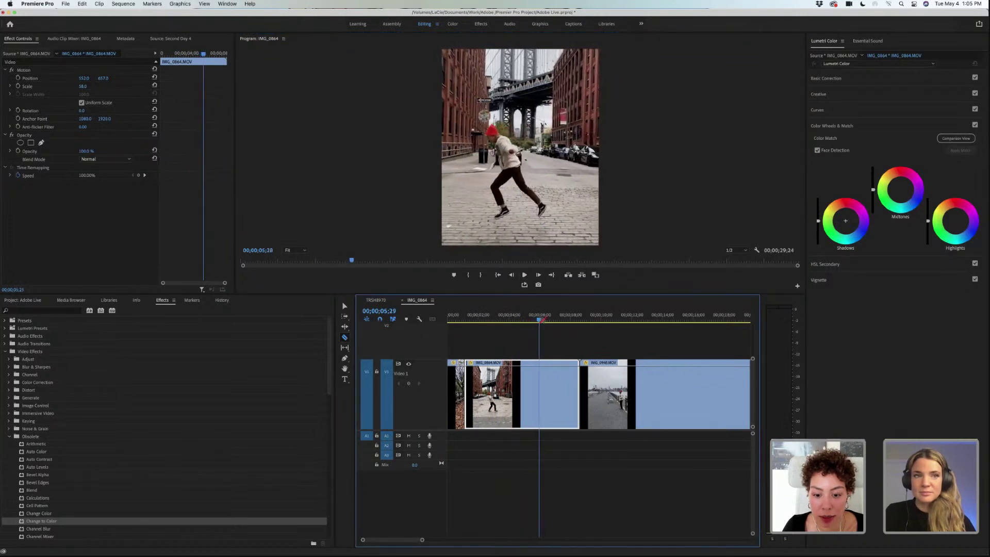
left_click(543, 374)
right_click(552, 382)
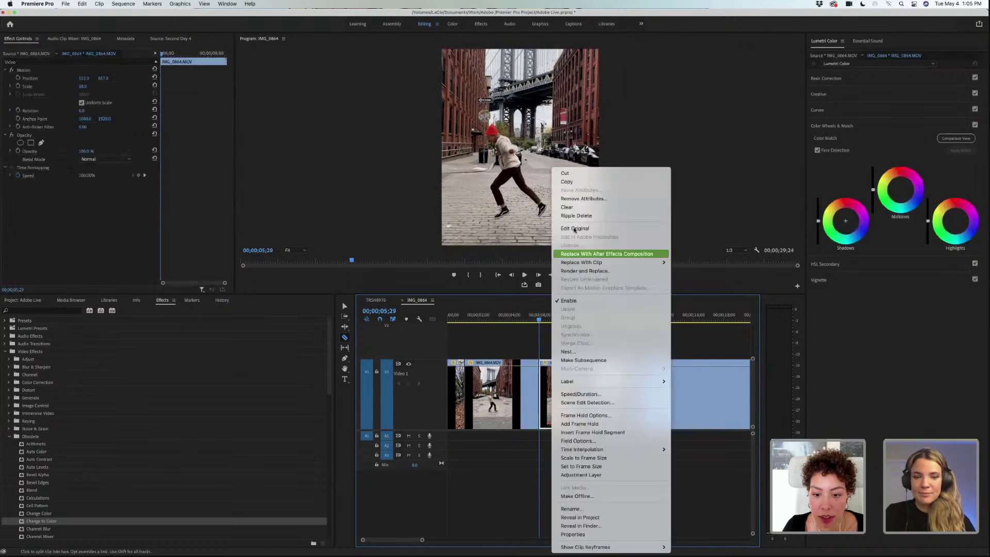
left_click(576, 215)
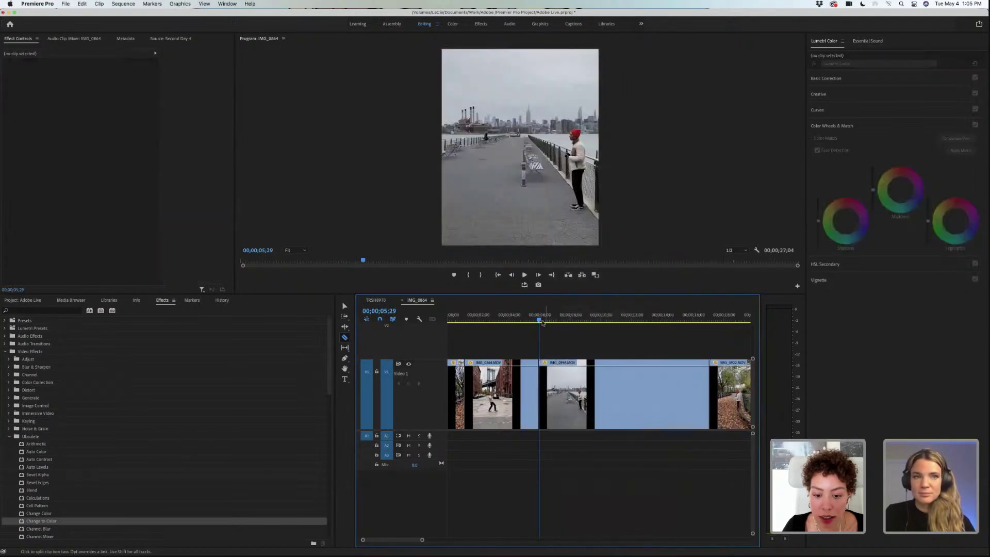
- Cut IMG_0948.MOV at 00;00;10;01, where the figure is in mid-leap, and ripple delete the piece before the cut
left_click_drag(539, 320, 603, 325)
key("space")
key("Left")
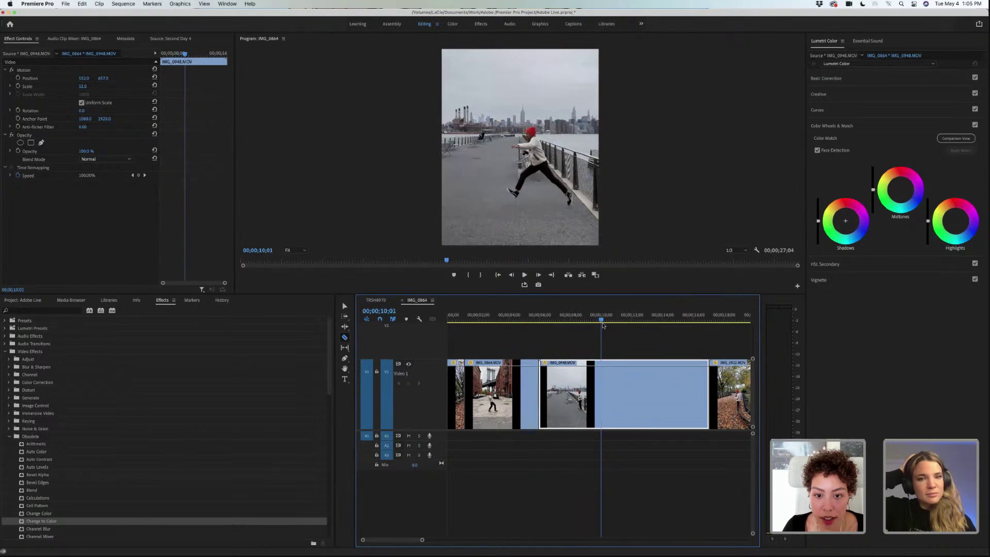
left_click(602, 386)
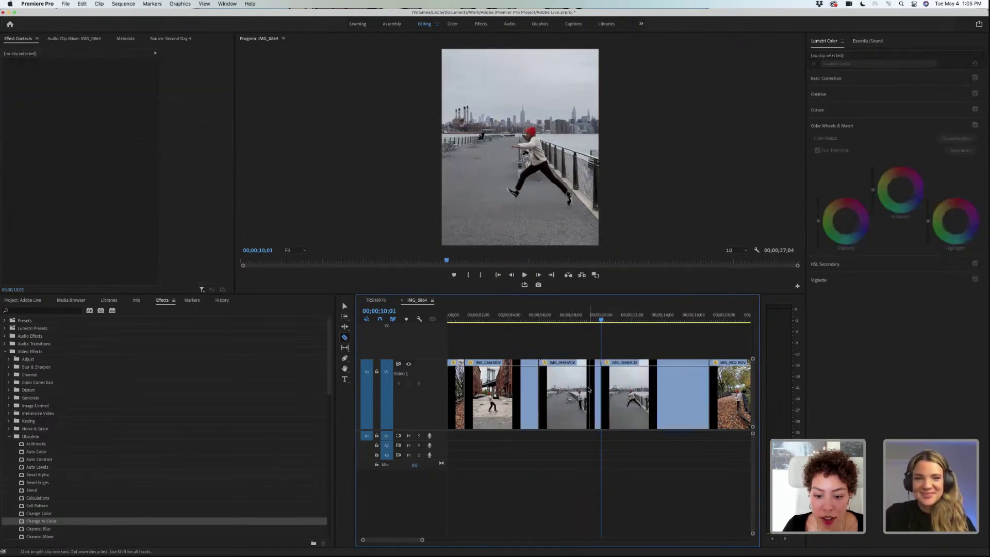
right_click(592, 392)
left_click(621, 217)
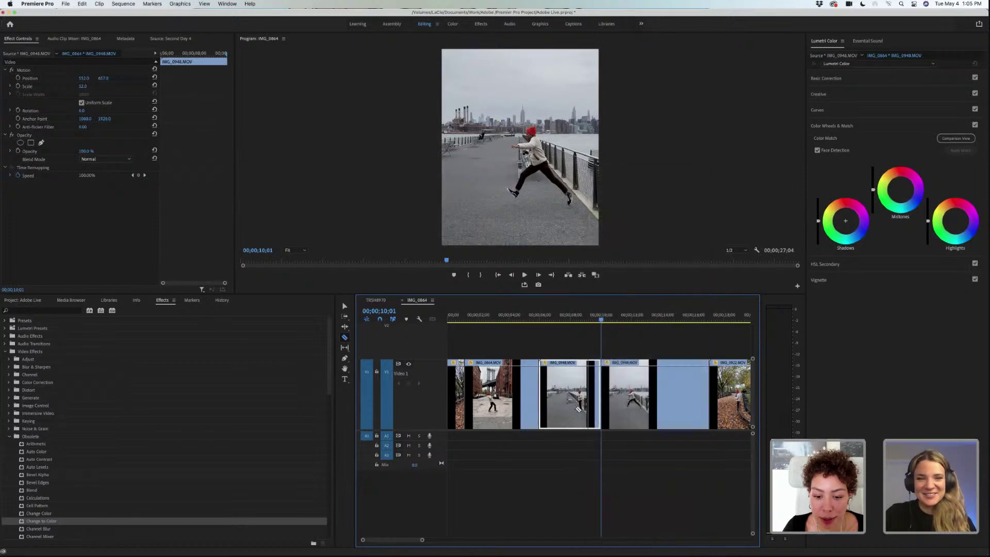
- Increase the scale of IMG_0948.MOV so the figure's size matches the preceding IMG_0864.MOV clip
left_click_drag(540, 321, 538, 321)
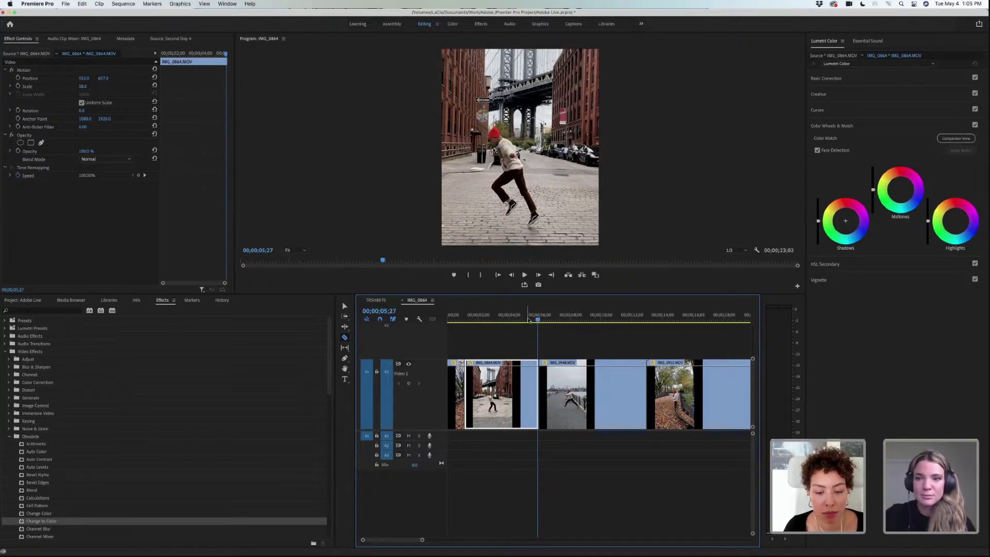
left_click_drag(540, 321, 545, 320)
left_click(341, 308)
left_click(341, 308)
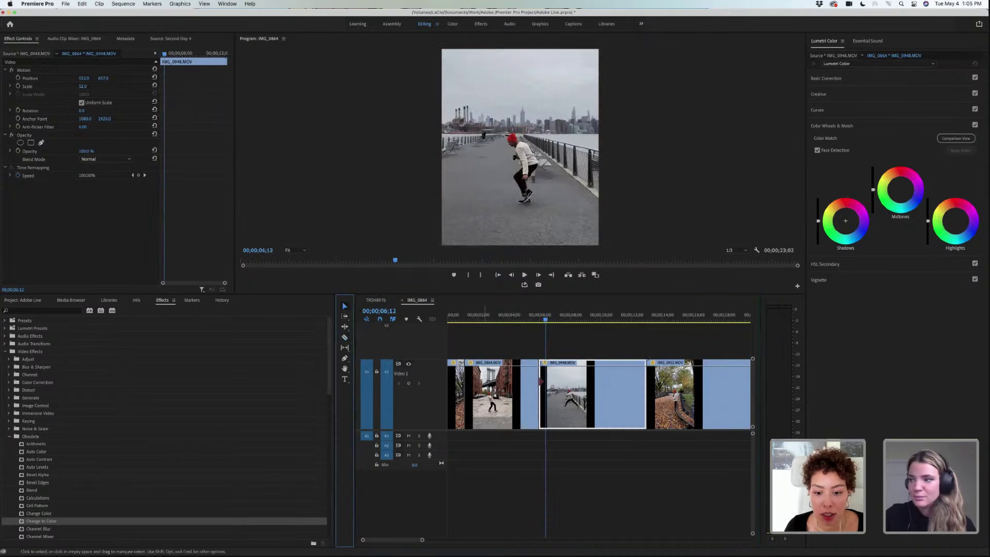
left_click(84, 87)
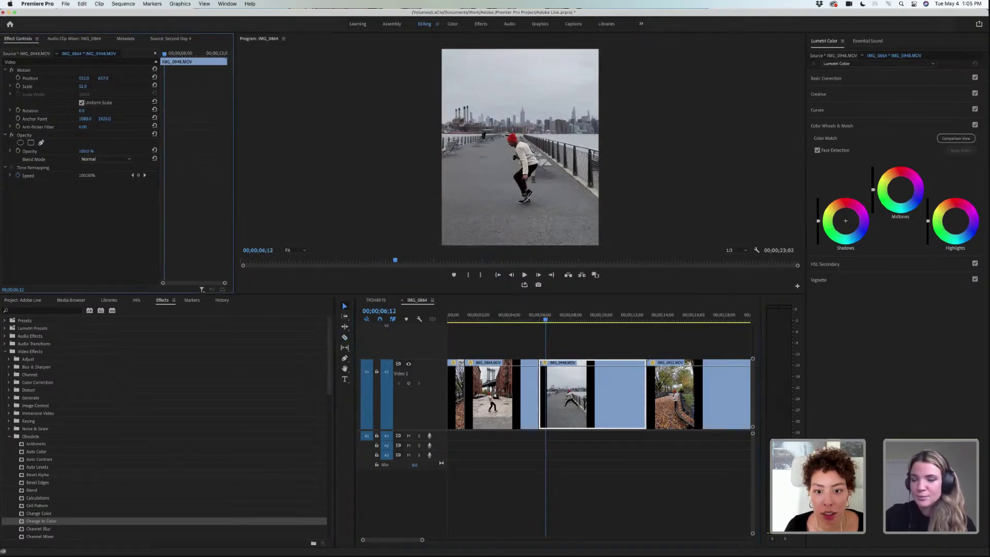
left_click_drag(84, 86, 88, 82)
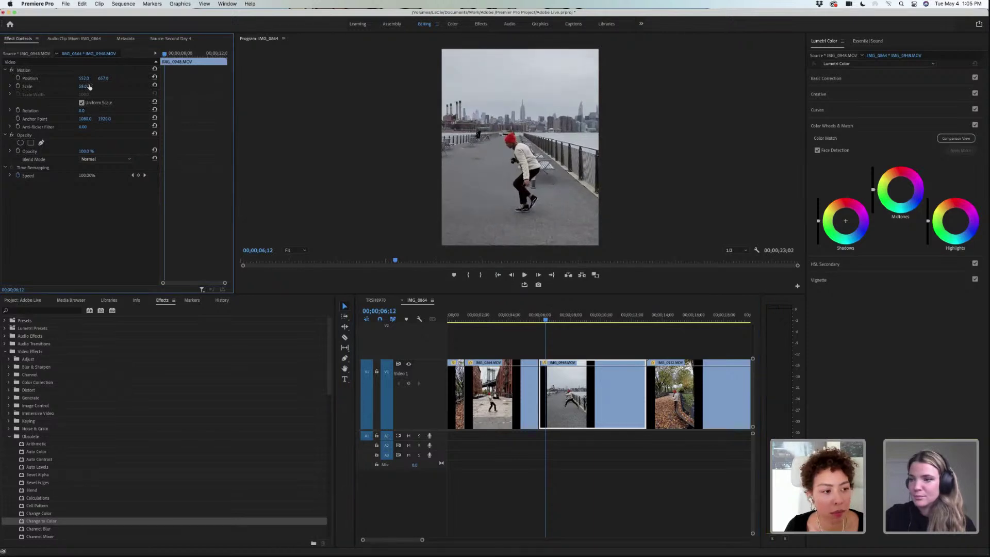
- Trim the start of IMG_0948.MOV by cutting at 00;00;06;05 and ripple deleting the short opening piece, and check the new transition
mouse_move(549, 320)
left_mouse_down()
mouse_move(533, 320)
mouse_move(543, 321)
left_mouse_up()
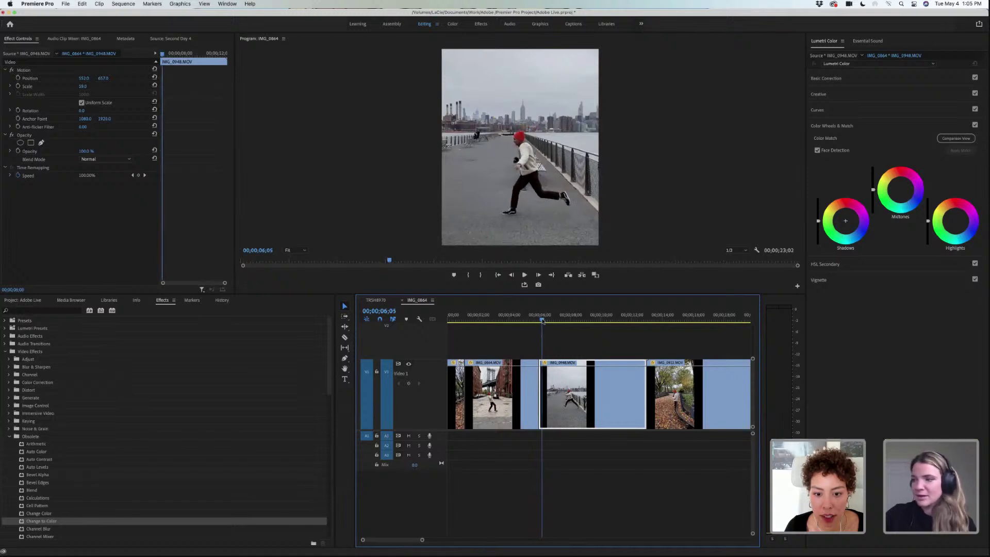
left_click(345, 338)
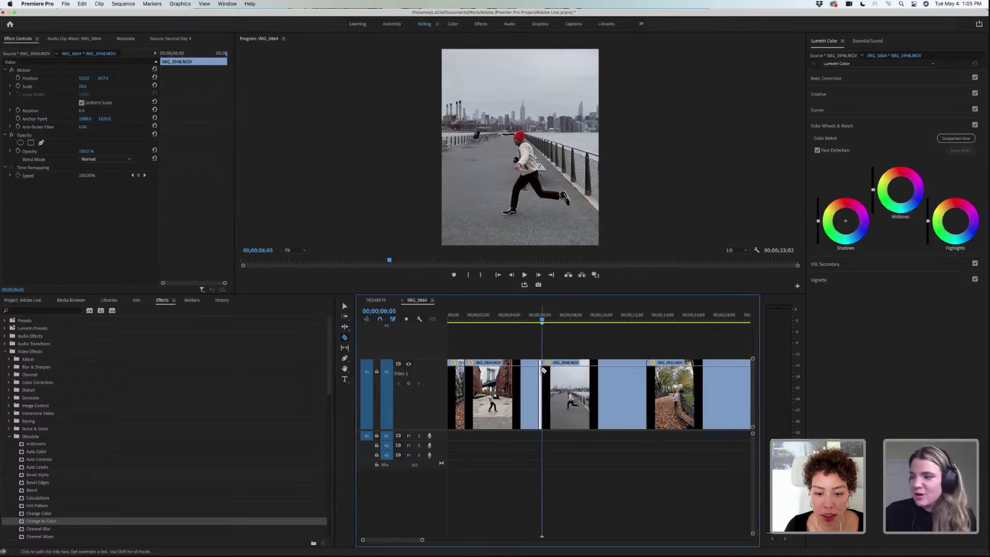
right_click(543, 371)
left_click(570, 215)
left_click(539, 320)
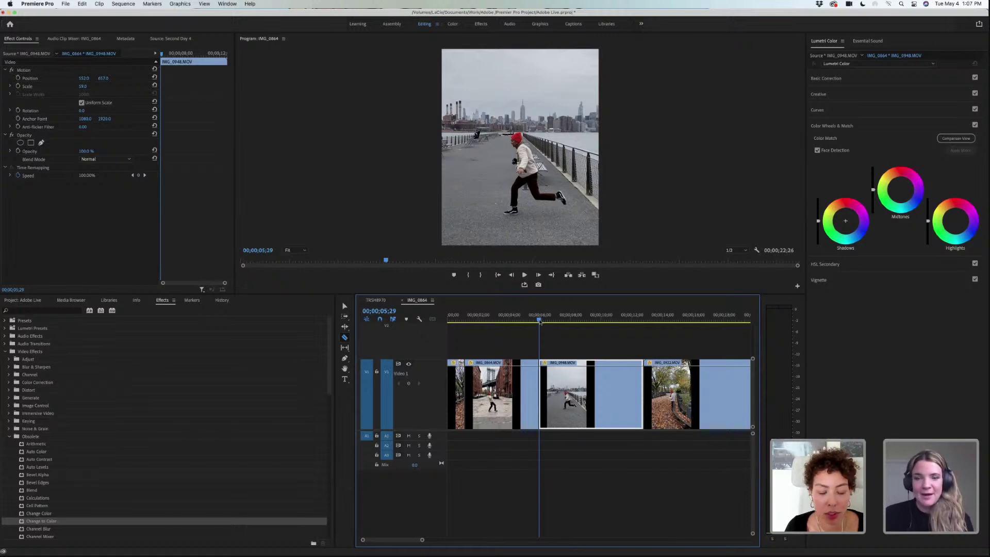
left_click(538, 322)
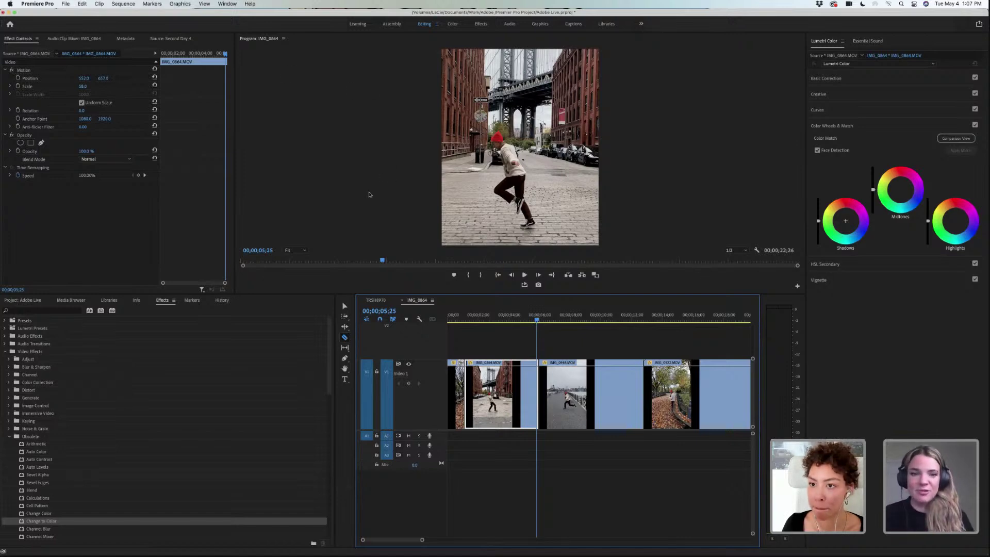
- Look through the available windows and search the help for "trim edit" to locate the Trim Edit command
left_click(171, 39)
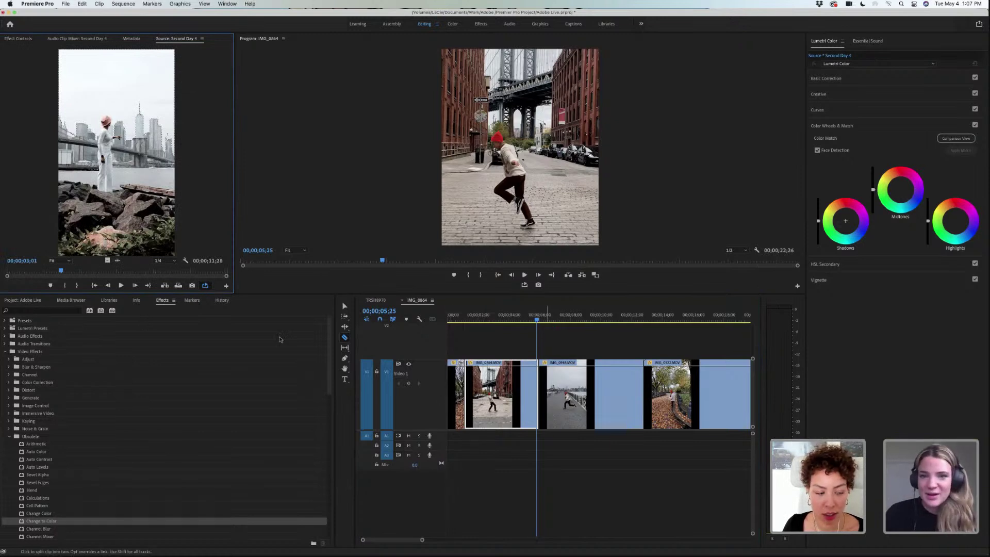
left_click(225, 4)
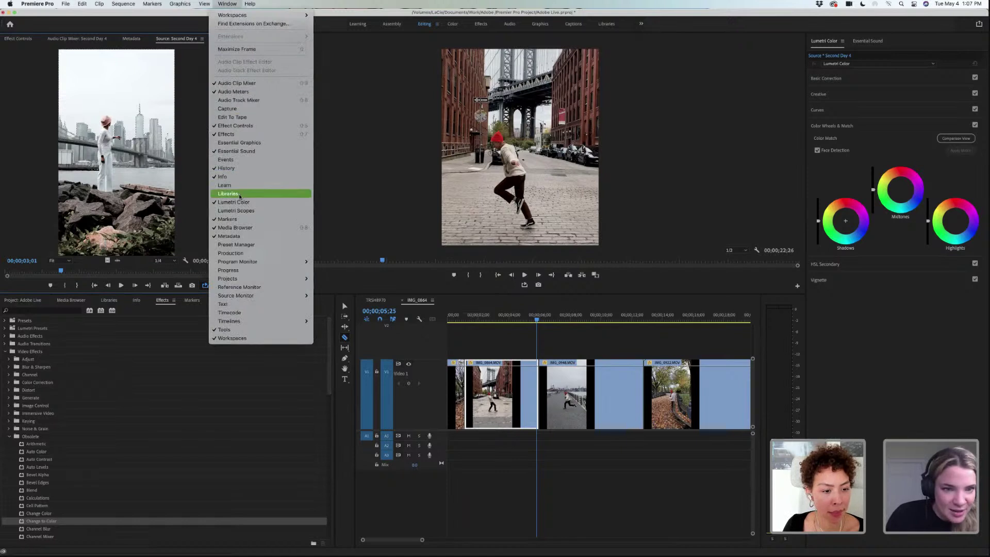
mouse_move(231, 324)
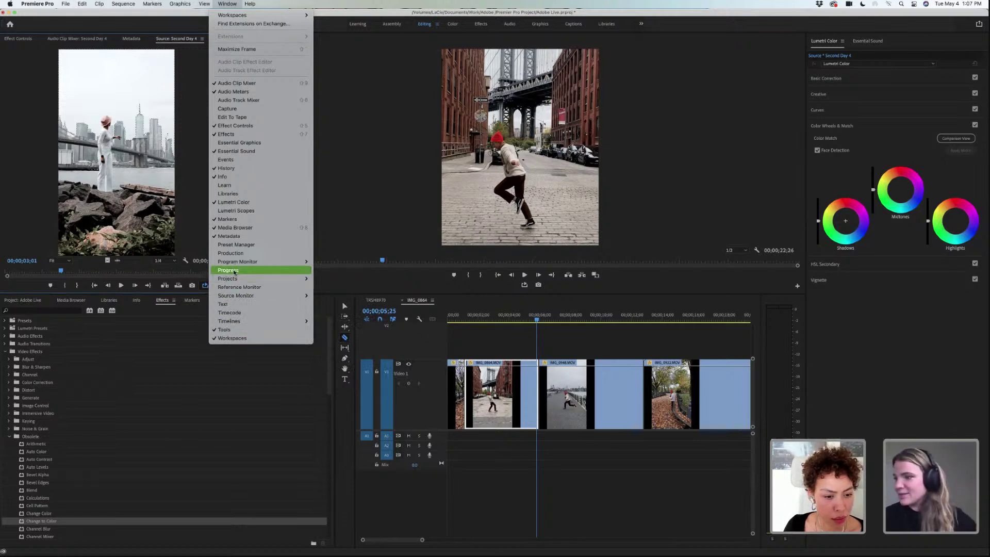
mouse_move(236, 264)
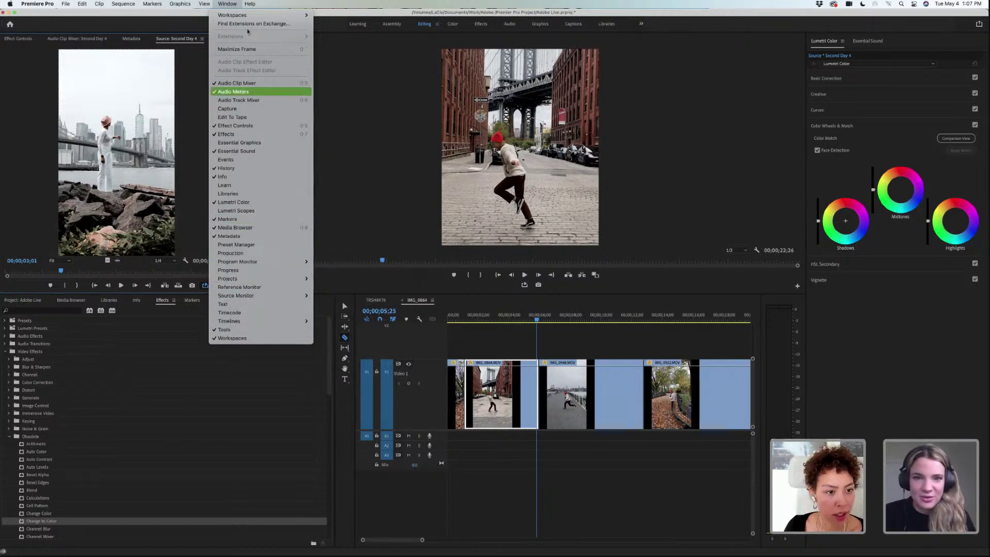
mouse_move(252, 8)
type("trim edit")
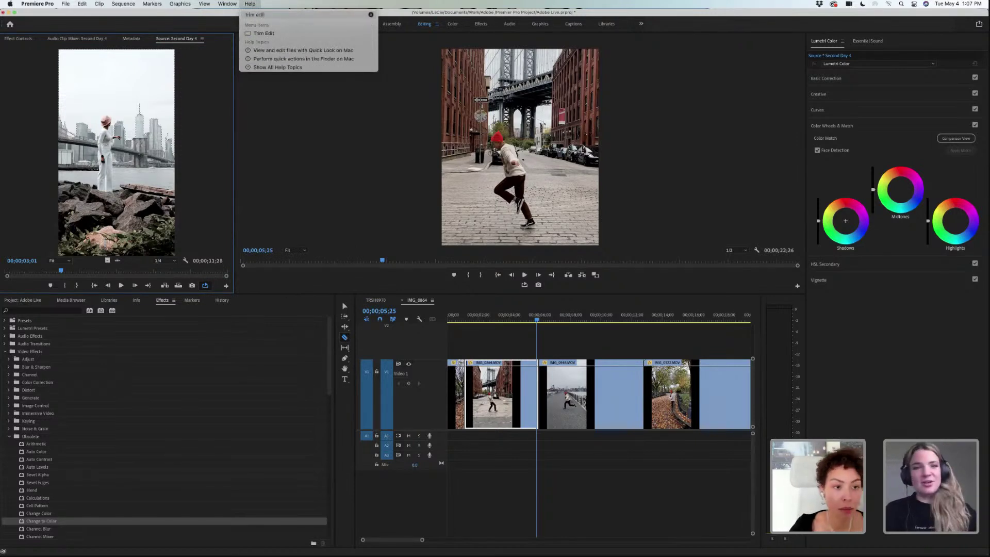
left_click(262, 32)
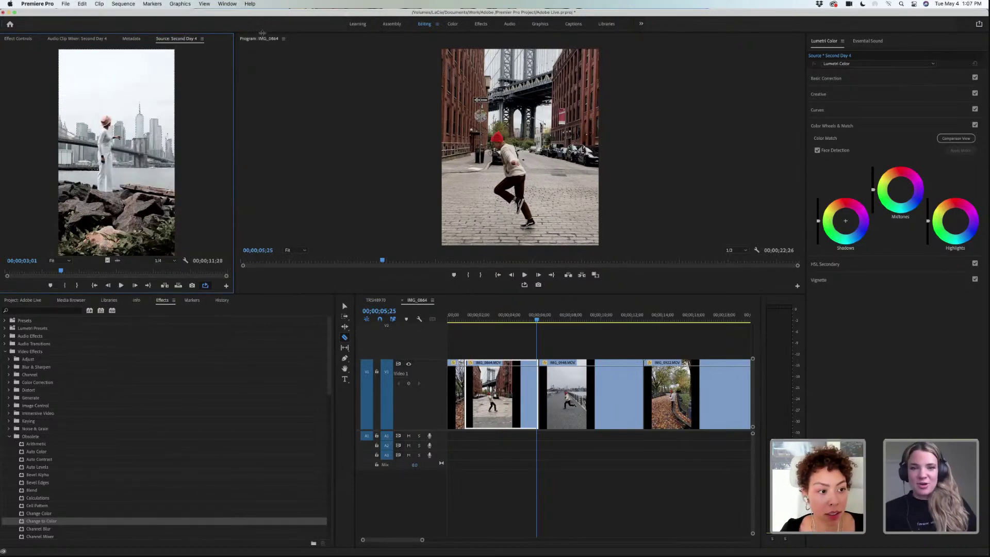
left_click(227, 3)
mouse_move(250, 5)
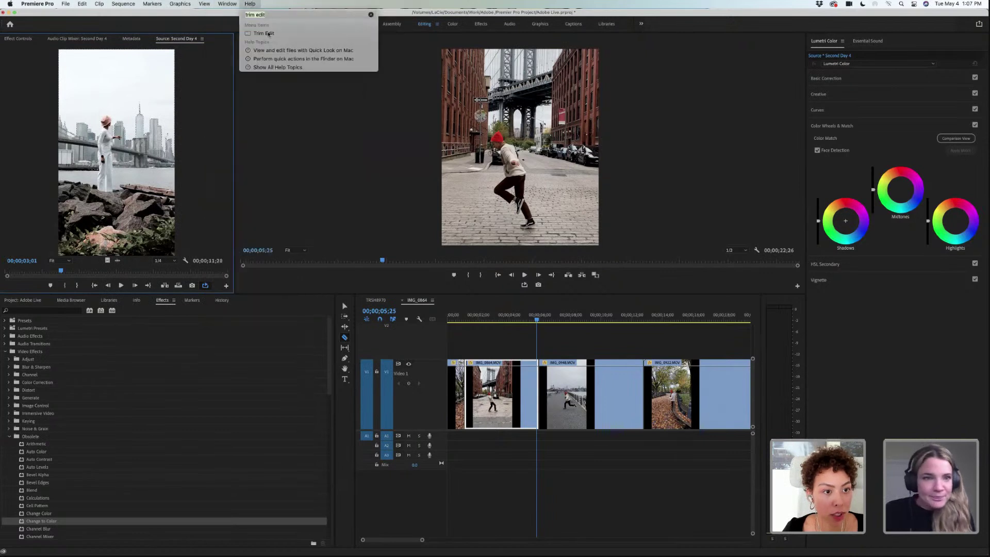
mouse_move(249, 33)
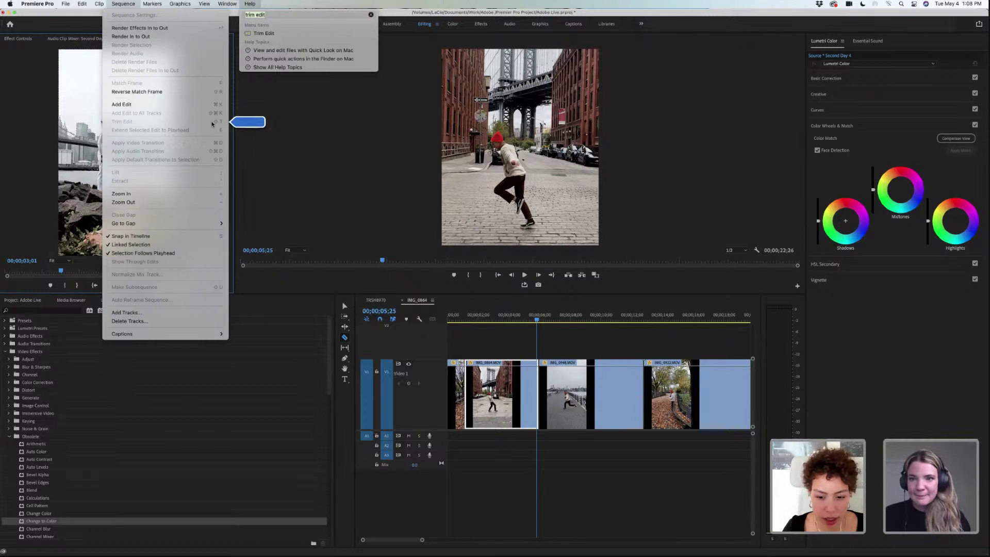
left_click(581, 373)
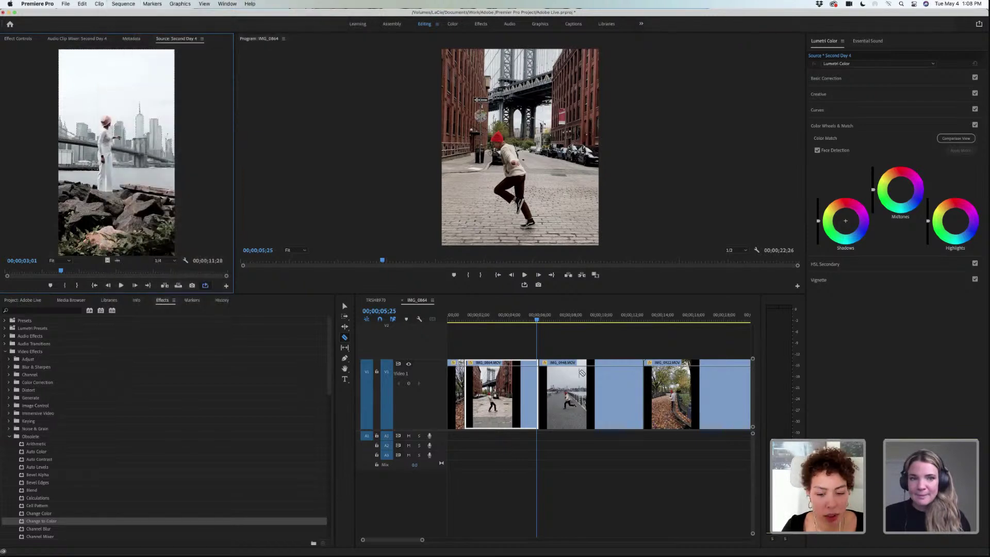
- Select IMG_0864.MOV and IMG_0948.MOV together and start Trim Edit on their shared cut
key("v")
left_click(529, 350)
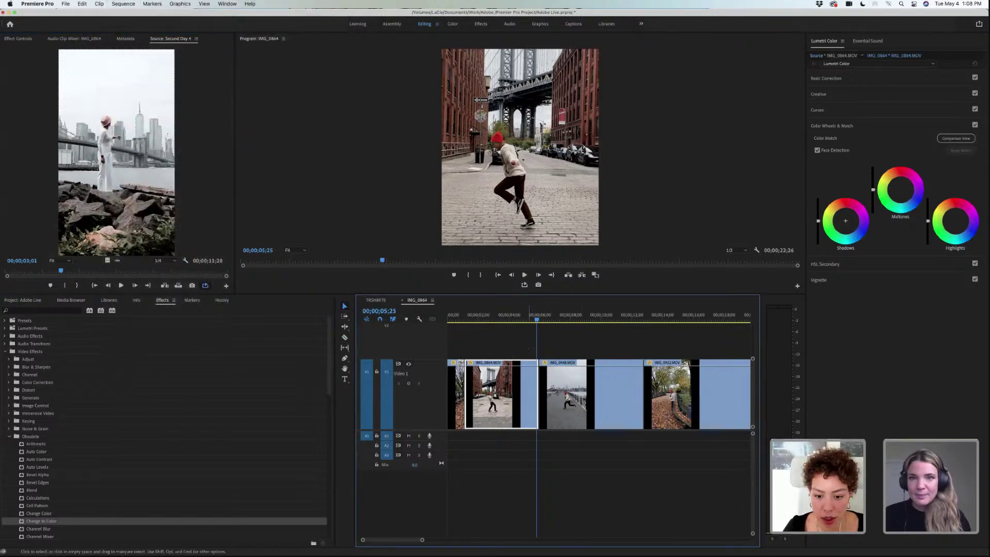
left_click(552, 377, "shift")
left_click(129, 4)
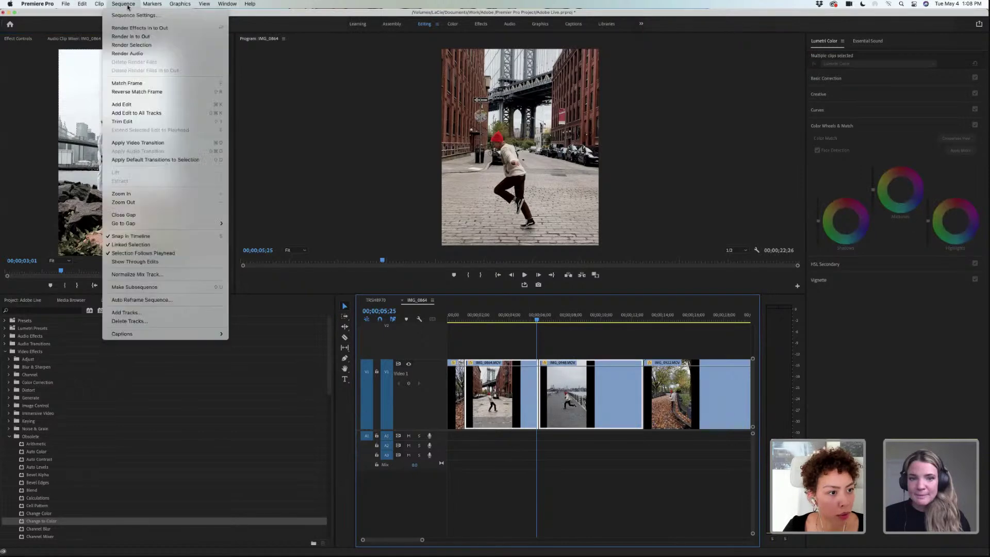
left_click(150, 121)
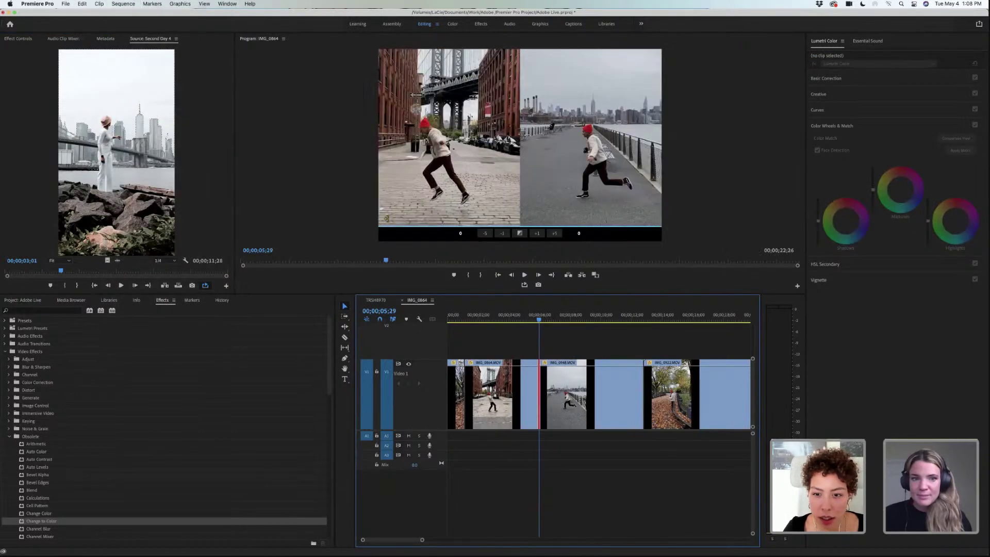
- Move off the cut and reopen Trim Edit for the same two clips to compare the adjoining frames side by side
left_click_drag(540, 320, 528, 387)
left_click(124, 4)
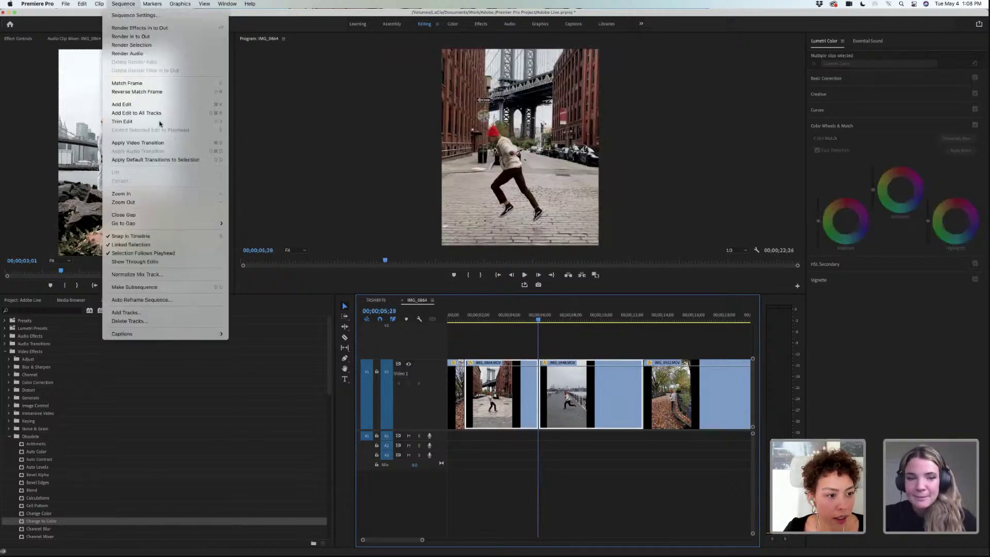
left_click(196, 122)
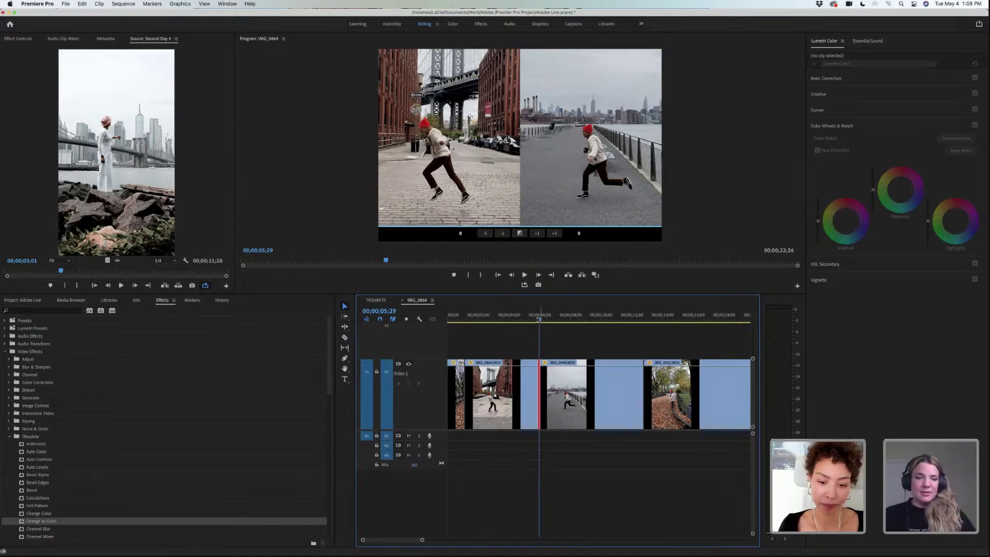
- Leave Trim Edit and scrub across the cut from IMG_0864.MOV to IMG_0948.MOV to compare the running poses
left_click_drag(540, 322, 536, 321)
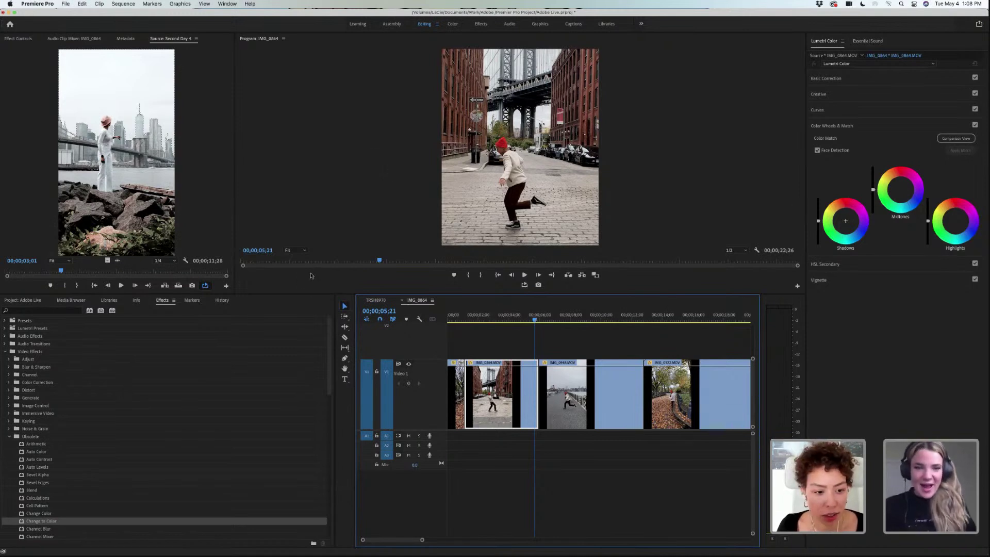
left_click(537, 320)
left_click_drag(537, 321, 541, 322)
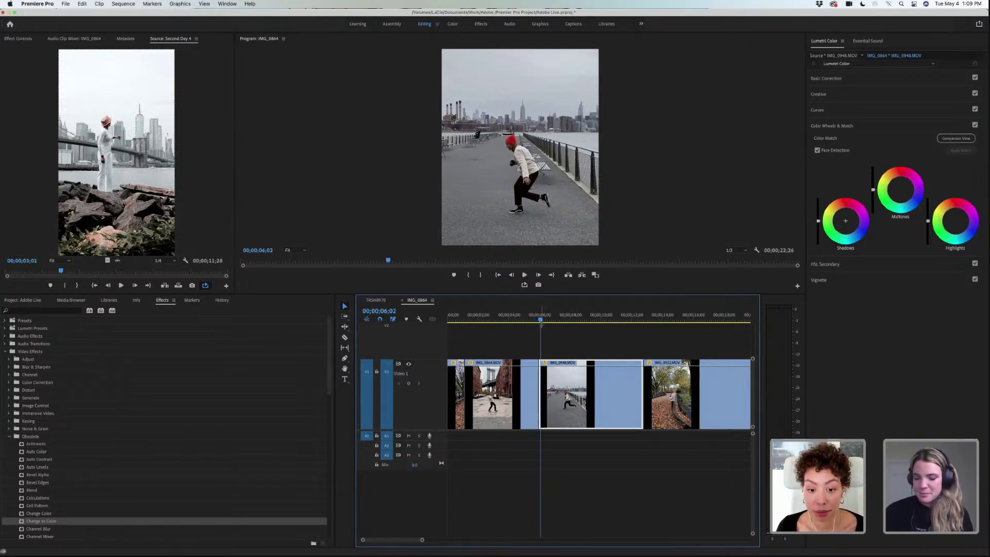
- Split IMG_0864.MOV at about 00;00;05;18 and ripple delete the remainder so IMG_0948.MOV follows directly
left_click_drag(541, 320, 533, 320)
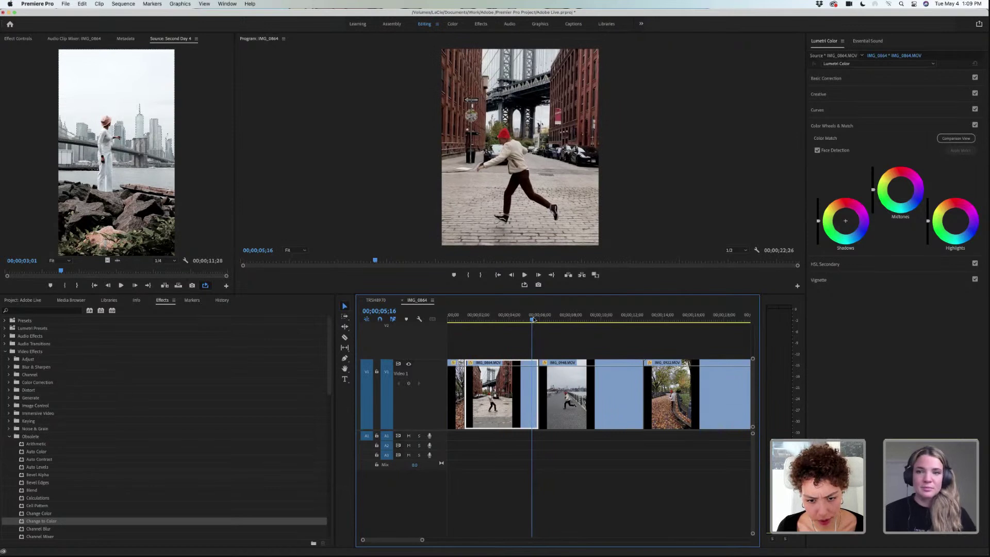
left_click(344, 337)
left_click(536, 388)
right_click(538, 388)
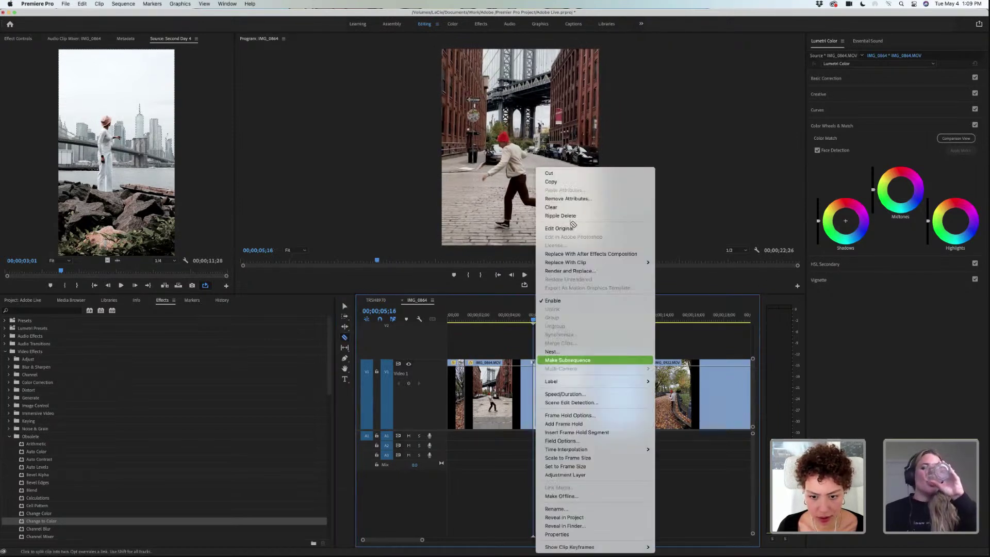
left_click(574, 216)
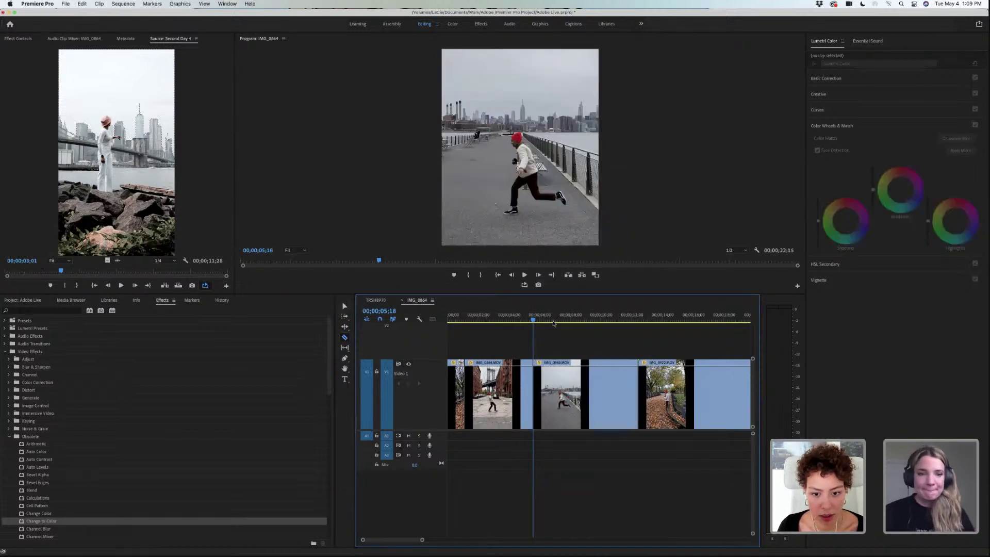
- Select IMG_0864.MOV and IMG_0948.MOV together and open Trim Edit on their new cut
left_click(344, 307)
left_click_drag(554, 343, 527, 382)
left_click(114, 5)
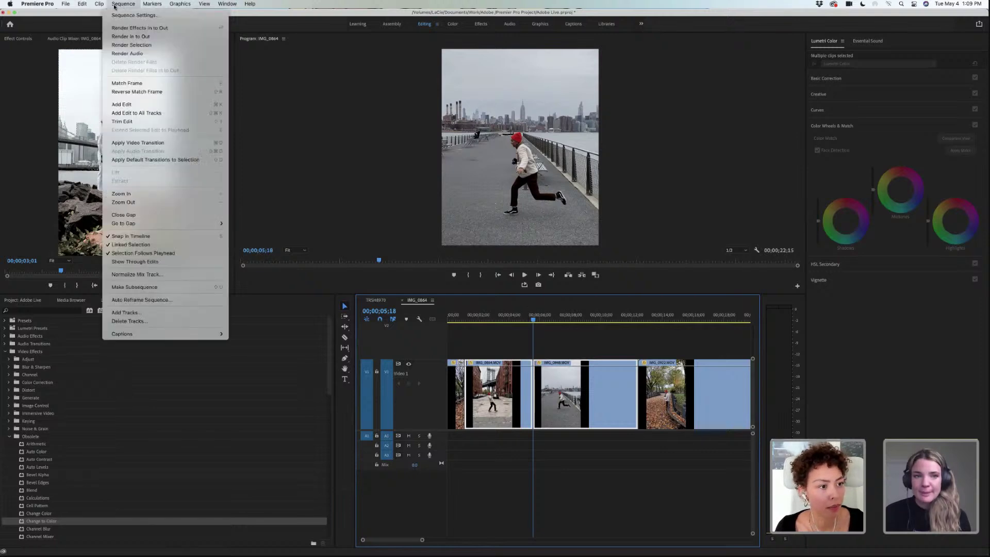
left_click(143, 122)
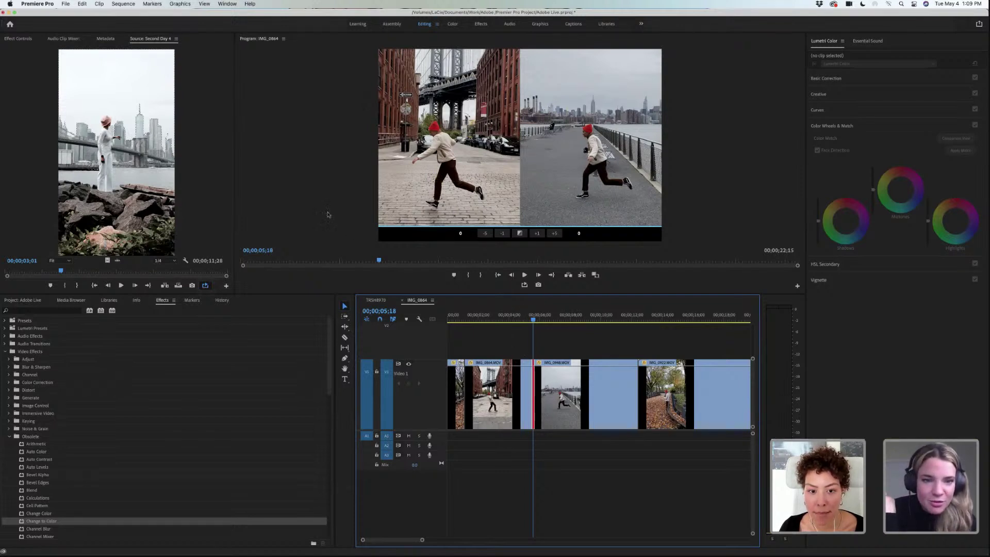
- Roll the cut back and forth in one- and five-frame increments to match the running poses, settling one frame later at 00;00;05;19
left_click(533, 235)
left_click(534, 235)
left_click(536, 234)
left_click(536, 233)
left_click(537, 234)
left_click(536, 233)
left_click(537, 233)
left_click(536, 233)
left_click(537, 234)
left_click(536, 233)
left_click(503, 233)
left_click(504, 234)
left_click(504, 233)
left_click(504, 234)
left_click(504, 234)
left_click(503, 234)
left_click(504, 233)
left_click(504, 234)
left_click(503, 234)
left_click(503, 234)
left_click(504, 233)
left_click(503, 233)
left_click(504, 234)
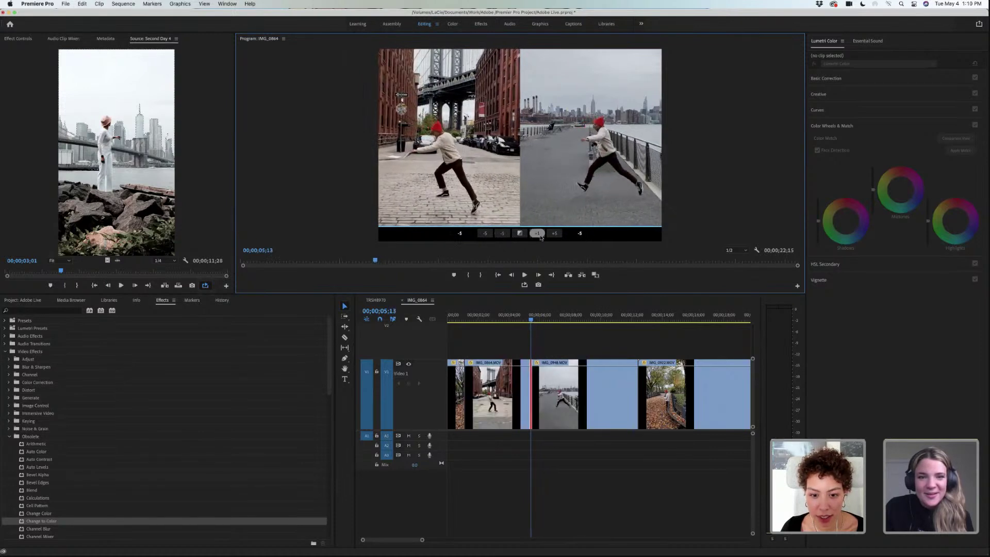
left_click(537, 233)
left_click(555, 233)
left_click(554, 233)
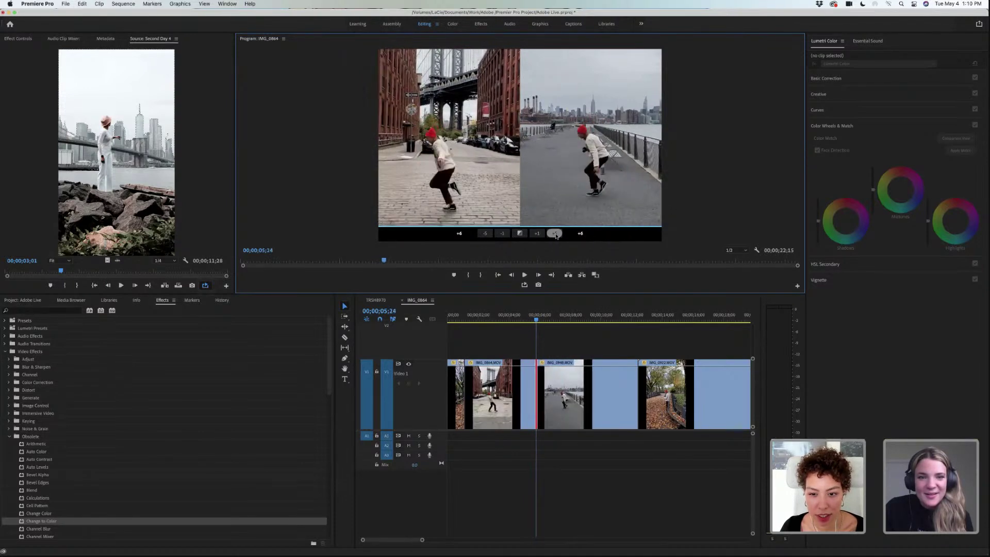
left_click(555, 234)
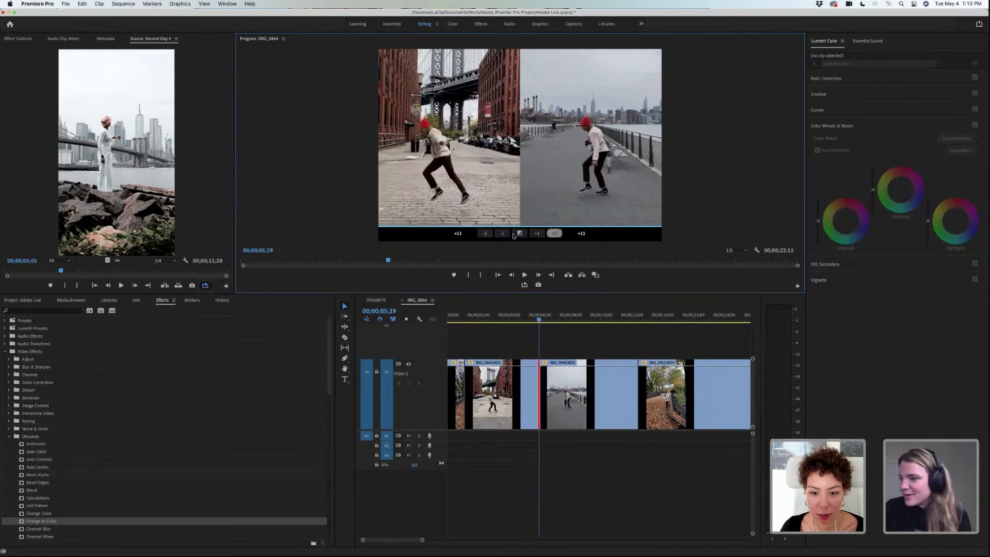
left_click(488, 234)
left_click(488, 234)
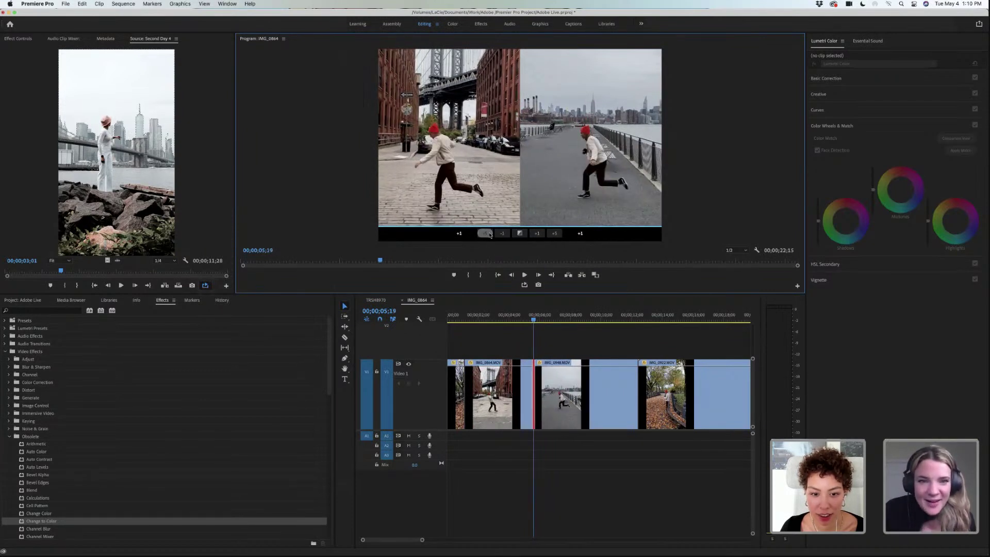
left_click(554, 234)
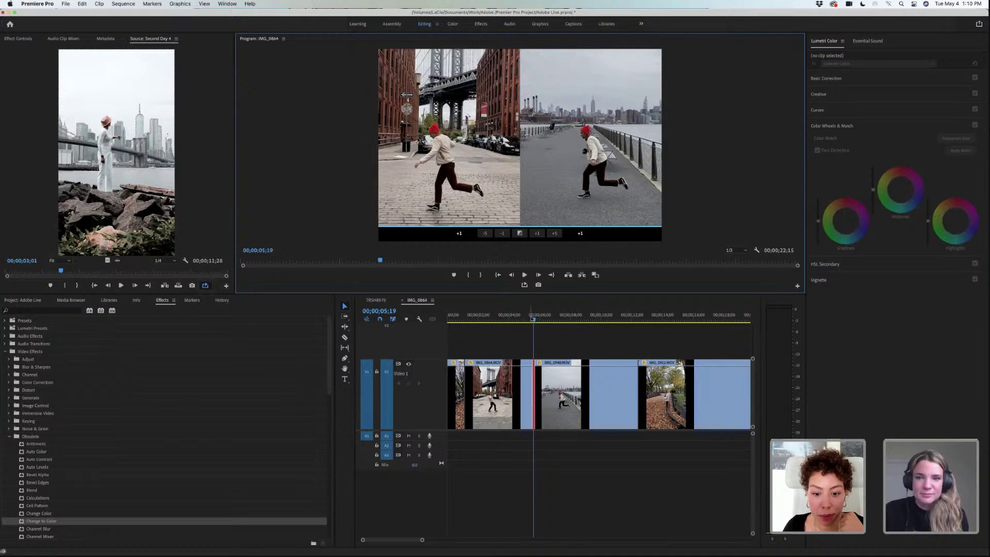
- Play IMG_0864.MOV from its start towards the cut and reopen Trim Edit on both clips to check the match
left_click_drag(532, 319, 468, 320)
key("space")
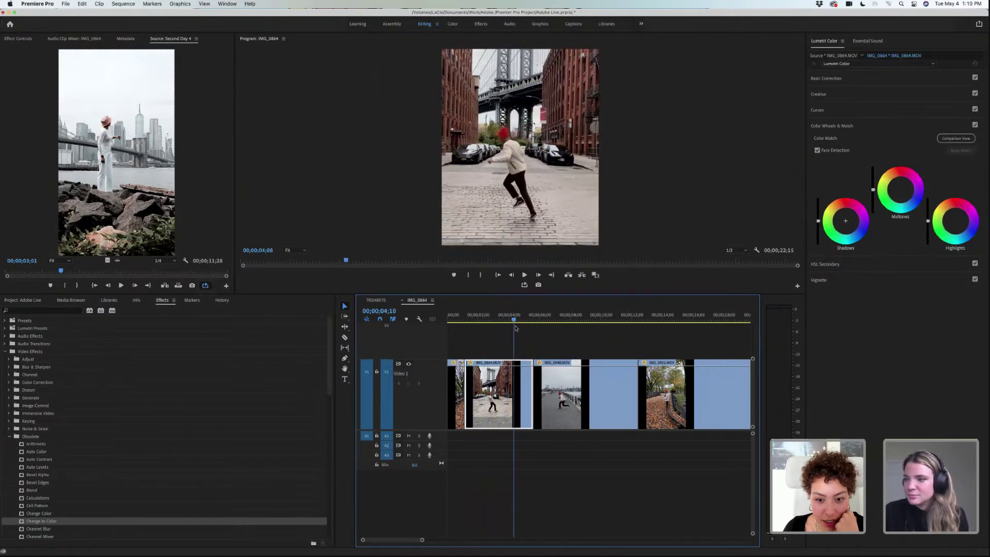
left_click_drag(523, 328, 544, 379)
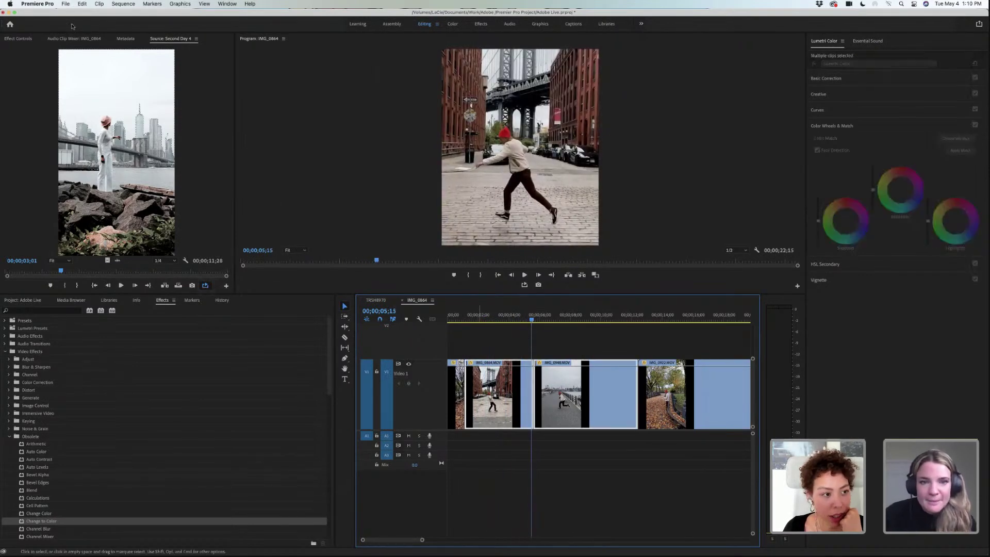
left_click(124, 4)
key("Return")
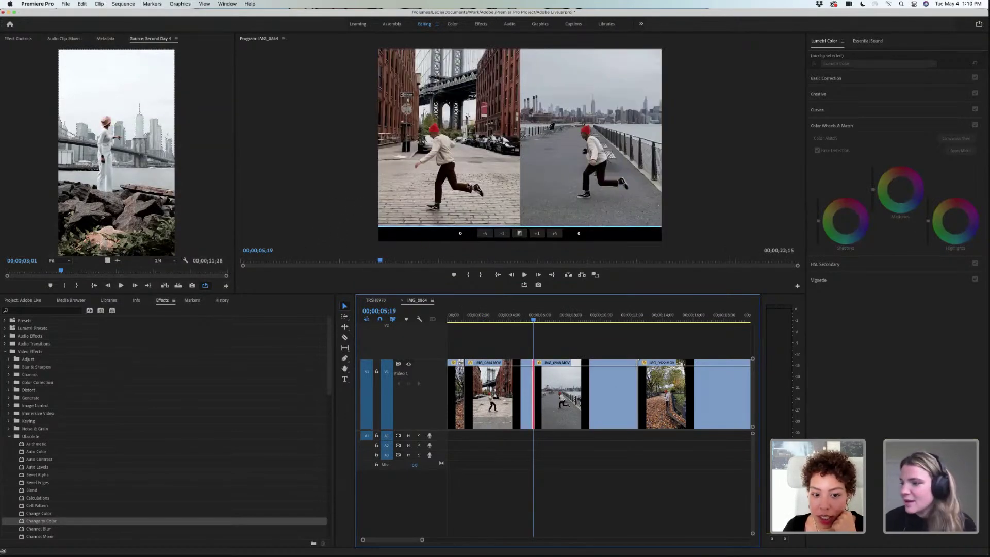
- Leave Trim Edit, show the clip's effect settings and scrub across the cut to compare position, scale and running poses
left_click(532, 321)
left_click(27, 39)
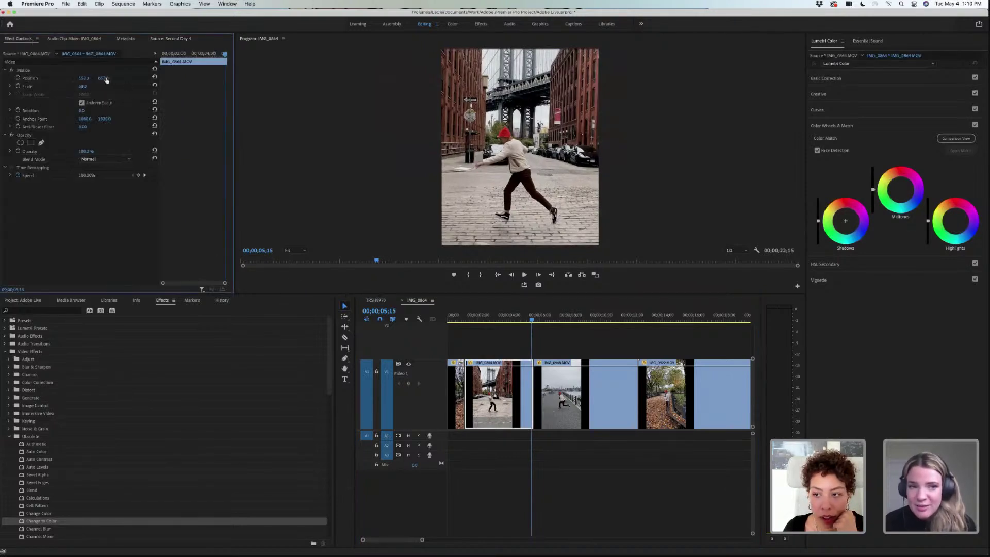
left_click(535, 320)
left_click_drag(535, 321, 537, 323)
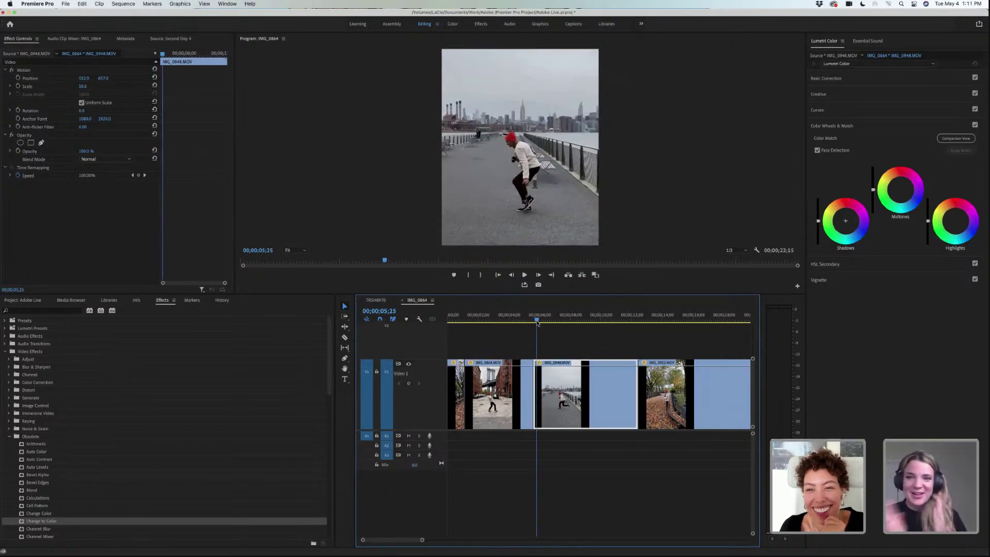
left_click_drag(538, 322, 533, 324)
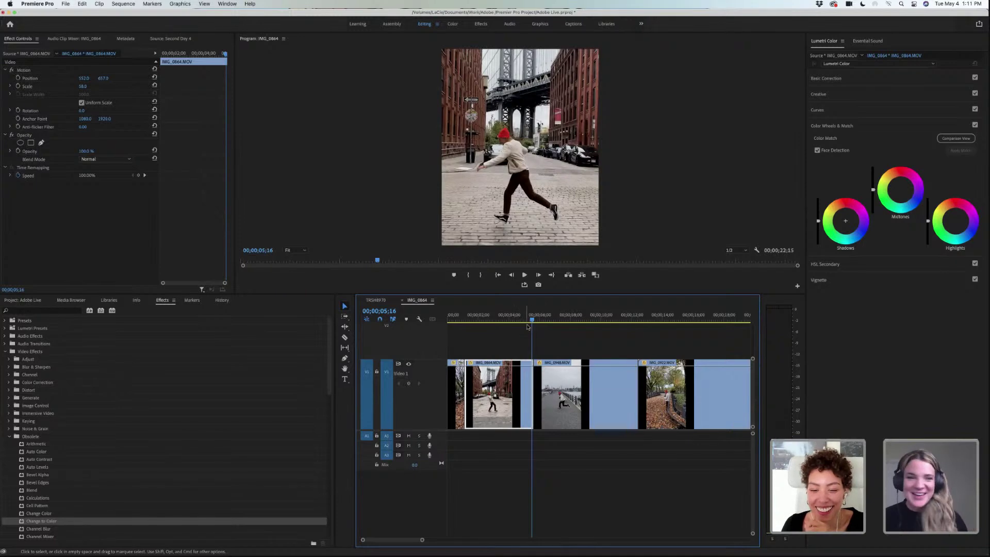
left_click_drag(533, 321, 530, 322)
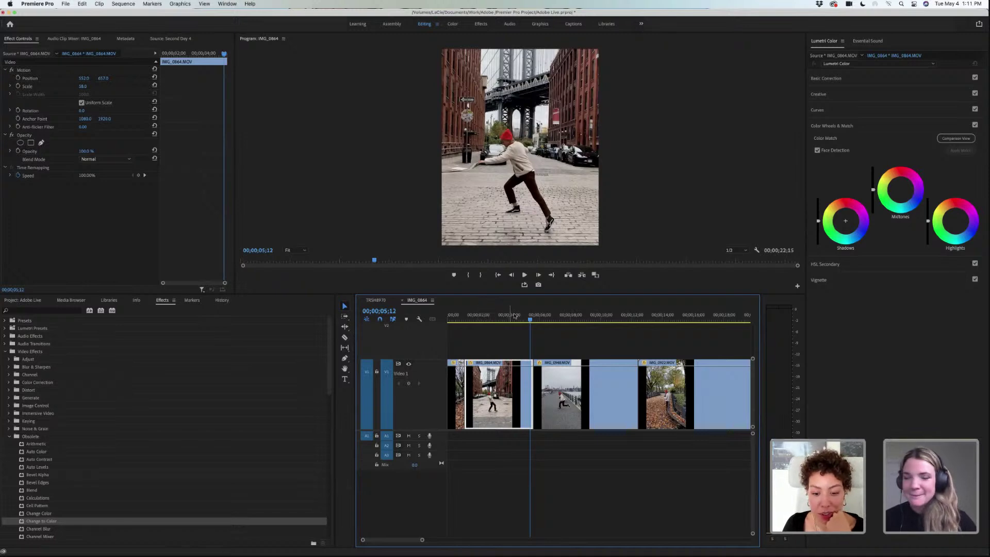
left_click_drag(532, 321, 529, 321)
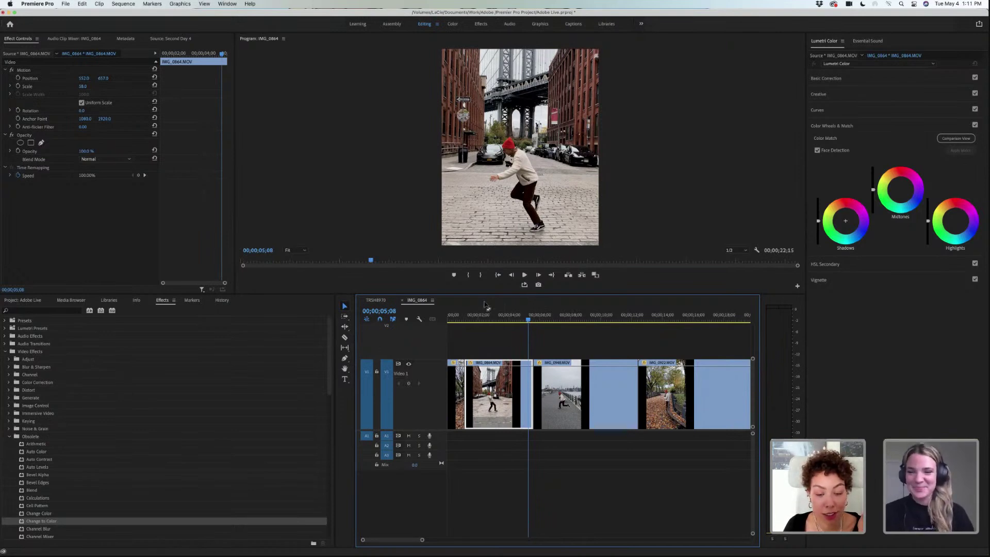
- Select both clips around the cut and view them side by side in Trim Edit to compare the runner's framing
left_click_drag(526, 321, 542, 386)
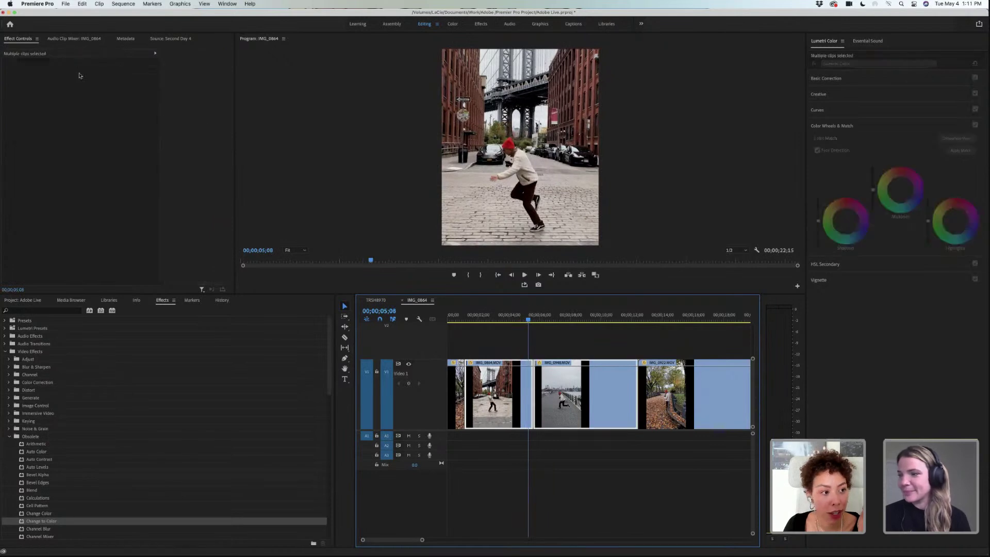
left_click(122, 4)
left_click(129, 121)
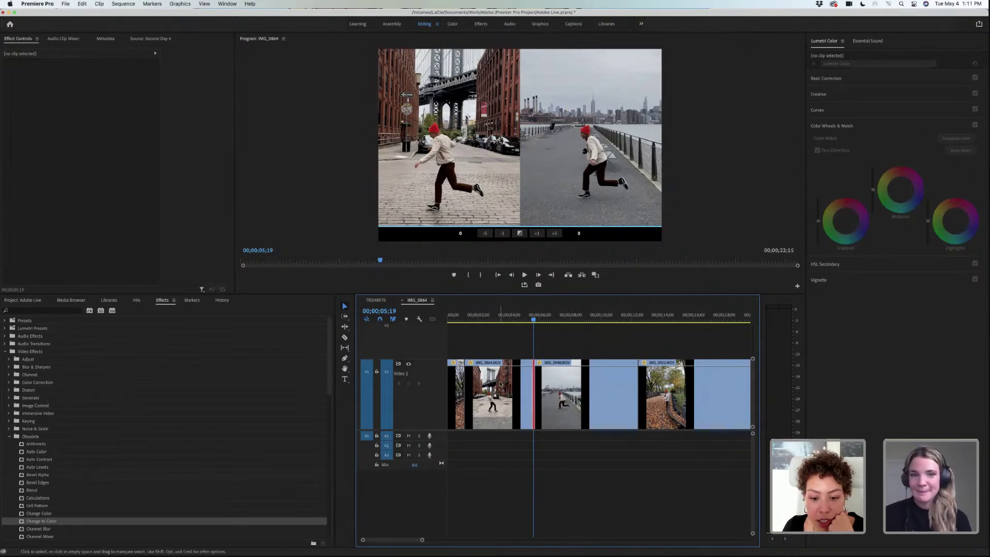
- Raise IMG_0864.MOV in the frame to a vertical position of about 616 and set its scale to 57
left_click(501, 384)
key("shift+Left")
key("shift+Left")
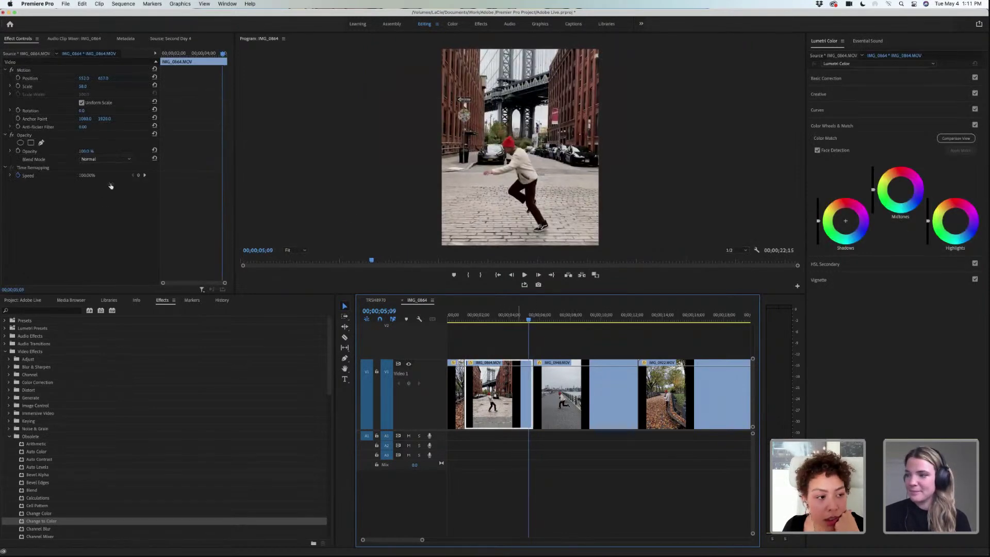
left_click(104, 79)
left_click_drag(104, 79, 82, 79)
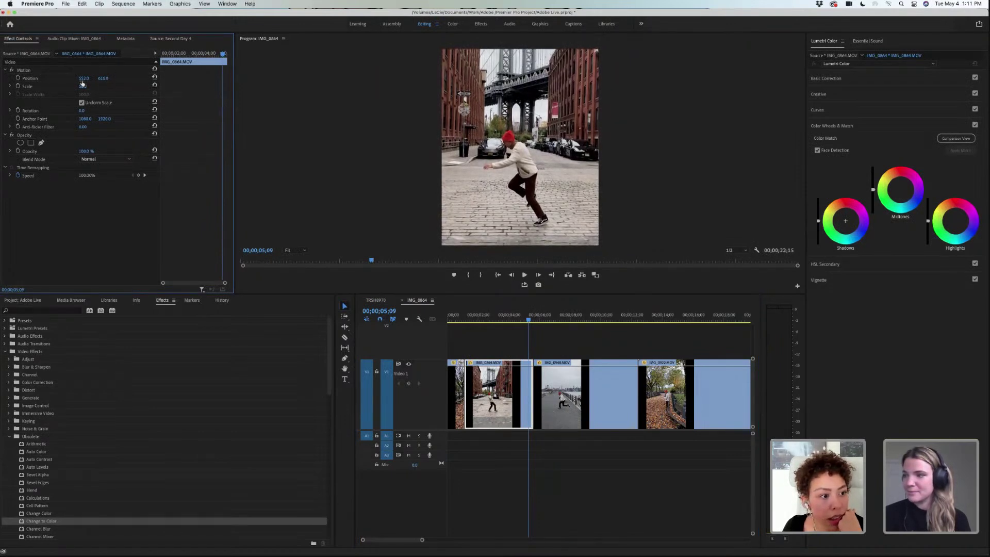
left_click(87, 85)
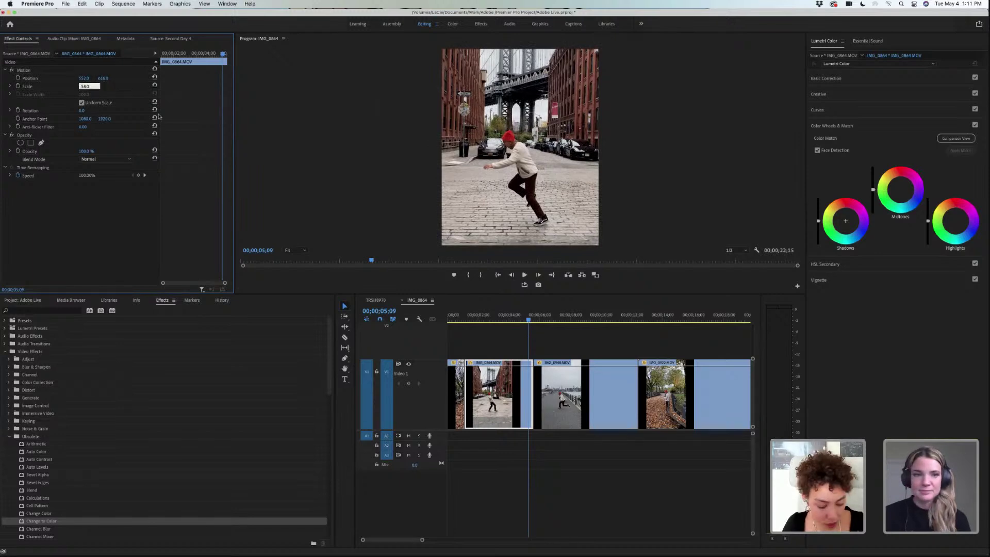
key("Return")
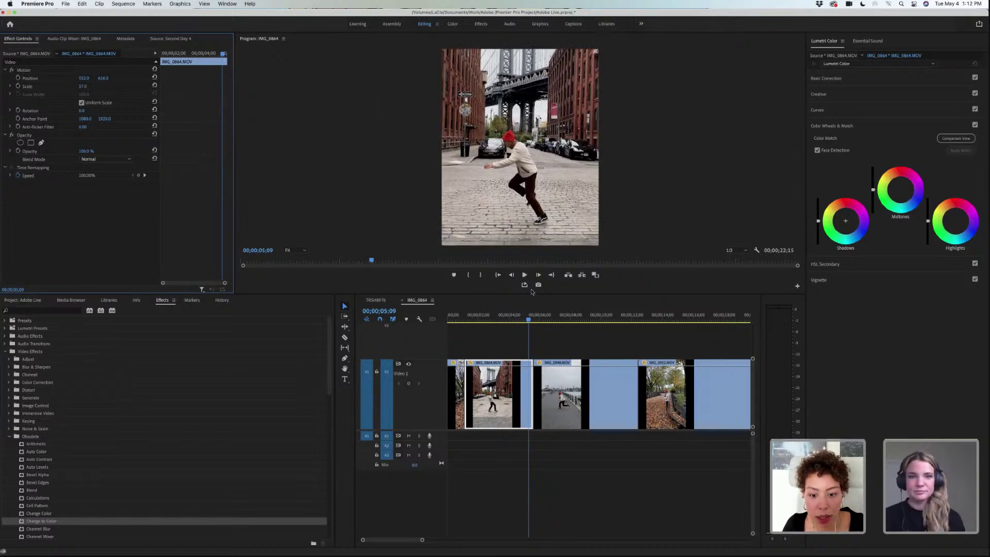
- Reopen Trim Edit on IMG_0864.MOV and IMG_0948.MOV to compare the reframed runner with the adjoining frame
left_click(531, 320)
key("super+a")
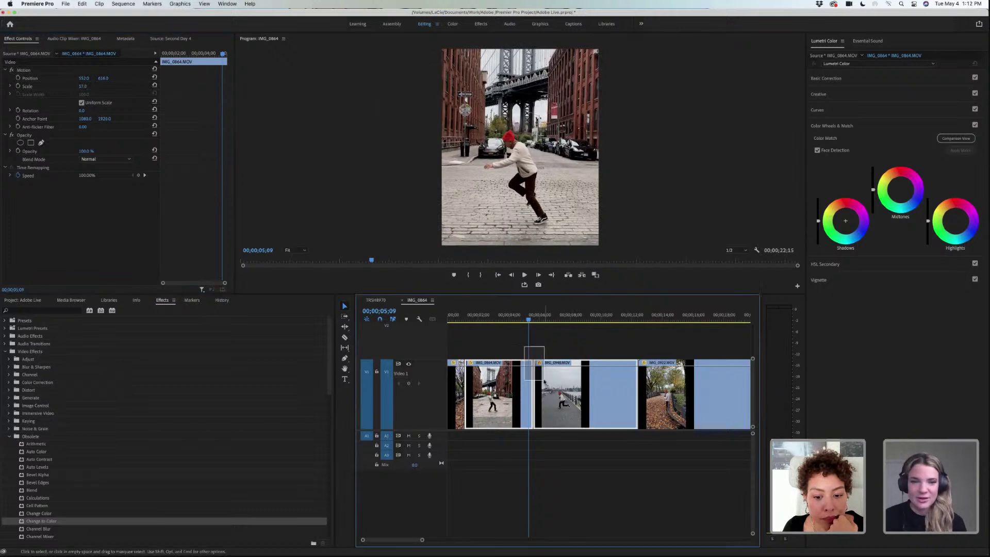
left_click(98, 4)
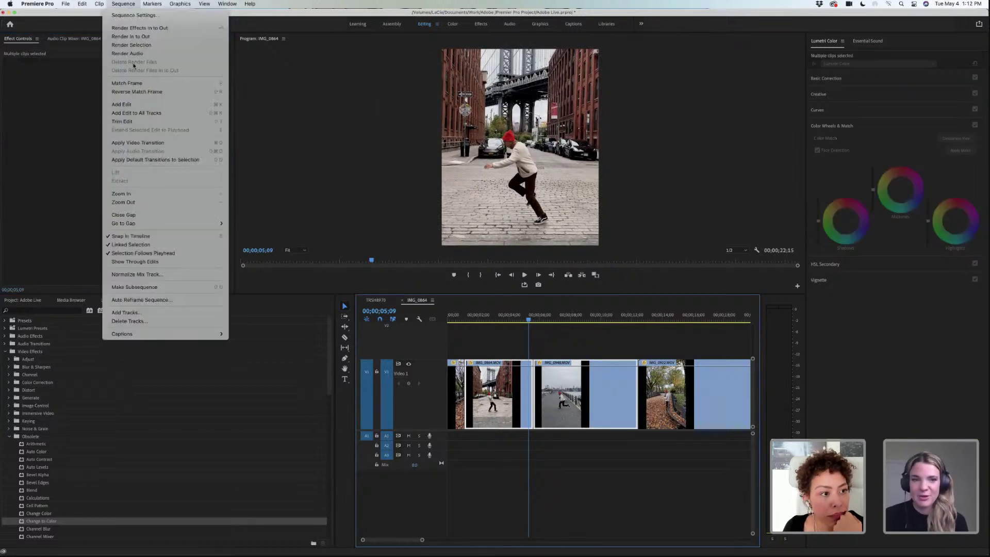
left_click(154, 120)
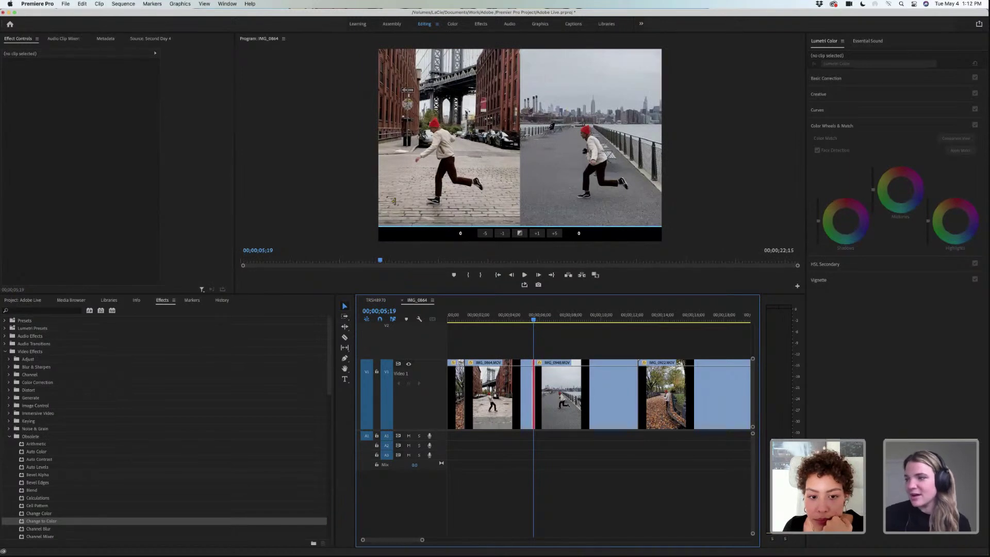
- Loop playback around the cut in Trim Edit to review the transition, and exit the trim view
left_click(527, 289)
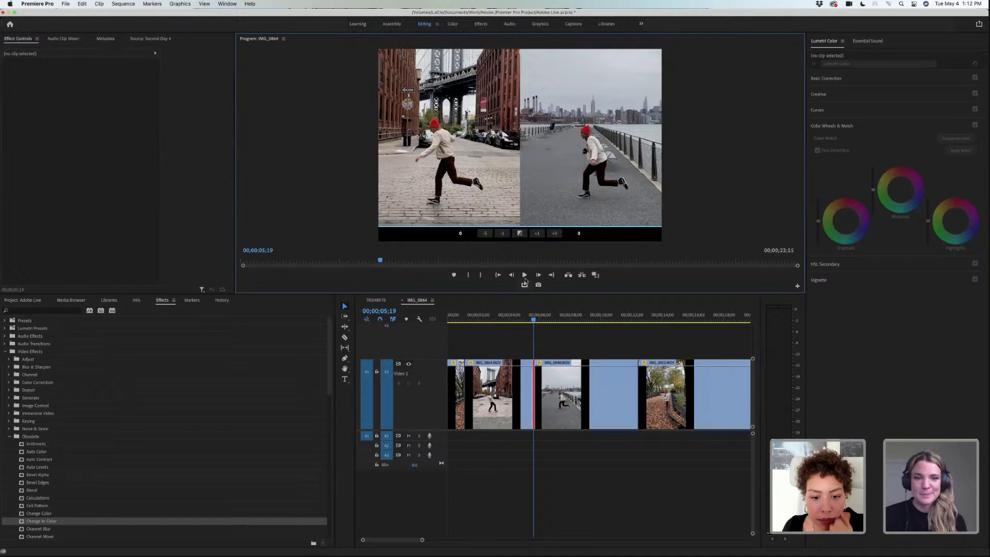
left_click(524, 274)
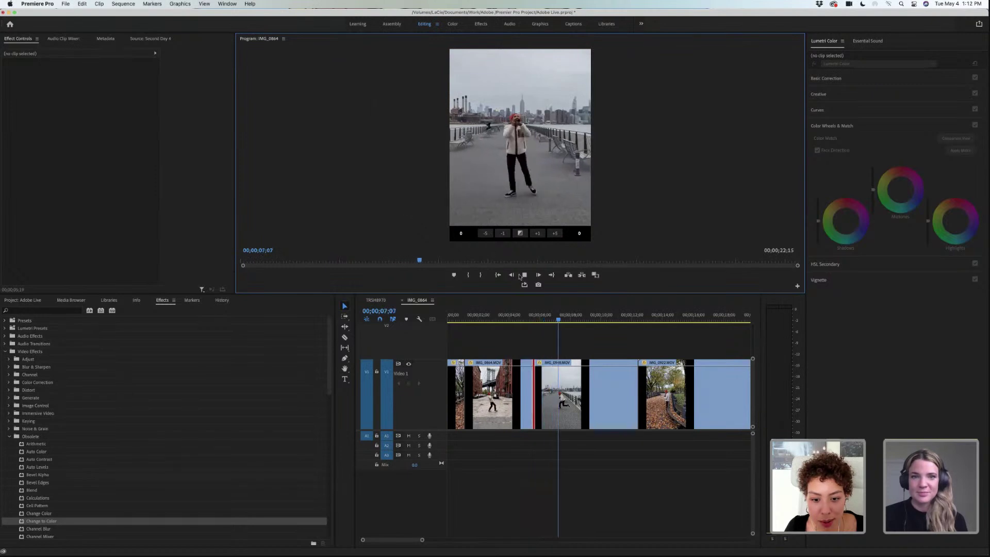
left_click(522, 275)
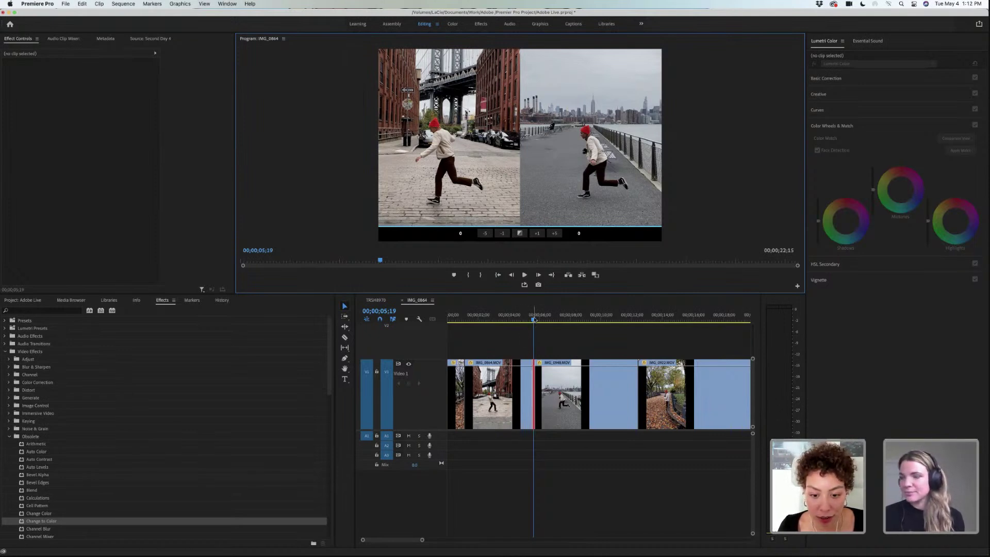
key("space")
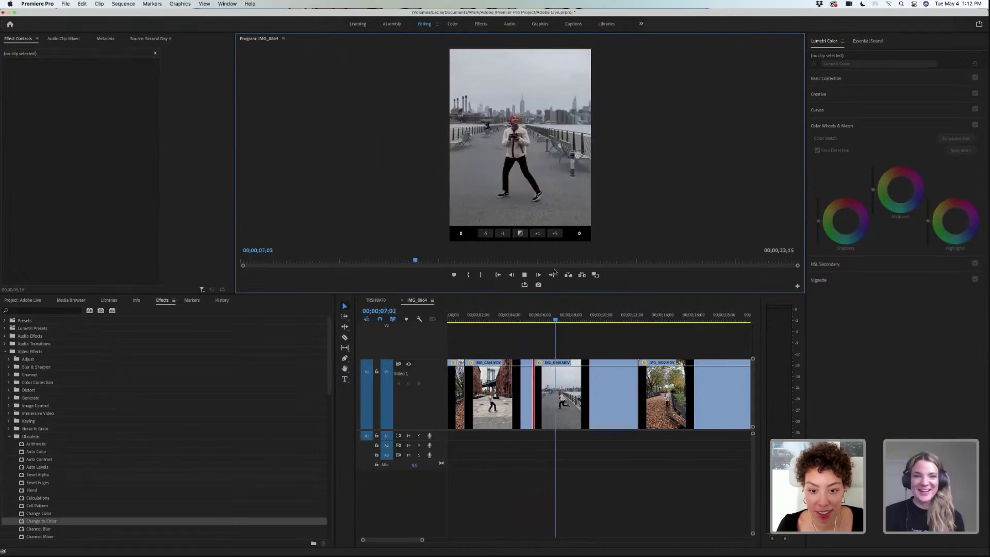
left_click(525, 276)
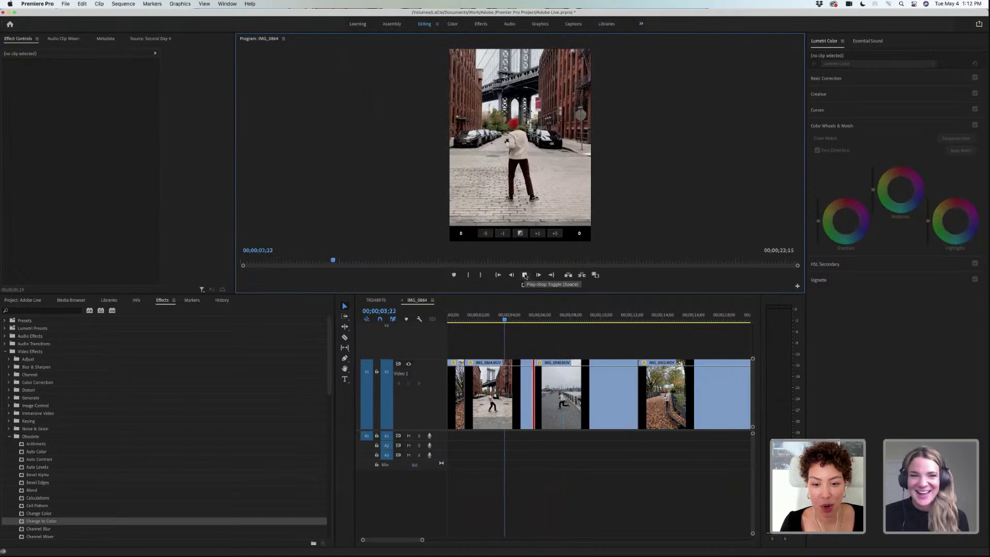
left_click(523, 277)
left_click(571, 348)
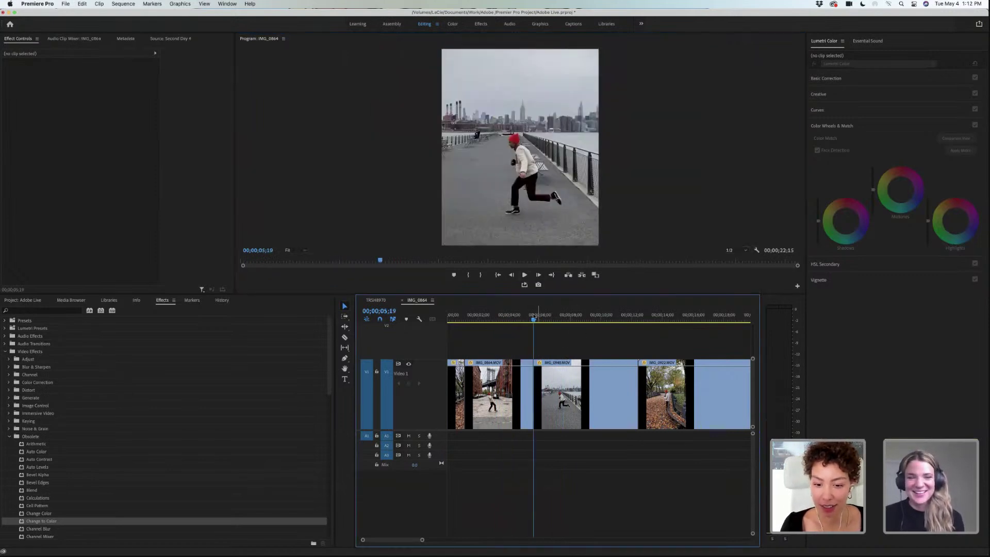
- Find the end of the walking pose in IMG_0948.MOV, split the clip at 00;00;10;06 and ripple delete the rest
left_click_drag(534, 320, 598, 325)
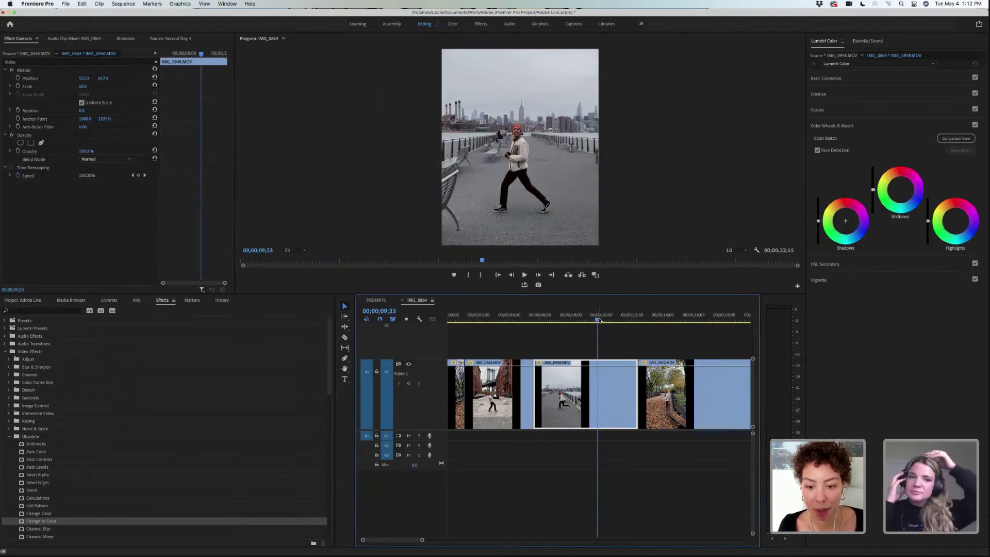
left_click_drag(600, 321, 596, 318)
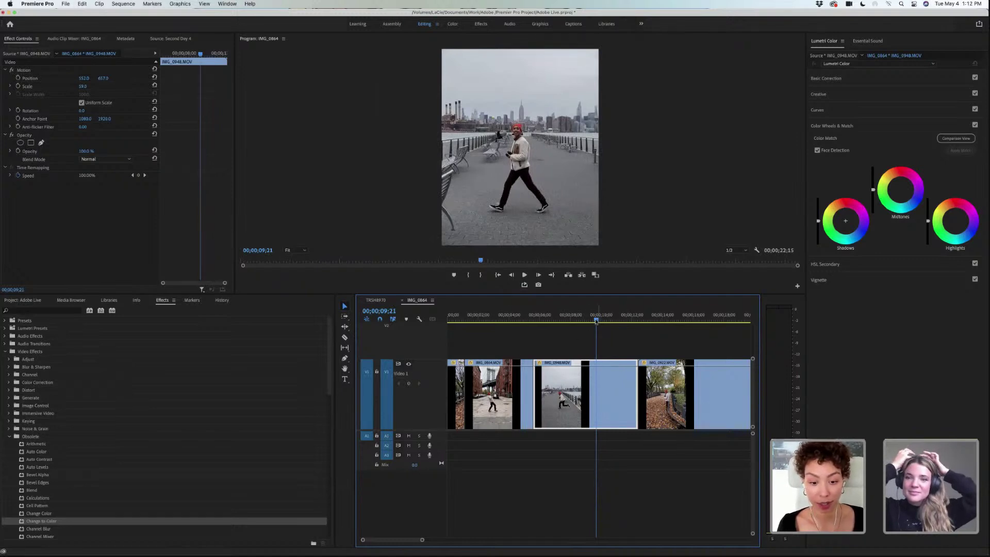
left_click(345, 338)
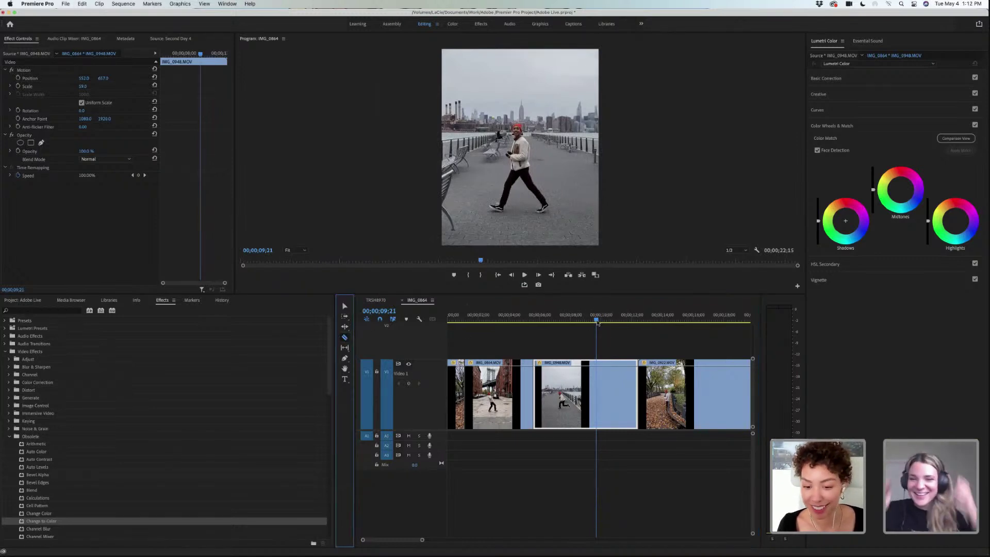
left_click(598, 321)
left_click_drag(598, 323, 602, 322)
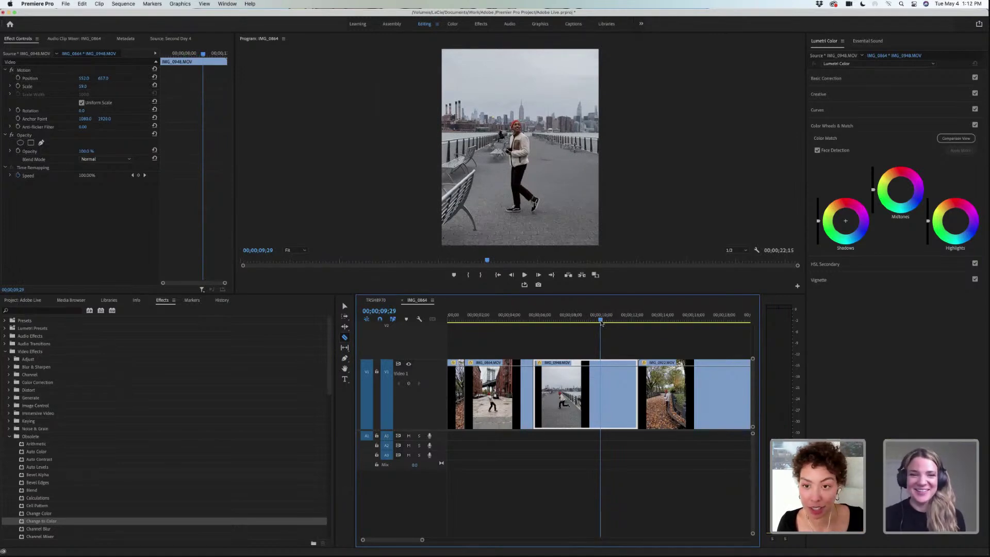
mouse_move(602, 322)
left_mouse_down()
mouse_move(613, 323)
mouse_move(604, 322)
left_mouse_up()
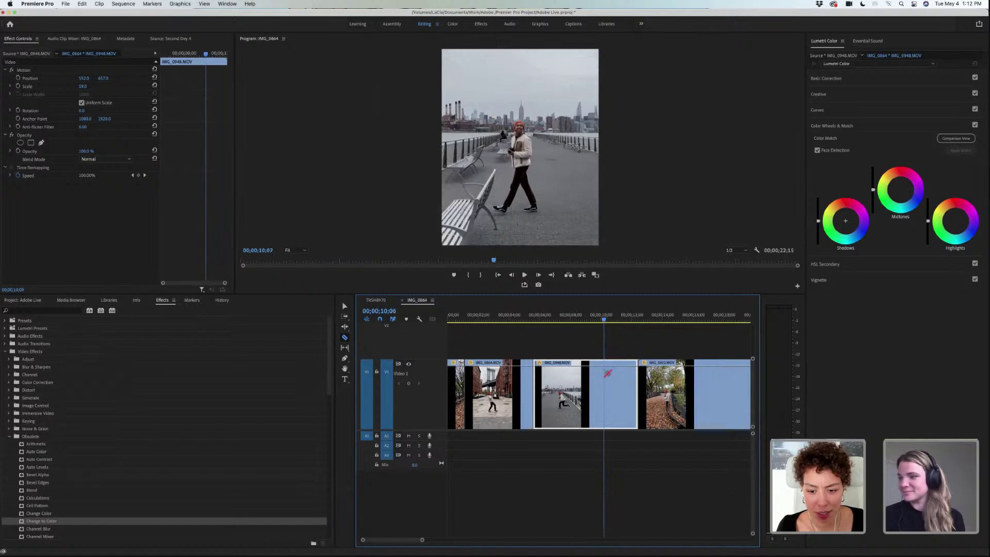
left_click(606, 376)
right_click(624, 376)
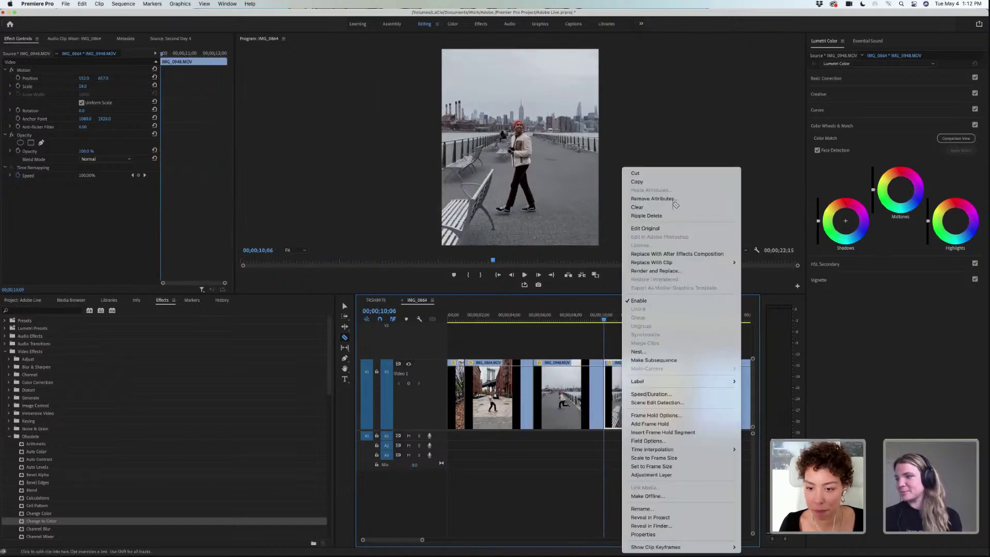
left_click(623, 342)
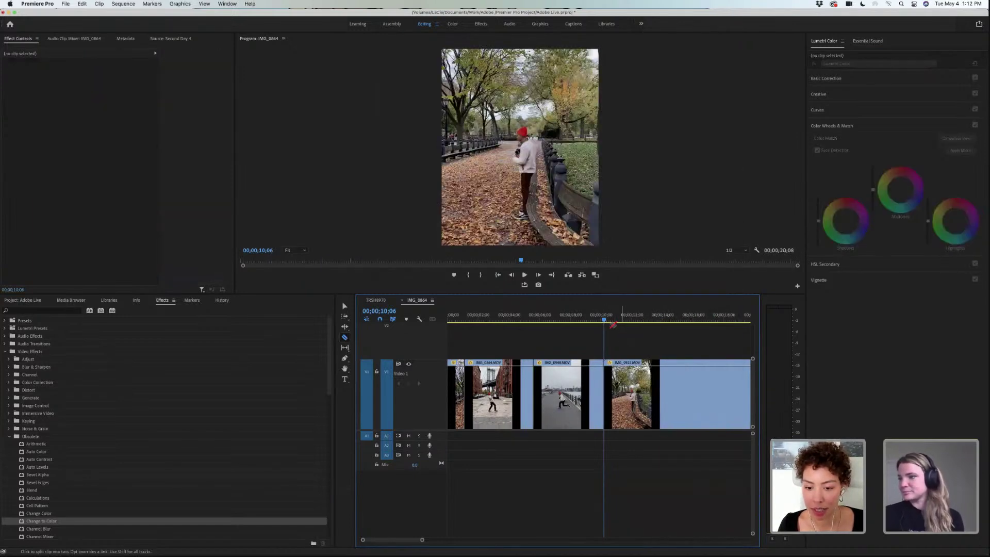
- Cut the last clip, IMG_0922.MOV, at 00;00;13;20 in the timeline and ripple delete the part after the cut
left_click_drag(607, 321, 705, 324)
left_click_drag(422, 540, 429, 540)
left_click_drag(654, 321, 655, 322)
left_click(658, 372)
right_click(640, 374)
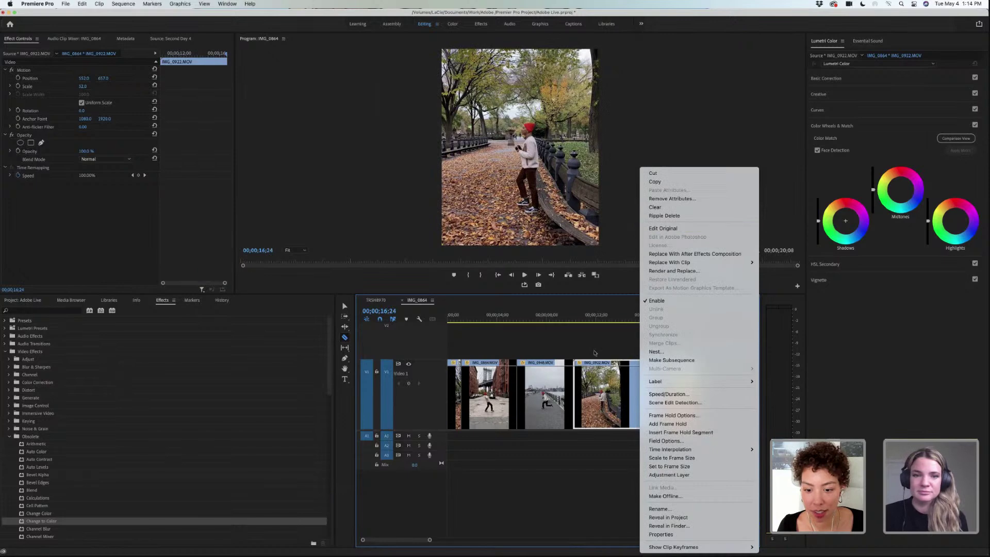
left_click(600, 350)
right_click(601, 385)
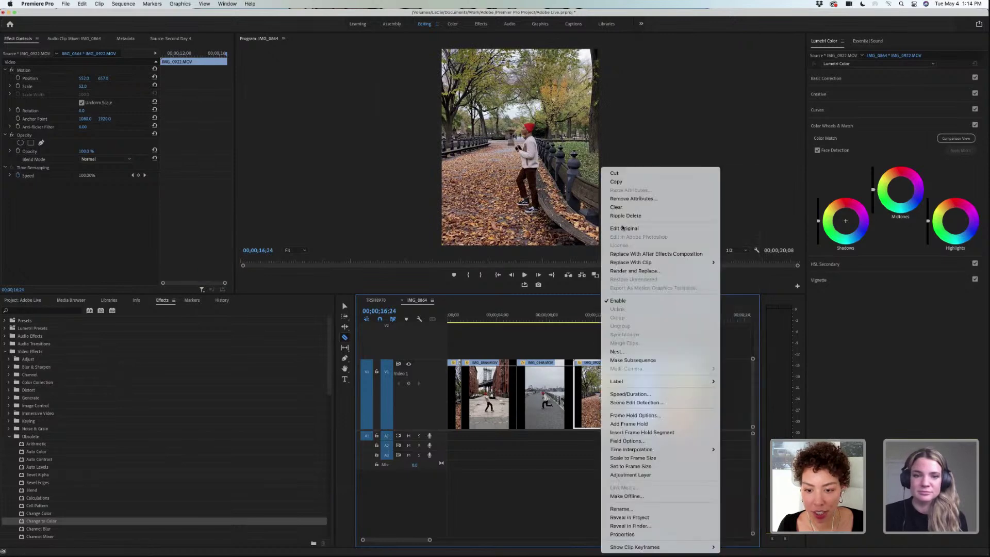
left_click(625, 216)
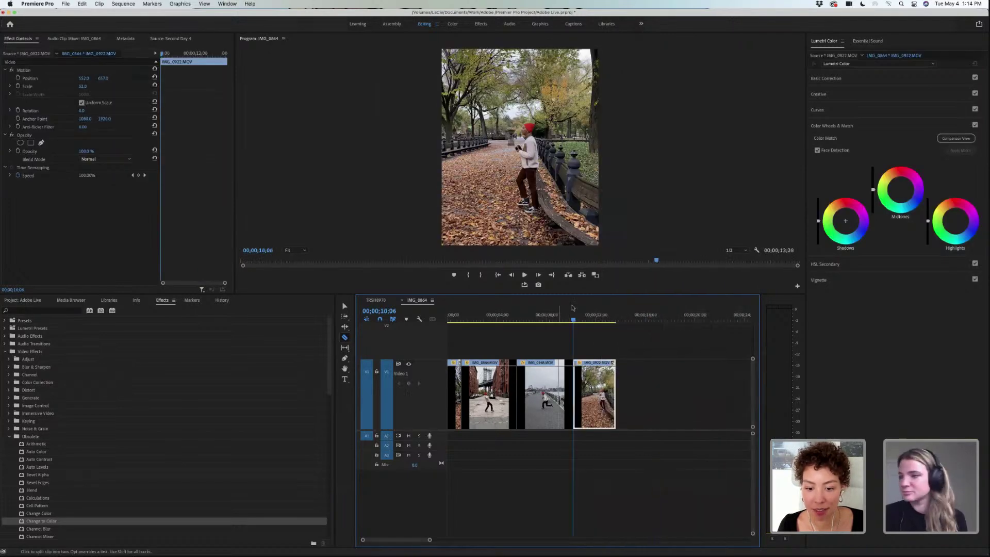
- Start Trim Edit on the cut between the IMG_0948.MOV and IMG_0922.MOV clips, and save the project
key("Left")
key("Left")
key("Left")
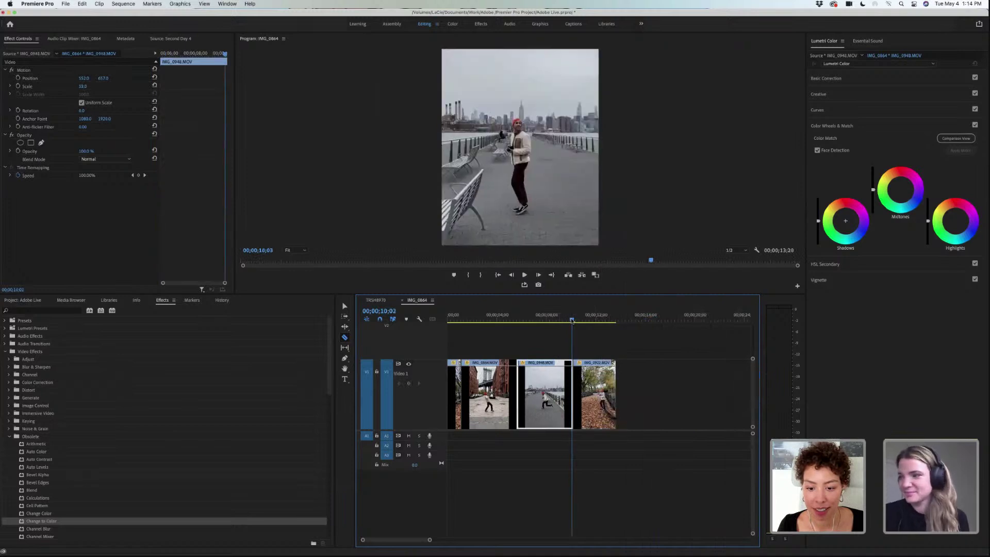
key("v")
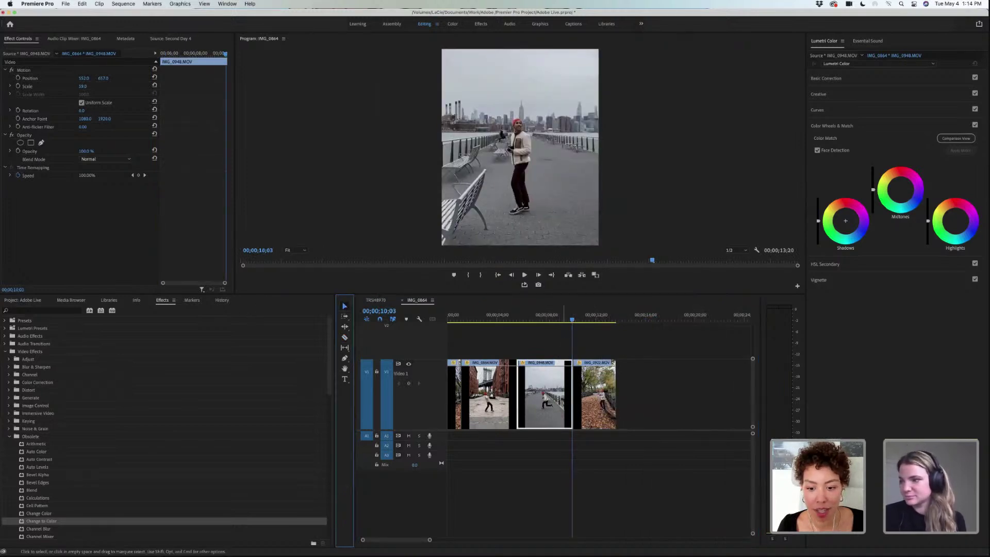
key("super+a")
left_click(123, 4)
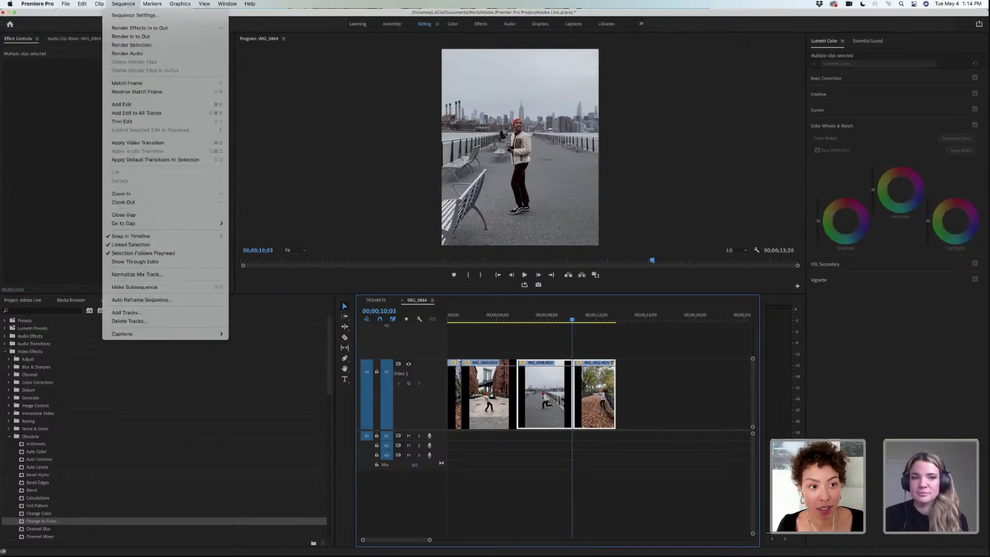
key("super+shift+slash")
type("trim edit")
left_click(129, 7)
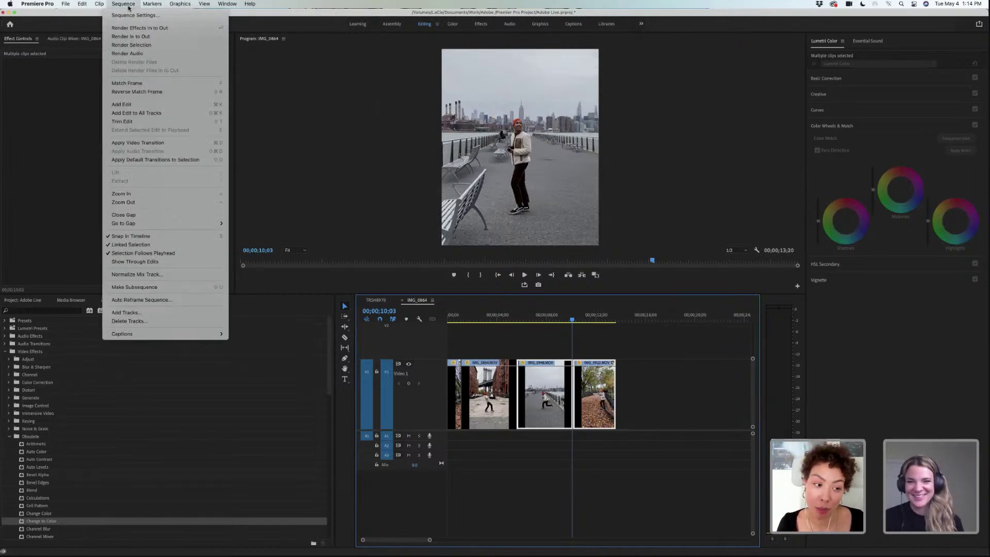
left_click(149, 122)
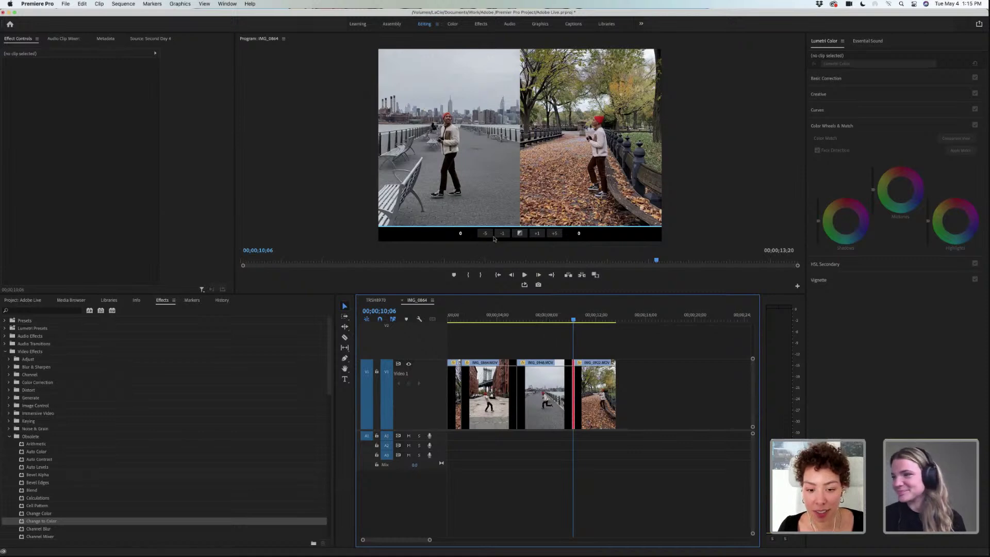
key("super+s")
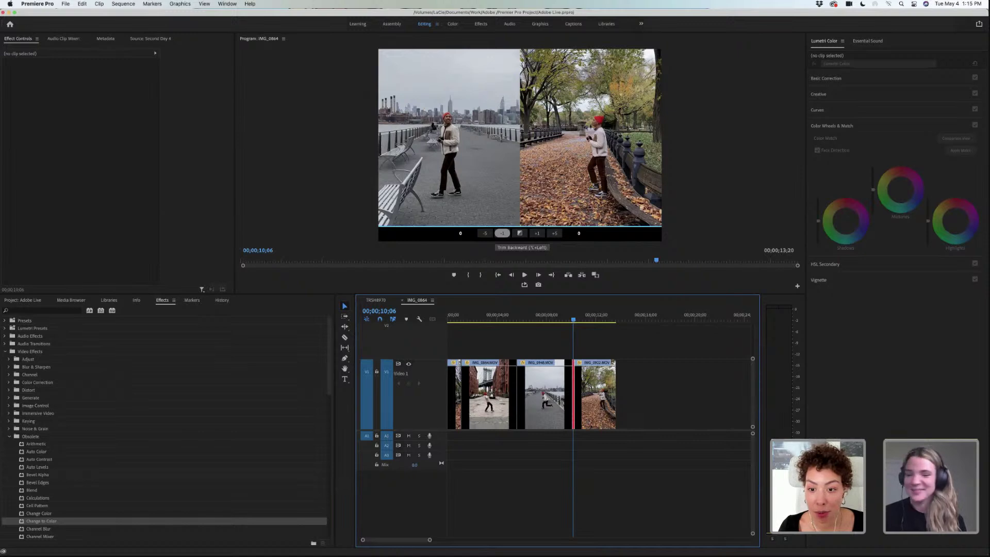
- Roll the cut between IMG_0948.MOV and IMG_0922.MOV nine frames earlier
left_click(499, 236)
left_click(499, 236)
left_click(499, 236)
left_click(498, 237)
left_click(485, 234)
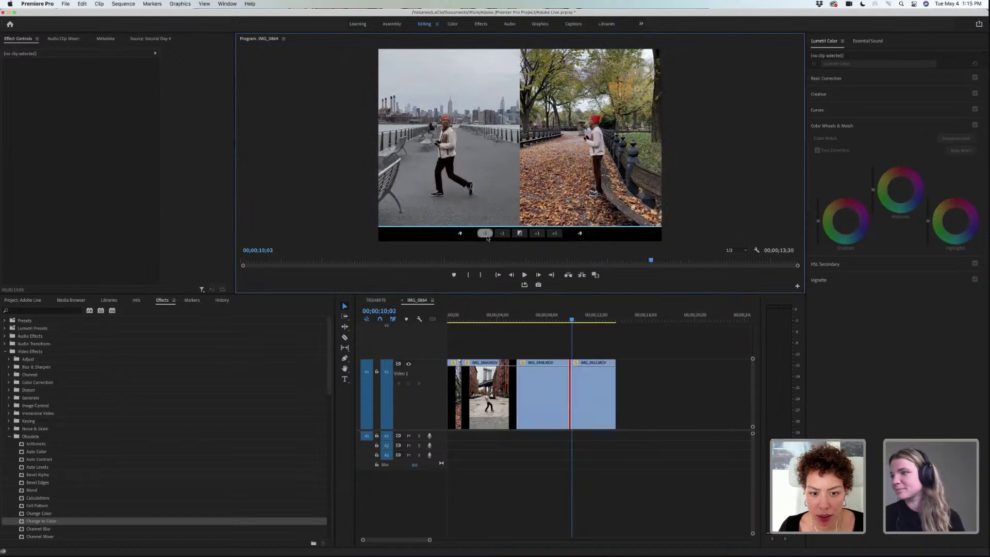
- Roll the cut between the two clips forward, frame by frame, to a net shift of +2 frames
left_click(536, 235)
left_click(536, 235)
left_click(536, 235)
left_click(537, 235)
left_click(537, 235)
left_click(537, 235)
left_click(536, 235)
left_click(537, 235)
left_click(536, 234)
left_click(536, 235)
left_click(536, 235)
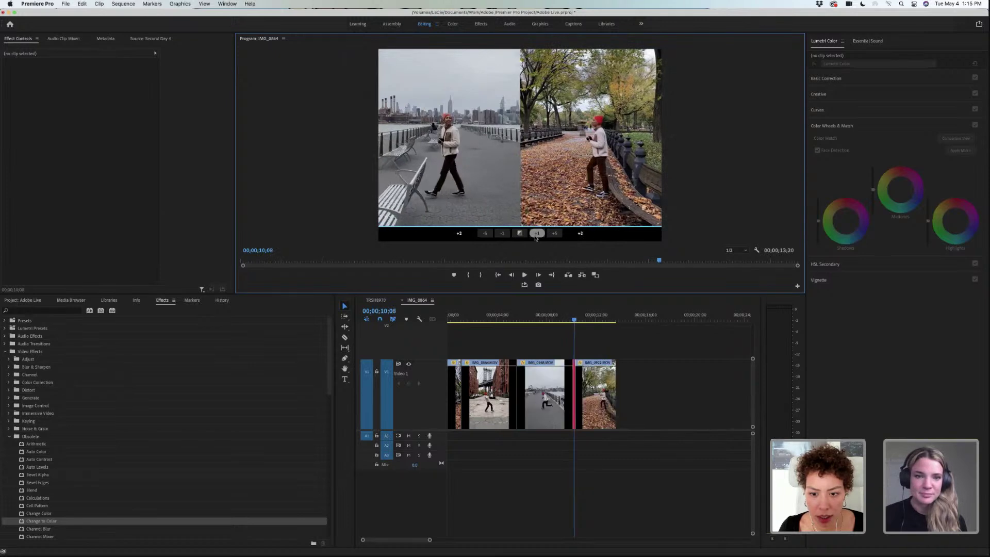
left_click(536, 237)
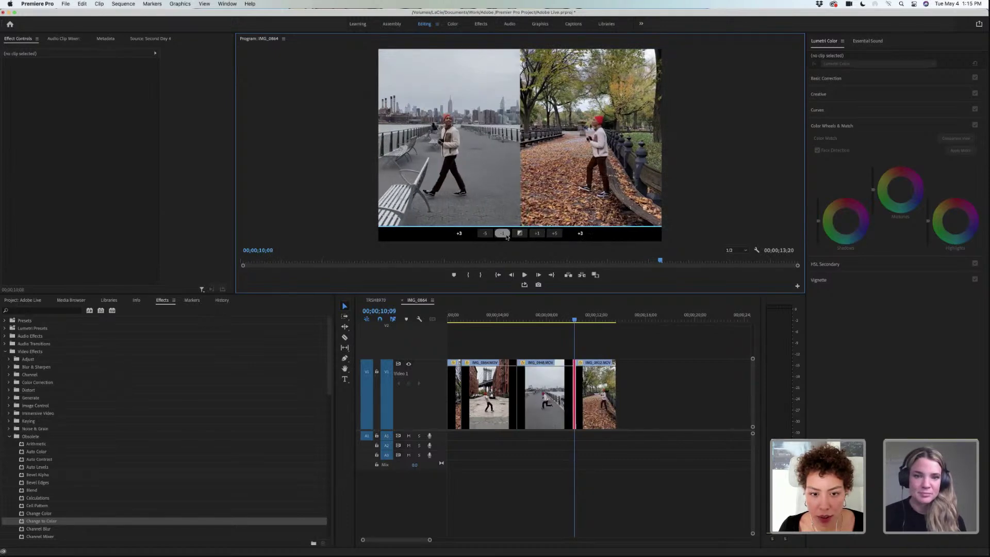
left_click(506, 235)
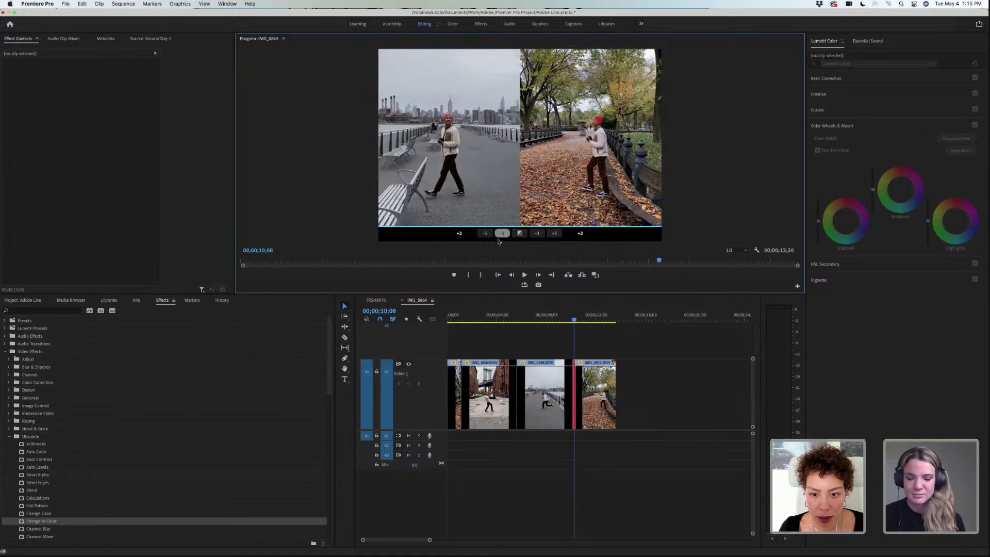
- Cut the IMG_0948.MOV clip at 00;00;09;27 and ripple delete its short tail
left_click(574, 321)
left_click_drag(575, 320, 571, 321)
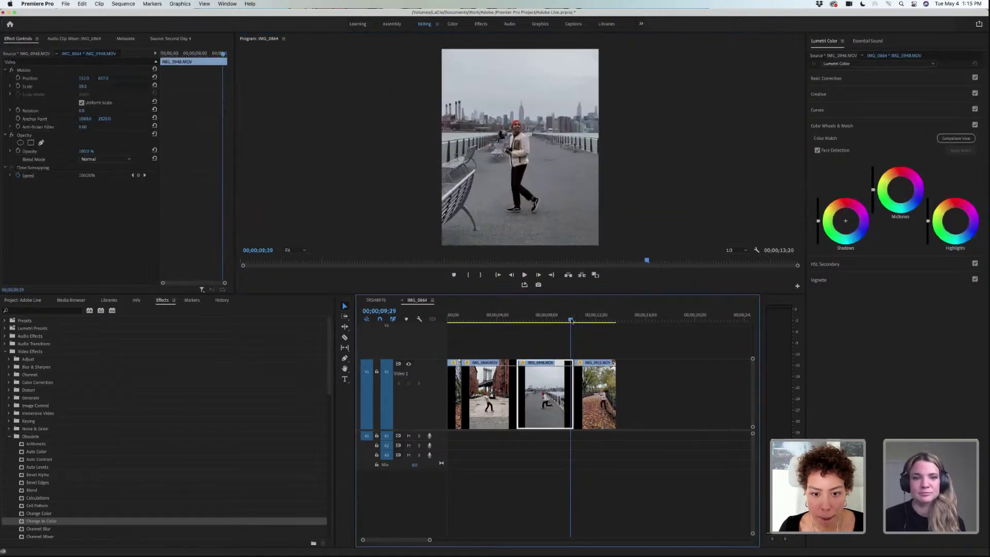
key("c")
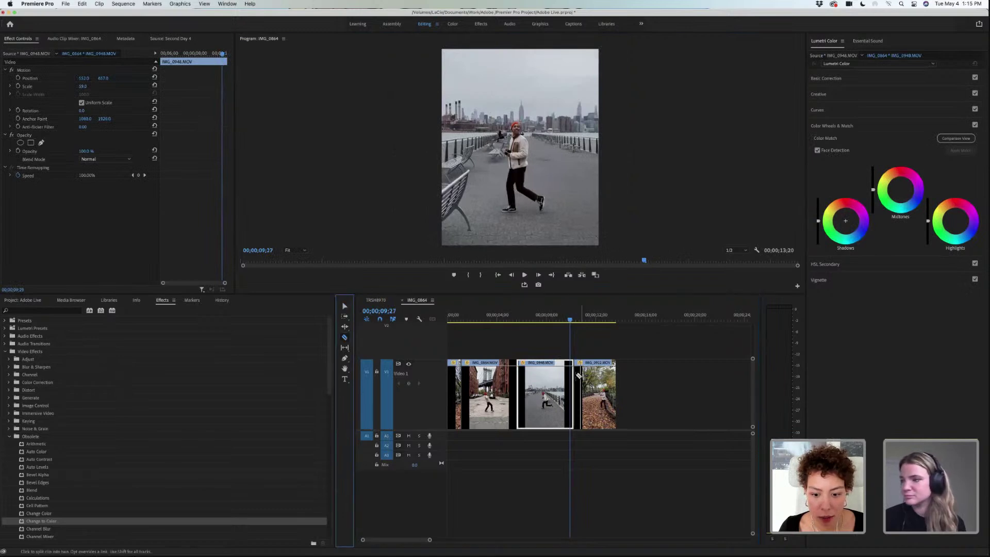
left_click(572, 373)
right_click(573, 373)
left_click(596, 216)
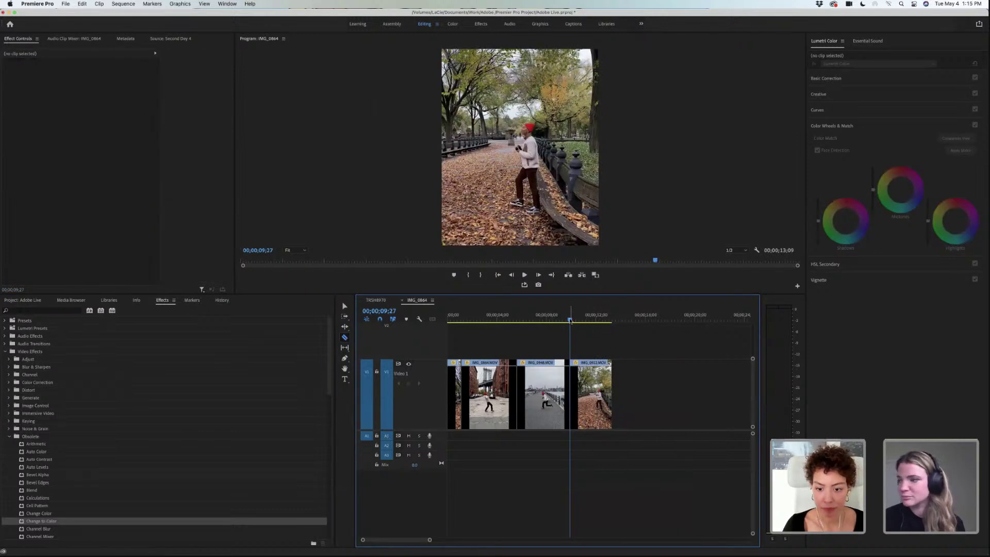
- Shorten IMG_0948.MOV further by cutting it at 00;00;09;22 and ripple deleting the remaining end piece
left_click(570, 320)
left_click_drag(570, 321, 568, 321)
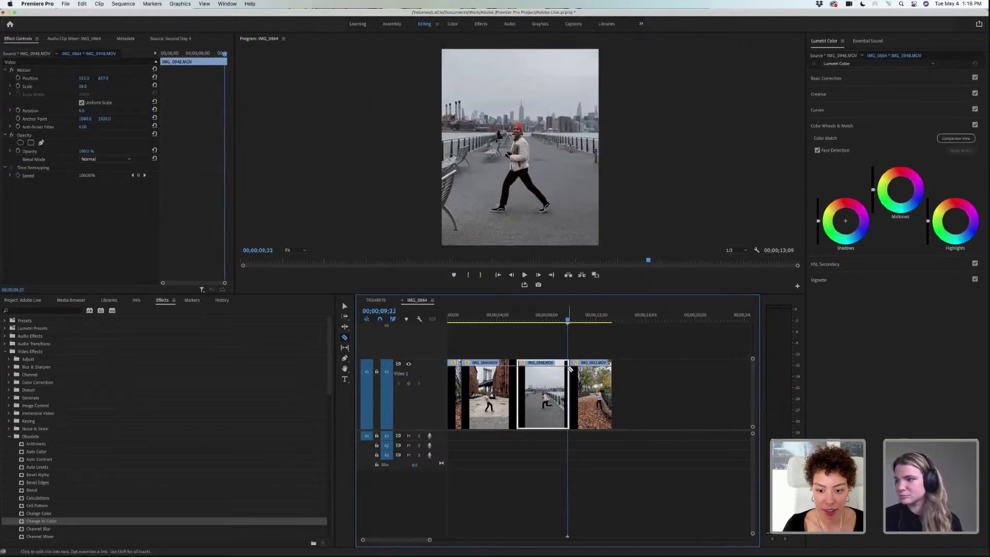
left_click(571, 369)
right_click(569, 369)
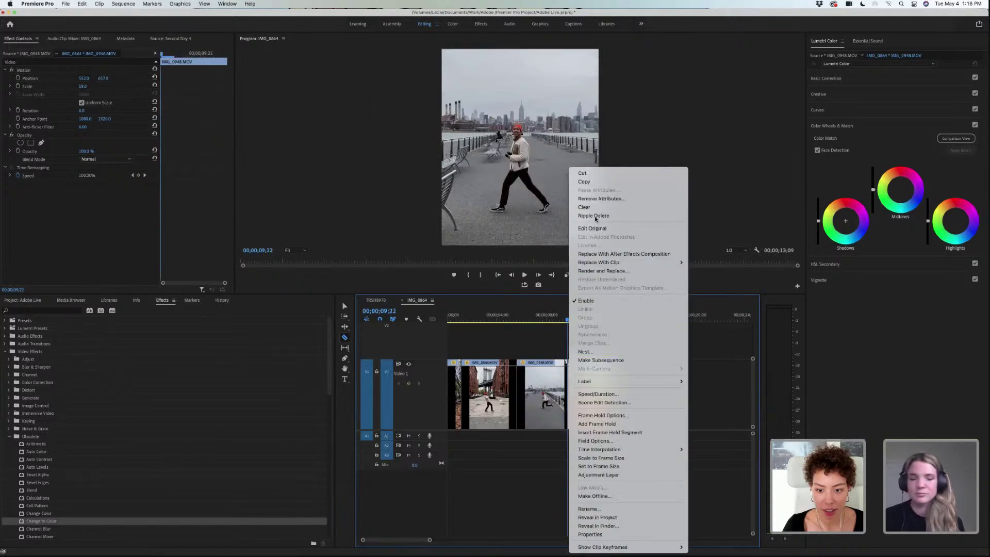
left_click(596, 216)
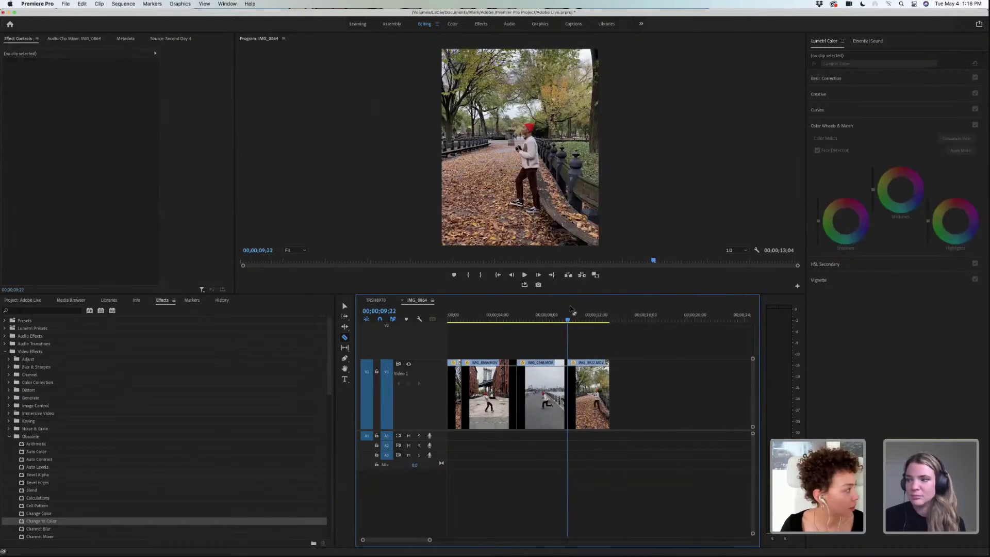
- Cut IMG_0922.MOV at 00;00;10;00 and ripple delete the short piece before the cut
left_click_drag(570, 321, 571, 321)
left_click(572, 365)
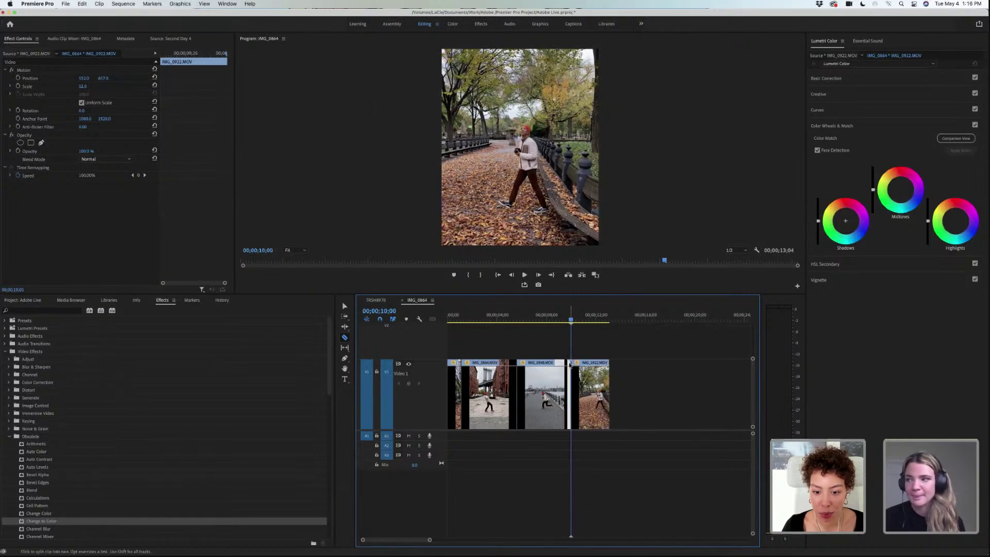
right_click(570, 392)
left_click(593, 227)
- Select IMG_0948.MOV and IMG_0922.MOV and compare their adjoining frames at the cut in Trim Edit
left_click(569, 320)
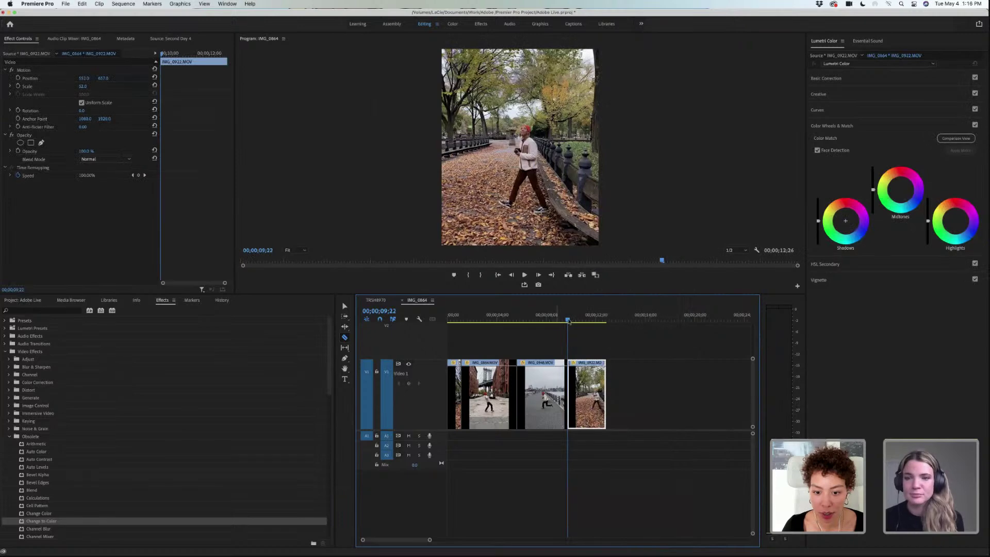
left_click_drag(568, 320, 566, 322)
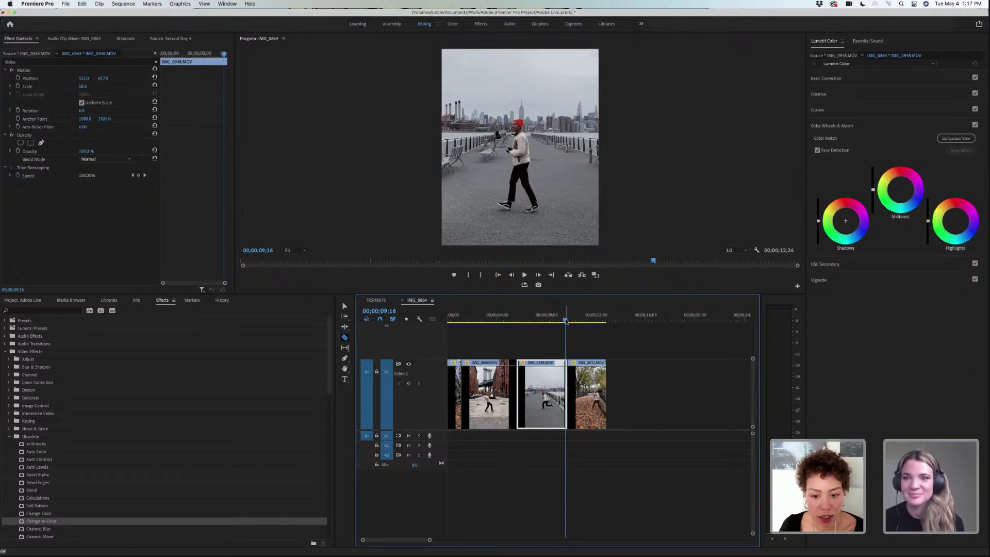
left_click_drag(567, 321, 567, 322)
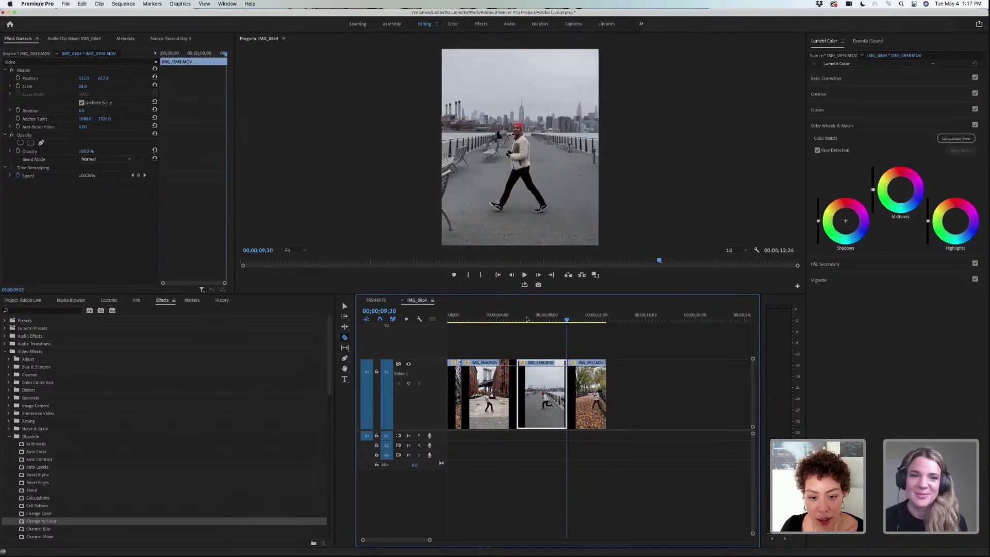
key("Right")
left_click(344, 307)
left_click_drag(556, 343, 574, 389)
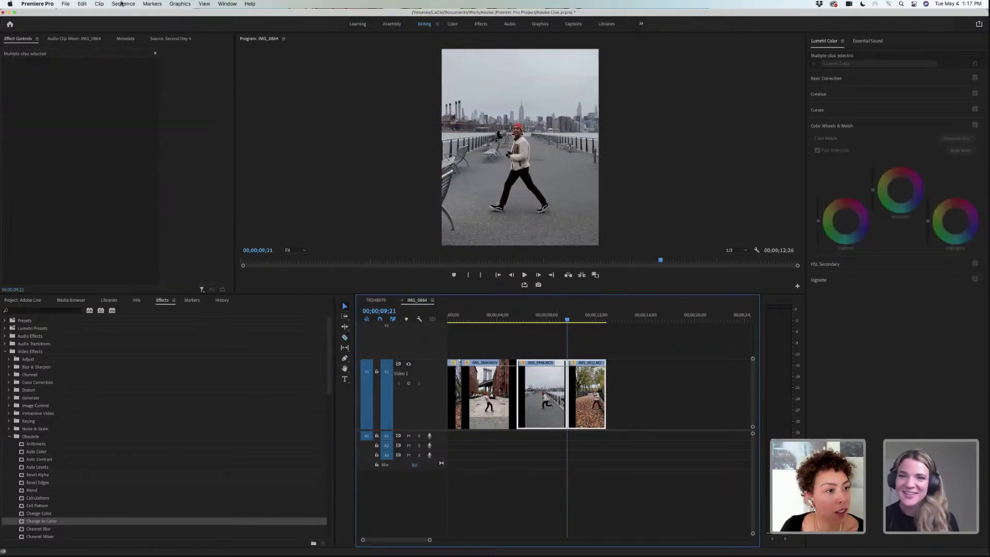
left_click(123, 4)
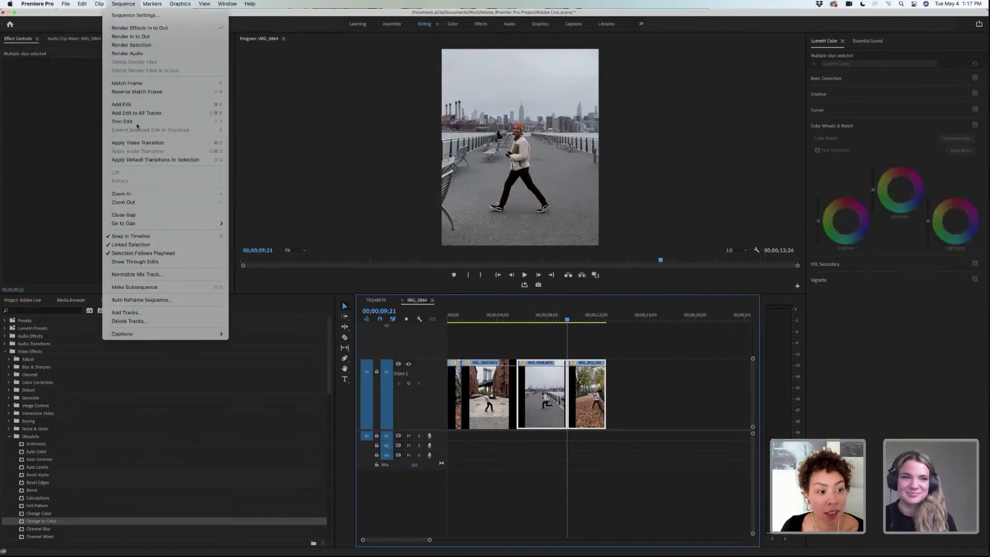
left_click(123, 121)
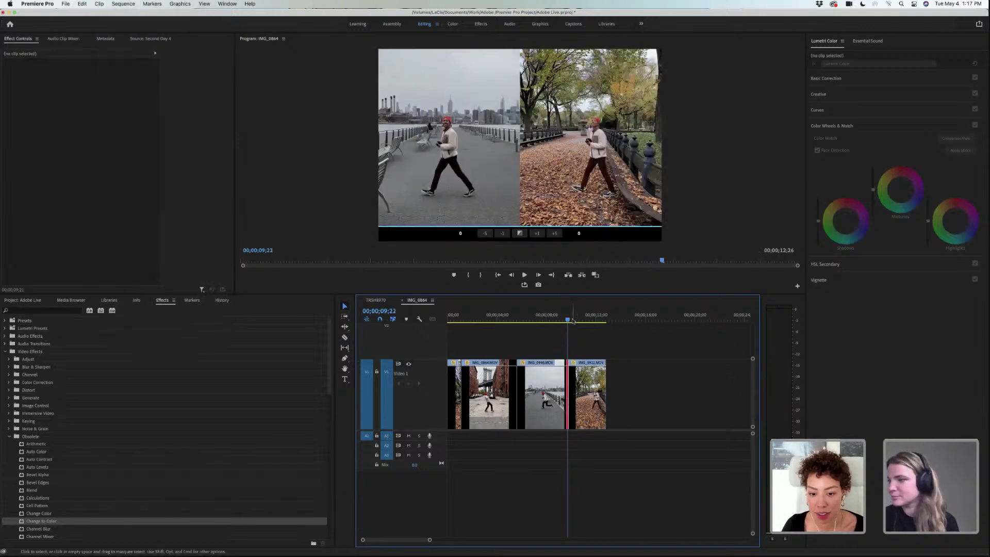
- Play the sequence across the trimmed cut to its end and turn on loop playback for the program monitor
left_click(561, 317)
left_click(524, 274)
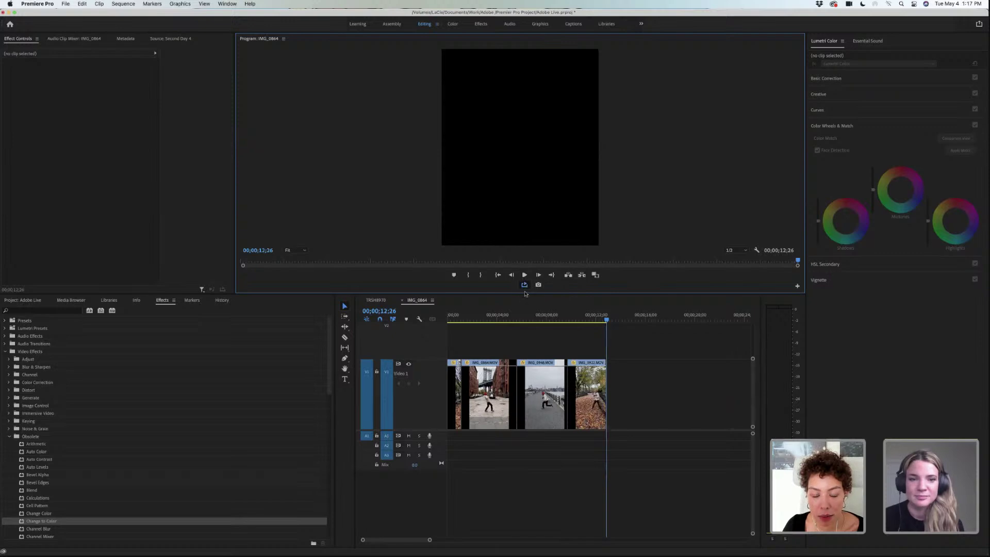
left_click(527, 287)
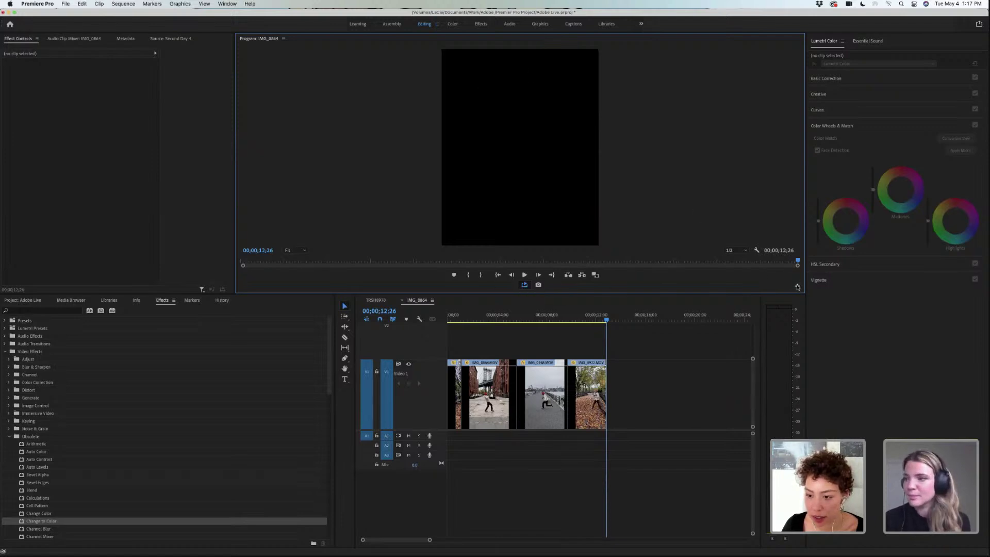
left_click(798, 287)
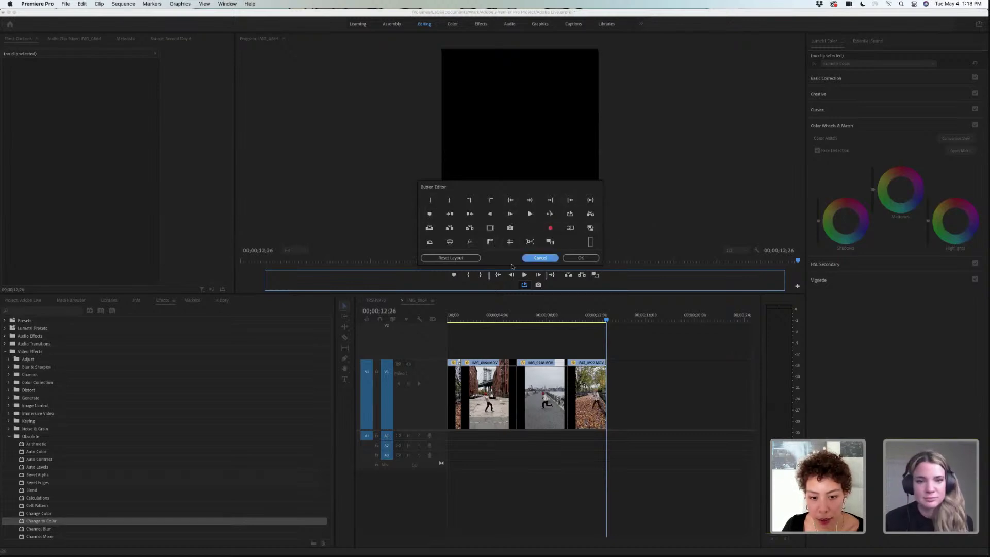
left_click(540, 257)
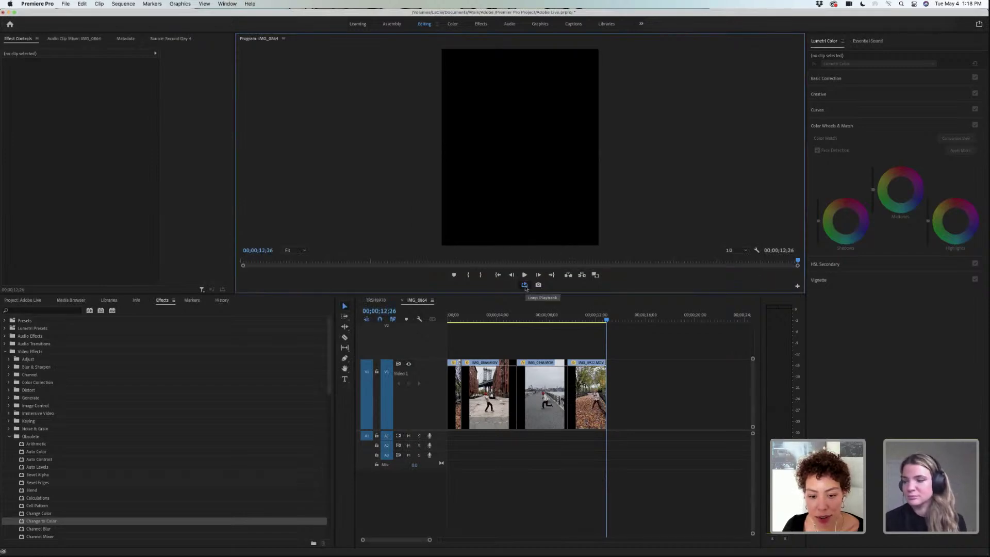
- Play the sequence in a loop from 00;00;12;13 to review how it restarts, stopping at 00;00;03;23
left_click(601, 320)
left_click(588, 395)
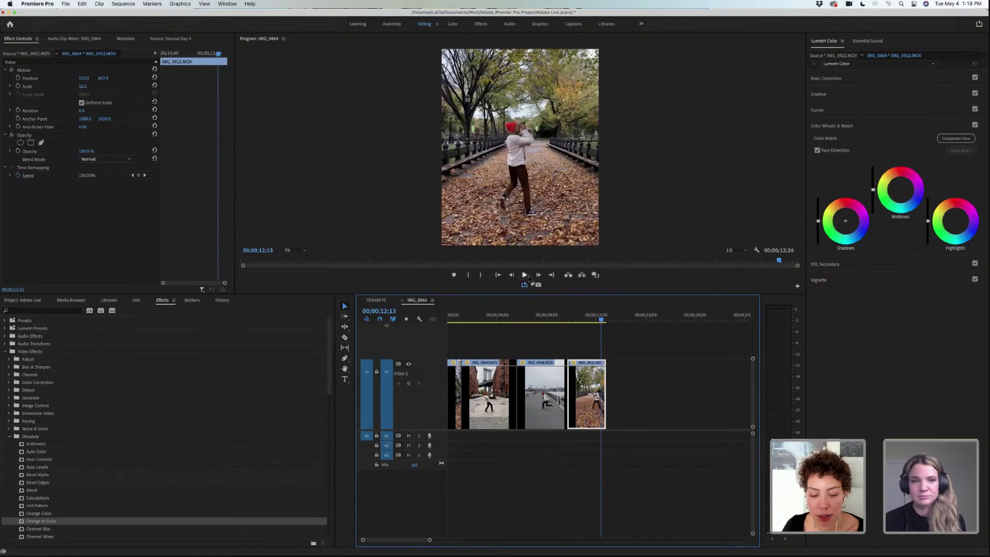
left_click(525, 276)
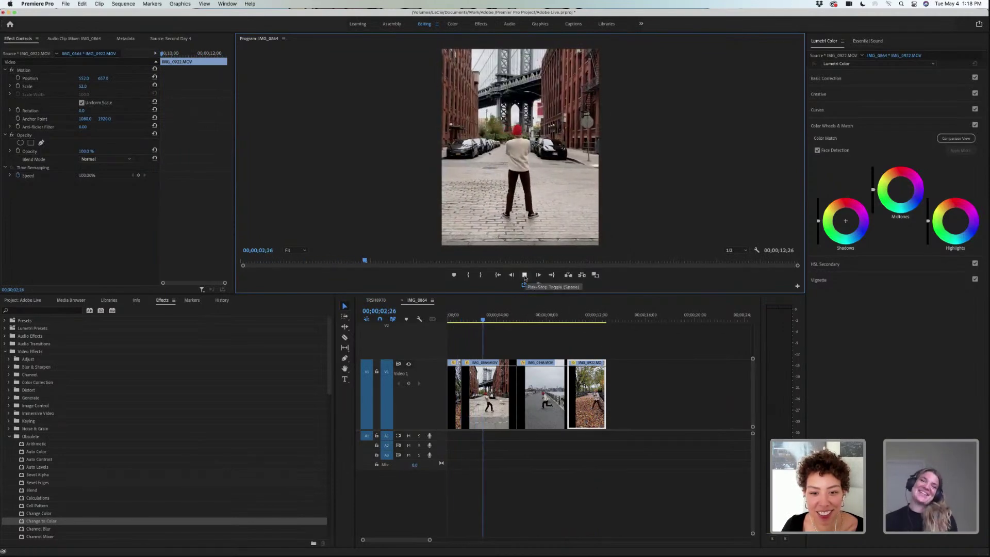
left_click(525, 279)
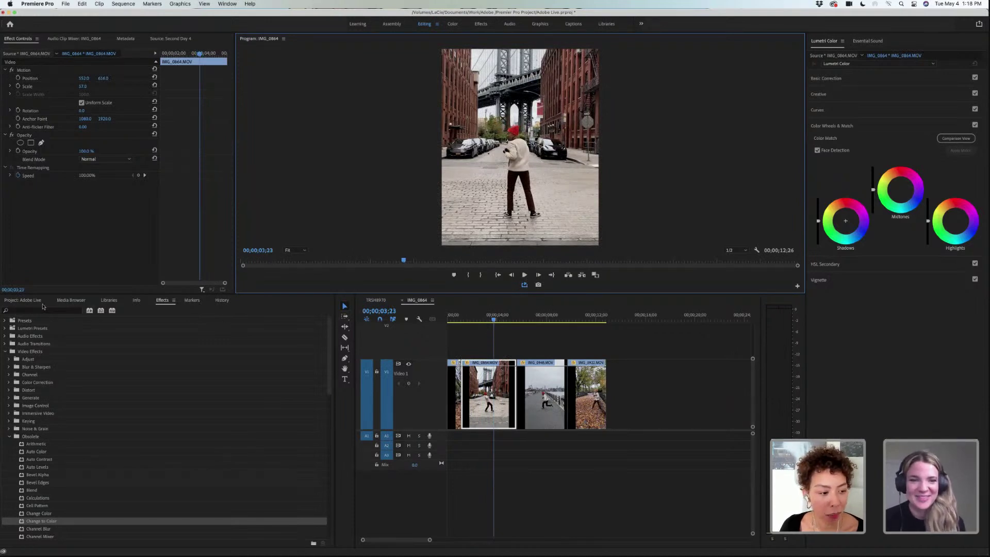
- Open the Second Day 1 clip from the project's media in the source monitor
left_click(33, 302)
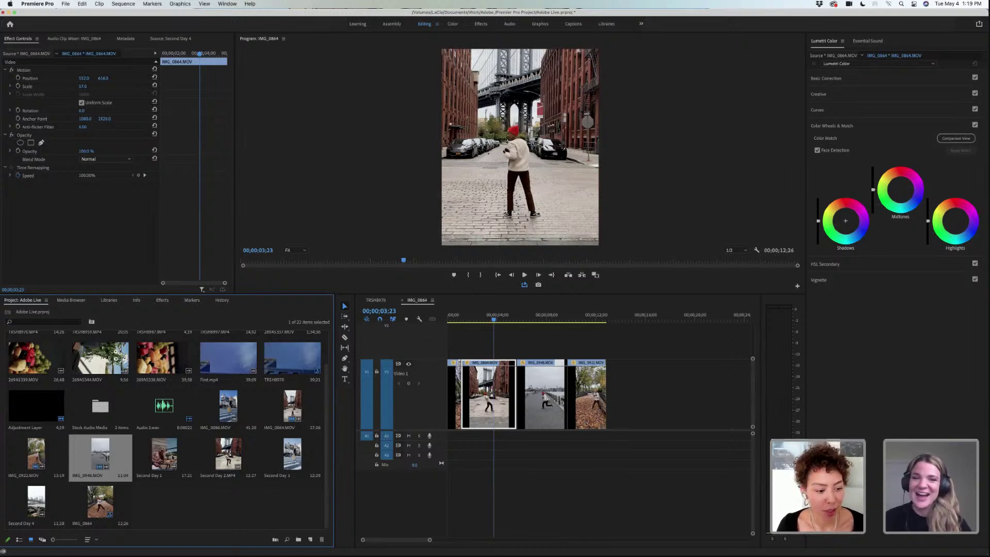
right_click(172, 443)
left_click(180, 446)
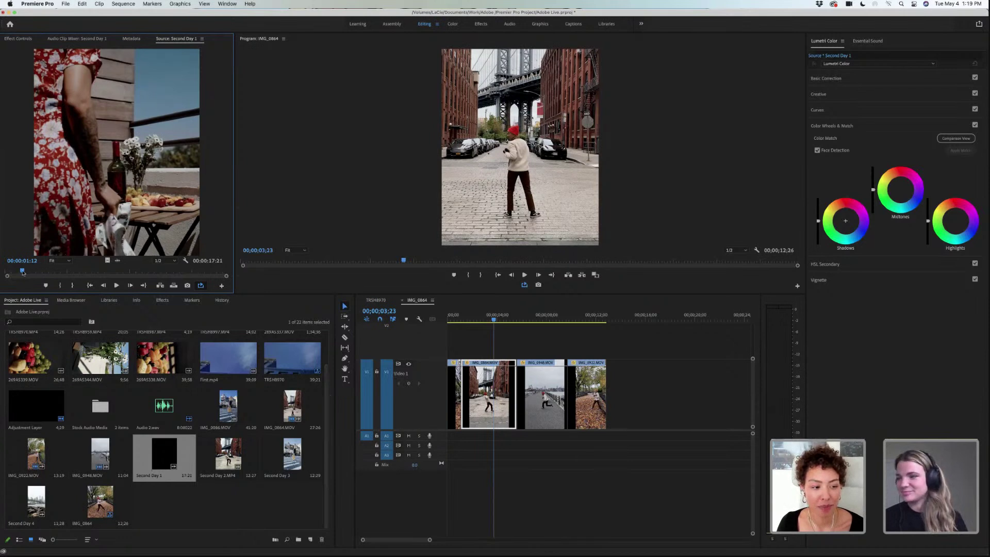
- Scrub through and play Second Day 1 in the source monitor to review how its end connects to its start, stopping at 00:00:03:10
left_click_drag(22, 273, 47, 273)
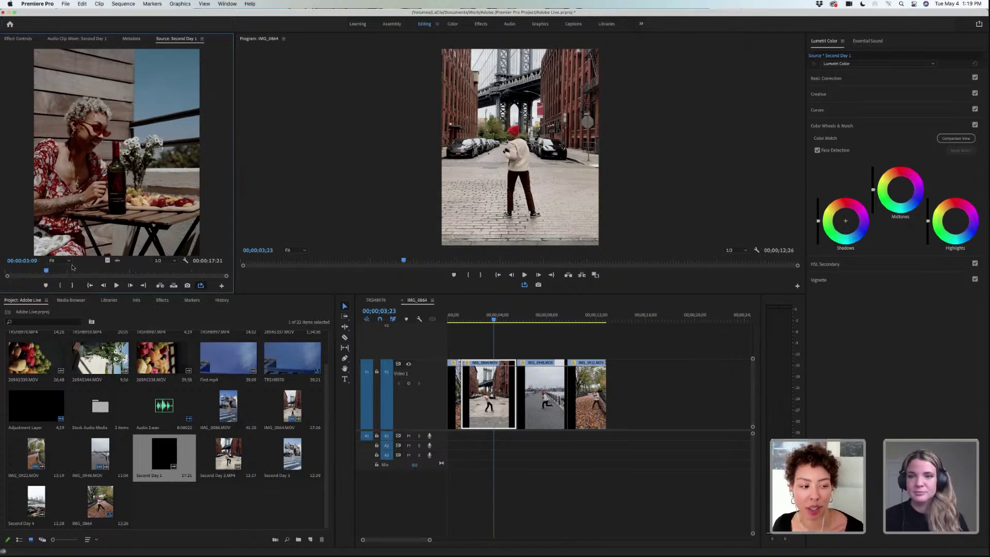
left_click_drag(46, 271, 215, 272)
left_click(117, 285)
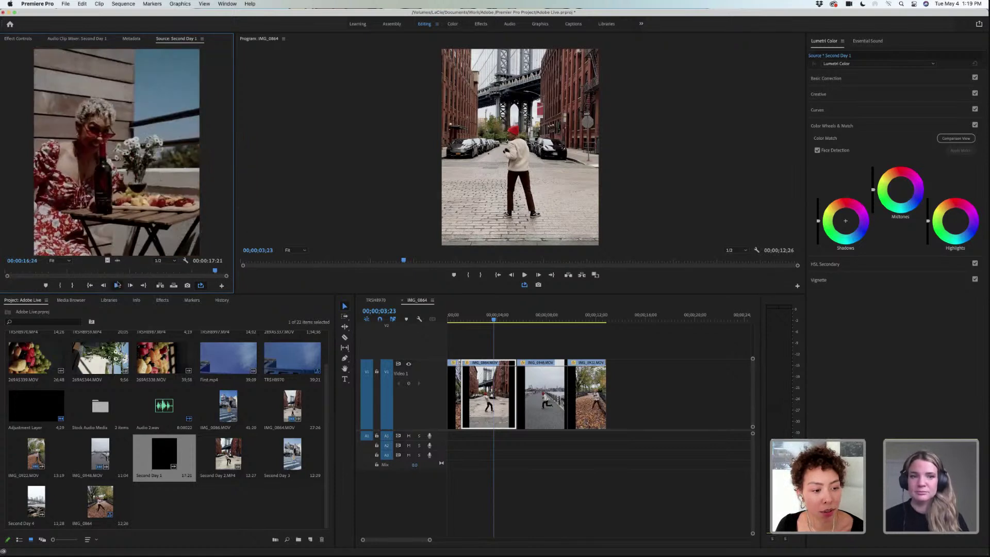
left_click(117, 286)
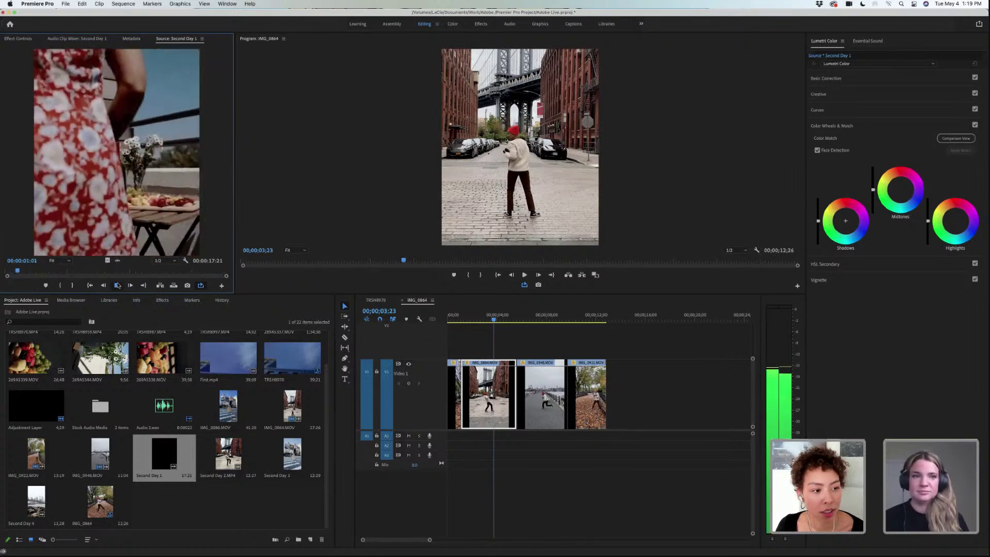
left_click_drag(32, 273, 47, 273)
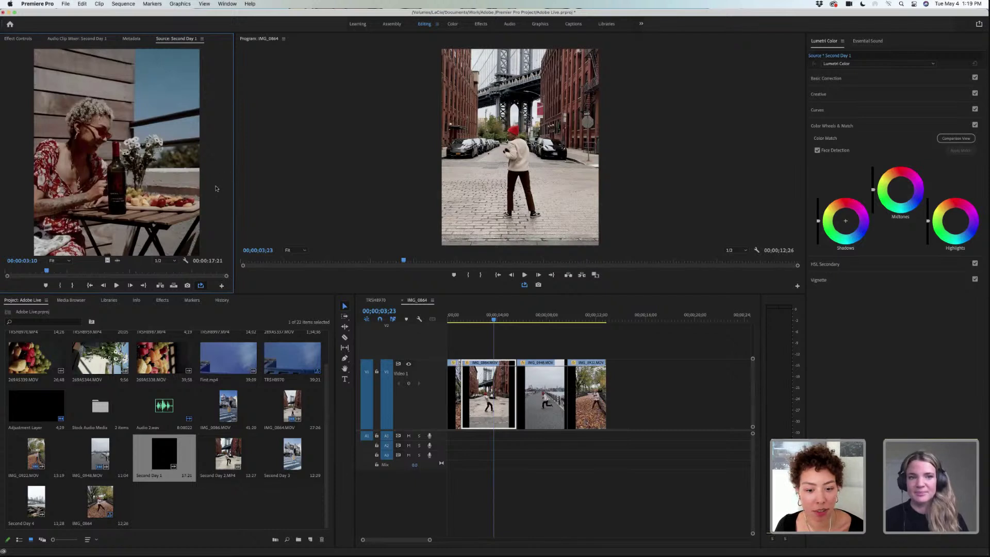
- Create a new sequence from the 269A5337.MOV clip in the project's media
left_click(327, 355)
scroll(327, 355, "up", 2)
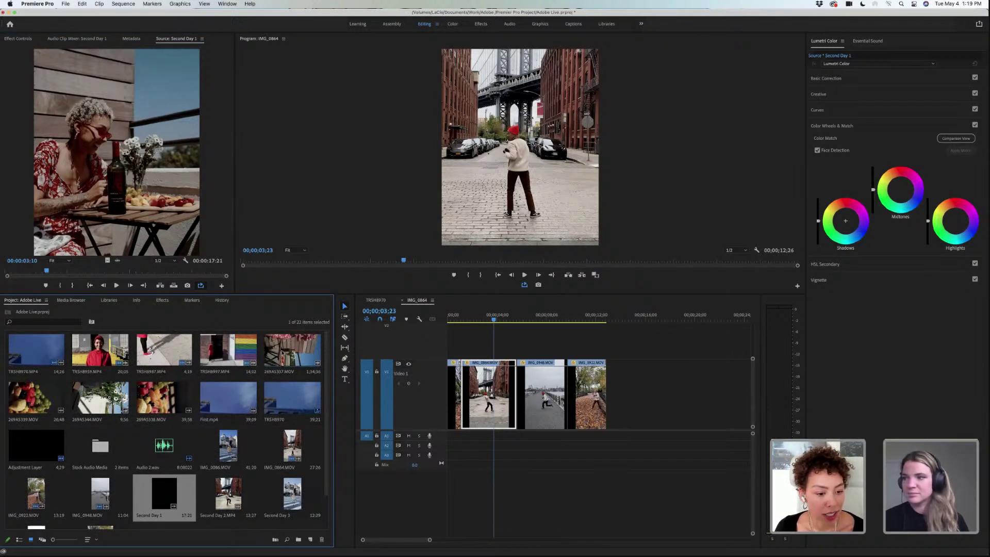
right_click(279, 356)
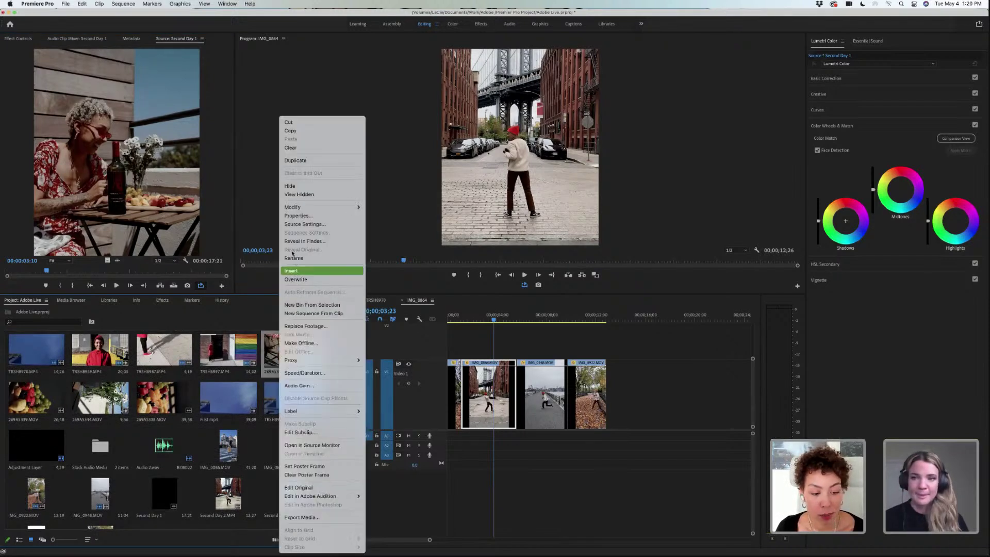
left_click(322, 314)
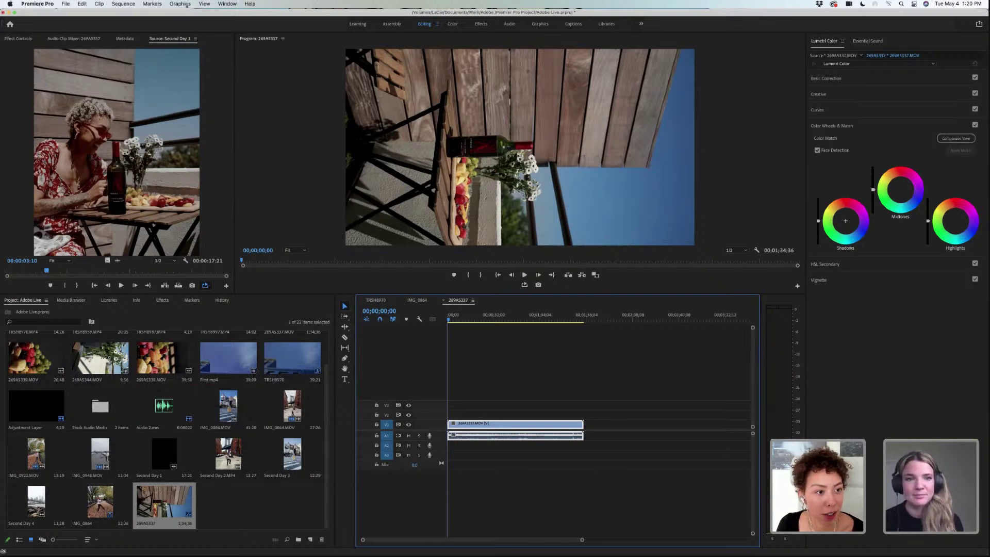
- Set the new sequence's frame size to 1080 horizontal by 1350 vertical
left_click(116, 5)
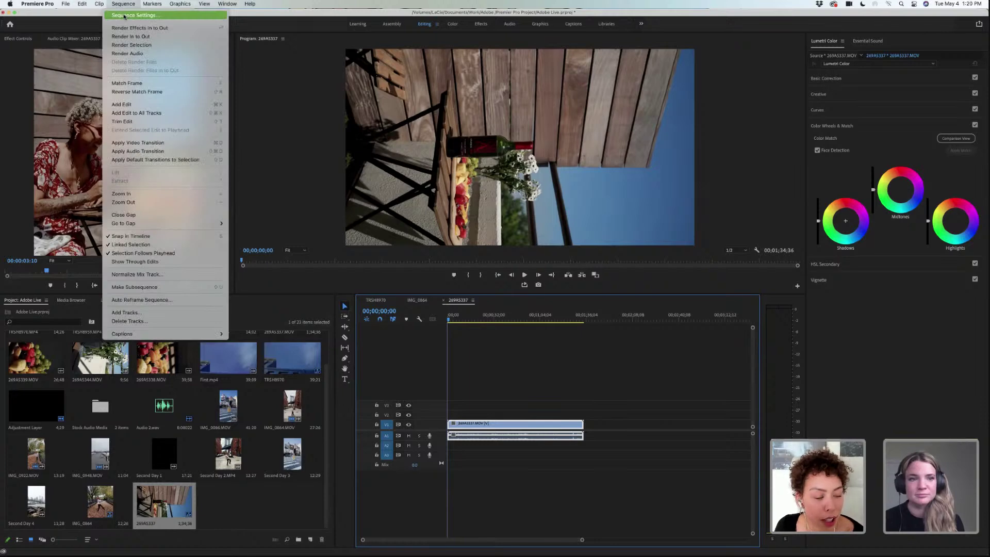
left_click(124, 15)
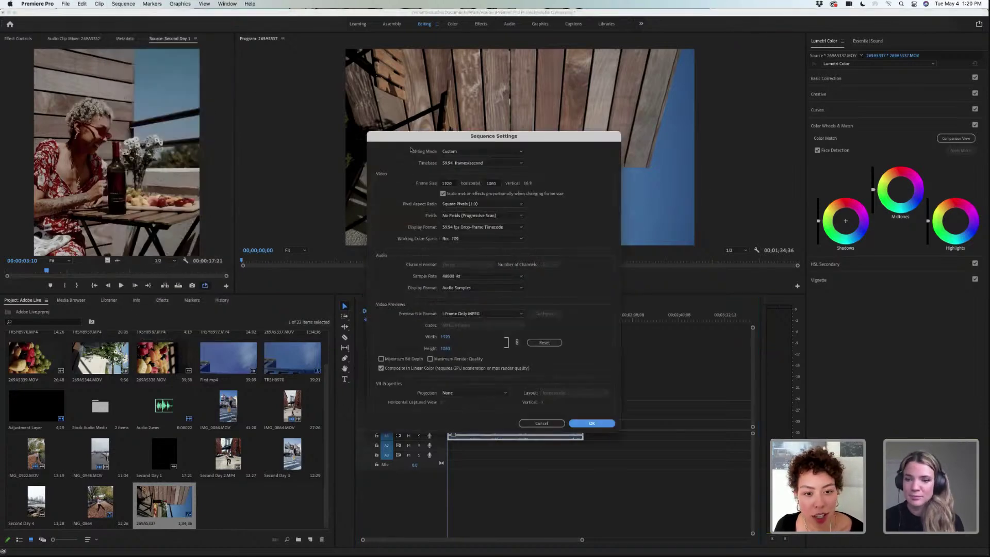
left_click(266, 170)
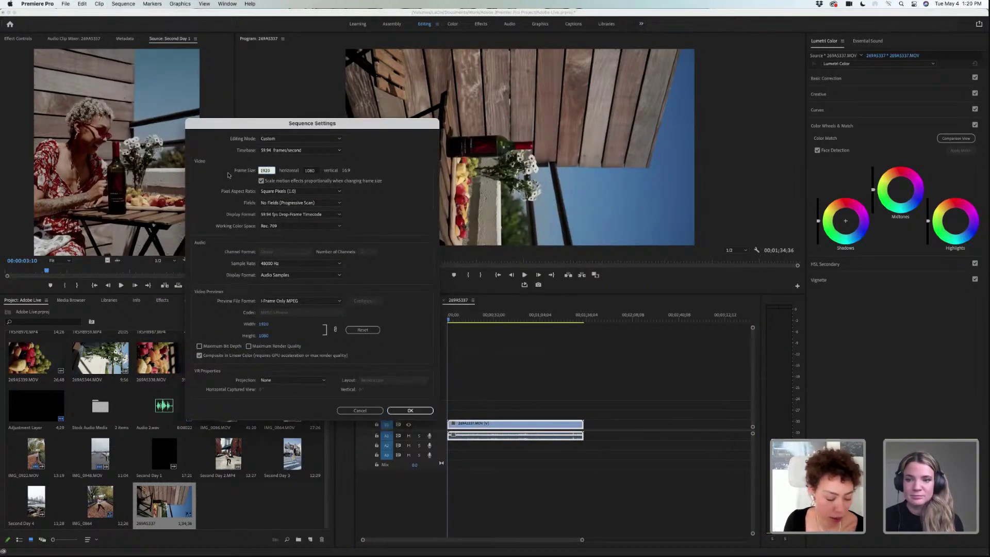
type("1080")
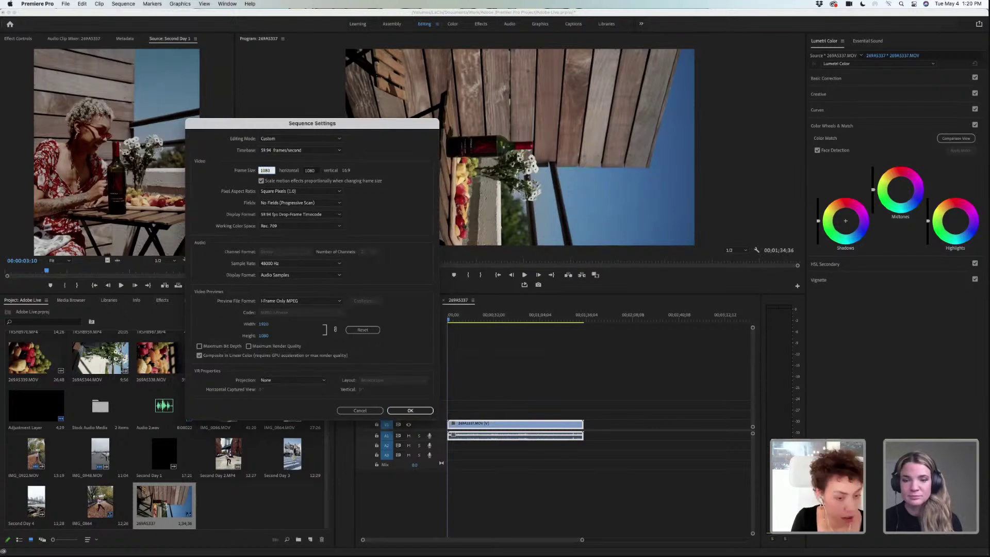
key("Tab")
type("13")
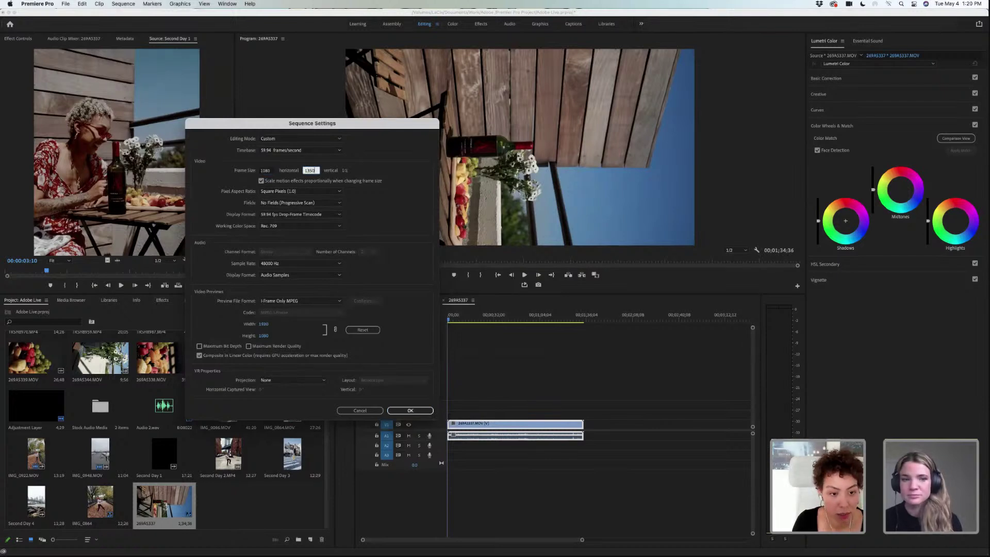
type("50")
left_click(396, 142)
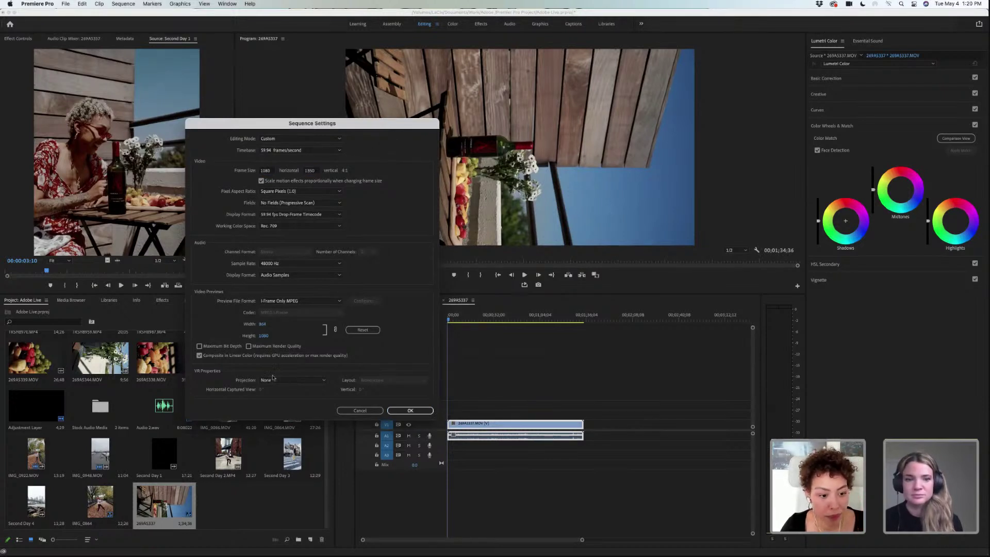
left_click(411, 411)
left_click(566, 297)
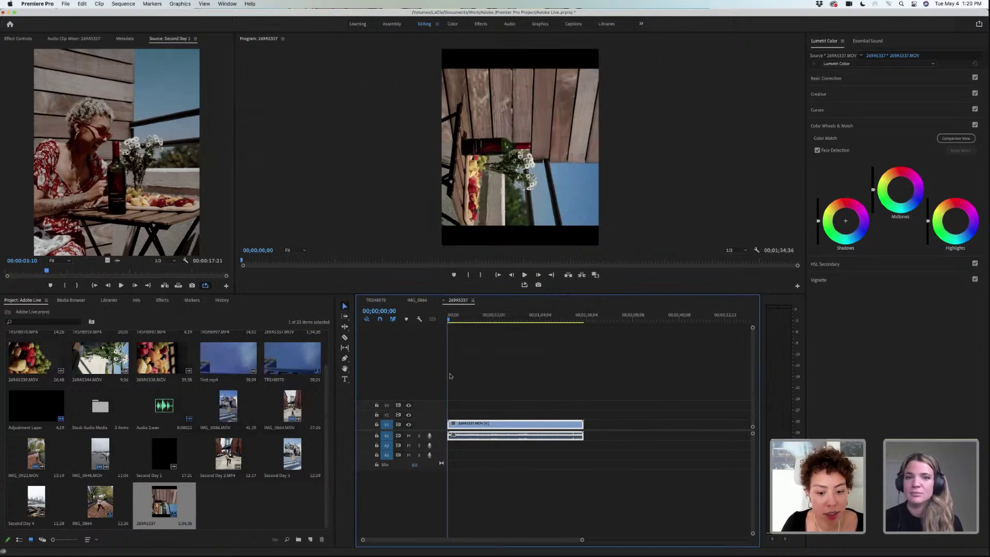
- Rotate the 269A5337.MOV clip by -90° so the footage stands upright
left_click(16, 39)
left_click(82, 110)
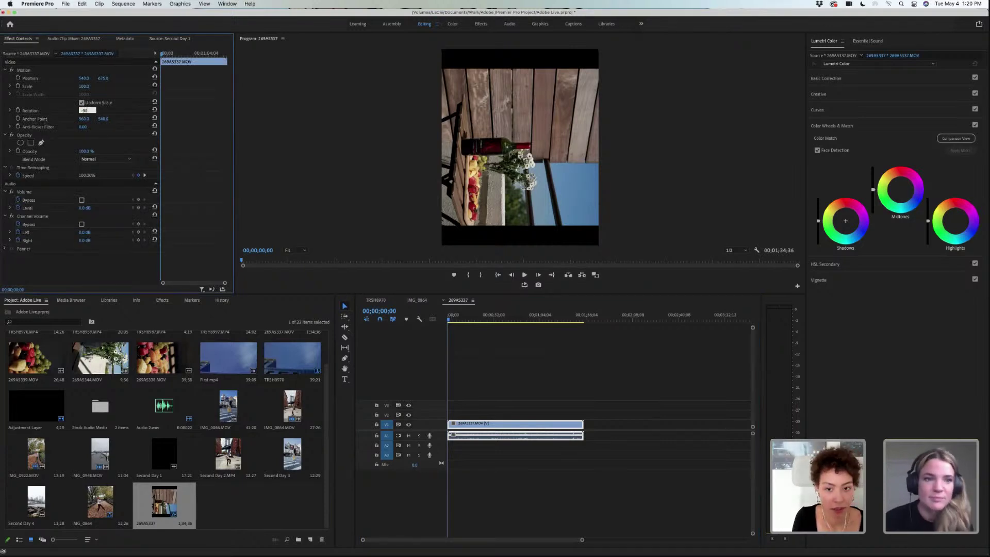
type("-90")
key("Return")
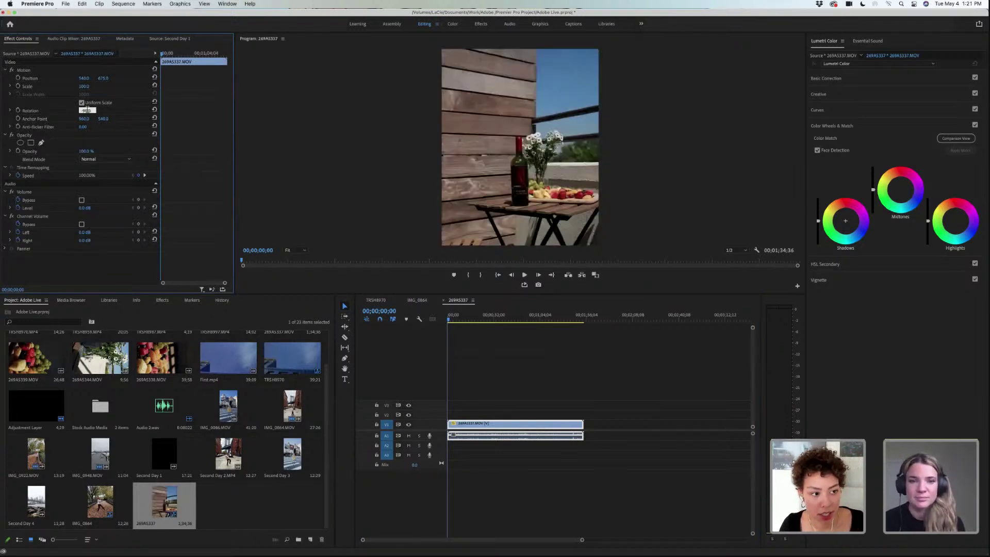
- Try a rotation of 90° on the clip and set it back to -90°
type("90")
key("Return")
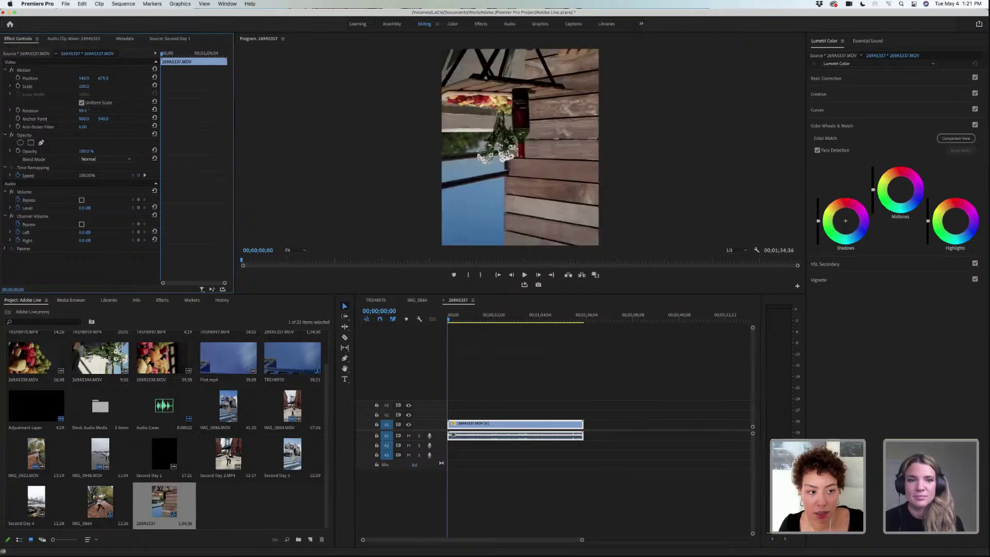
left_click(82, 111)
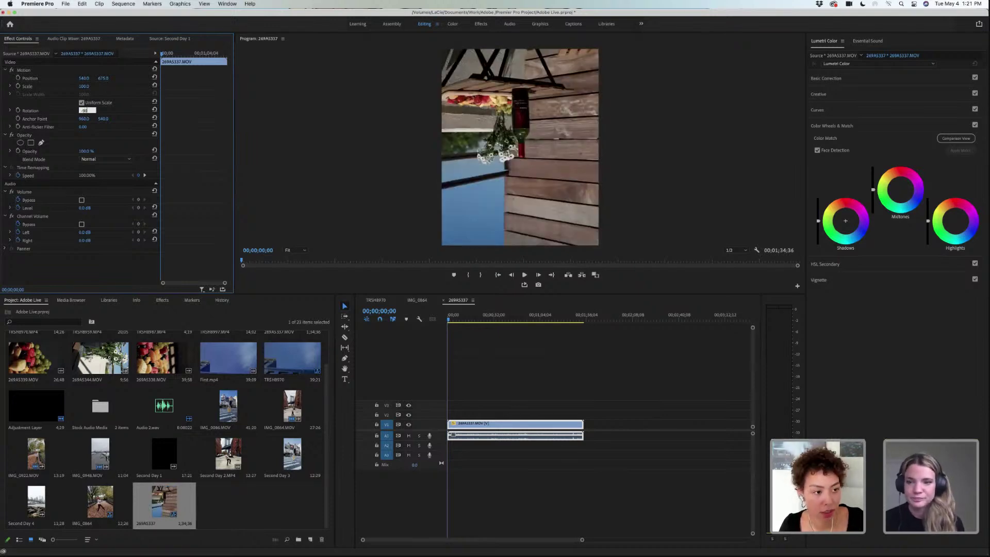
type("-90")
key("Return")
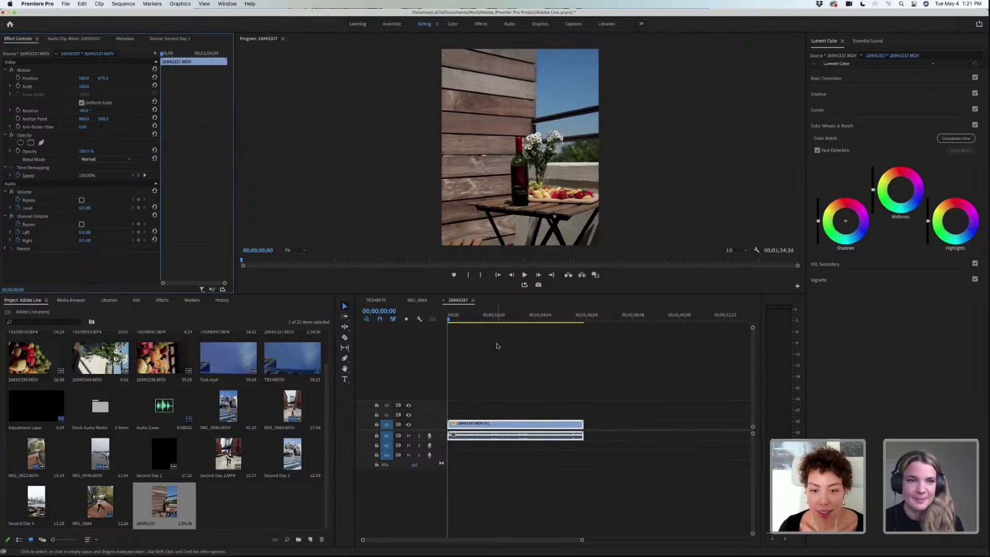
- Unlink the clip's audio from its video and delete the audio from the timeline
left_click(95, 5)
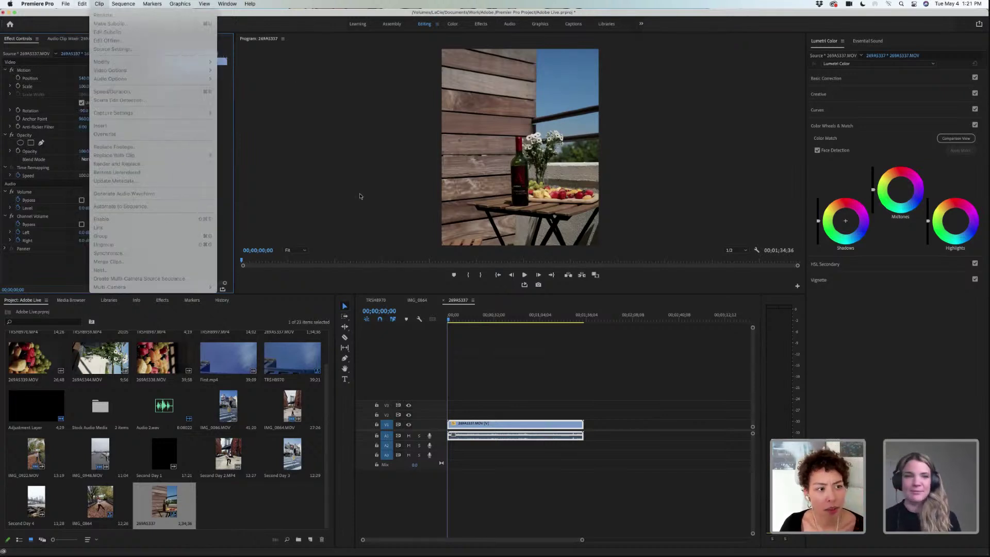
left_click(96, 5)
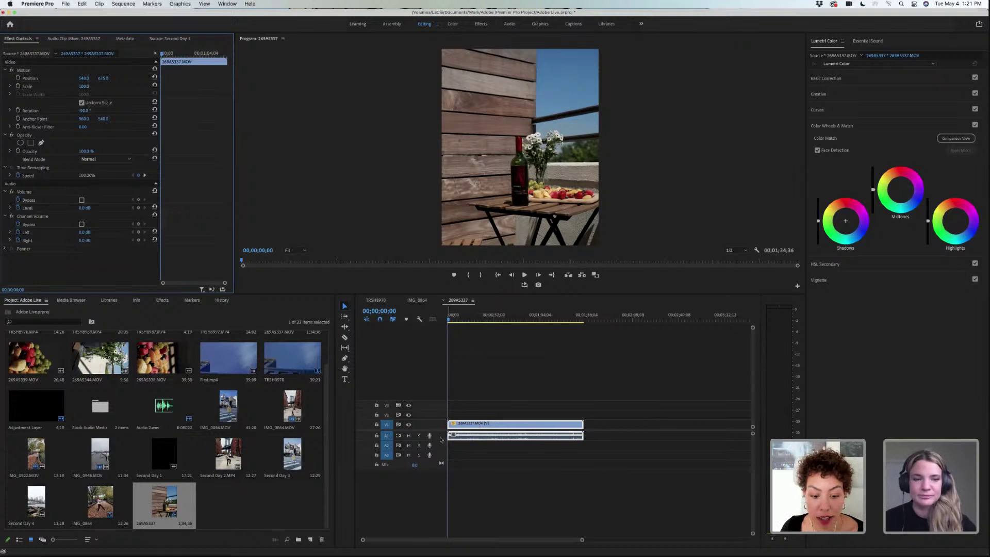
right_click(506, 425)
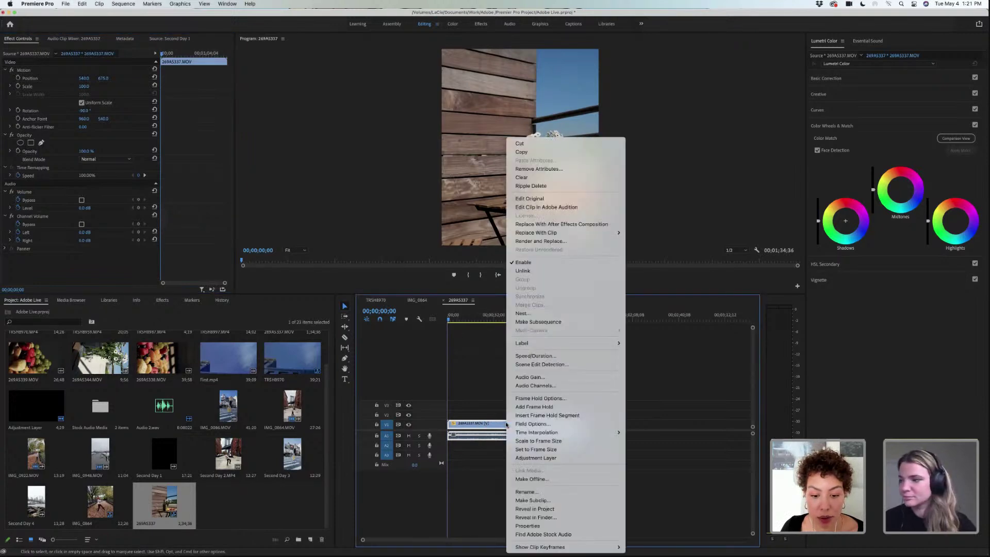
left_click(554, 271)
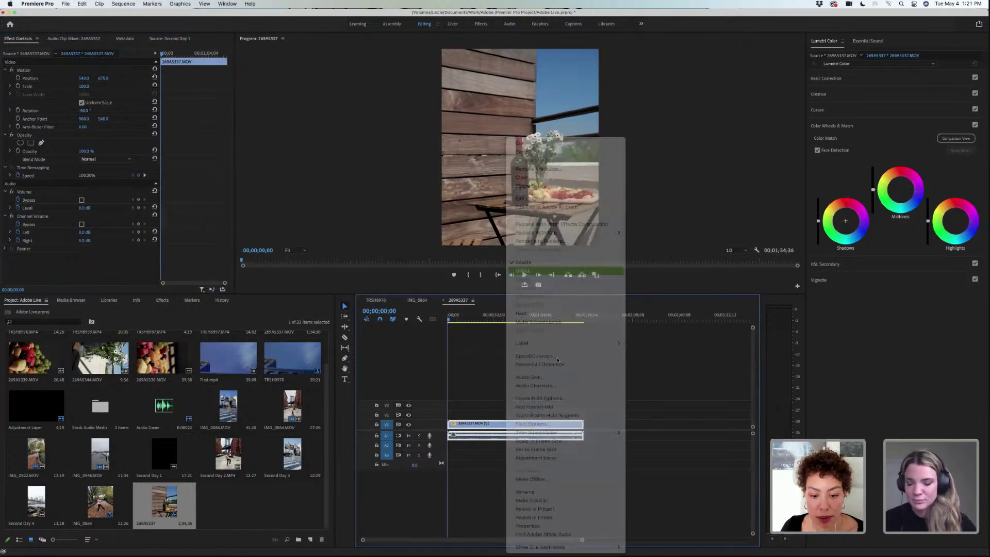
left_click(558, 440)
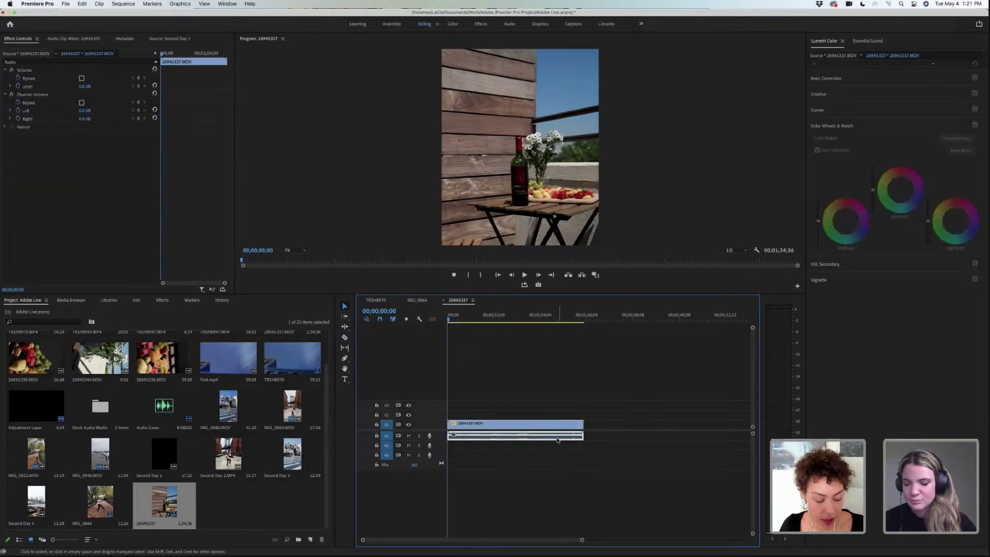
key("Delete")
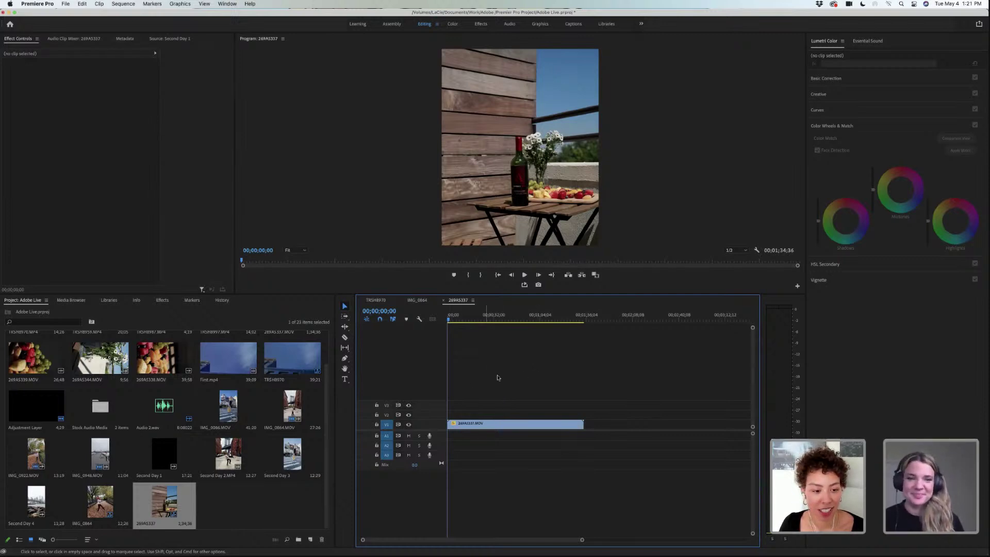
- Split the clip at 00;00;45;08 and ripple delete the portion before the cut
left_click(497, 424)
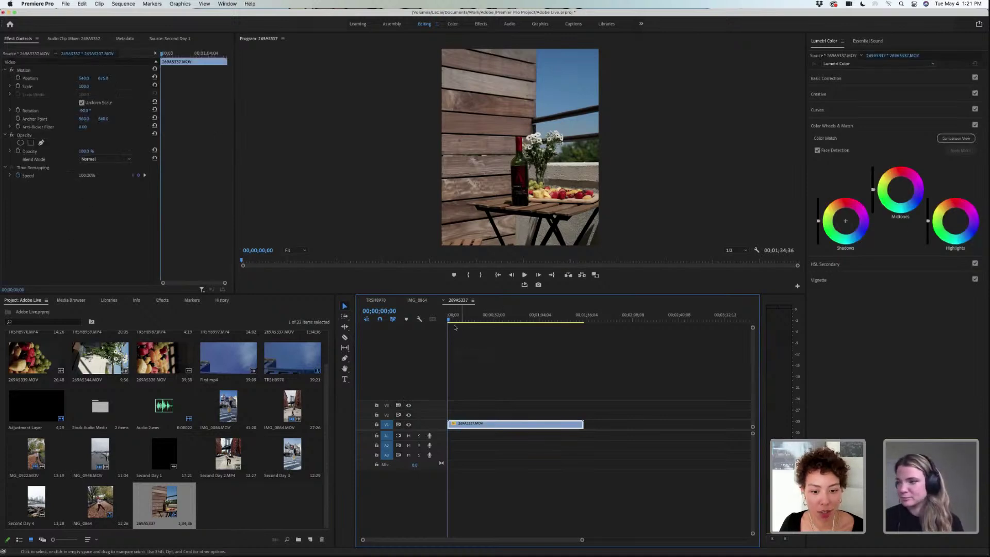
left_click(468, 319)
left_click_drag(493, 325, 514, 328)
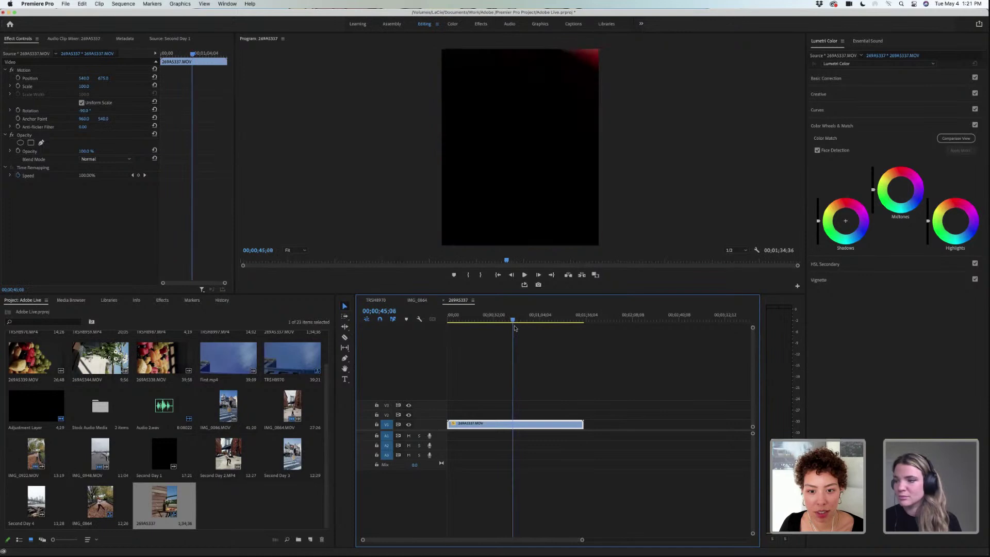
left_click(345, 337)
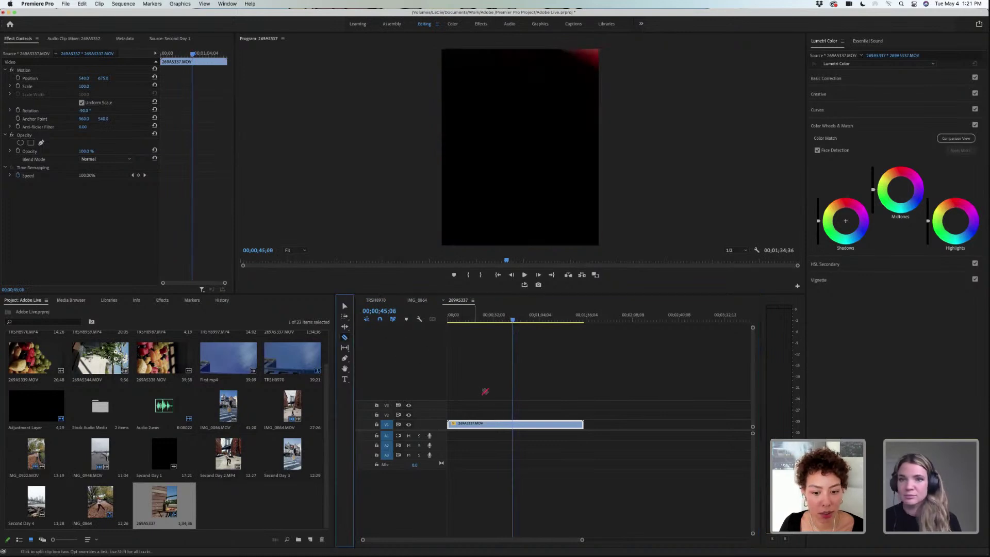
left_click(514, 424)
right_click(504, 424)
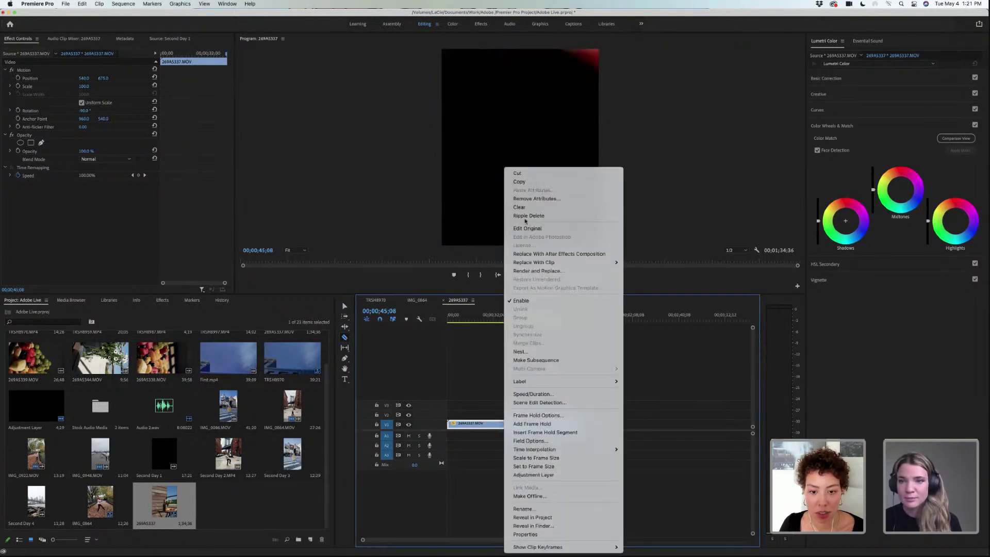
left_click(514, 215)
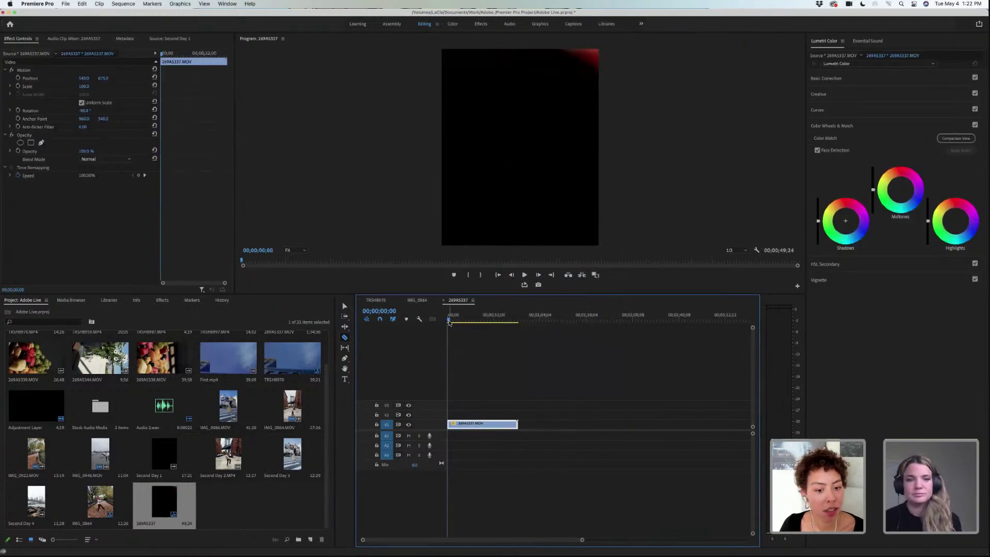
- Split the remaining clip at 00;00;30;43 and scrub back through its first portion to 00;00;09;21
left_click_drag(449, 322, 493, 325)
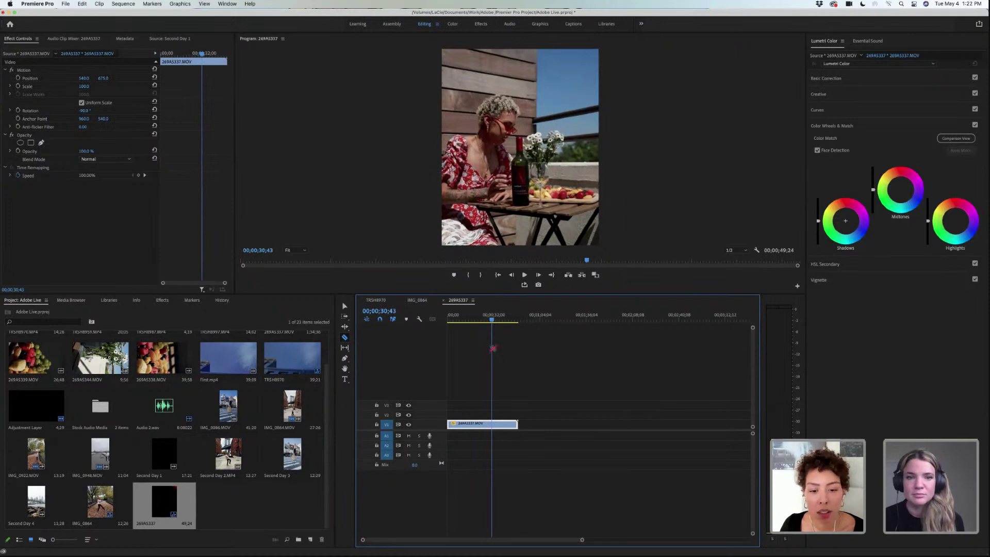
left_click(492, 423)
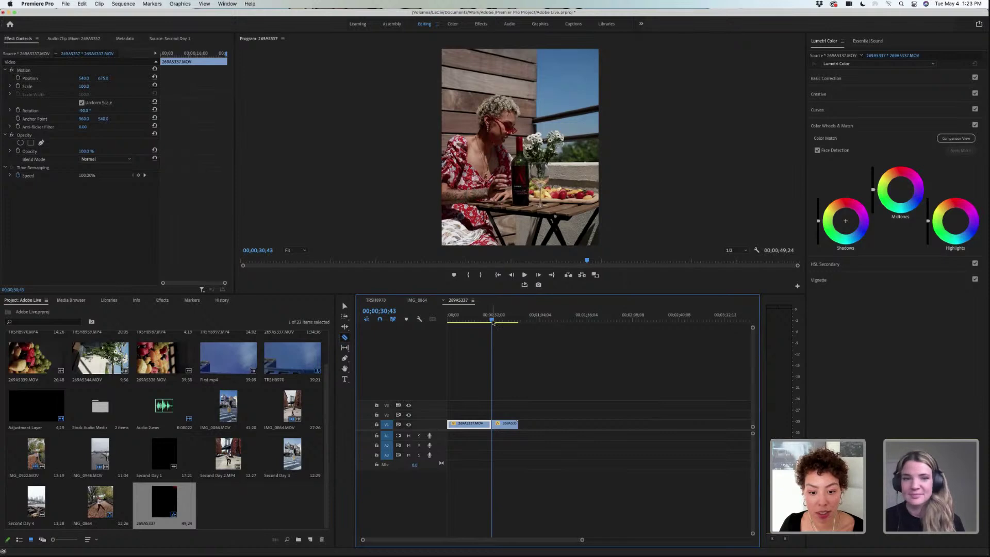
left_click_drag(492, 322, 492, 322)
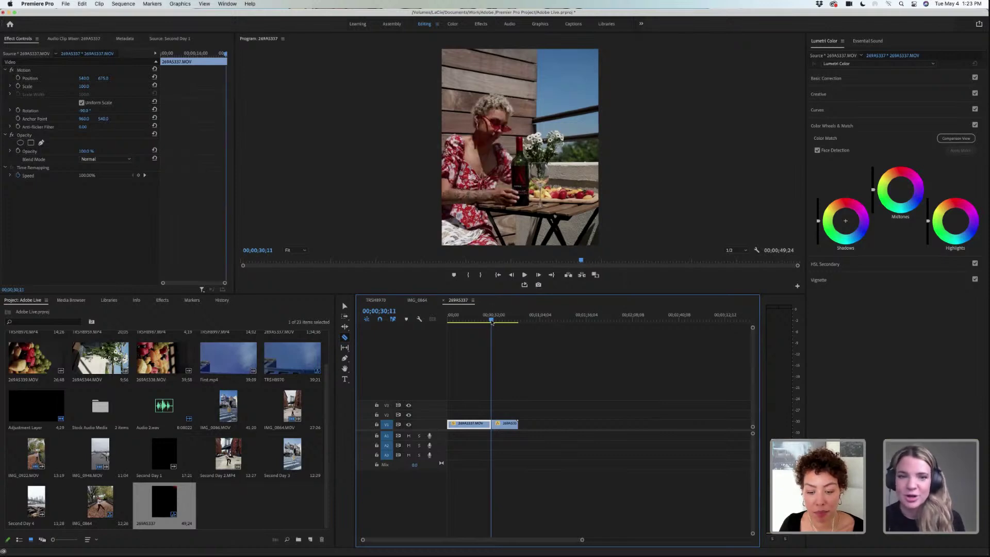
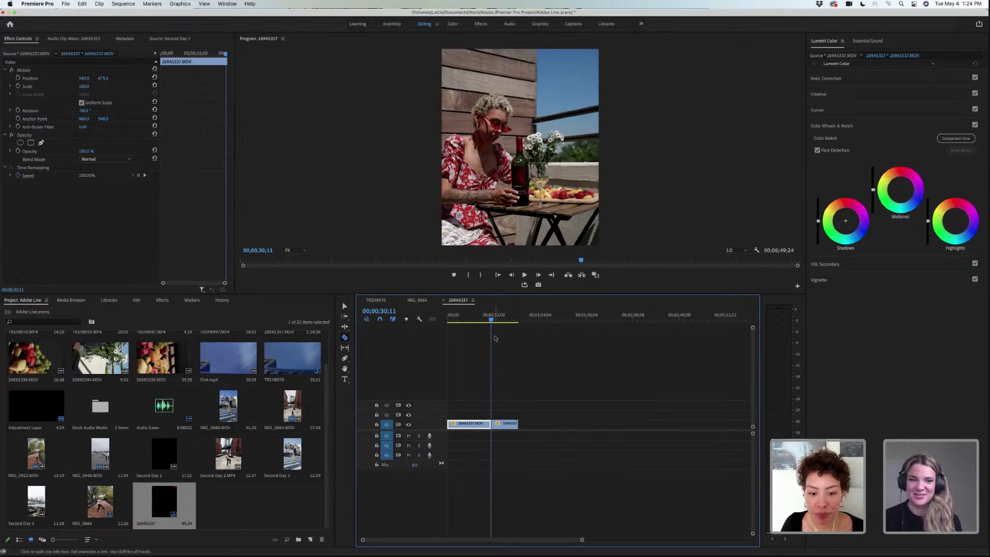
left_click_drag(491, 322, 461, 321)
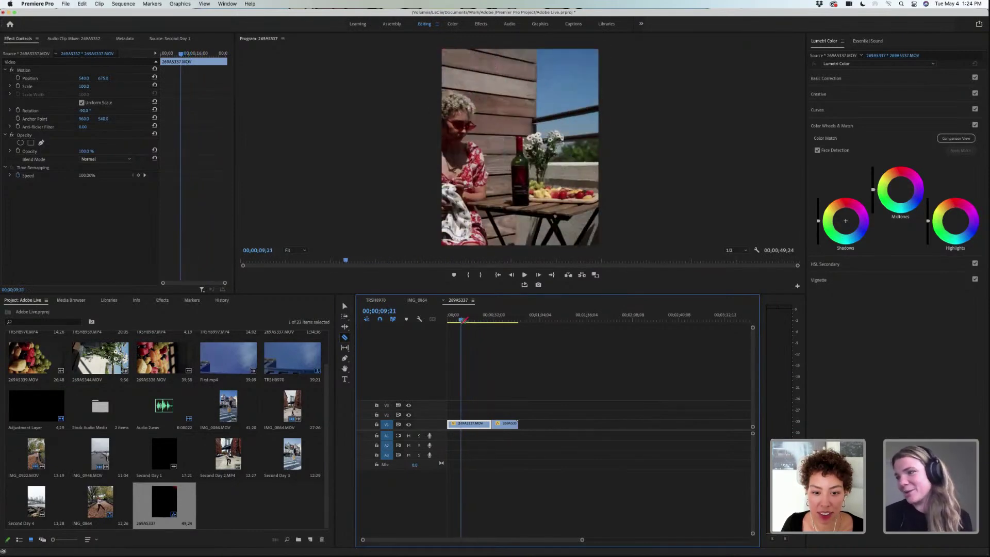
- Split the first clip at 00;00;09;21 and ripple delete the portion between that cut and the next one
left_click(462, 423)
right_click(465, 424)
left_click(507, 219)
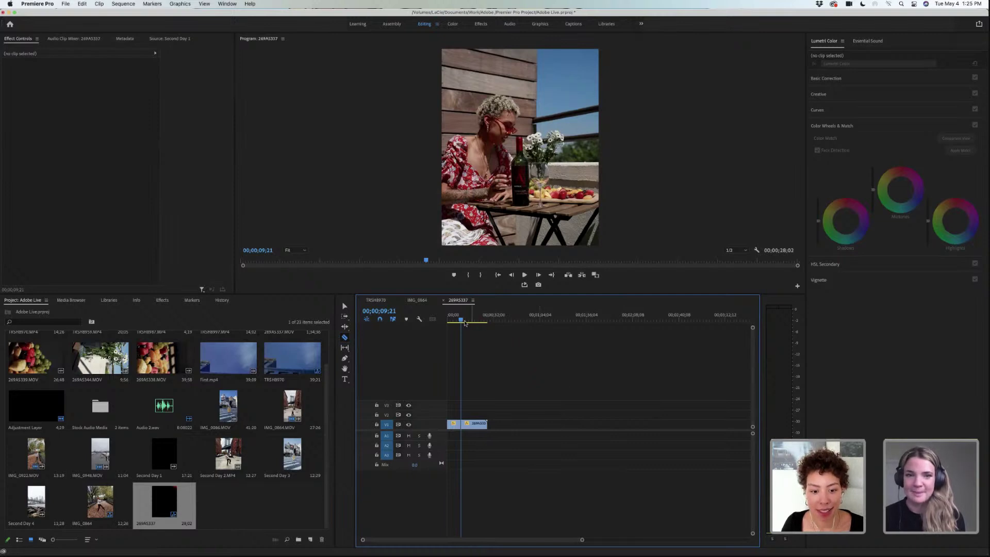
- Split the first clip at 00;00;03;45 and clear the portion after the cut, leaving a gap before the second clip
left_click_drag(463, 322, 464, 321)
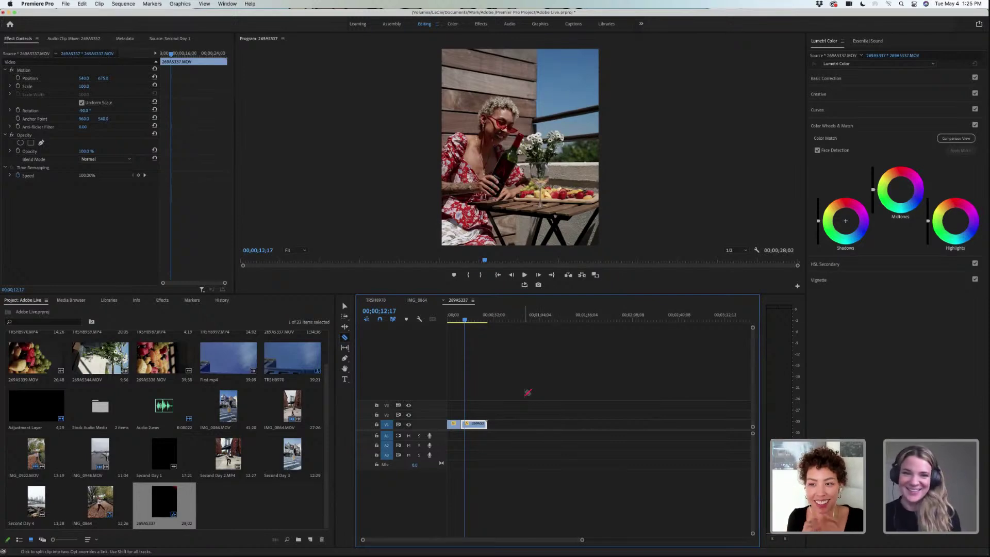
left_click(345, 306)
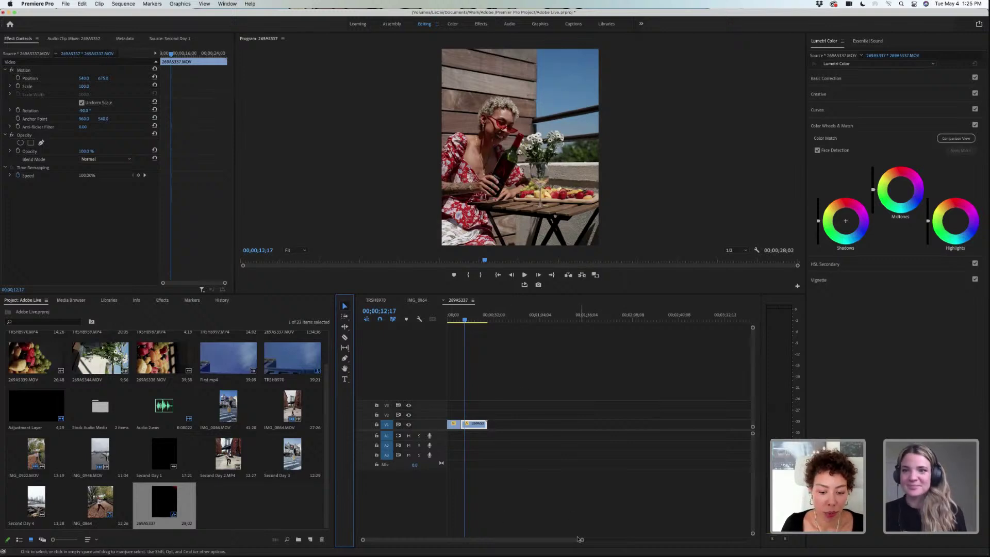
left_click_drag(581, 538, 458, 539)
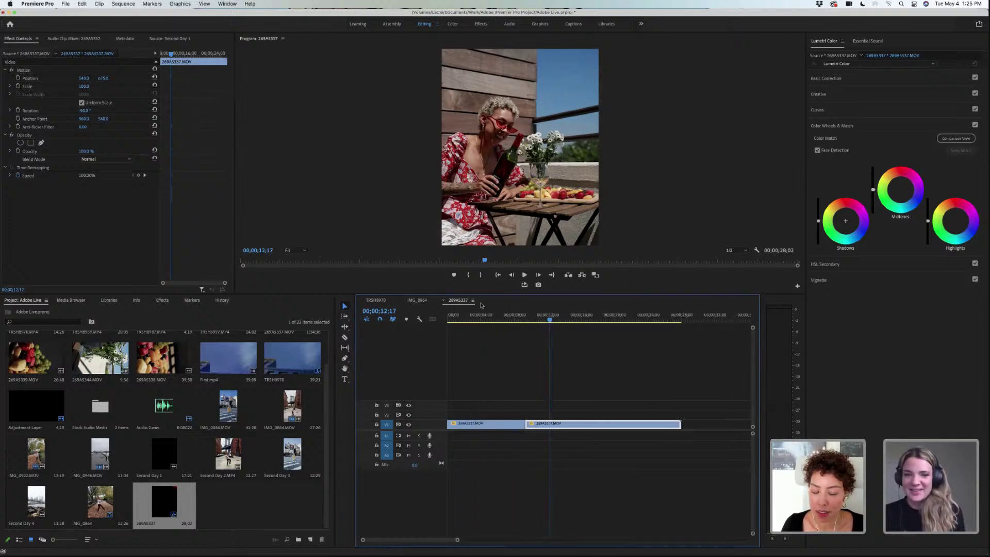
left_click_drag(548, 319, 447, 325)
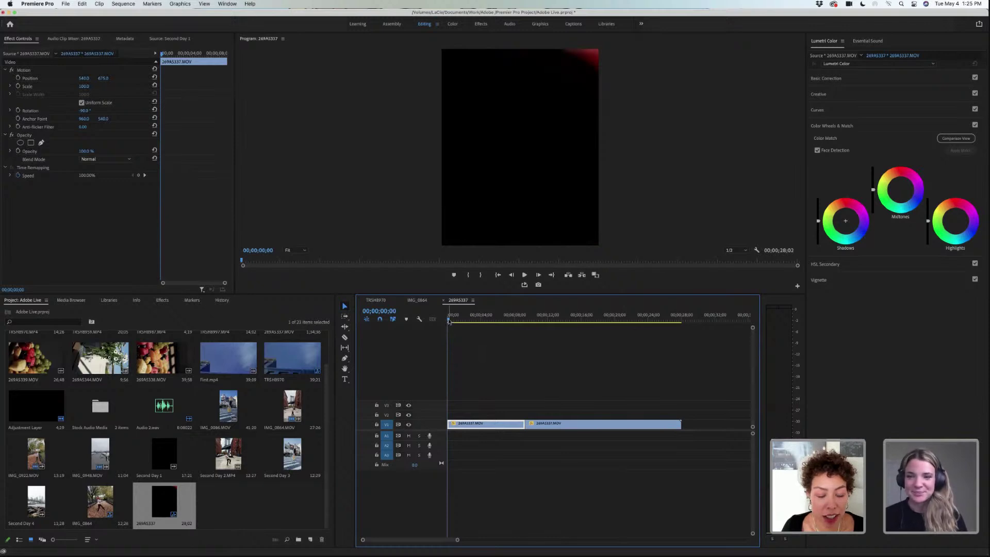
left_click(449, 321)
left_click_drag(449, 320, 478, 324)
key("c")
left_click(480, 424)
right_click(500, 424)
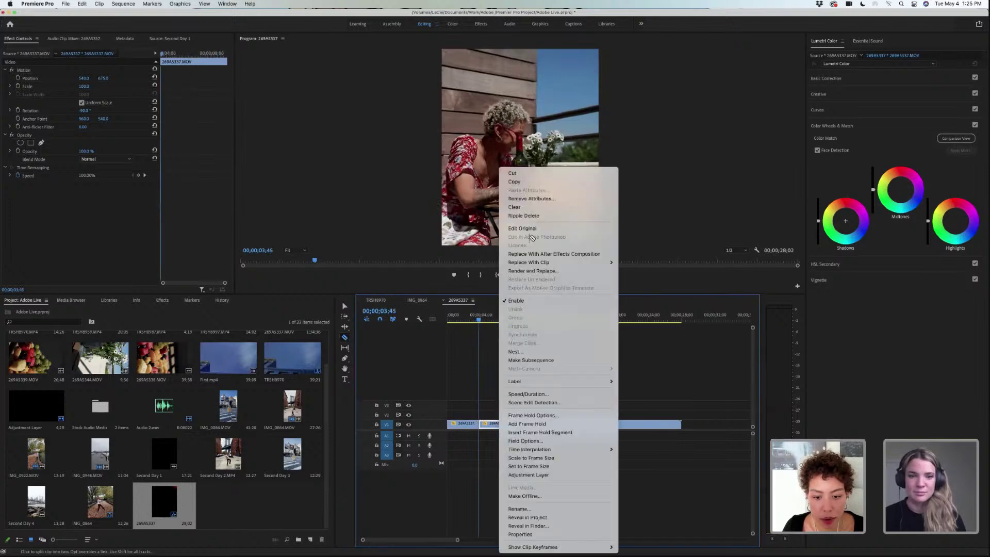
left_click(534, 206)
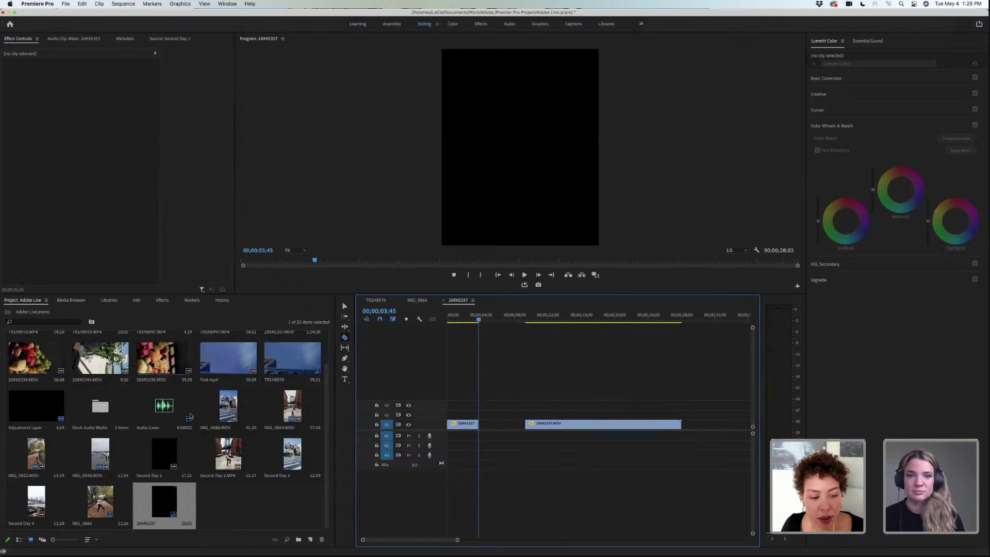
- Place 269A5339.MOV on V2 at 00;00;03;45, then unlink and delete its audio
scroll(156, 360, "up", 2)
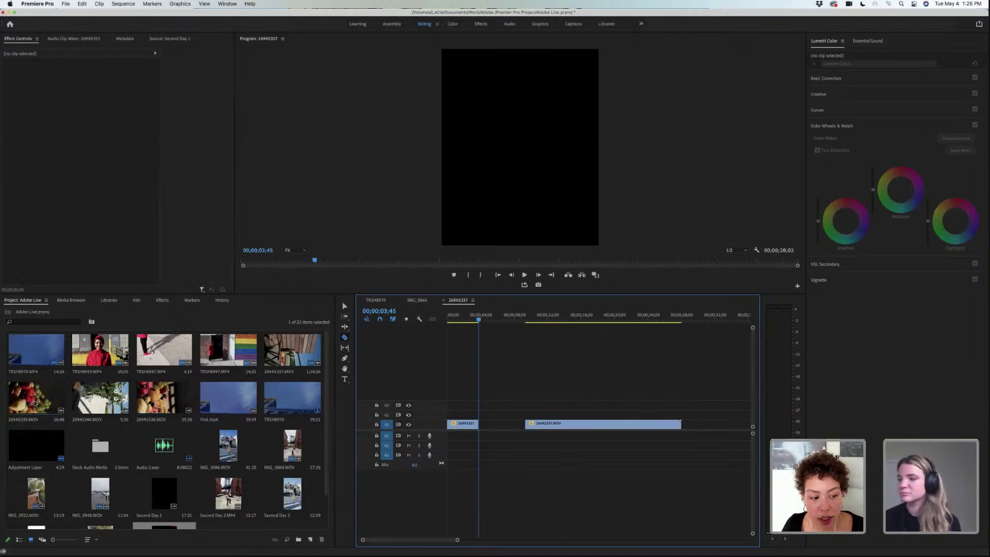
left_click_drag(34, 402, 485, 420)
right_click(499, 447)
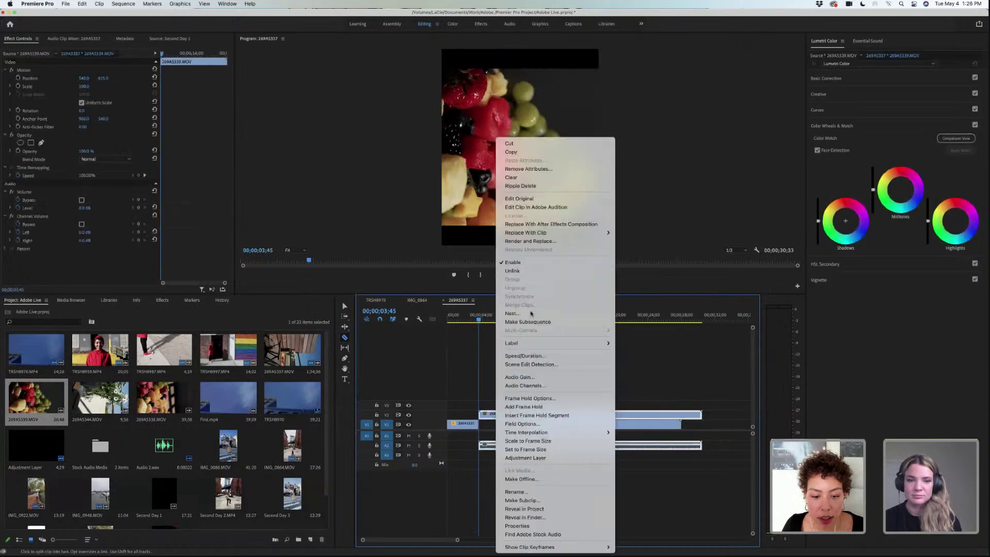
left_click(529, 273)
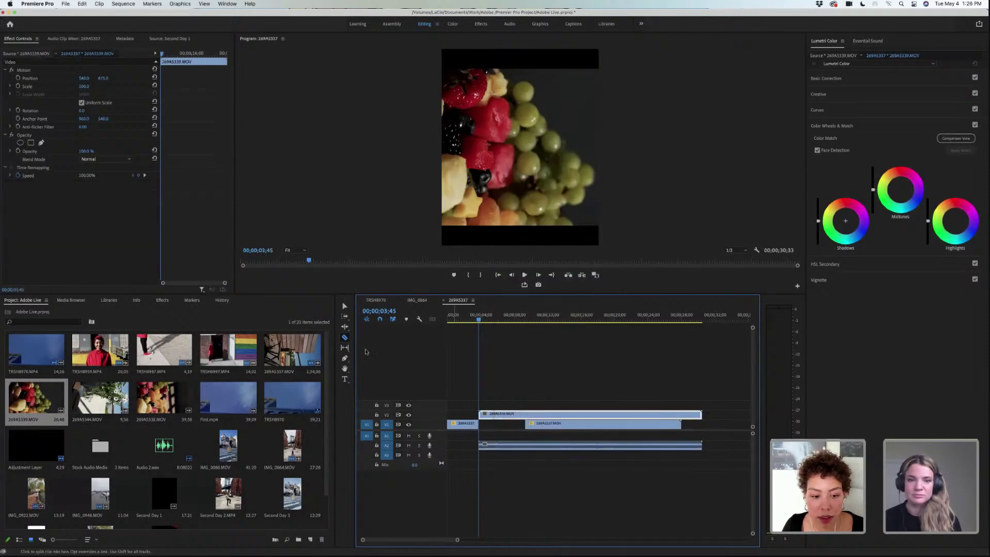
left_click(345, 306)
left_click(521, 447)
key("Delete")
- Set the rotation of the 269A5339.MOV clip to -90° and move the image slightly up in the frame
left_click(518, 415)
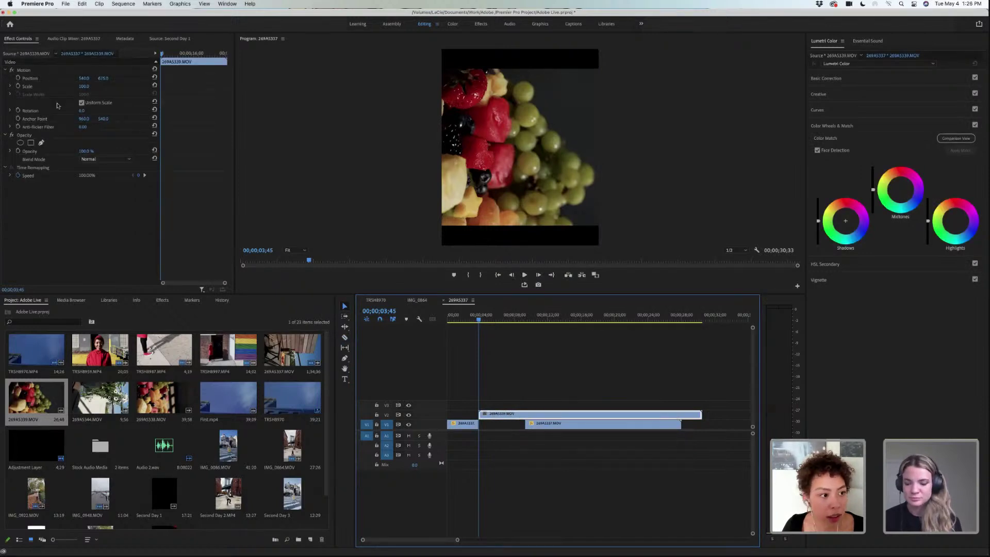
left_click(85, 111)
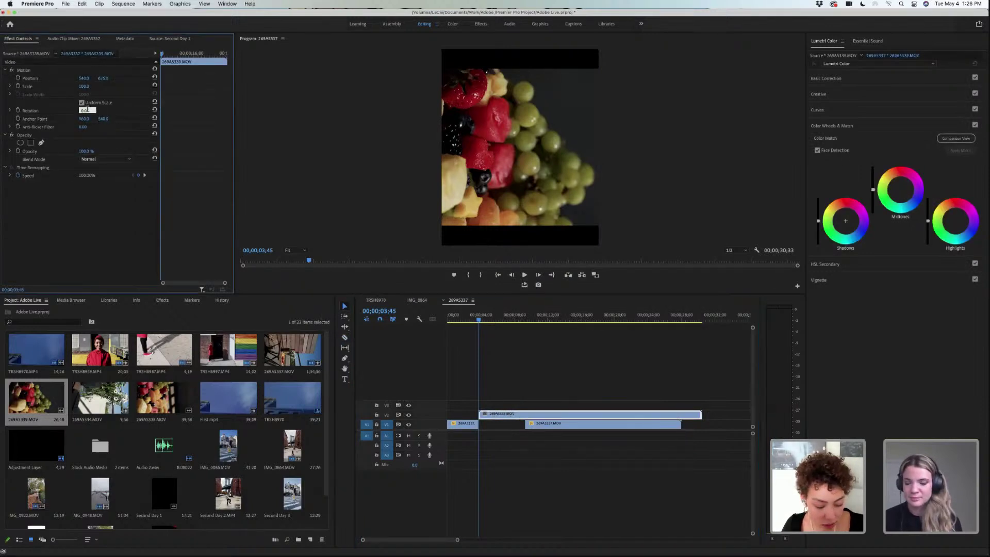
type("-90")
key("Return")
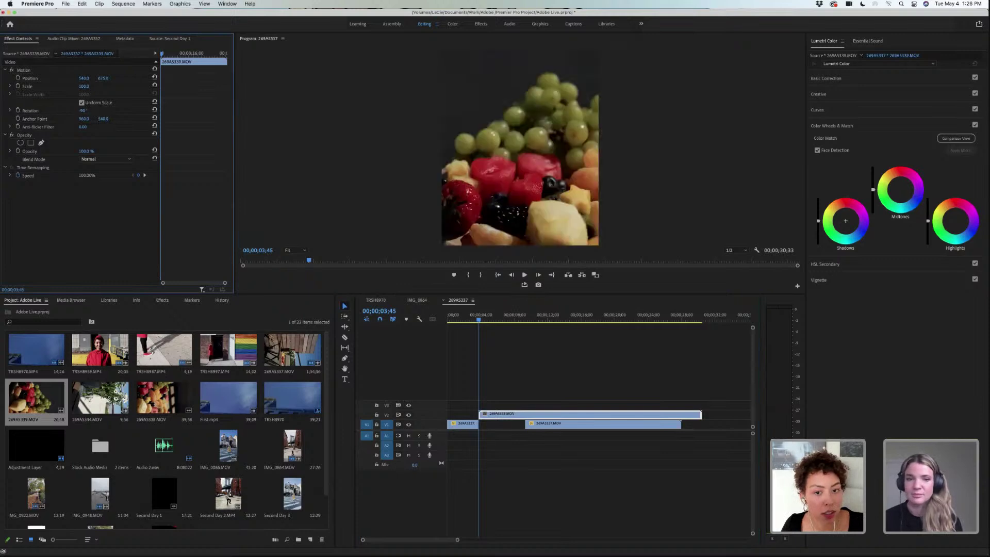
left_click_drag(90, 86, 94, 86)
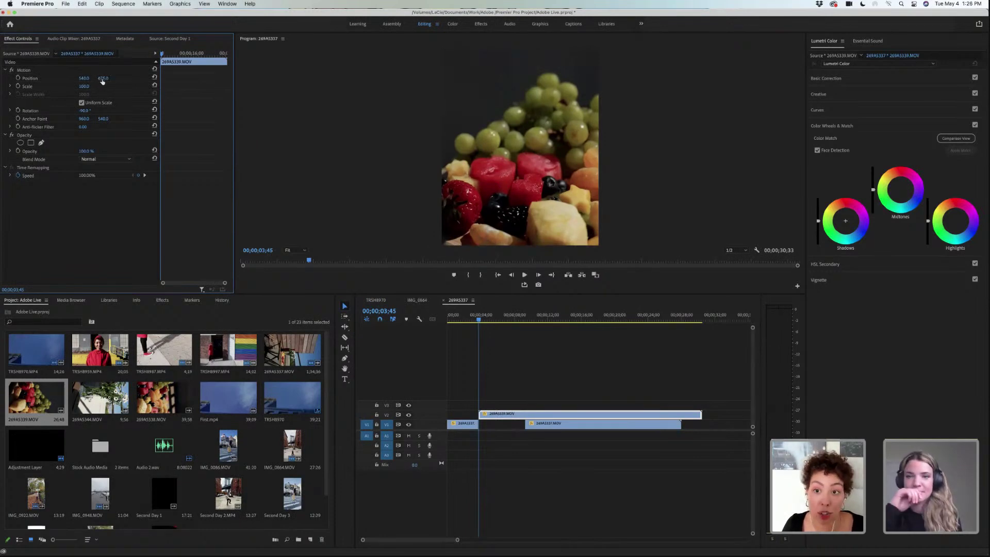
left_click_drag(101, 81, 147, 79)
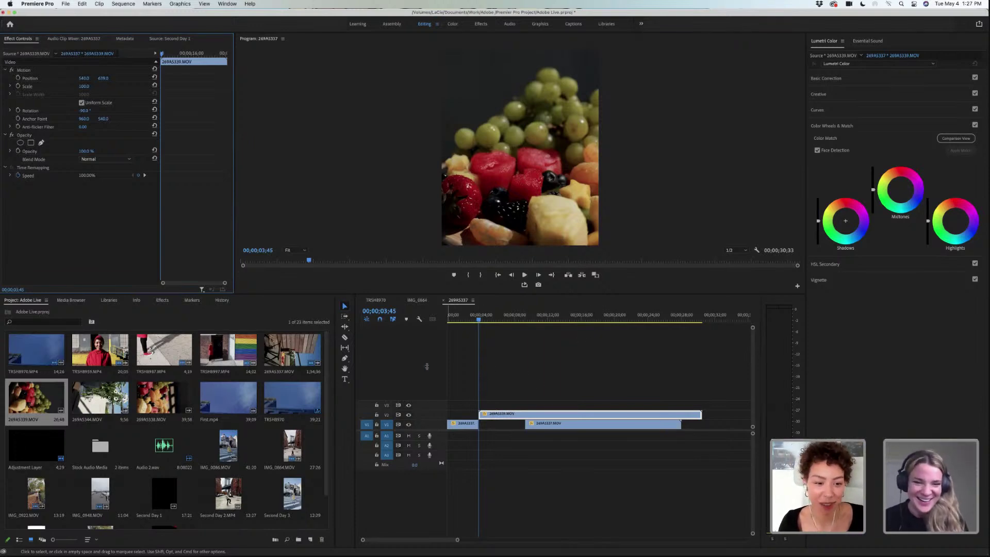
- Split the fruit clip at 00;00;15;49, delete the portion before the cut and move the remainder back to 00;00;03;45
left_click_drag(485, 322, 581, 318)
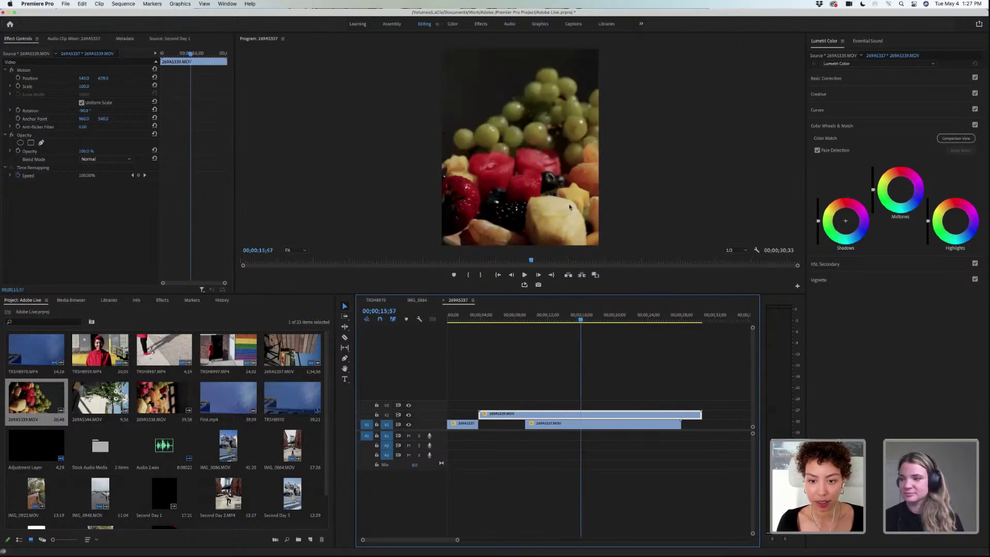
left_click(345, 338)
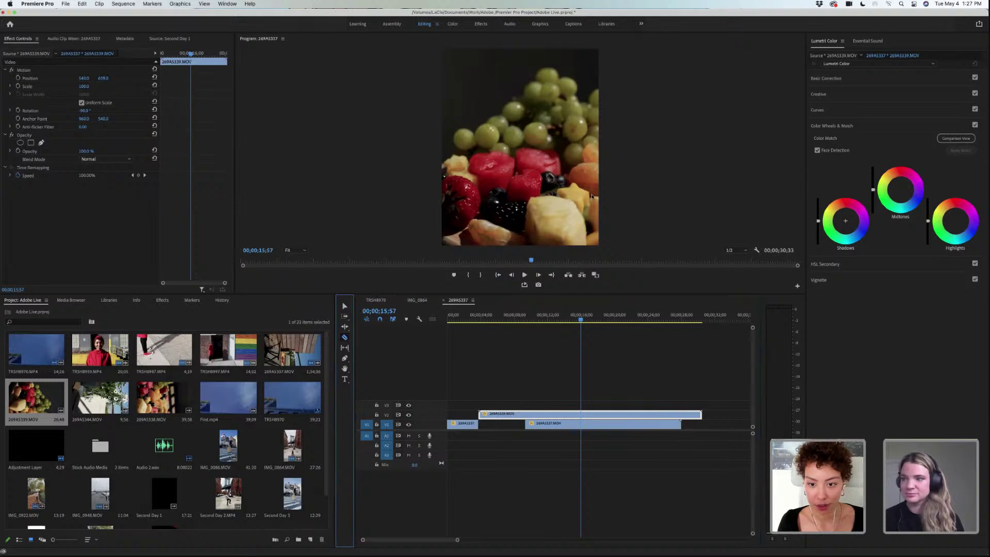
right_click(570, 415)
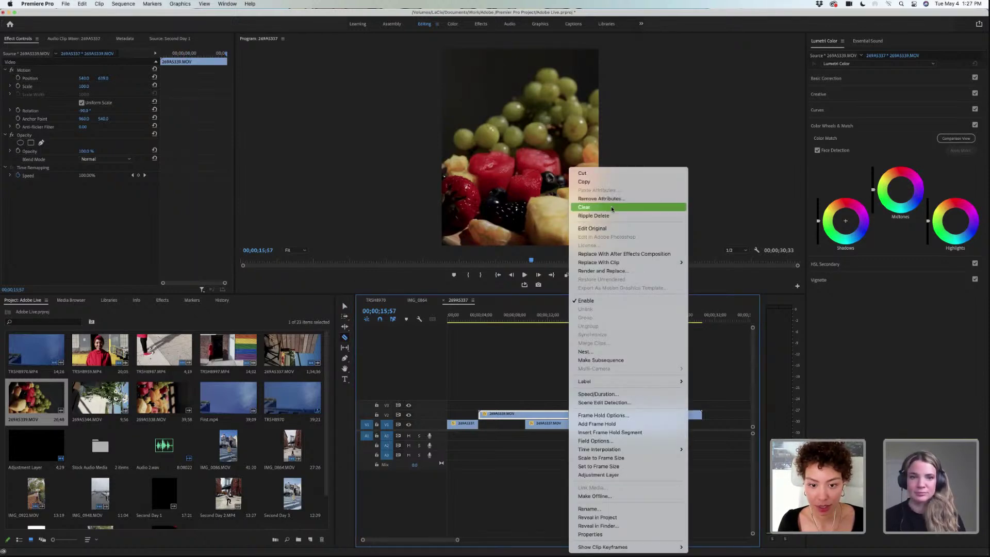
left_click(587, 317)
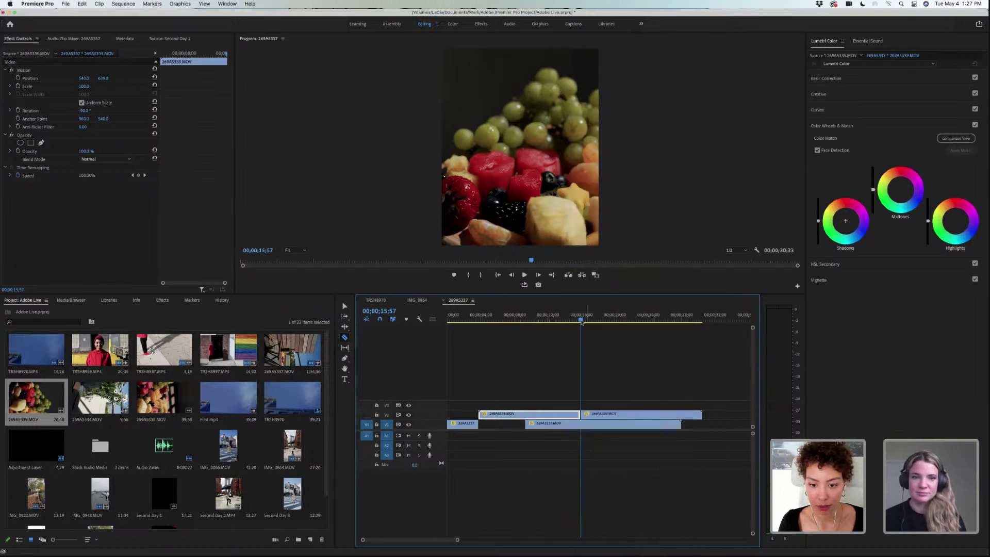
mouse_move(582, 320)
left_mouse_down()
mouse_move(597, 322)
mouse_move(580, 321)
left_mouse_up()
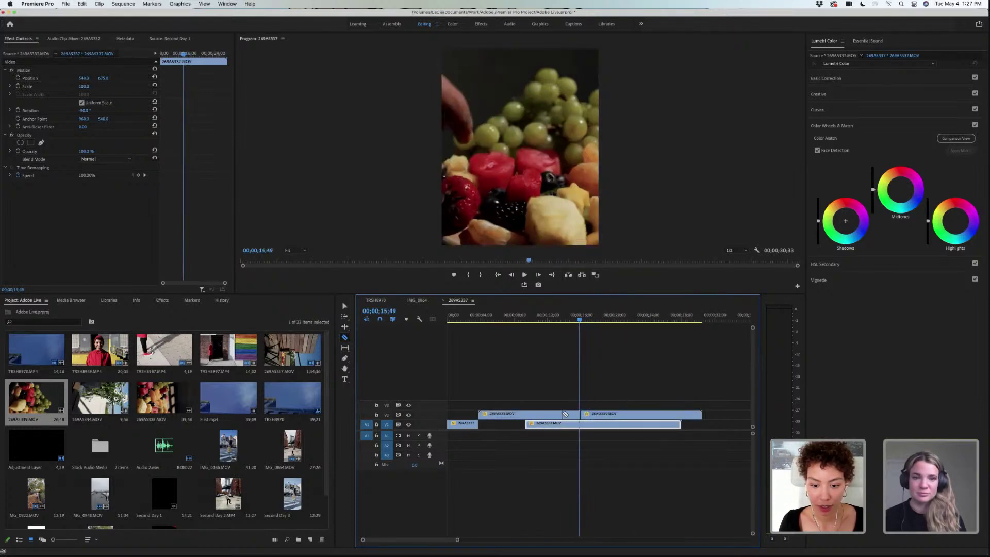
right_click(565, 415)
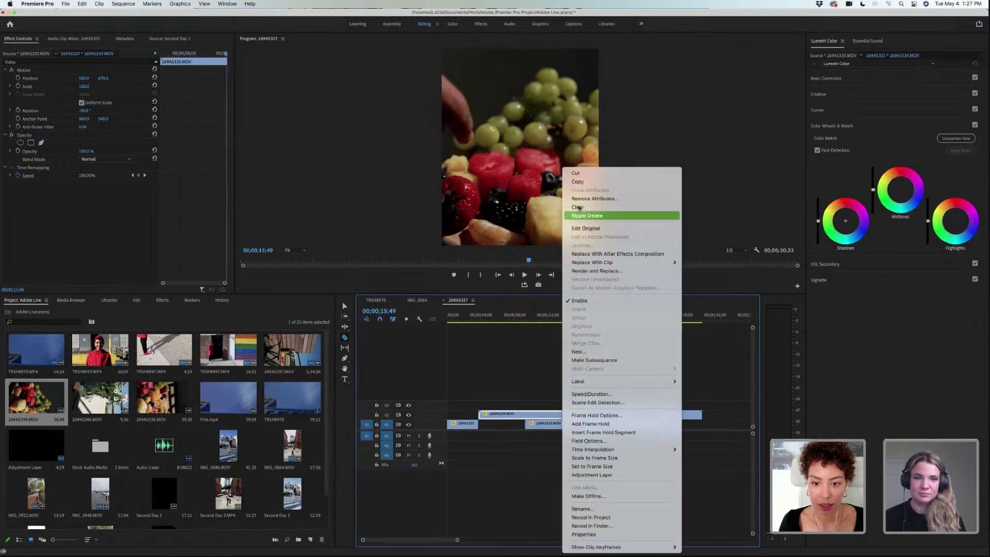
left_click(419, 362)
left_click_drag(569, 416, 512, 417)
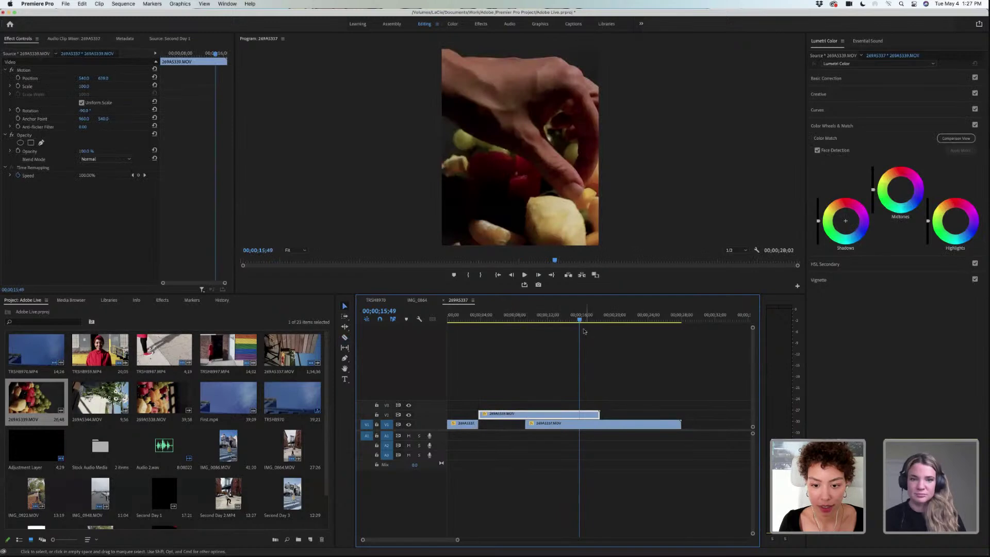
- Examine the frame at 00;00;03;22 with the program preview at 150% and 200%, then return the preview to Fit
left_click_drag(574, 319, 475, 332)
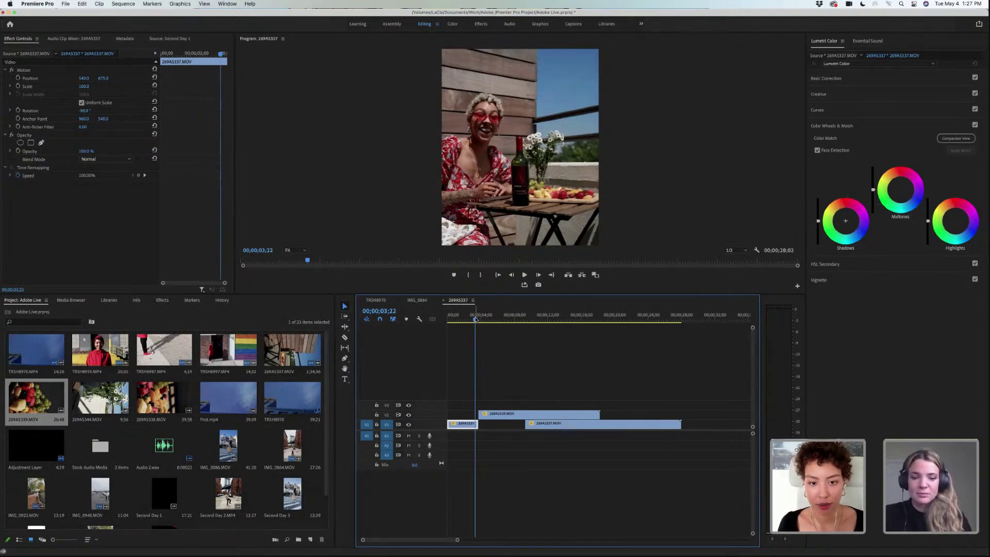
left_click_drag(475, 319, 475, 320)
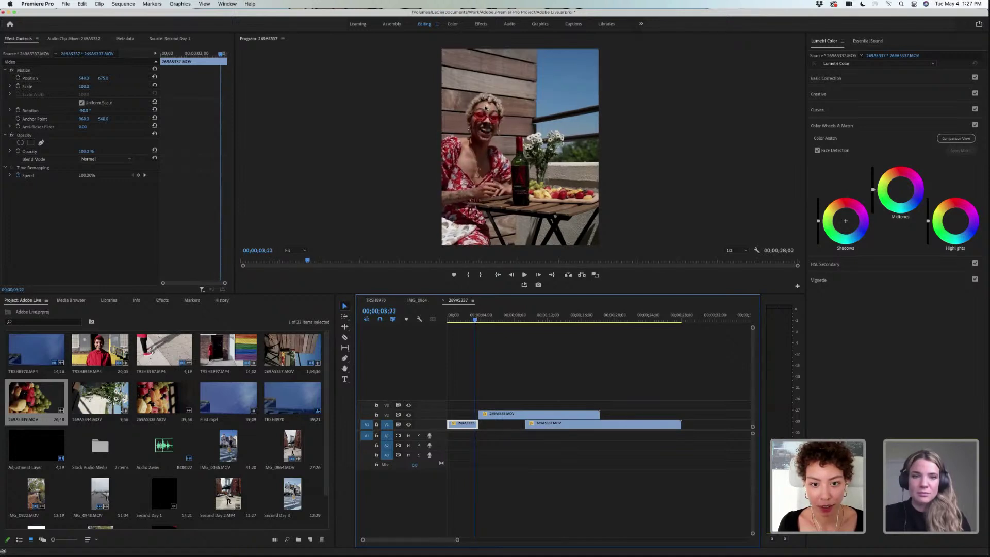
left_click(301, 252)
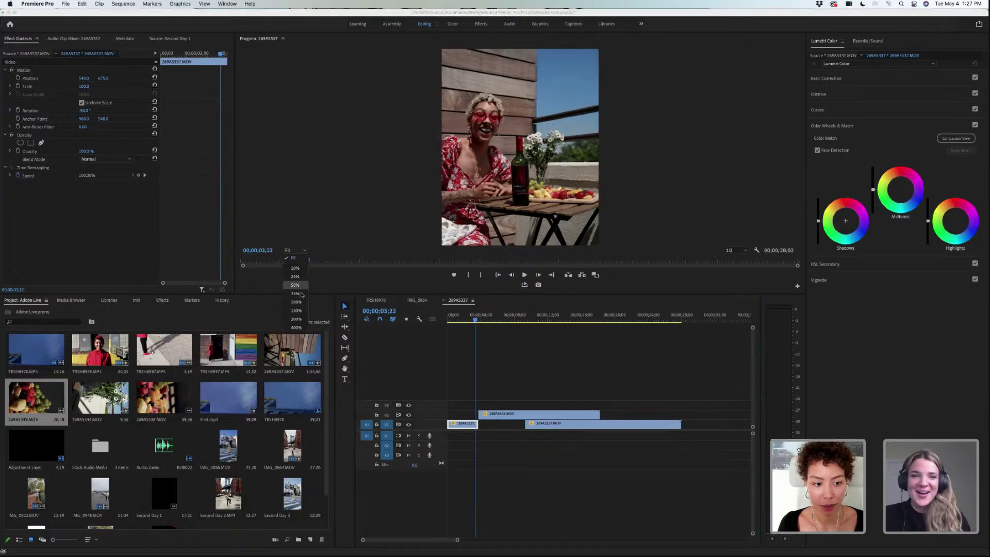
left_click(295, 305)
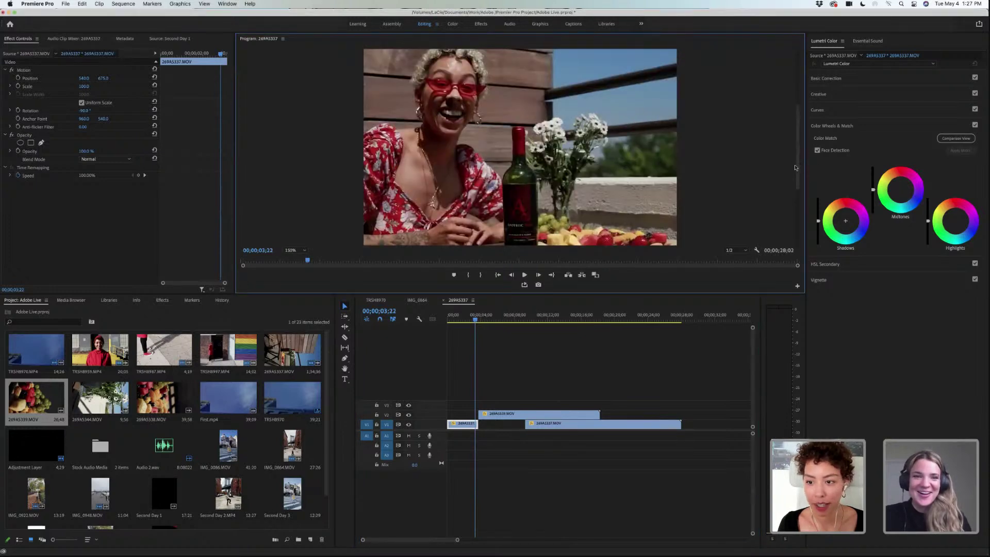
scroll(430, 96, "up", 1)
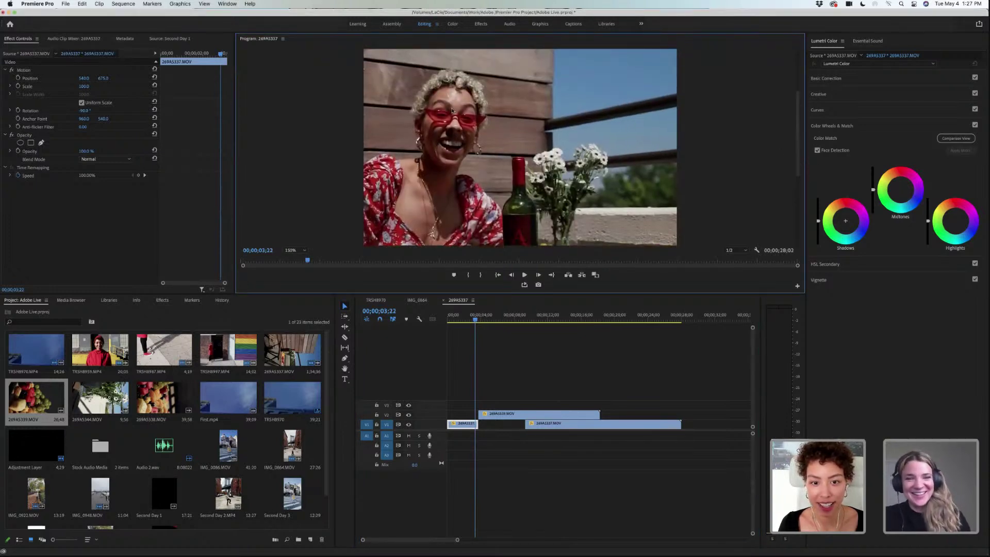
left_click(295, 251)
left_click(297, 320)
left_click_drag(800, 168, 800, 148)
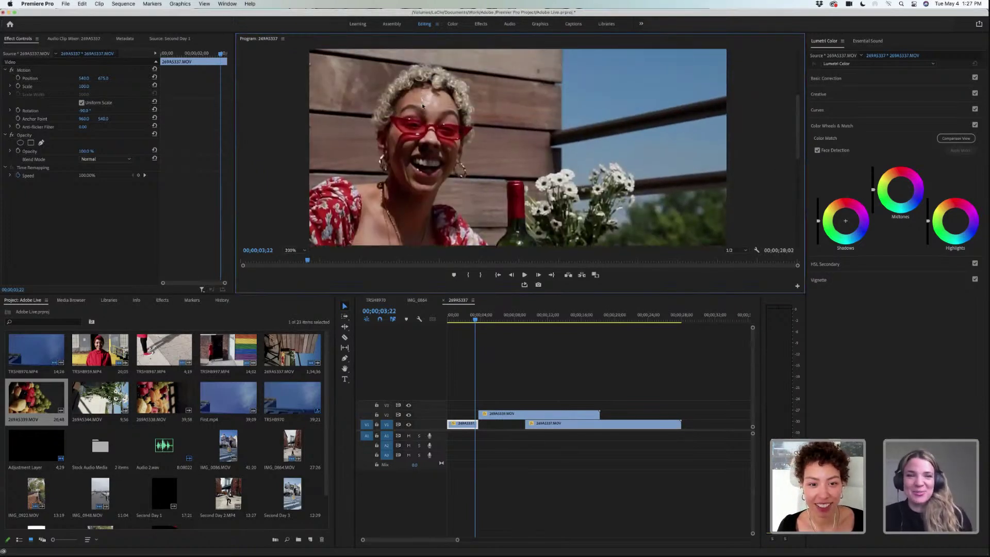
left_click(297, 250)
left_click(297, 261)
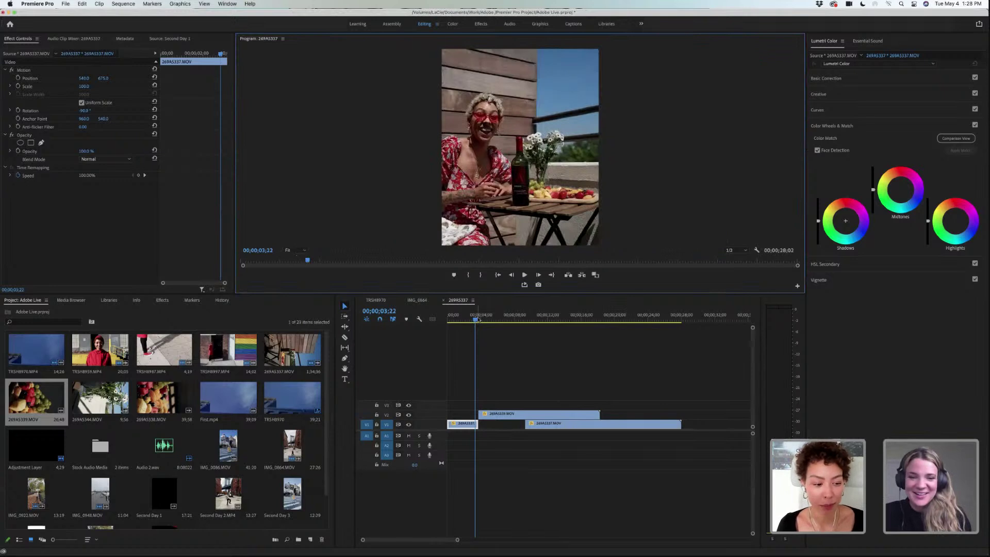
- Split the fruit clip at 00;00;04;35 and ripple delete the portion before the cut
left_click_drag(475, 319, 486, 321)
left_click(344, 338)
right_click(484, 415)
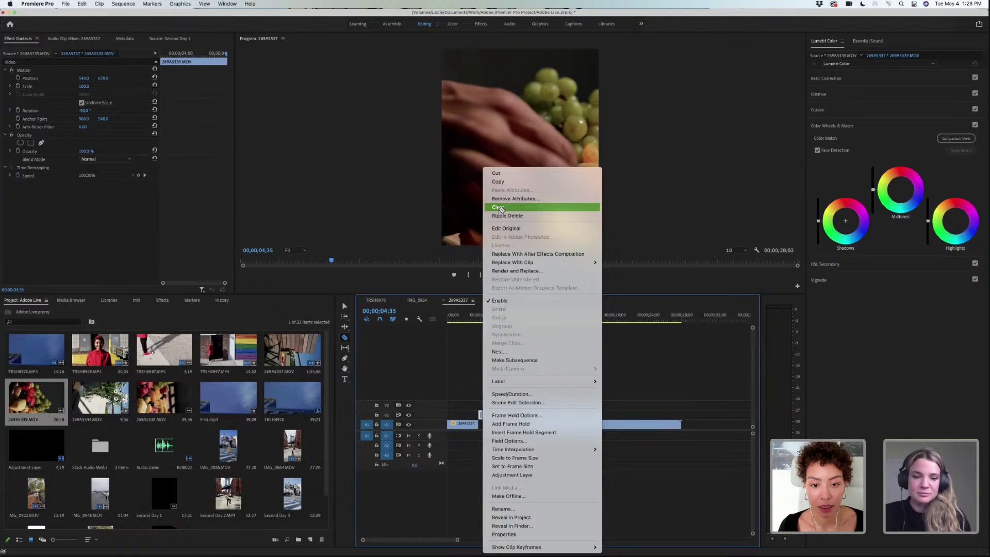
left_click(500, 215)
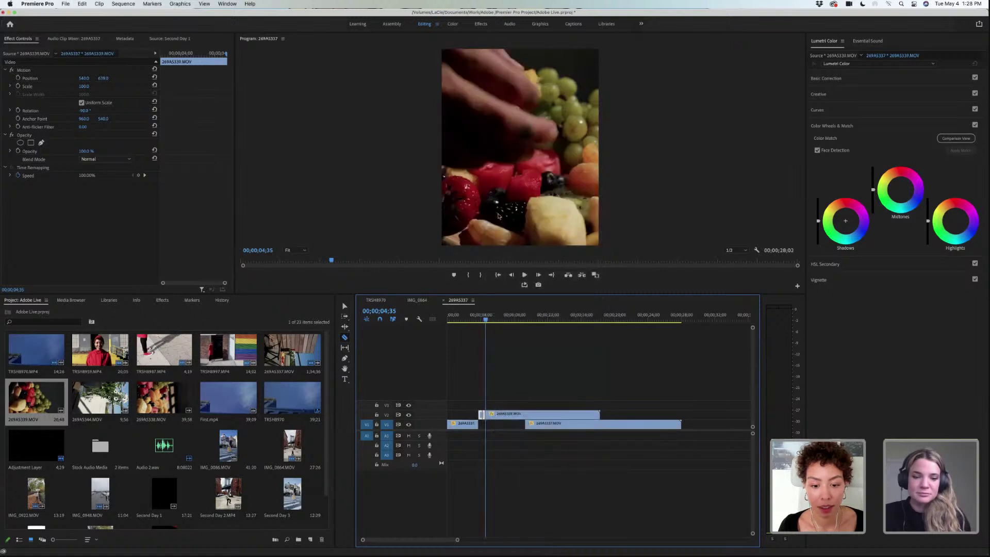
- Review the transition into the fruit clip and split that clip at 00;00;04;48
left_click(480, 321)
left_click_drag(479, 322, 479, 322)
left_click_drag(479, 321, 488, 324)
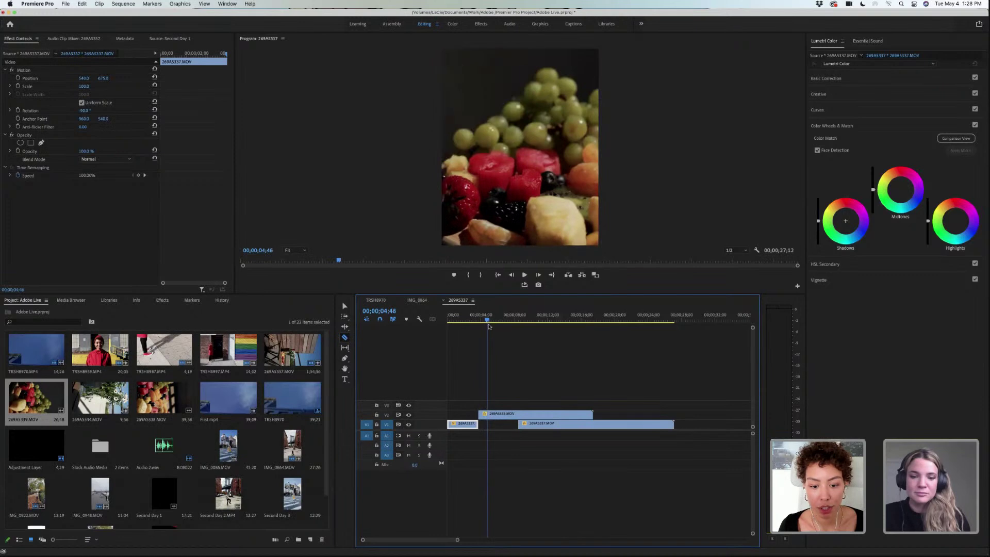
right_click(499, 415)
left_click(599, 475)
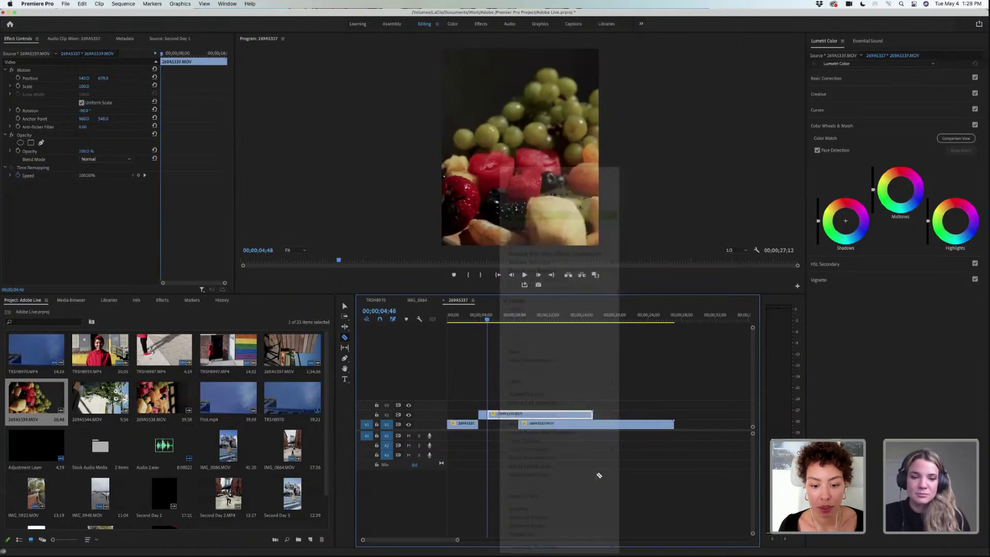
- Remove the fruit clip's portion after the cut and place the short piece on V1 between the two 269A5337.MOV clips without gaps
key("v")
left_click_drag(482, 416, 484, 428)
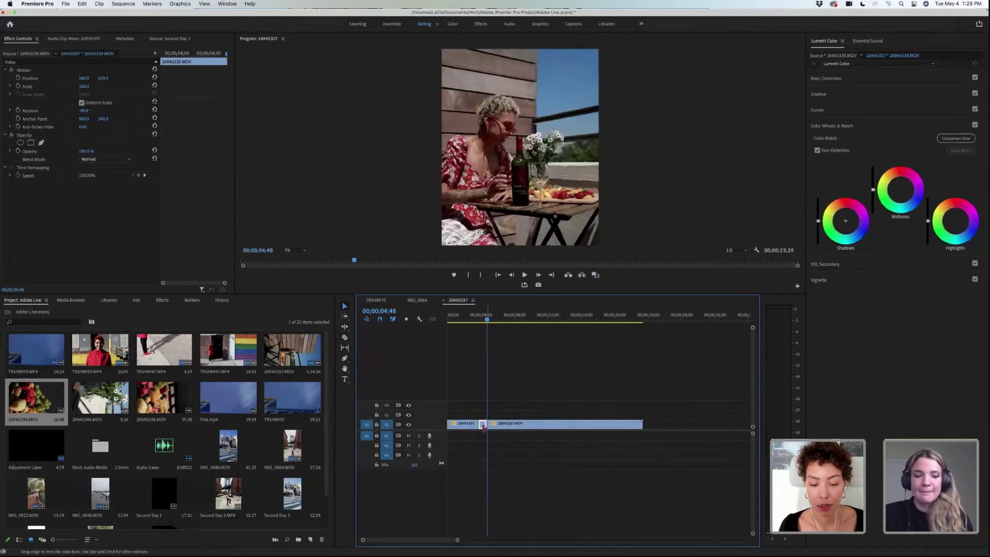
left_click(502, 403)
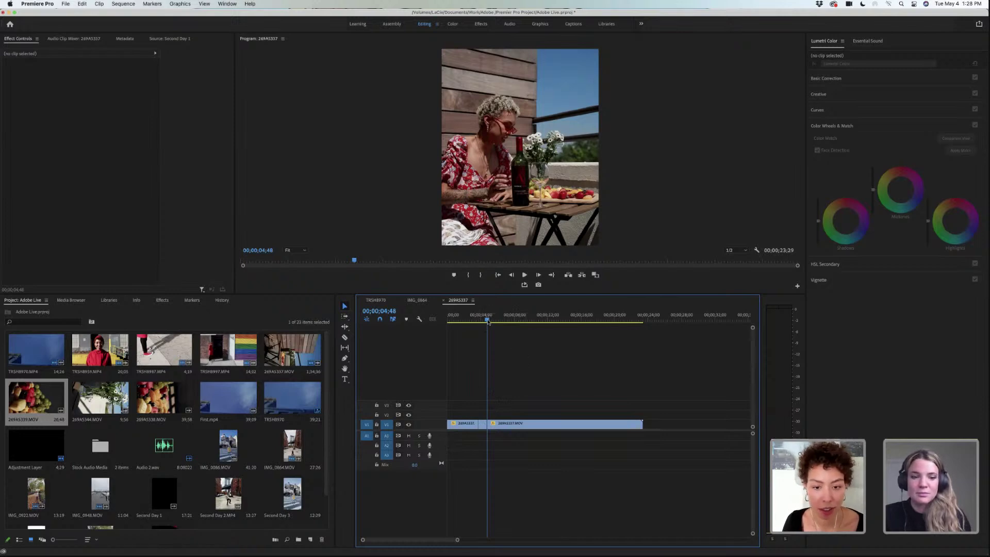
- Review the cut after the fruit clip, split the second 269A5337.MOV clip at 00;00;06;37, and ripple delete the portion before the split
left_click_drag(488, 321, 473, 322)
left_click(524, 275)
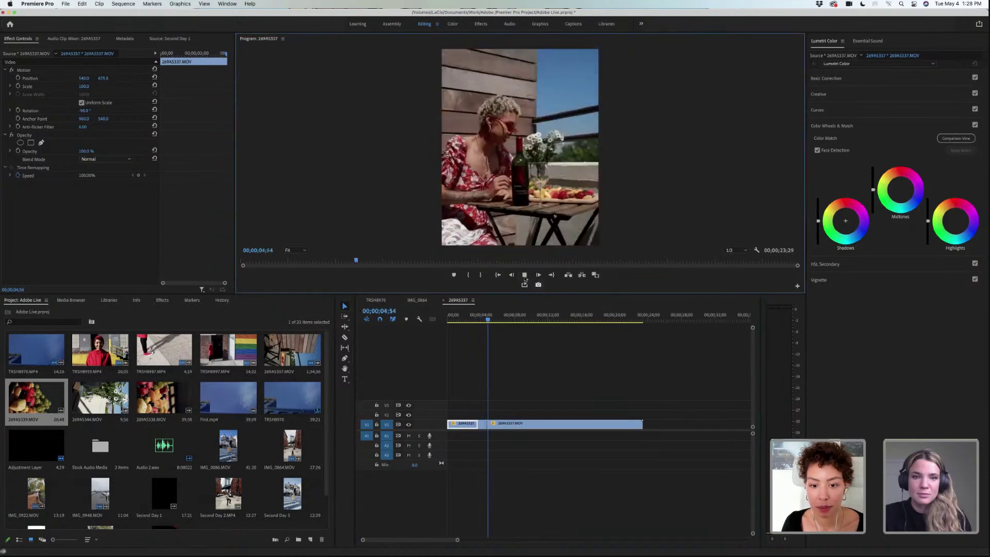
left_click(525, 275)
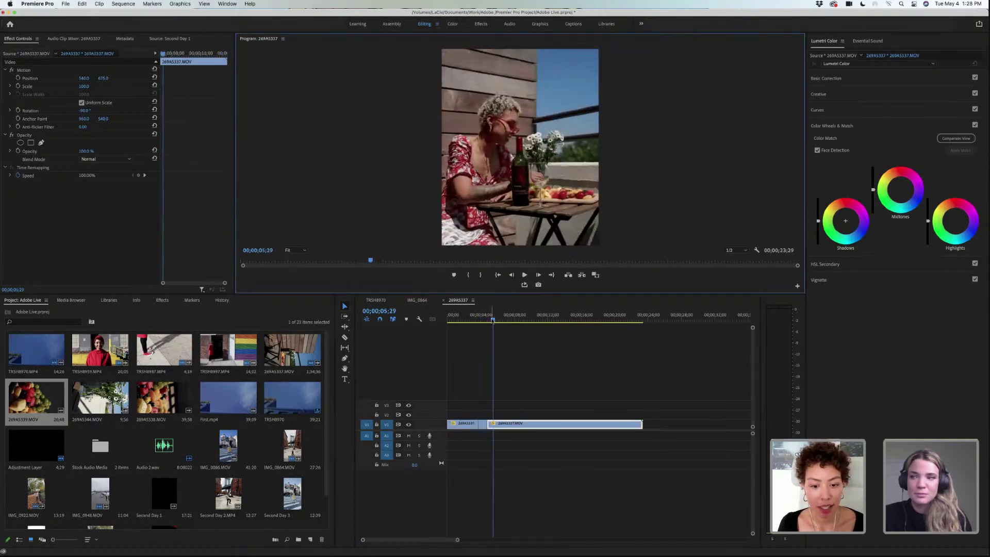
left_click_drag(493, 319, 503, 320)
left_click(345, 338)
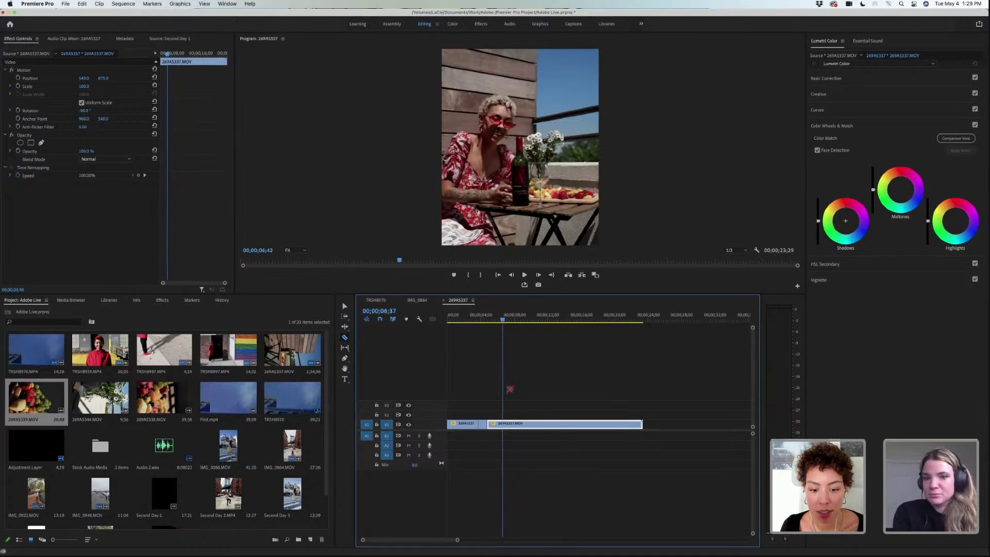
right_click(499, 425)
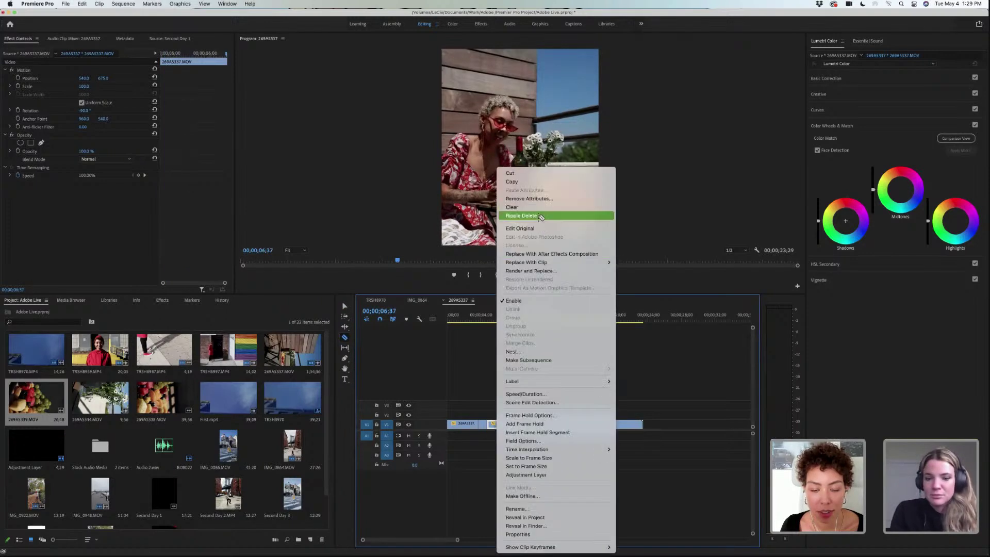
left_click(521, 213)
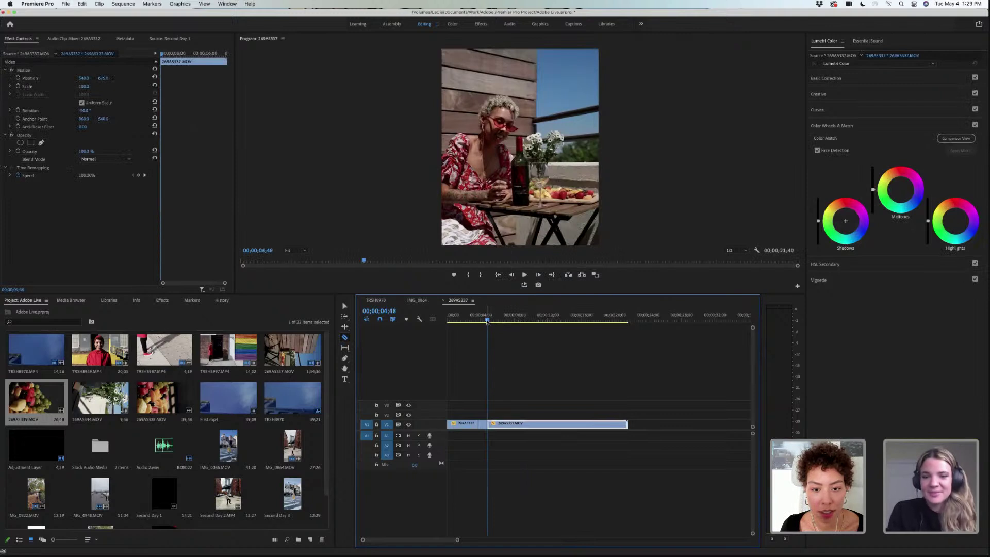
- Split the last 269A5337.MOV clip at about 00;00;14;25 and ripple delete the portion after the cut
left_click_drag(488, 321, 570, 323)
left_click(570, 424)
right_click(576, 424)
left_click(599, 214)
- Play the end of the sequence into its start to check the loop
left_click(560, 320)
left_click(525, 275)
left_click(524, 275)
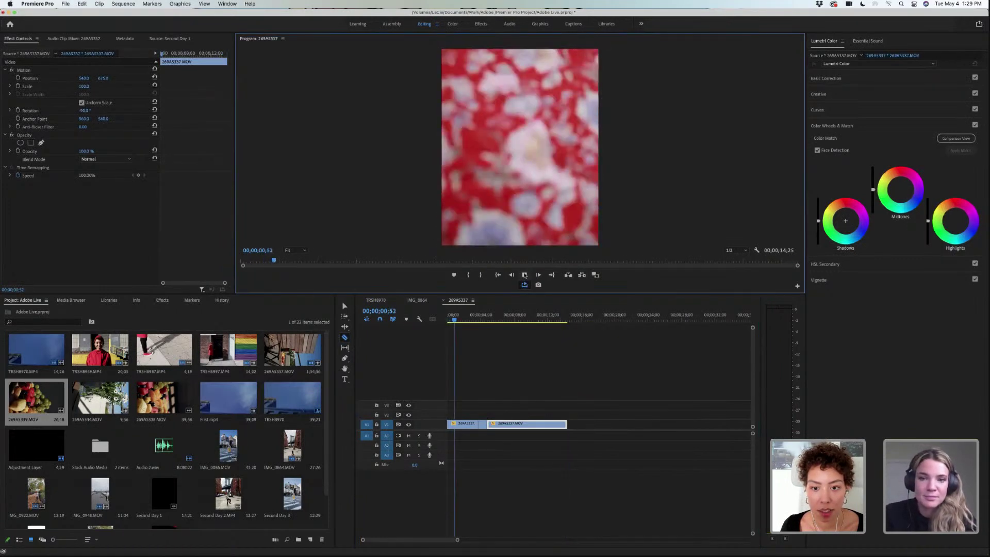
key("space")
- Apply the Dip to Black transition from the Favorites effects to the start of the first 269A5337.MOV clip
left_click_drag(457, 540, 412, 540)
key("Home")
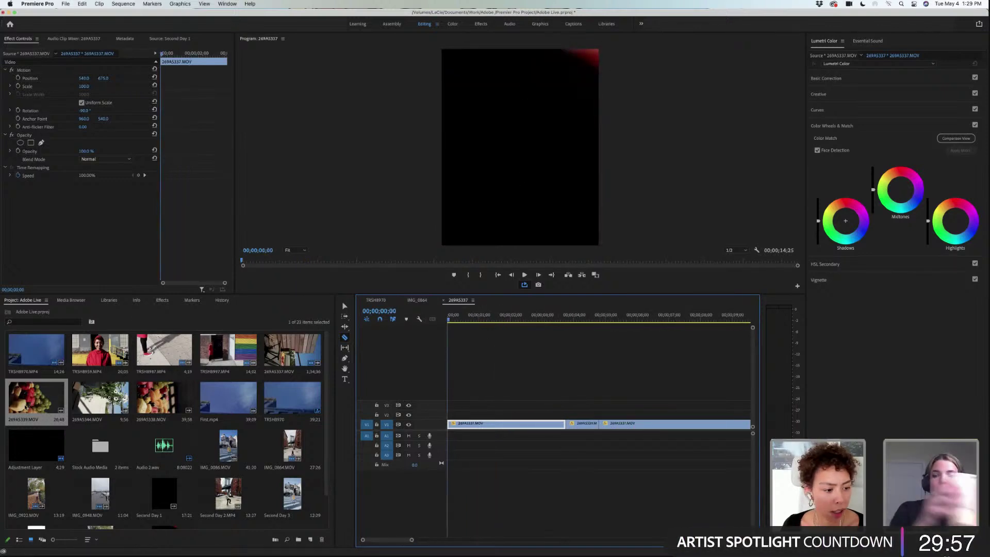
left_click(162, 300)
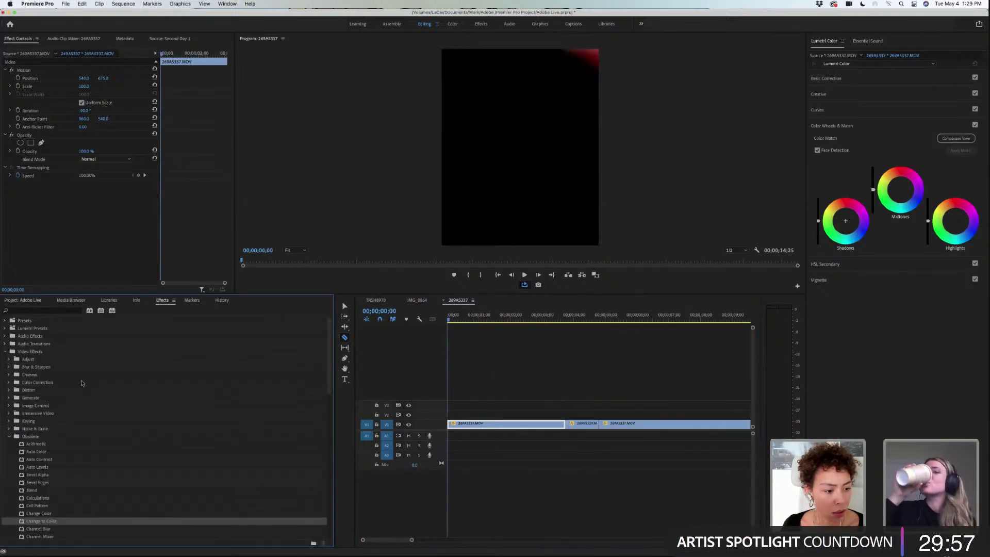
left_click(11, 436)
left_click(6, 507)
scroll(34, 515, "down", 1)
left_click(36, 506)
left_click_drag(404, 435, 454, 426)
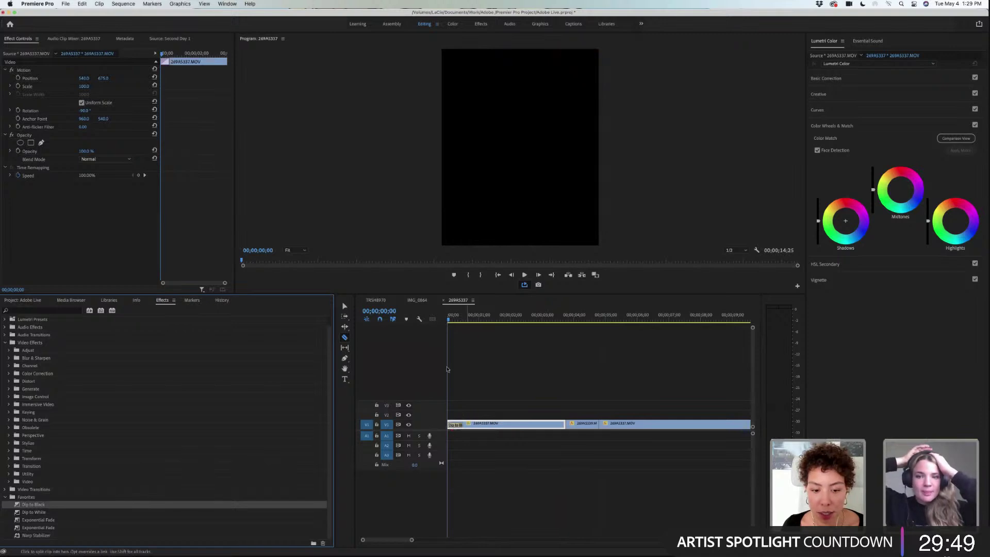
- Trim the start of the first clip to 00;00;00;18 and shift all clips together back to the sequence start
left_click_drag(411, 541, 385, 540)
key("v")
key("Right")
key("space")
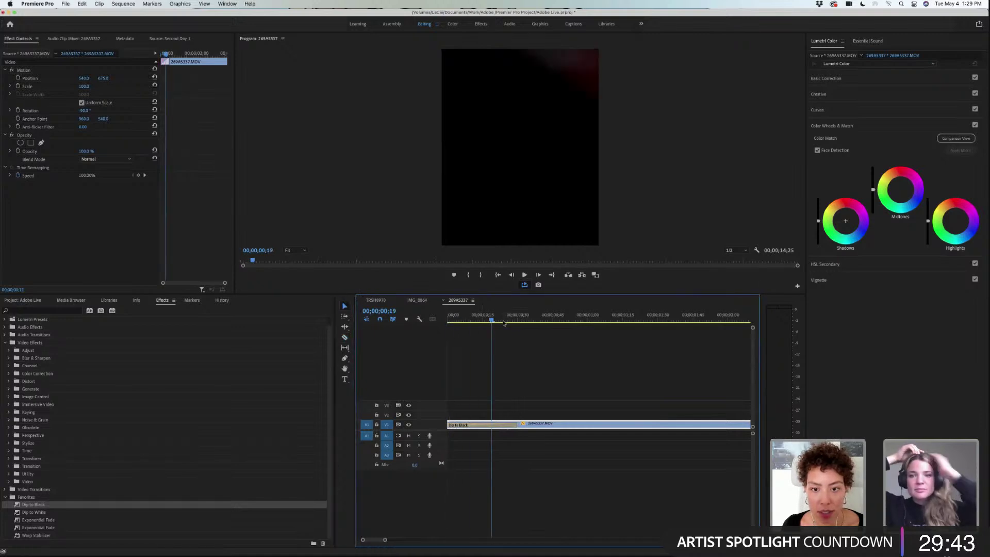
left_click_drag(608, 327, 491, 336)
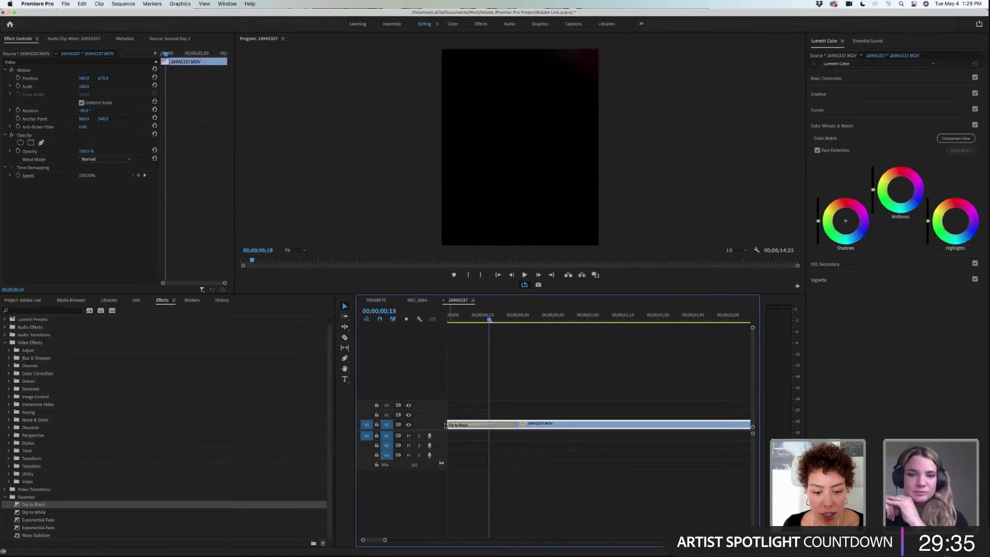
left_click_drag(475, 428, 489, 427)
left_click(345, 316)
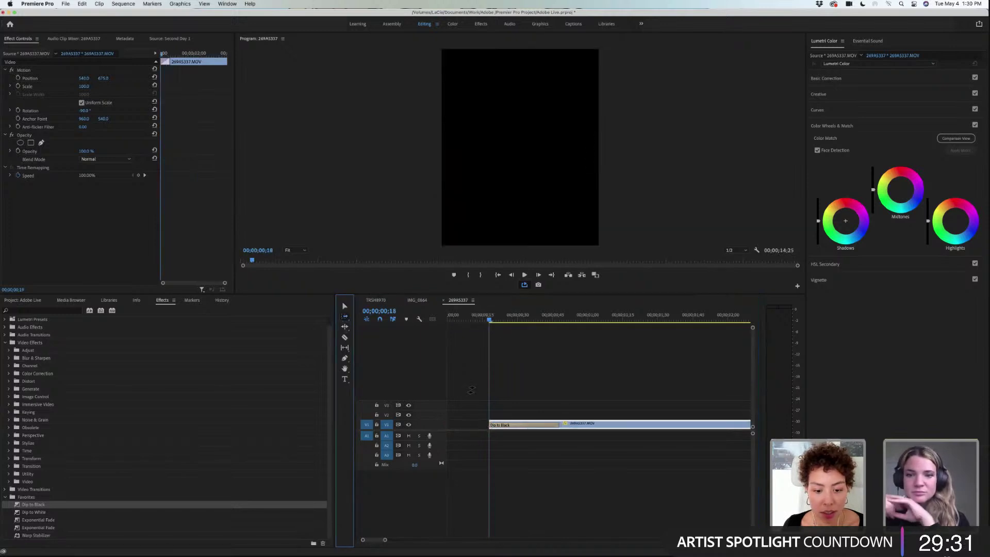
left_click_drag(480, 425, 447, 425)
key("Home")
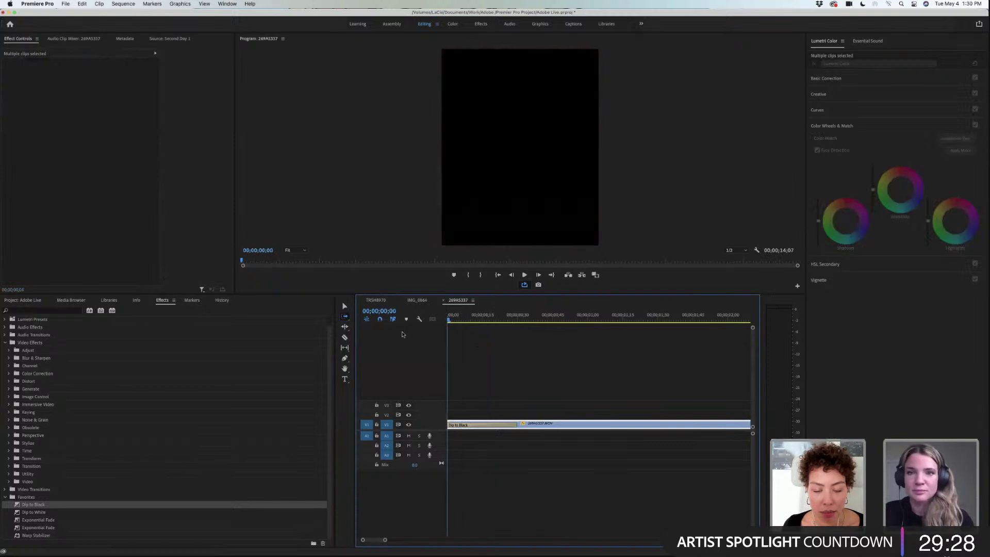
- Play the sequence from the start to examine the fade-in and the opening clip, then deselect all clips
left_click(525, 275)
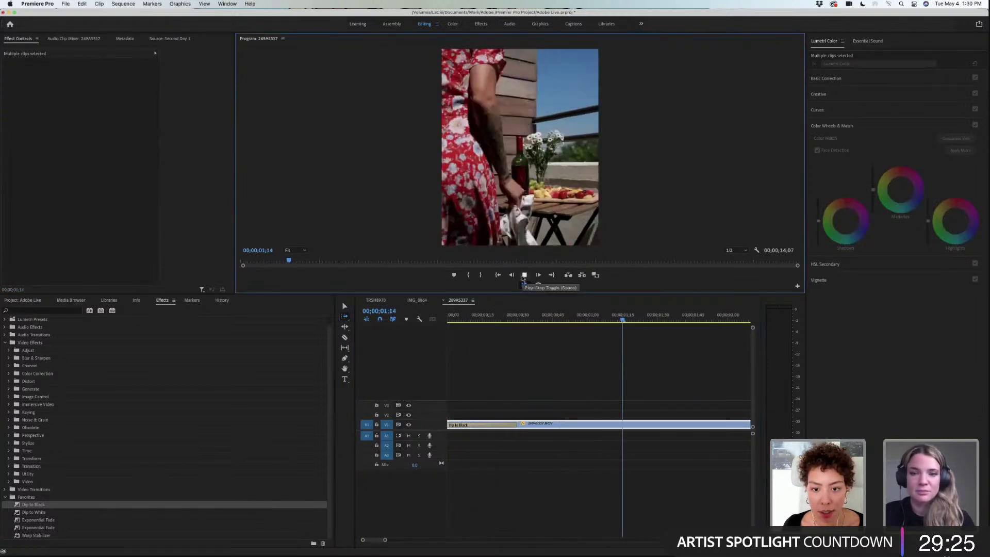
left_click(524, 274)
left_click_drag(386, 540, 427, 541)
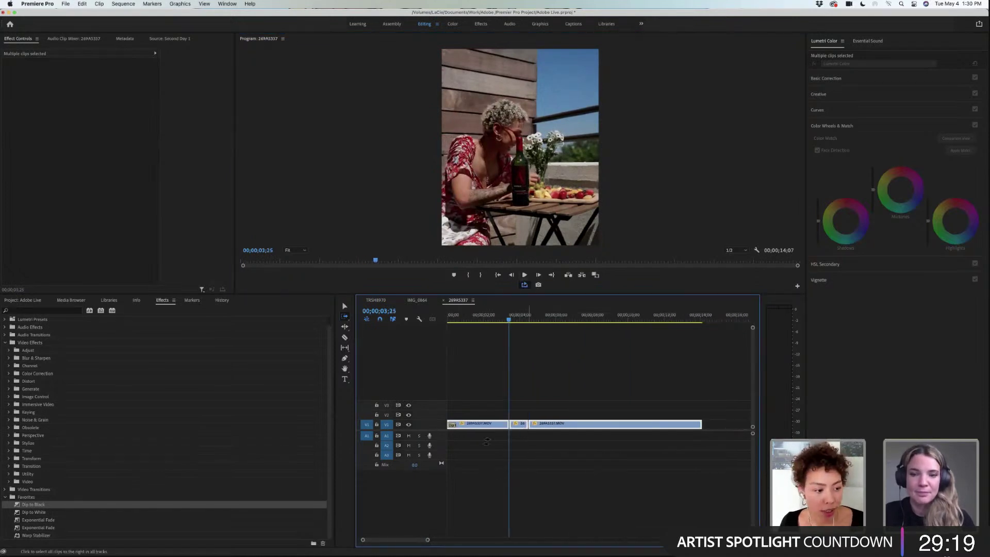
left_click_drag(510, 320, 413, 344)
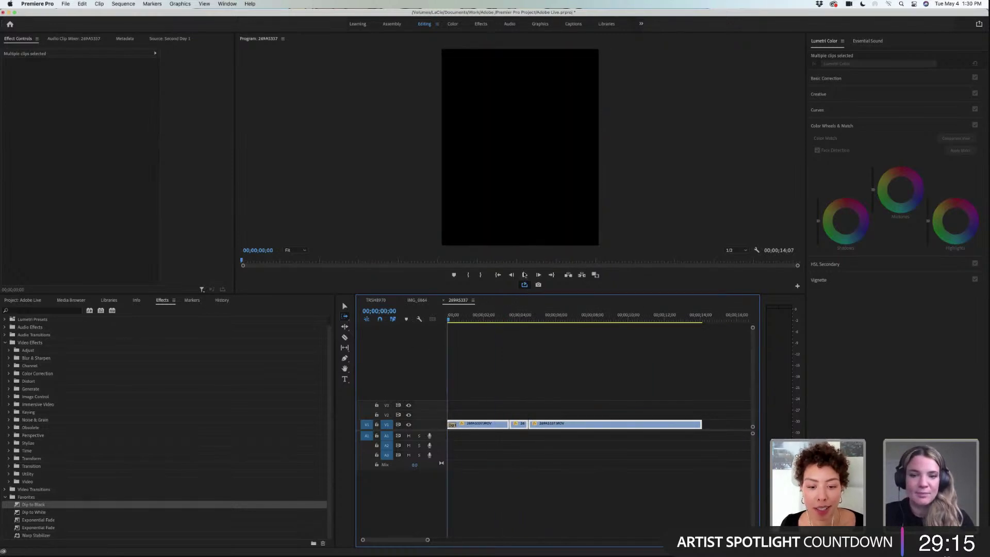
left_click(525, 275)
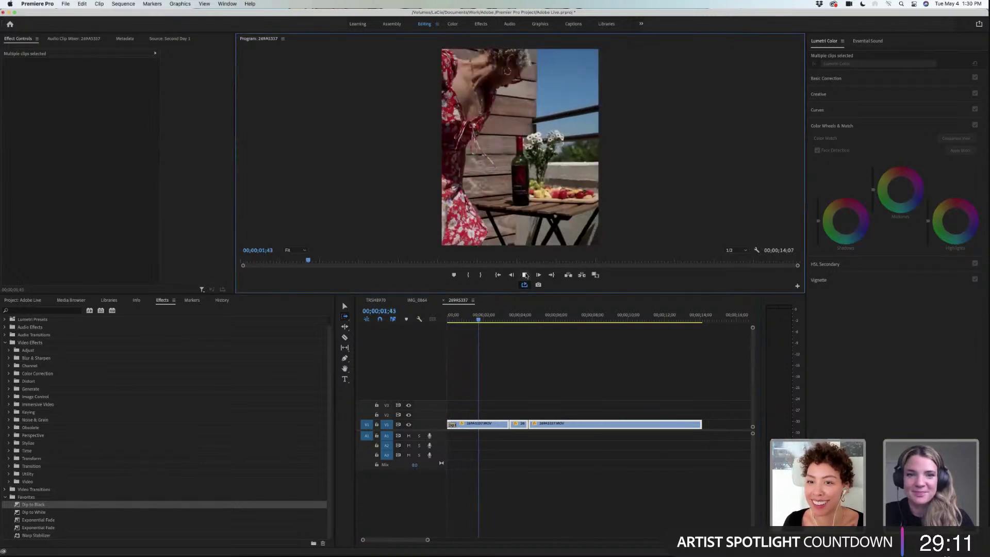
left_click(526, 276)
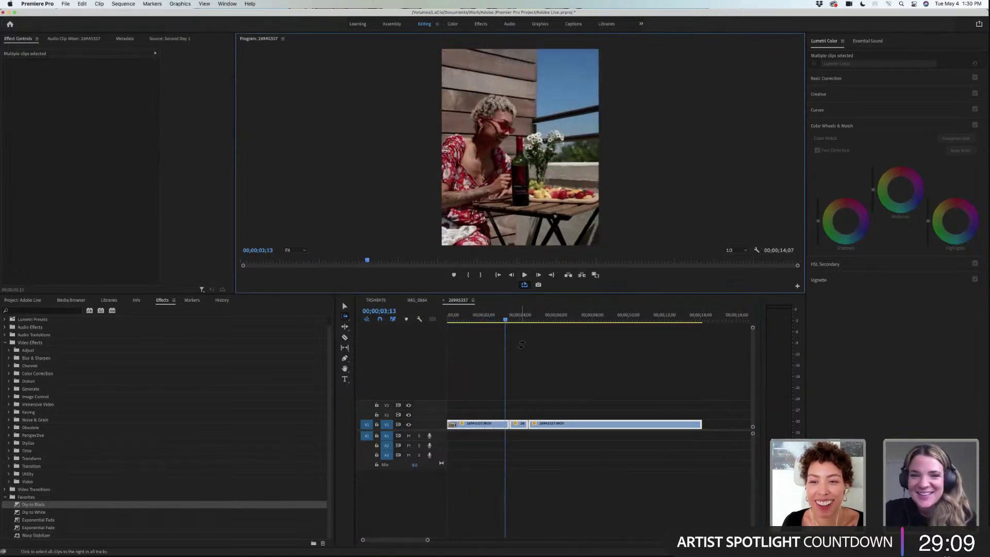
left_click(344, 306)
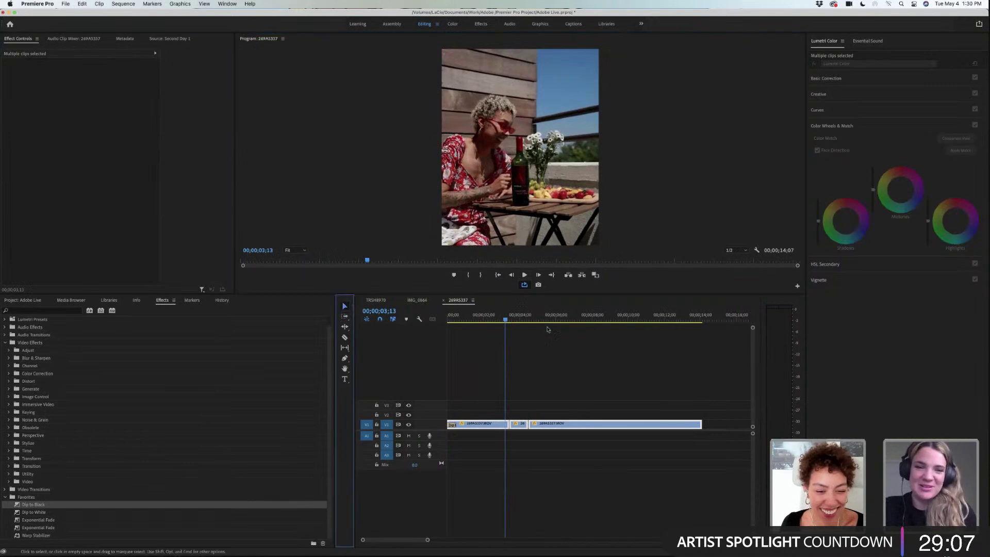
left_click(519, 372)
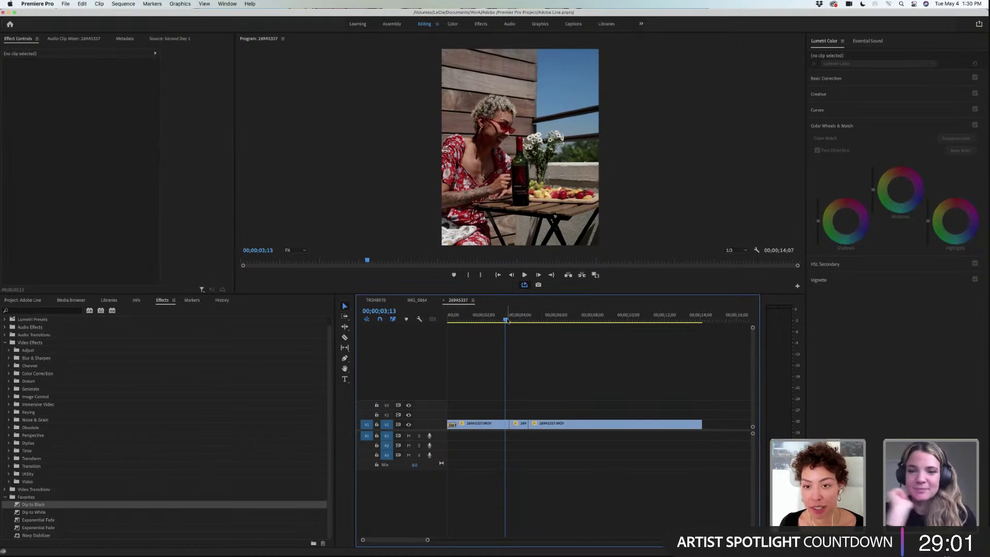
- Export the frame at 00;00;02;28 as a PNG named No Wine Glass and import it into the project
left_click_drag(509, 321, 489, 345)
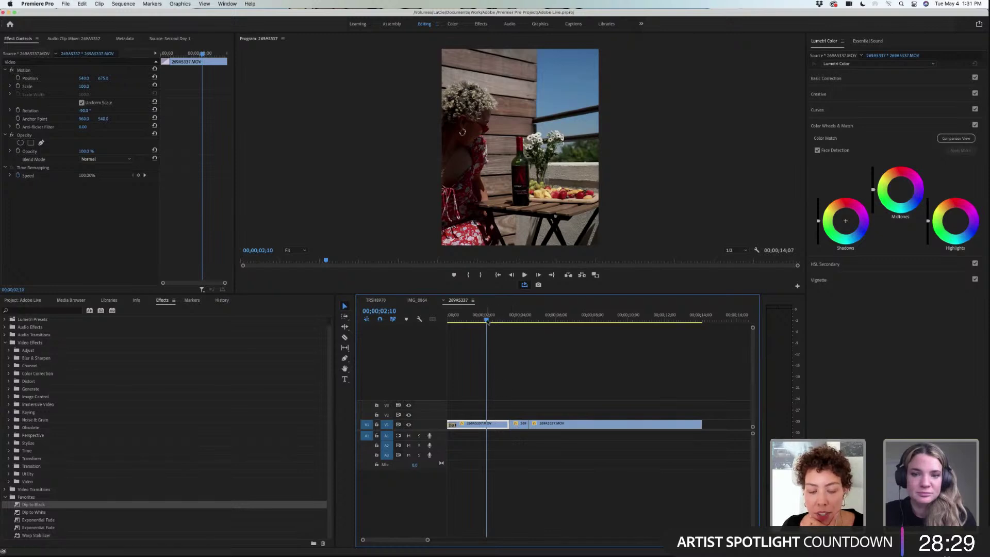
left_click_drag(527, 324, 493, 331)
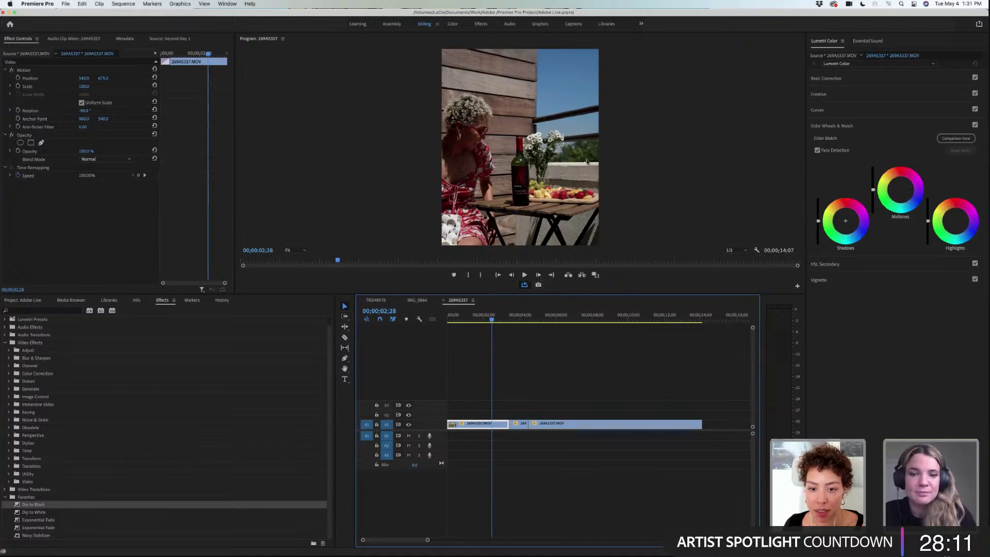
left_click(538, 285)
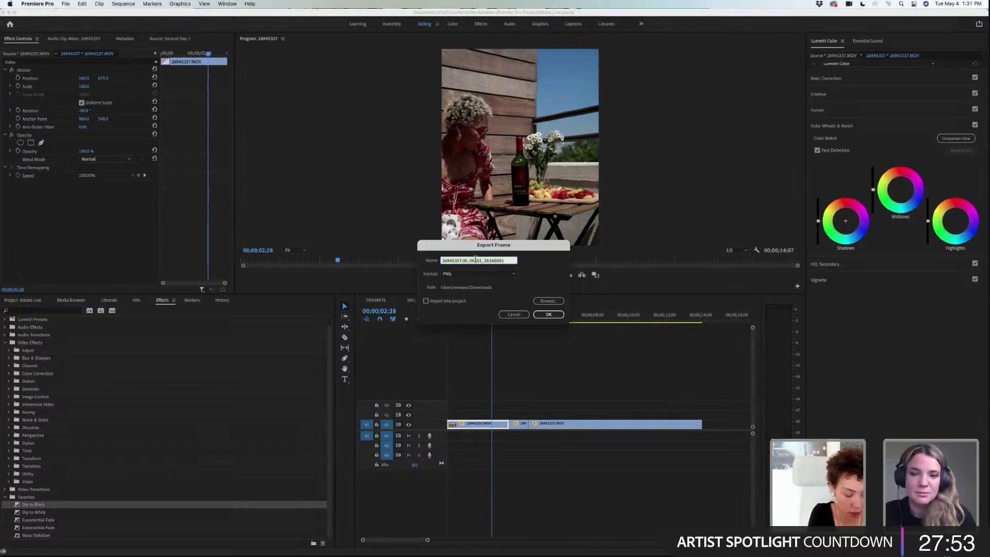
type("No Wine Glass")
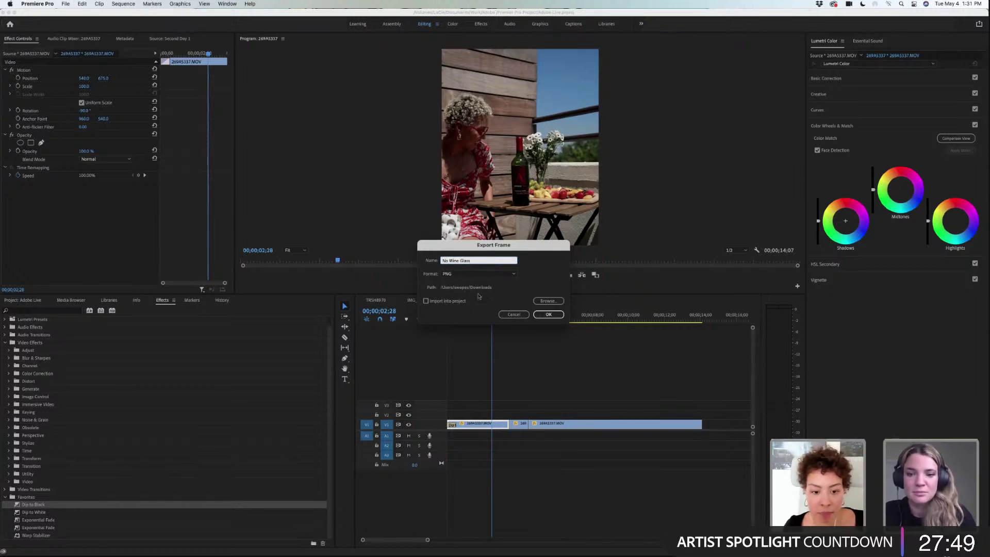
left_click(447, 301)
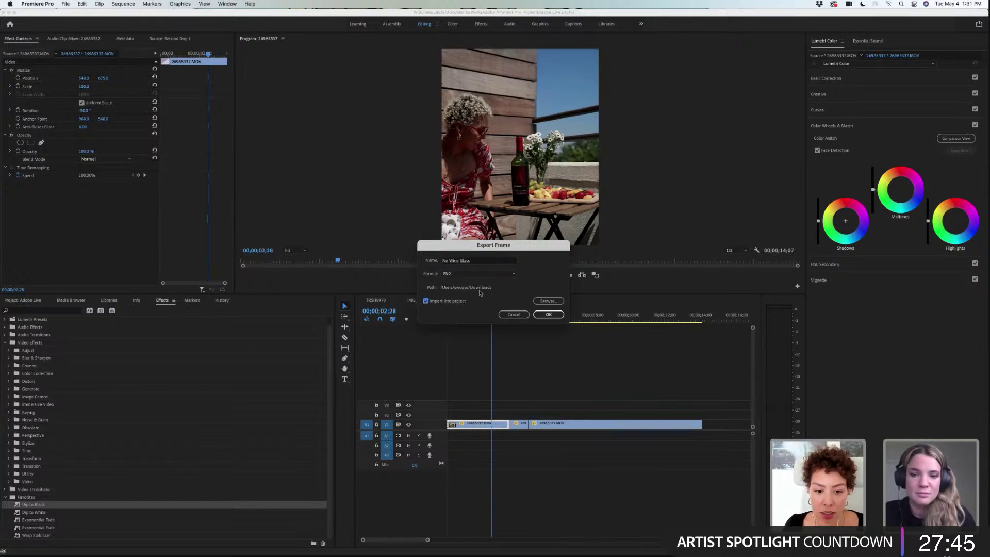
left_click(548, 314)
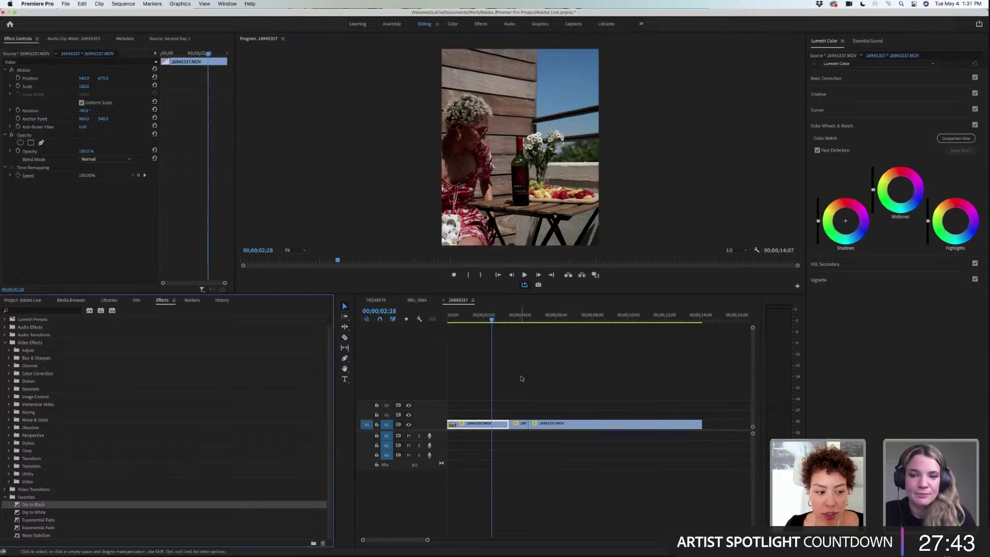
- Place No Wine Glass.png on V2, aligned with the start of the last 269A5337.MOV clip
left_click(30, 302)
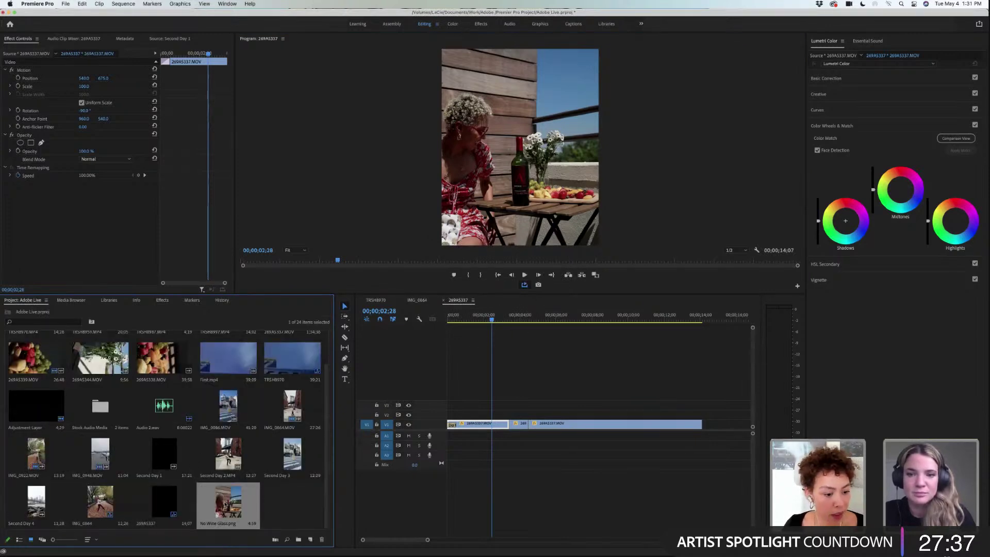
left_click_drag(252, 493, 578, 417)
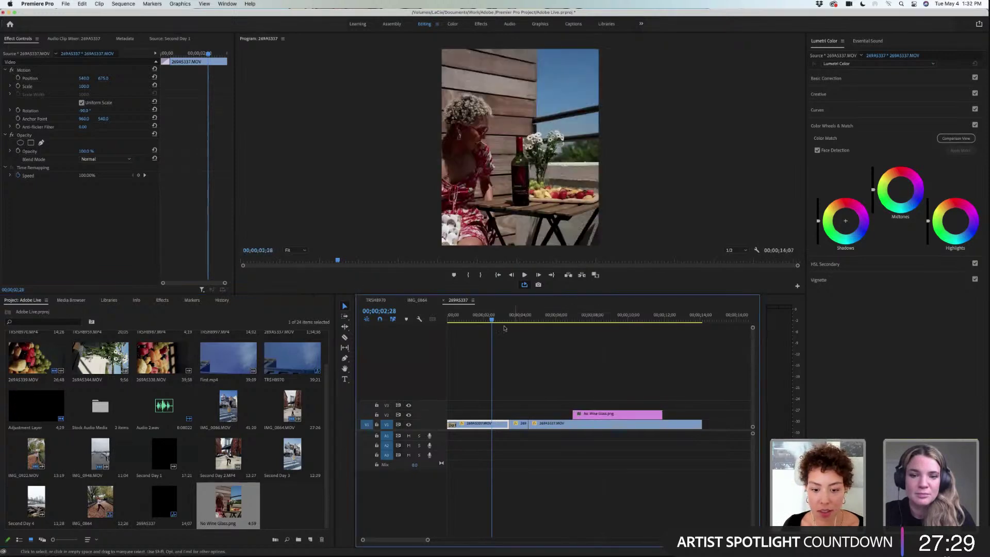
left_click_drag(493, 320, 521, 323)
left_click_drag(586, 417, 542, 419)
key("space")
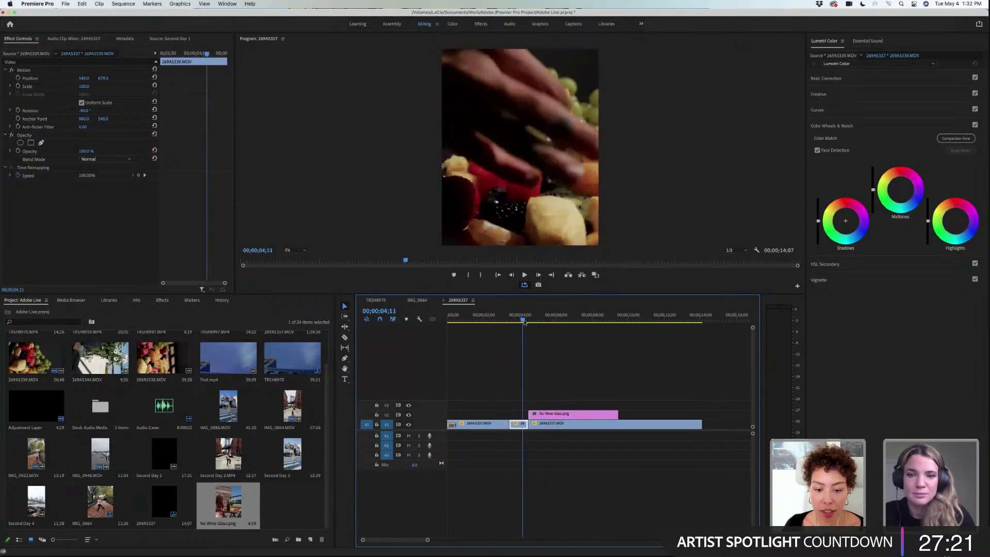
- Draw a closed free-form opacity mask on the No Wine Glass.png clip around the table area beside the wine bottle
left_click(554, 424)
left_click(557, 414)
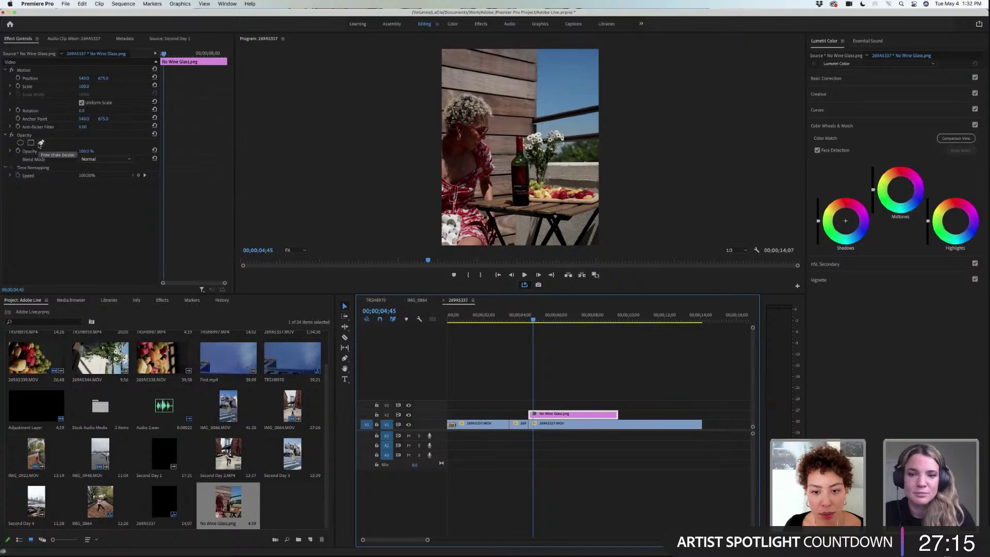
left_click(41, 143)
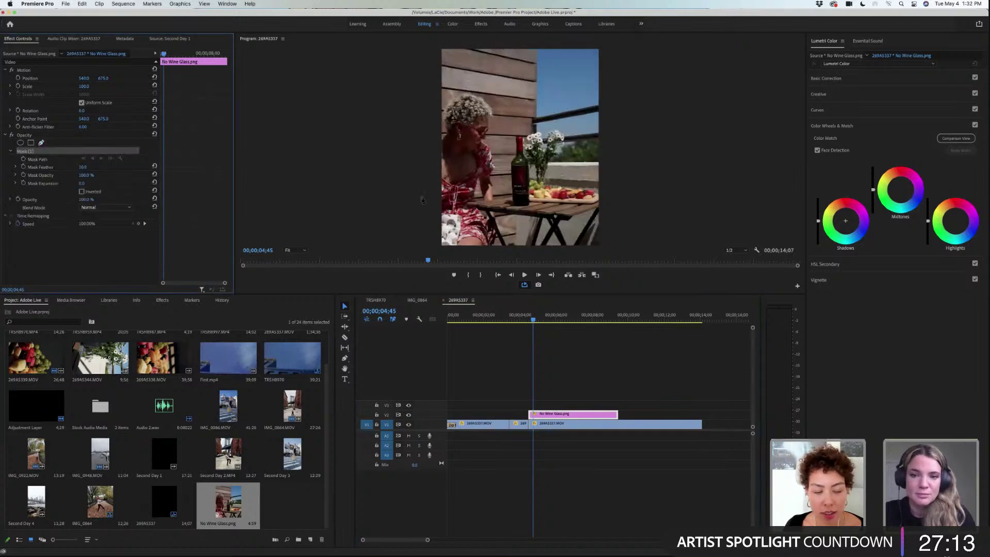
left_click(532, 167)
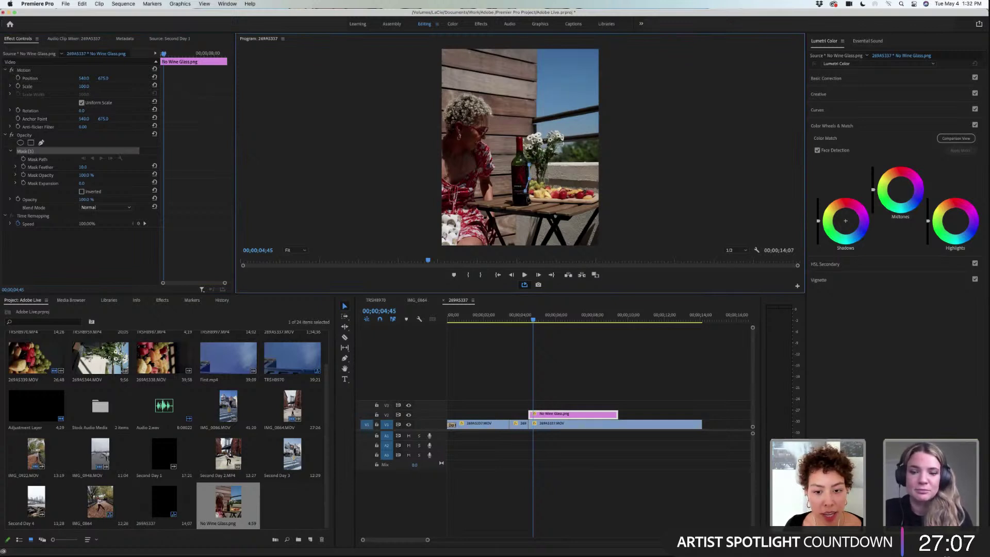
left_click(528, 208)
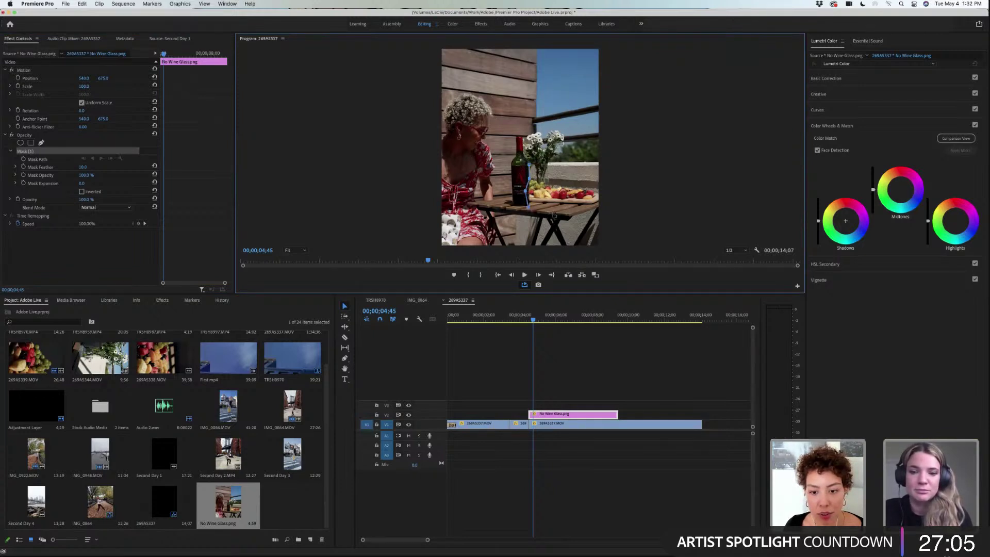
left_click(561, 205)
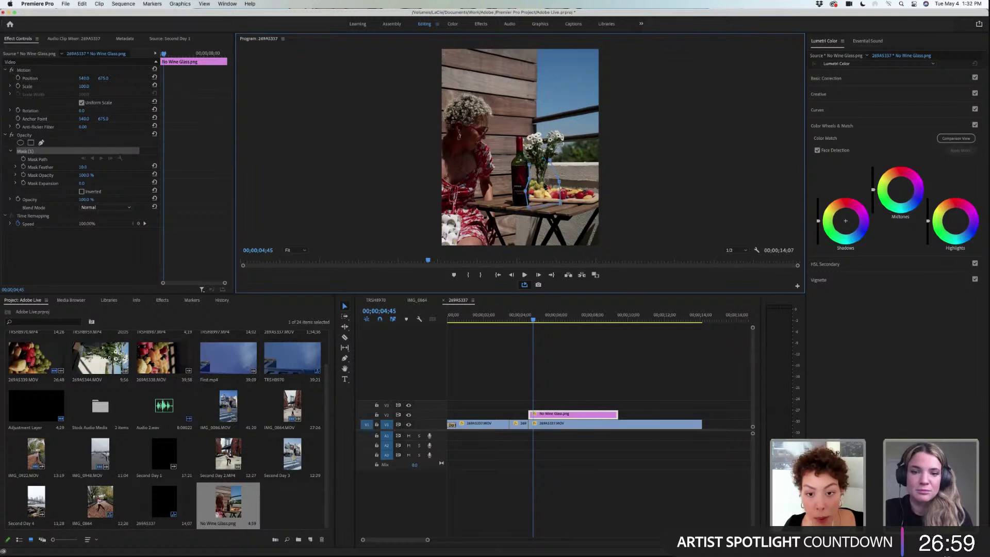
left_click(522, 171)
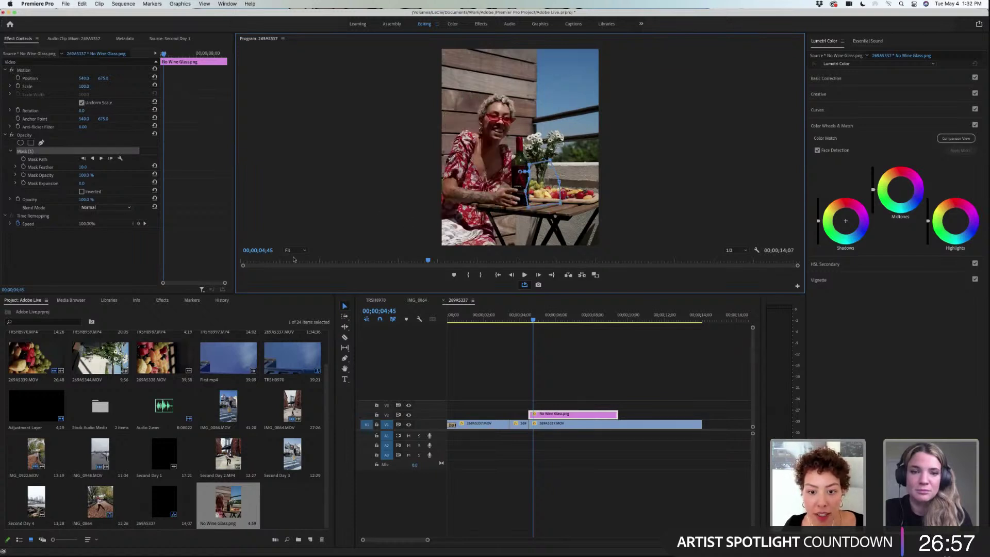
- Extend the No Wine Glass.png clip on V2 to the end of the last 269A5337.MOV clip
left_click(167, 248)
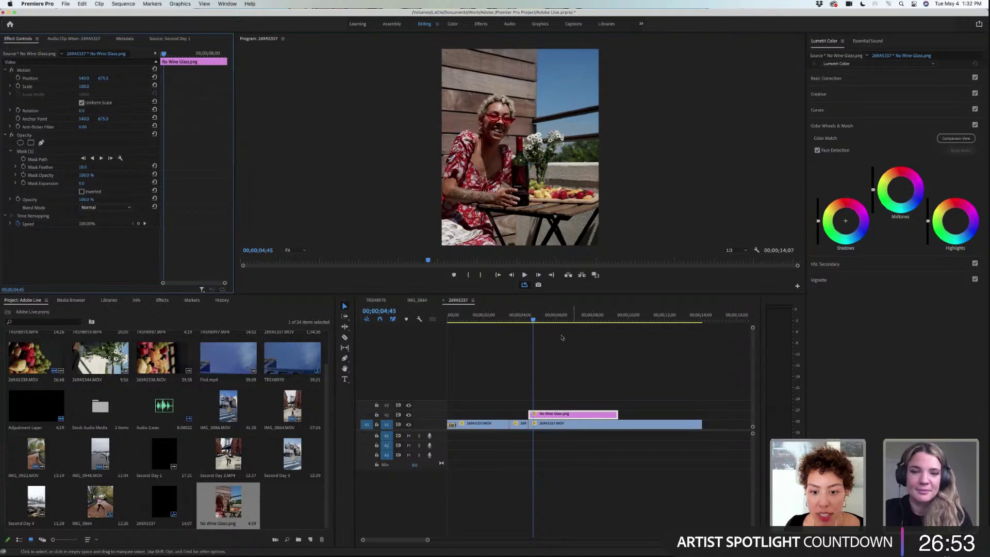
left_click(544, 328)
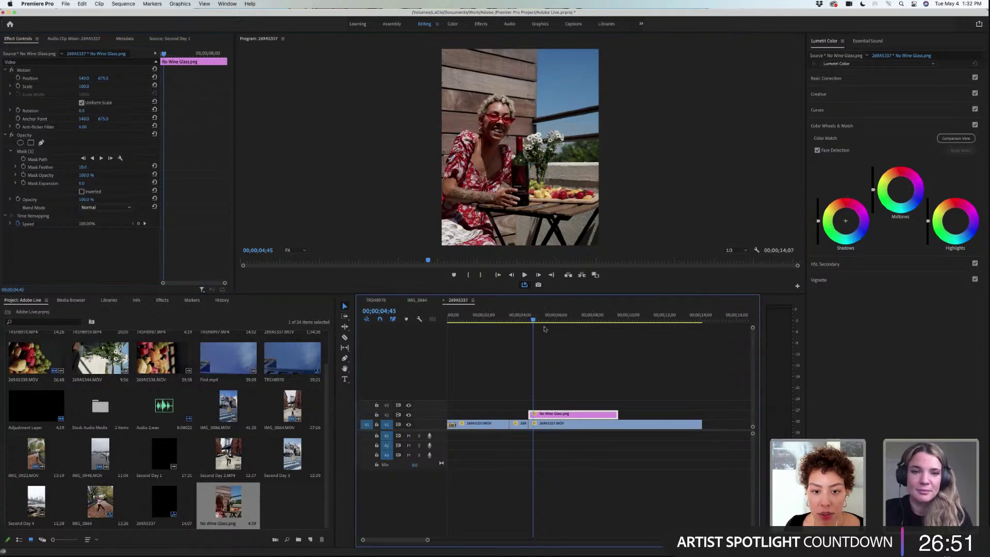
left_click_drag(617, 415, 702, 414)
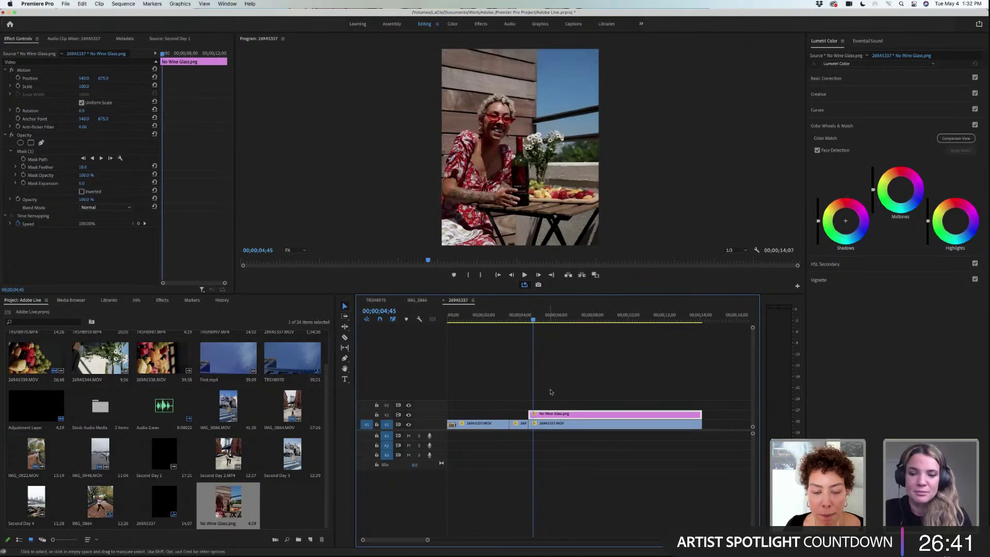
- Enlarge the preview around the table and toggle V2's visibility at 00;00;04;56 to compare the picture with and without the masked still
left_click(33, 152)
left_click(295, 251)
left_click(293, 305)
scroll(798, 171, "down", 3)
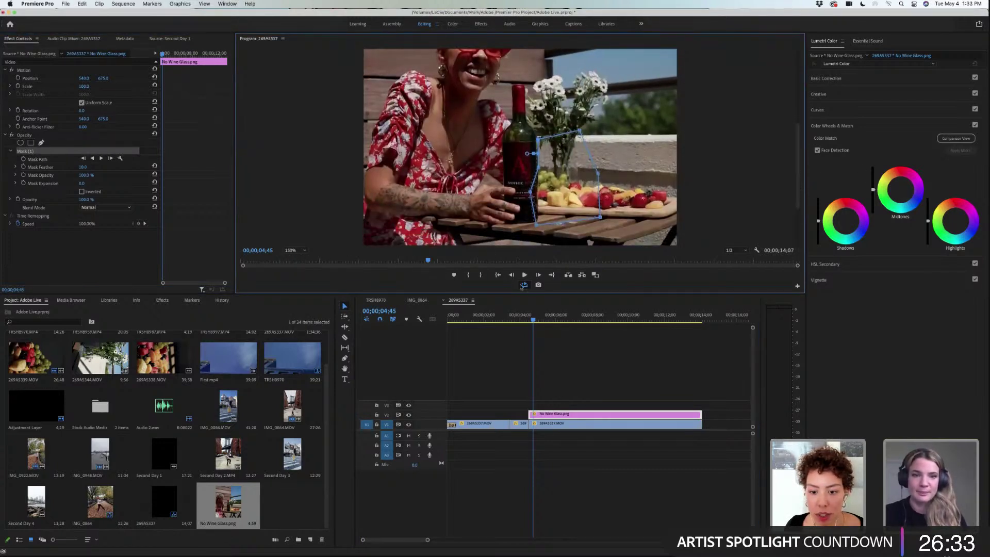
scroll(568, 207, "down", 1)
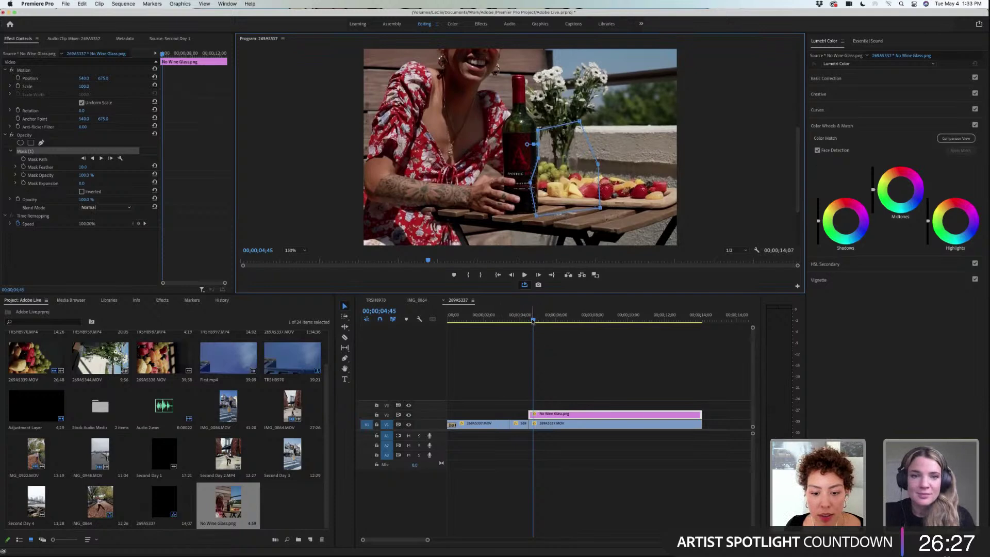
mouse_move(533, 320)
left_mouse_down()
mouse_move(524, 321)
mouse_move(537, 321)
left_mouse_up()
left_click(540, 415)
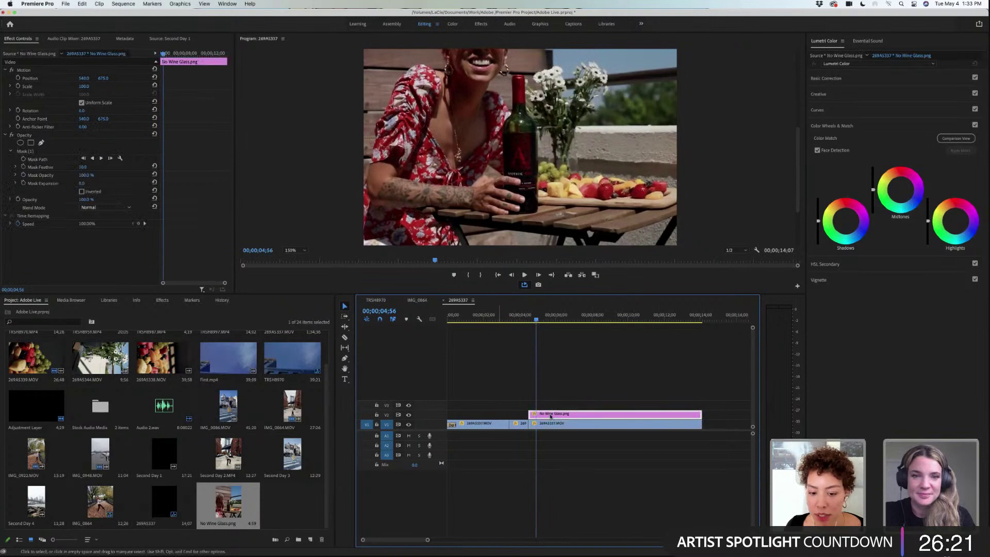
left_click(409, 415)
left_click(409, 417)
left_click(410, 416)
left_click(409, 416)
left_click(409, 416)
left_click(409, 416)
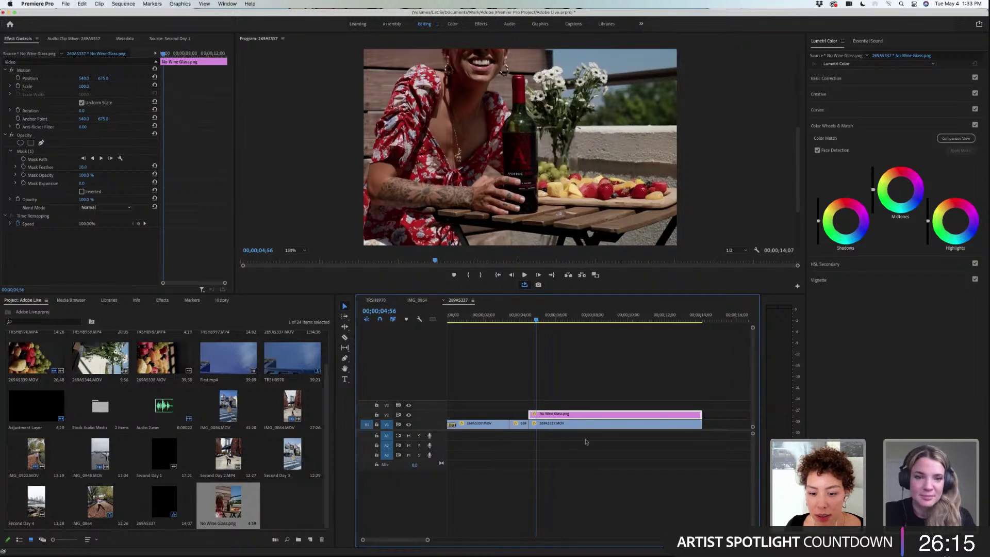
- Narrow the opacity mask on No Wine Glass.png by pulling its outer points in towards the glass and its inner edge off the bottle
left_click(34, 152)
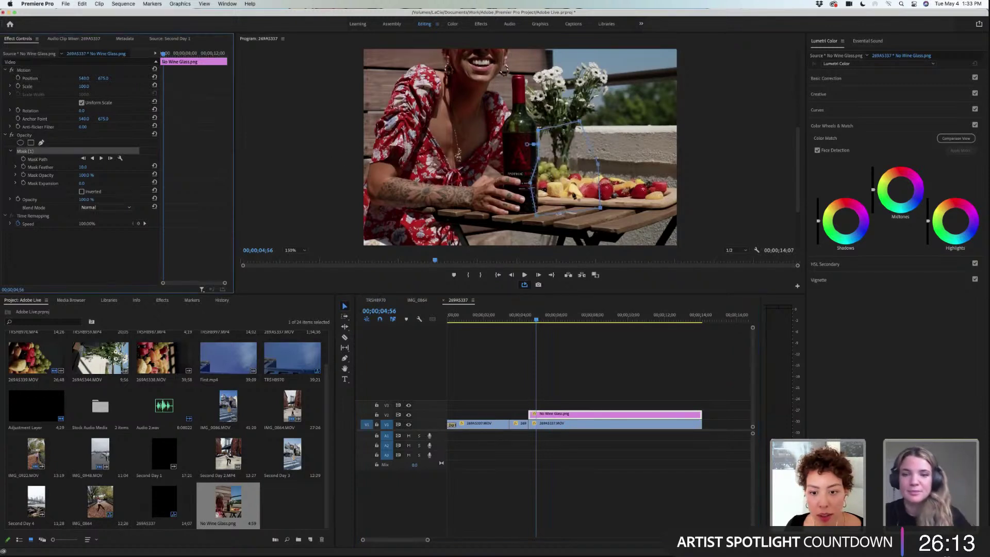
left_click(573, 216)
mouse_move(570, 214)
left_mouse_down()
mouse_move(581, 212)
mouse_move(575, 192)
mouse_move(560, 194)
mouse_move(572, 199)
left_mouse_up()
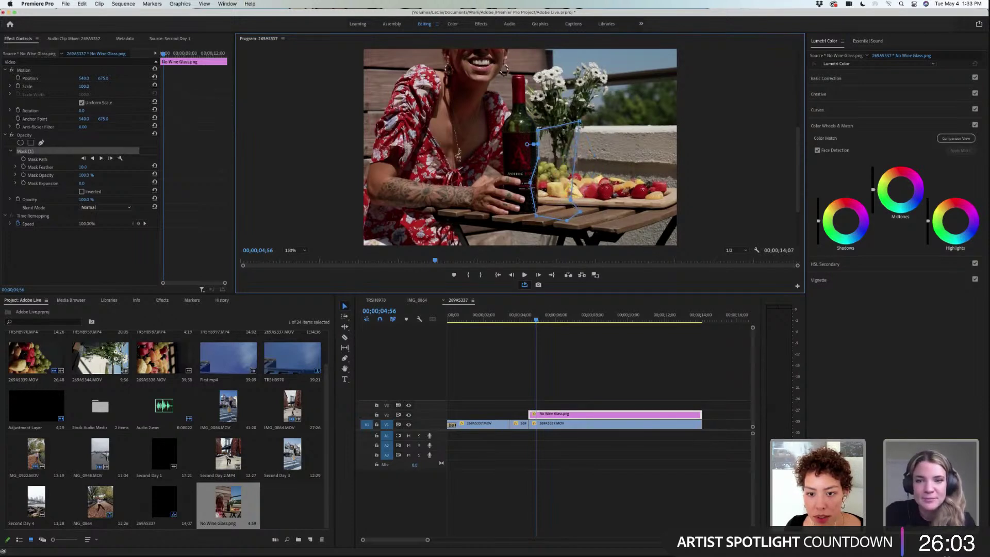
left_click_drag(579, 122, 577, 128)
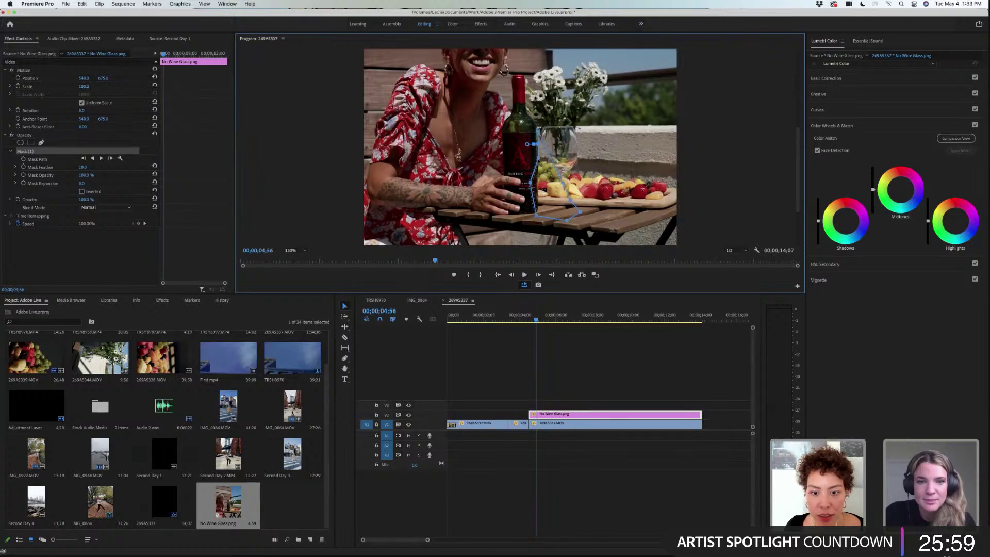
left_click_drag(530, 182, 539, 184)
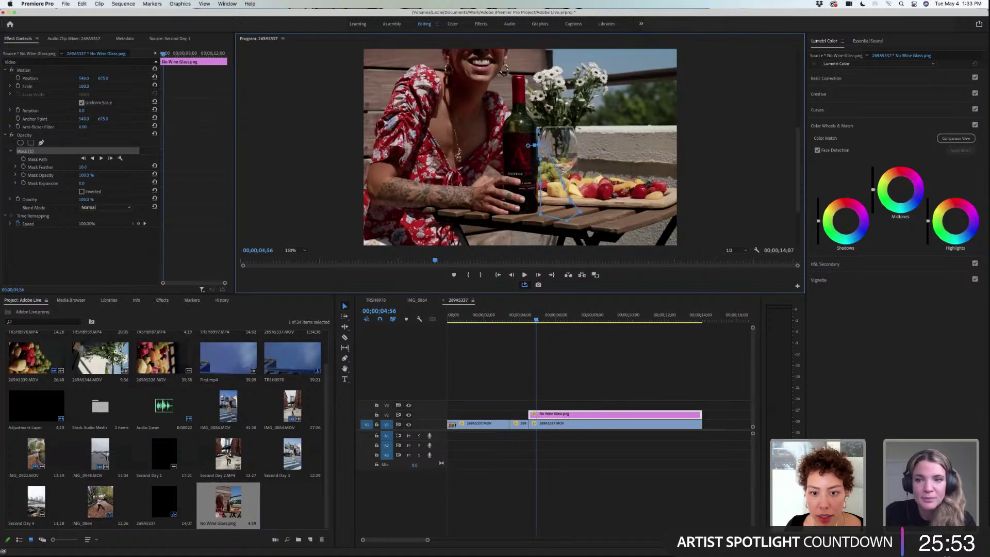
left_click_drag(537, 147, 537, 151)
- Refine the mask along the wine glass's rim and left side at 400% zoom, adding points that follow the bowl
left_click(294, 250)
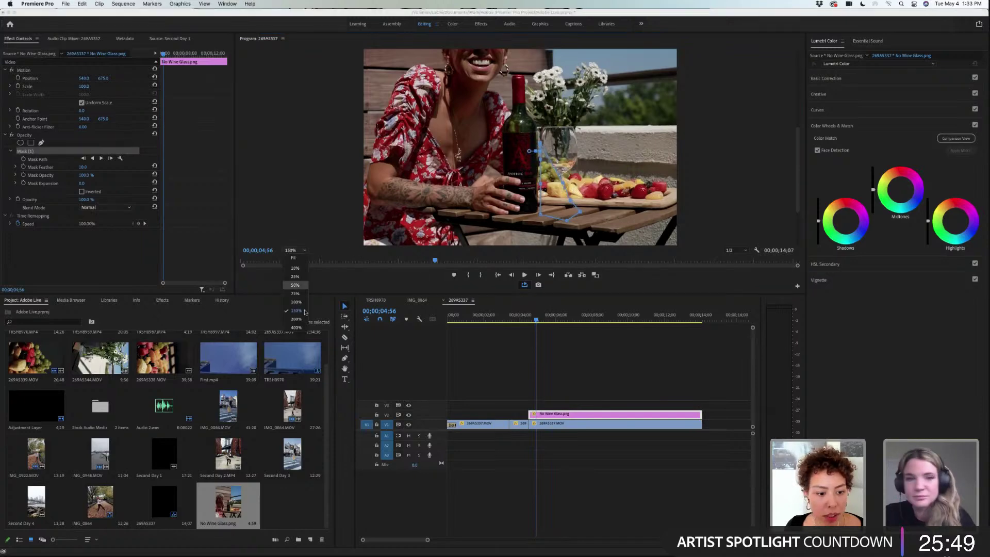
left_click(291, 330)
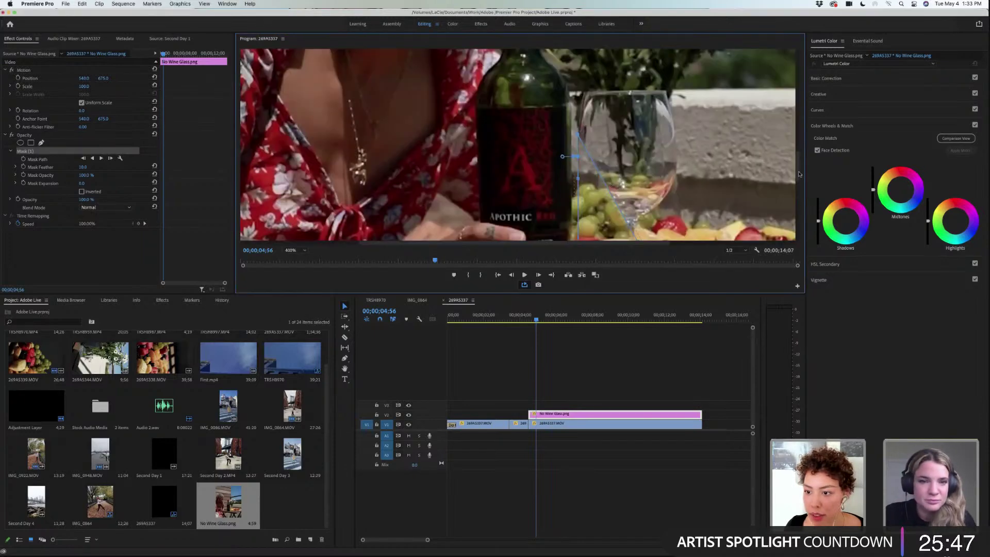
scroll(542, 216, "up", 3)
left_click_drag(477, 243, 529, 243)
left_click_drag(798, 162, 798, 170)
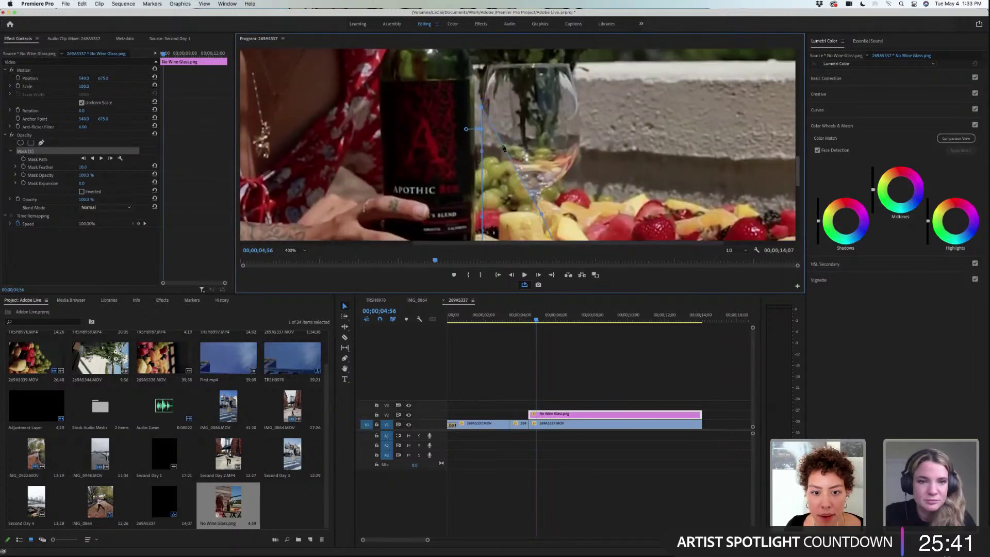
left_click_drag(482, 105, 488, 58)
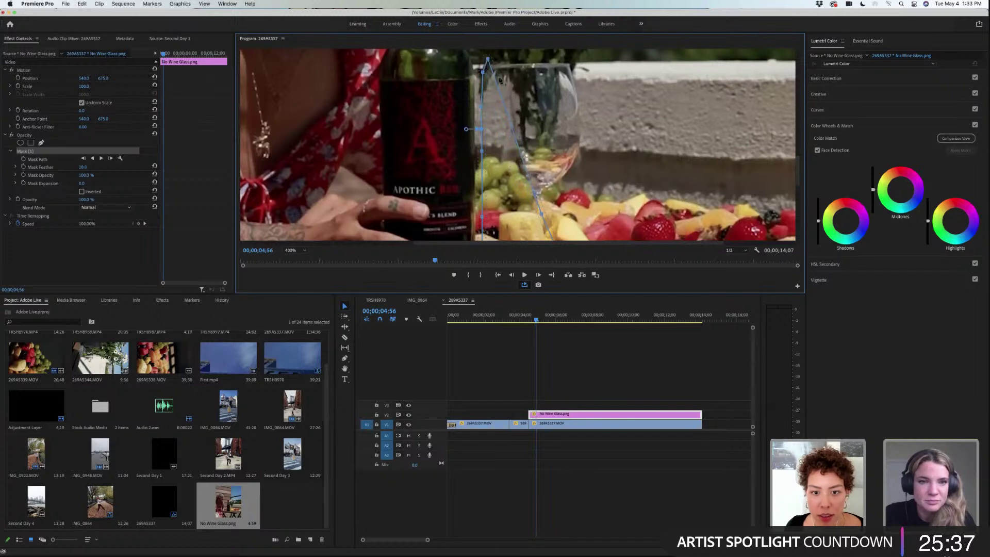
left_click(506, 63)
left_click(522, 124)
left_click(498, 77)
left_click_drag(522, 124, 505, 159)
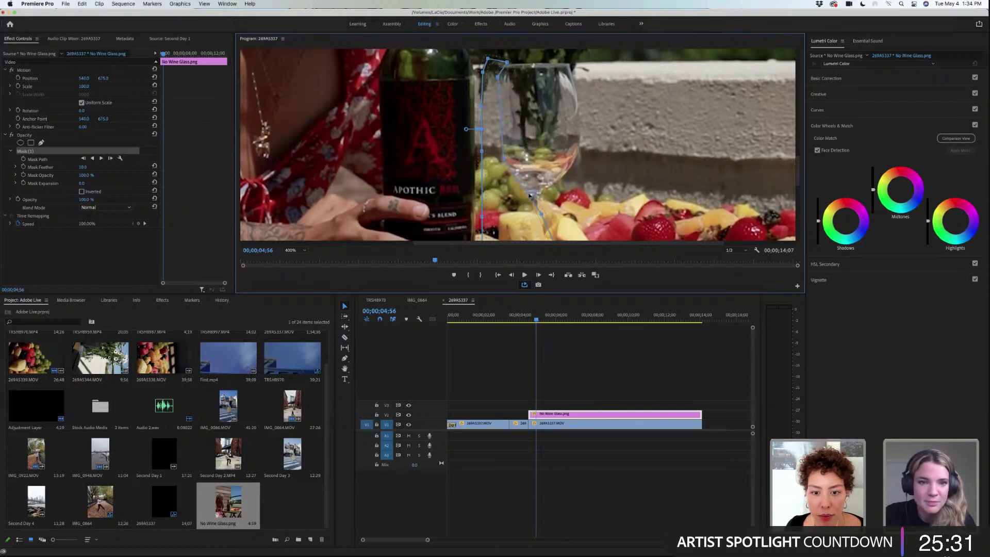
- Shape the mask around the bowl's underside and right side, and refine its edges around the stem down to the table
left_click(521, 167)
left_click_drag(541, 216, 563, 150)
left_click_drag(565, 184, 574, 114)
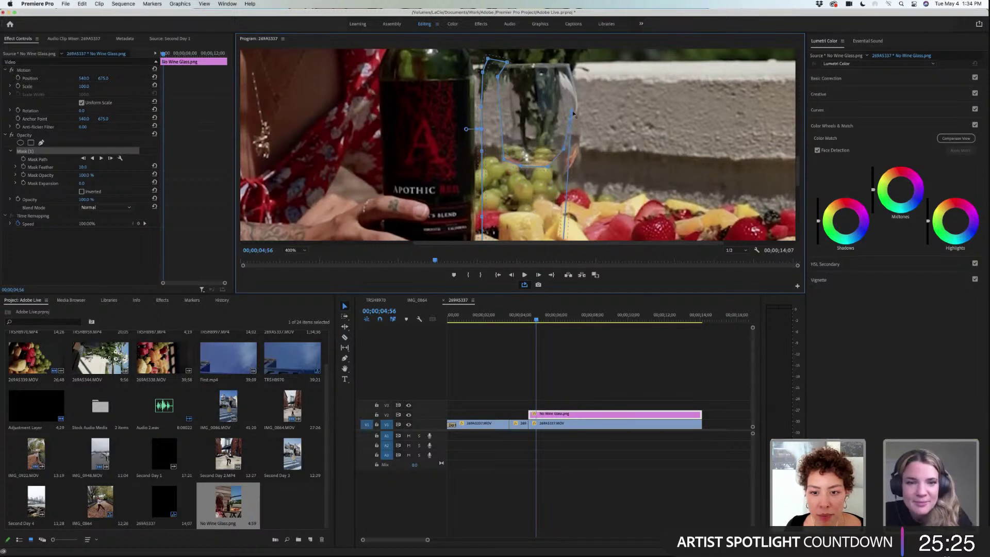
left_click_drag(569, 171, 570, 145)
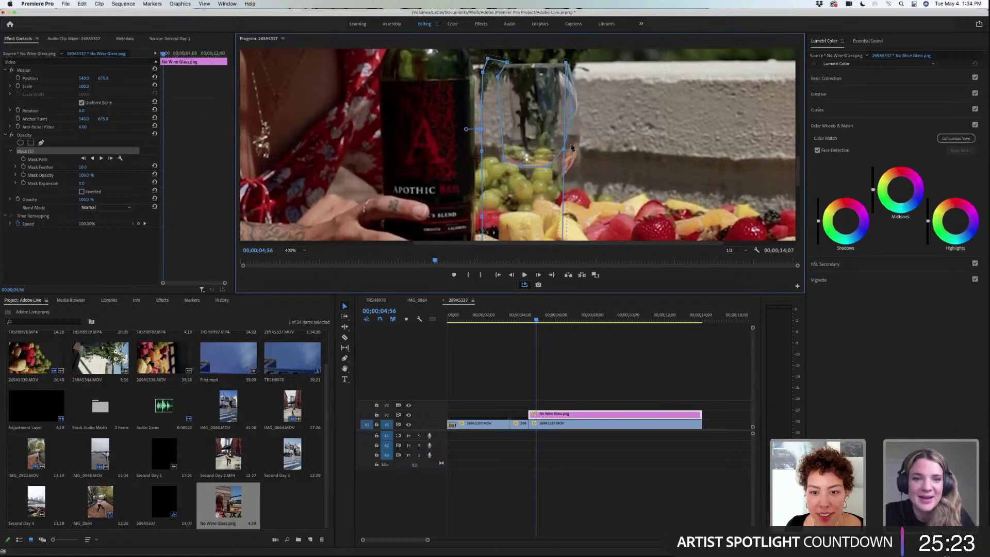
left_click_drag(566, 63, 576, 62)
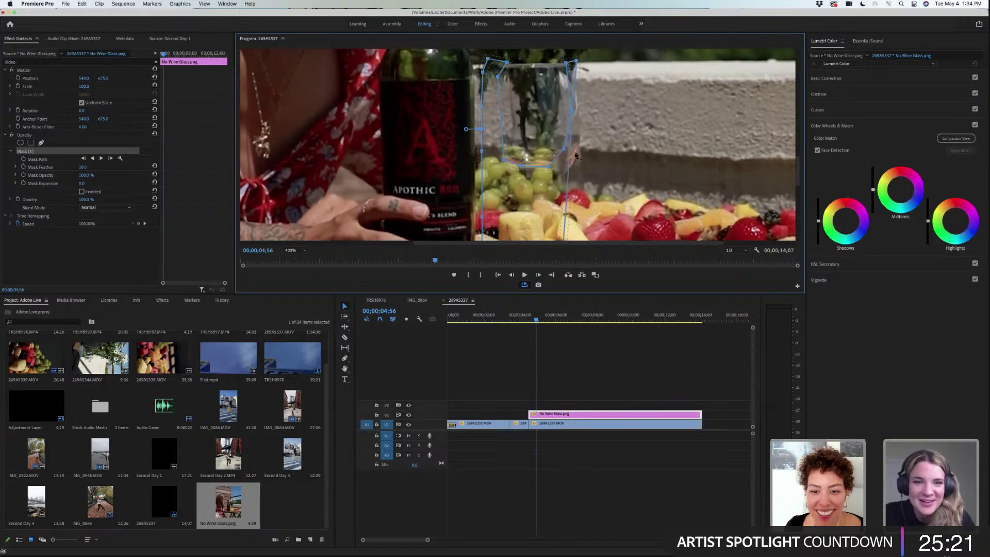
left_click_drag(569, 170, 586, 125)
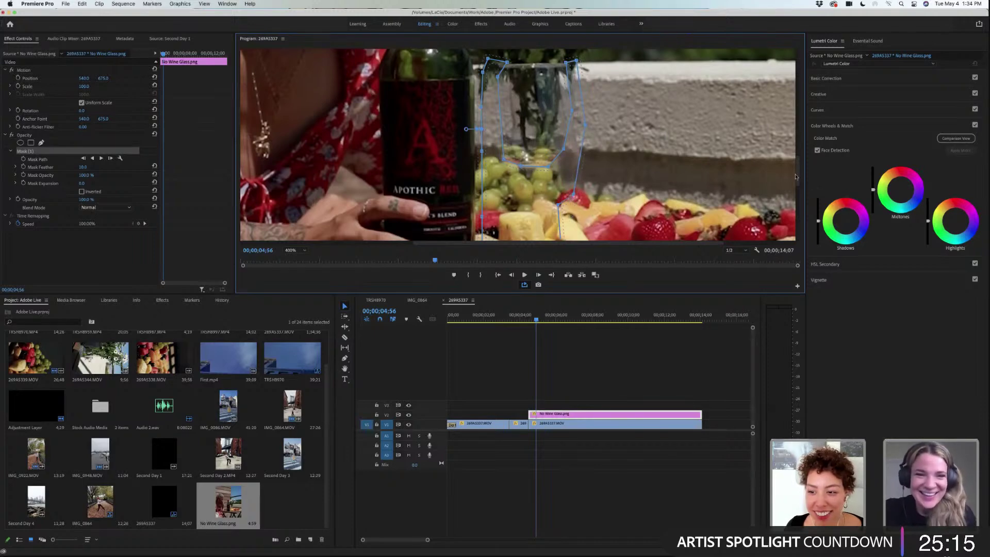
left_click_drag(799, 165, 515, 180)
left_click_drag(483, 235, 491, 235)
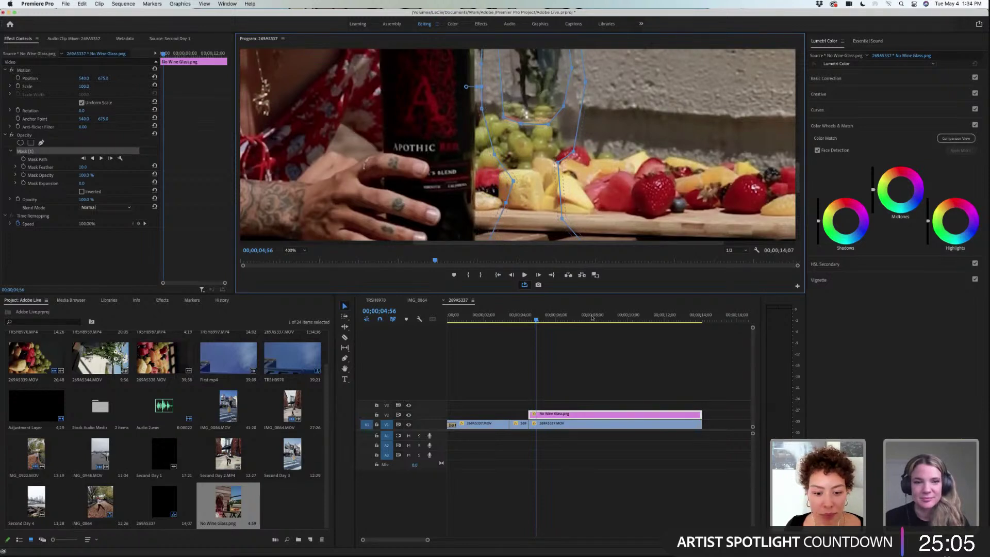
- Fit the whole frame in view and play from 00;00;04;14 into the pouring action to examine the wine glass mask
left_click(292, 251)
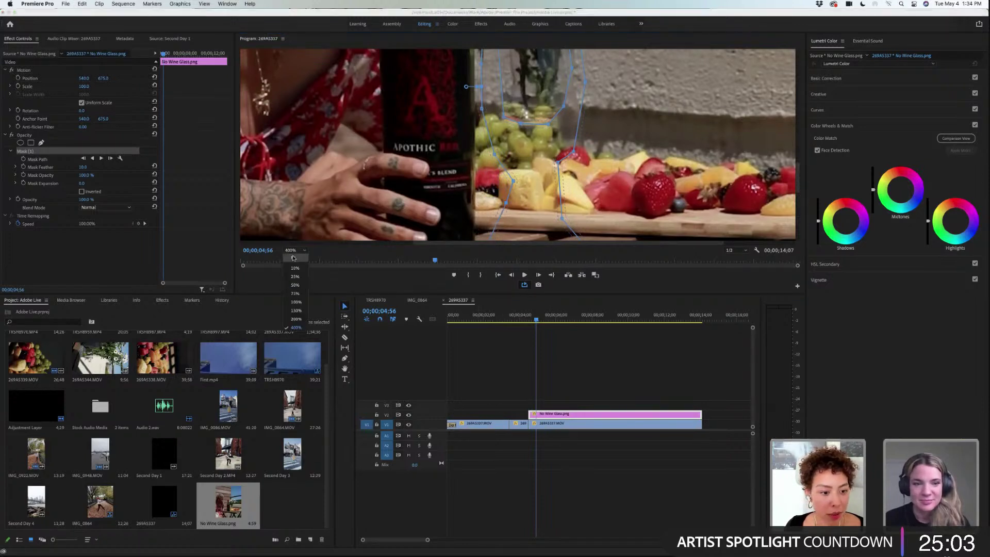
left_click(294, 243)
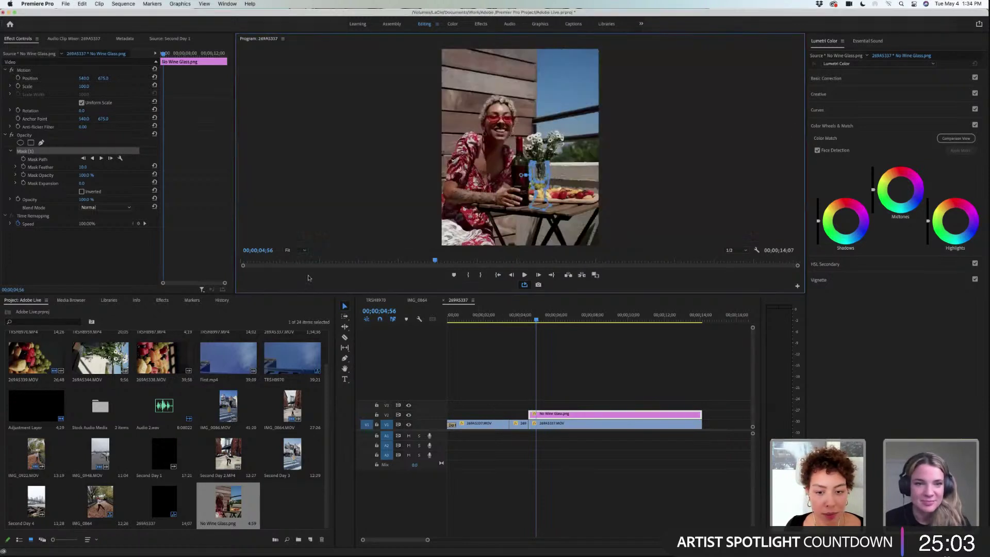
left_click(564, 382)
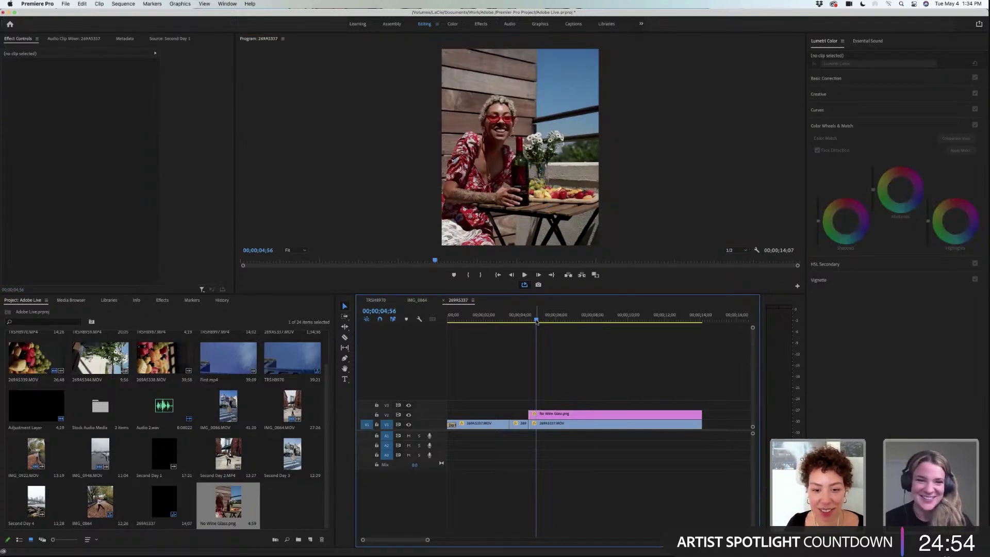
left_click_drag(536, 321, 524, 322)
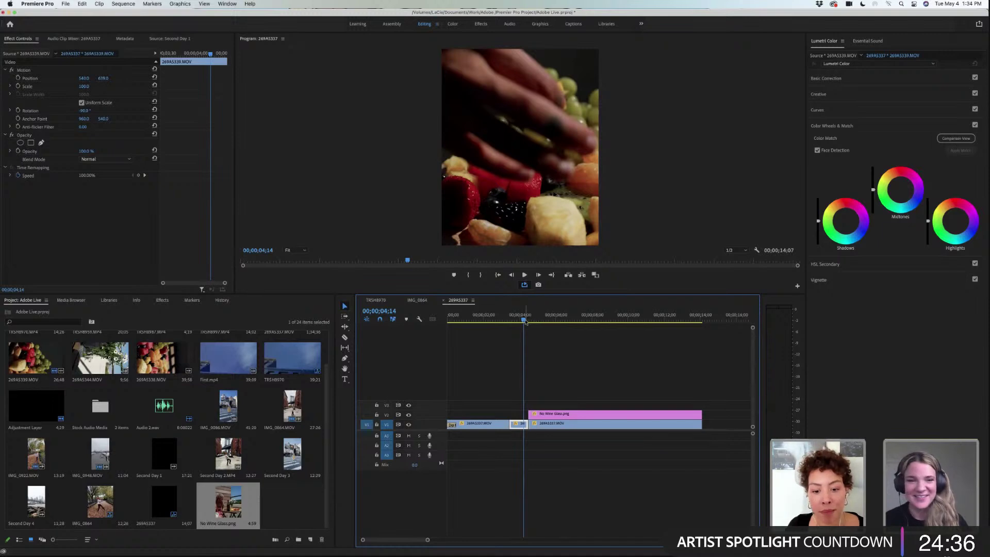
left_click(525, 275)
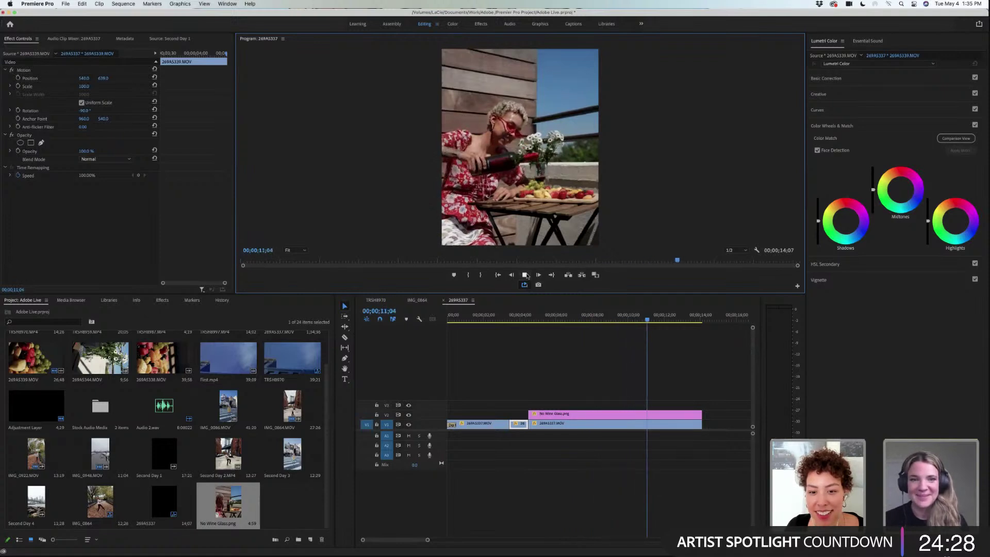
left_click(528, 277)
- Move the inner mask points at 00;00;11;30 outward to the bowl's edges so the poured wine is left uncovered
left_click(583, 415)
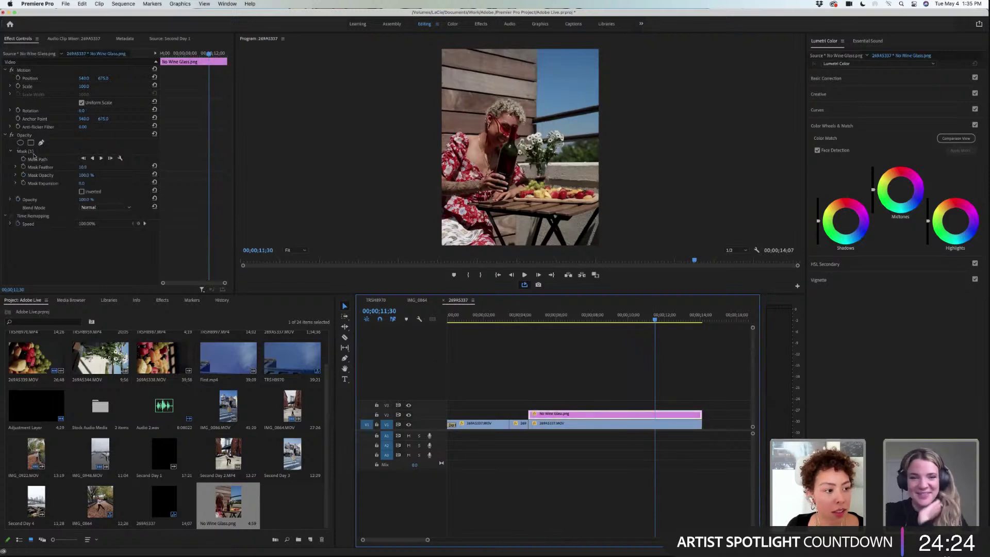
left_click(25, 151)
left_click(295, 250)
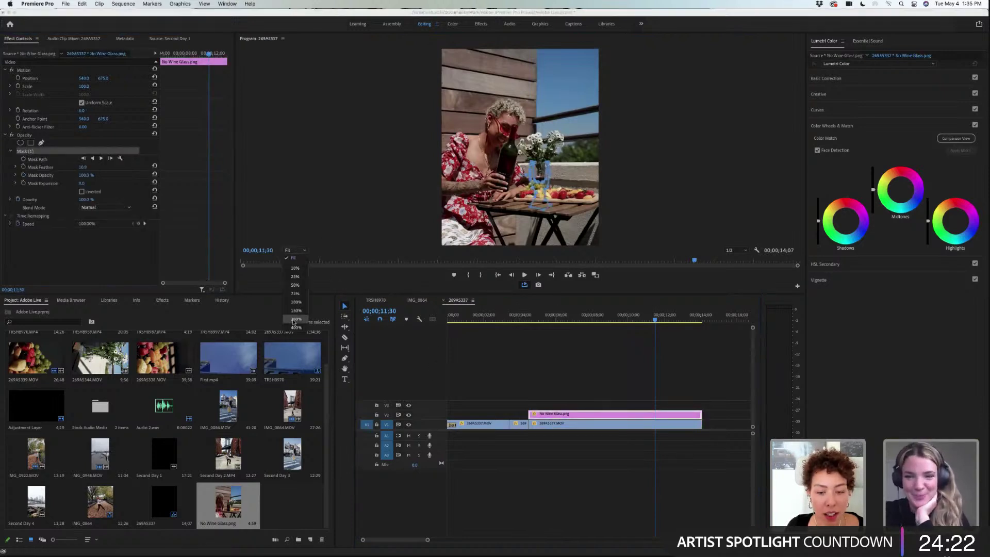
left_click(294, 319)
left_click(296, 328)
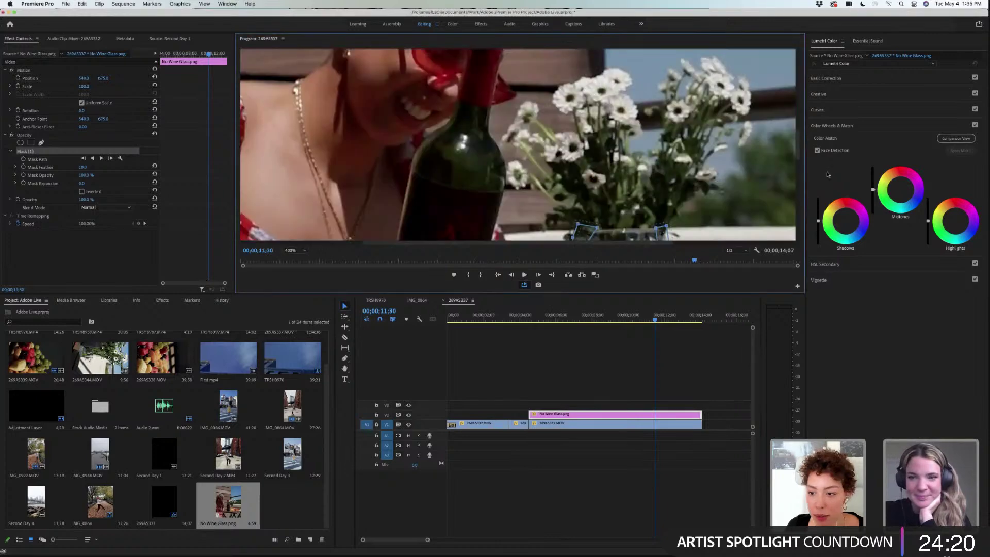
scroll(559, 246, "down", 4)
scroll(560, 247, "right", 3)
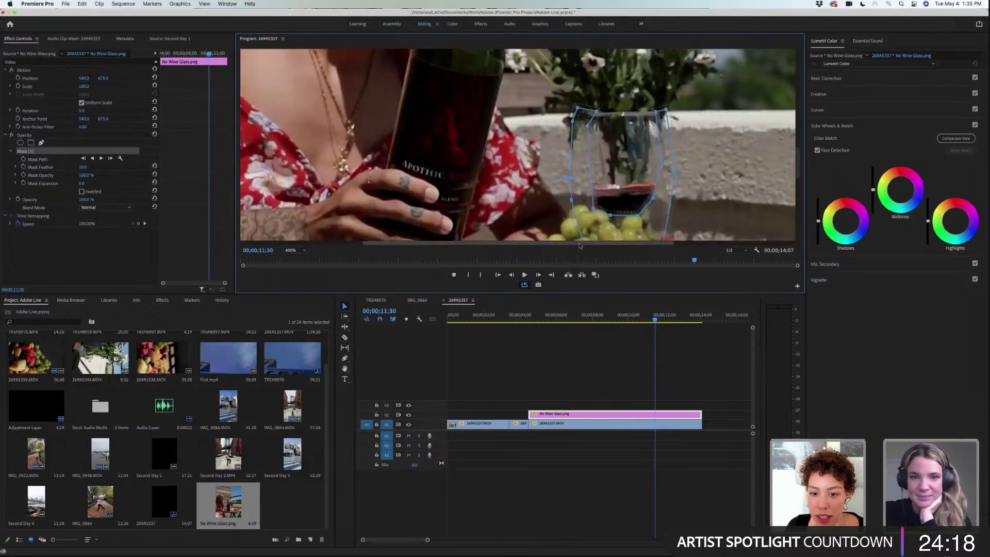
scroll(536, 211, "right", 3)
left_click_drag(526, 185, 511, 201)
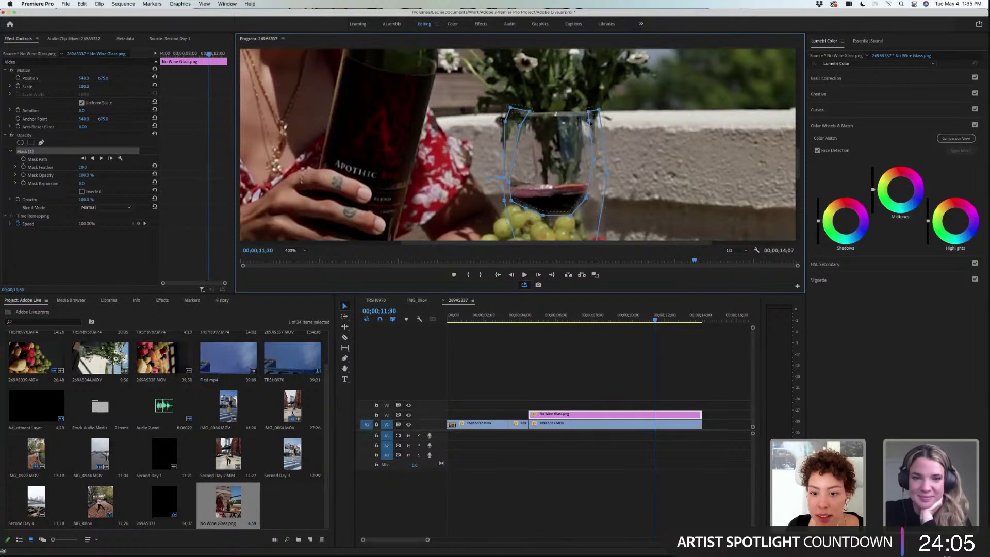
left_click_drag(586, 198, 592, 201)
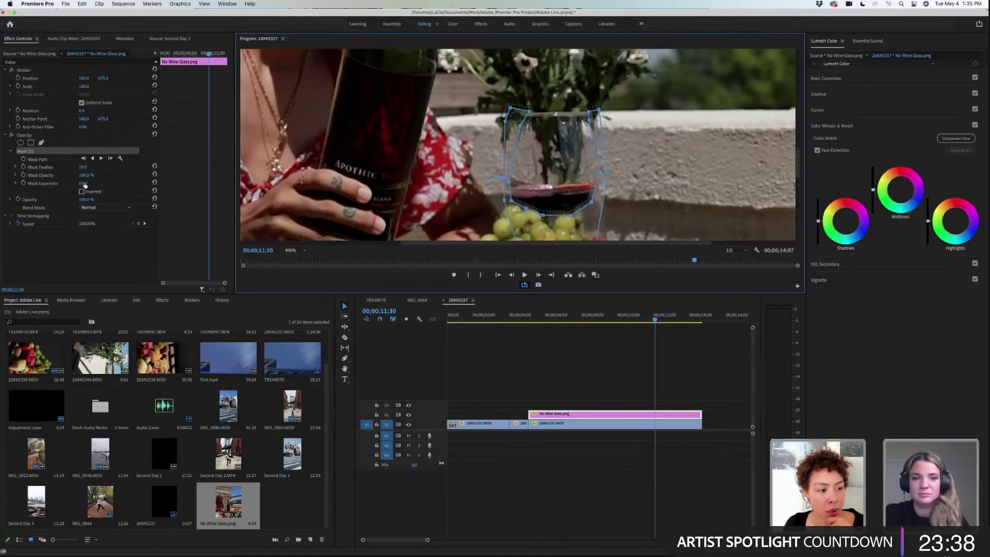
- Set the wine glass mask's feather to 0 and move its inner points around the underside of the wine-filled bowl at 00;00;11;30
left_click_drag(85, 169, 415, 169)
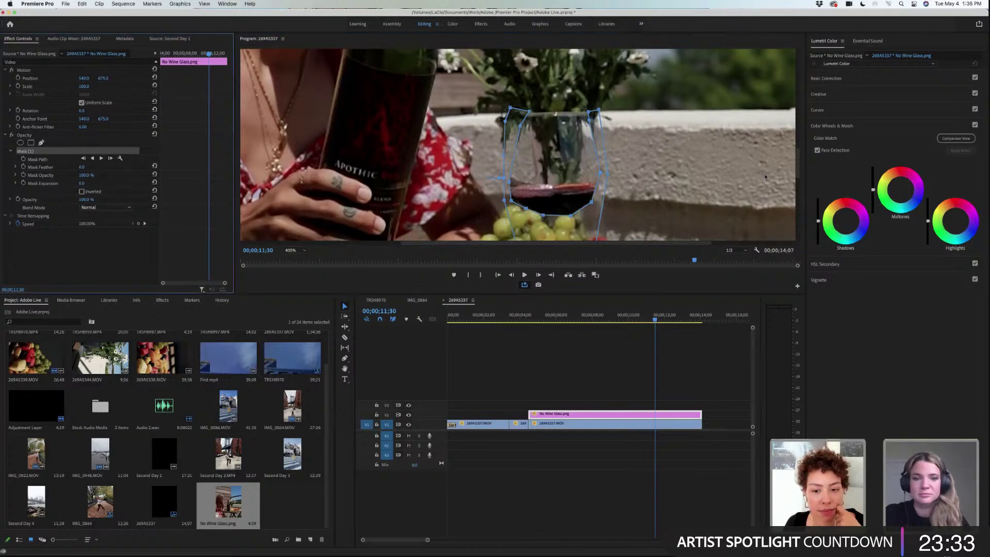
scroll(765, 177, "down", 3)
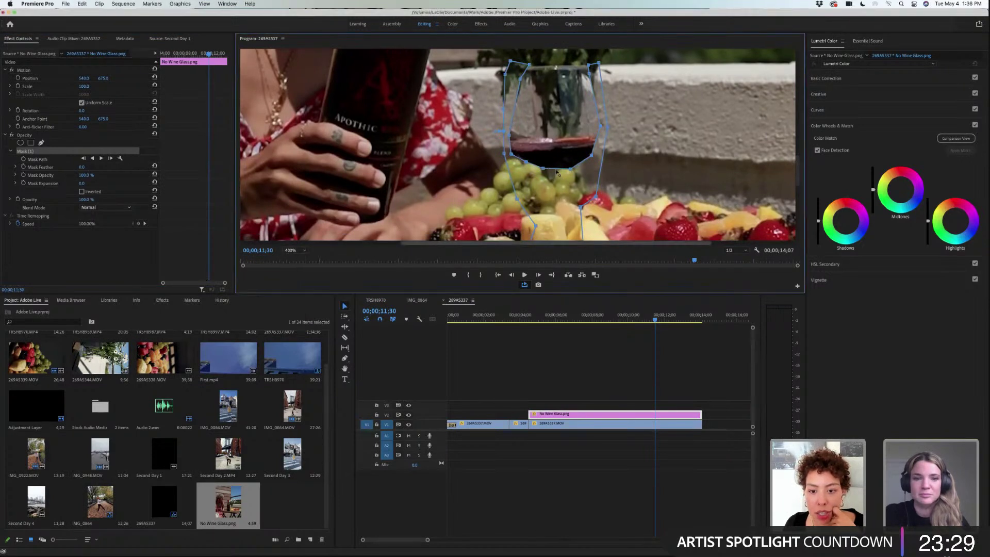
left_click_drag(557, 172, 578, 186)
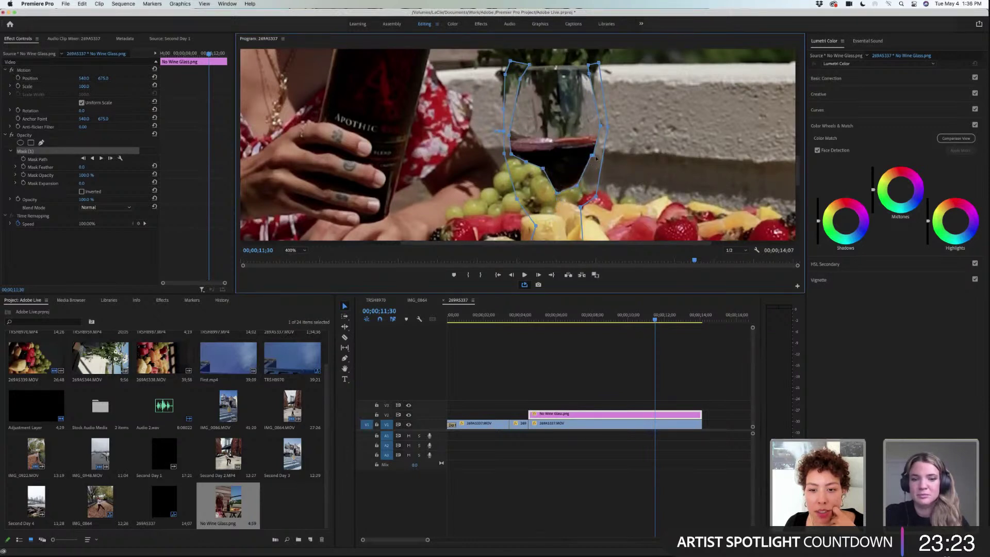
mouse_move(593, 154)
left_mouse_down()
mouse_move(595, 179)
mouse_move(598, 153)
left_mouse_up()
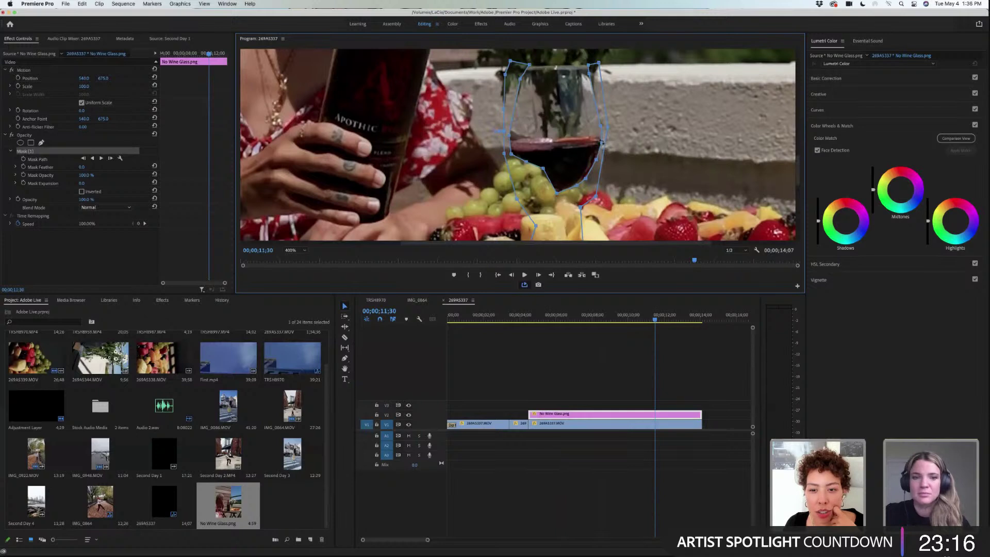
left_click_drag(543, 170, 557, 197)
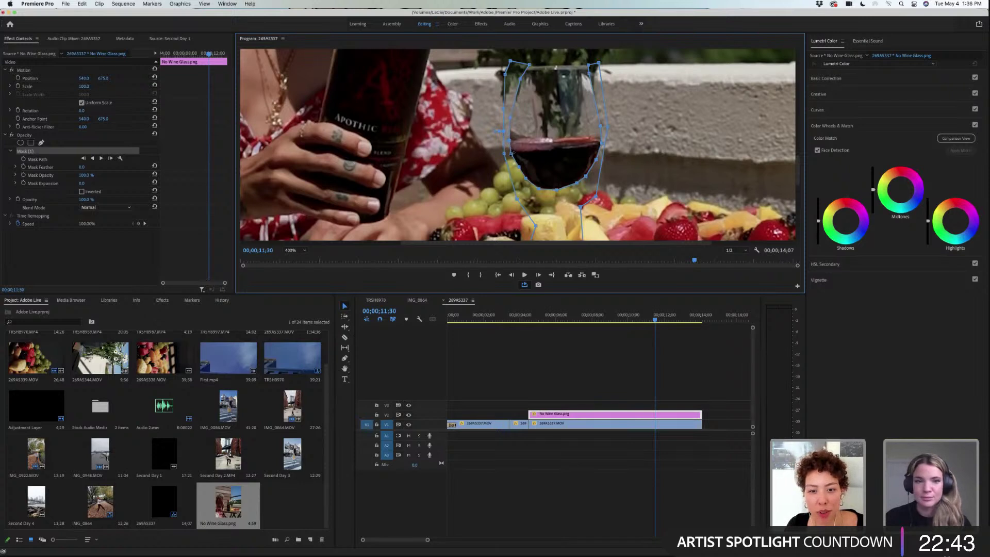
left_click_drag(508, 164, 514, 161)
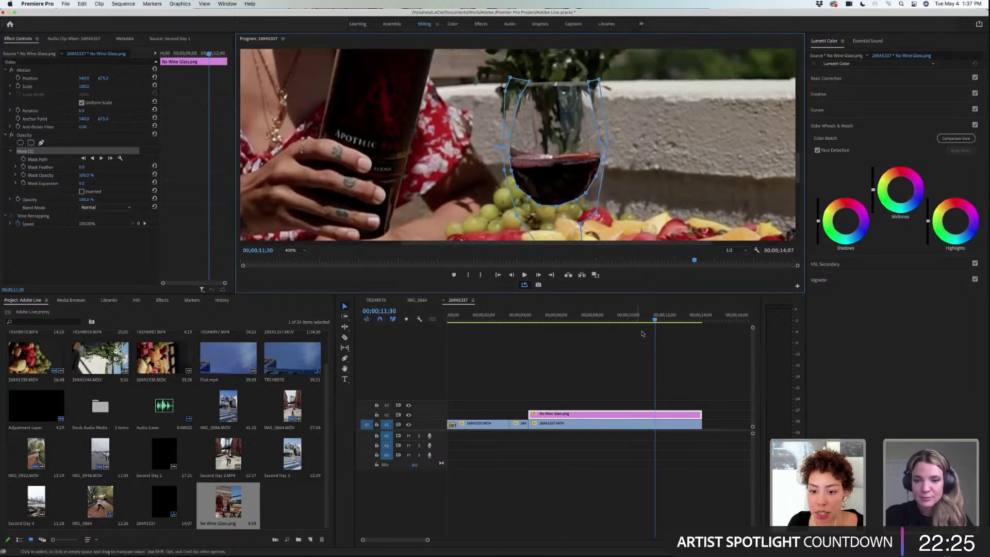
- At 00;00;04;42, move the mask's upper points across the empty glass's rim so the mask covers it
left_click(628, 320)
left_click_drag(627, 327, 533, 320)
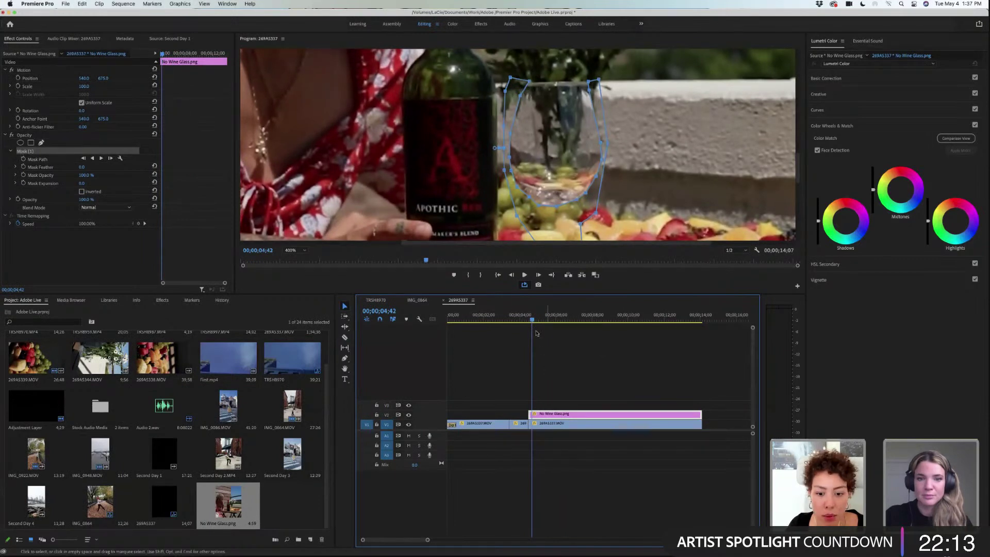
left_click_drag(529, 80, 555, 82)
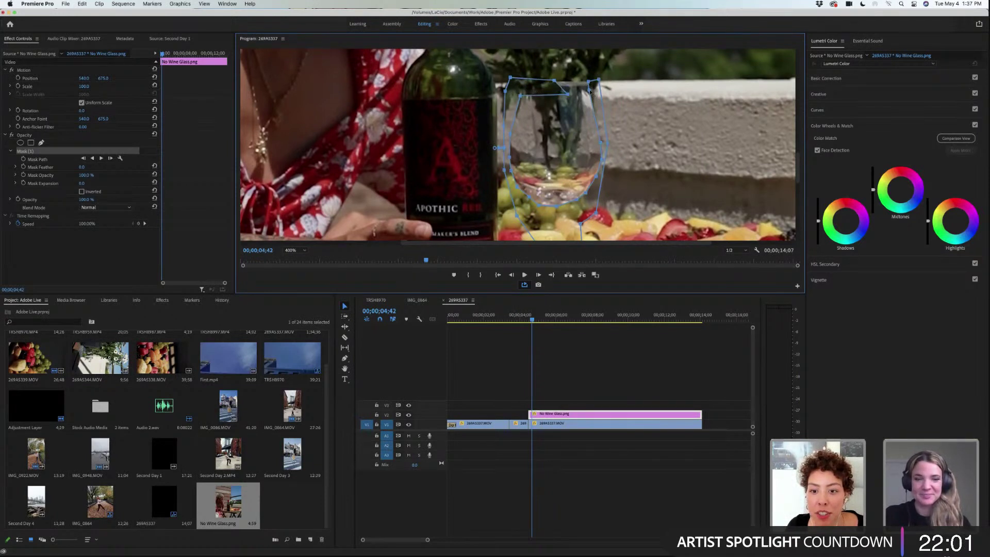
mouse_move(599, 83)
left_mouse_down()
mouse_move(572, 89)
mouse_move(594, 80)
left_mouse_up()
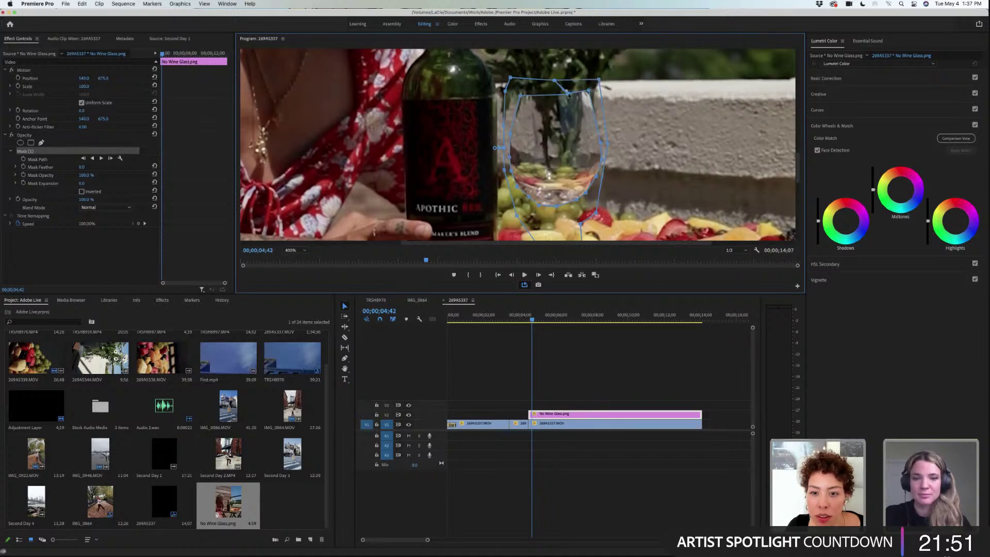
- Start keyframing the mask path at 00;00;04;42 and set the mask feather to 2
left_click(24, 159)
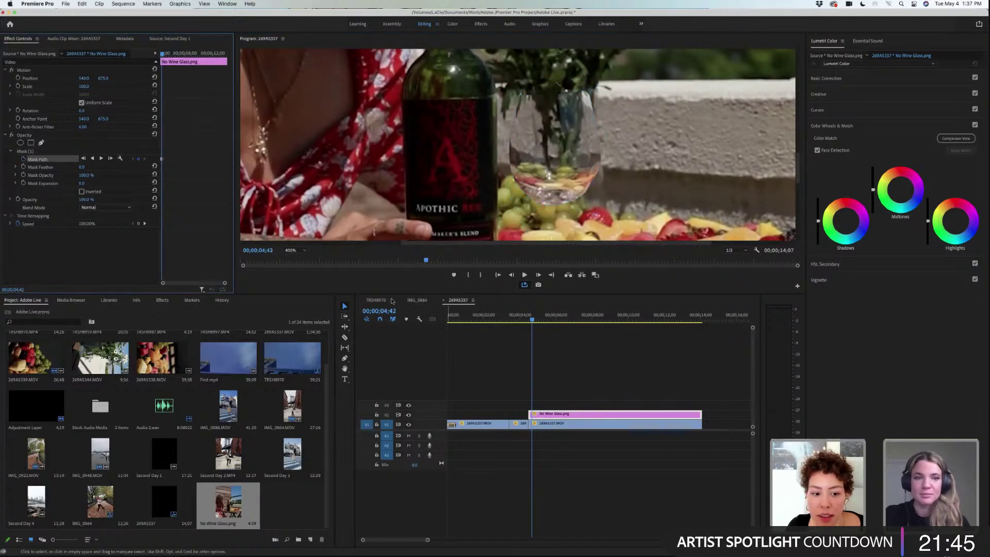
left_click(81, 167)
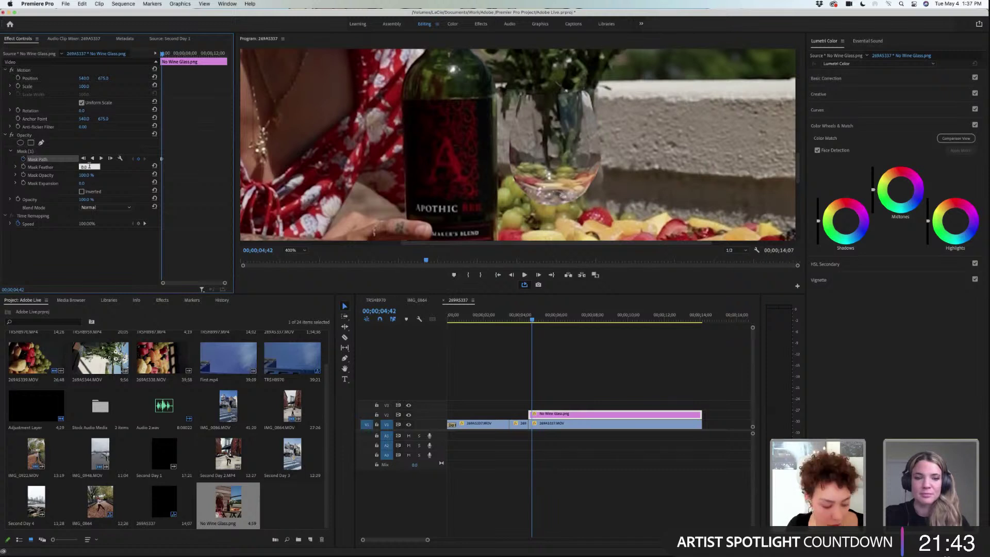
type("2")
key("Return")
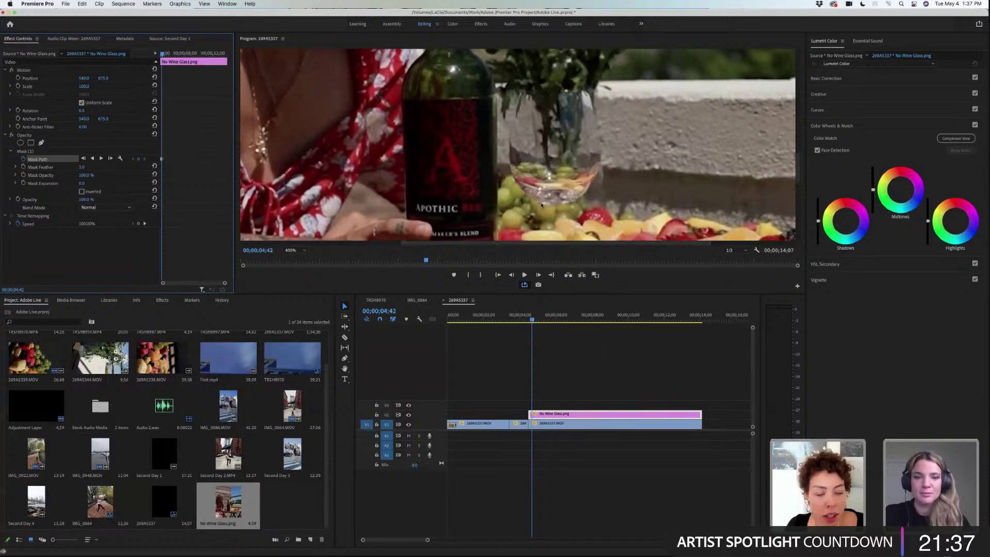
- Add a mask path keyframe at 00;00;07;32 and reshape the rim points to open a gap for the start of the wine pour
left_click(47, 154)
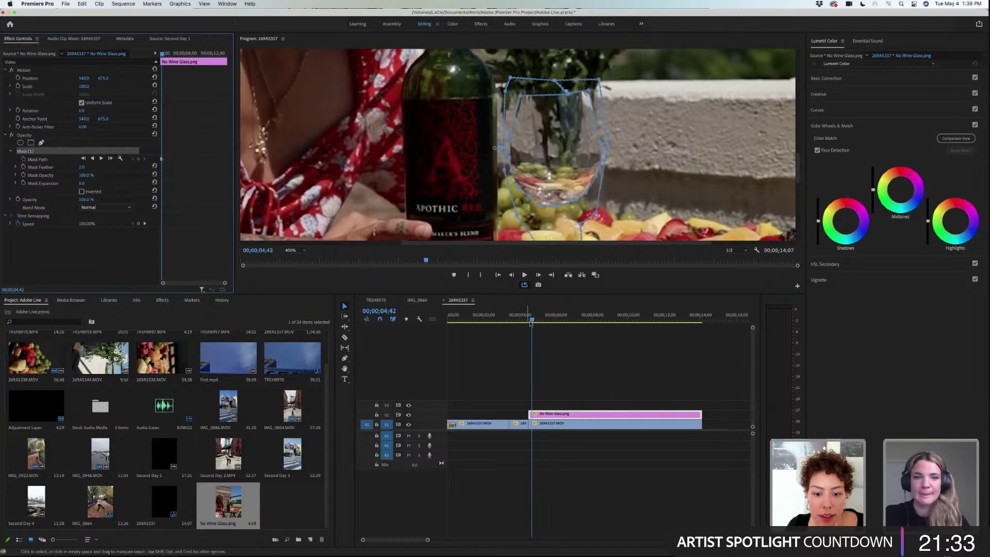
left_click_drag(532, 321, 584, 322)
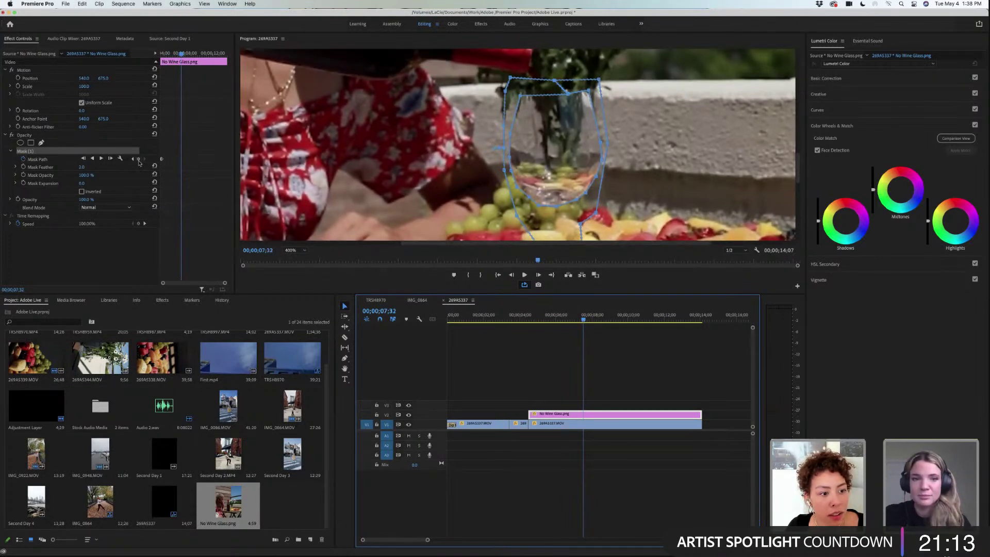
left_click(160, 158)
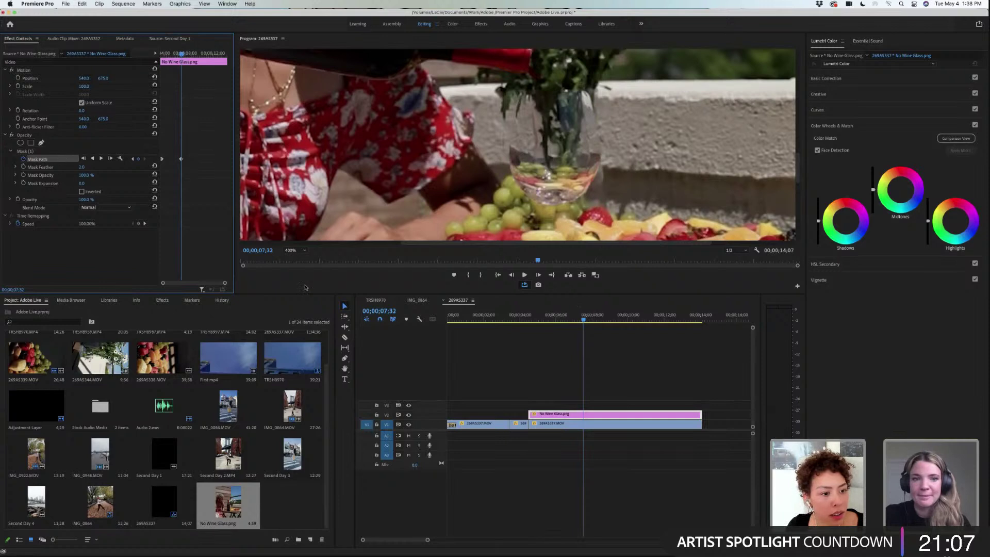
left_click(501, 322)
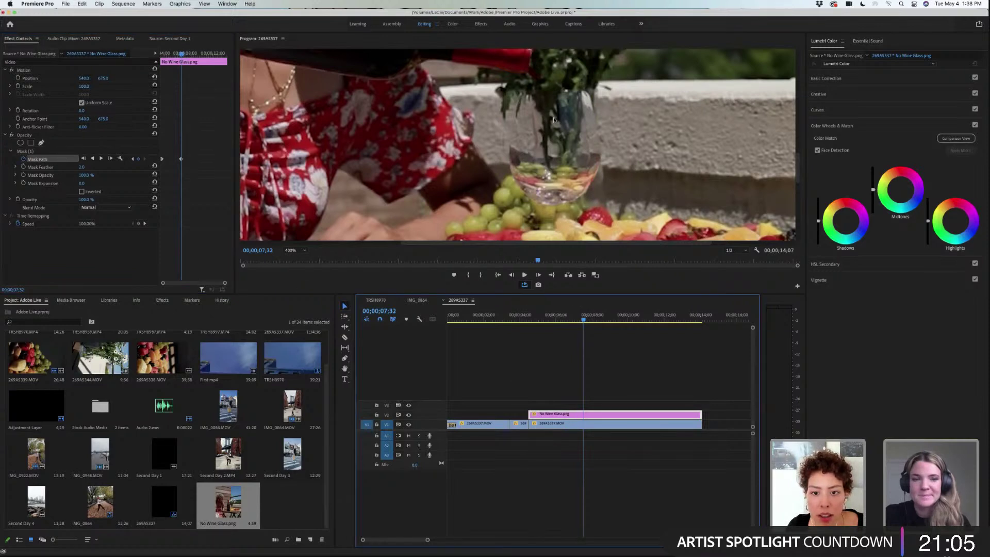
left_click(46, 150)
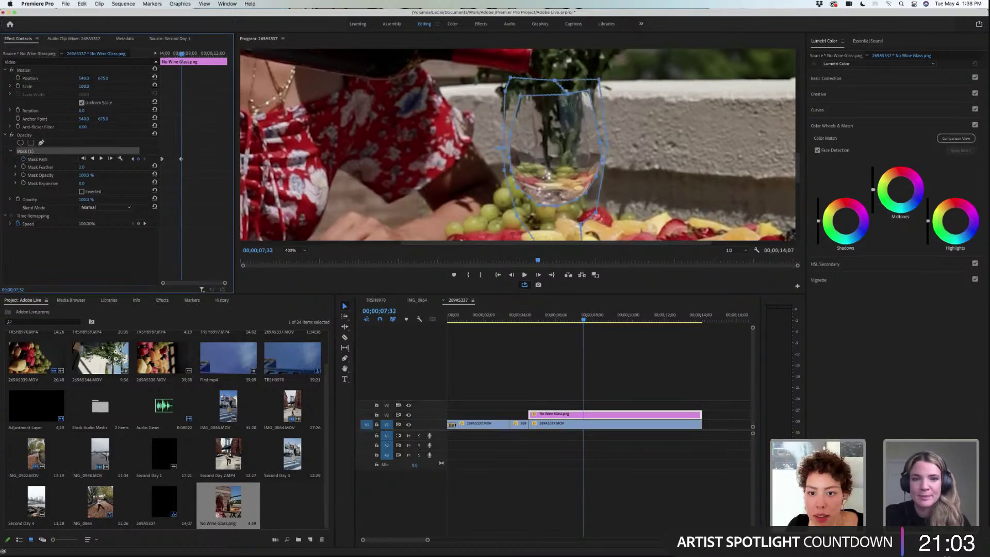
left_click(558, 82)
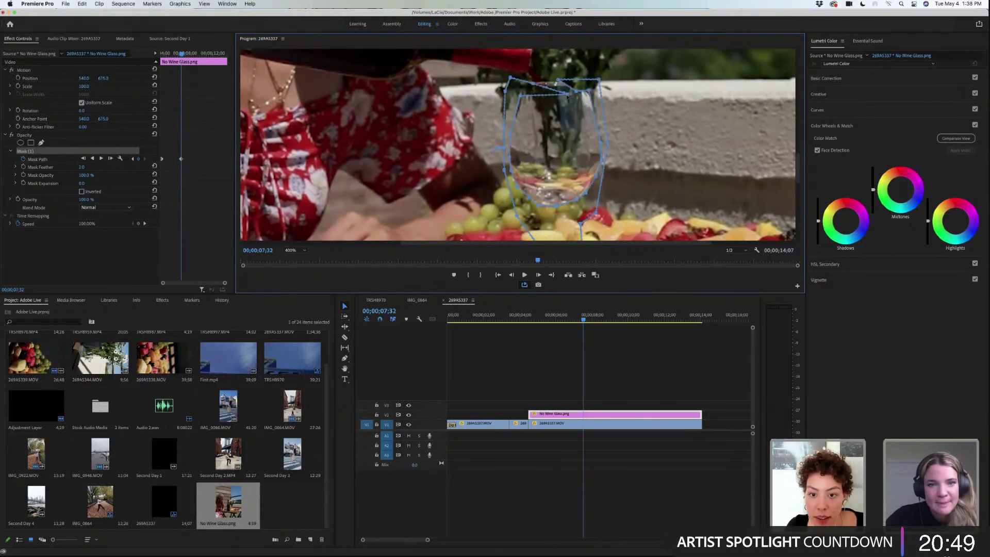
left_click_drag(546, 98, 548, 87)
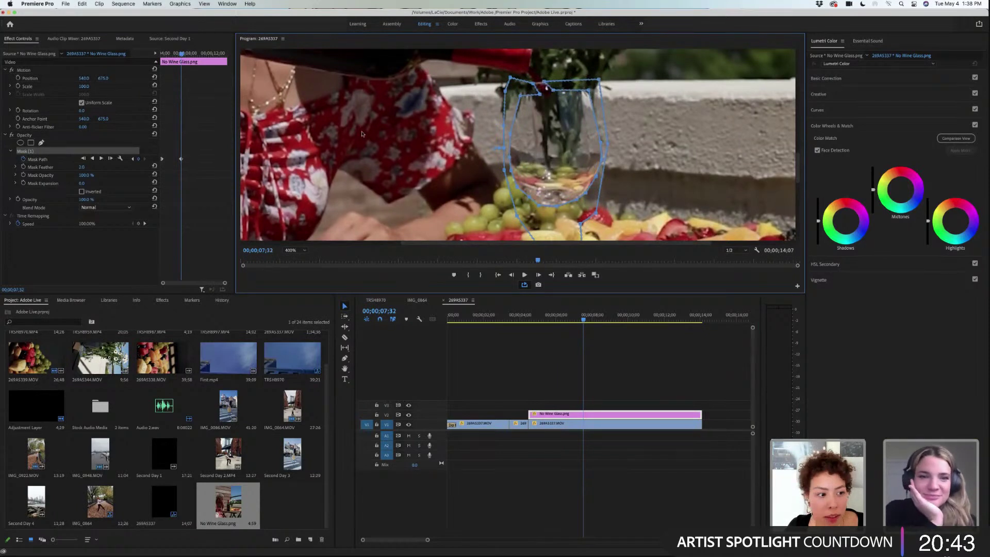
- Adjust the mask's rim opening around the falling wine stream at 00;00;07;35 and 00;00;07;42
left_click(582, 319)
mouse_move(582, 319)
left_mouse_down()
mouse_move(546, 323)
mouse_move(592, 328)
mouse_move(584, 320)
left_mouse_up()
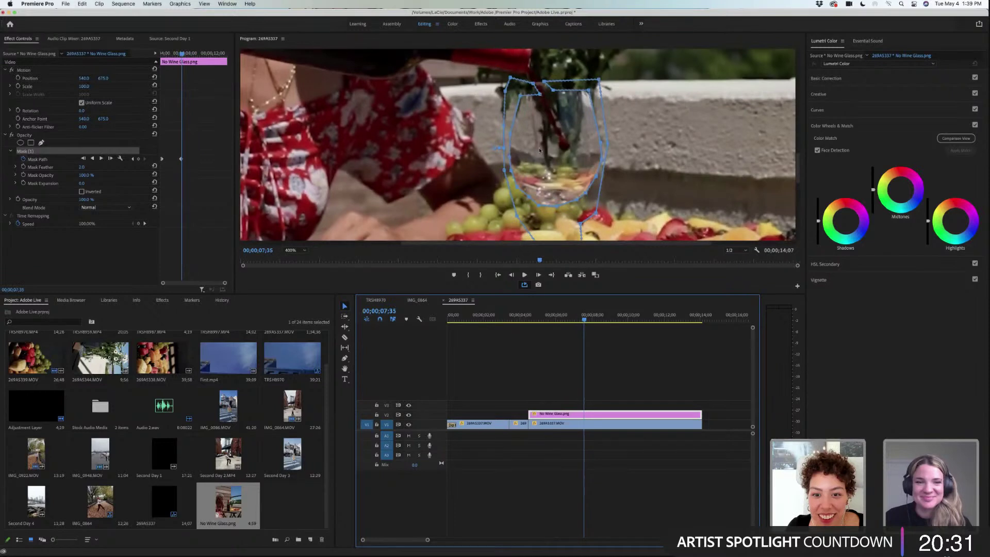
left_click(541, 97)
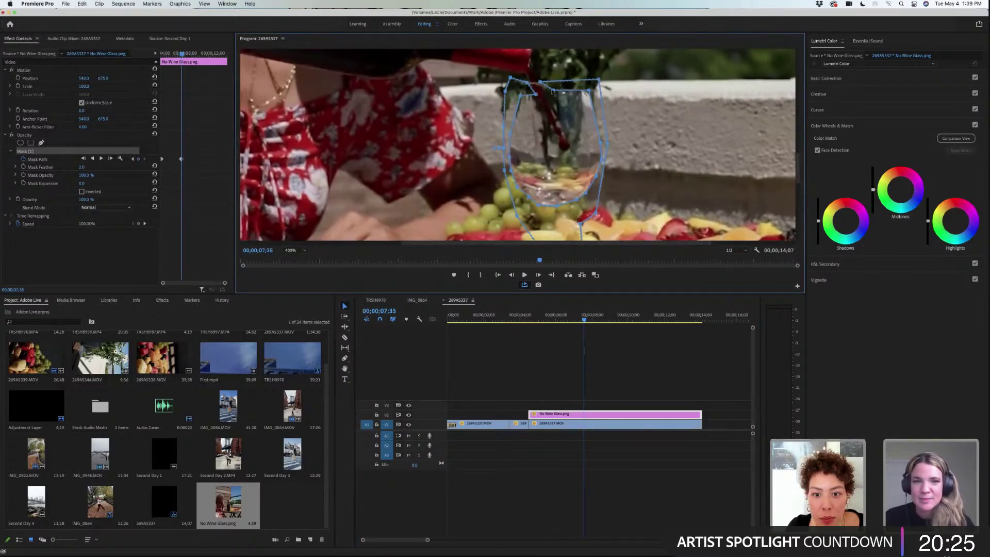
left_click(585, 320)
left_click_drag(585, 320, 587, 320)
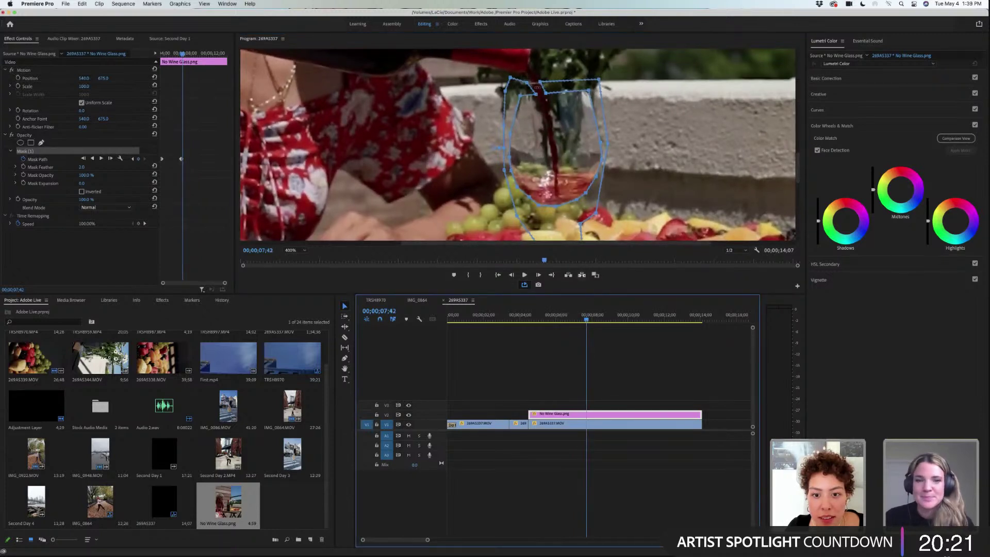
left_click(542, 92)
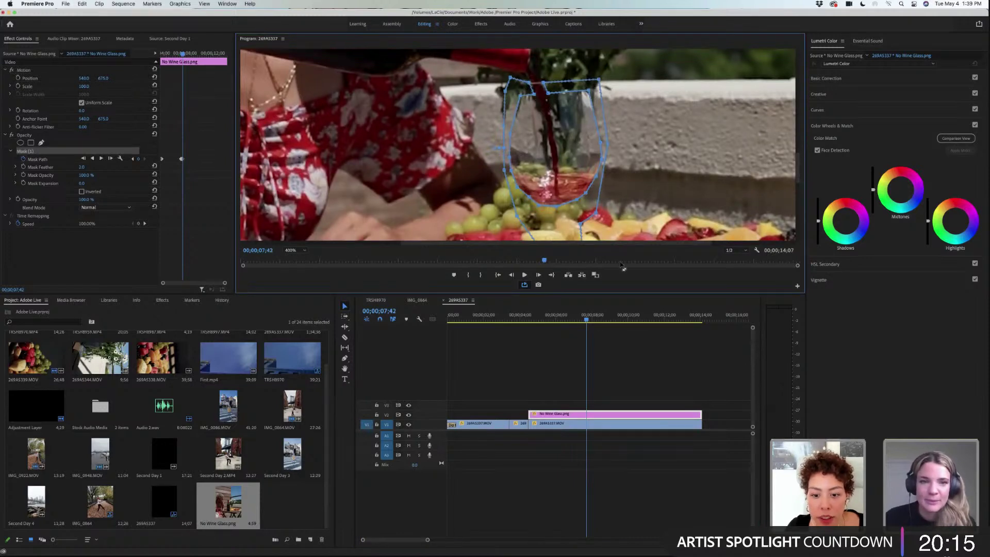
- Fit the mask's rim opening to the wine stream at 00;00;07;46 and 00;00;07;50
left_click(588, 320)
left_click_drag(587, 321, 589, 320)
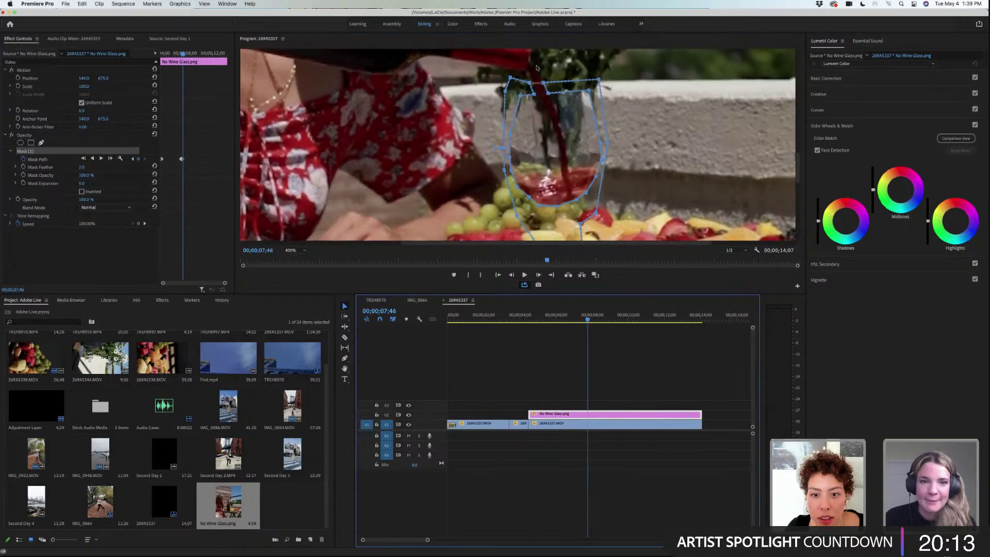
left_click(548, 87)
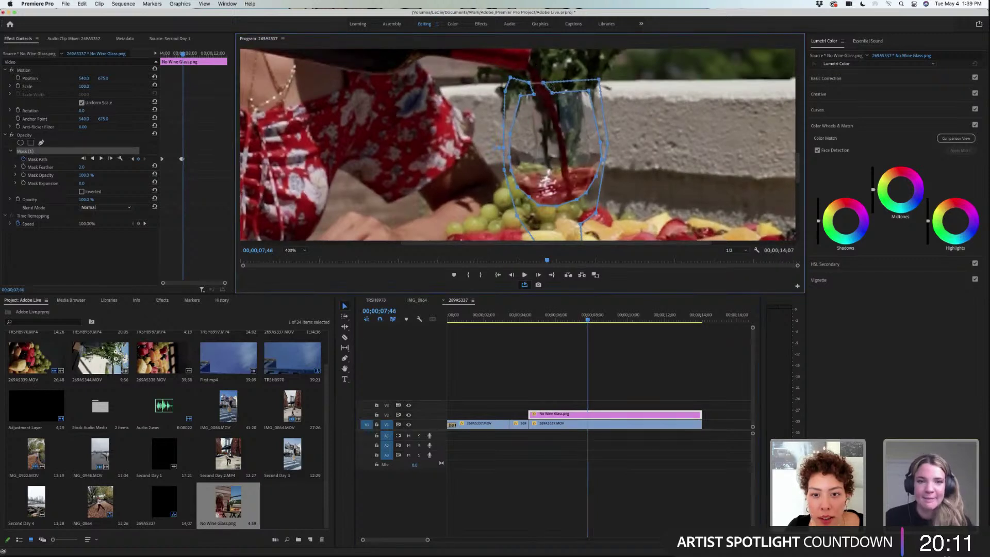
left_click(589, 320)
key("Right")
key("Right")
key("Right")
key("Right")
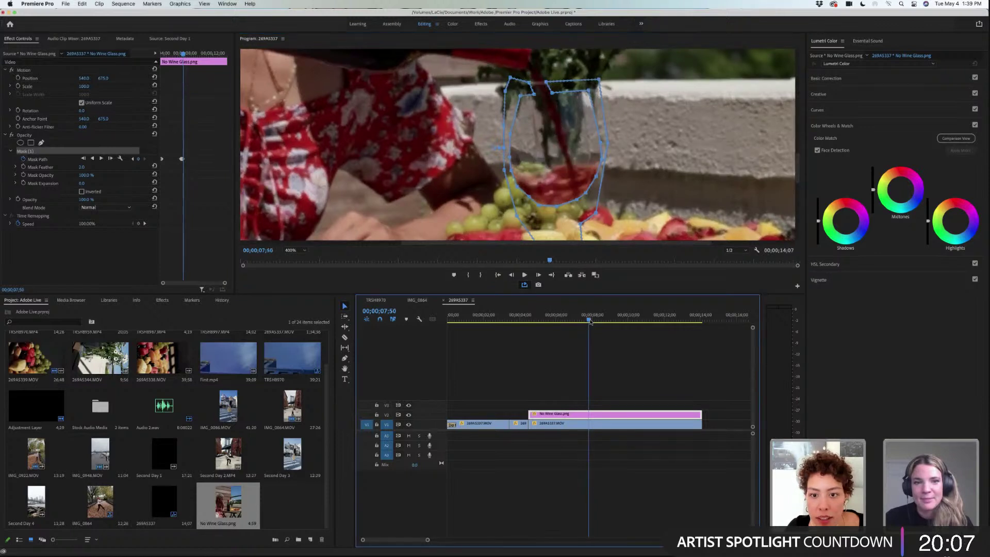
left_click(534, 95)
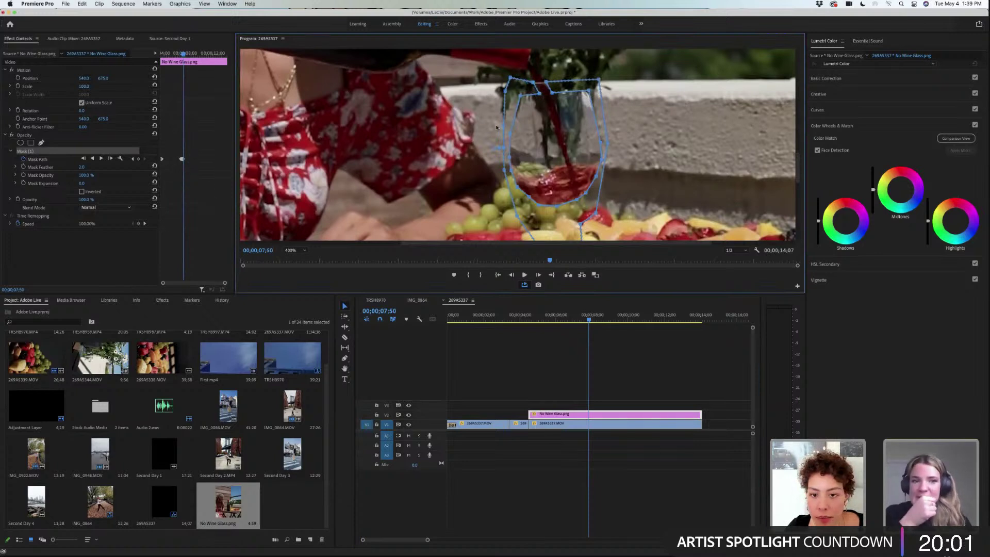
- Enlarge the view of the mask path keyframes and reshape the rim opening around the wine stream at 00;00;07;56
left_click_drag(225, 283, 194, 286)
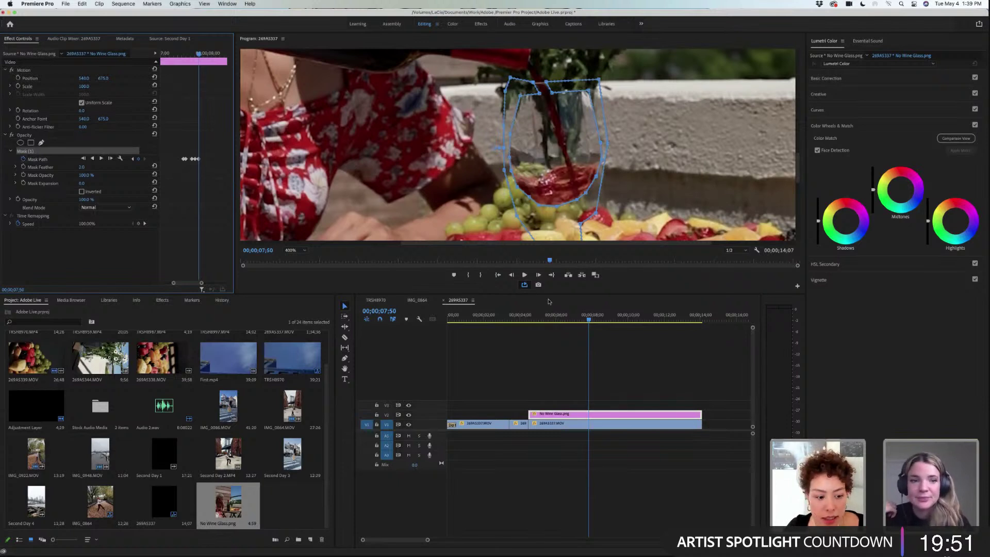
left_click(590, 321)
key("Right")
key("Right")
key("Right")
key("Right")
key("Right")
key("Right")
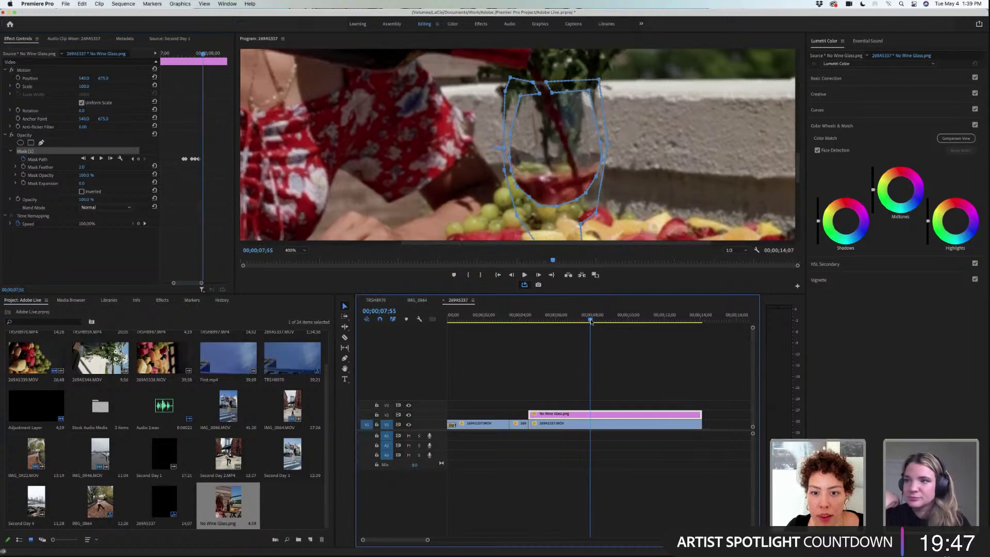
left_click_drag(539, 98, 529, 85)
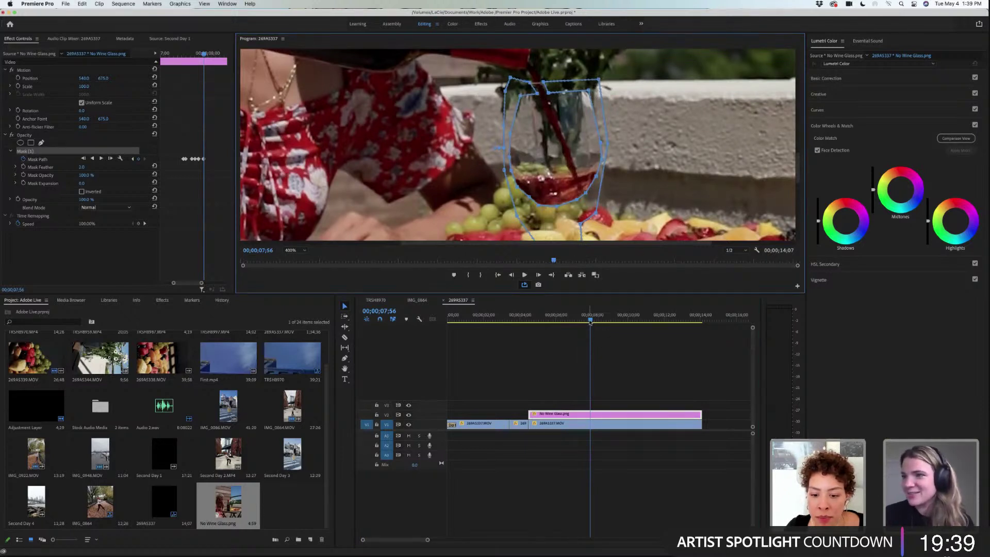
- Reposition the mask's rim opening points to follow the wine stream at 00;00;08;33 and 00;00;08;40
left_click_drag(590, 320, 601, 324)
left_click(552, 96)
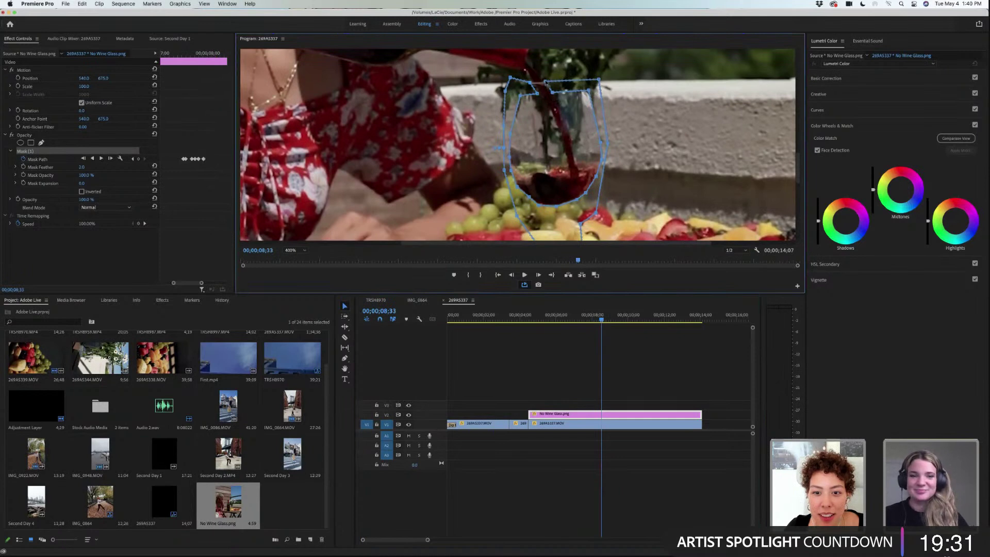
left_click_drag(602, 321, 604, 321)
left_click(539, 94)
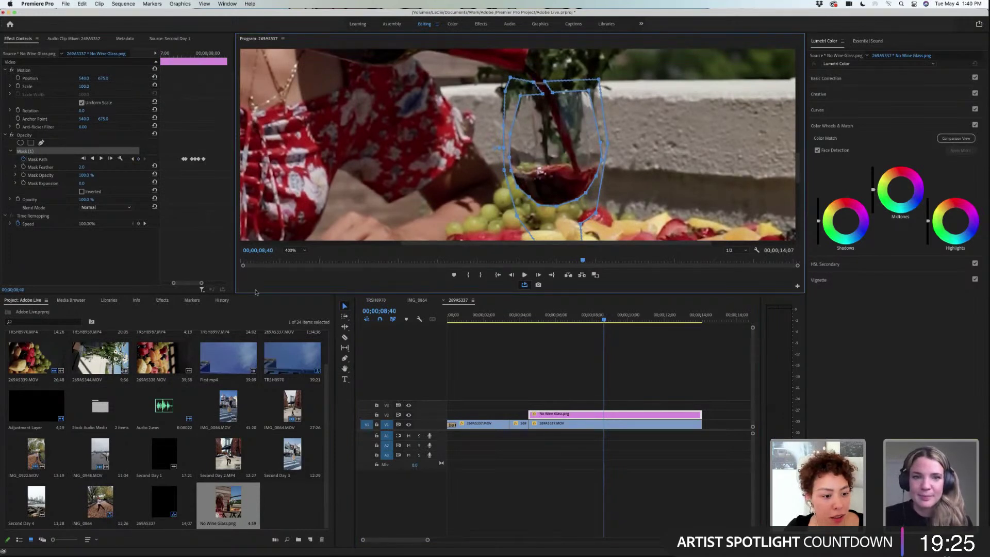
- Reshape the mask's rim opening around the falling wine stream at 00;00;08;46
left_click_drag(202, 283, 210, 284)
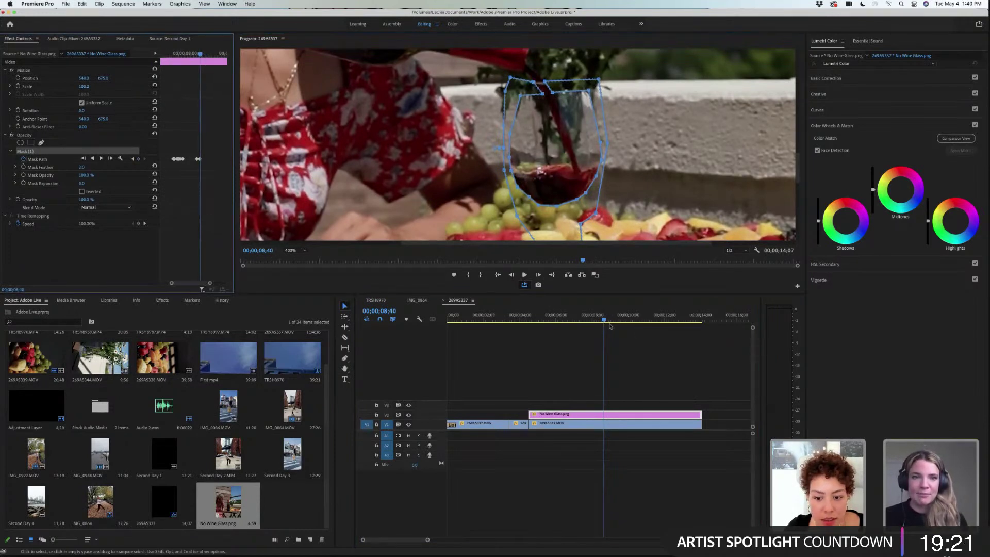
mouse_move(604, 320)
left_mouse_down()
mouse_move(589, 323)
mouse_move(602, 322)
left_mouse_up()
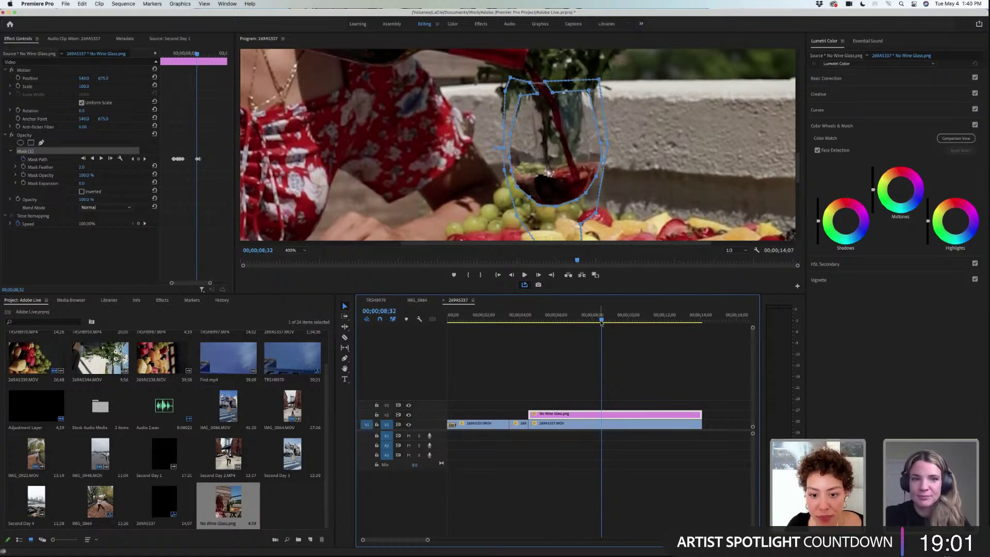
left_click_drag(602, 321, 611, 323)
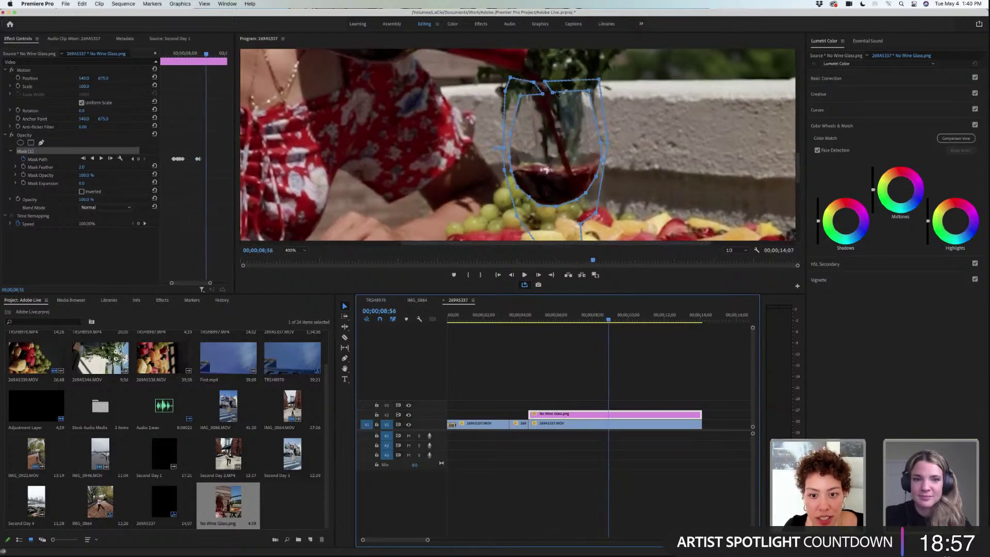
left_click_drag(579, 266, 586, 265)
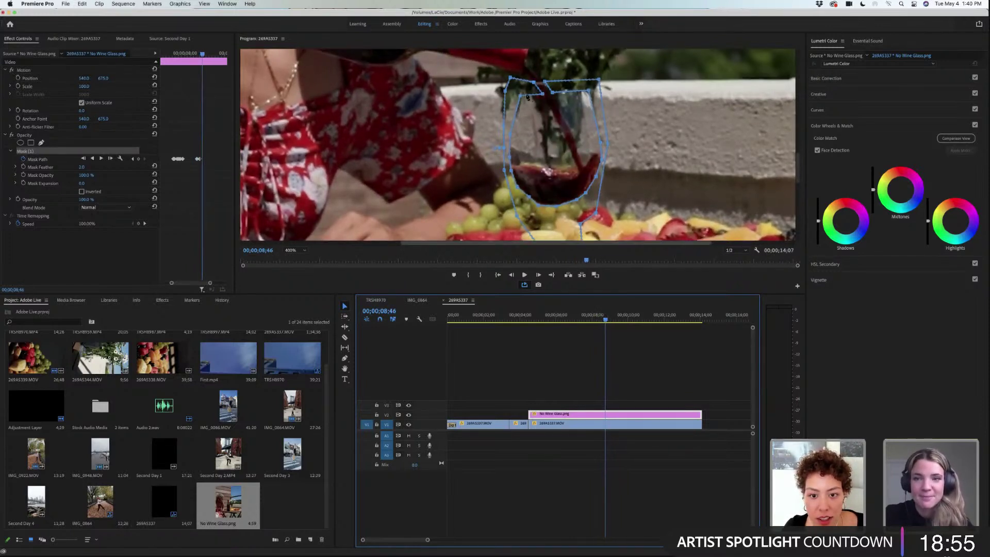
left_click_drag(543, 95, 522, 87)
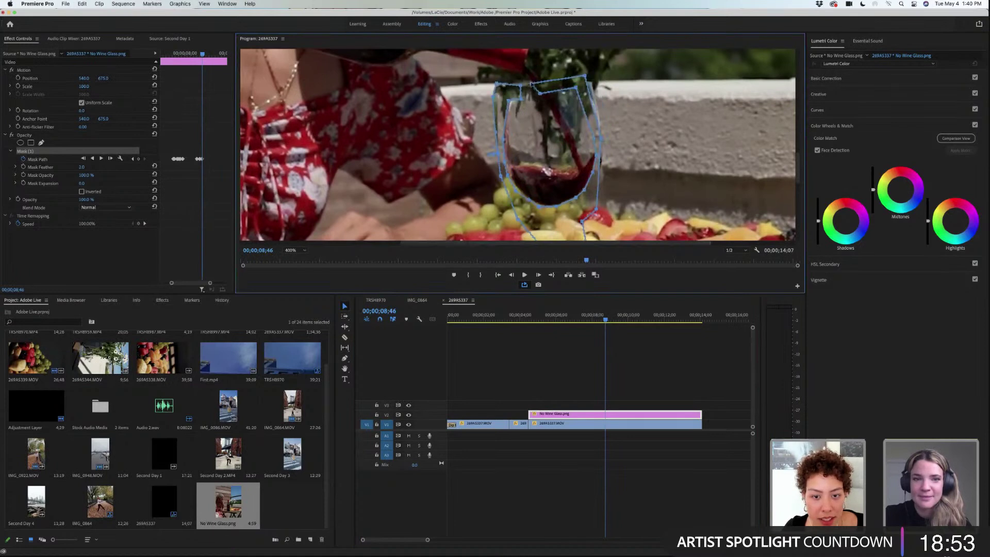
- Shift the mask's rim opening points to follow the wine stream at 00;00;09;23
left_click(607, 321)
left_click_drag(606, 321, 617, 321)
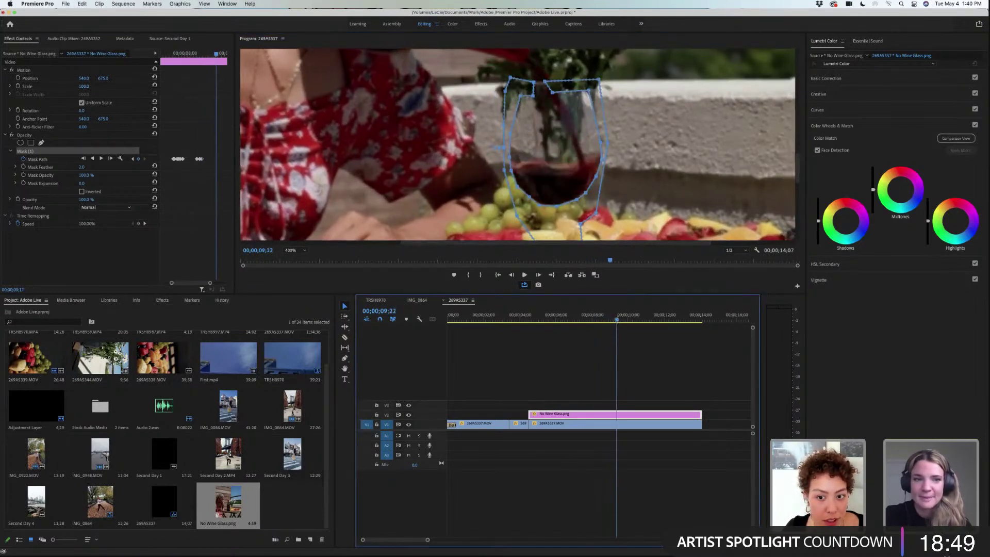
left_click(562, 92)
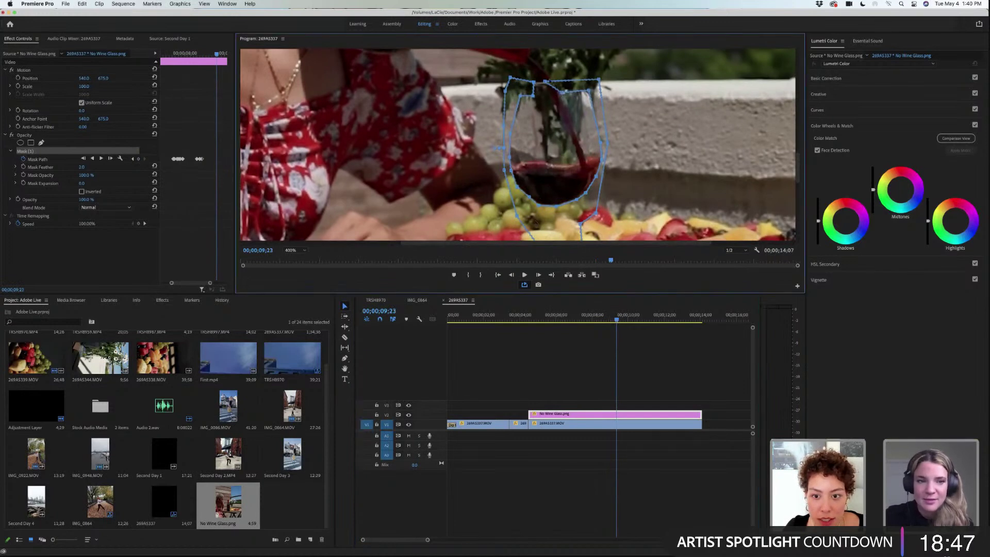
left_click_drag(534, 82, 540, 82)
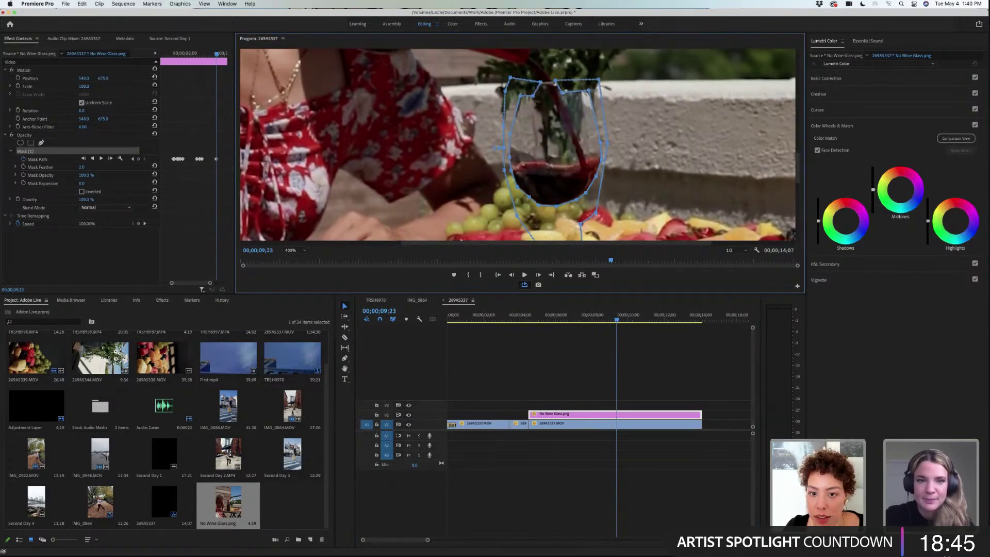
- Fit the mask's rim opening to the wine stream at 00;00;09;34
left_click(616, 320)
mouse_move(615, 321)
left_mouse_down()
mouse_move(580, 324)
mouse_move(621, 320)
left_mouse_up()
key("j")
left_click(546, 97)
left_click_drag(530, 84, 554, 81)
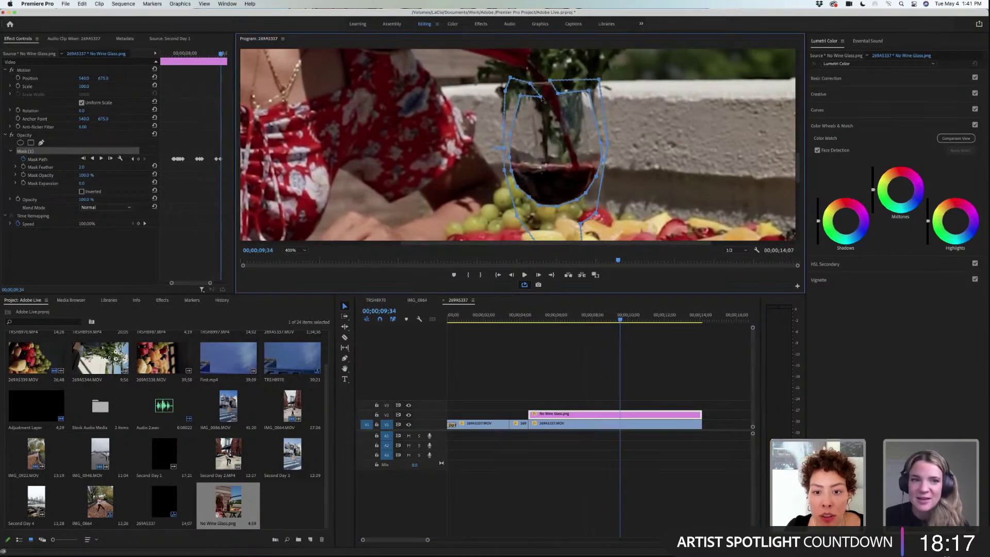
left_click_drag(530, 83, 535, 83)
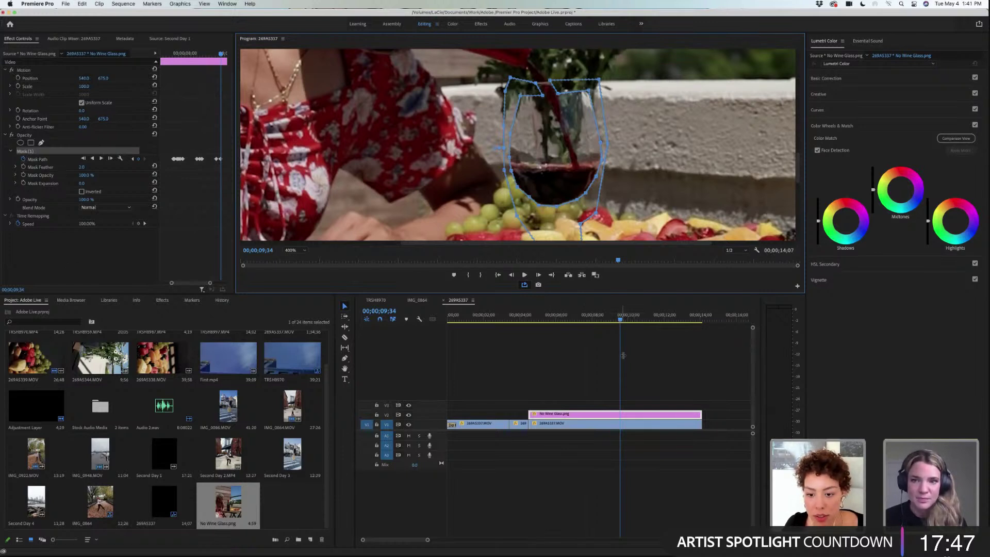
- Adjust the mask's rim opening around the wine stream at 00;00;10;25 and 00;00;10;36
left_click(622, 321)
left_click_drag(623, 321, 636, 322)
left_click(556, 95)
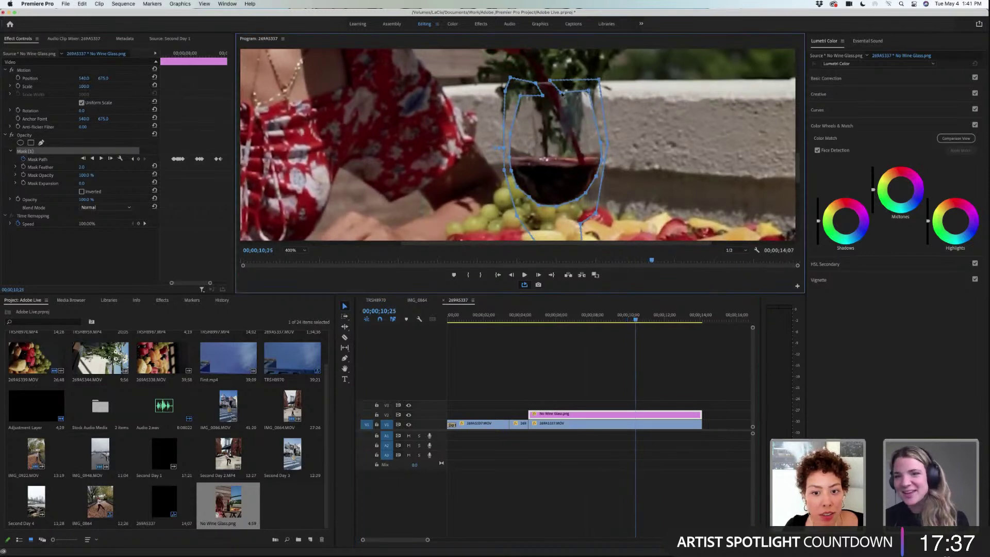
left_click_drag(637, 320, 638, 320)
left_click(543, 99)
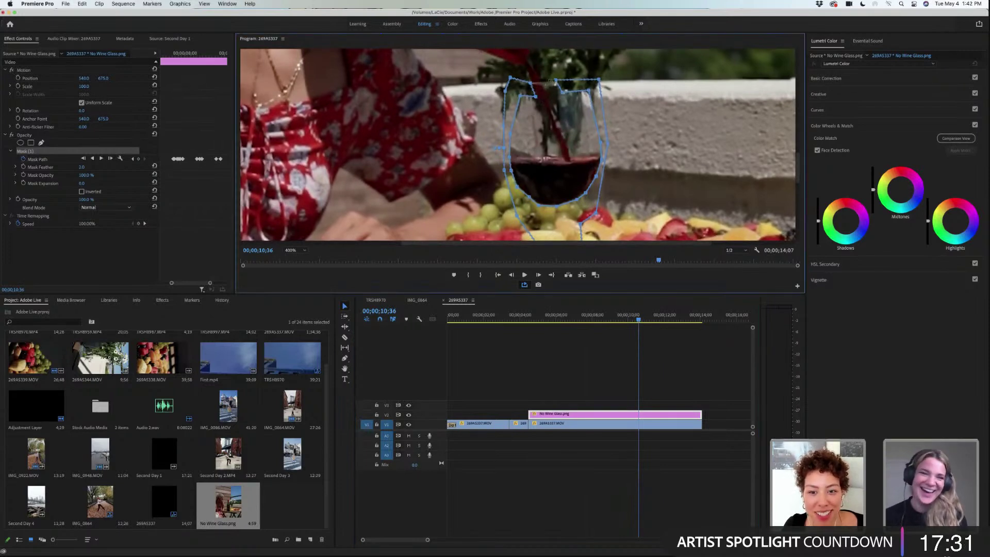
left_click_drag(556, 80, 543, 81)
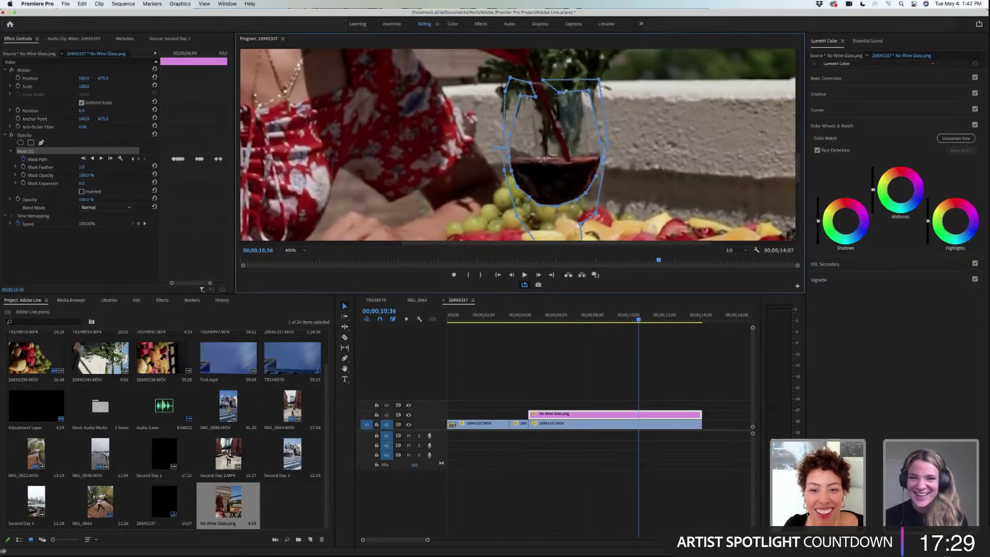
- Step frame by frame through the end of the pour, up to 00;00;11;23, to check the mask against the wine stream
left_click(644, 321)
key("Left")
key("Left")
key("Right")
key("Right")
key("Right")
key("Right")
key("Right")
key("Right")
key("Right")
key("Right")
key("Right")
key("Right")
key("Right")
key("Right")
key("Right")
key("Right")
key("Right")
key("Right")
key("Right")
key("Right")
key("Right")
key("Right")
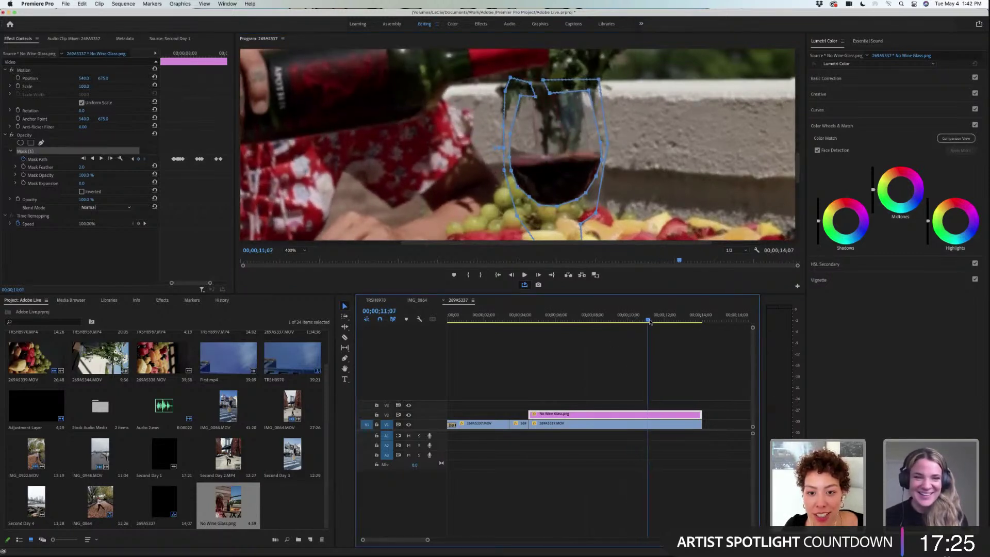
key("Left")
key("Left")
key("Left")
key("Left")
key("Left")
key("Left")
key("Left")
key("Left")
key("Left")
key("Left")
key("Left")
key("Left")
key("Left")
key("Left")
key("Left")
key("Left")
key("Left")
key("Left")
key("Left")
key("Left")
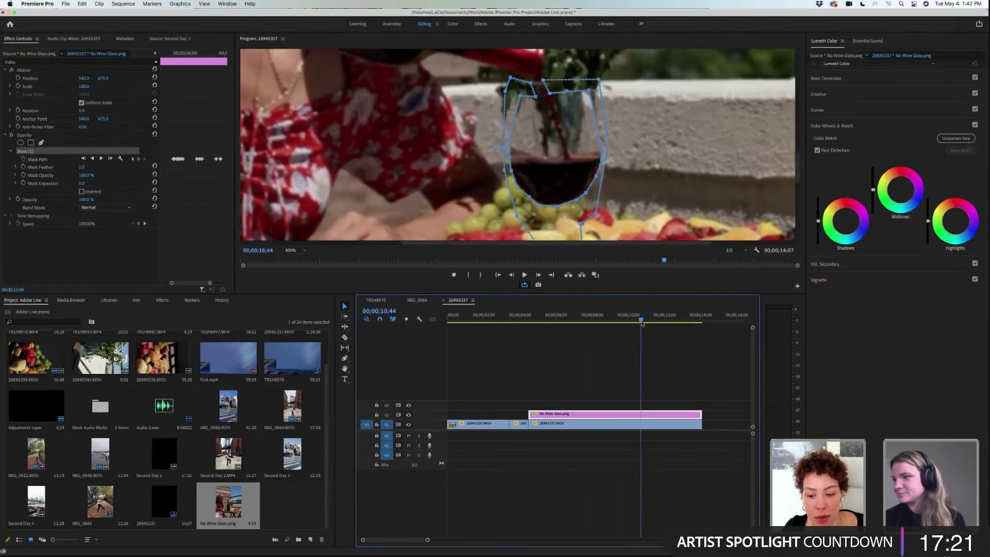
key("Right")
key("Right")
key("Right")
key("Right")
key("Right")
key("Right")
key("Right")
key("Right")
key("Right")
key("Right")
key("Right")
key("Right")
key("Right")
key("Right")
key("Right")
key("Right")
key("Right")
key("Right")
key("Right")
key("Right")
key("Right")
key("Right")
key("Right")
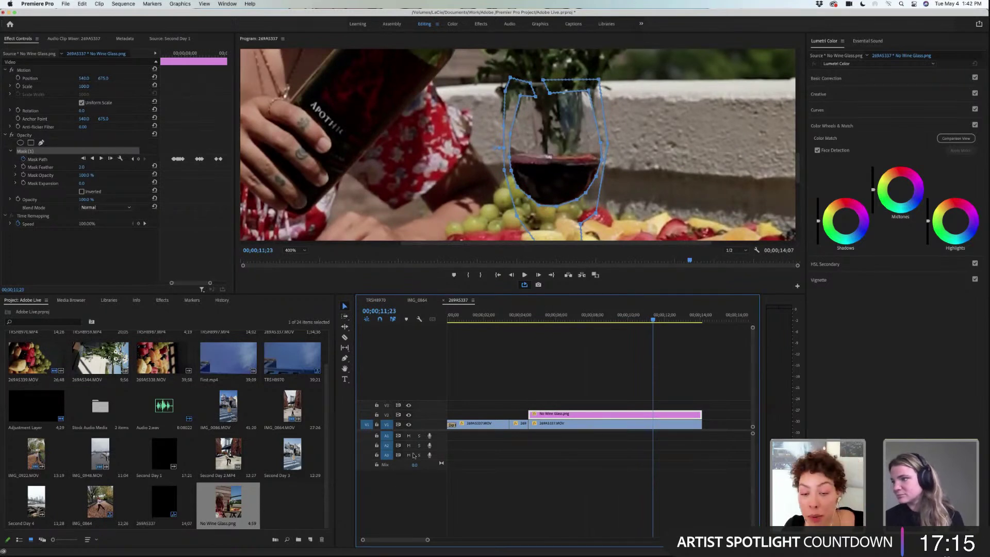
- Fit the whole frame in the preview, deselect the still, and play back the pour to check the masked glass
left_click(291, 250)
left_click(294, 255)
left_click(292, 251)
left_click(294, 258)
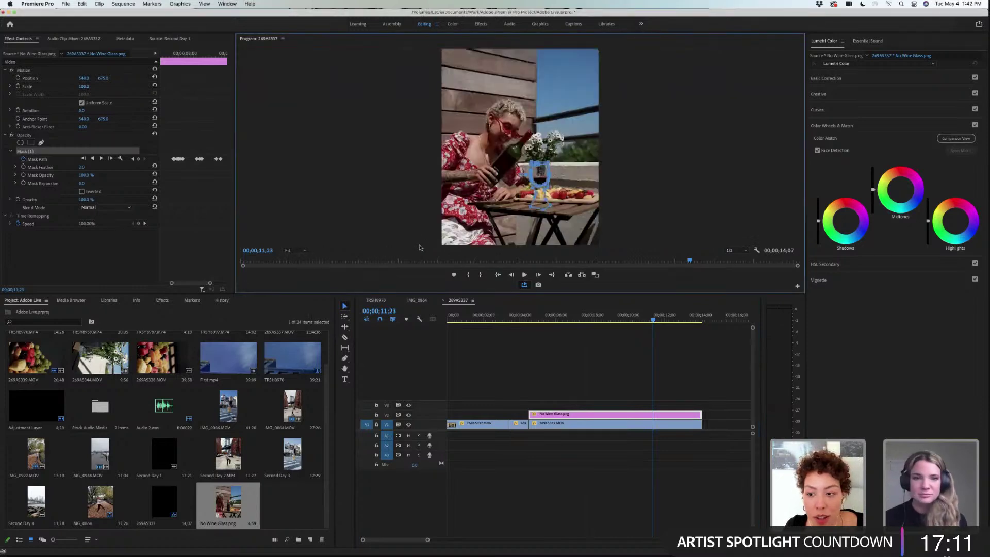
left_click(608, 369)
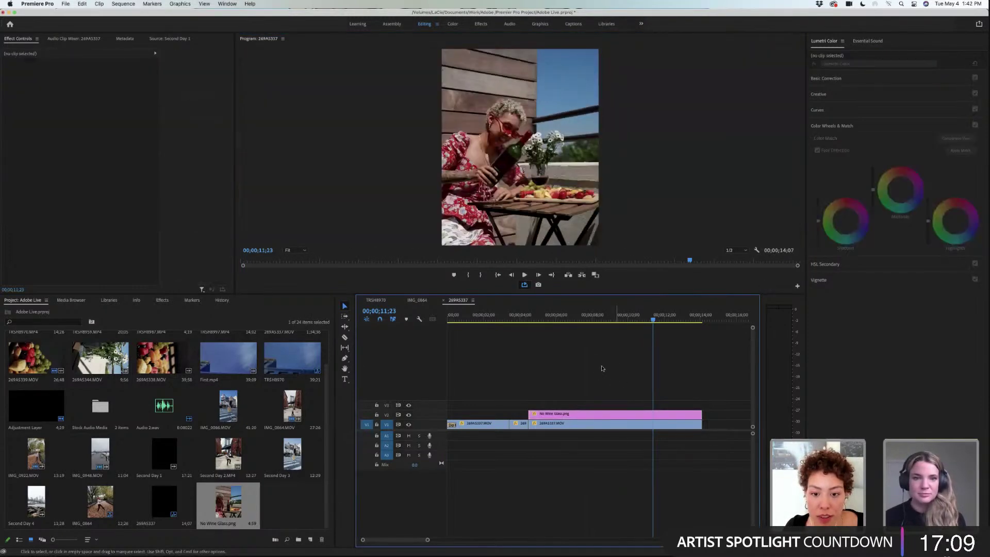
left_click_drag(654, 321, 600, 322)
left_click(525, 275)
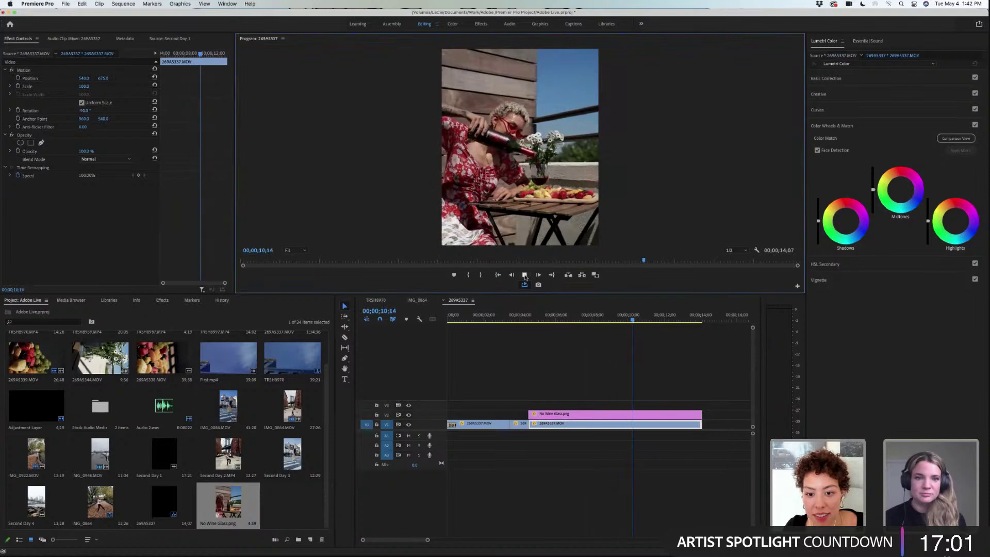
left_click(525, 275)
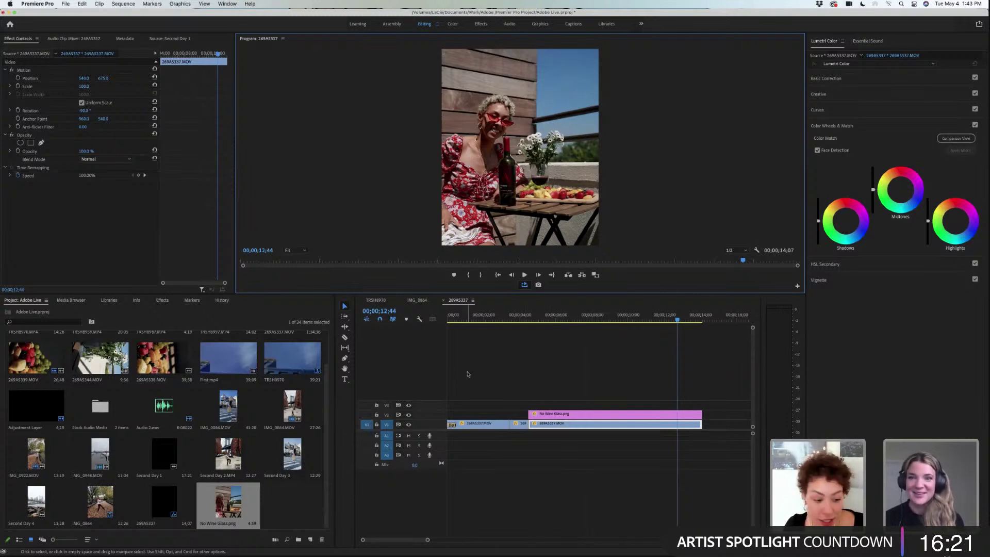
- Move the playhead to 00;00;14;00 near the sequence's end and save the project
left_click(568, 386)
key("Left")
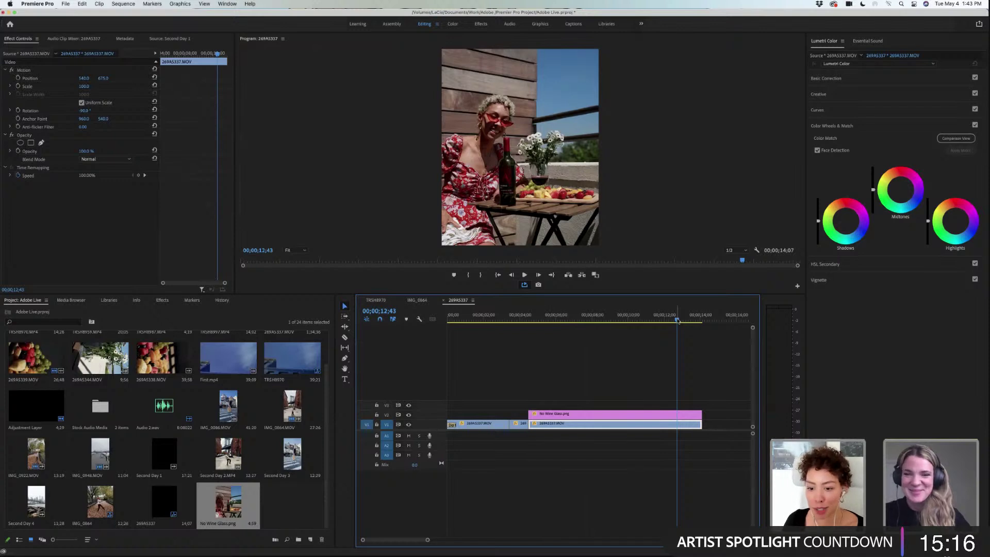
left_click_drag(678, 320, 690, 323)
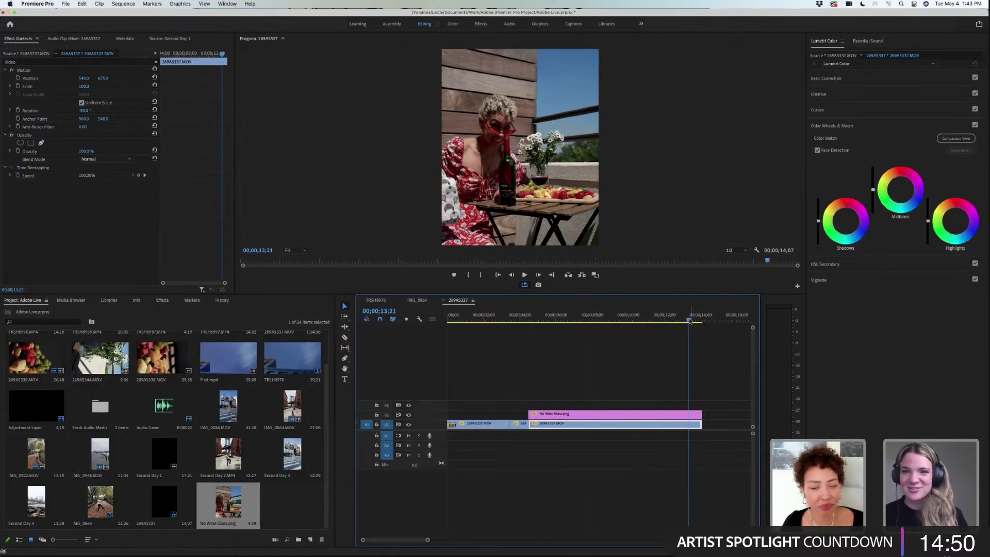
left_click_drag(690, 320, 702, 323)
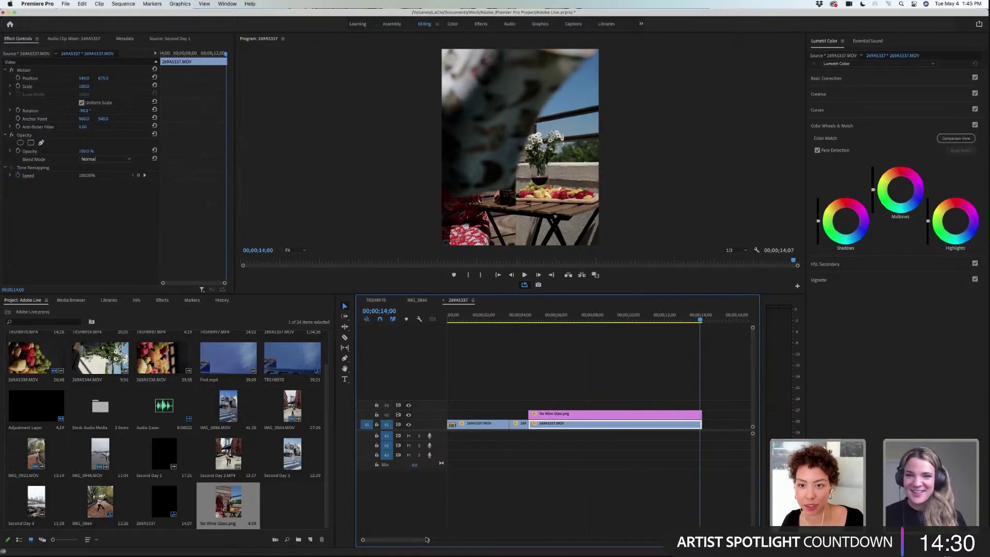
key("super+s")
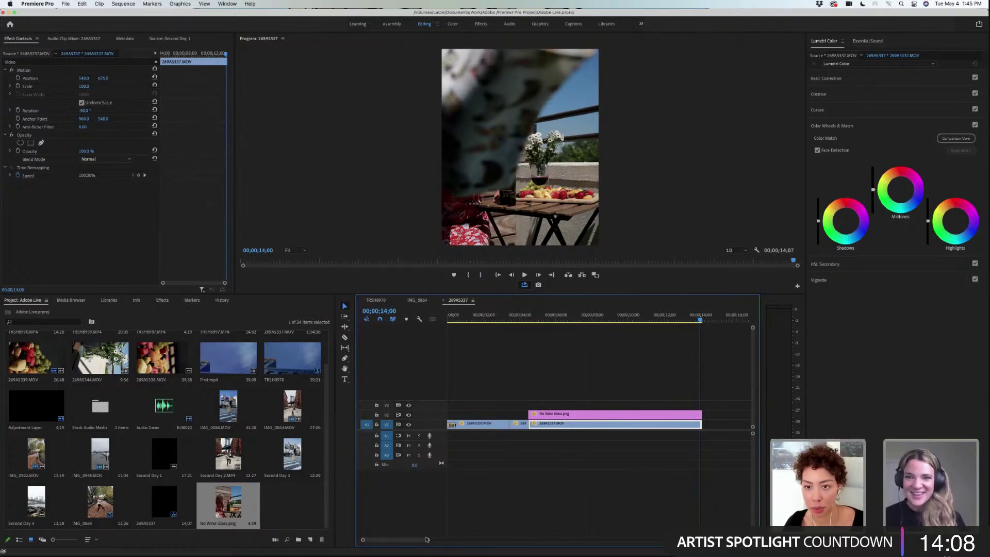
- Magnify the timeline around the sequence's end and increase the height of the video tracks
left_click_drag(426, 540, 409, 544)
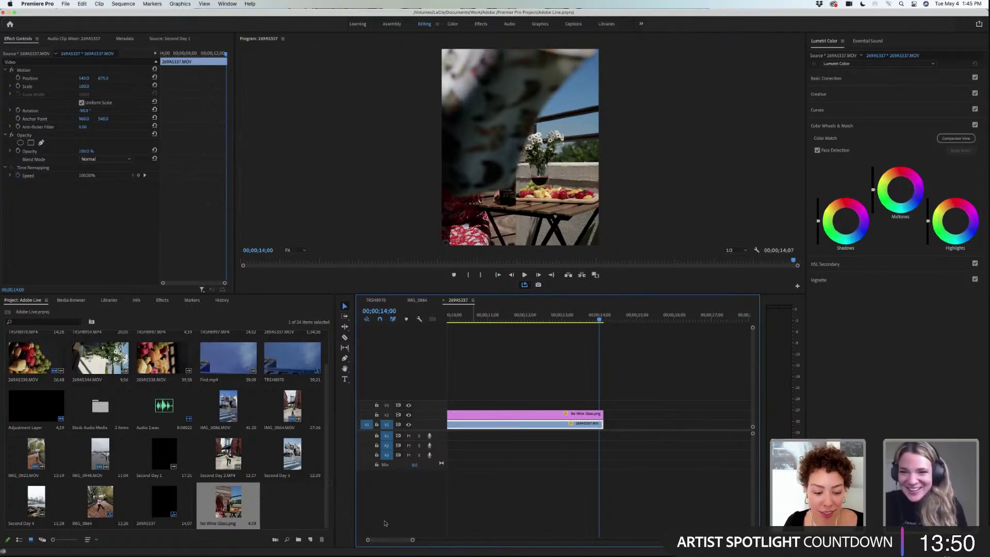
left_click_drag(412, 540, 395, 539)
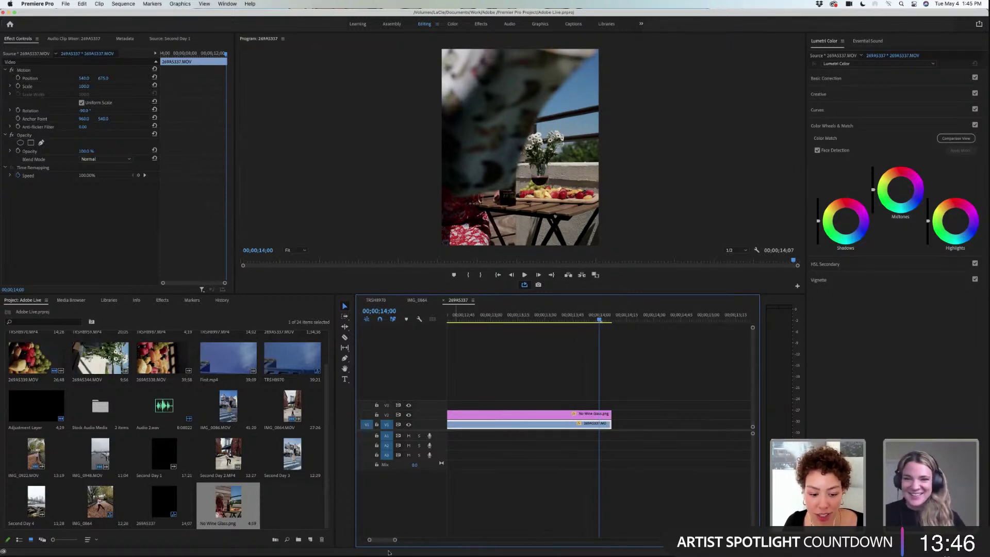
left_click_drag(395, 540, 388, 540)
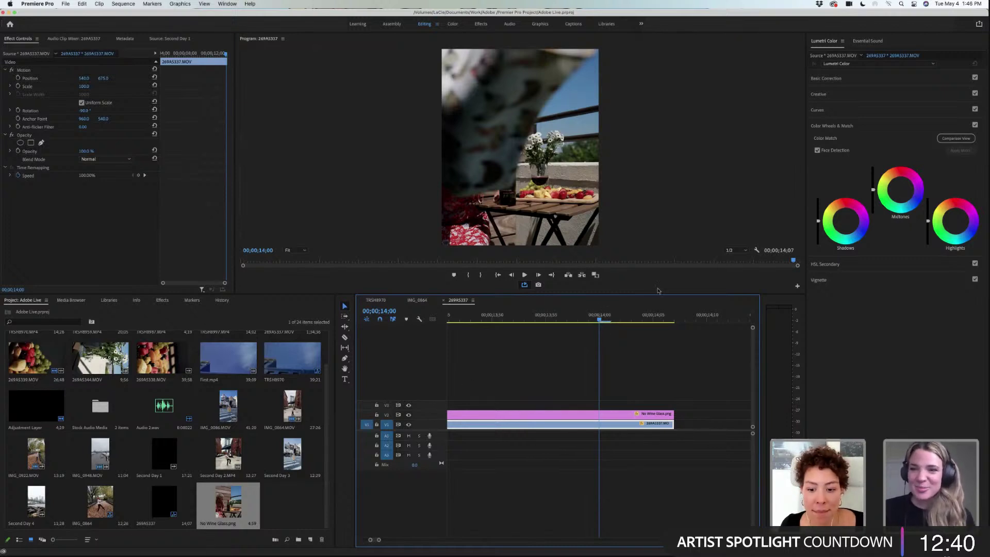
mouse_move(599, 320)
left_mouse_down()
mouse_move(613, 320)
mouse_move(603, 320)
left_mouse_up()
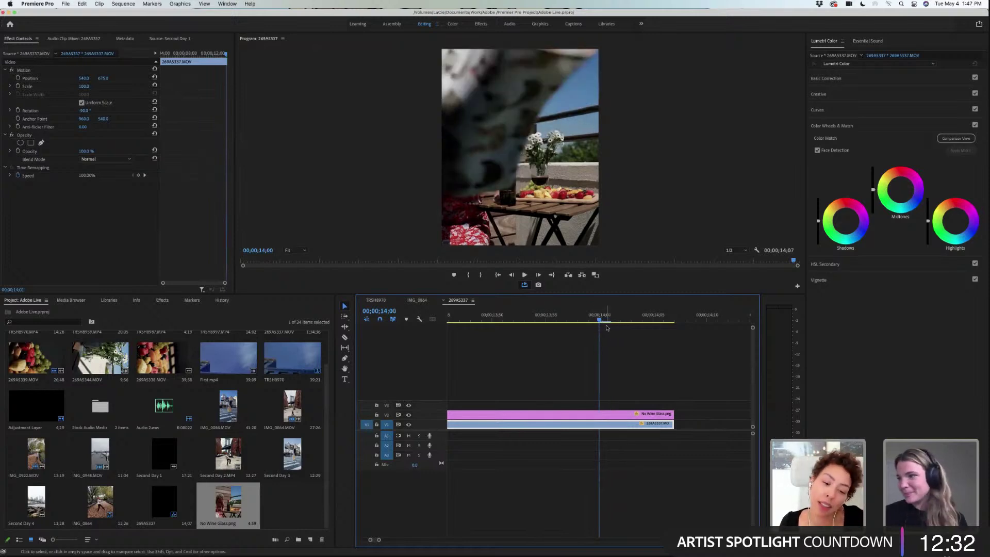
left_click_drag(752, 328, 753, 343)
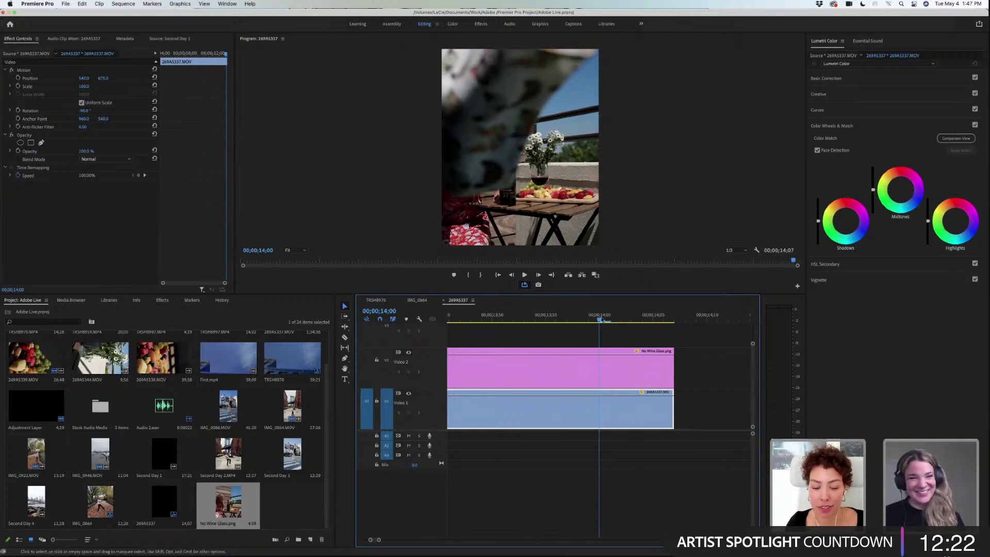
left_click(651, 384)
left_click(648, 401)
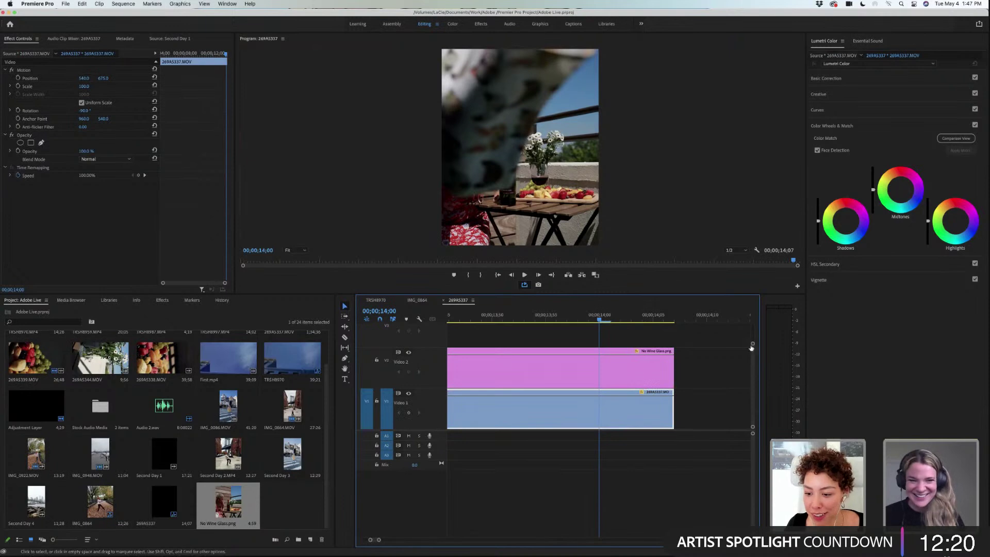
scroll(588, 347, "up", 5)
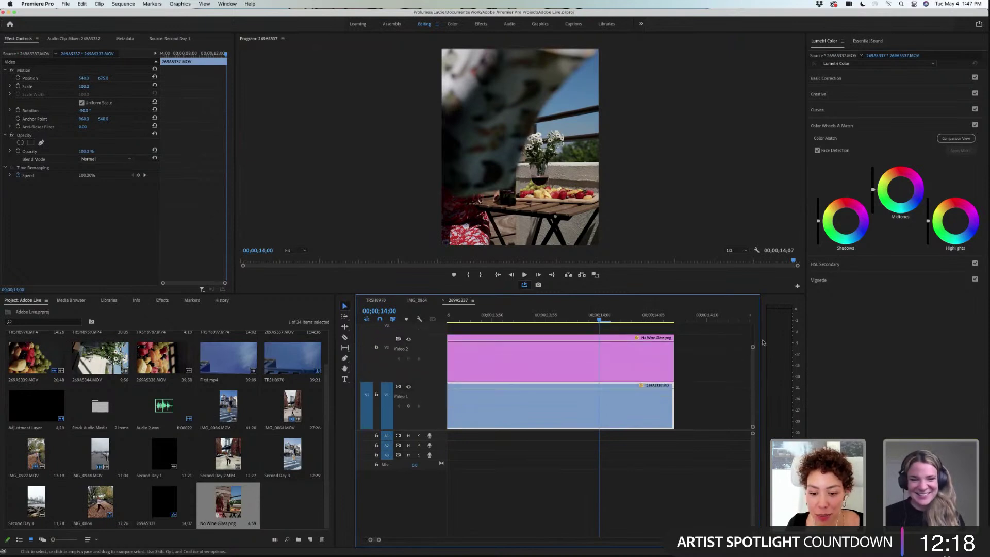
left_click_drag(753, 348, 755, 340)
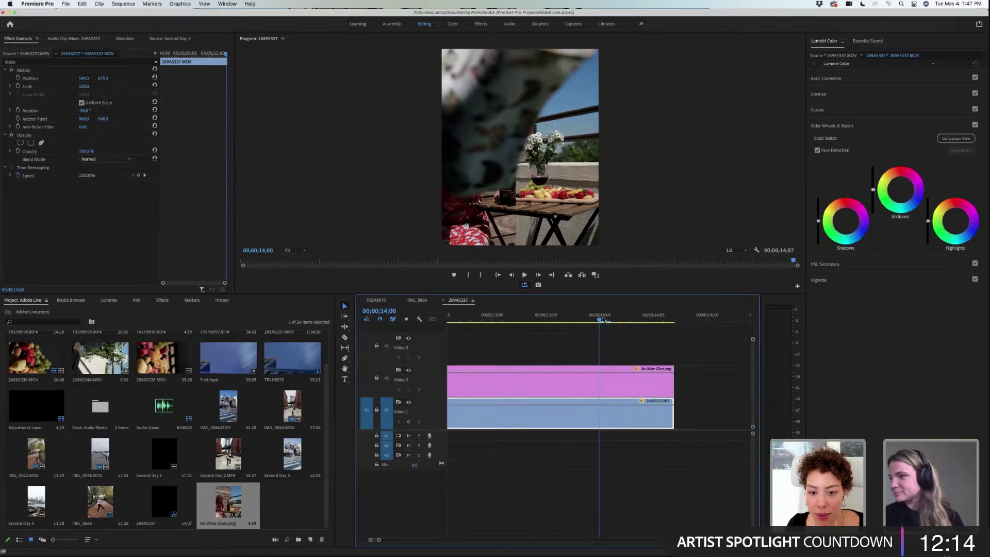
- Position the playhead at 00;00;13;58, just before the end of the last 269A5337.MOV clip
left_click_drag(379, 539, 490, 541)
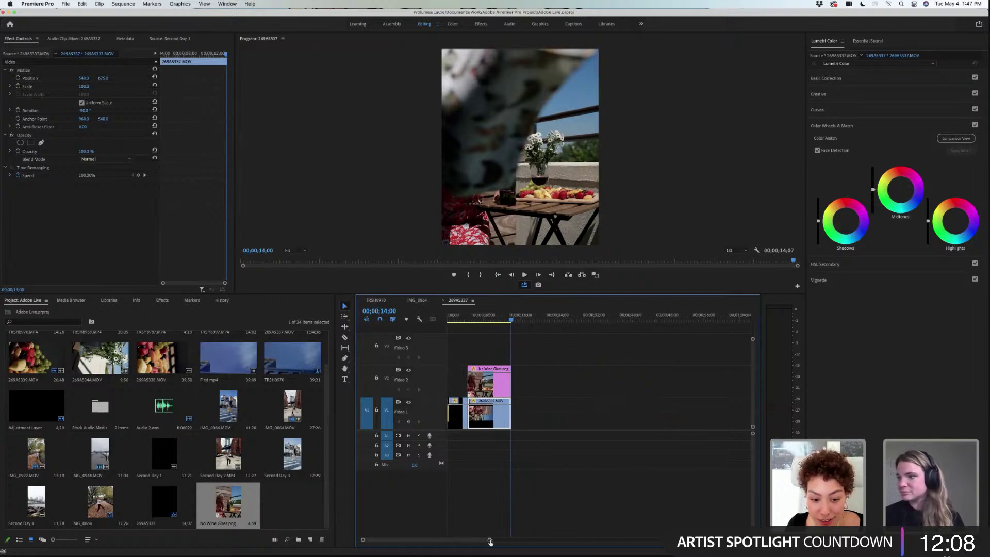
left_click_drag(490, 541, 371, 541)
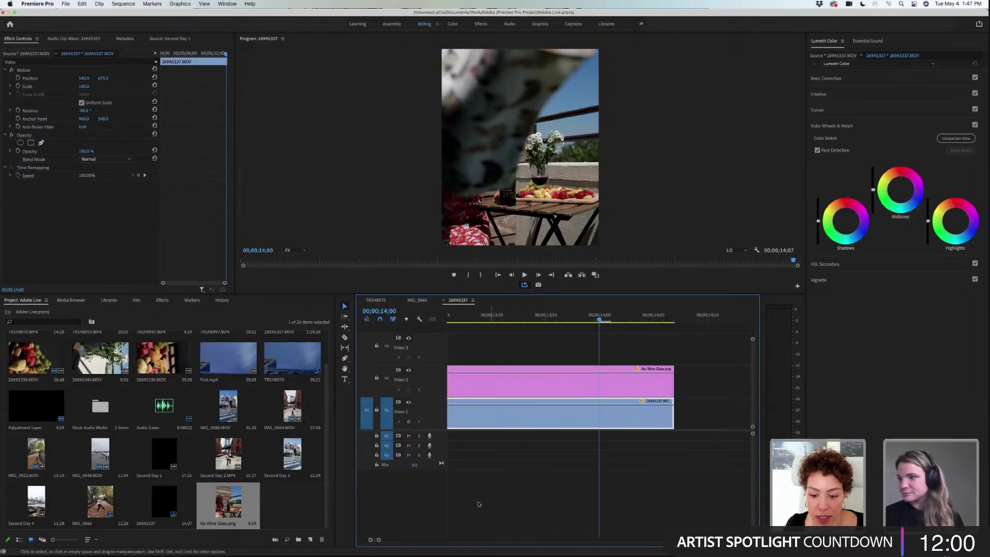
mouse_move(601, 322)
left_mouse_down()
mouse_move(610, 322)
mouse_move(568, 324)
mouse_move(634, 324)
mouse_move(584, 328)
left_mouse_up()
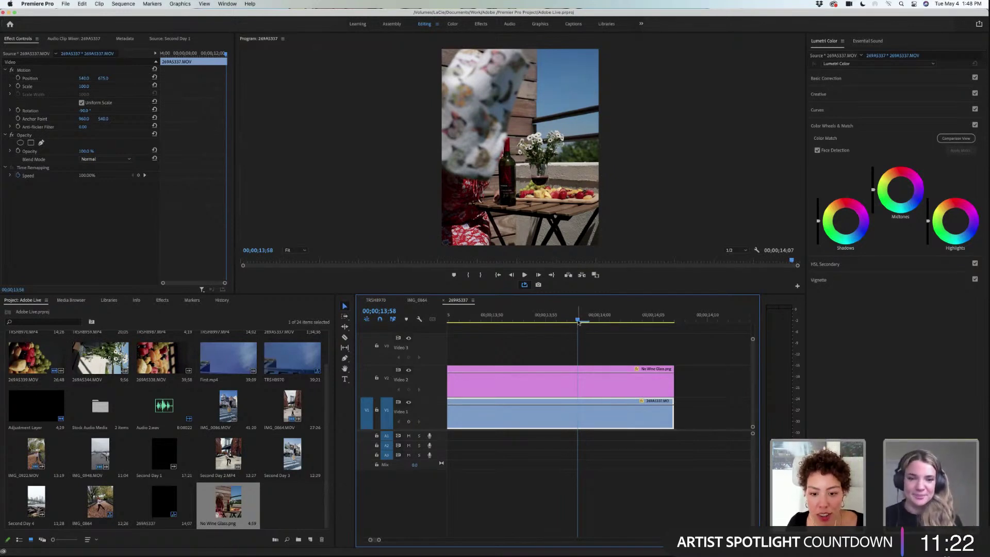
- Examine the frames from 00;00;13;58 to 00;00;14;04 where the patterned fabric sweeps across the wine glass
mouse_move(578, 321)
left_mouse_down()
mouse_move(557, 321)
mouse_move(659, 322)
mouse_move(592, 324)
left_mouse_up()
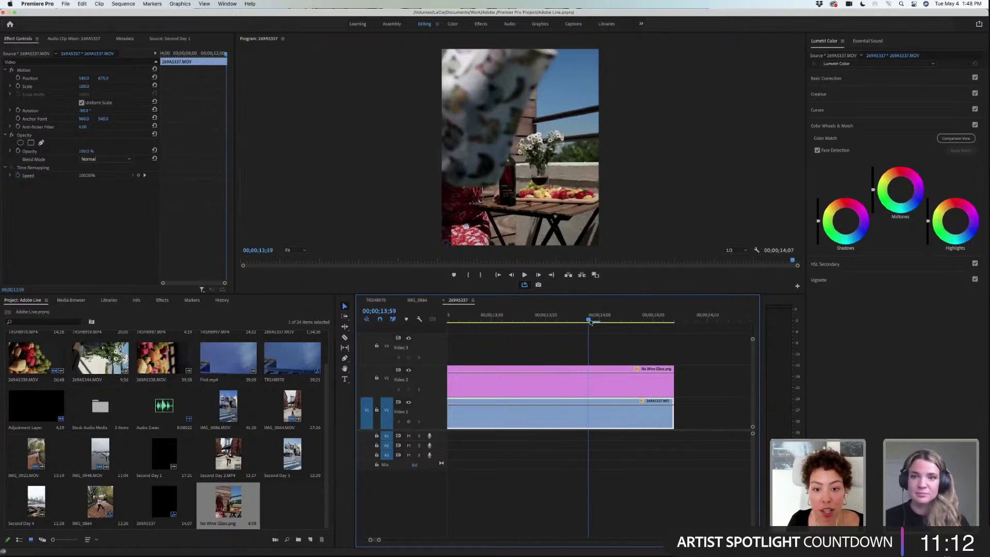
left_click_drag(594, 322, 578, 324)
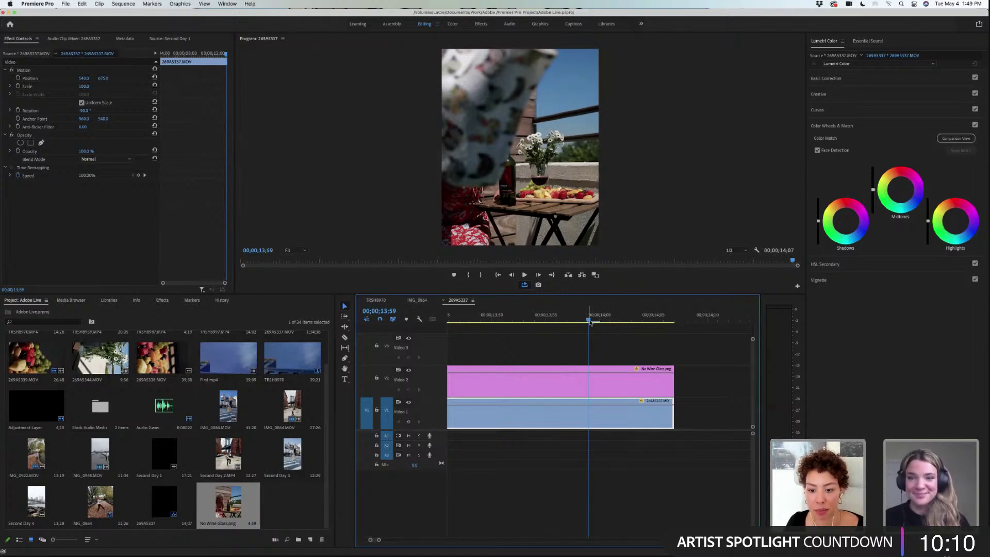
mouse_move(588, 320)
left_mouse_down()
mouse_move(597, 321)
mouse_move(588, 321)
left_mouse_up()
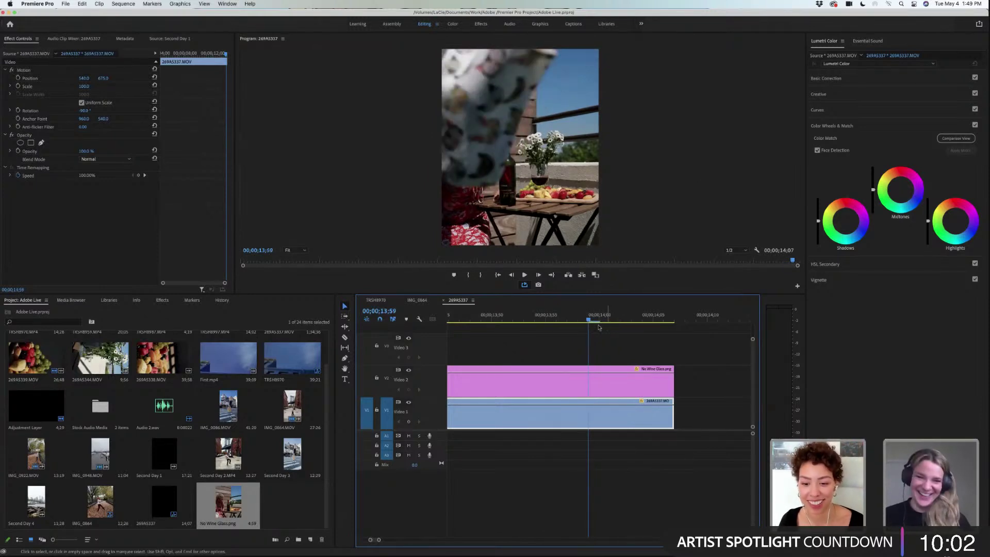
left_click_drag(605, 322, 601, 322)
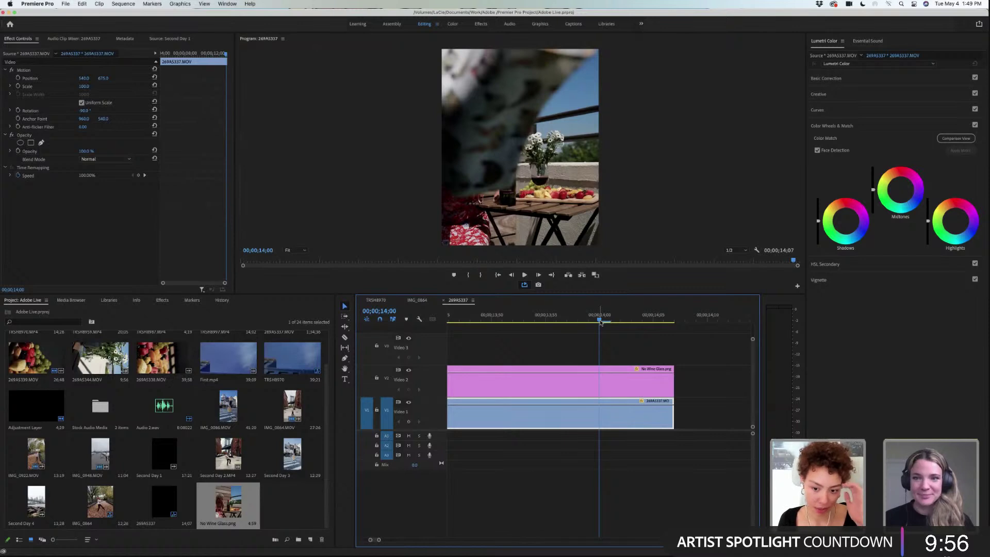
mouse_move(601, 322)
left_mouse_down()
mouse_move(559, 323)
mouse_move(611, 321)
left_mouse_up()
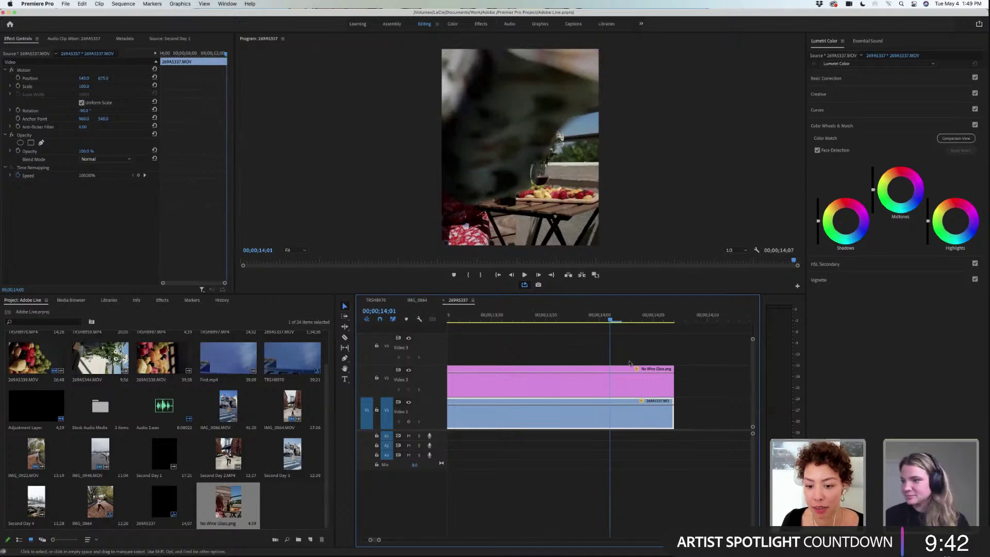
left_click(621, 321)
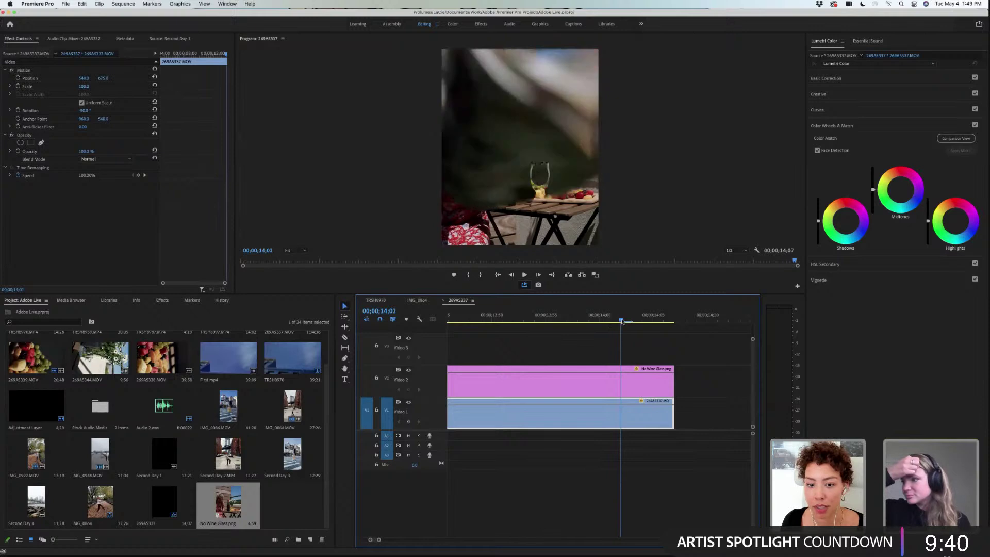
left_click_drag(626, 321, 645, 322)
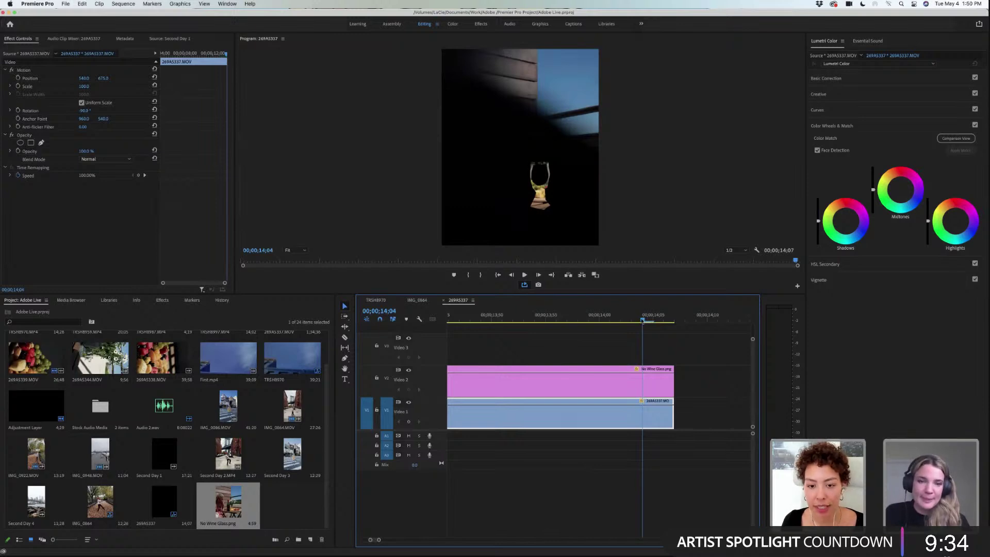
key("Left")
left_click_drag(618, 322, 603, 323)
left_click_drag(379, 540, 377, 541)
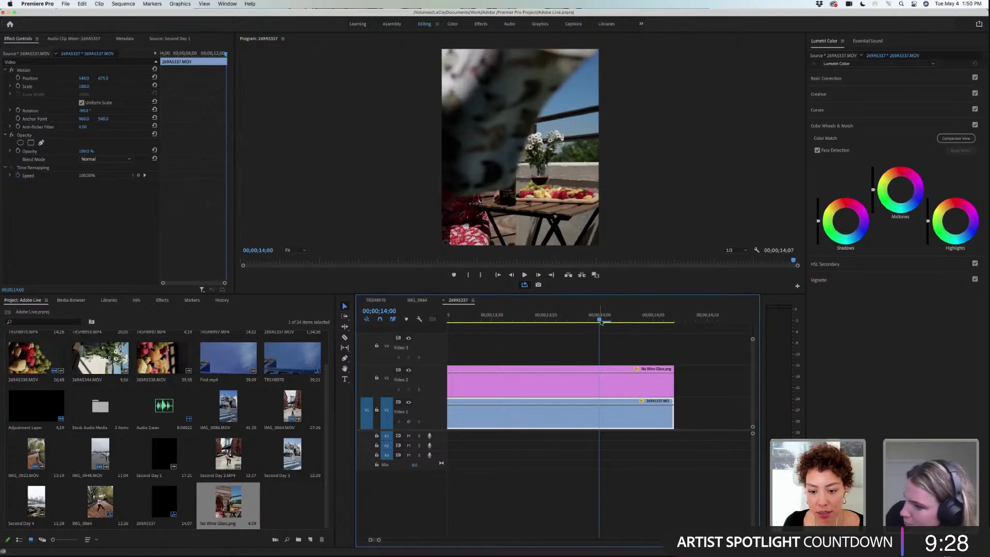
- Select the opacity mask of the No Wine Glass.png still at 00;00;14;01 and magnify the preview to 400% around the glass
left_click_drag(602, 321, 612, 322)
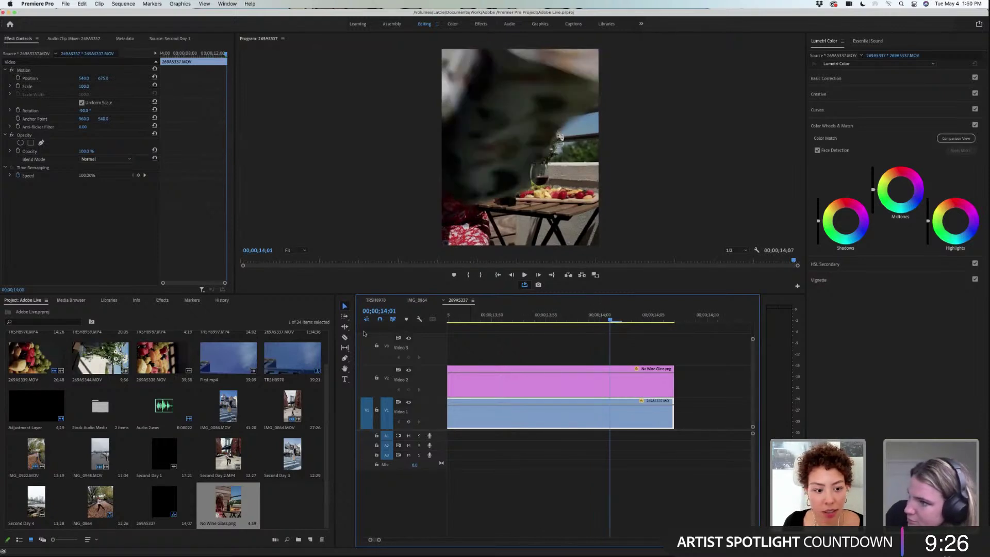
left_click(580, 380)
left_click(29, 151)
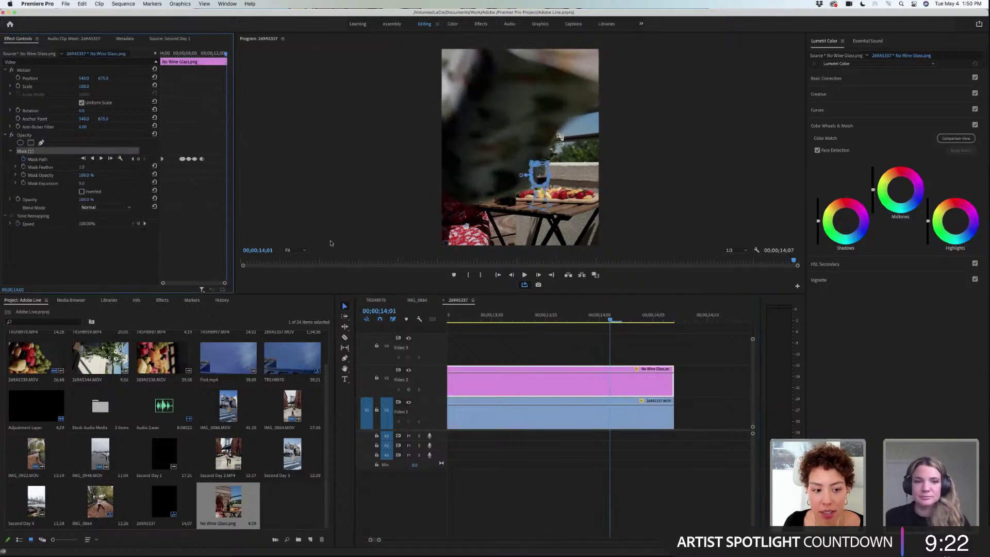
left_click(296, 251)
left_click(300, 328)
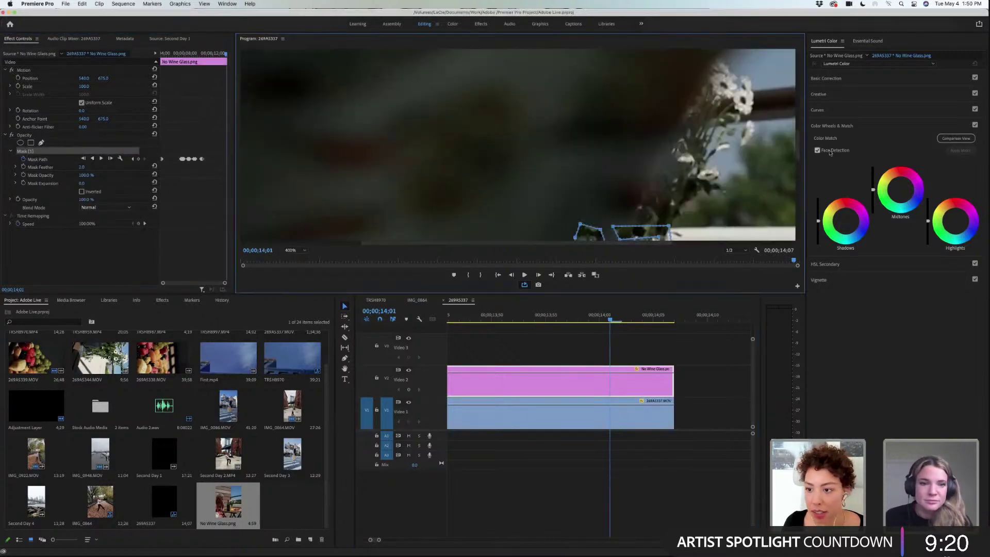
scroll(648, 122, "down", 5)
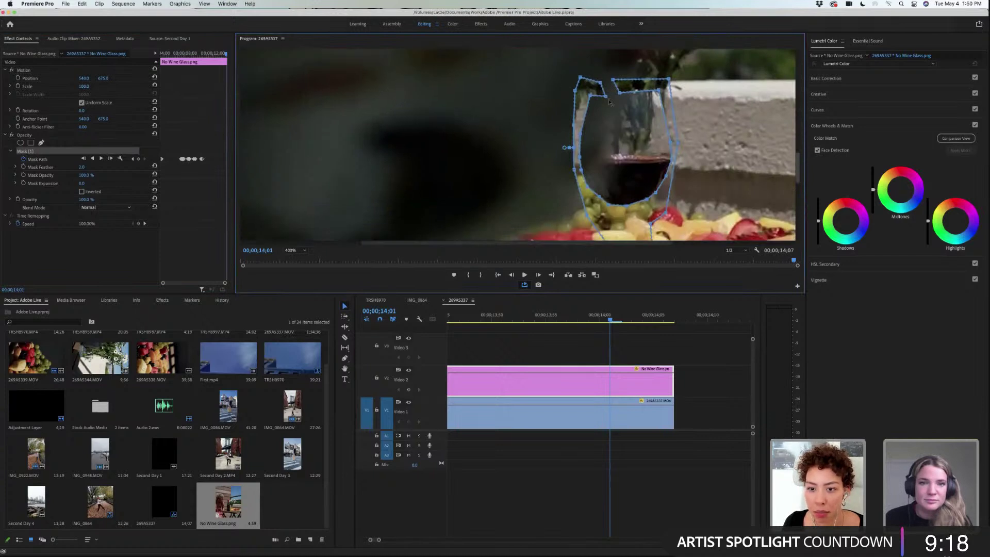
- Try to shift the mask points on the glass's left side inward, away from the passing fabric
left_click_drag(558, 66, 602, 219)
left_click_drag(581, 83, 595, 101)
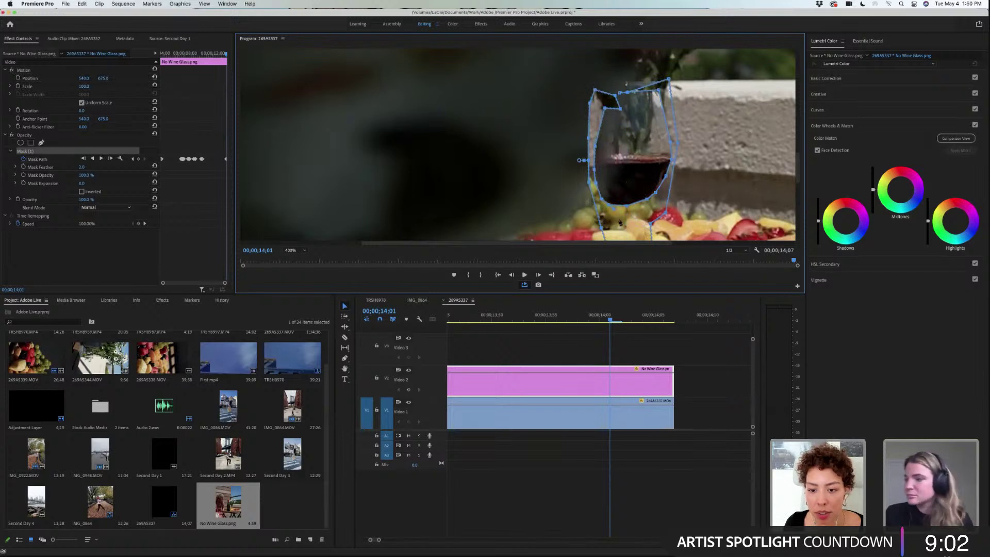
left_click_drag(596, 91, 614, 156)
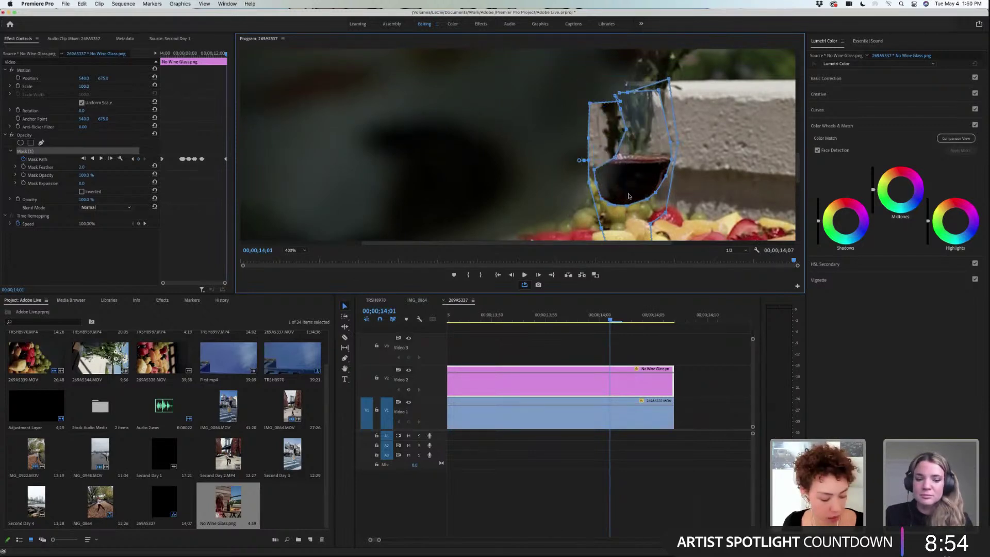
- Undo the mask point moves made at 00;00;14;01
key("super+z")
key("super+z")
key("super+z")
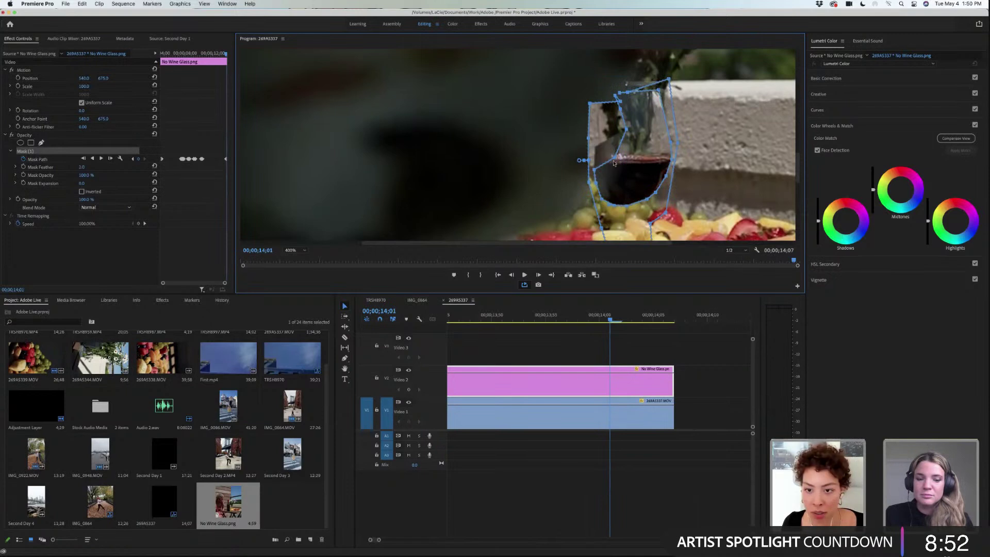
key("super+z")
key("super+z")
- Pull the mask points on the glass's left side down to the table and move the rim points inward from the passing fabric
left_click_drag(800, 163, 800, 166)
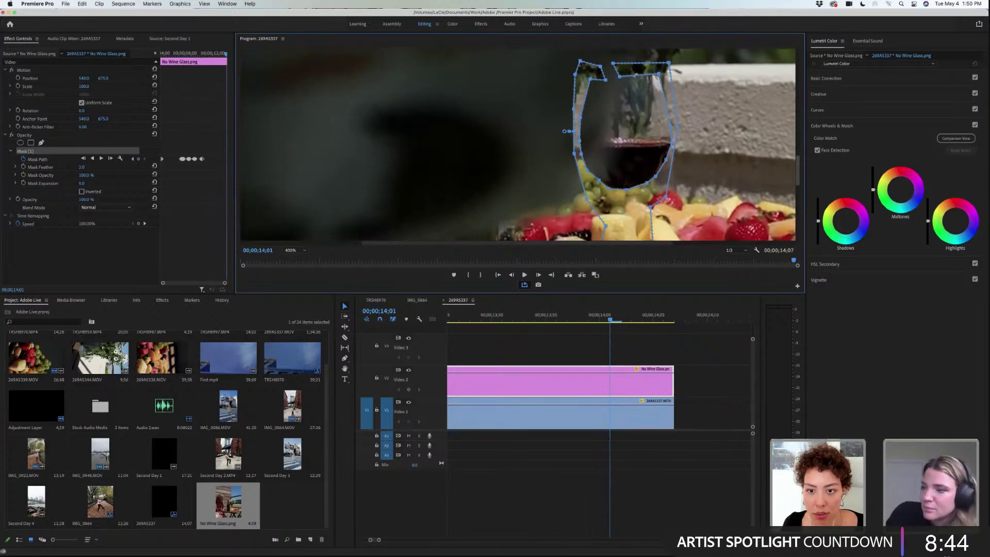
left_click_drag(534, 60, 604, 210)
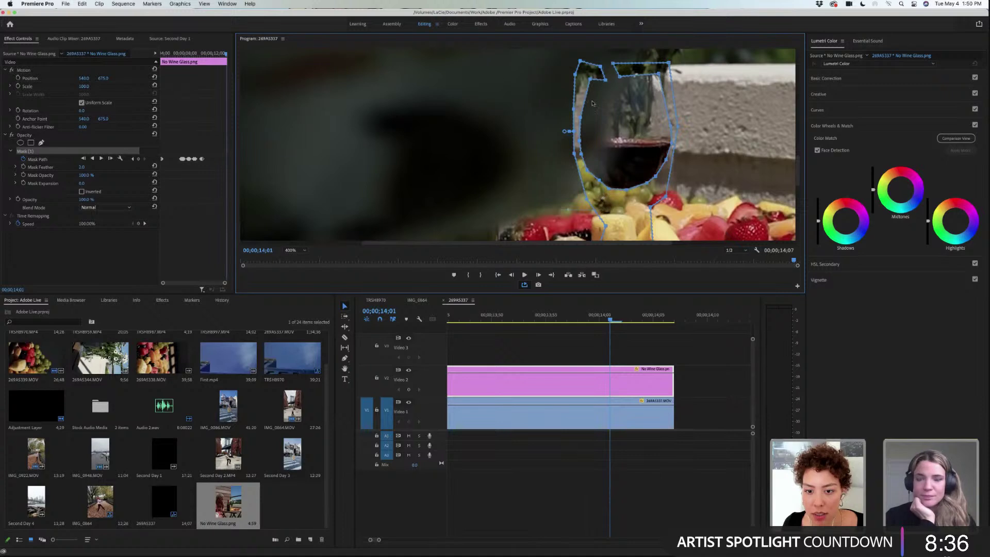
left_click_drag(581, 67, 574, 213)
scroll(794, 167, "up", 2)
left_click_drag(613, 78, 627, 79)
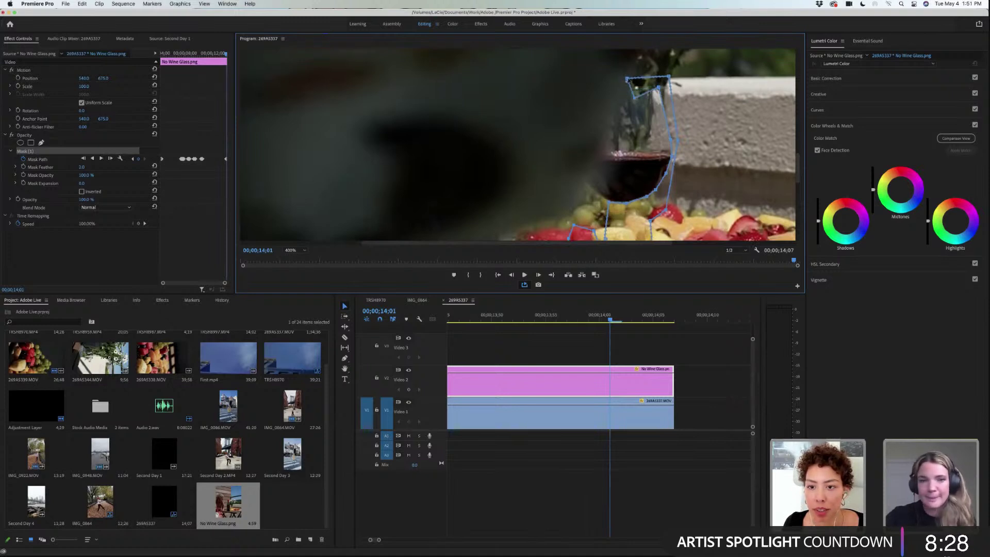
mouse_move(627, 79)
left_mouse_down()
mouse_move(635, 71)
mouse_move(623, 94)
left_mouse_up()
- Review the reshaped mask's lower part and its earlier keyframe, and check the whole frame at 00;00;13;49
left_click_drag(799, 171, 799, 186)
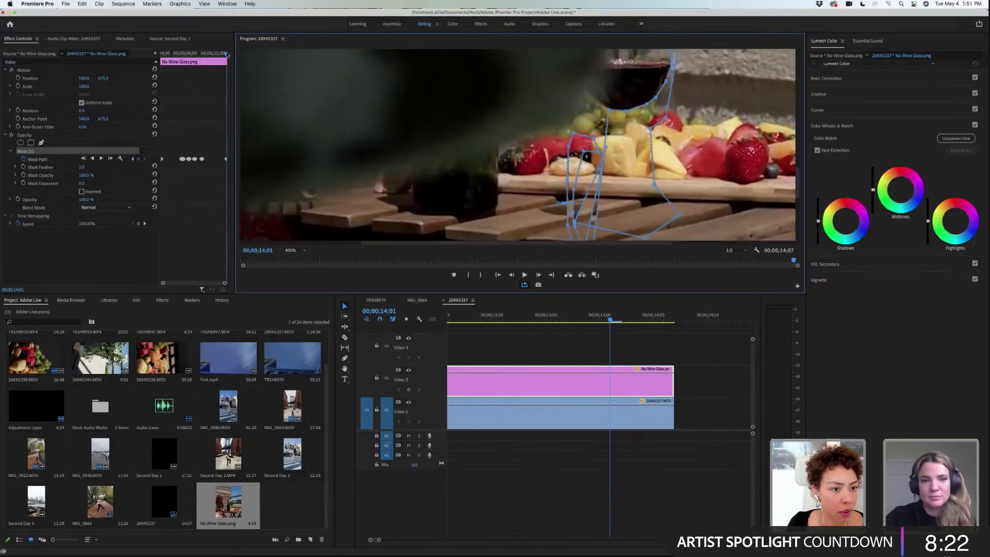
left_click(204, 162)
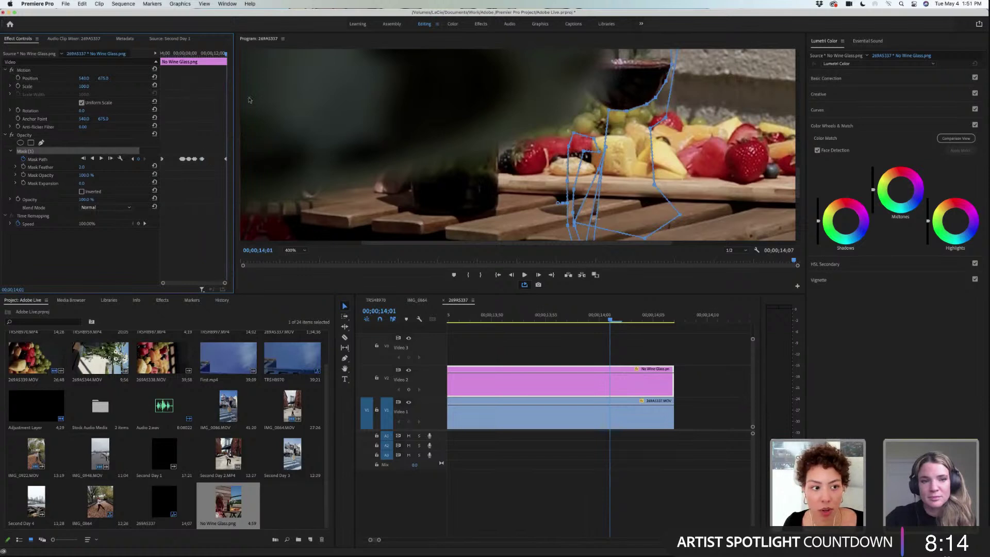
scroll(798, 189, "up", 5)
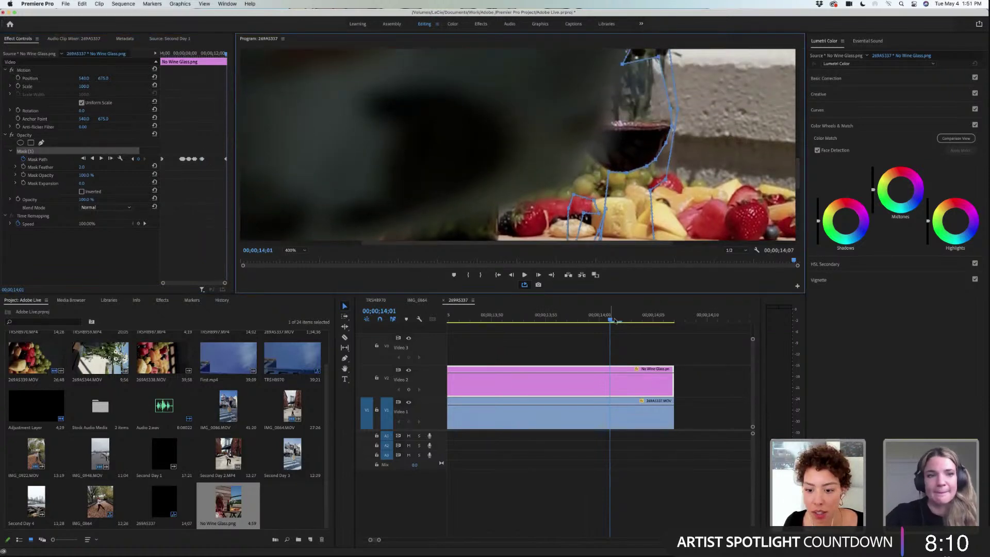
left_click_drag(611, 320, 527, 322)
left_click(294, 250)
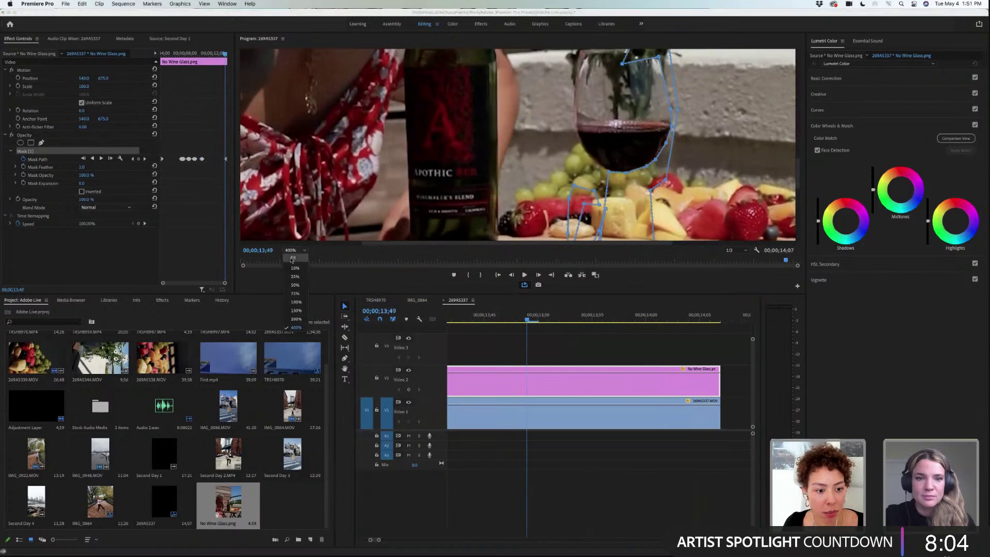
left_click(291, 261)
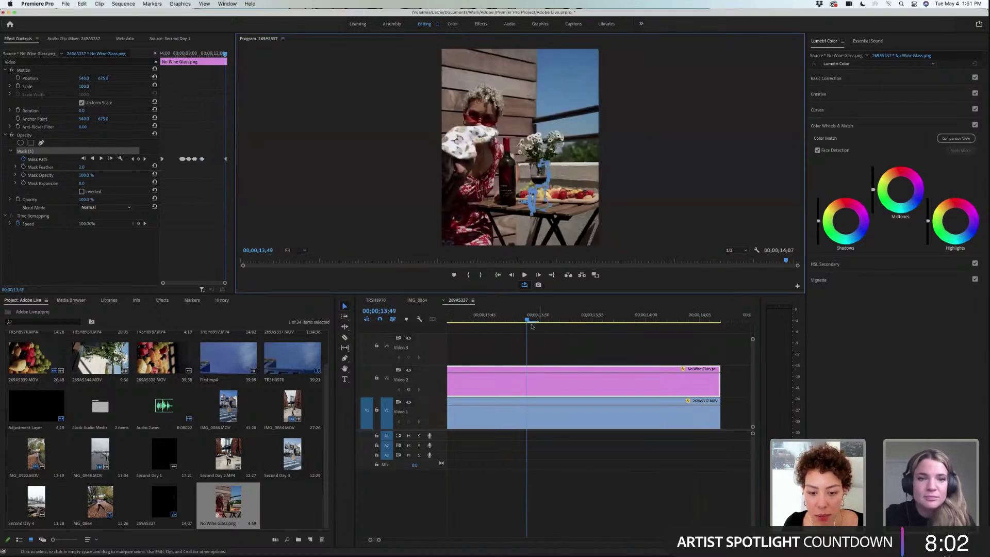
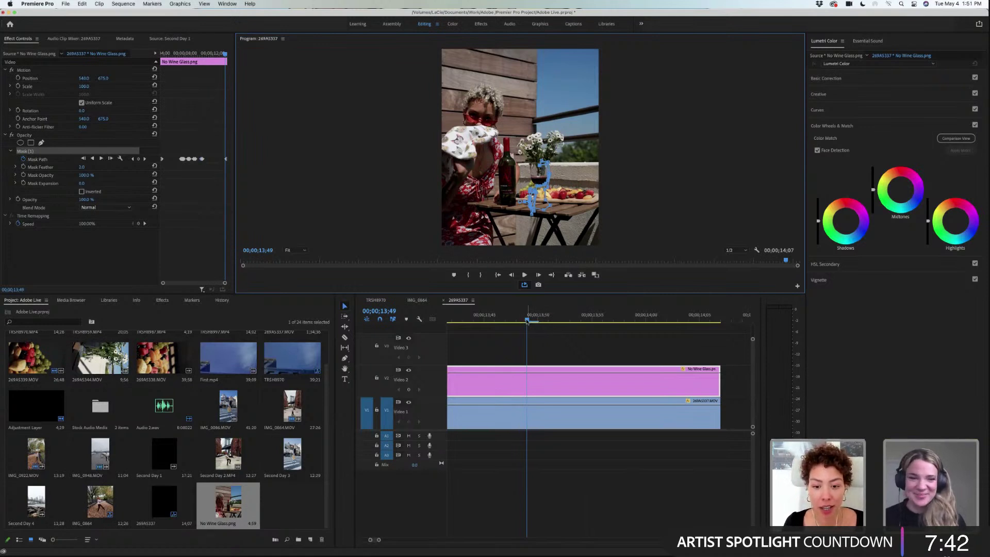
- Go back through the preceding frames to 00;00;13;22 to check how the mask shape changes before the last keyframe
left_click(526, 320)
key("Left")
key("Left")
key("Left")
key("Left")
key("Left")
key("Left")
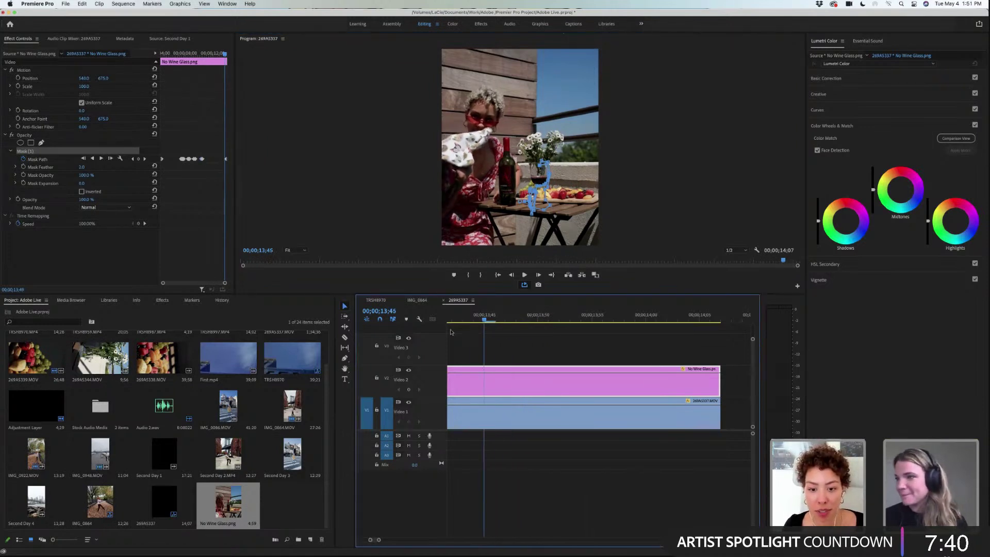
left_click_drag(378, 539, 441, 540)
mouse_move(619, 321)
left_mouse_down()
mouse_move(549, 321)
mouse_move(624, 332)
mouse_move(605, 334)
left_mouse_up()
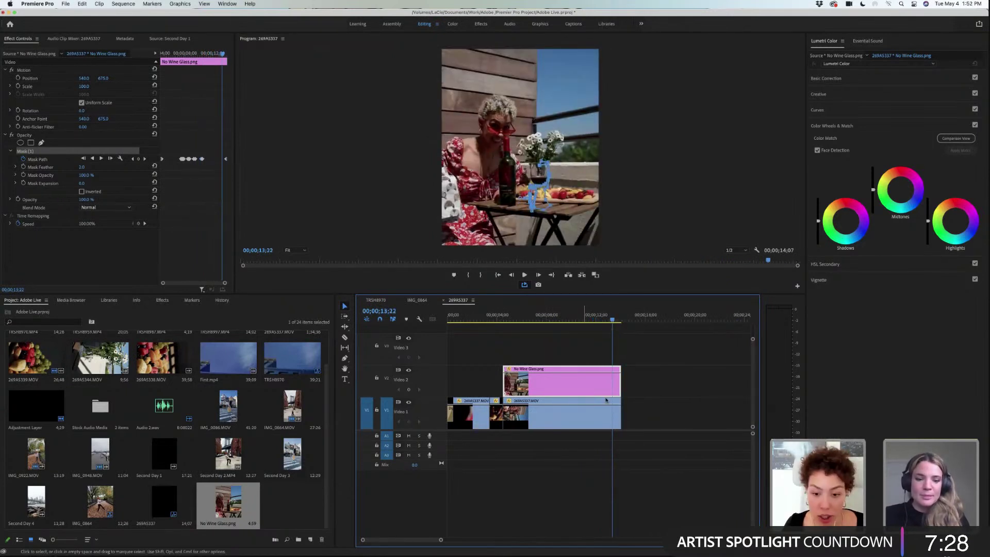
- Magnify the timeline around 00;00;13;22 and show the wine glass in the preview at 400%
left_click_drag(441, 540, 402, 546)
left_click(295, 250)
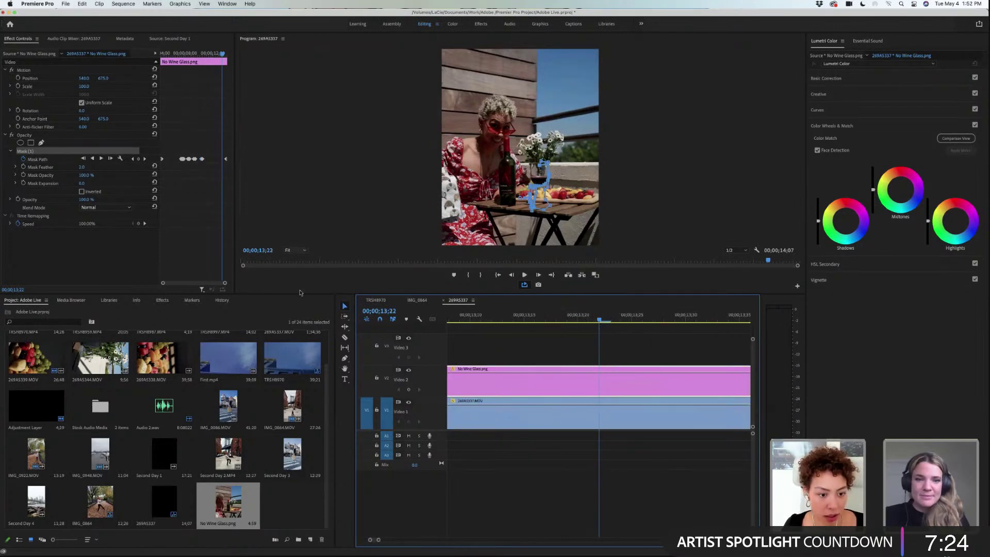
left_click(295, 327)
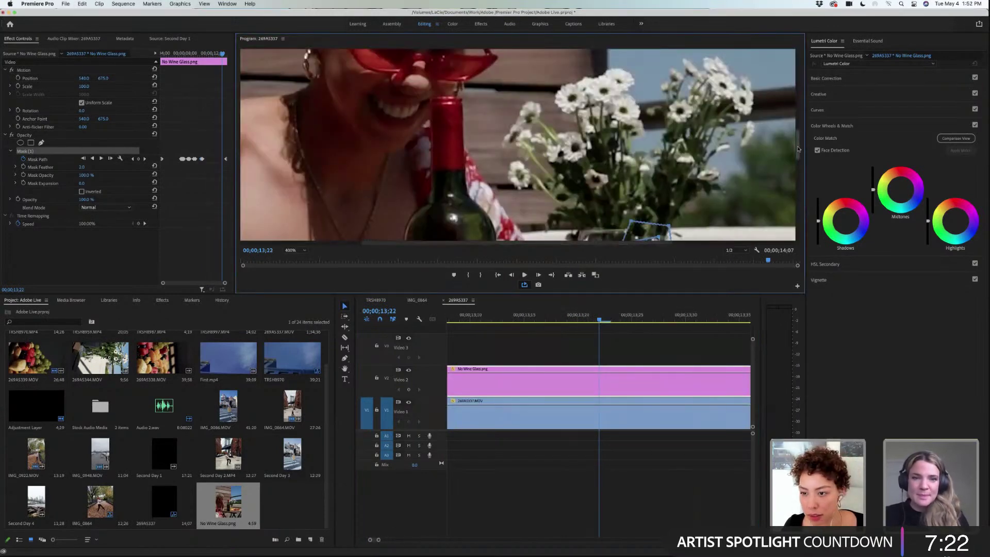
scroll(802, 164, "down", 3)
scroll(802, 164, "down", 5)
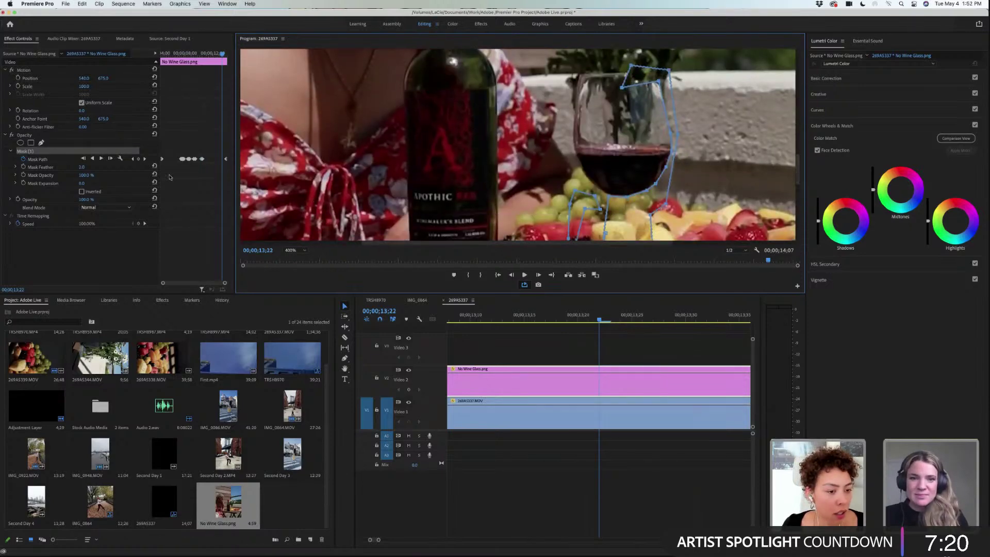
- Copy the Mask Path keyframe that precedes the last one on the still
left_click(204, 163)
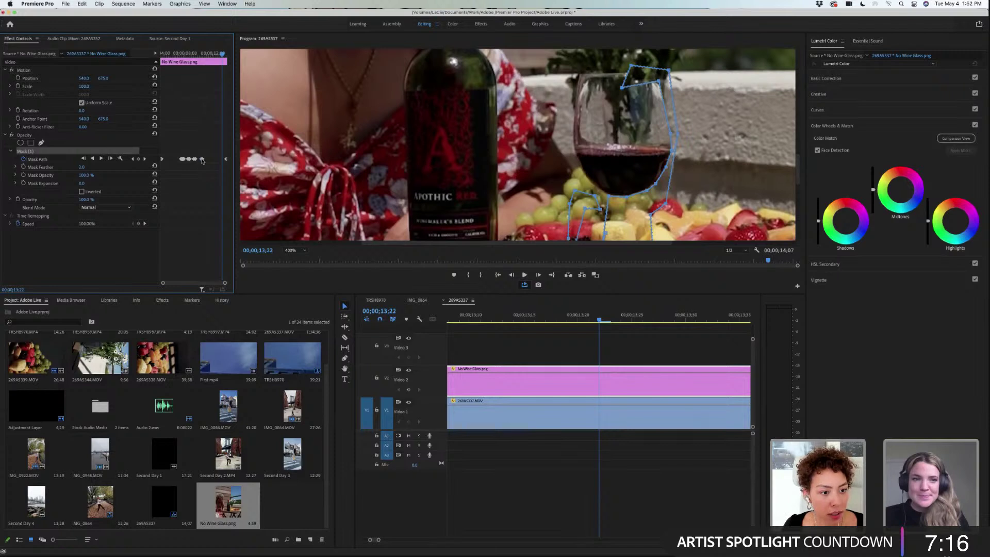
left_click_drag(164, 284, 177, 283)
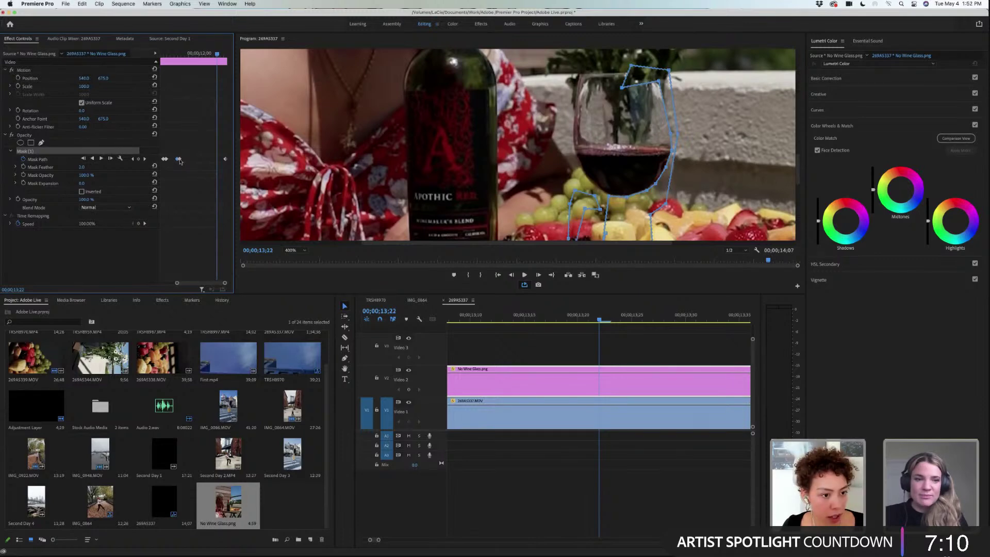
right_click(180, 162)
left_click(204, 189)
- Move the playhead past the last Mask Path keyframe to 00;00;14;00, near the end of the No Wine Glass.png still
left_click_drag(217, 57, 226, 58)
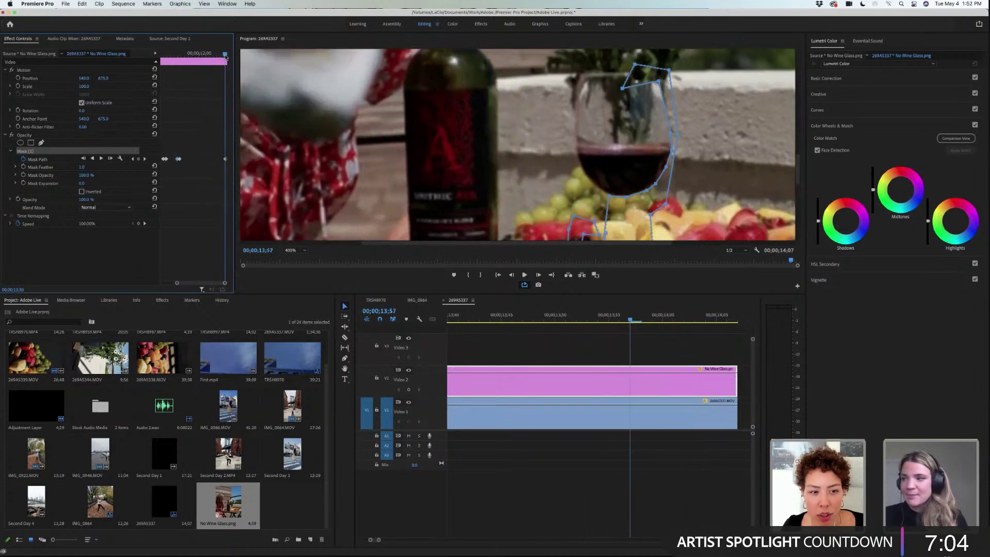
left_click(379, 542)
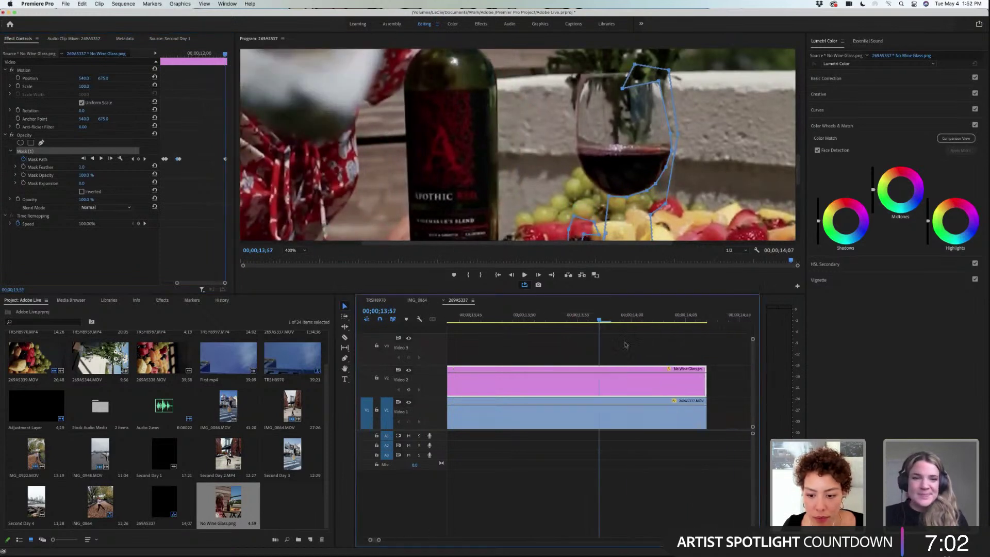
left_click(611, 323)
left_click_drag(614, 322, 631, 322)
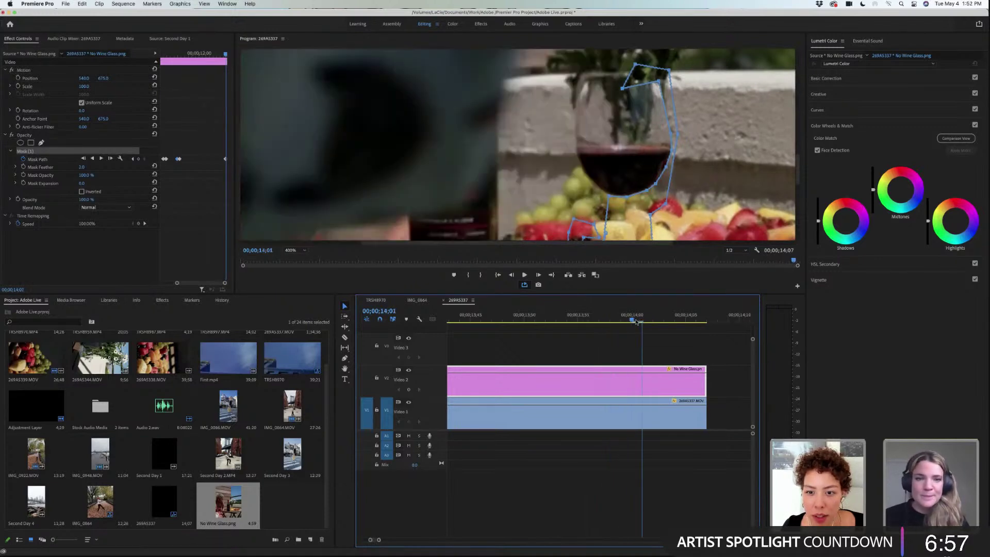
- Try to paste the copied Mask Path keyframe at 00;00;14;00, with the keyframe area magnified around the playhead
right_click(224, 160)
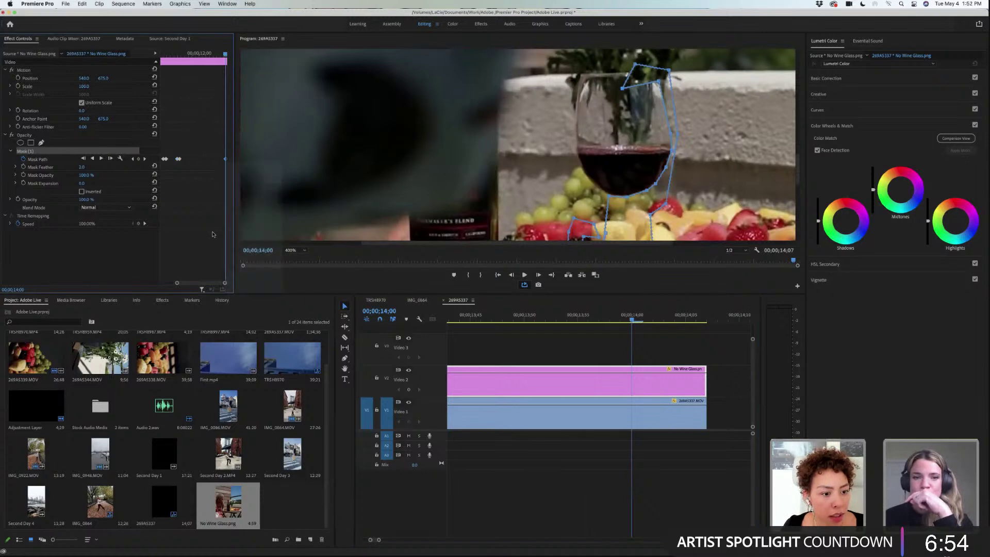
left_click_drag(225, 283, 207, 286)
right_click(194, 161)
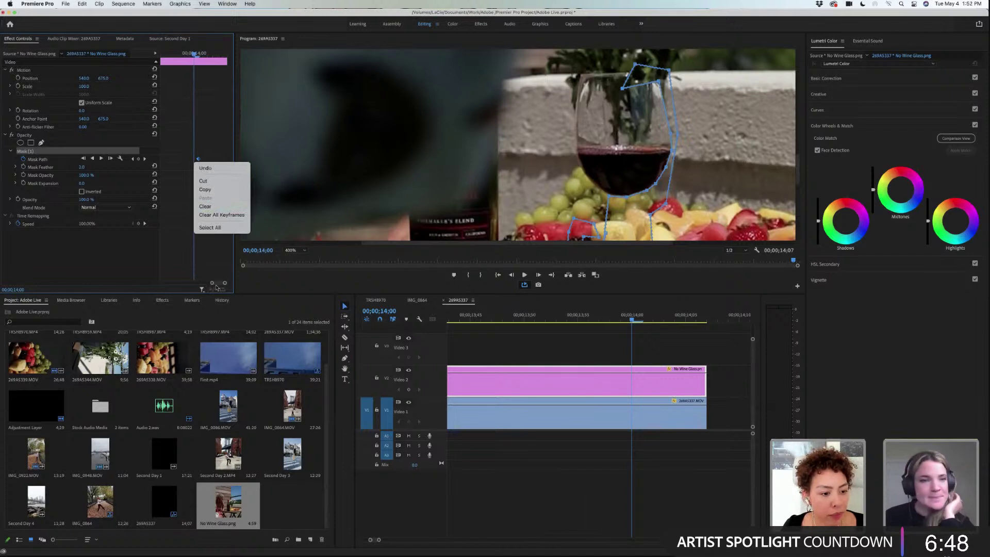
left_click(212, 283)
- Copy the Mask Path keyframe just before the last one again
left_click_drag(211, 283, 173, 287)
right_click(186, 160)
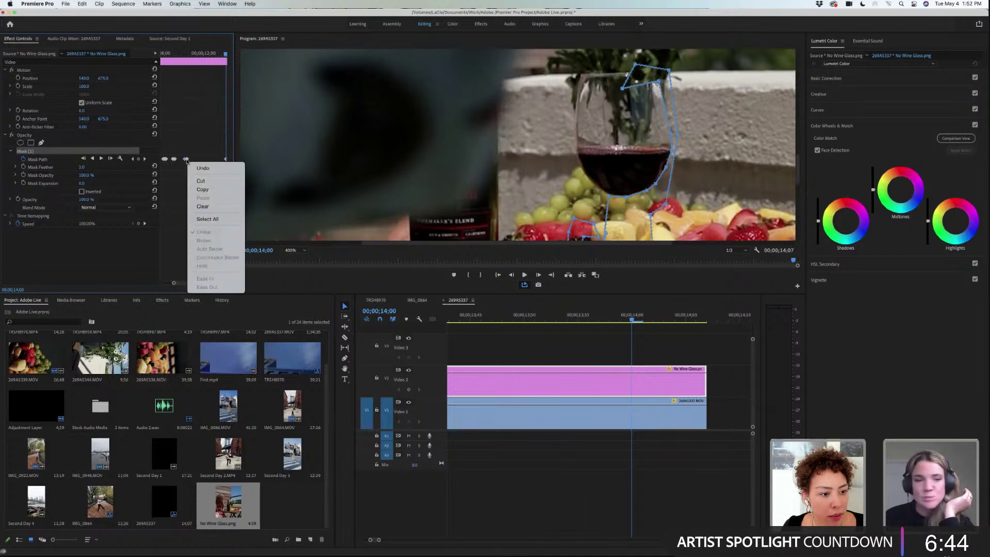
key("Escape")
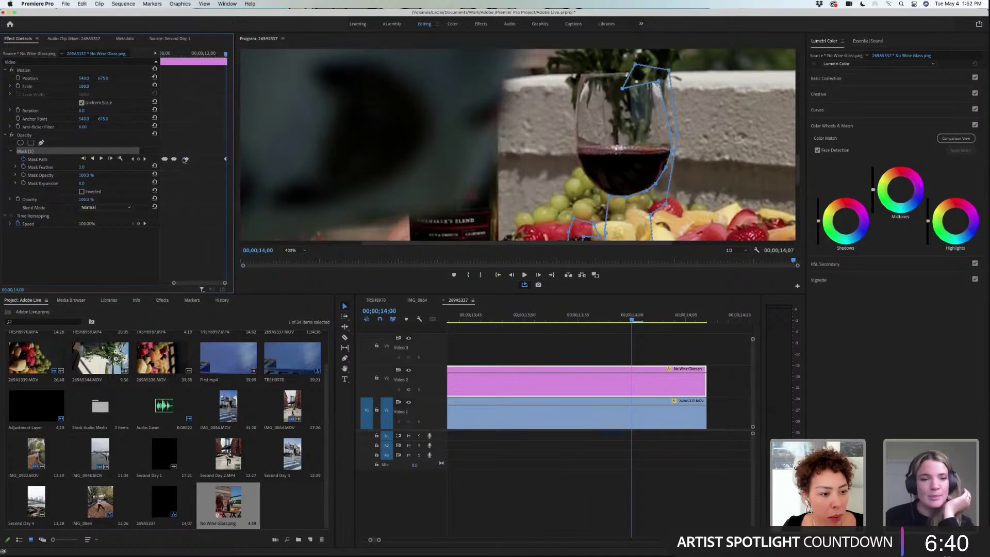
right_click(186, 160)
left_click(200, 187)
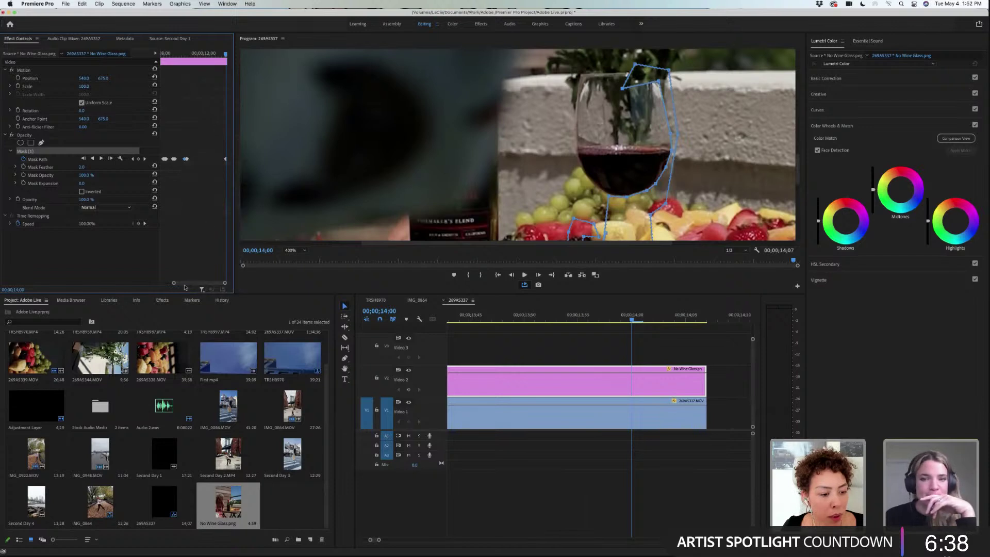
- Try again to paste the recopied keyframe into Mask Path, at the last keyframe near 00;00;14;00
left_click_drag(173, 284, 194, 284)
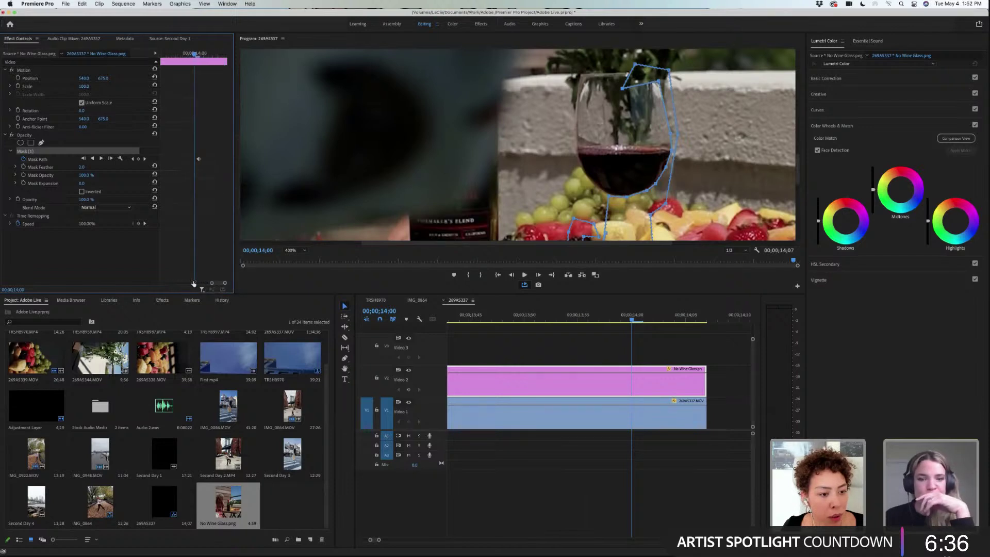
right_click(198, 160)
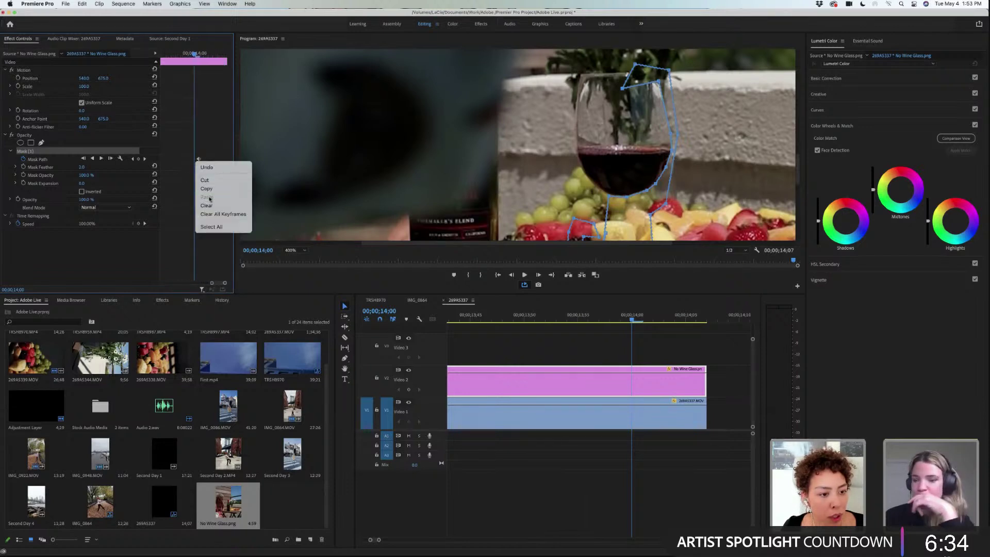
left_click(205, 285)
- Copy an earlier Mask Path keyframe, from the group preceding the one copied before
left_click_drag(211, 283, 177, 285)
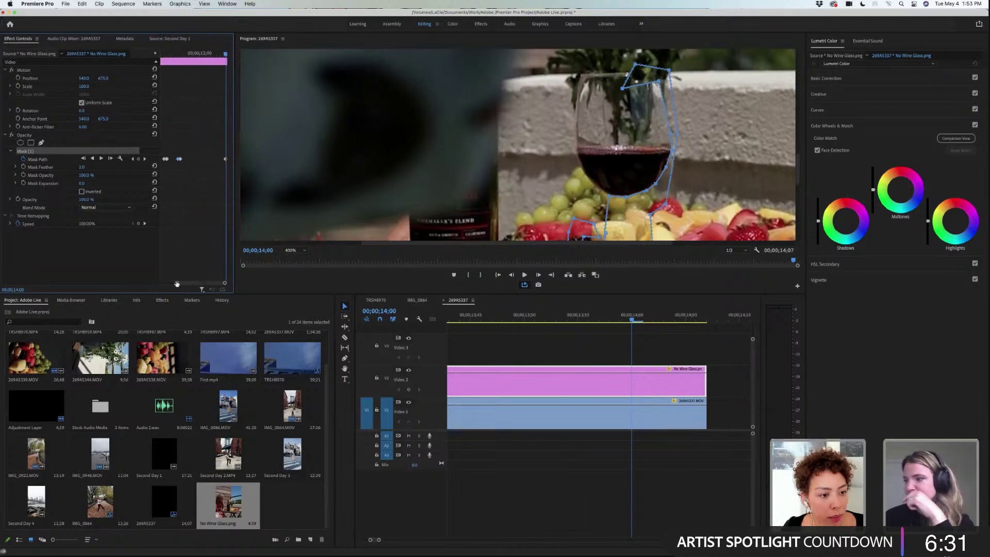
right_click(166, 159)
left_click(186, 181)
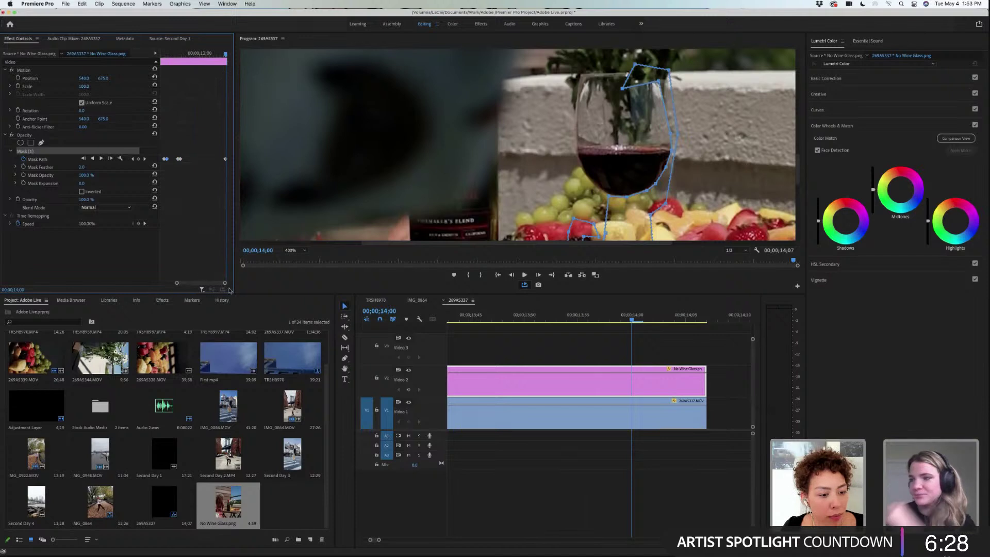
- Copy an earlier Mask Path keyframe of Mask (1) on the No Wine Glass.png clip
left_click_drag(225, 285, 210, 283)
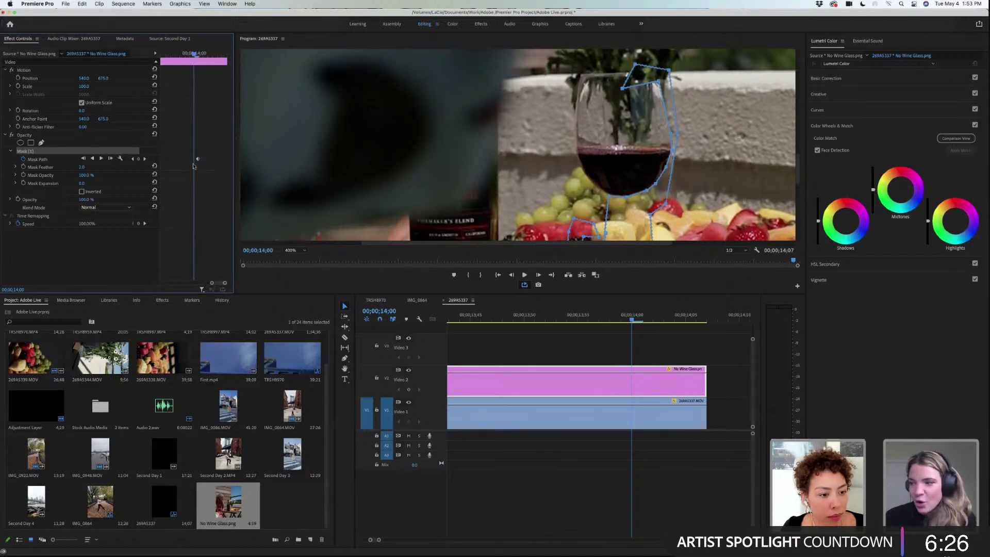
right_click(195, 161)
left_click(204, 190)
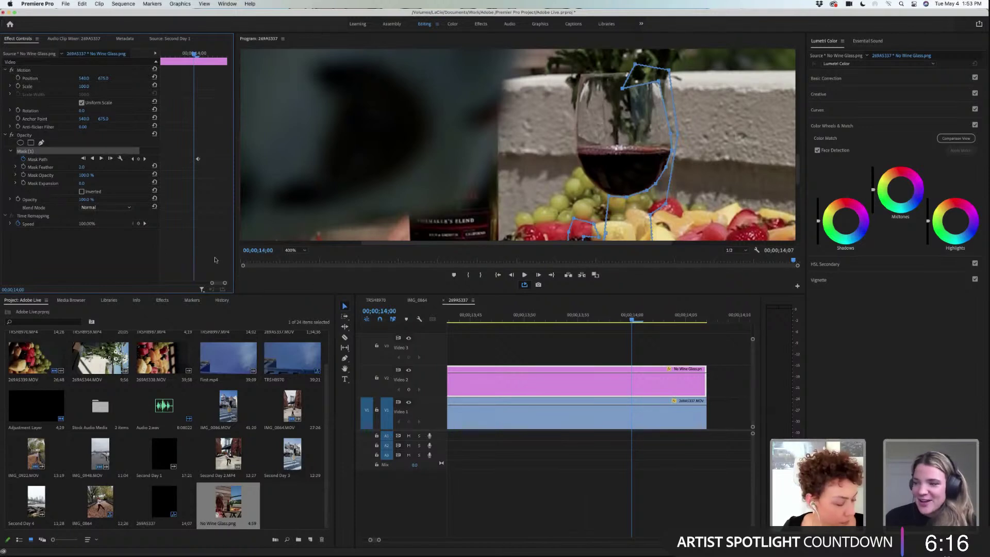
left_click_drag(209, 283, 172, 285)
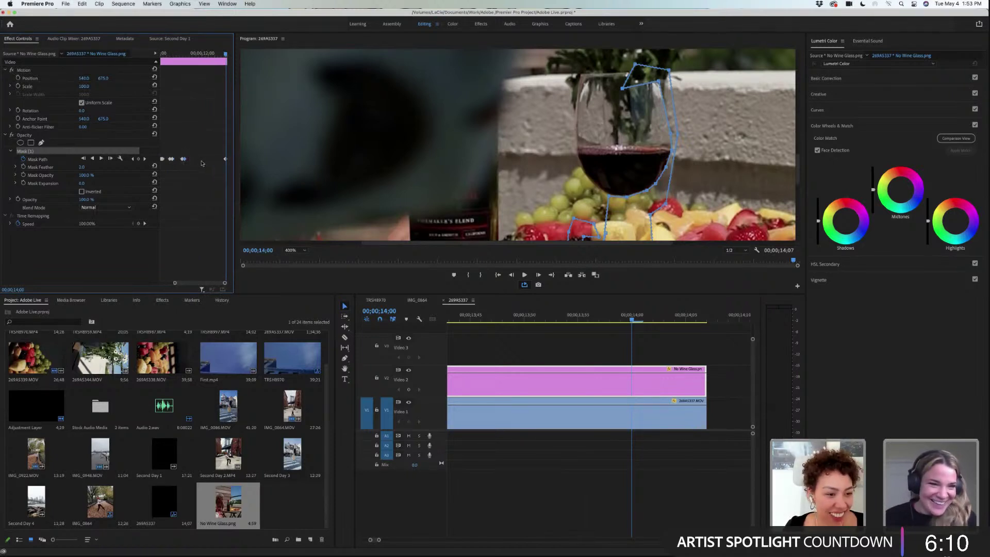
right_click(184, 160)
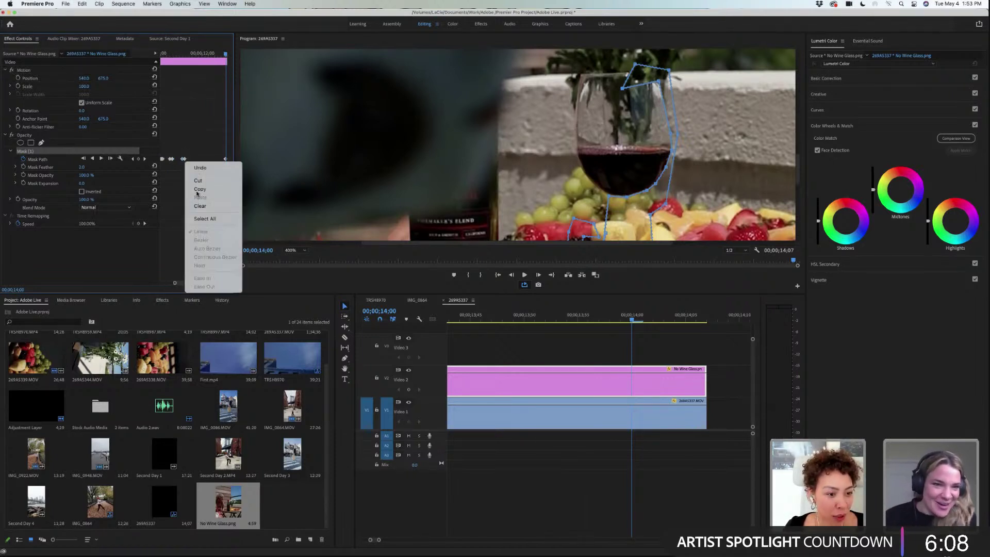
left_click(198, 189)
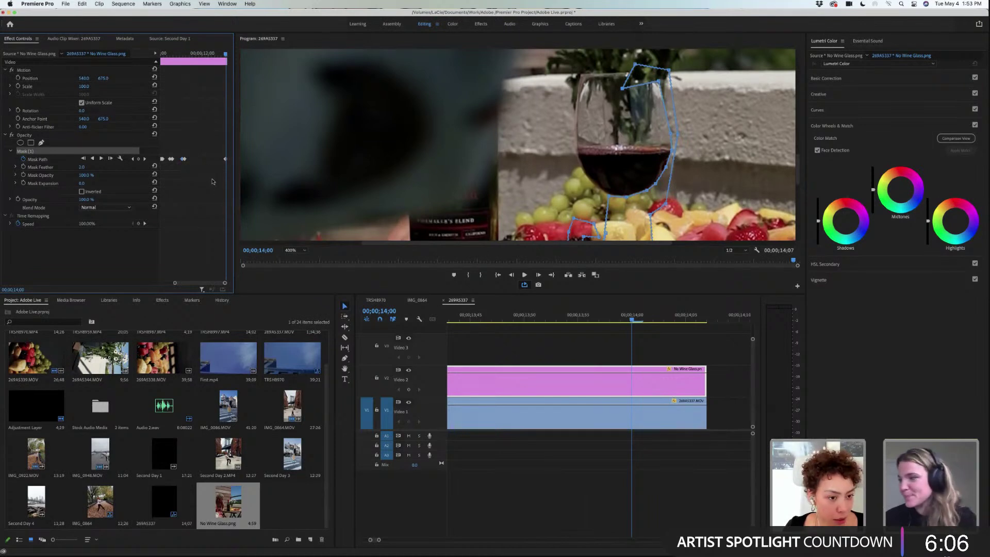
- Try to paste the copied Mask Path keyframe at the playhead at 00;00;14;00
left_click_drag(176, 286, 212, 283)
right_click(194, 162)
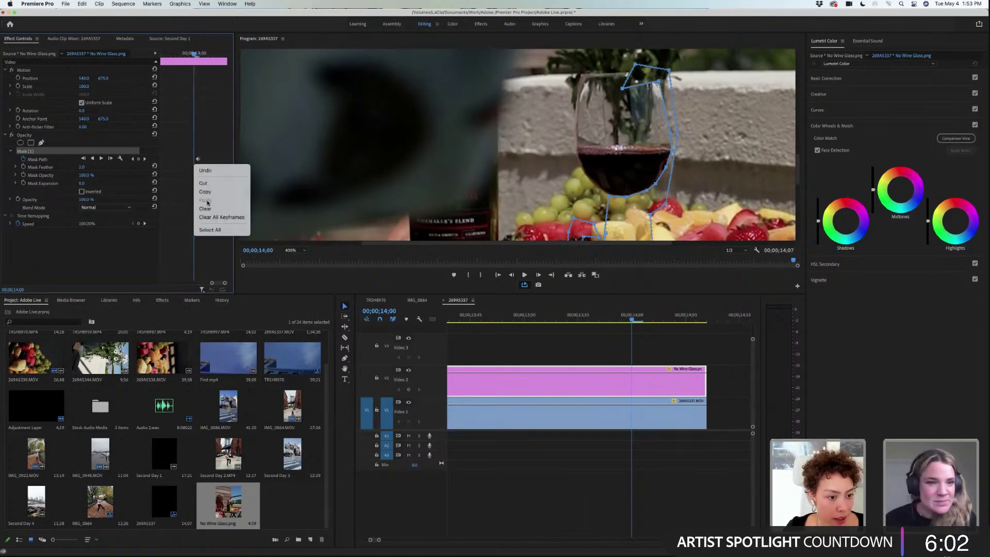
left_click(189, 171)
right_click(194, 162)
left_click(178, 188)
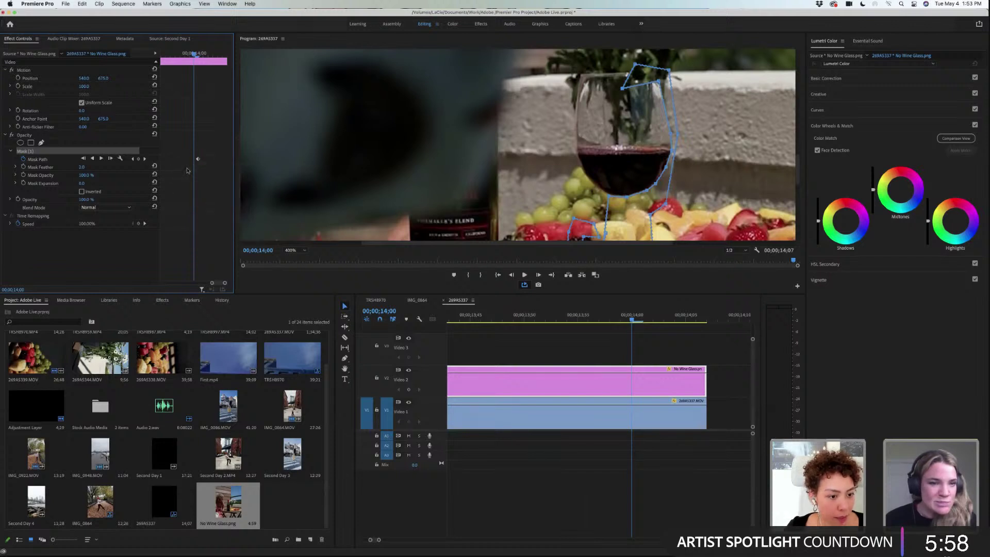
right_click(189, 169)
left_click(214, 261)
left_click_drag(211, 284, 183, 284)
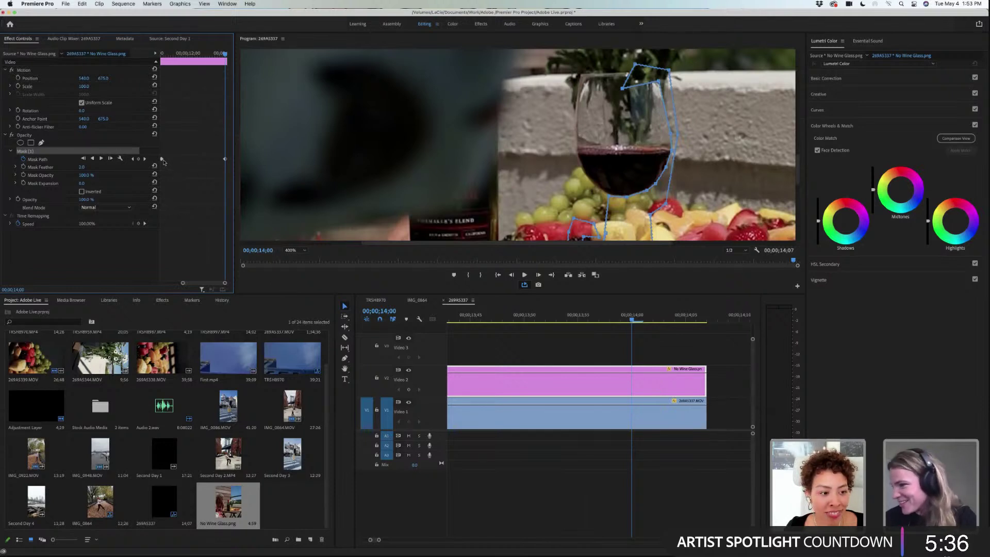
- Try moving the earlier Mask Path keyframe up to the playhead at 00;00;14;00, and undo the move
left_click_drag(161, 161, 224, 160)
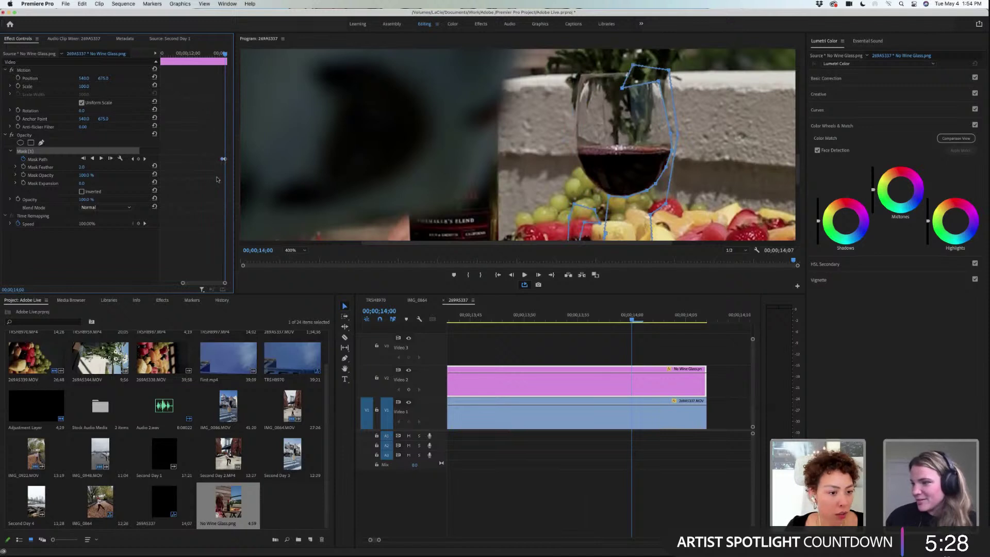
right_click(223, 160)
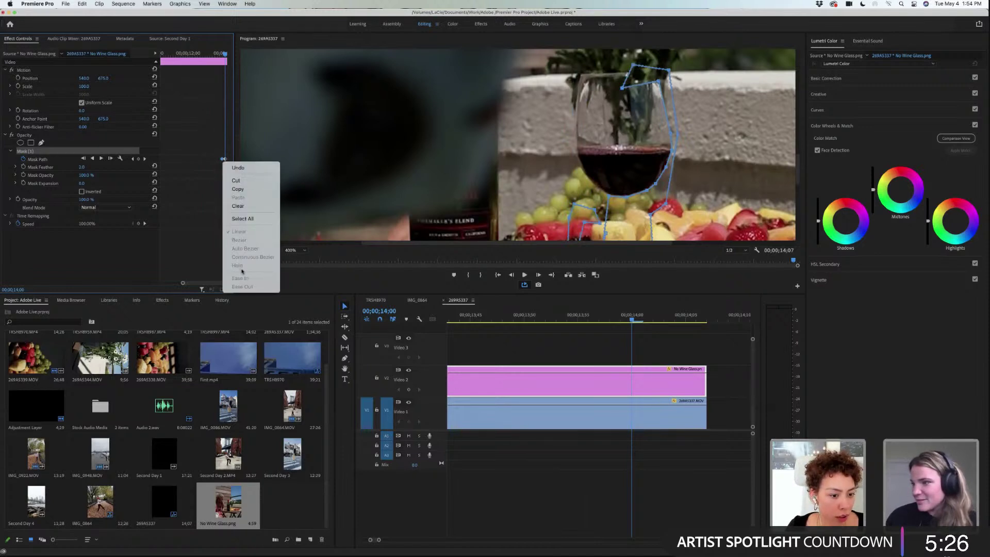
left_click(190, 248)
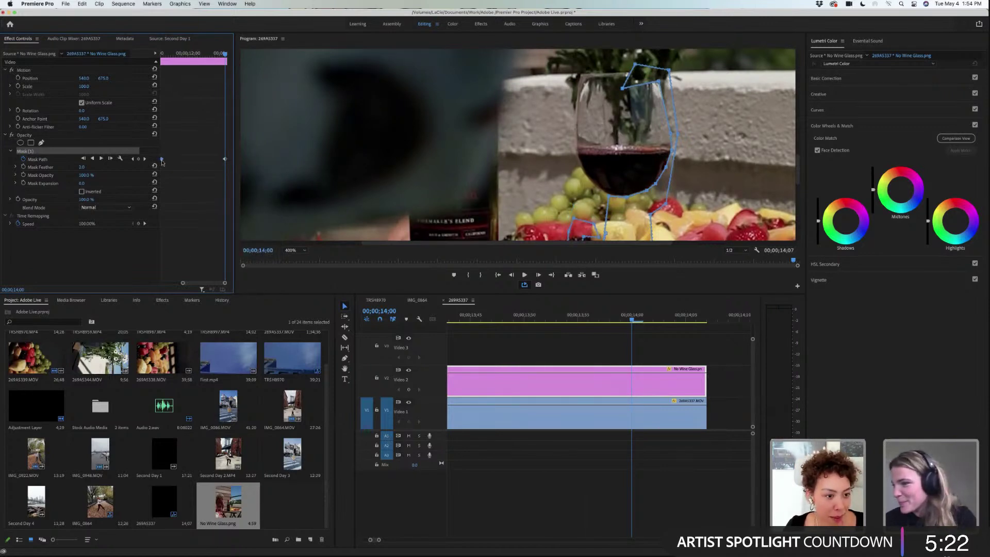
right_click(161, 160)
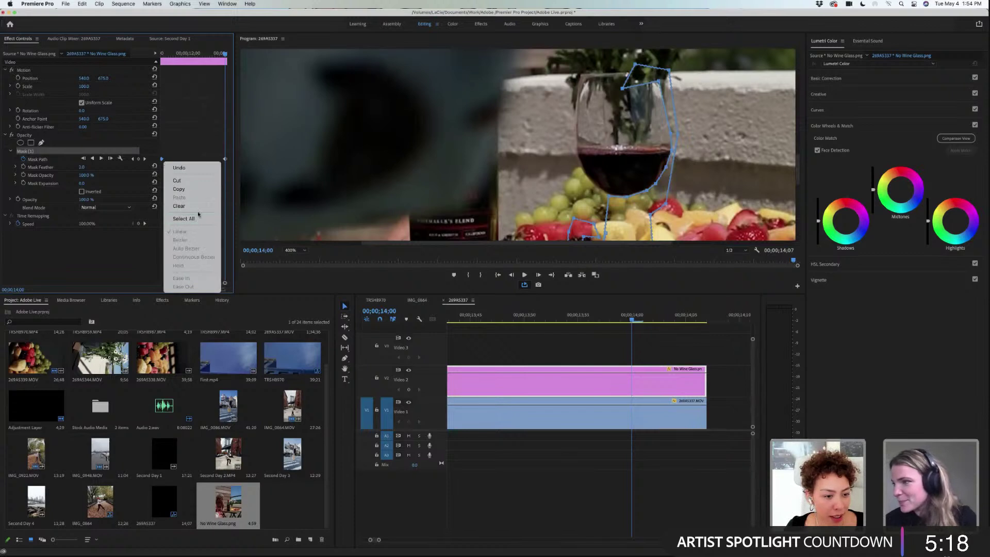
left_click(191, 151)
- Reselect the No Wine Glass.png clip and examine the editing options available for its middle Mask Path keyframes
left_click(585, 444)
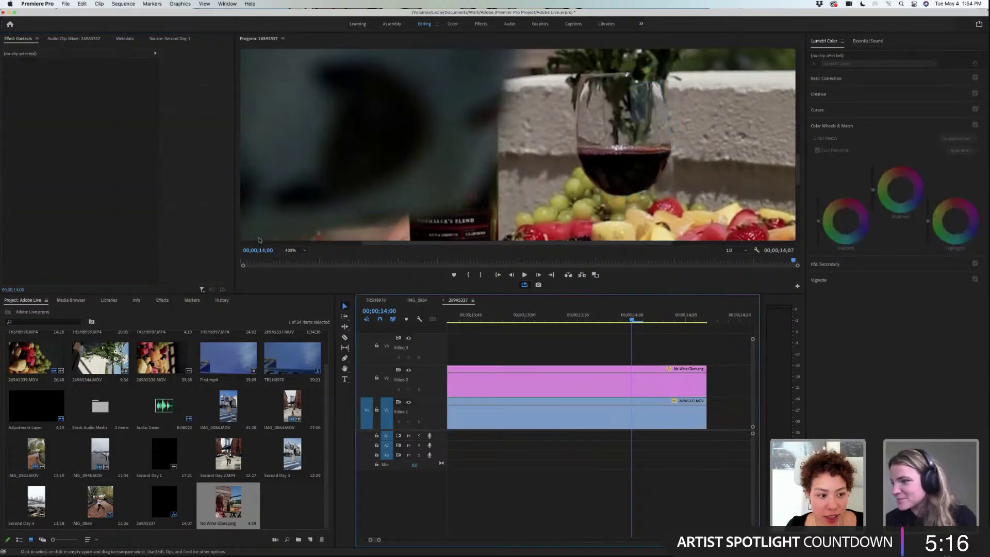
left_click(527, 382)
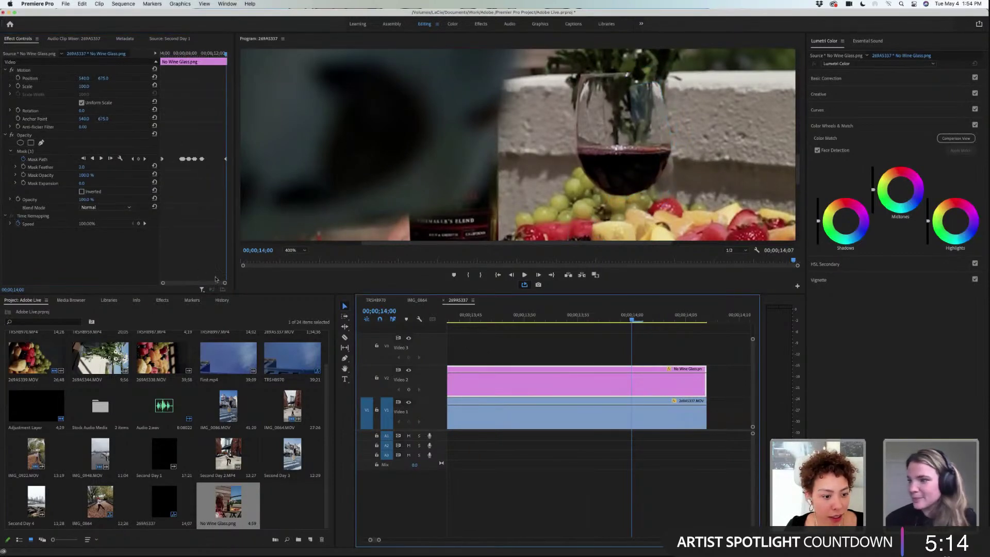
left_click_drag(163, 283, 196, 285)
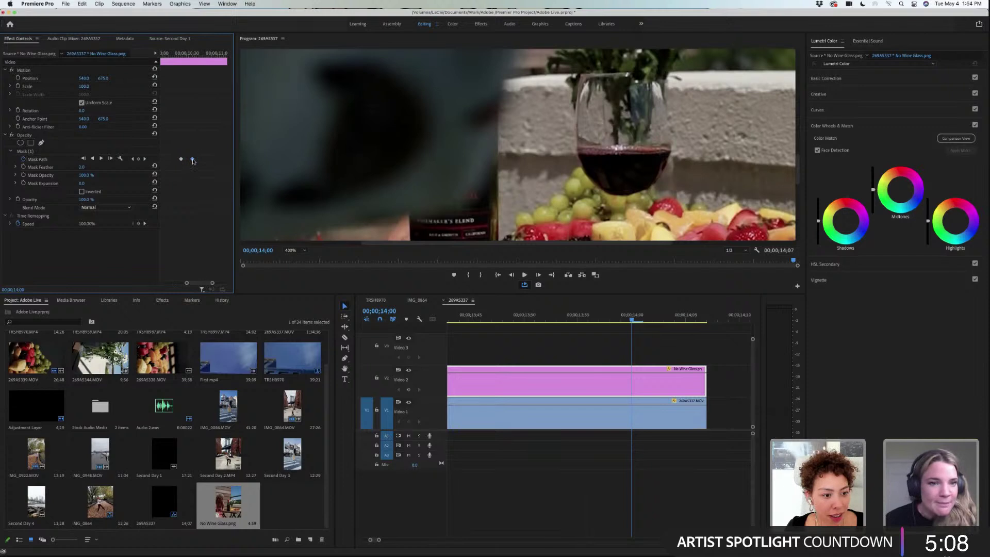
right_click(193, 161)
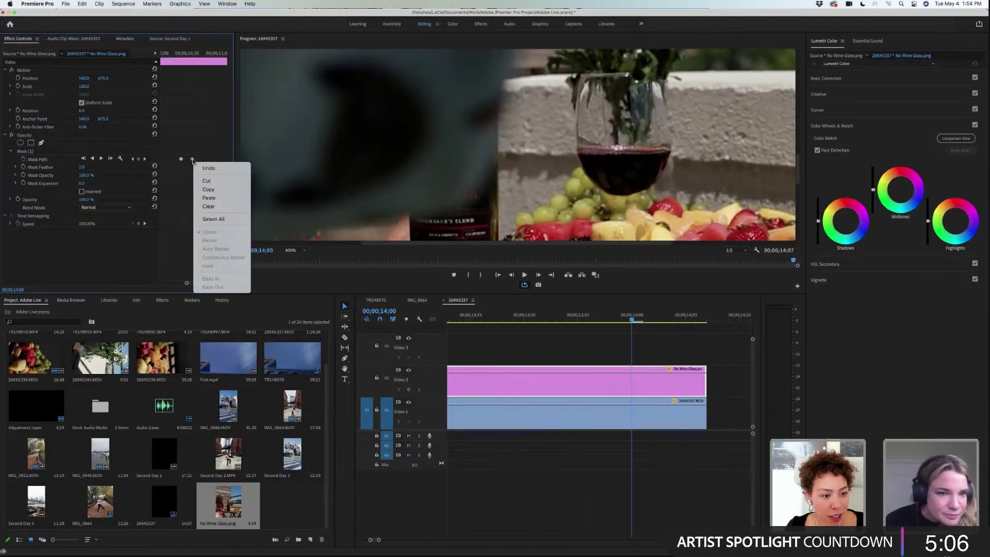
left_click(182, 159)
right_click(181, 160)
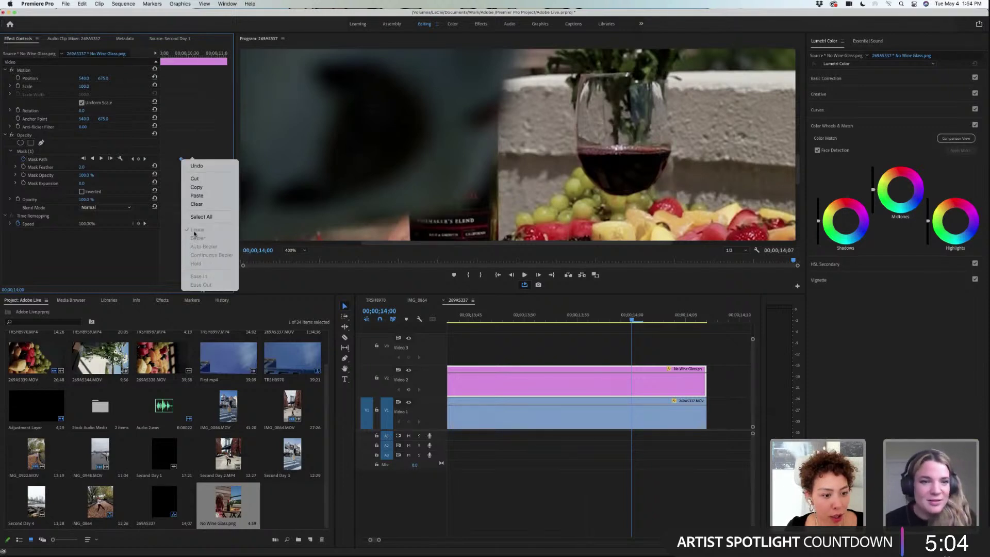
left_click(194, 161)
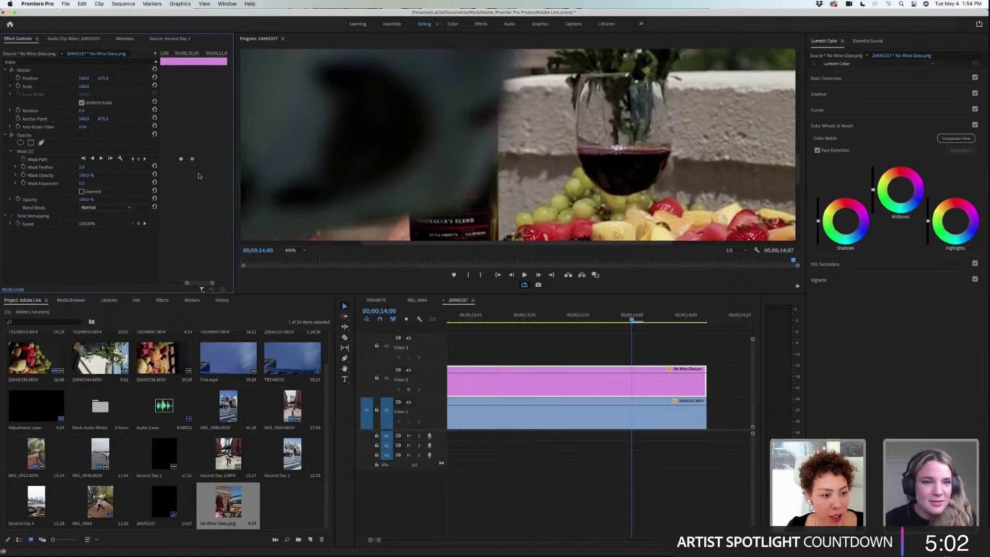
right_click(193, 160)
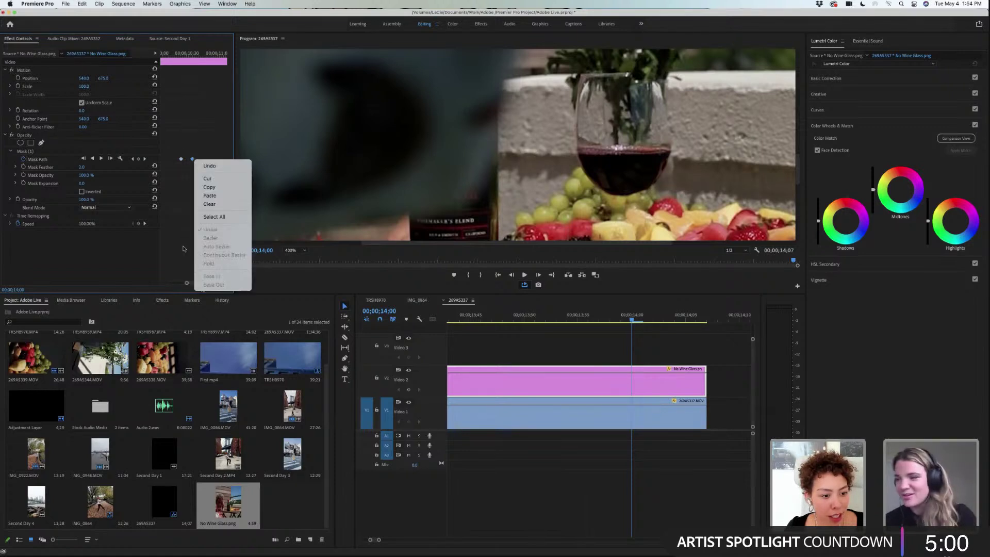
left_click(181, 242)
left_click_drag(212, 285, 203, 284)
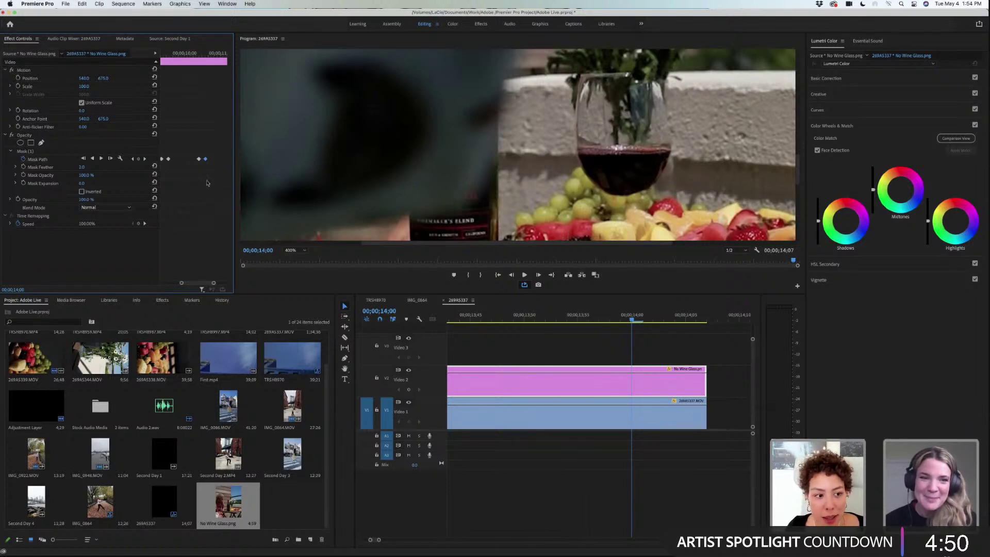
- Copy the last Mask Path keyframe in the middle group of the No Wine Glass.png clip
right_click(204, 161)
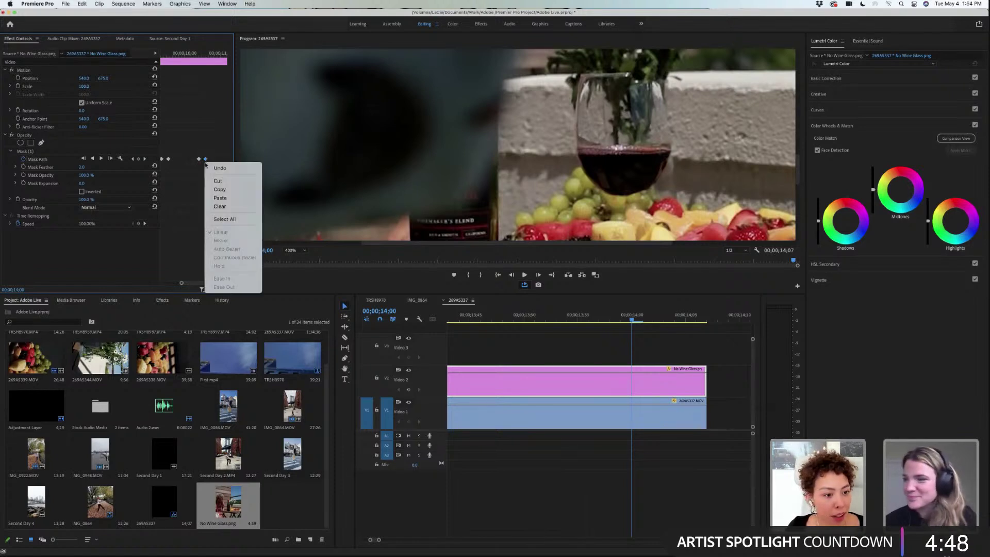
left_click(219, 190)
left_click_drag(196, 287, 199, 286)
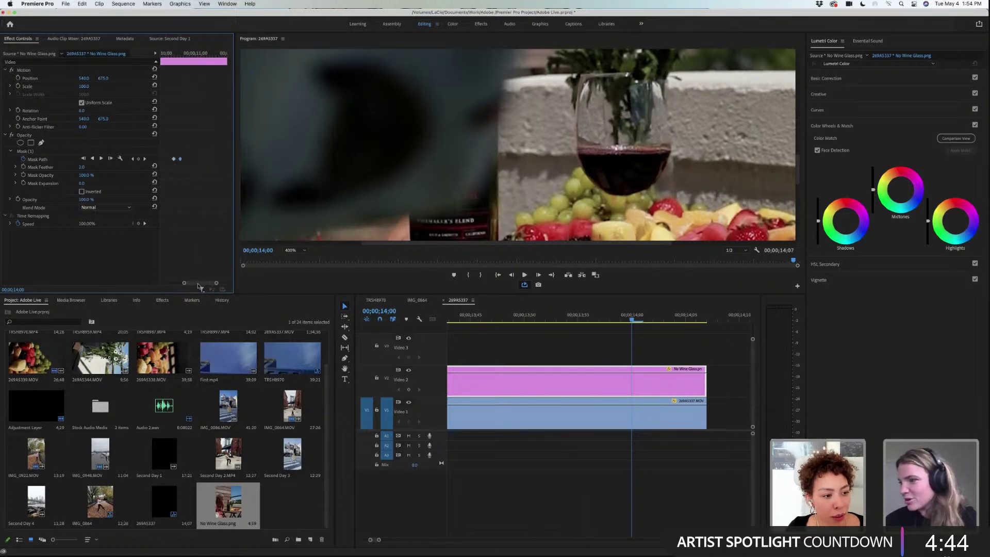
right_click(180, 159)
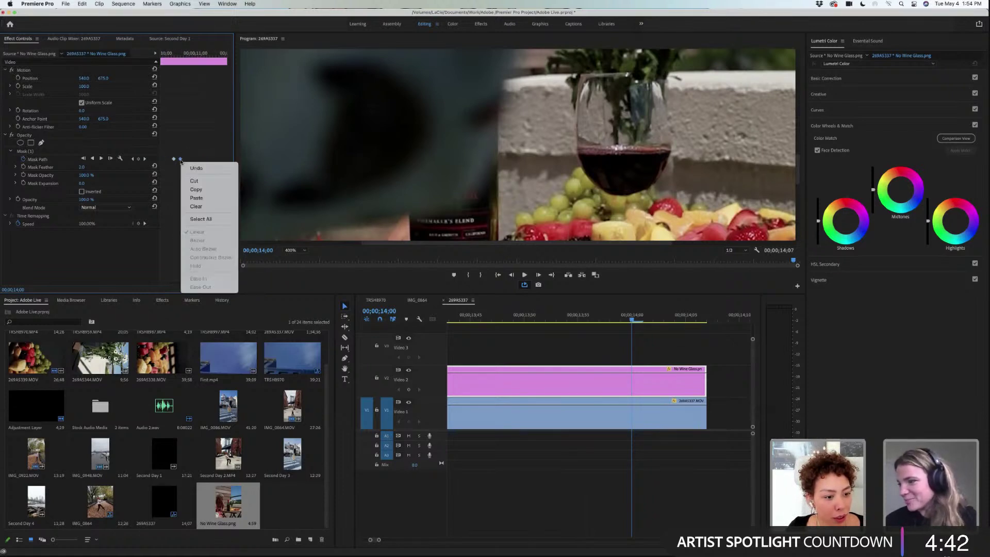
key("Escape")
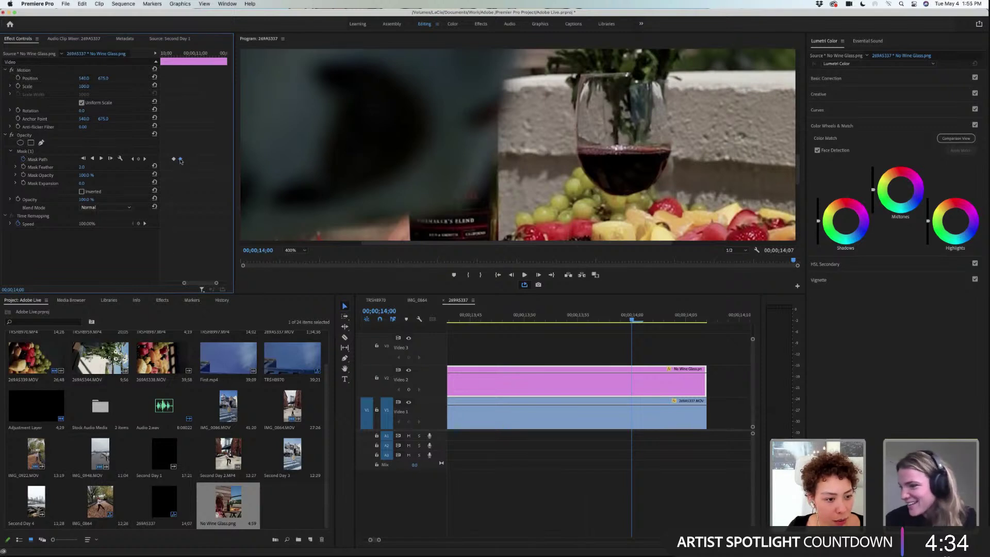
- Select Mask (1) and try to paste the copied Mask Path keyframe at 00;00;14;00
left_click(119, 159)
left_click(25, 157)
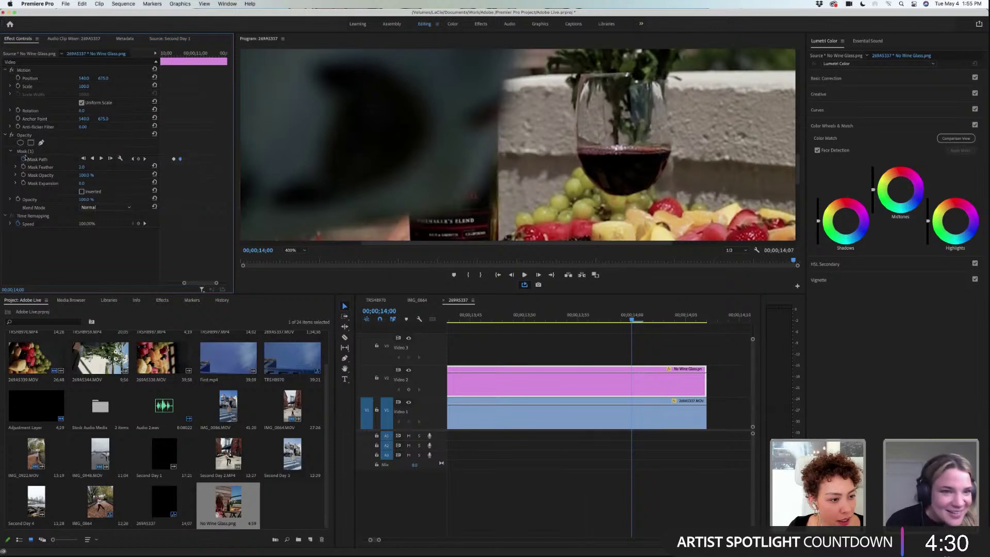
right_click(23, 150)
left_click(179, 188)
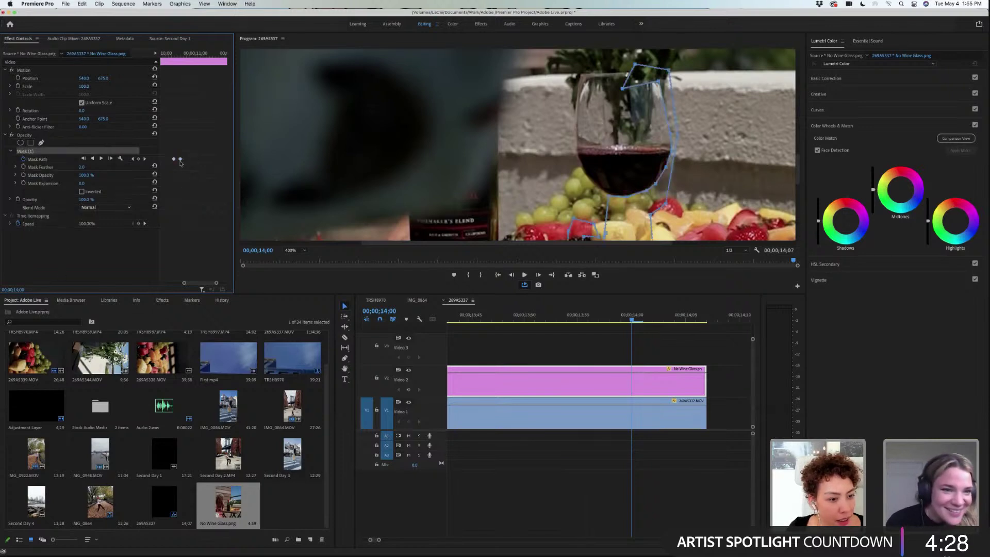
right_click(180, 159)
left_click(89, 262)
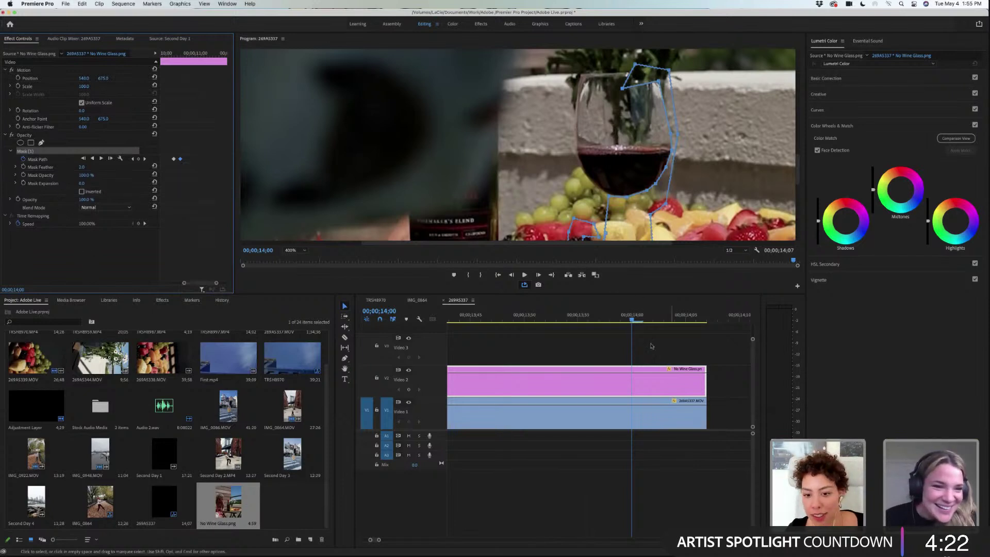
mouse_move(632, 320)
left_mouse_down()
mouse_move(617, 320)
mouse_move(663, 320)
mouse_move(634, 323)
left_mouse_up()
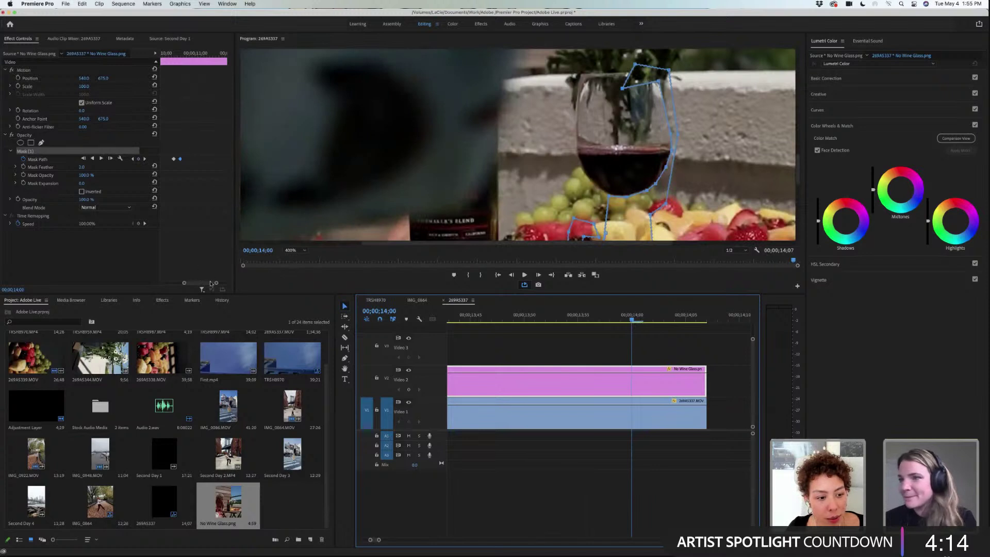
left_click_drag(207, 283, 214, 286)
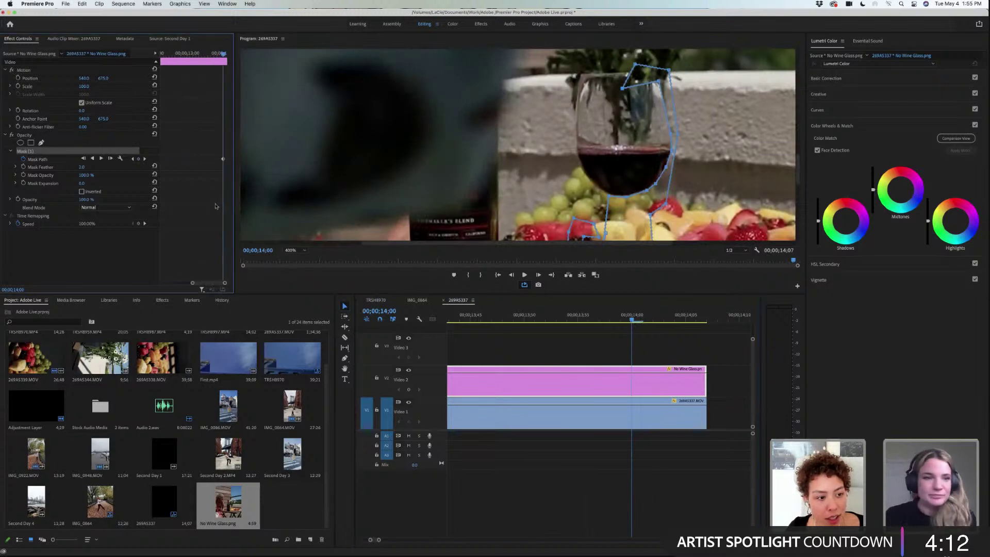
right_click(222, 168)
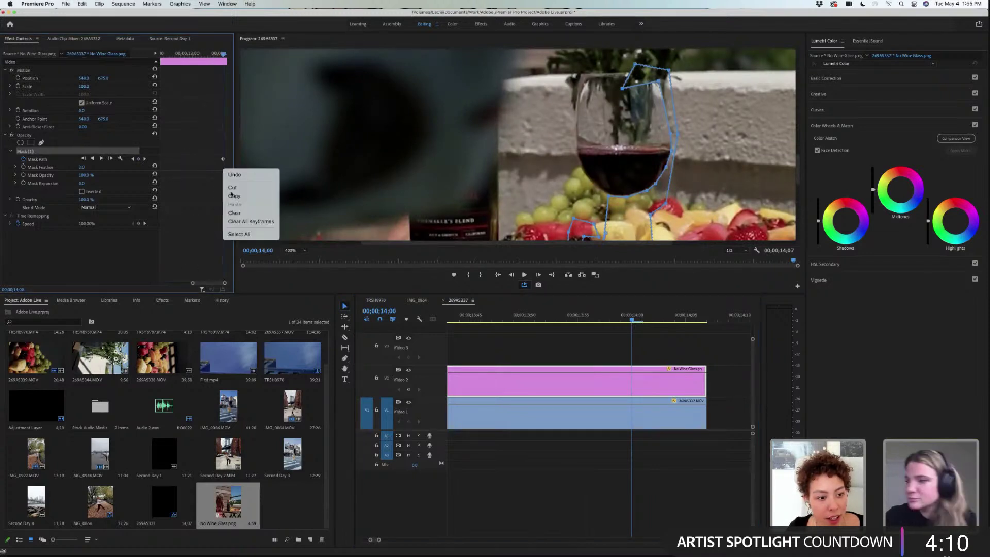
left_click(200, 203)
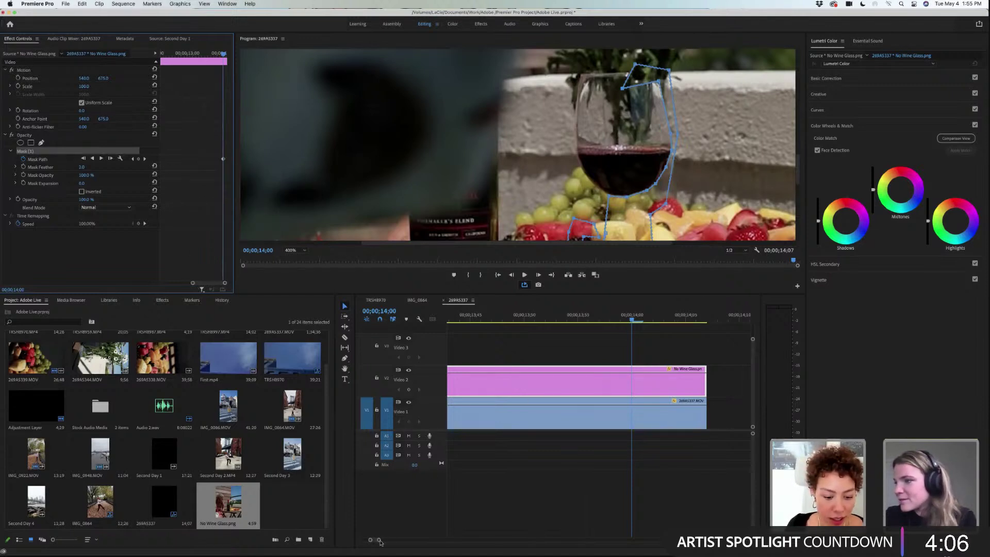
- Preview the Second Day 1 source by scrubbing through to its end at 00;00;17;21
left_click_drag(379, 540, 426, 541)
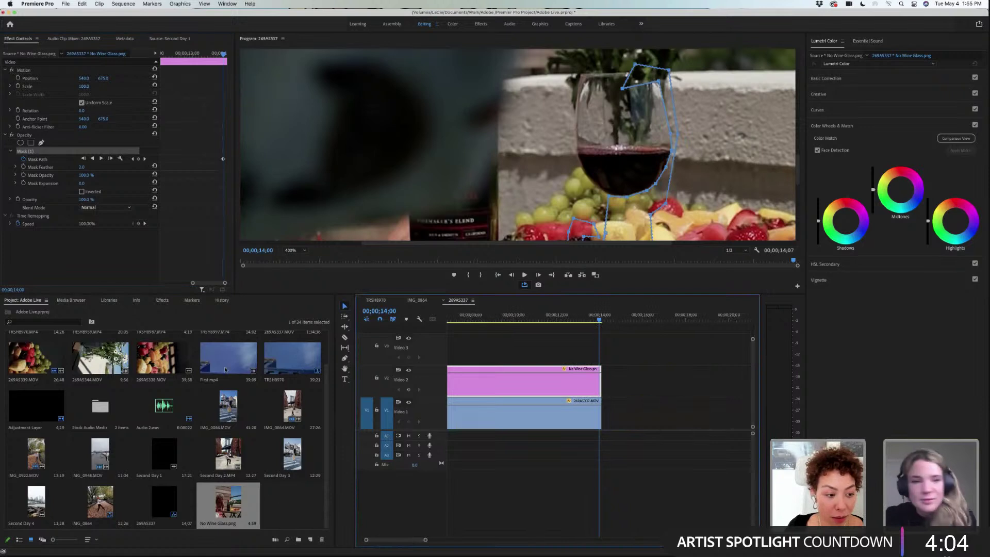
left_click(151, 40)
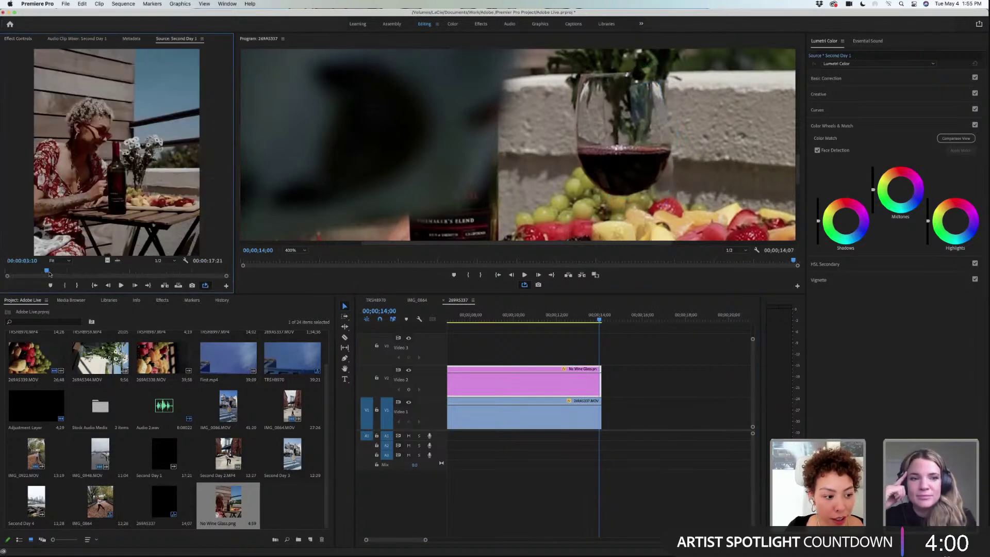
left_click_drag(189, 275, 227, 275)
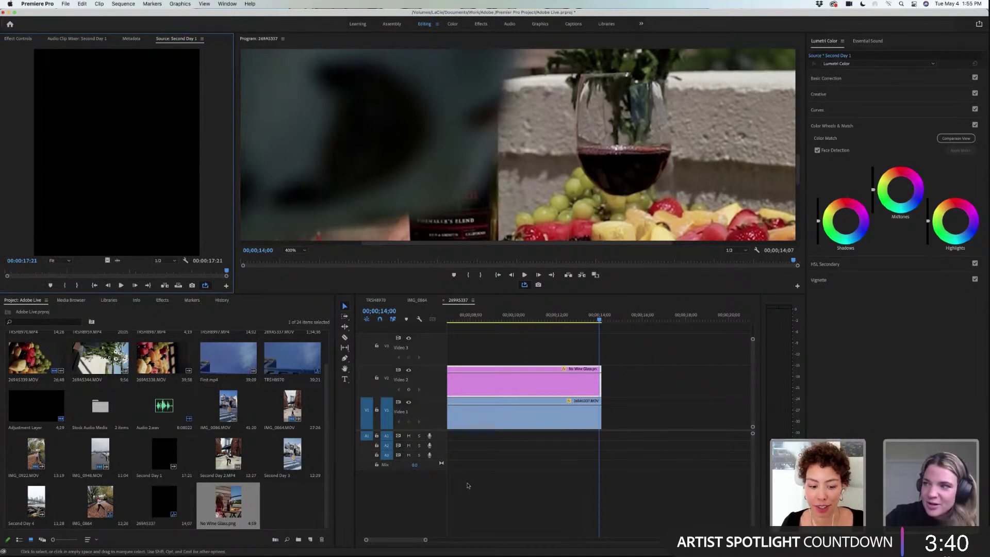
left_click(427, 540)
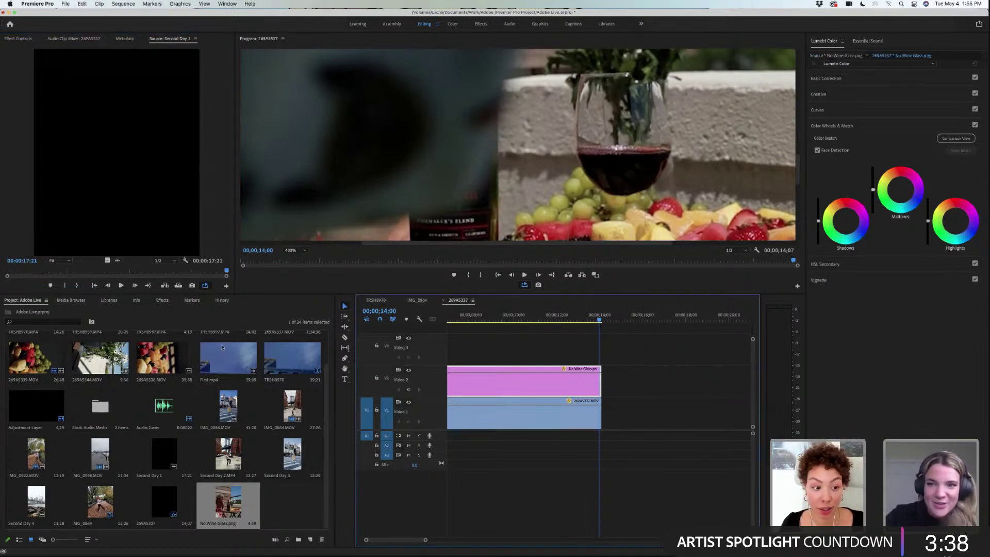
- Zoom the timeline in around 00;00;14;00 and select the last middle-group Mask Path keyframe of No Wine Glass.png
key("equal")
key("equal")
key("equal")
key("equal")
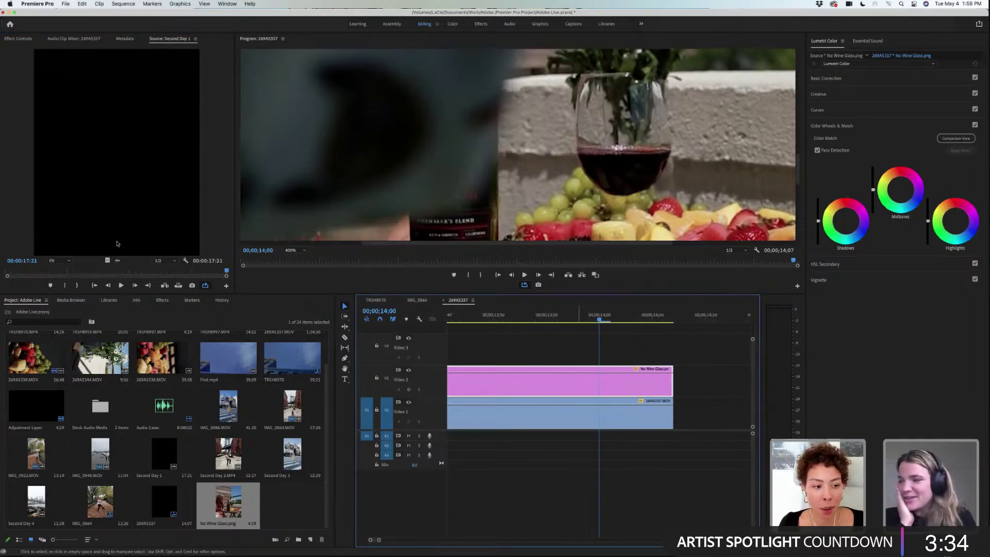
left_click(25, 41)
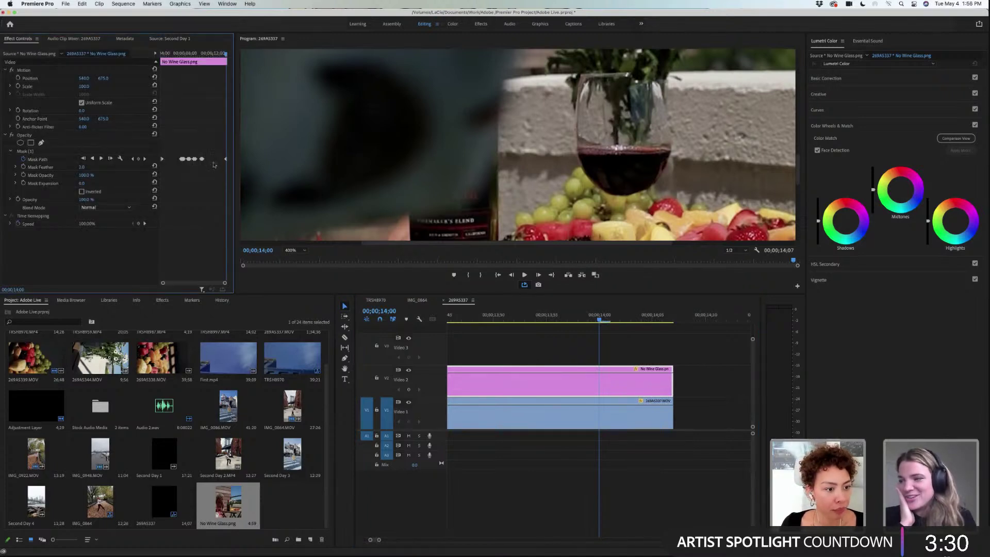
right_click(202, 161)
left_click(203, 150)
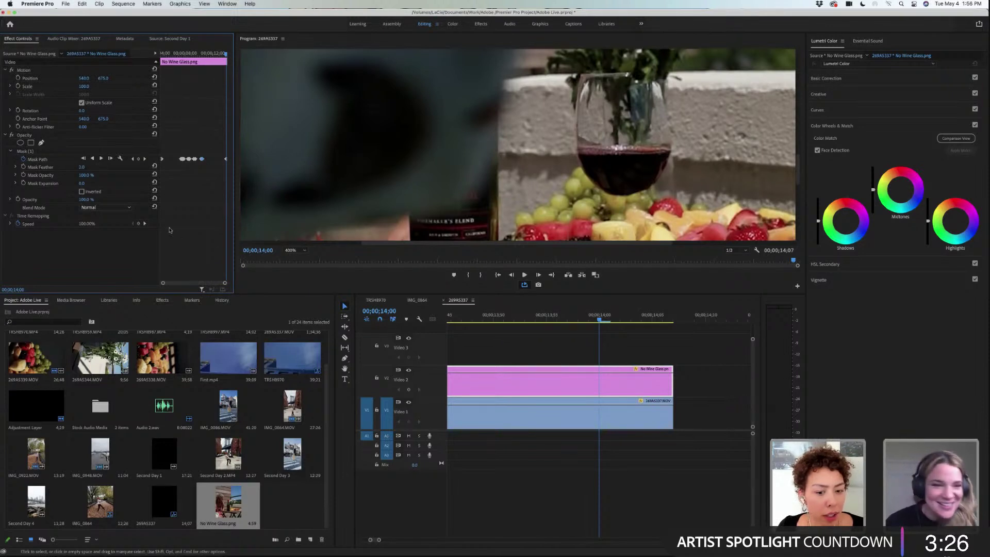
- Enlarge the keyframe view and check the editing commands available for the selected Mask Path keyframe
left_click_drag(379, 539, 377, 540)
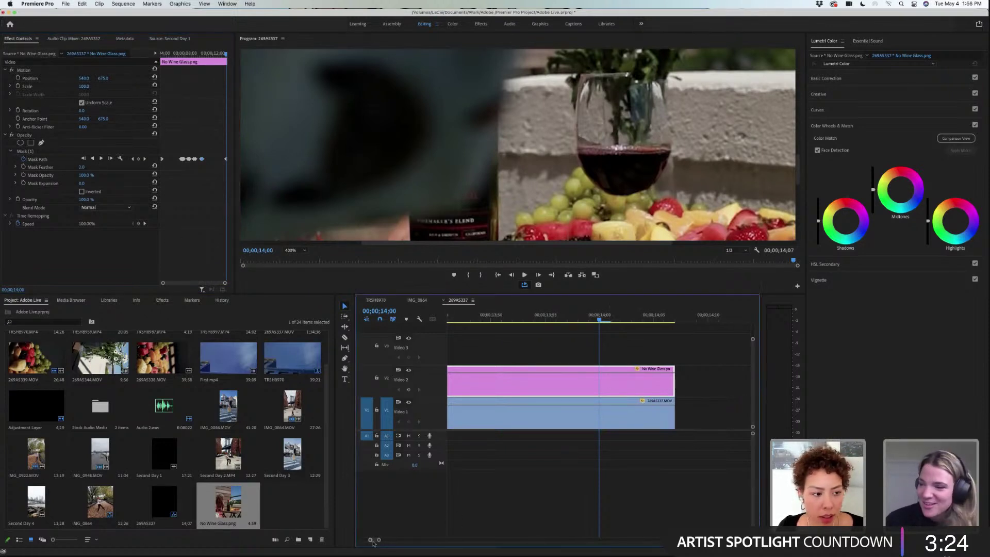
left_click_drag(163, 285, 196, 285)
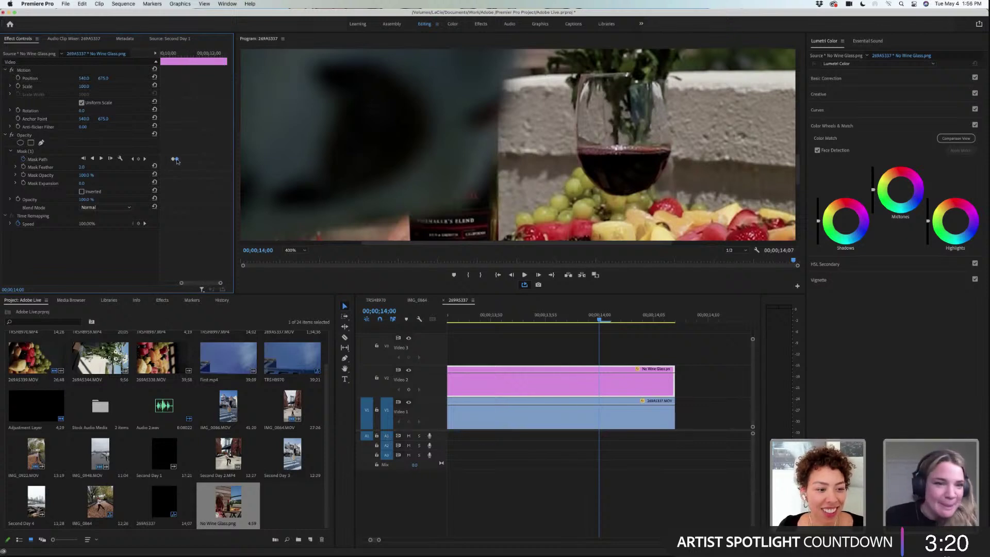
right_click(174, 159)
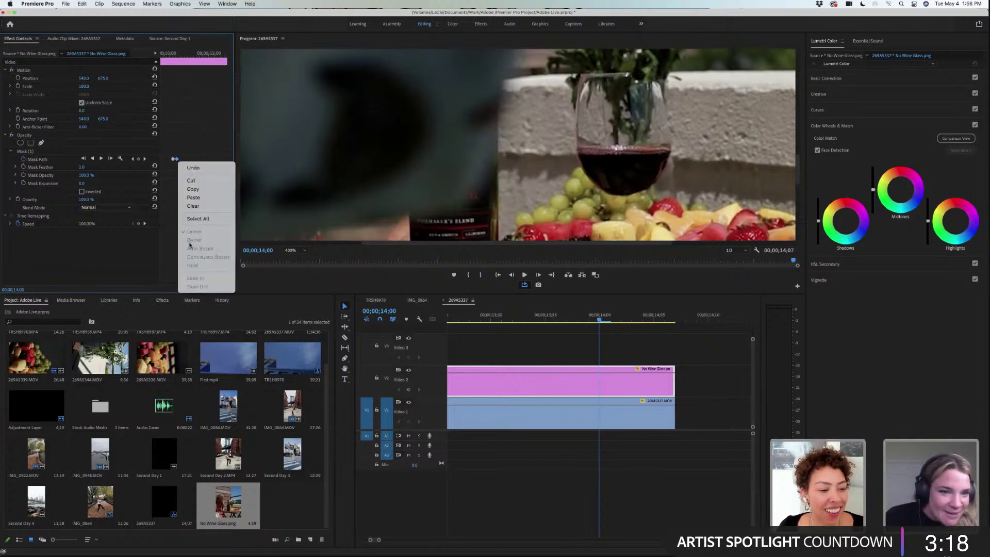
left_click(180, 121)
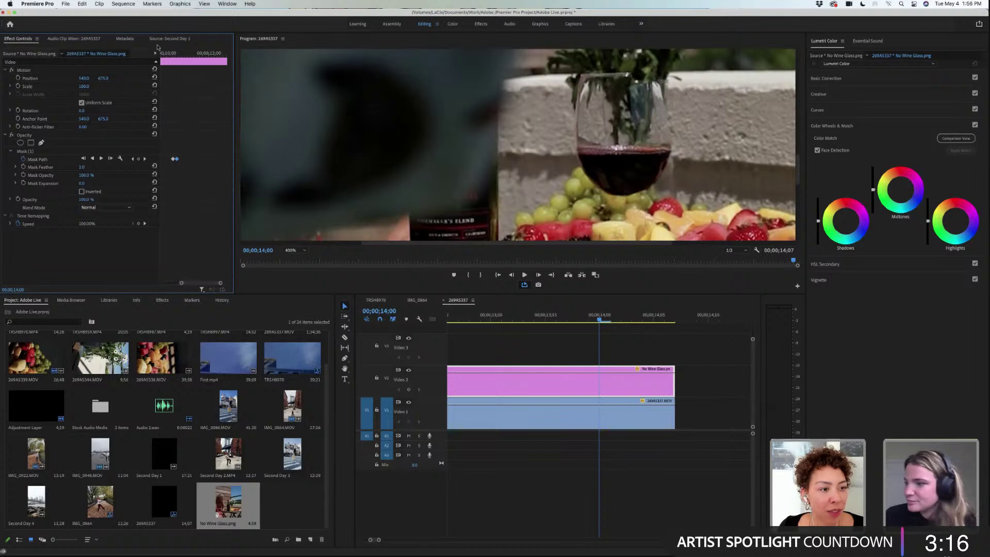
left_click(124, 4)
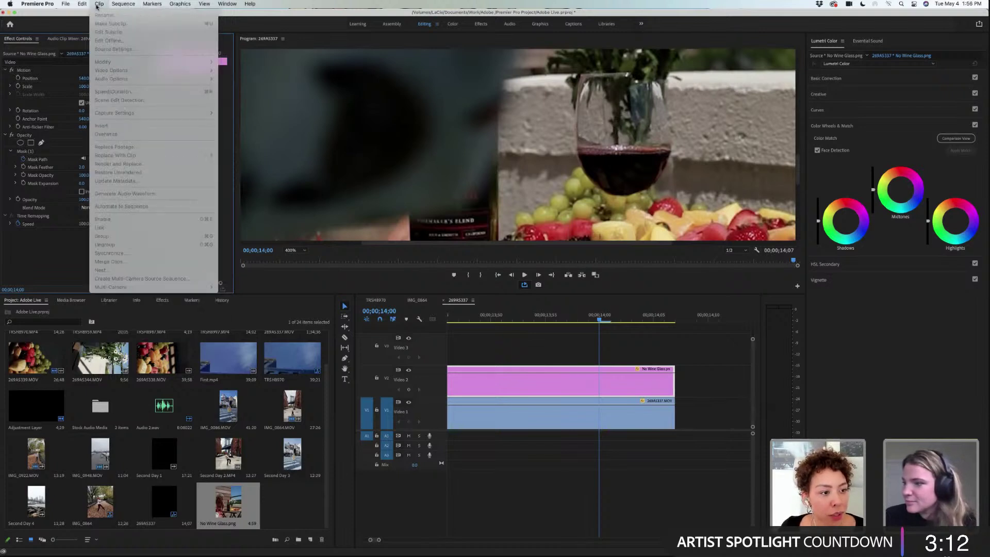
mouse_move(77, 6)
key("Escape")
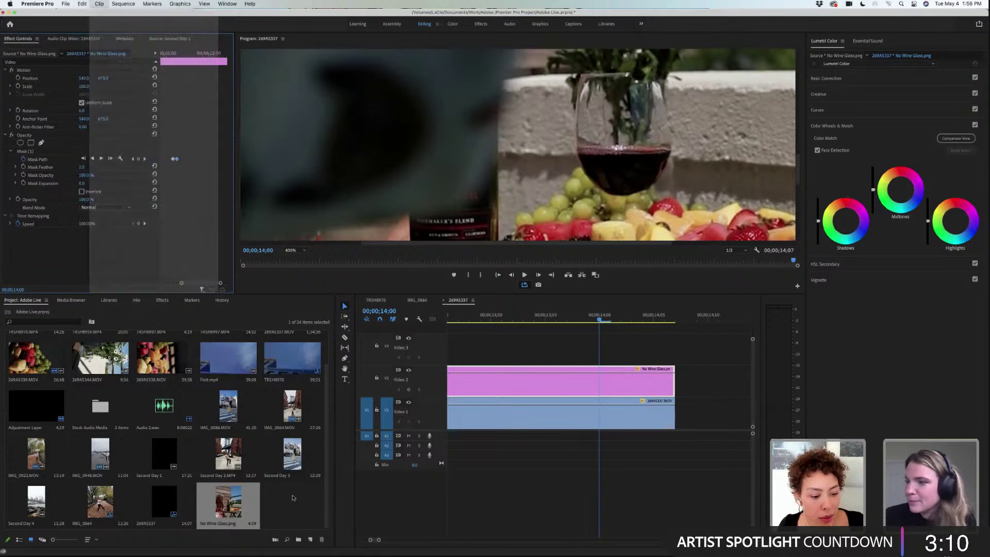
left_click(294, 500)
right_click(175, 159)
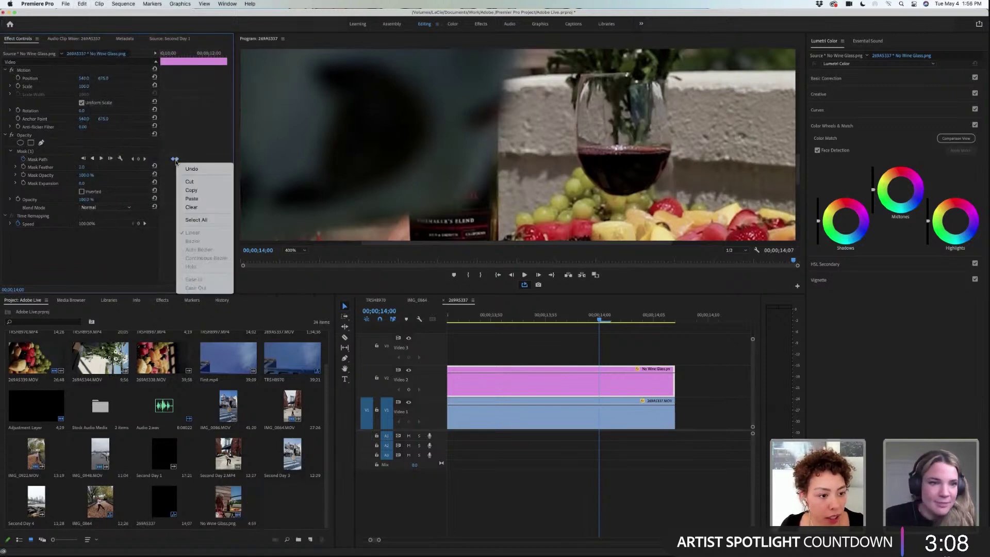
left_click(122, 263)
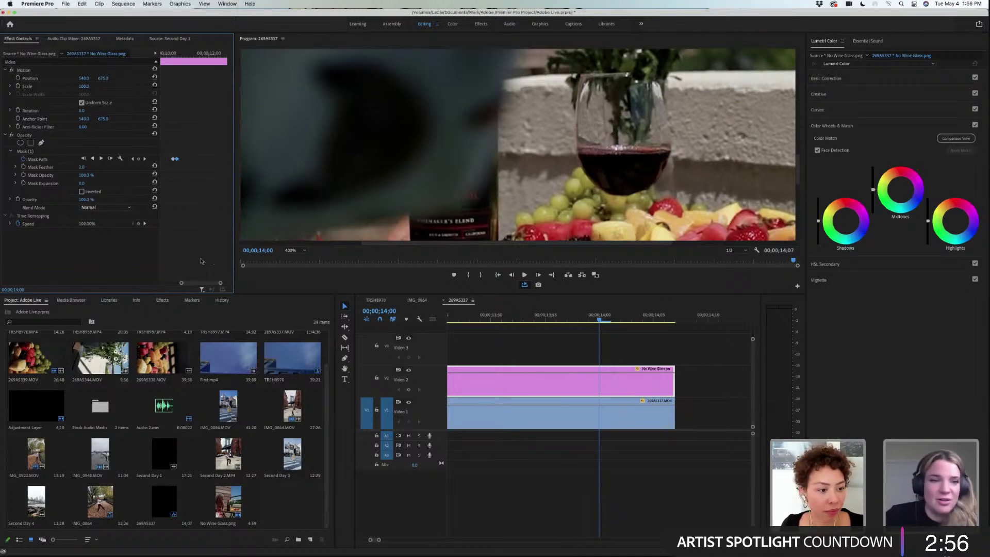
- Select the Mask Path property and inspect its keyframes around 00;00;14;00 in close-up
left_click_drag(221, 285, 224, 286)
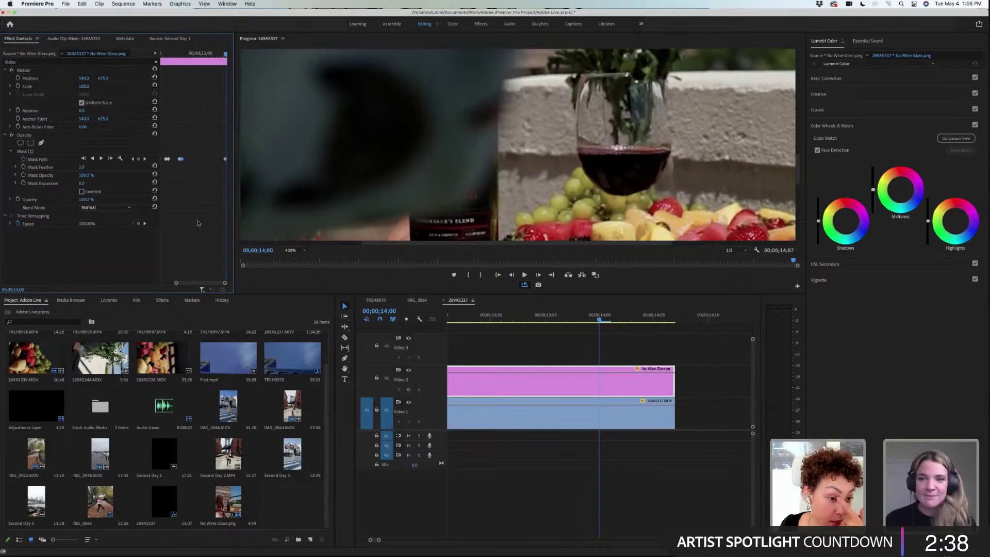
left_click(143, 160)
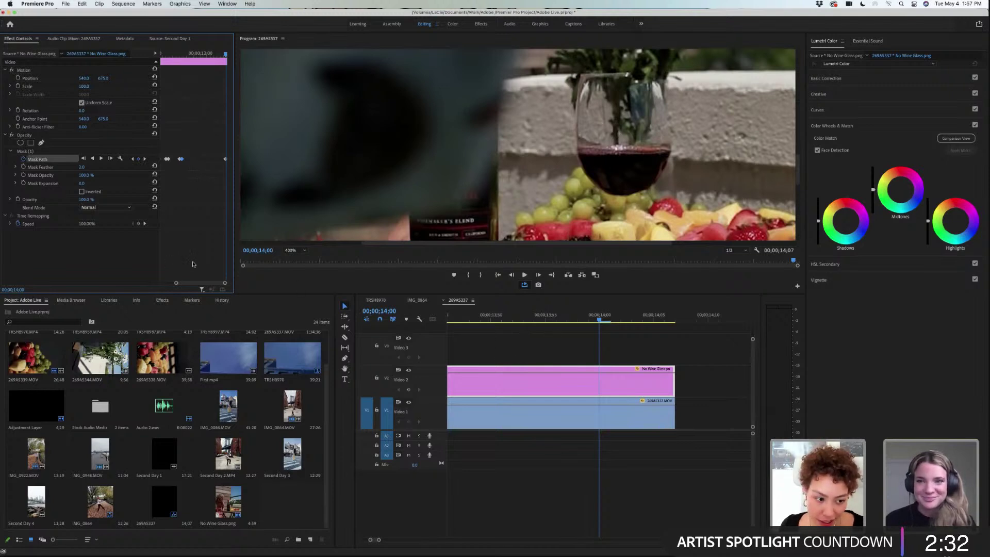
left_click_drag(227, 285, 199, 286)
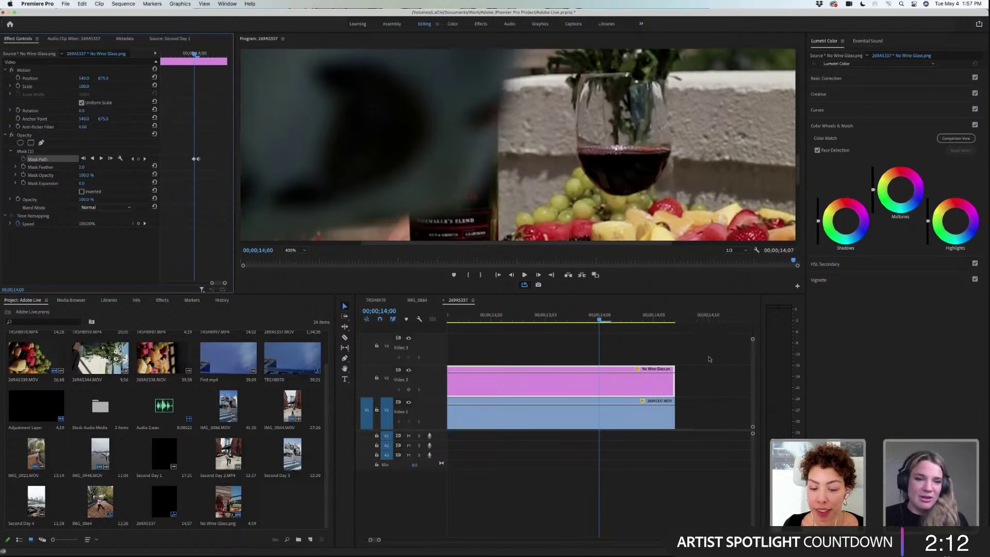
- Set the Program monitor zoom to Fit and return the playhead to the start of the 269A5337 sequence
left_click(398, 540)
key("minus")
key("minus")
key("minus")
key("minus")
key("minus")
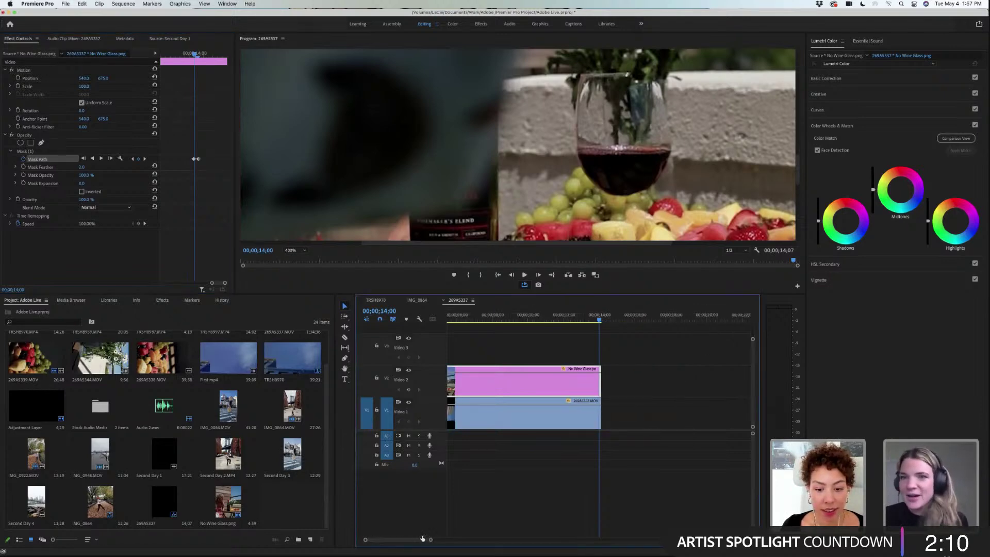
left_click_drag(567, 323, 452, 323)
left_click(292, 250)
left_click(293, 258)
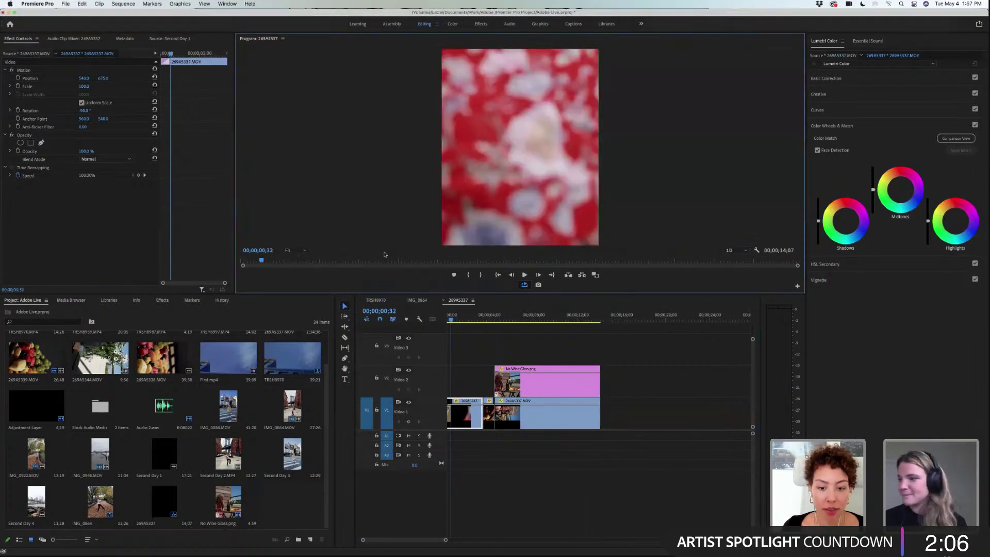
left_click(409, 326)
key("Home")
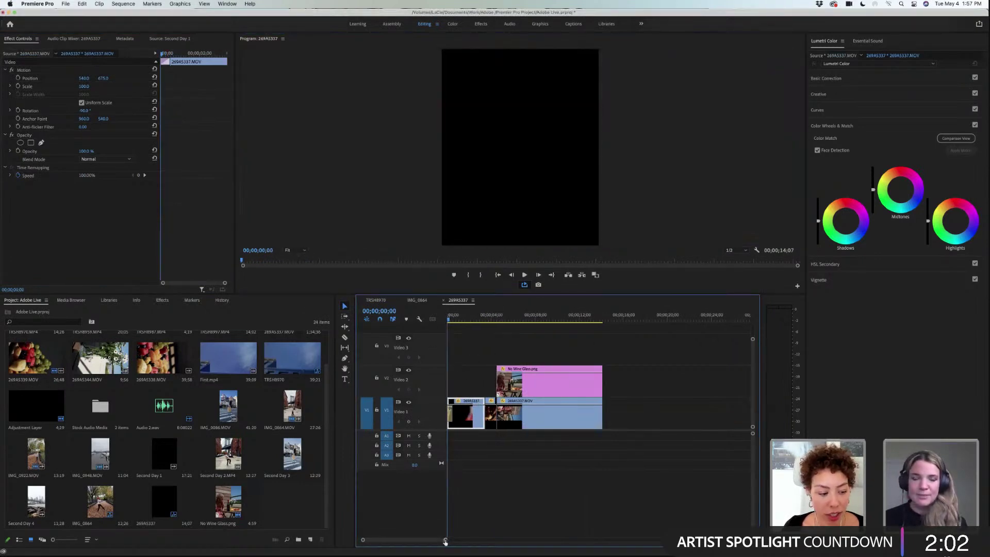
- Select the Dip to Black transition at the start of the first clip and find it among the favorite effects
key("=")
key("=")
key("=")
key("=")
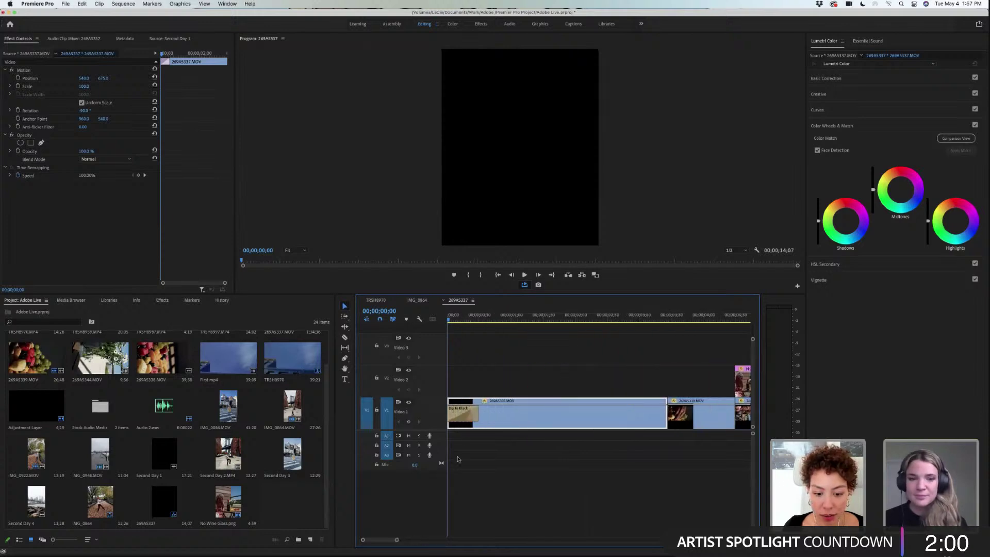
left_click(465, 414)
left_click(163, 300)
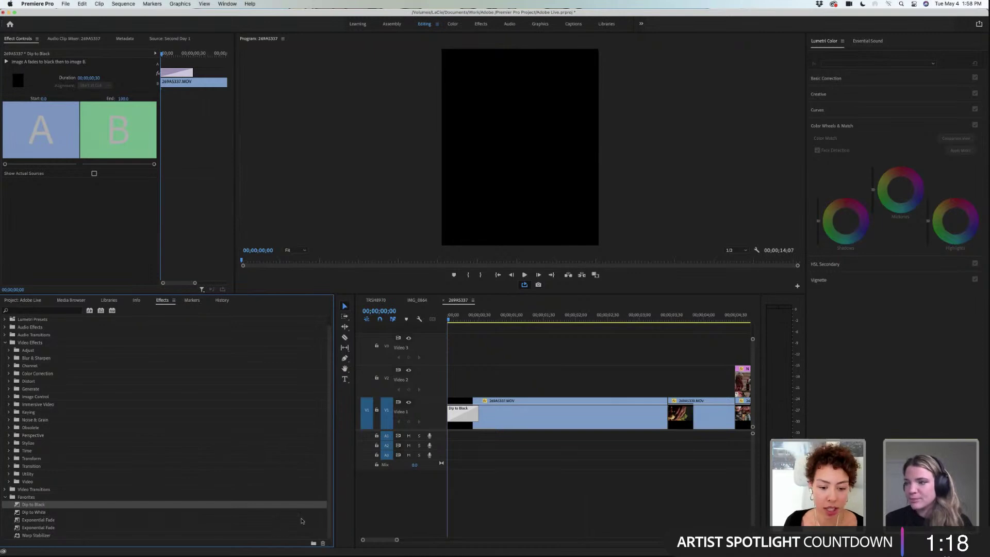
left_click_drag(397, 541, 408, 540)
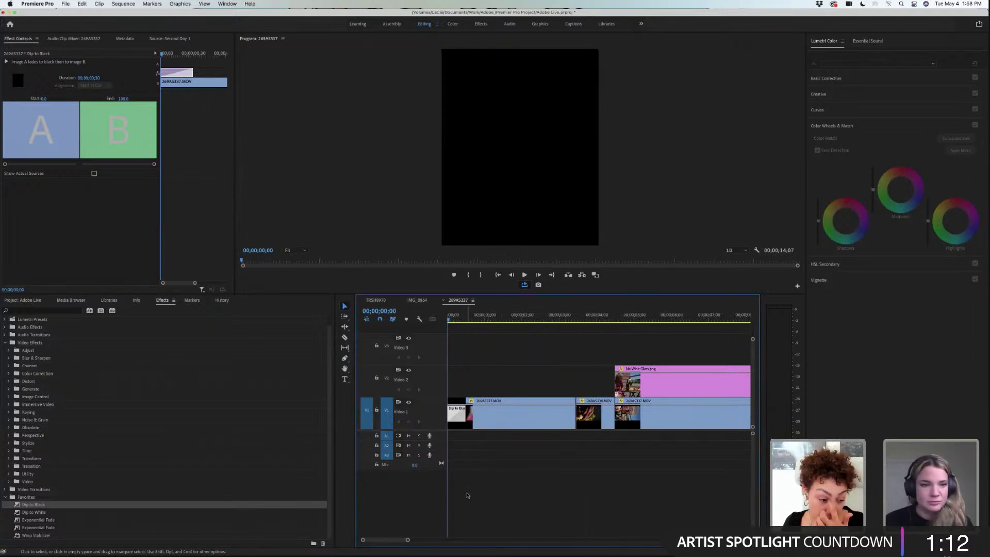
- Examine which new items can be created in the project, such as Adjustment Layer, Black Video and Color Matte
left_click(67, 5)
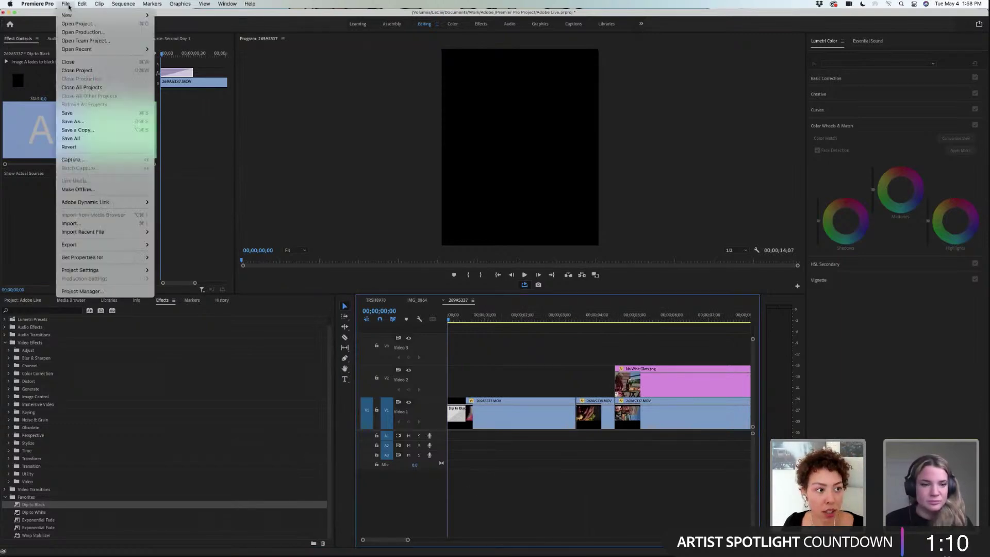
mouse_move(75, 16)
key("Escape")
key("shift+1")
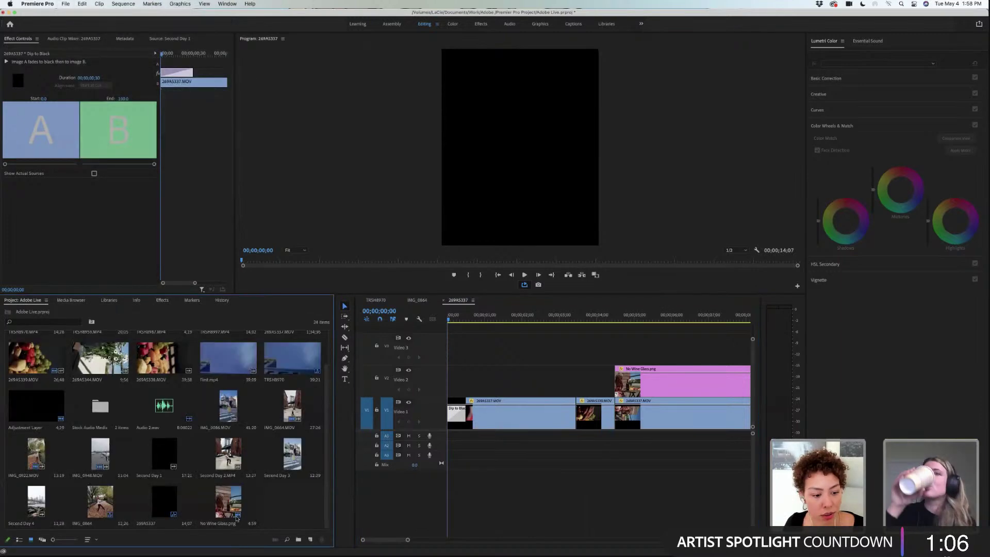
left_click(389, 492)
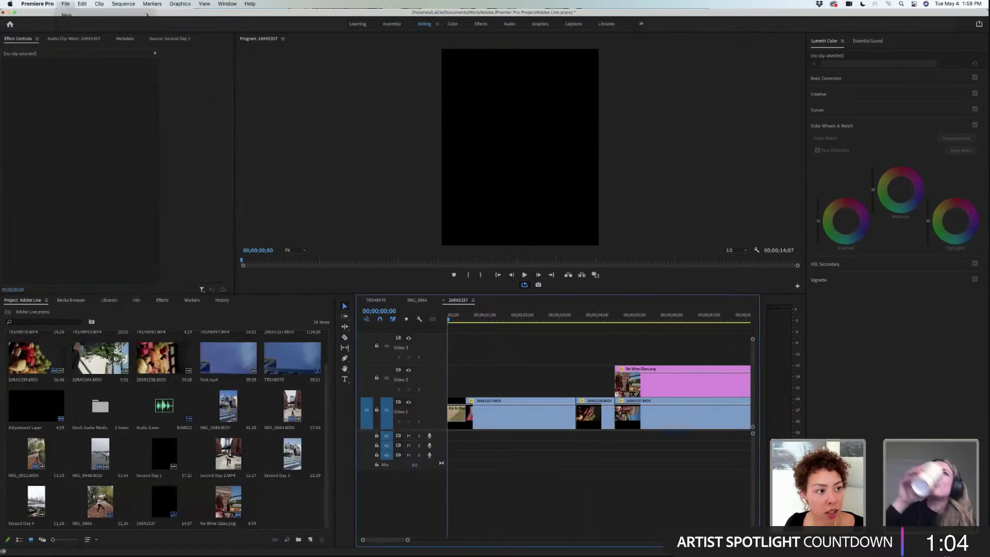
left_click(65, 4)
mouse_move(72, 15)
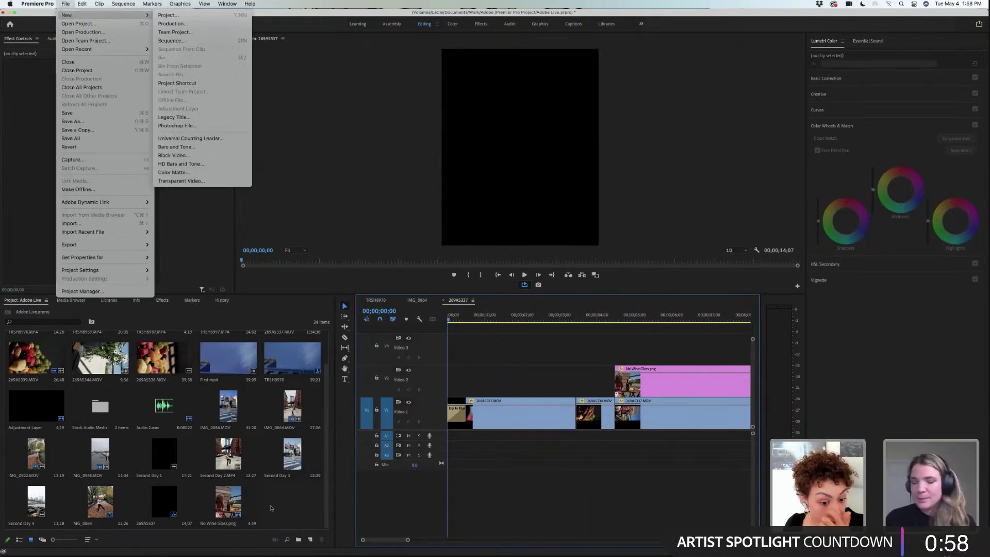
left_click(283, 496)
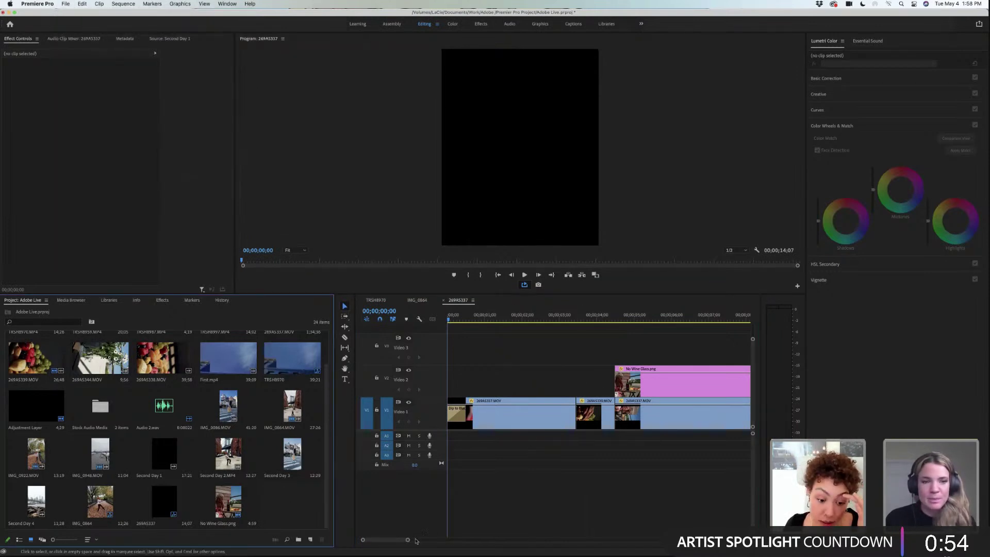
- Review the 269A5337 sequence by scrubbing from its start and playing it back through the wine glass shot
left_click_drag(407, 540, 417, 540)
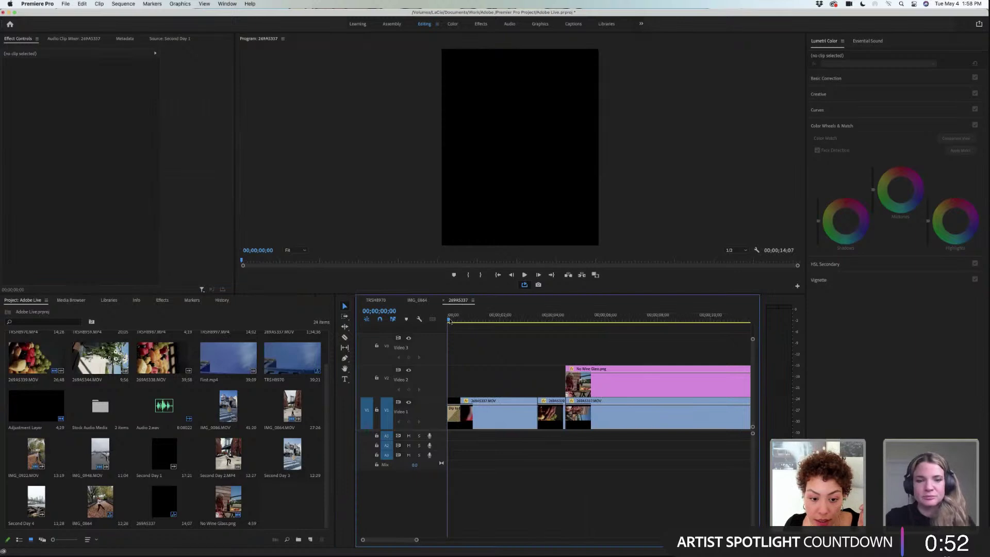
left_click_drag(450, 320, 590, 329)
left_click(524, 275)
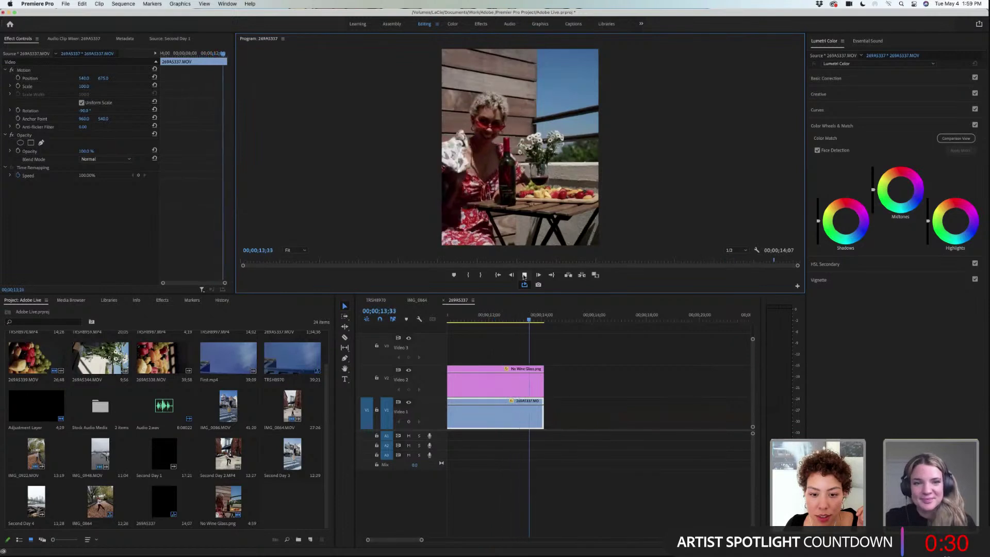
key("space")
left_click_drag(416, 540, 454, 540)
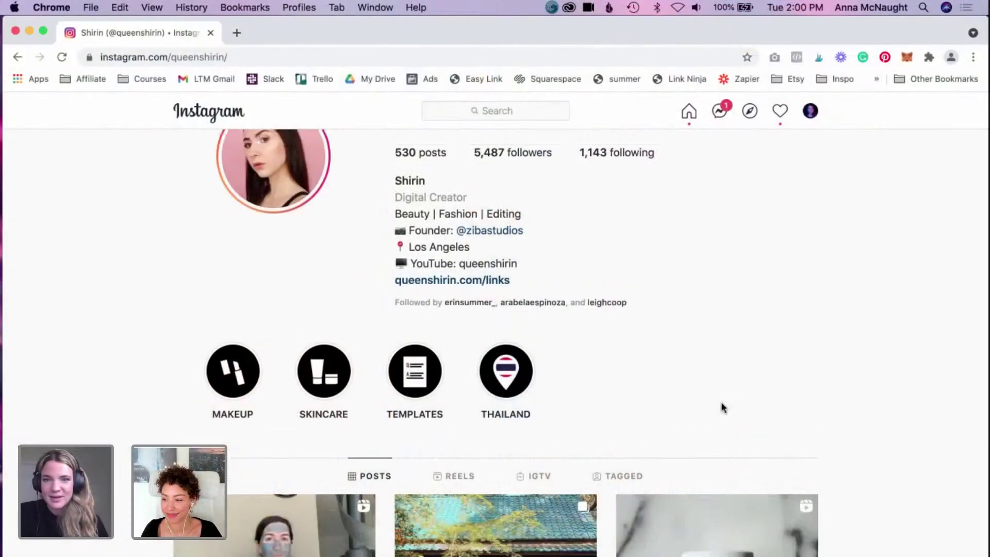
- Examine the creator's Instagram profile in Chrome, covering the bio, the highlights and the grid of posts
scroll(721, 405, "up", 2)
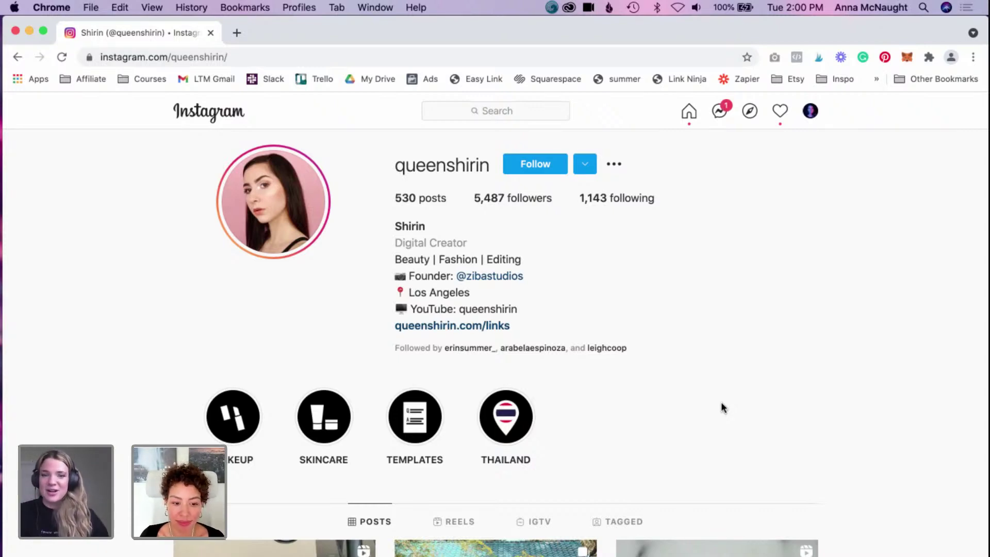
scroll(722, 405, "down", 5)
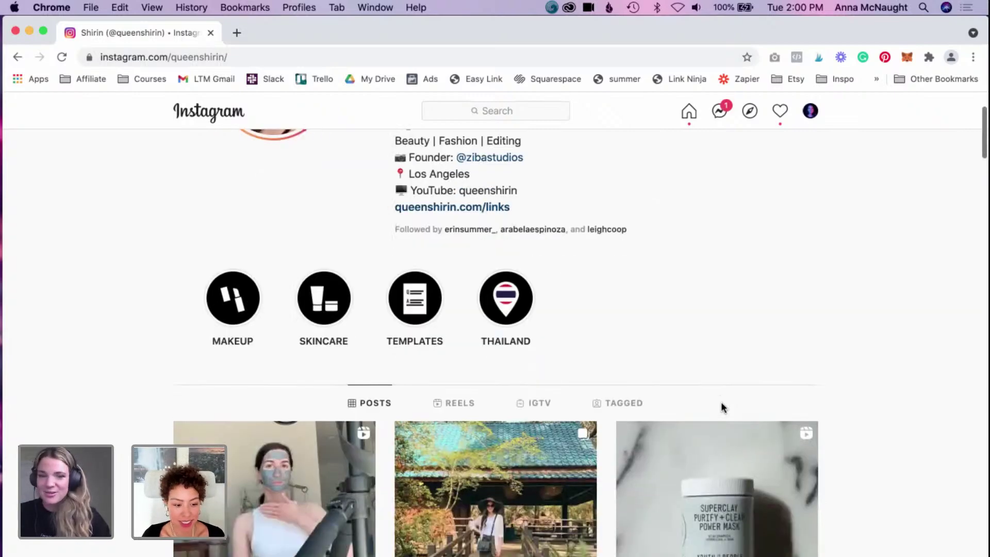
scroll(722, 406, "down", 3)
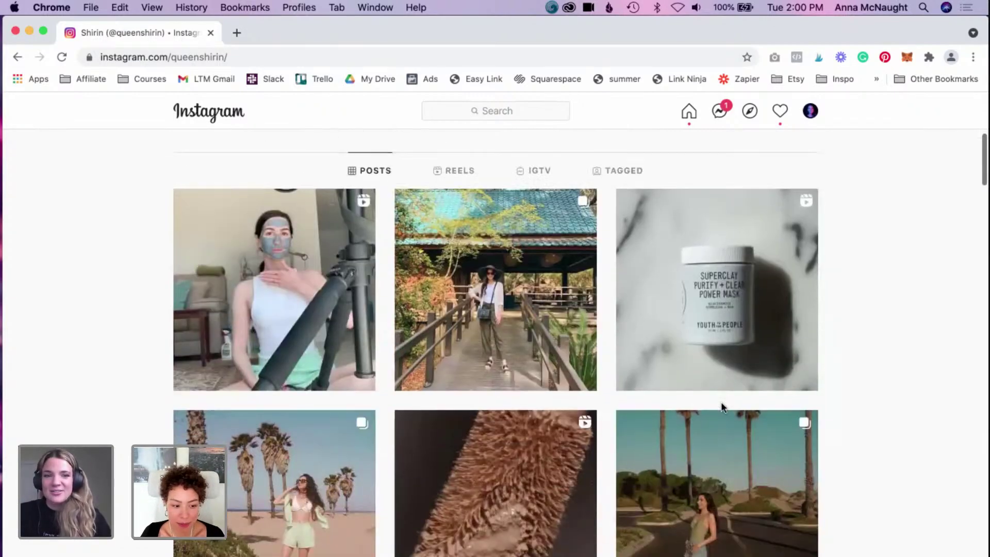
scroll(722, 404, "down", 2)
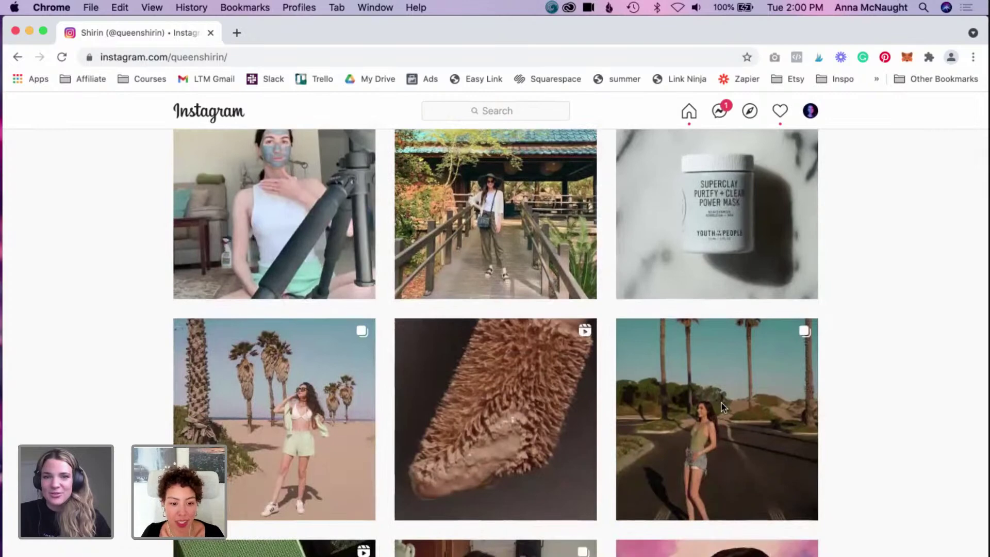
scroll(721, 405, "up", 1)
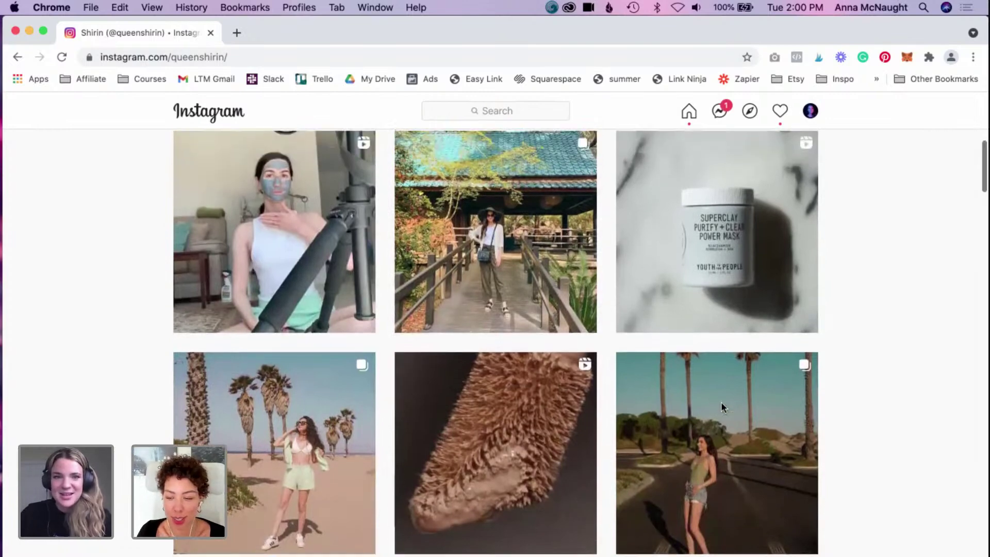
scroll(722, 405, "down", 3)
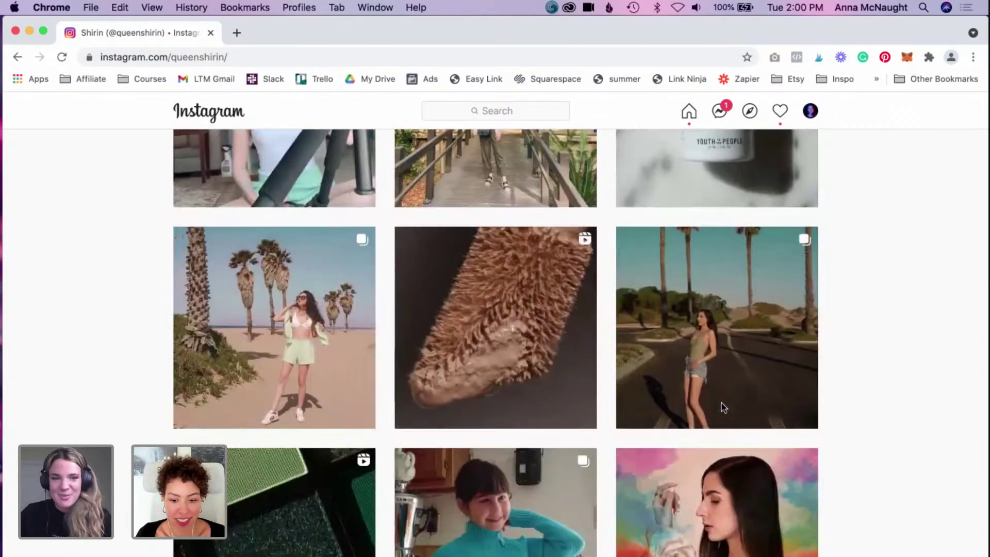
scroll(722, 406, "down", 2)
scroll(722, 406, "down", 4)
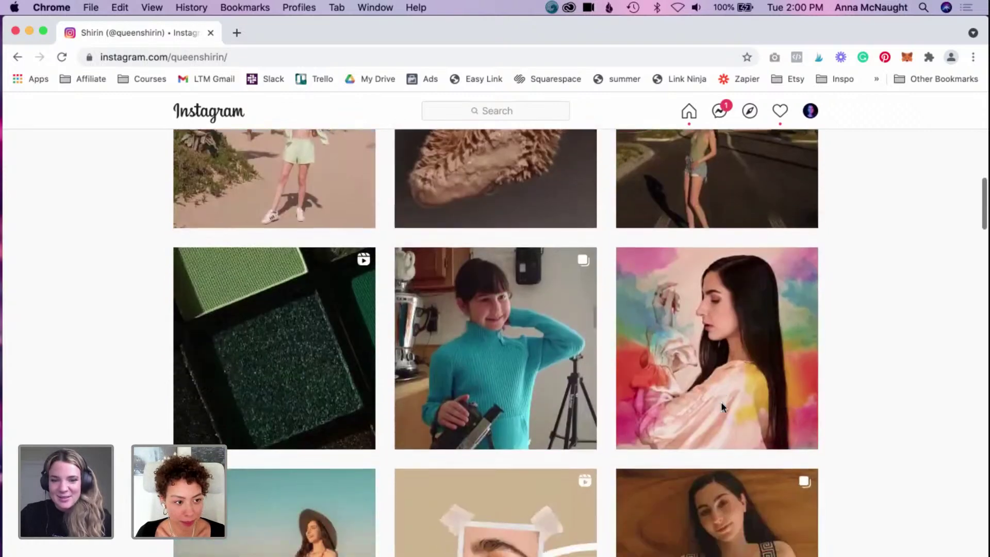
- Examine the creator's older posts in the profile grid, from the beauty product and portrait shots down to the 2021 beach reel
scroll(722, 403, "down", 2)
scroll(722, 403, "down", 2)
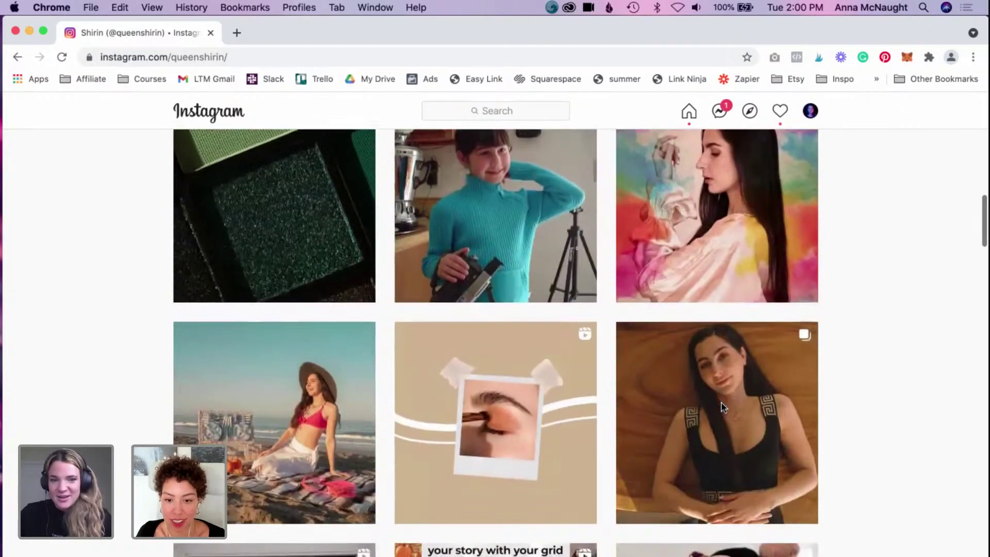
scroll(722, 407, "down", 2)
scroll(724, 408, "down", 3)
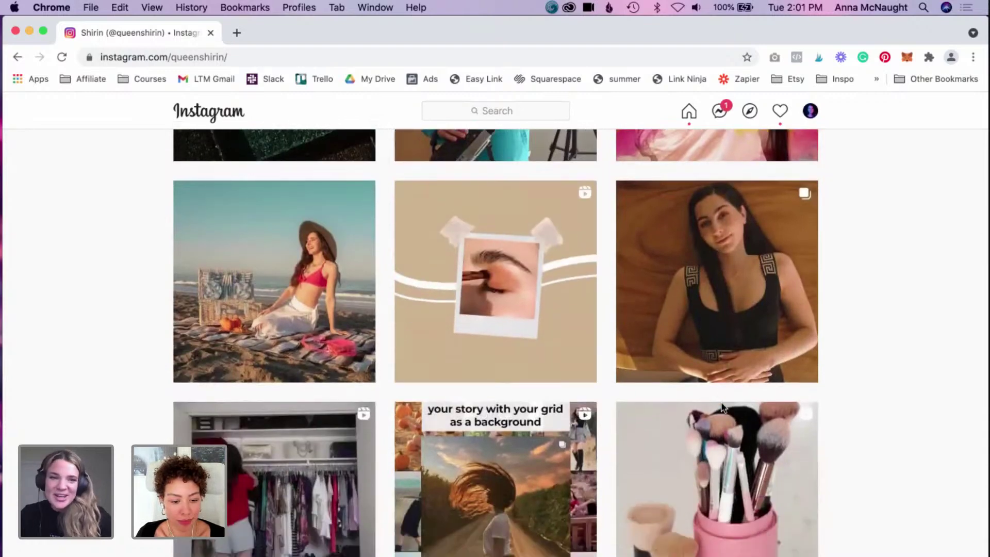
scroll(722, 406, "down", 3)
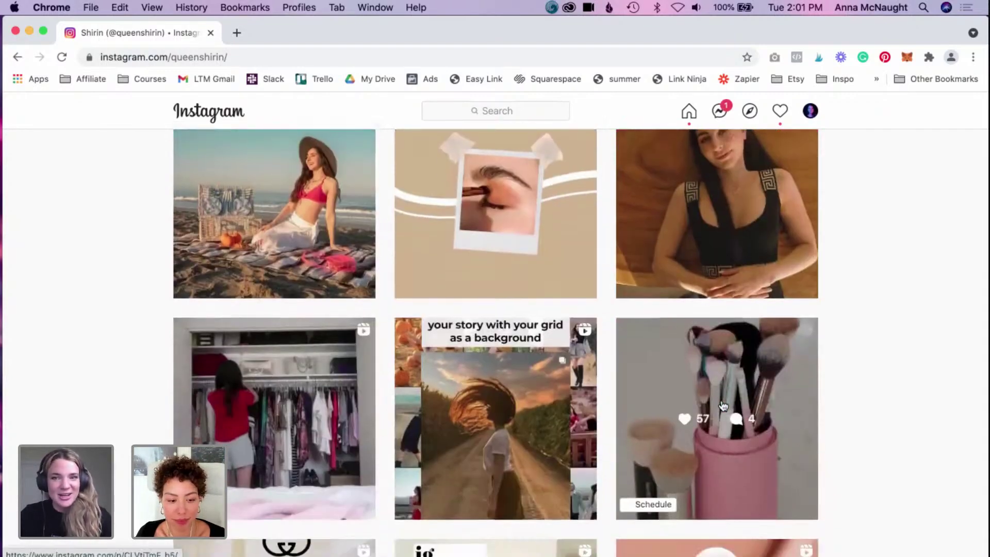
scroll(722, 406, "down", 7)
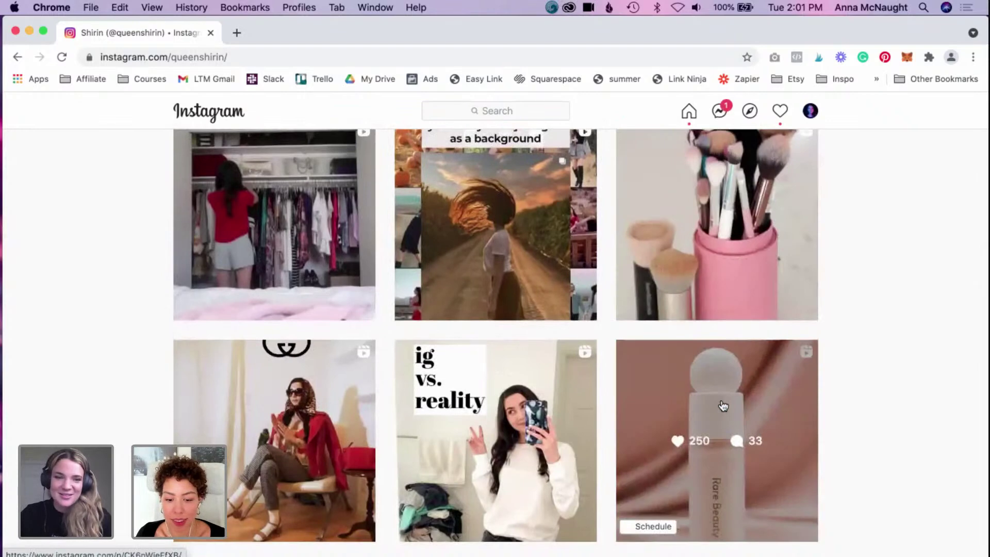
scroll(724, 406, "down", 9)
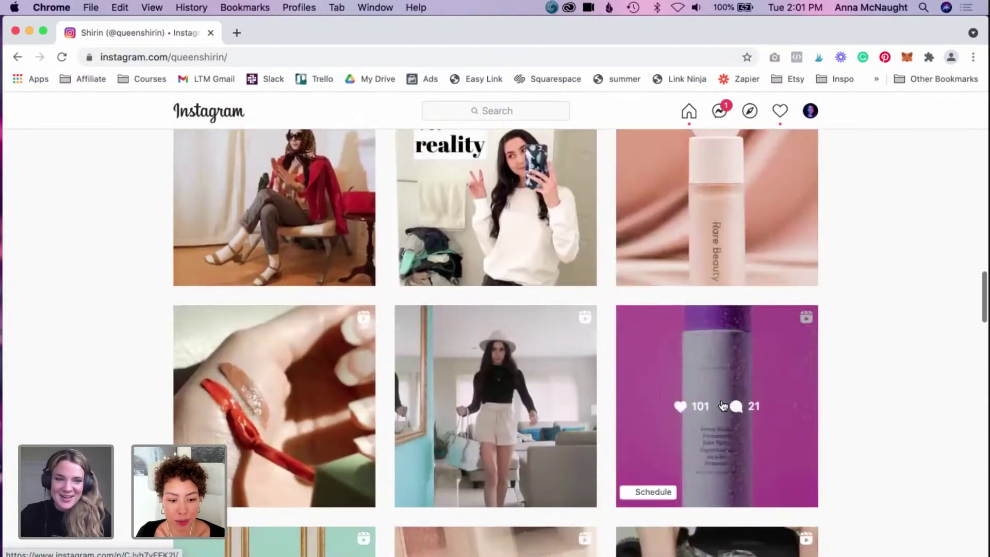
scroll(724, 406, "down", 3)
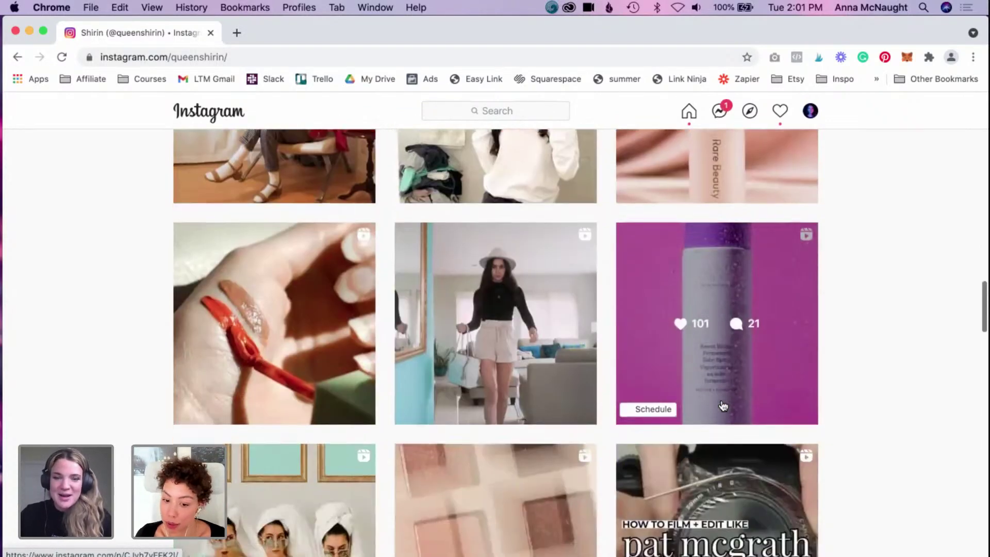
scroll(724, 406, "down", 4)
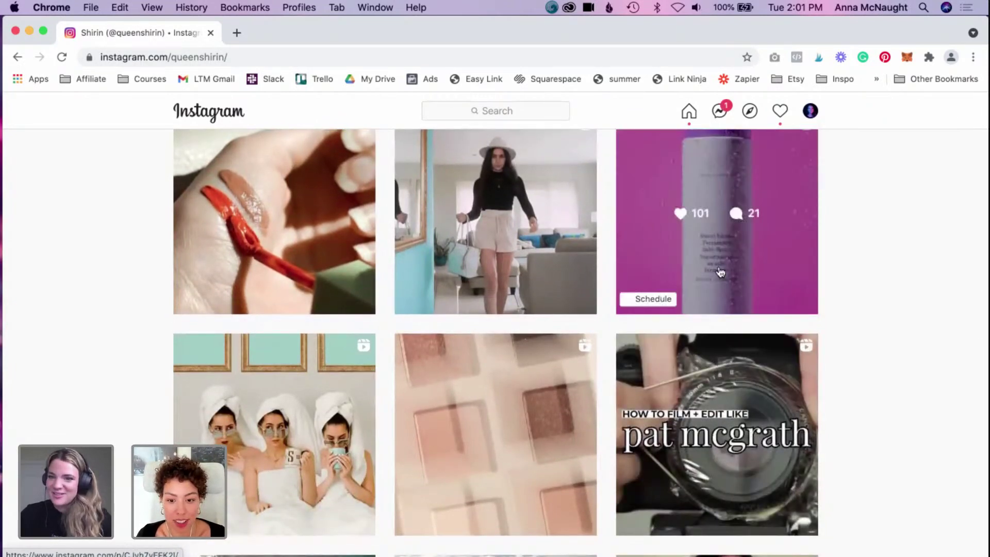
scroll(688, 240, "down", 2)
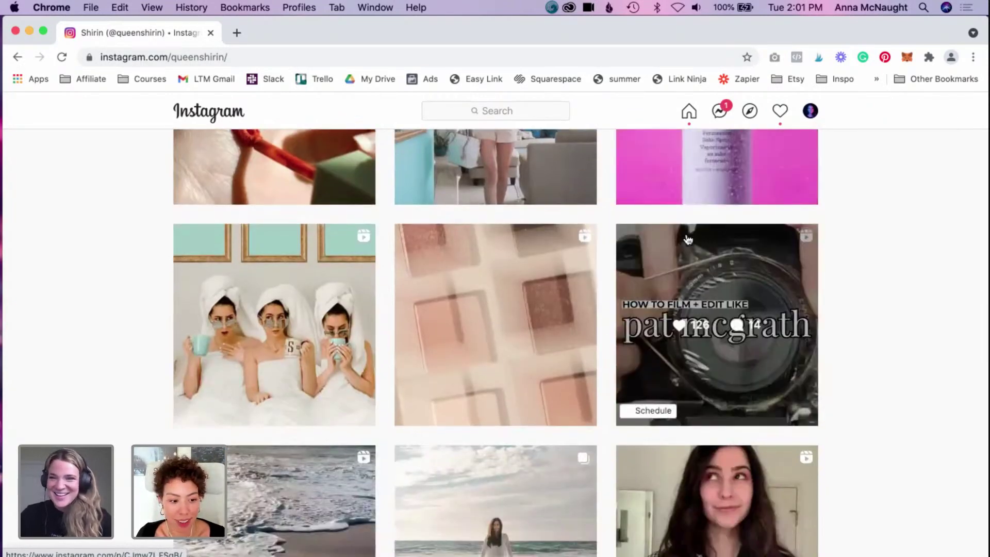
scroll(688, 239, "down", 3)
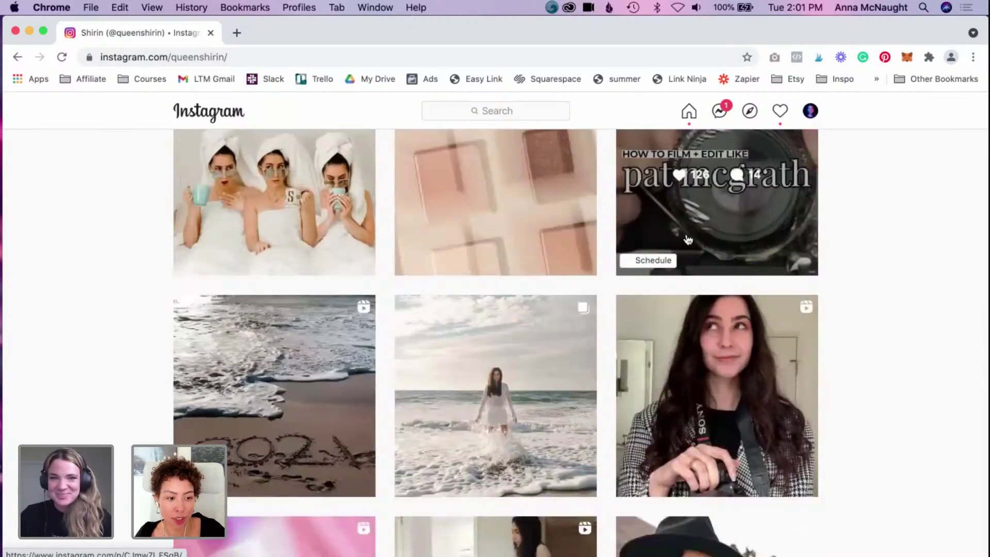
- Watch the reel on shooting and editing a clone photo, toggle its sound, and return to the profile grid
scroll(689, 239, "up", 2)
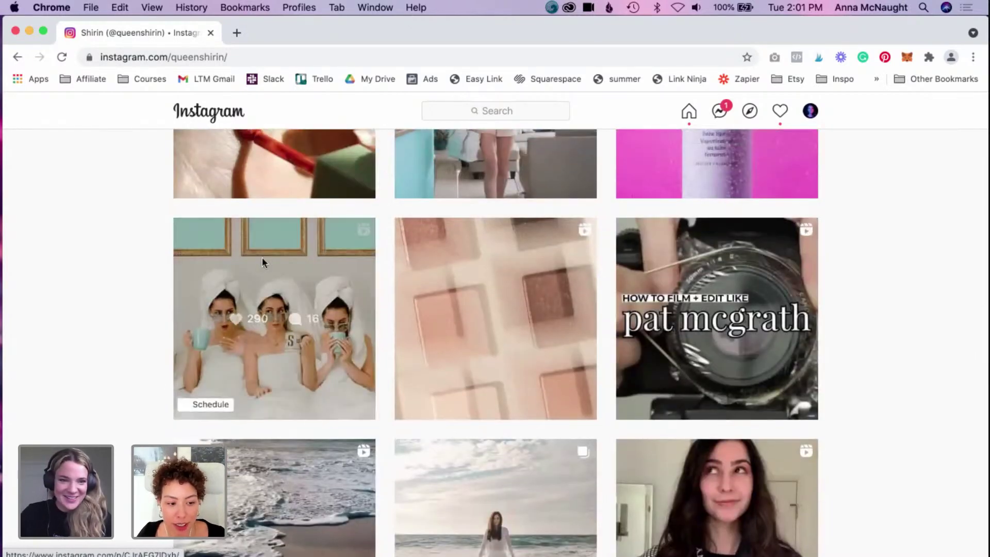
left_click(262, 257)
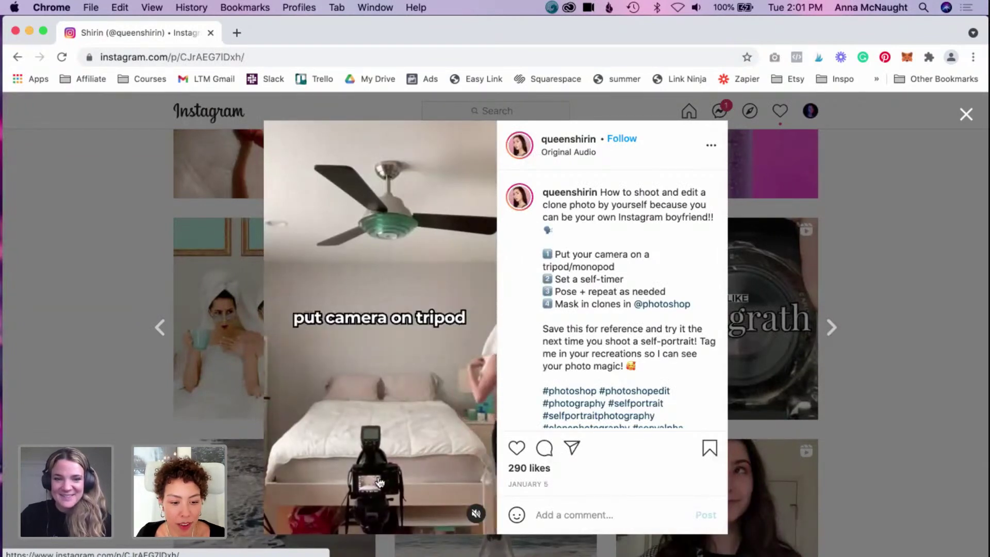
left_click(476, 513)
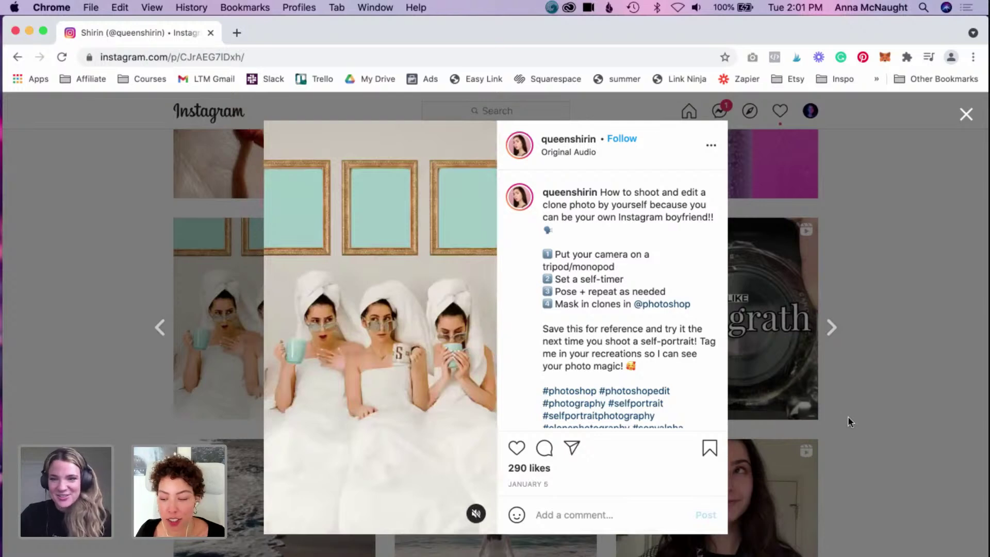
left_click(874, 416)
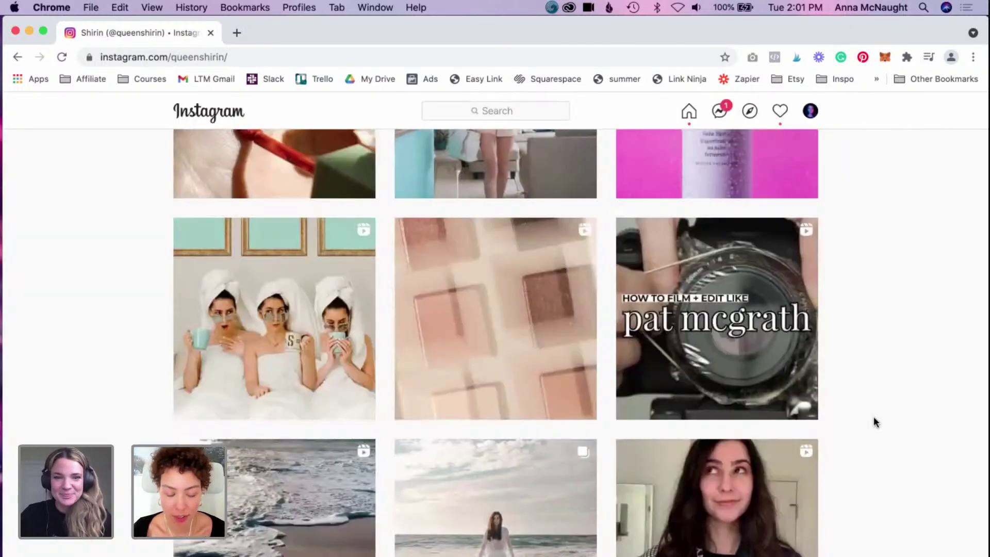
- Watch the reel about editing the Drunk Elephant Sweet B product photo in Lightroom, and return to the profile grid
scroll(722, 464, "down", 5)
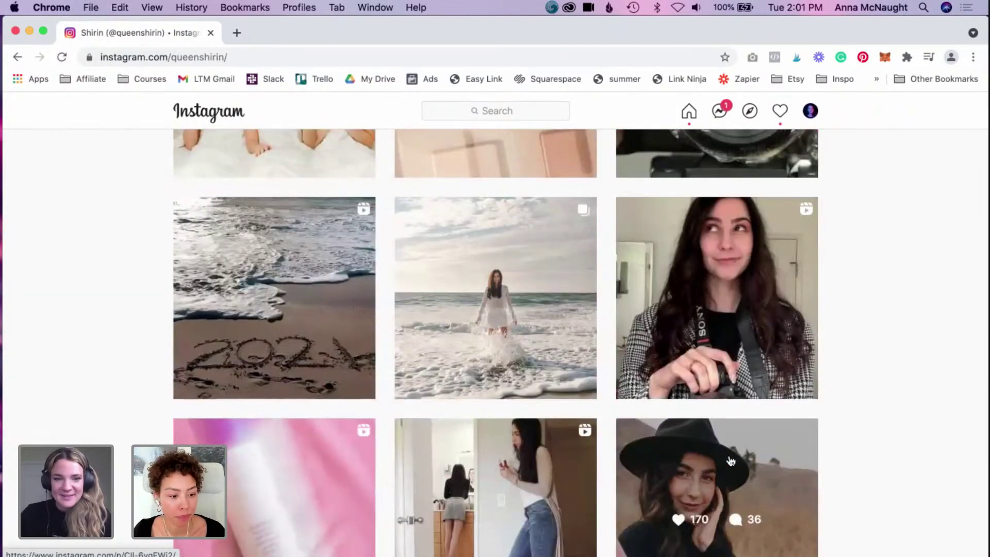
scroll(731, 461, "down", 4)
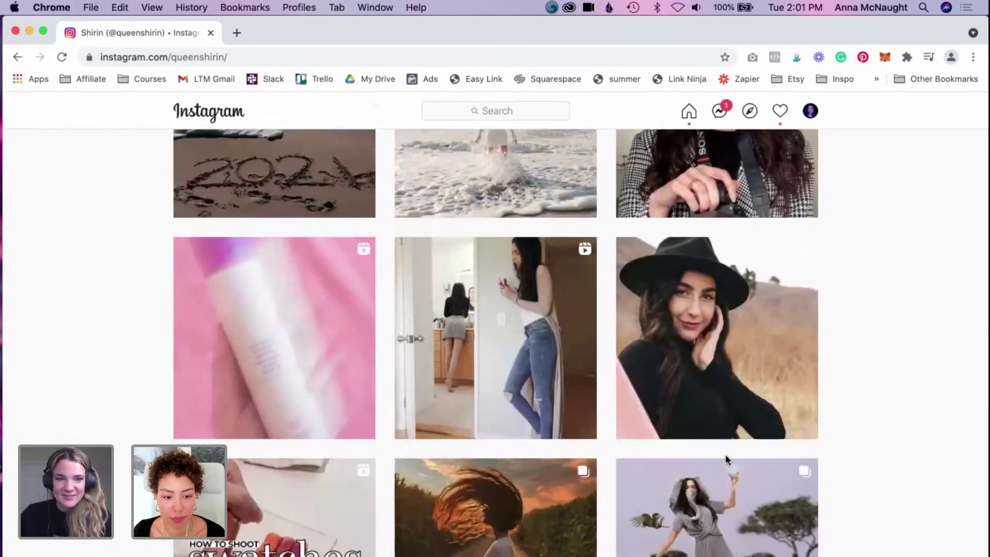
left_click(343, 350)
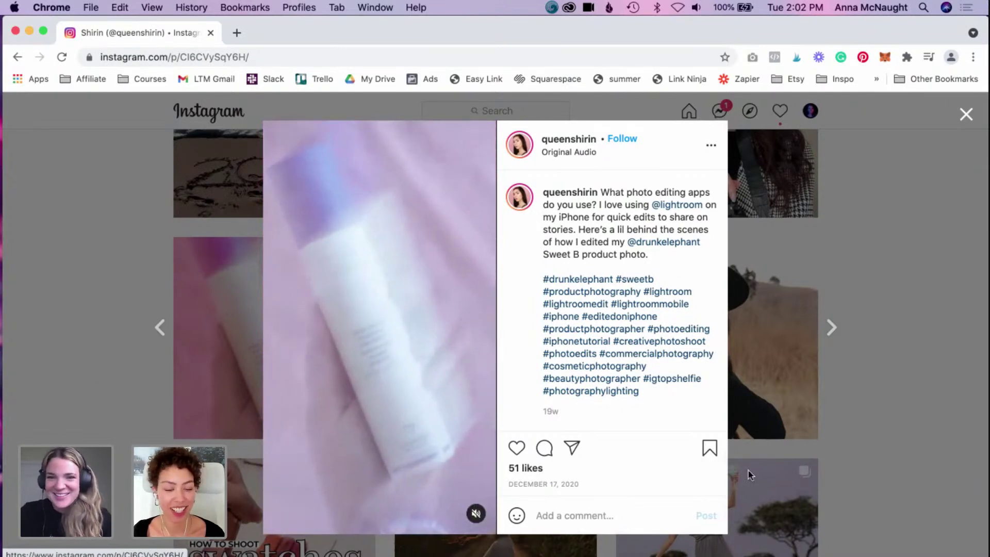
left_click(877, 422)
- Browse past the Halloween and autumn posts, watch the hair-washing video with the runner thumbnail, and return to the grid
scroll(670, 464, "down", 5)
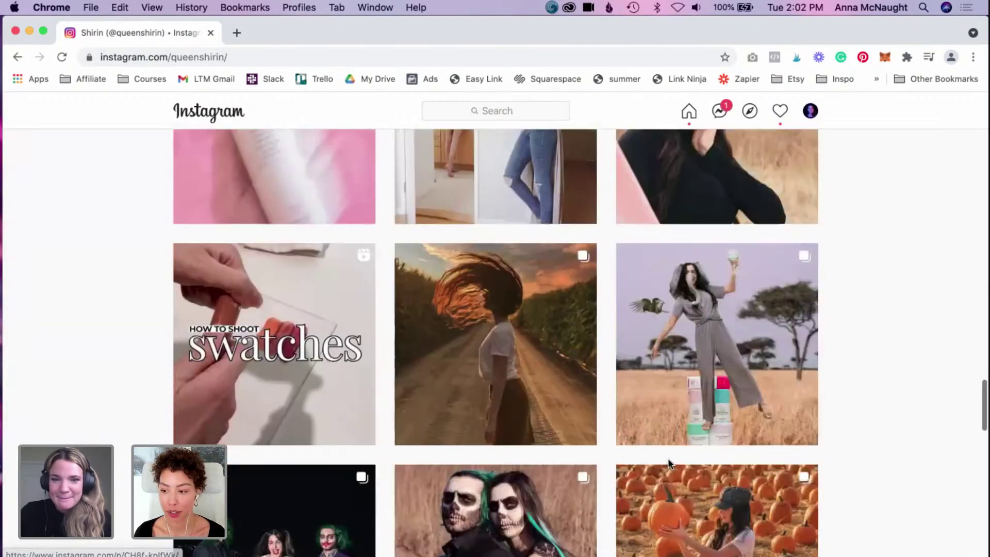
scroll(668, 458, "down", 4)
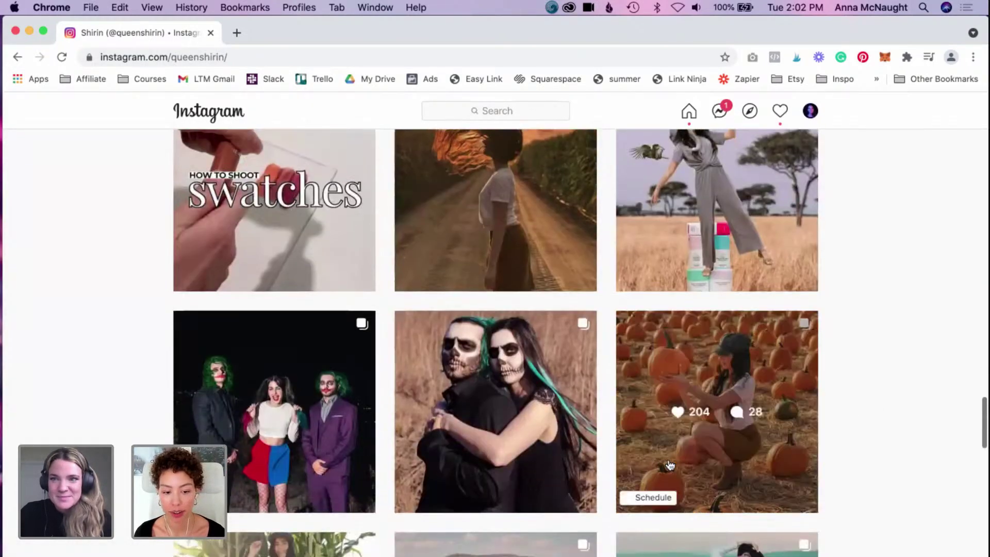
scroll(669, 465, "down", 4)
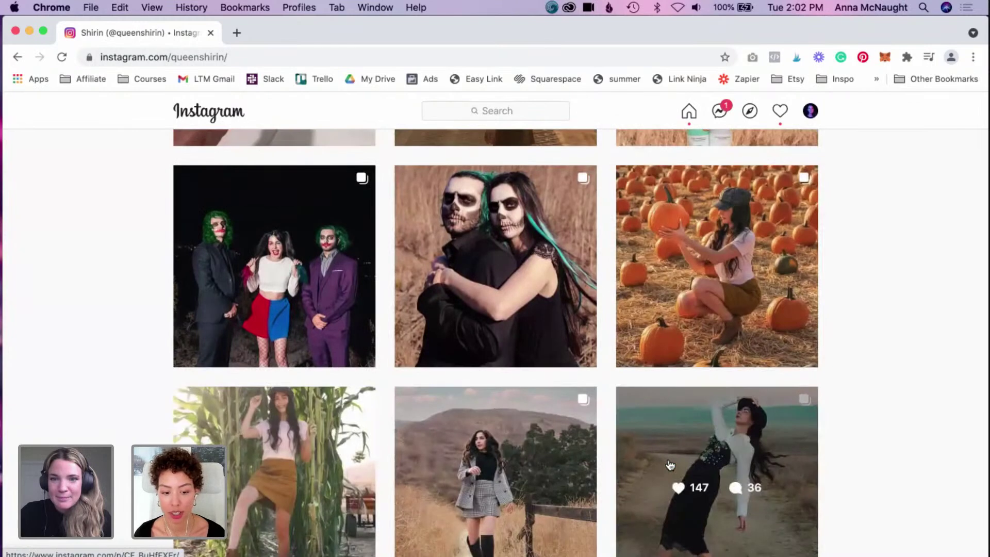
scroll(671, 466, "down", 2)
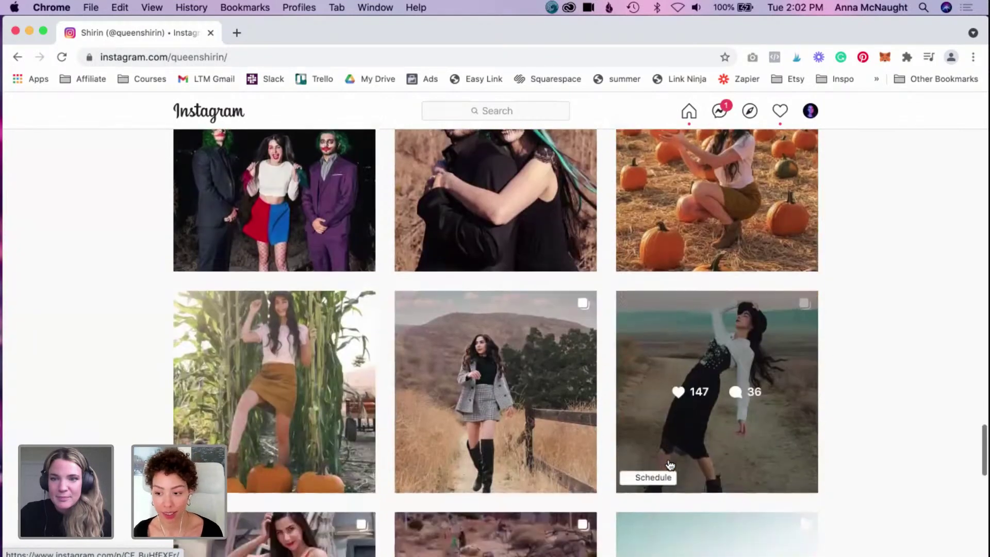
scroll(671, 465, "down", 4)
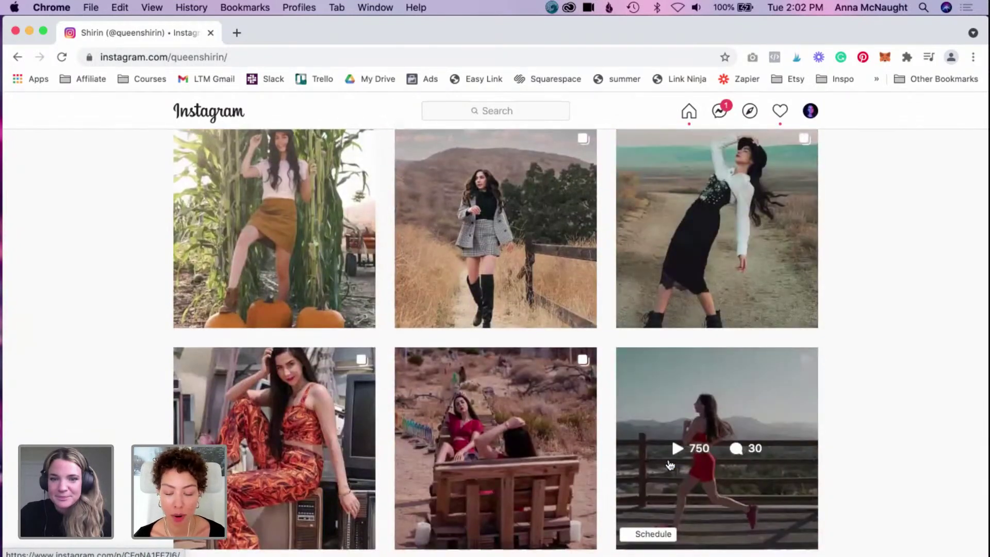
scroll(671, 465, "down", 2)
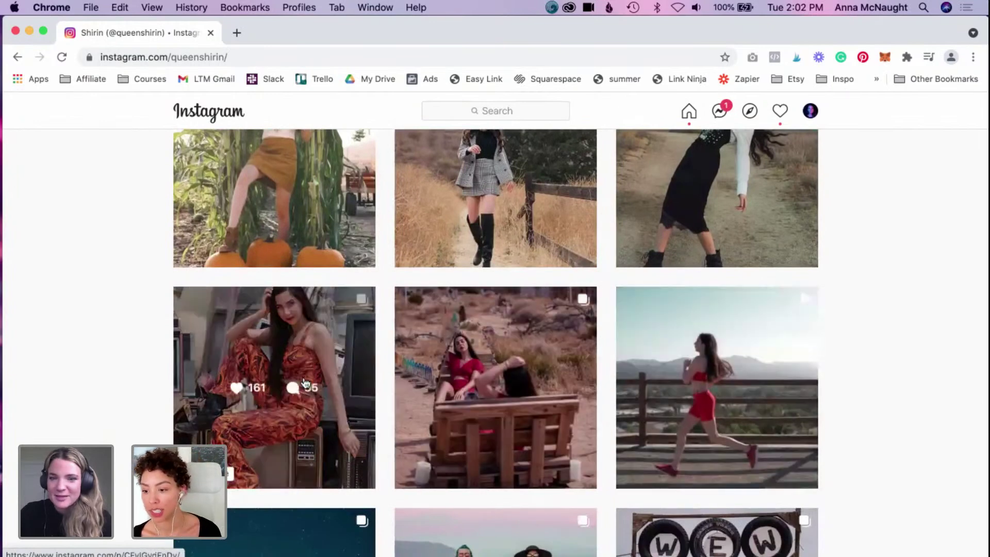
scroll(671, 232, "down", 3)
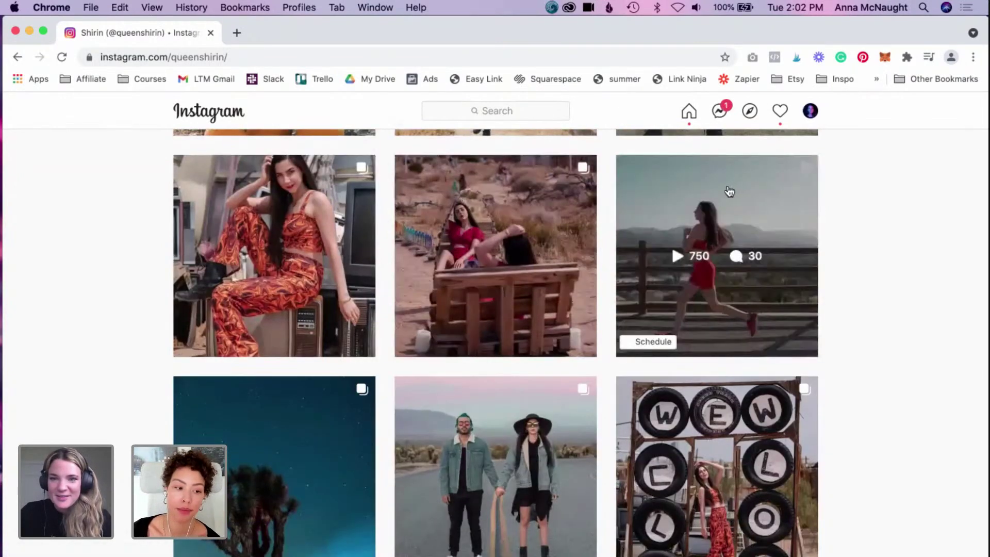
left_click(728, 189)
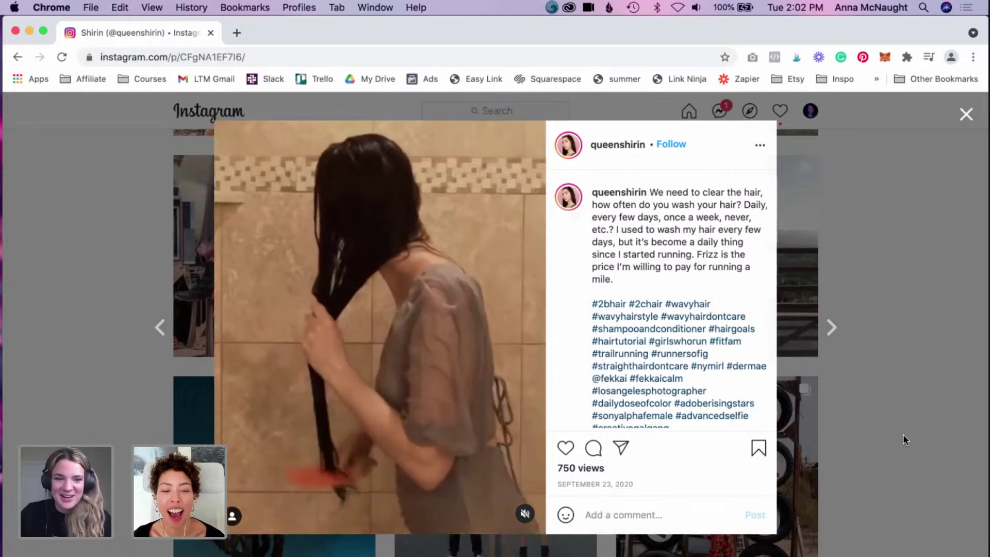
left_click(894, 441)
- Browse past the desert and pool photos, watch the Photoshop tutorial reel on editing a floating teapot, and close it
scroll(820, 450, "down", 4)
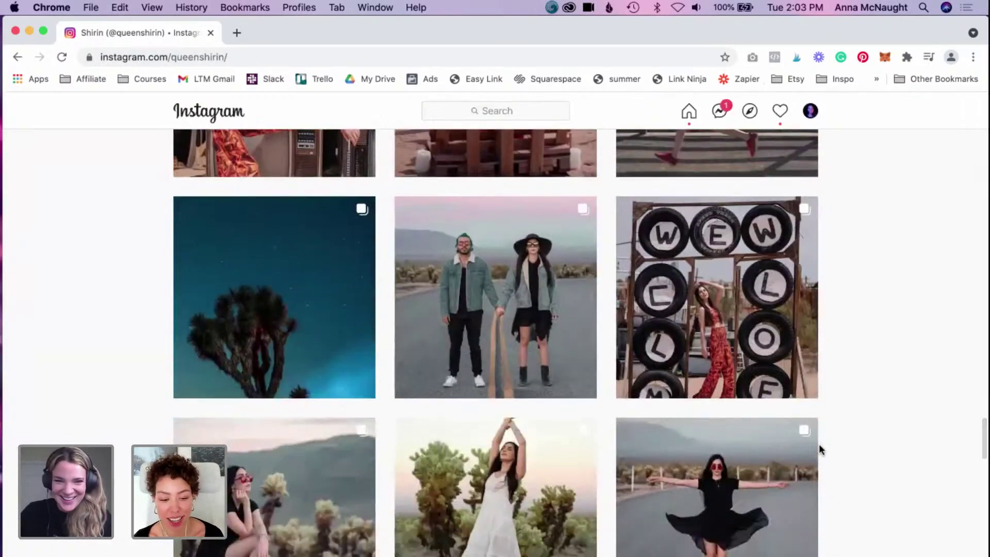
scroll(820, 450, "down", 3)
scroll(820, 449, "down", 1)
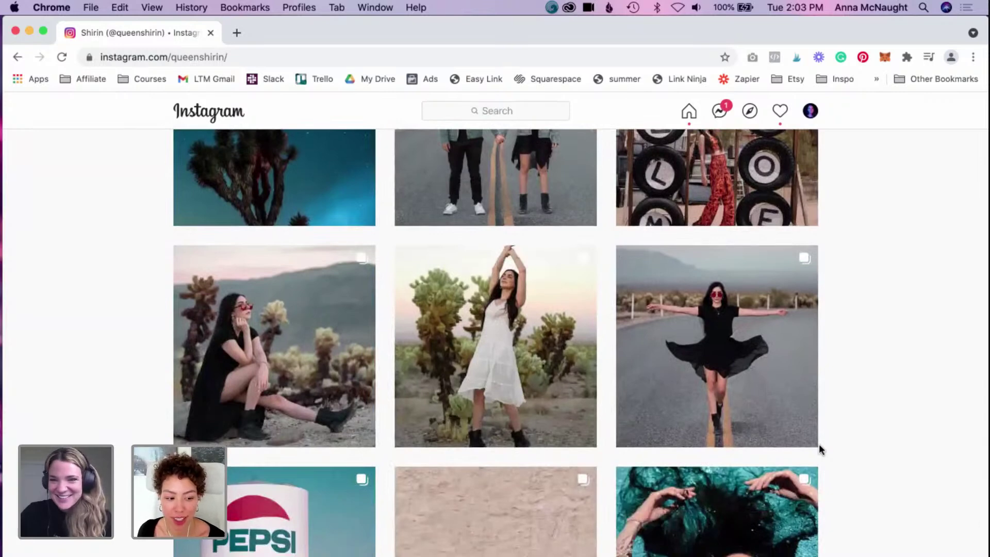
scroll(821, 449, "down", 4)
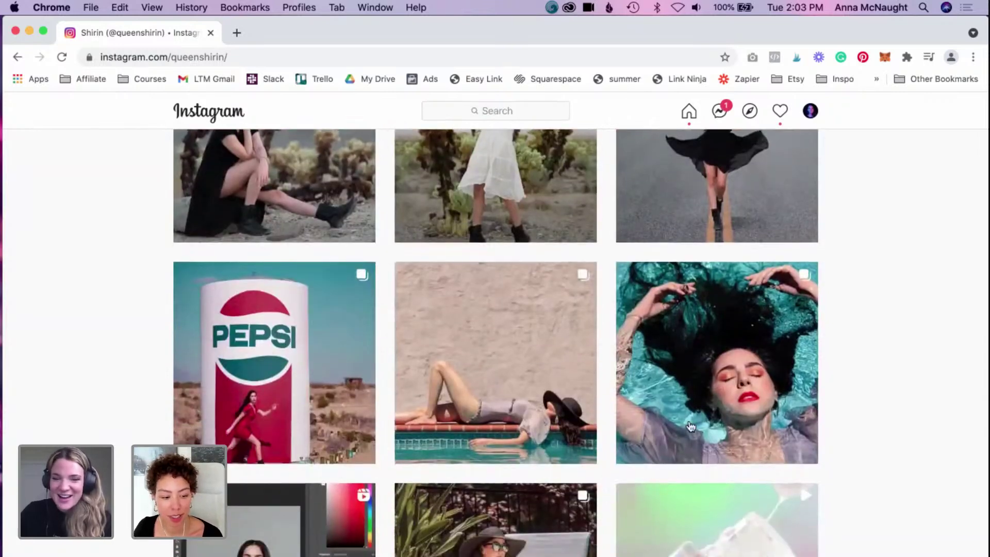
mouse_move(677, 315)
scroll(676, 313, "down", 5)
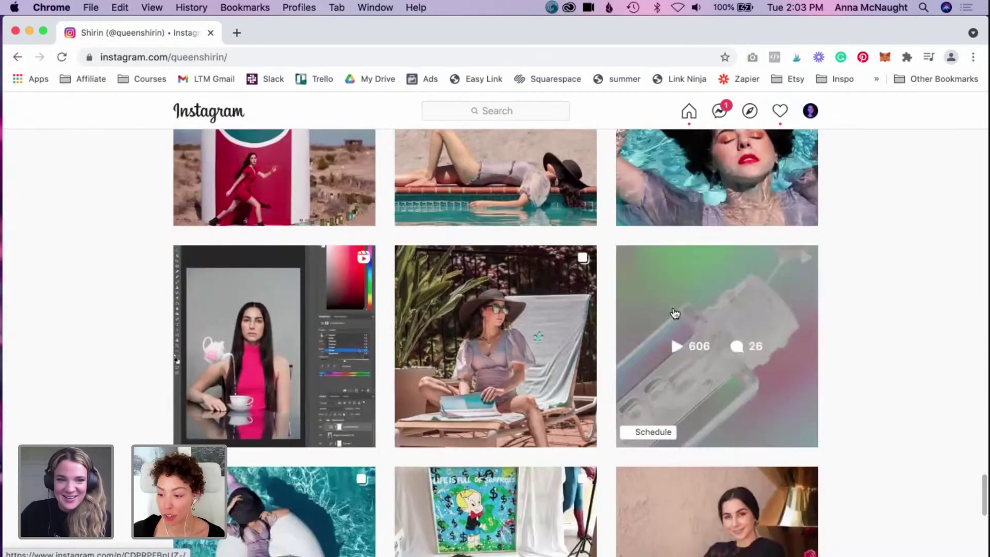
left_click(248, 287)
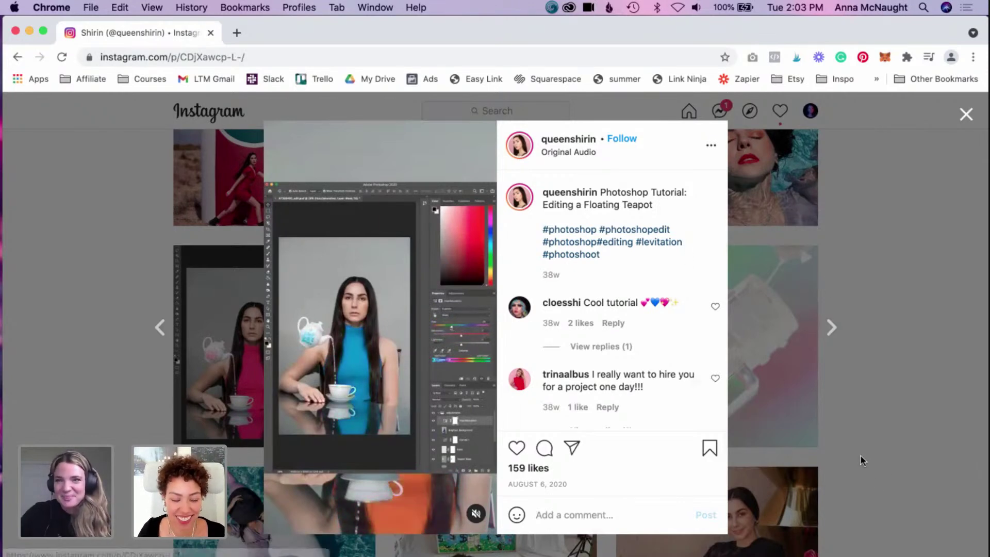
left_click(894, 478)
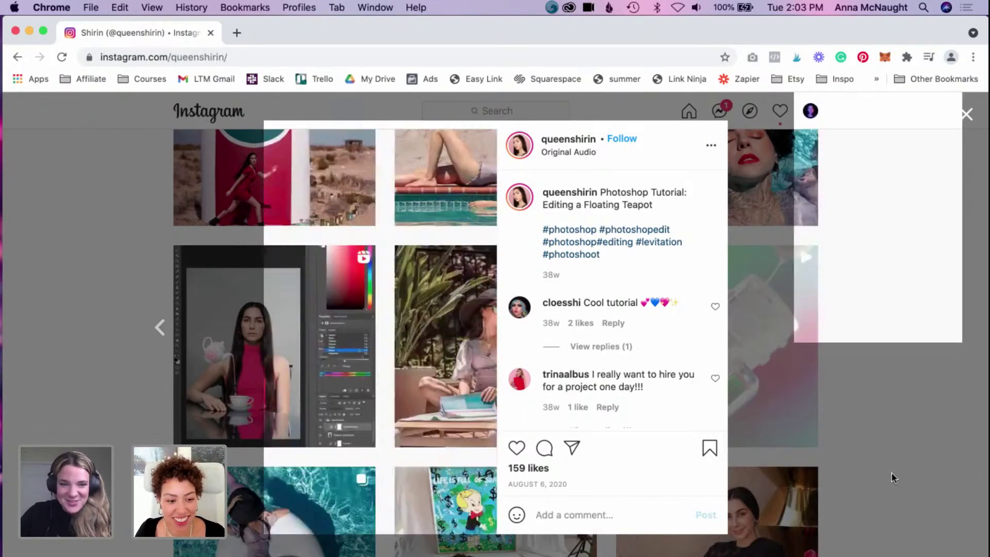
- Watch the Pixi Beauty LipLift Max lip gloss video and return to the profile grid
scroll(894, 478, "down", 2)
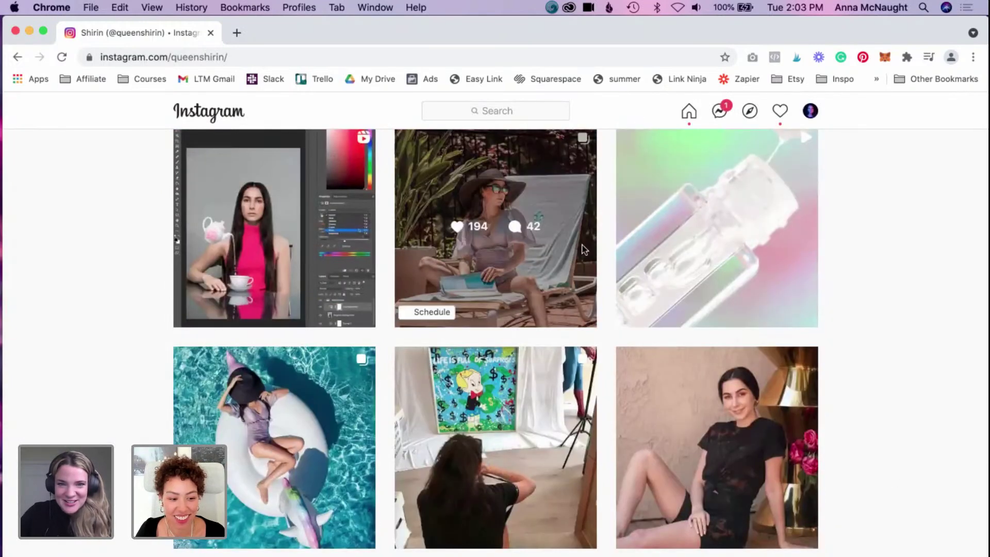
left_click(673, 180)
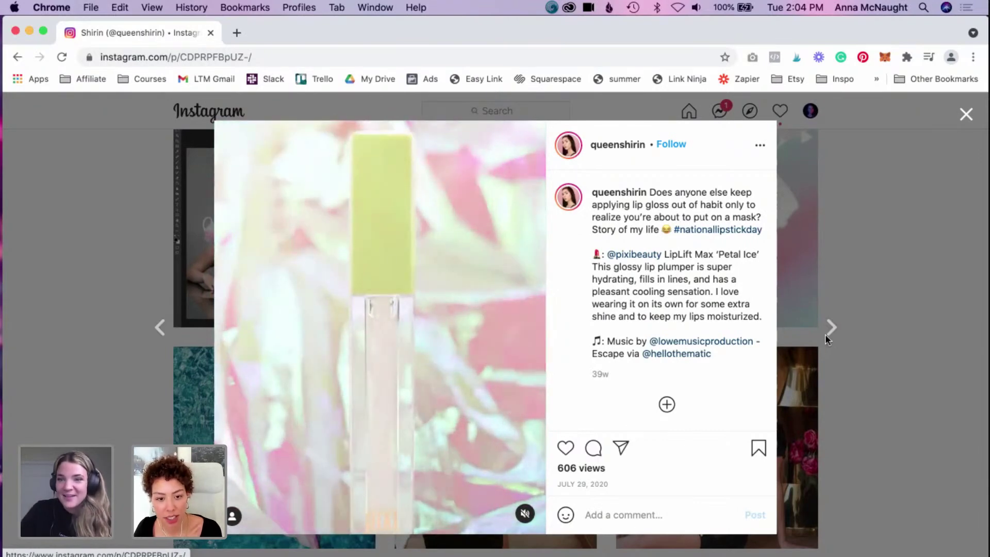
left_click(852, 431)
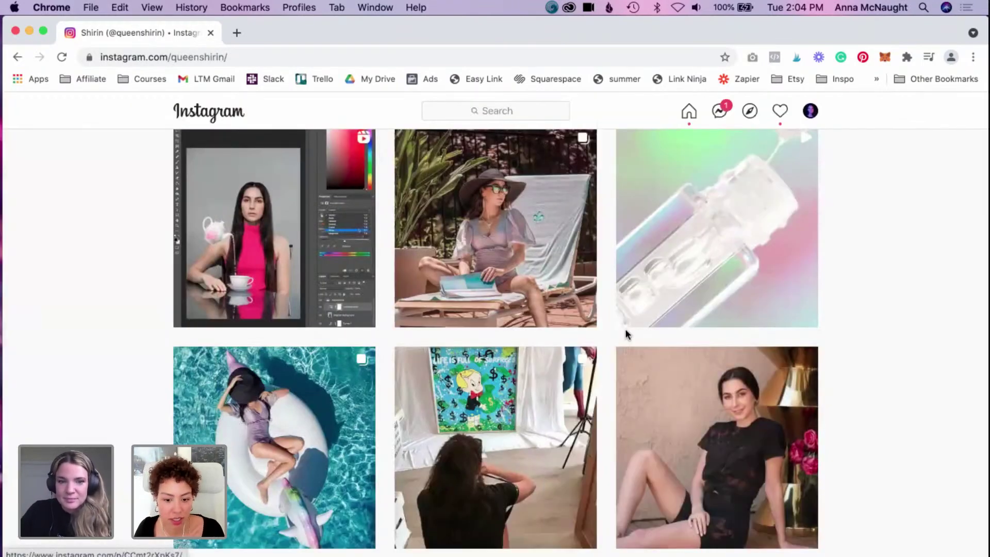
- Browse past the pool and teapot photos, view the post of the woman painting a pink moonlit sky, and close it
scroll(626, 335, "down", 5)
scroll(636, 367, "down", 4)
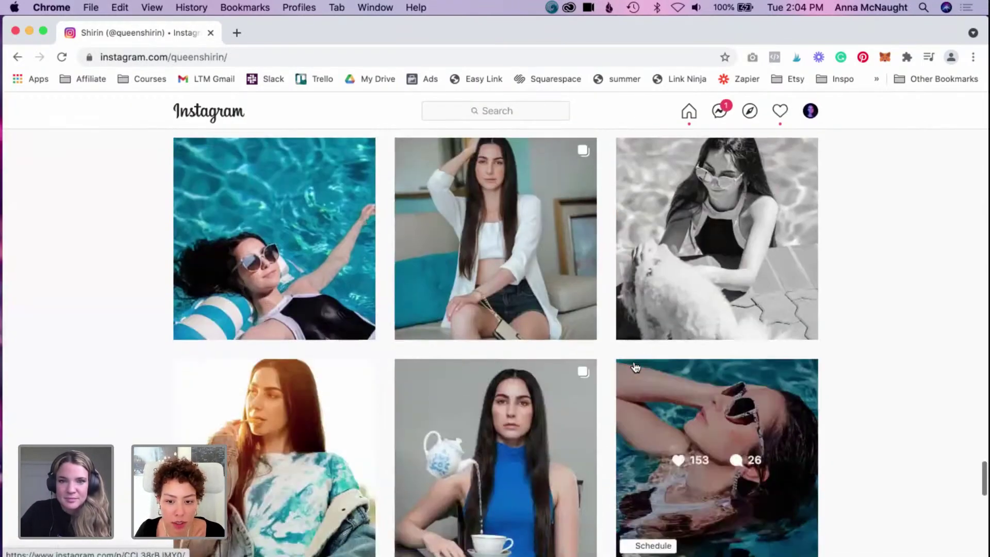
scroll(635, 367, "down", 4)
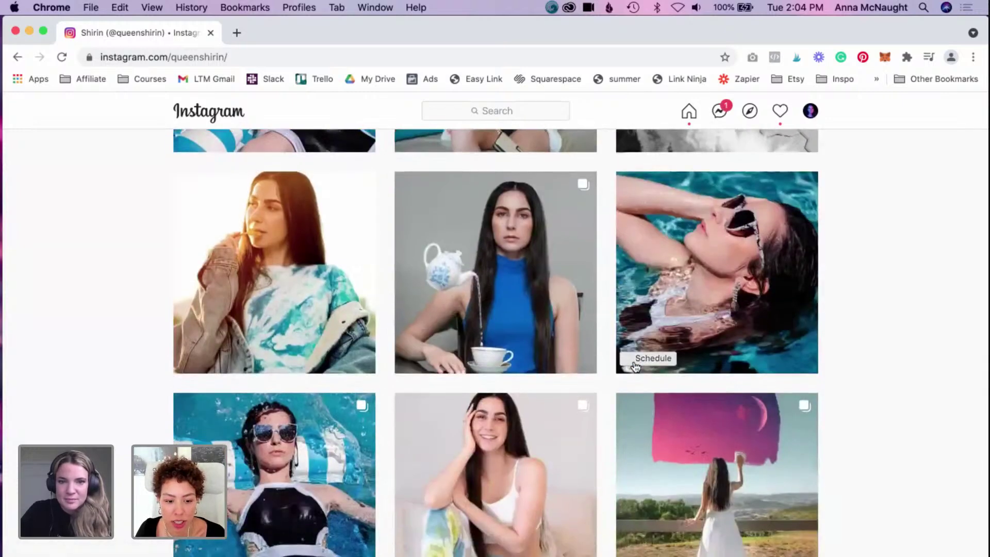
scroll(636, 367, "down", 4)
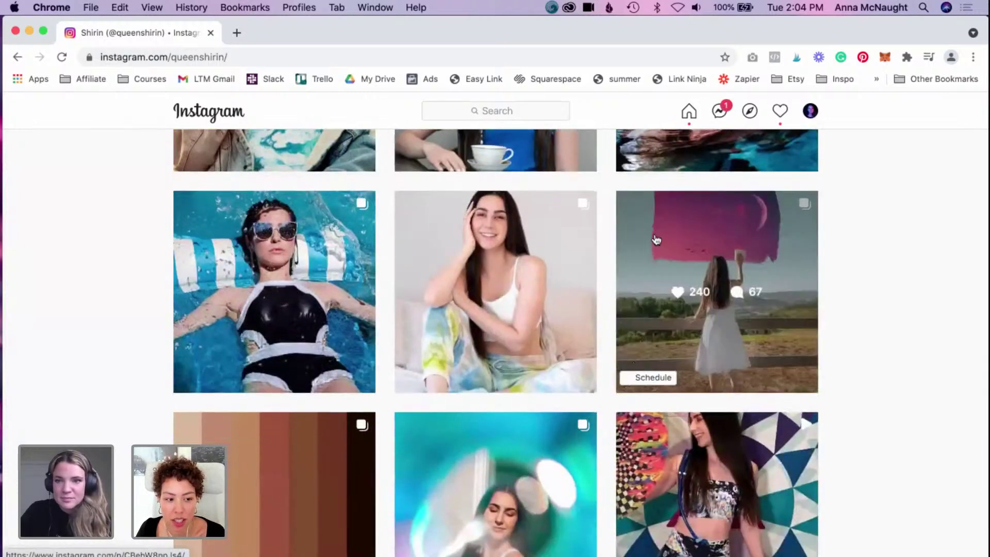
left_click(656, 233)
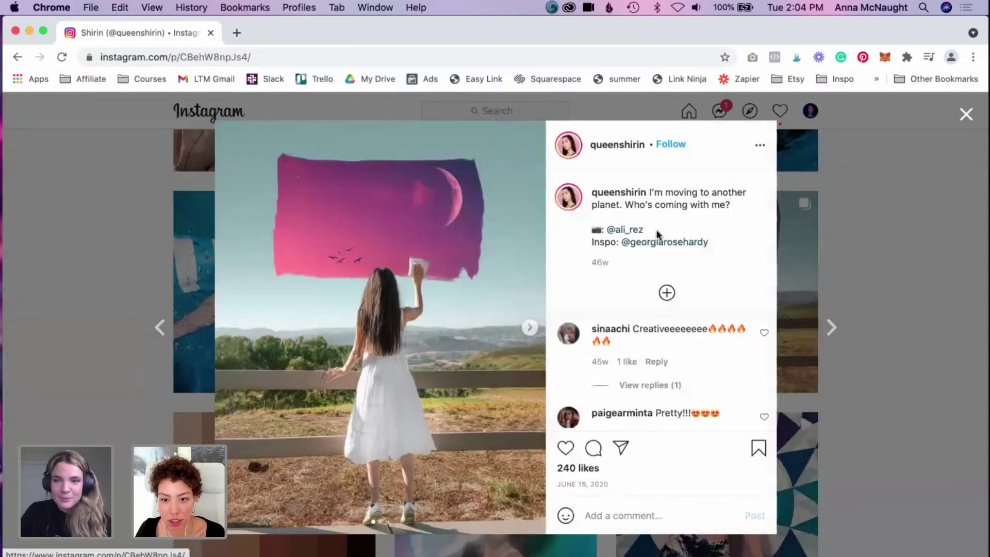
left_click(907, 435)
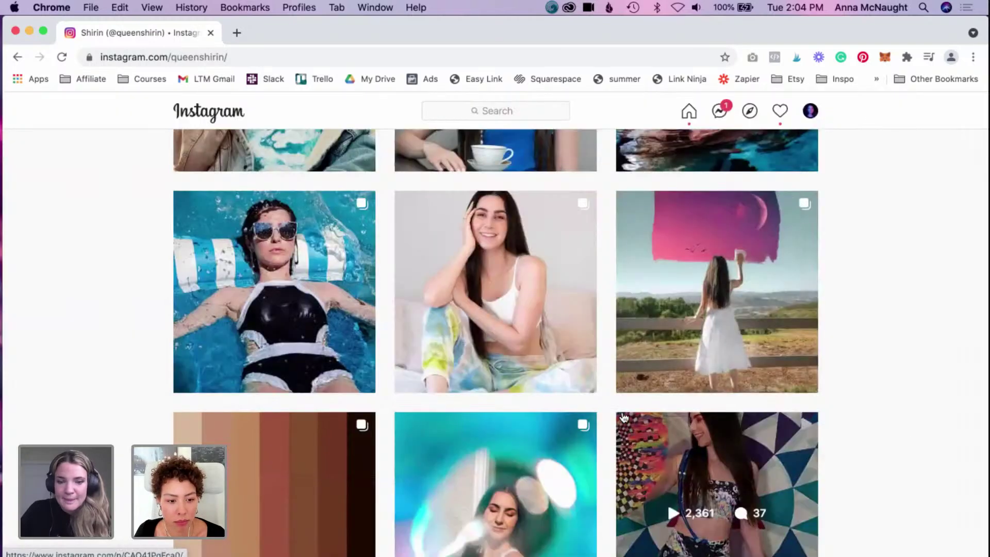
- Find the doorway video comparing Maybelline SuperStay Matte Ink lipstick shades, watch it, and return to the profile grid
scroll(624, 417, "down", 5)
scroll(624, 417, "down", 5)
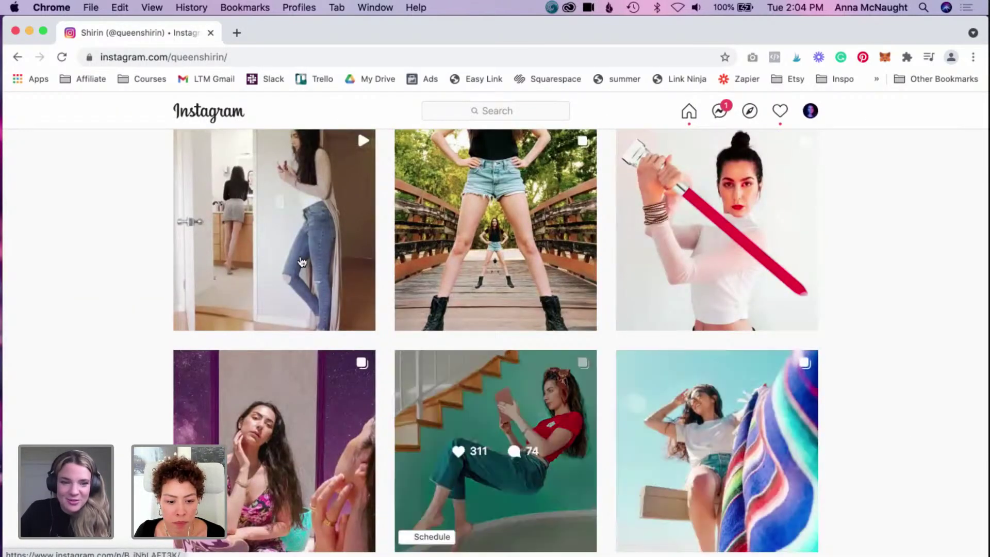
left_click(339, 207)
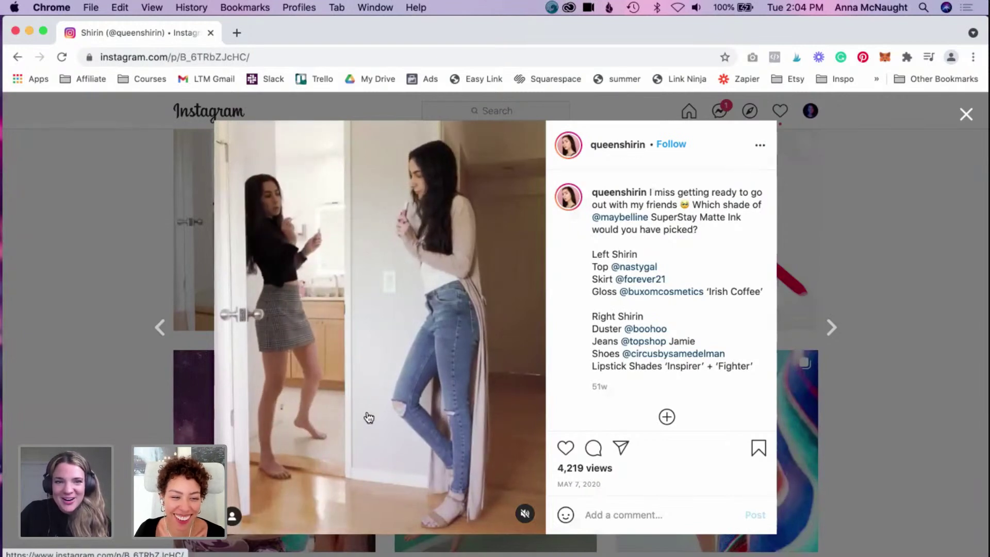
left_click(918, 462)
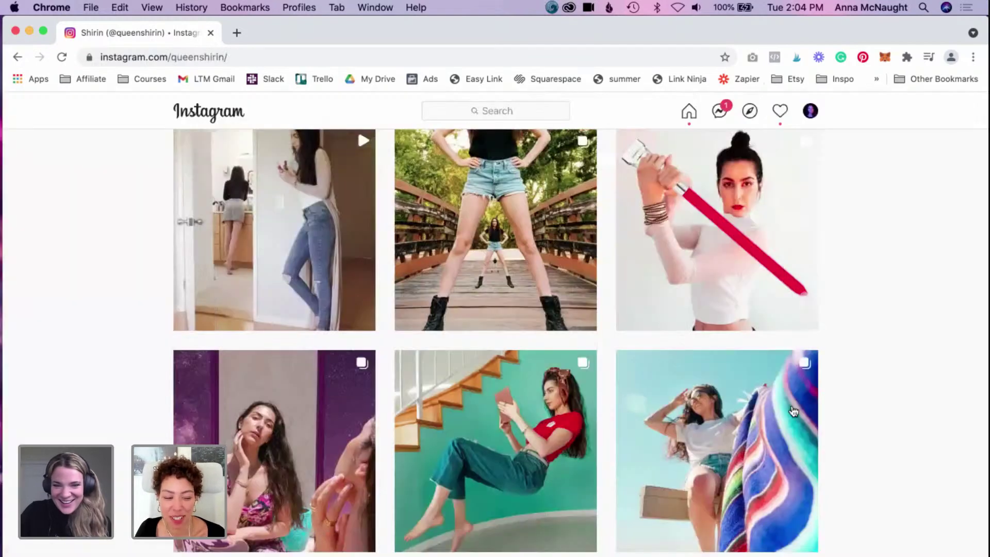
- View all three slides of the floating reader post by the staircase, including its Photoshop process video, and close the post
scroll(791, 411, "down", 4)
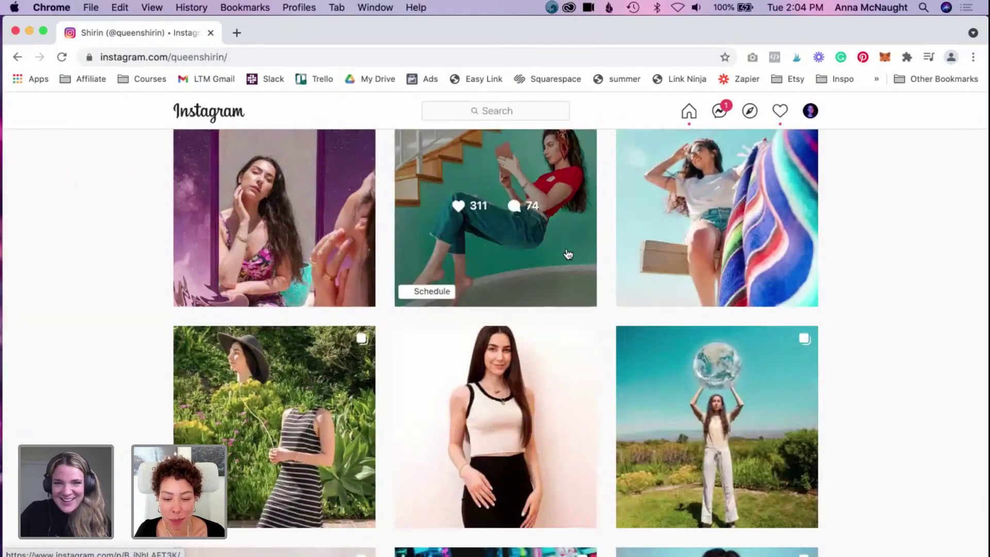
left_click(566, 247)
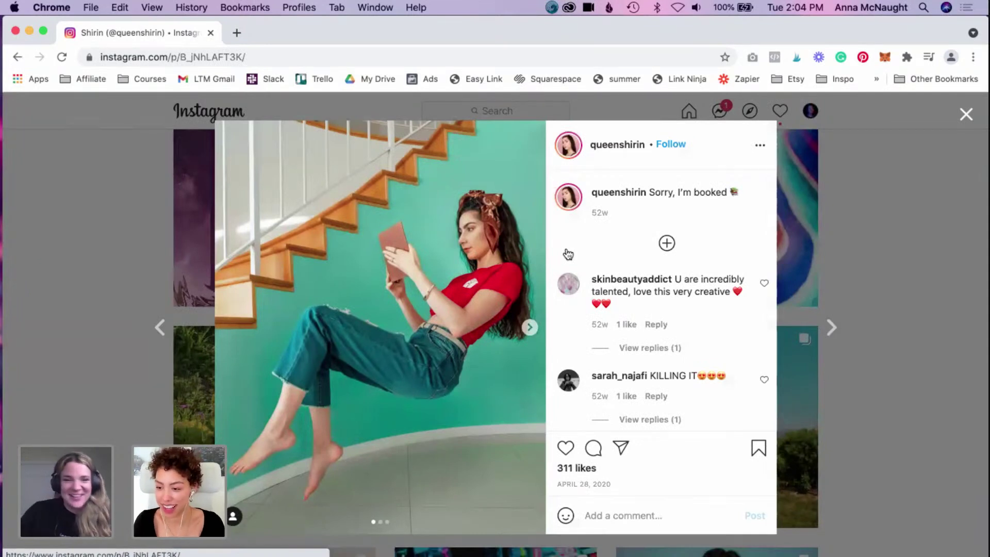
left_click(530, 330)
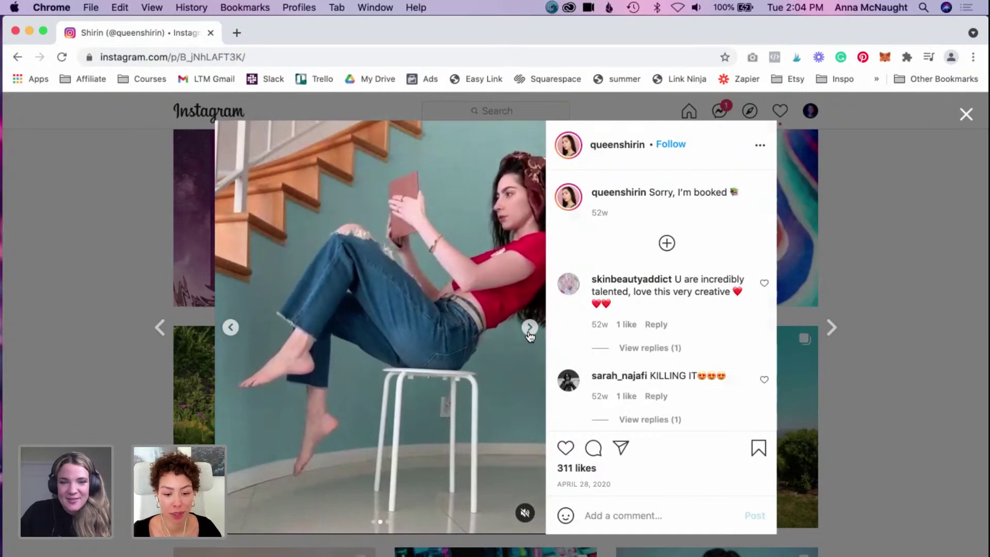
left_click(529, 331)
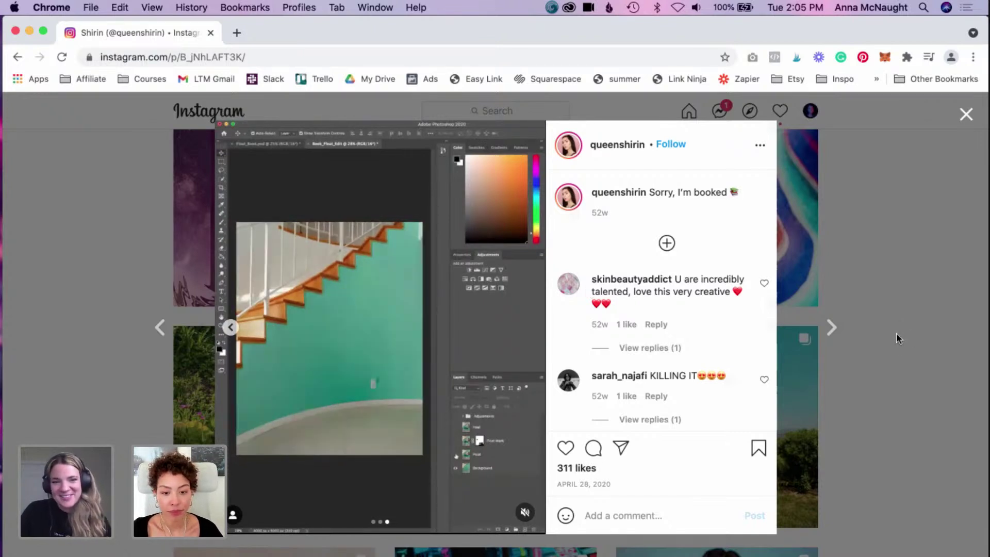
left_click(885, 401)
- Find the post of water poured into a wine glass against a blue backdrop, view it, and close it
scroll(624, 381, "down", 6)
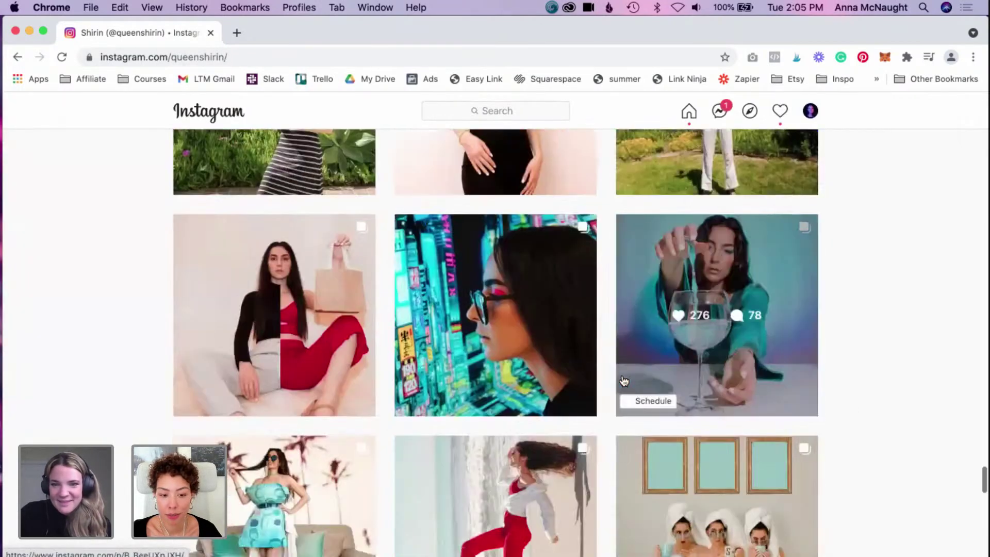
left_click(727, 268)
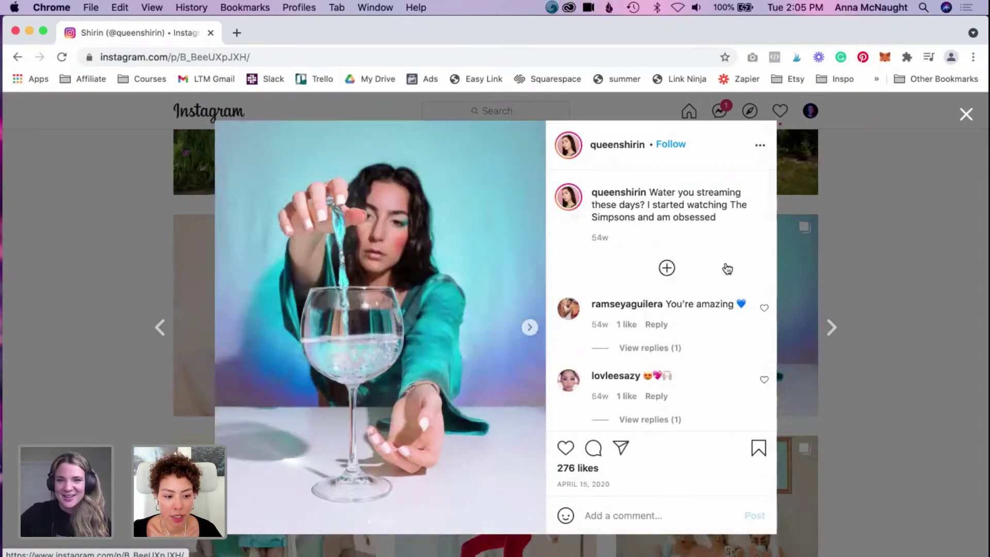
left_click(901, 420)
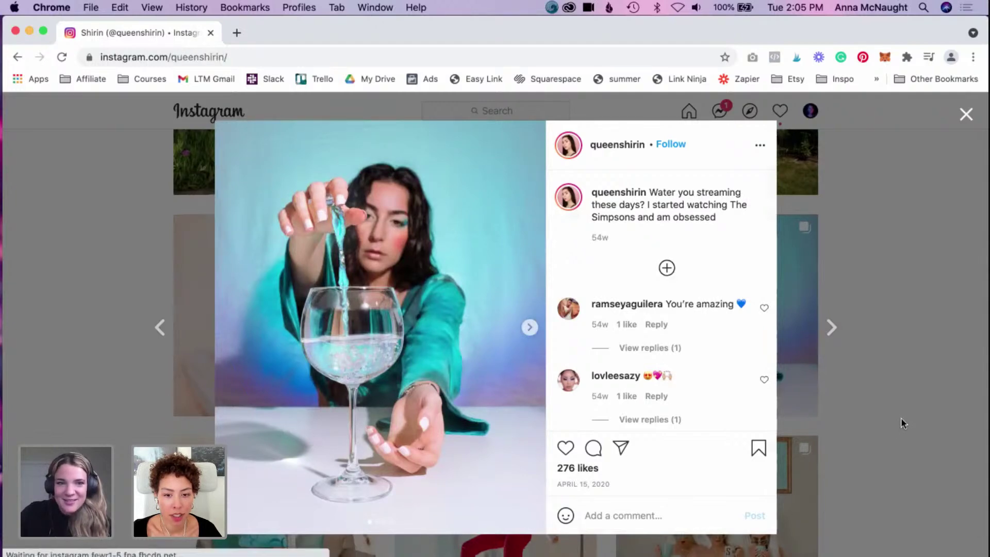
- Examine the older posts in the profile grid, from the towel-wrapped trio through the street portraits to the makeup palette and skincare shots
scroll(715, 438, "down", 5)
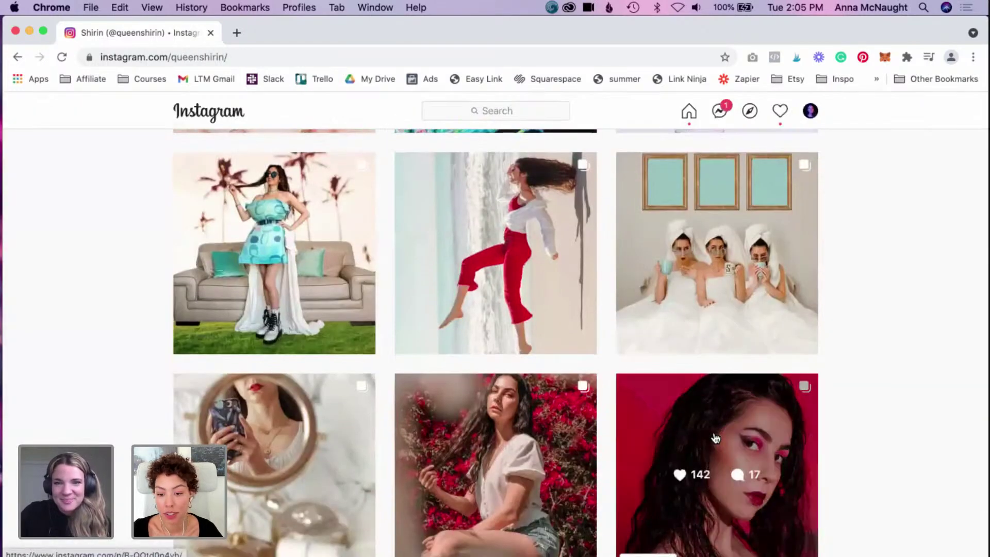
scroll(716, 439, "up", 3)
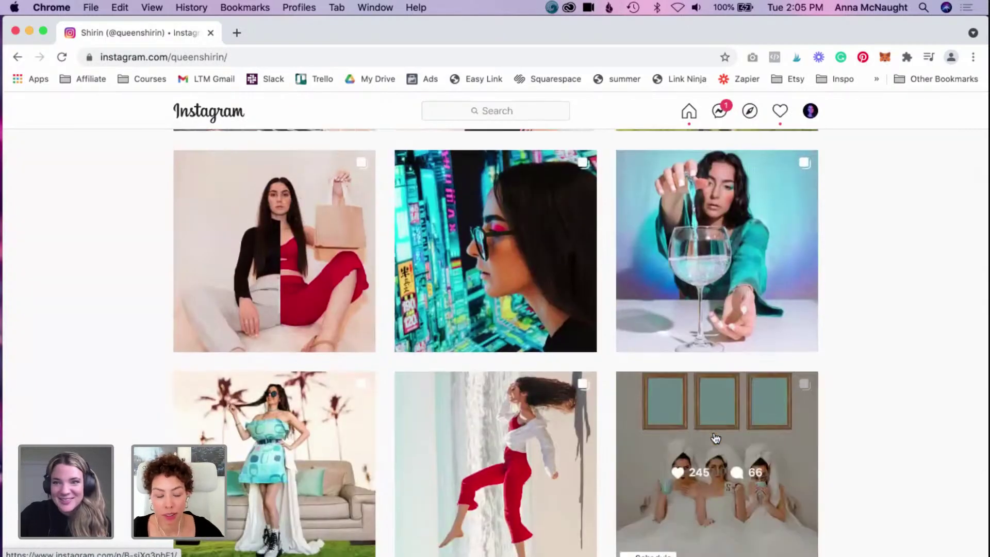
scroll(715, 438, "down", 8)
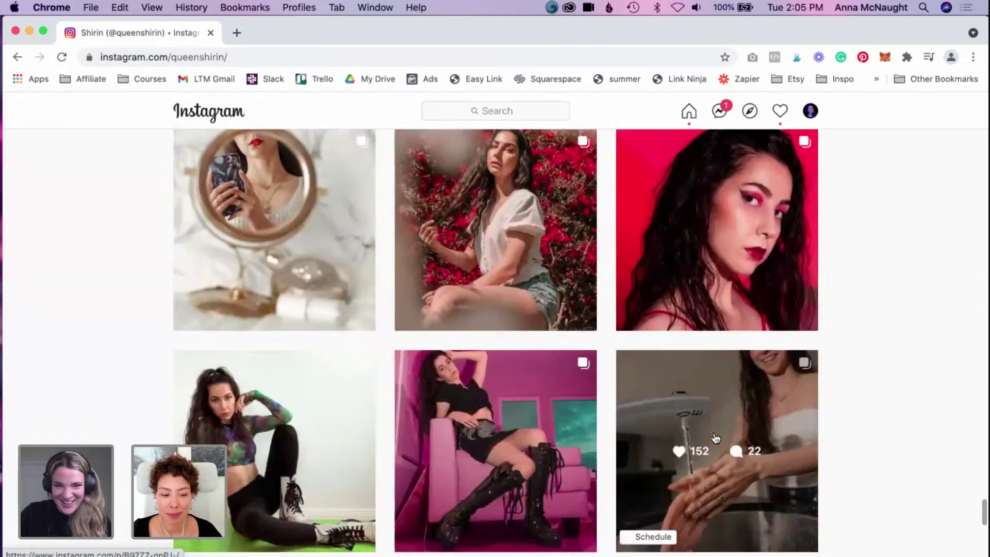
scroll(716, 438, "down", 5)
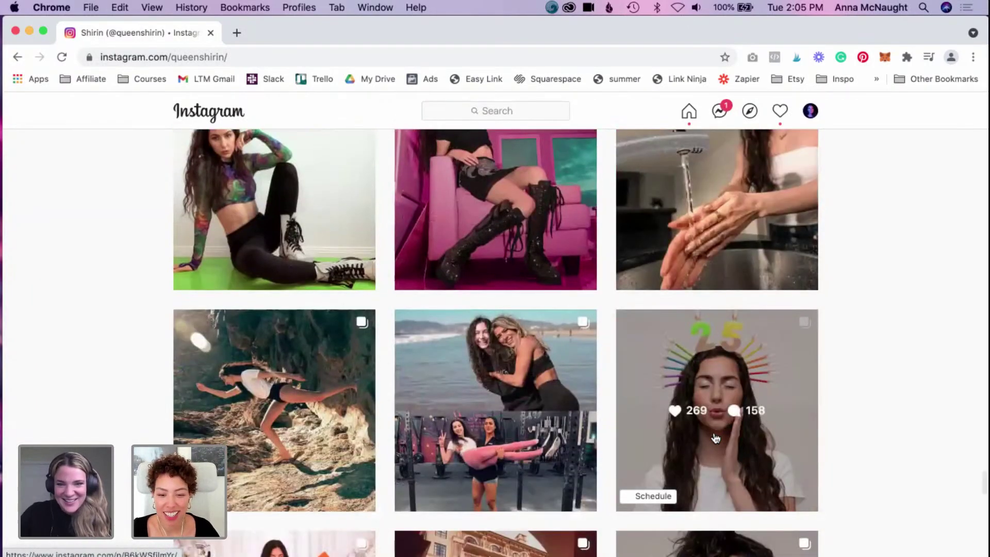
scroll(715, 439, "down", 4)
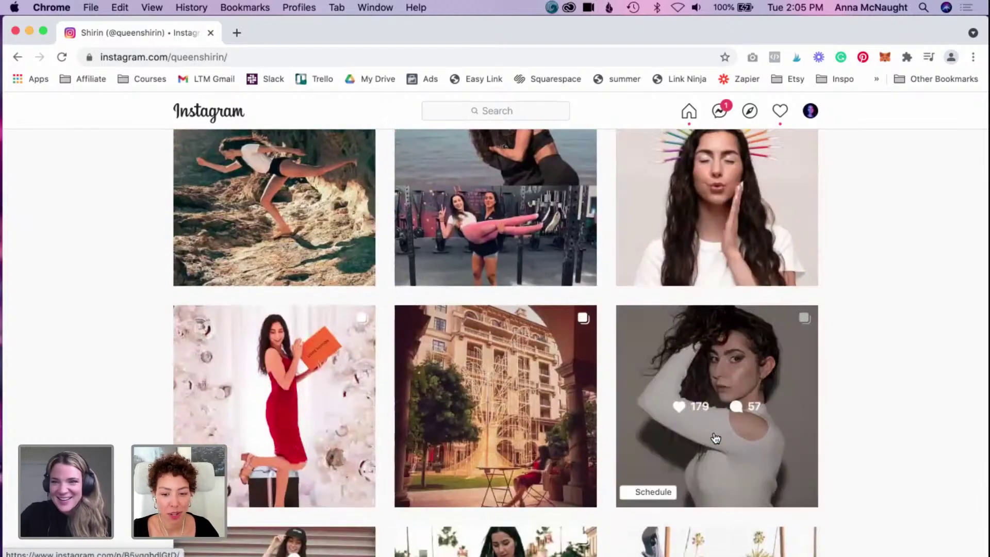
scroll(716, 438, "down", 3)
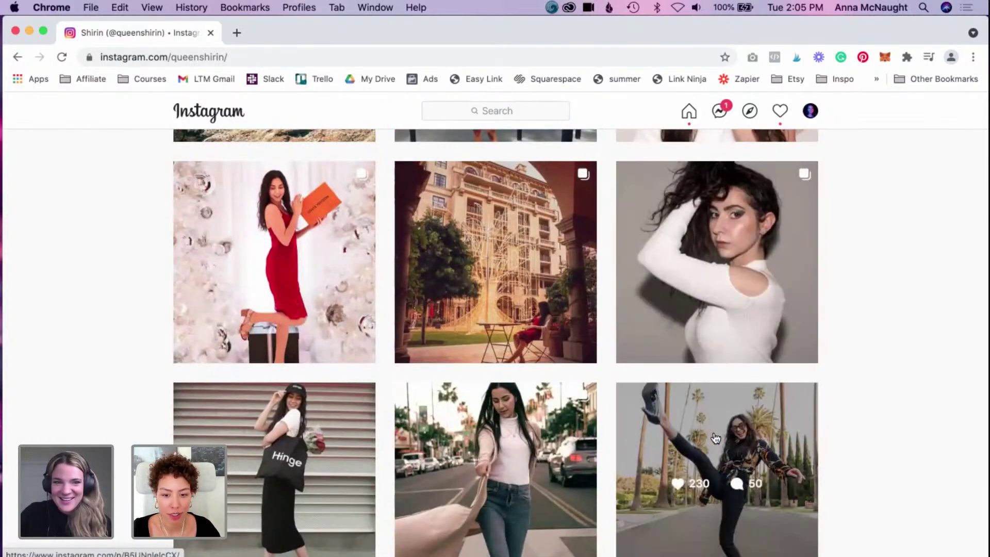
scroll(715, 439, "down", 5)
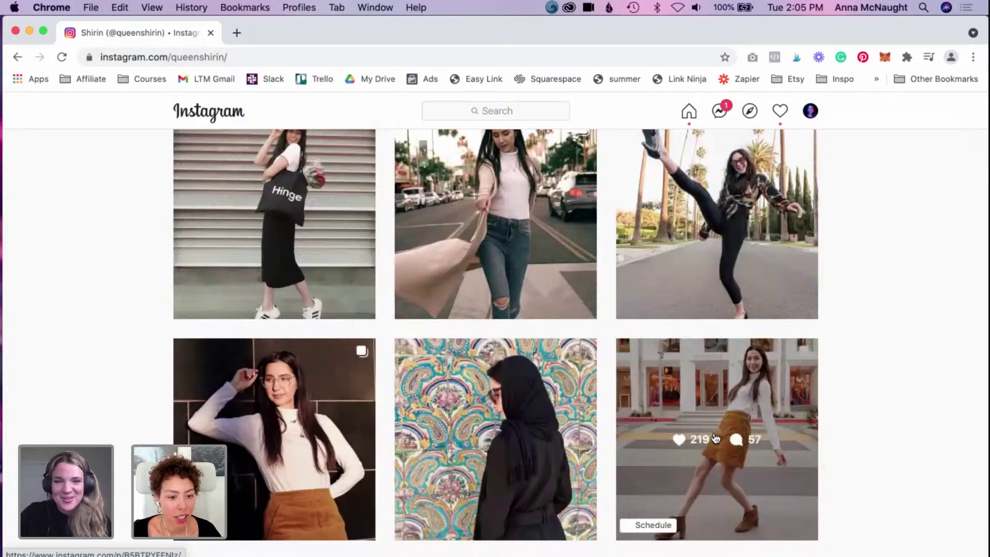
scroll(715, 438, "down", 3)
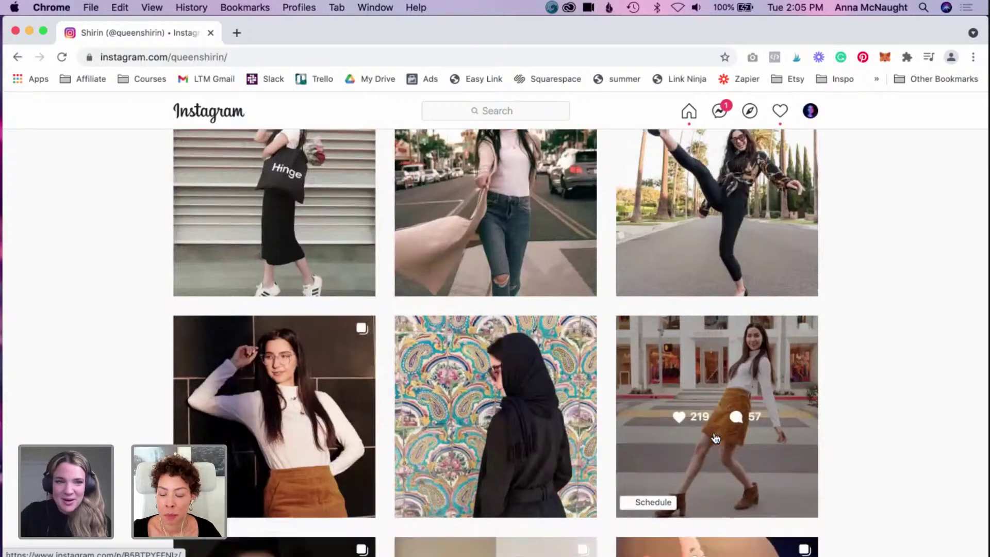
scroll(716, 439, "down", 5)
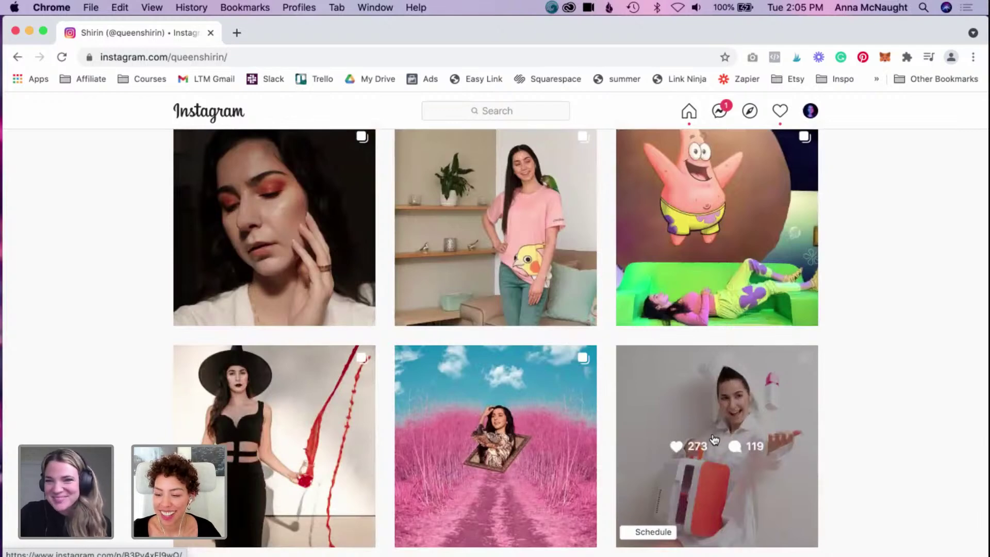
scroll(715, 439, "down", 7)
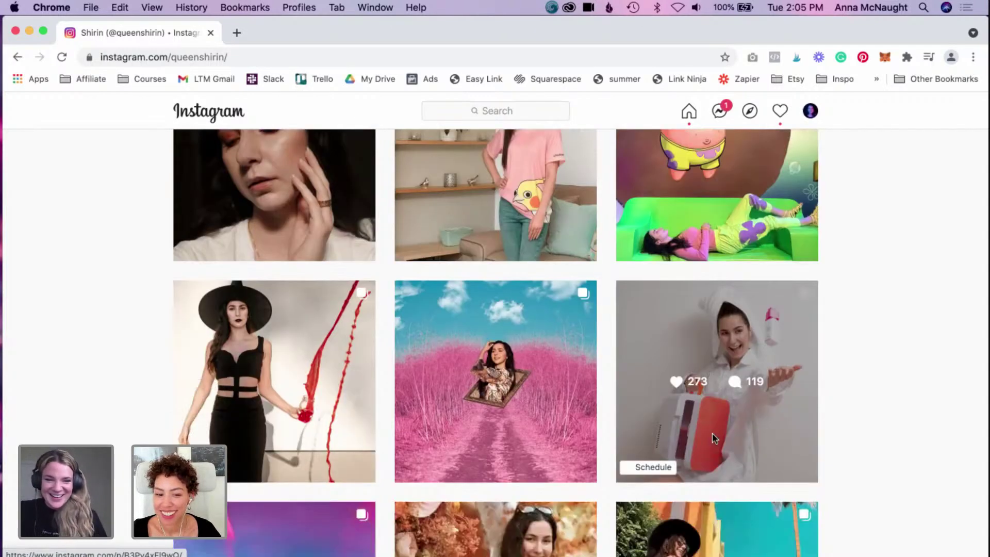
scroll(715, 440, "down", 5)
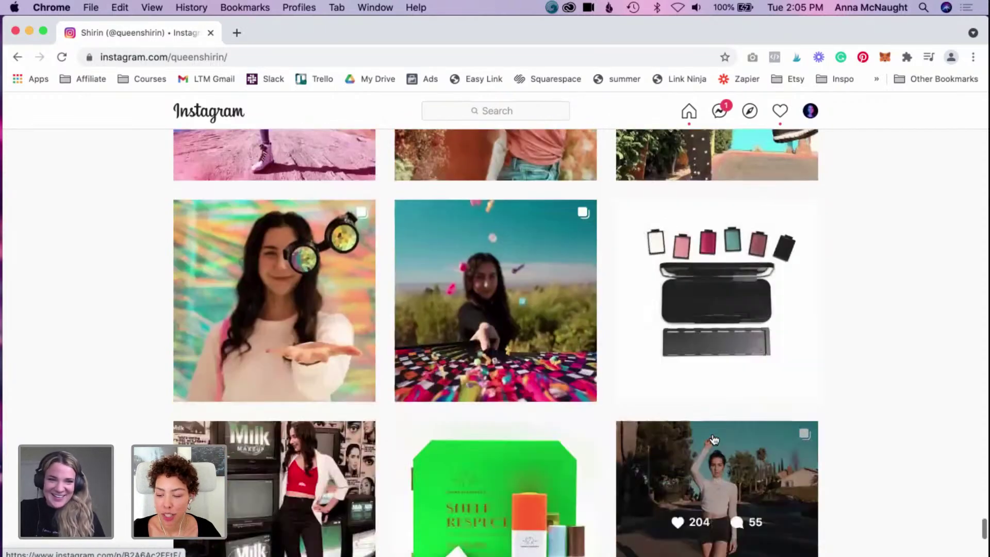
scroll(715, 439, "down", 2)
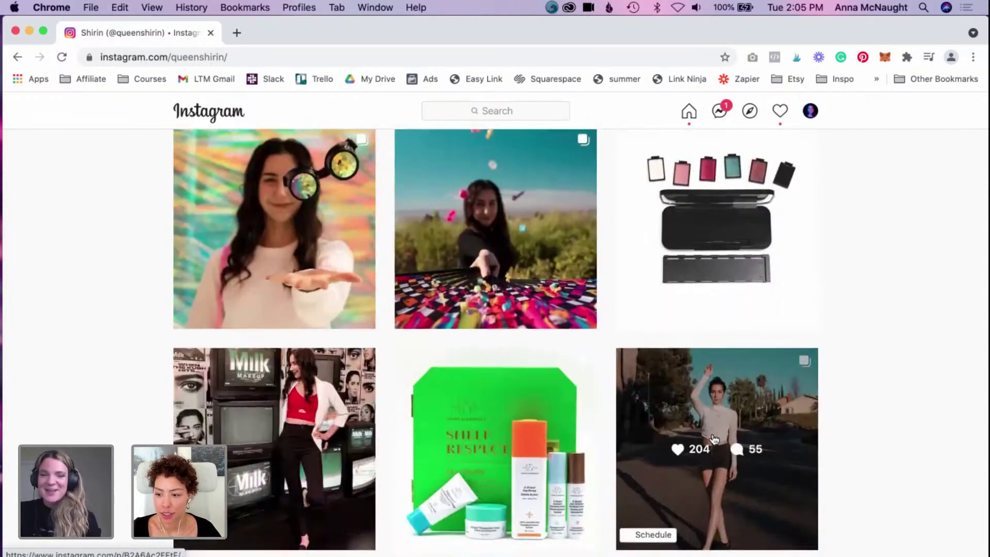
- Watch the Youth To The People Superclay mask reel among the newest posts and read through its caption and hashtags
scroll(714, 439, "down", 15)
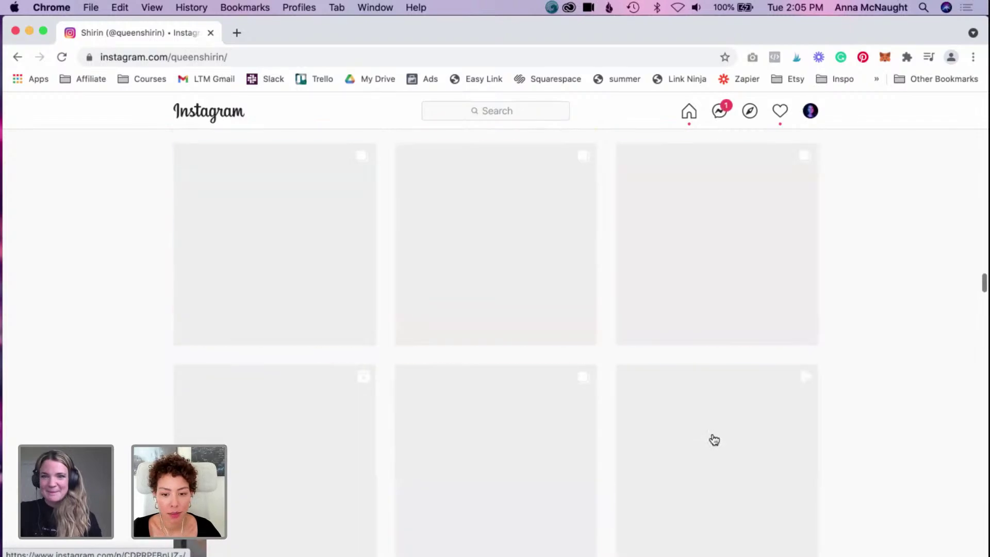
scroll(714, 440, "up", 20)
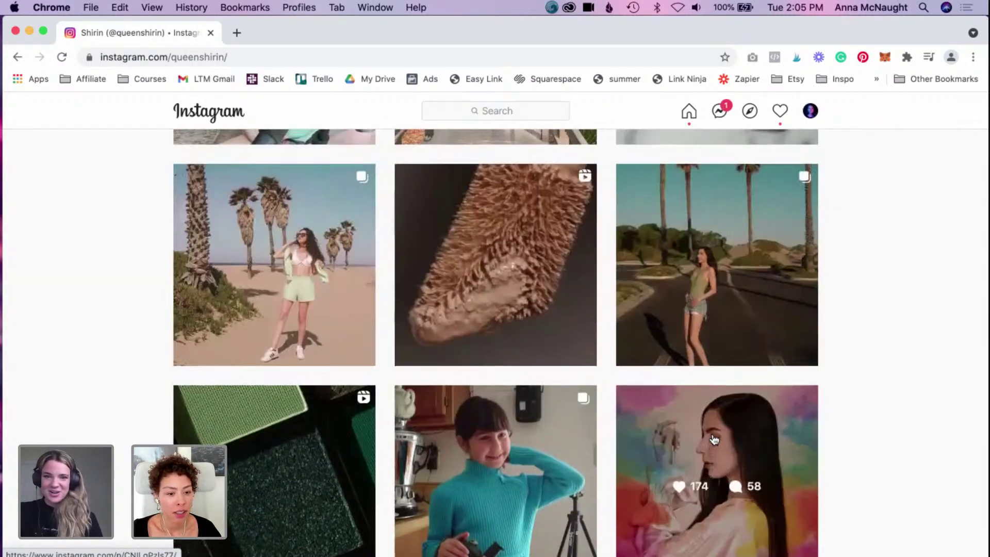
scroll(714, 439, "up", 1)
scroll(714, 439, "up", 4)
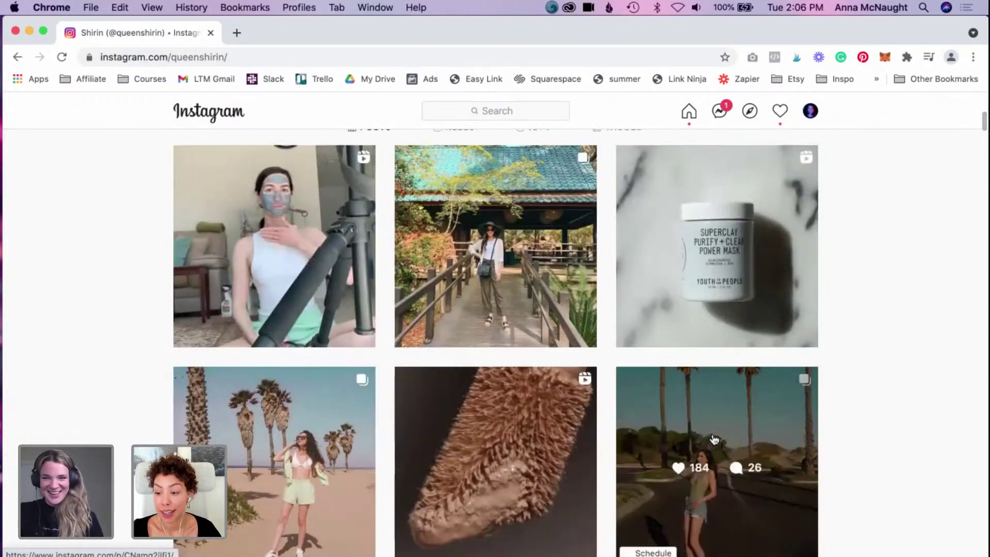
left_click(714, 265)
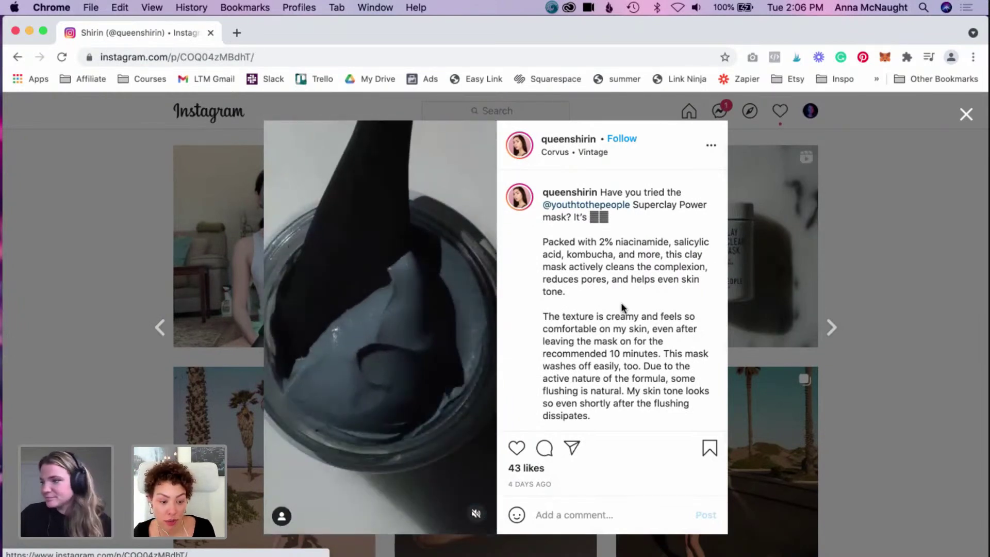
scroll(621, 302, "down", 3)
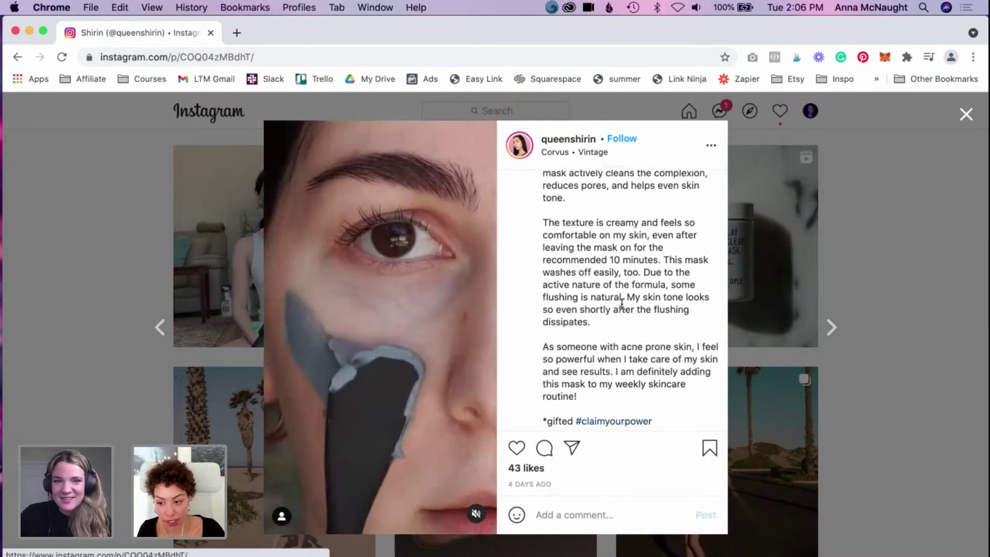
scroll(622, 304, "down", 5)
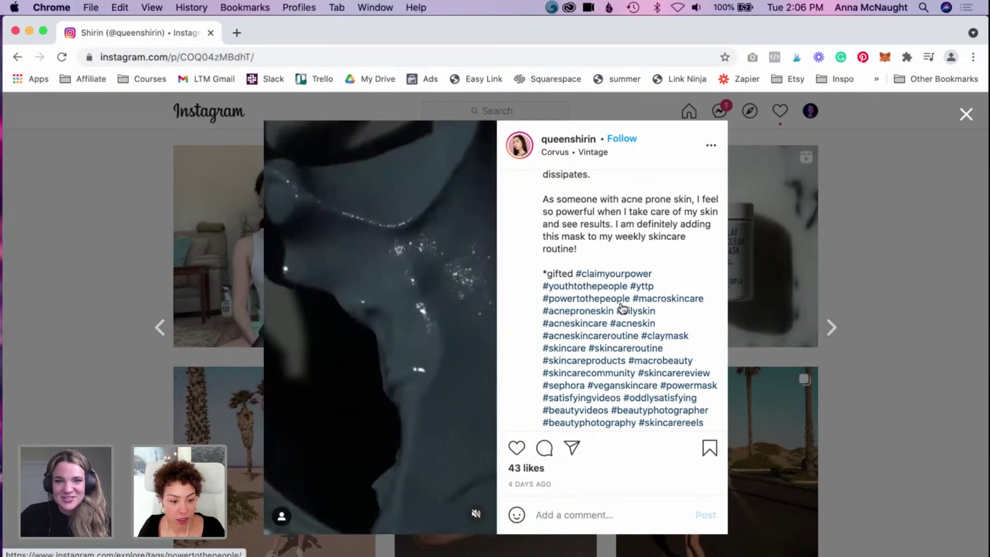
scroll(622, 307, "up", 3)
scroll(623, 307, "up", 3)
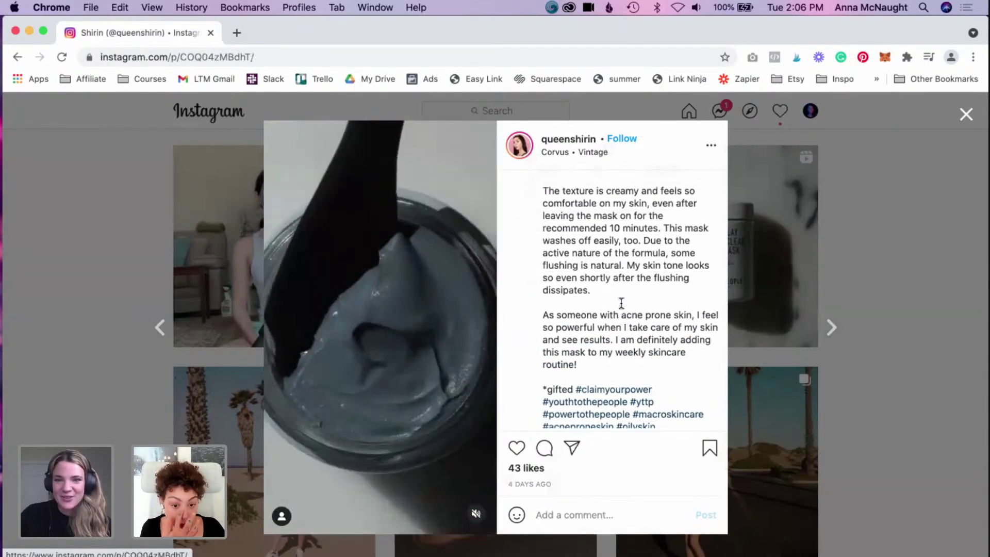
scroll(622, 305, "up", 1)
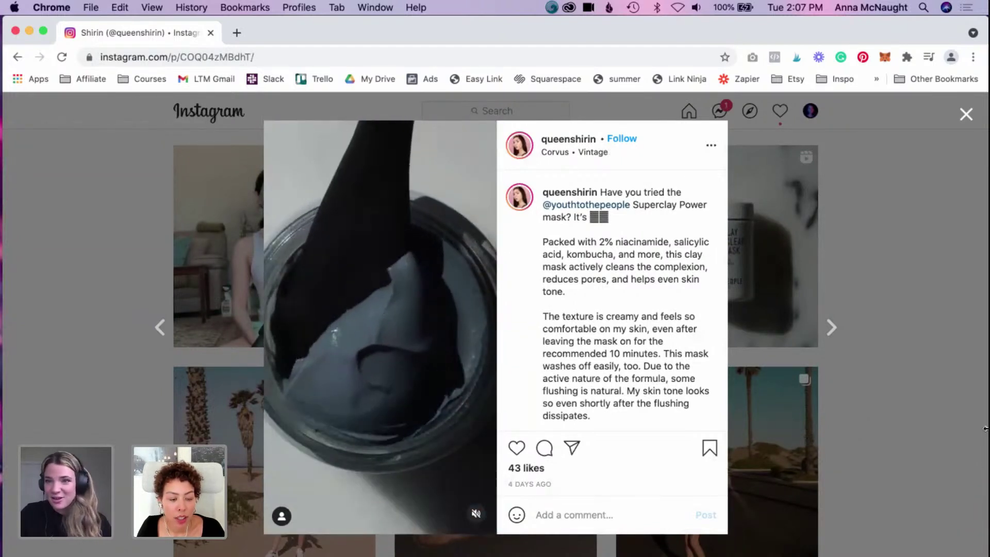
- Close the Superclay mask reel, then watch the newest behind-the-scenes reel about filming the mask video and close it
left_click(943, 433)
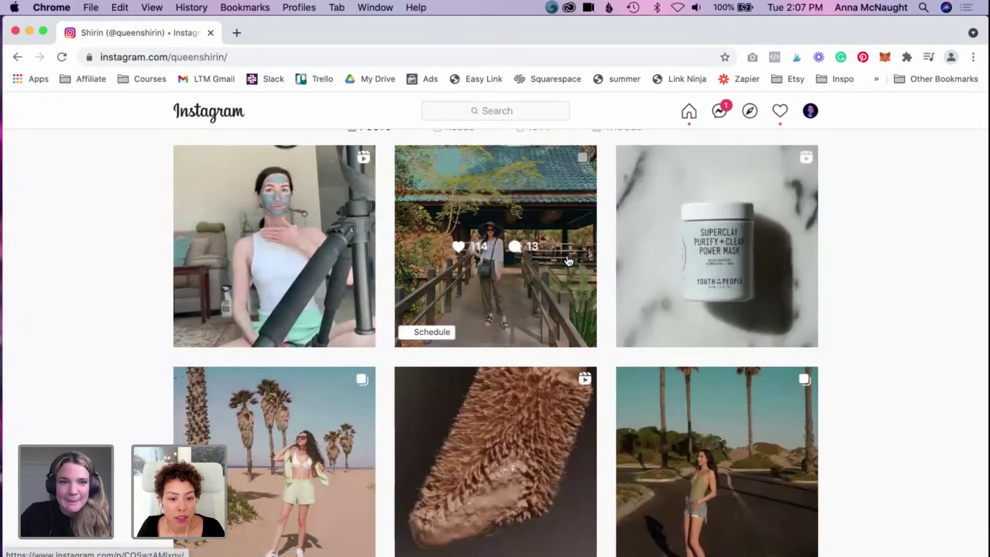
left_click(348, 261)
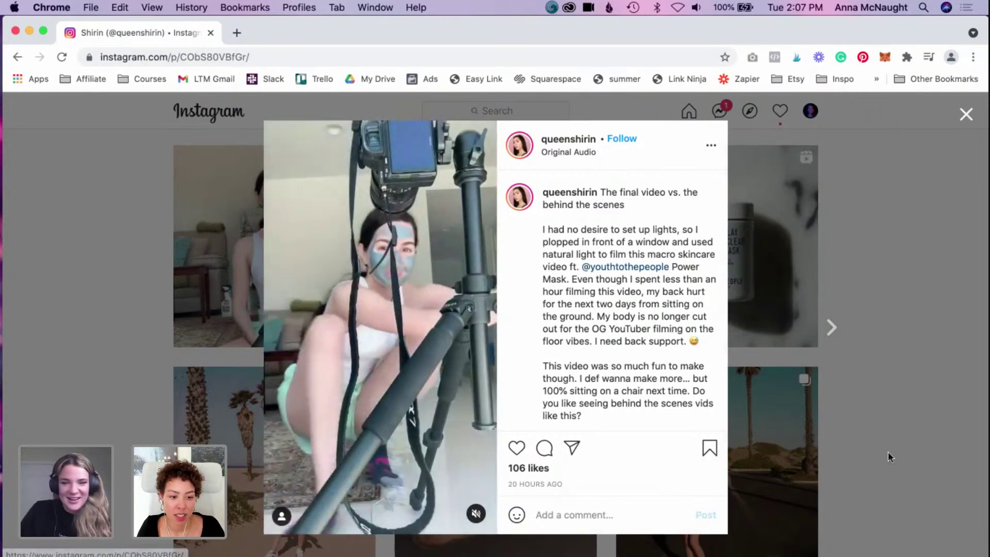
left_click(874, 440)
- Find the macro makeup reel with the foundation-covered brush, watch it while pausing and resuming playback, and close it
scroll(481, 386, "down", 3)
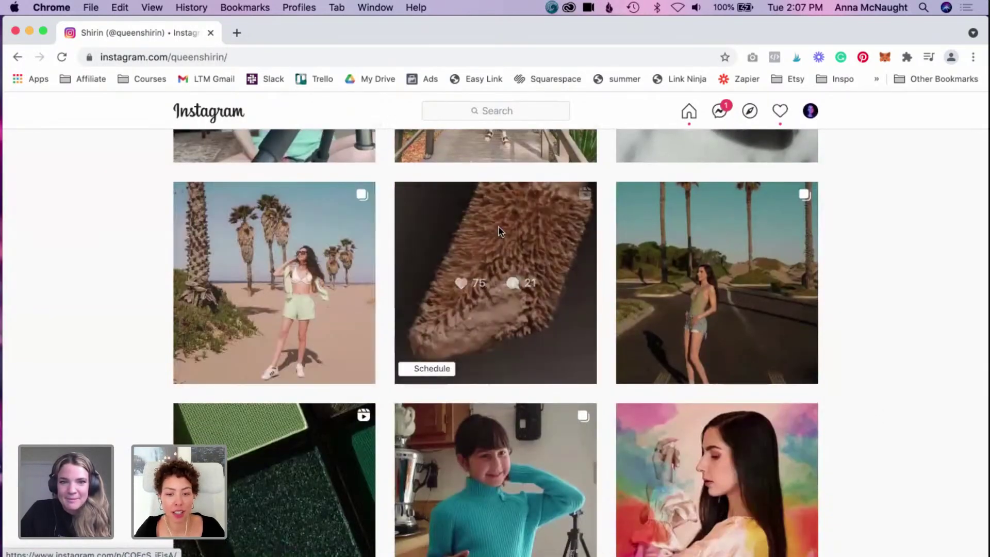
left_click(498, 228)
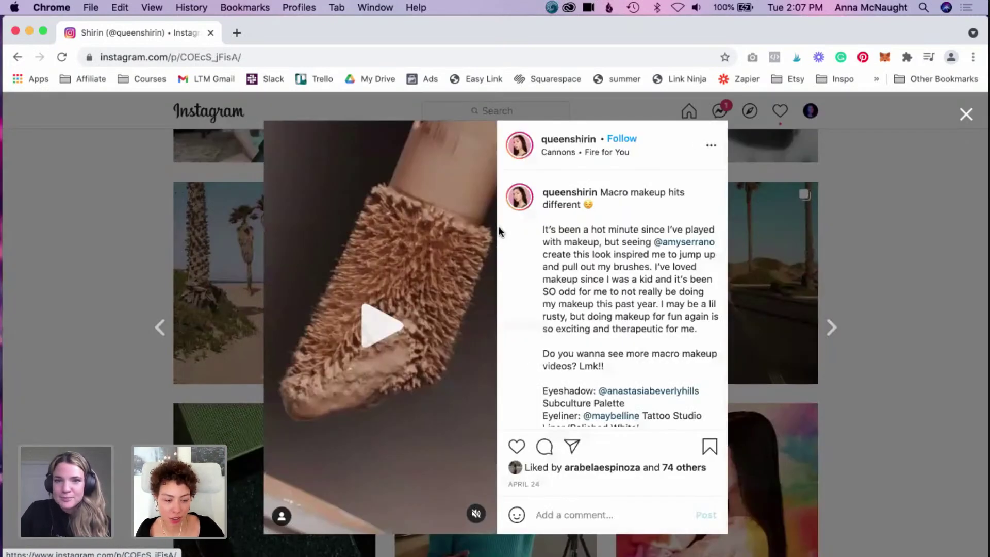
left_click(377, 336)
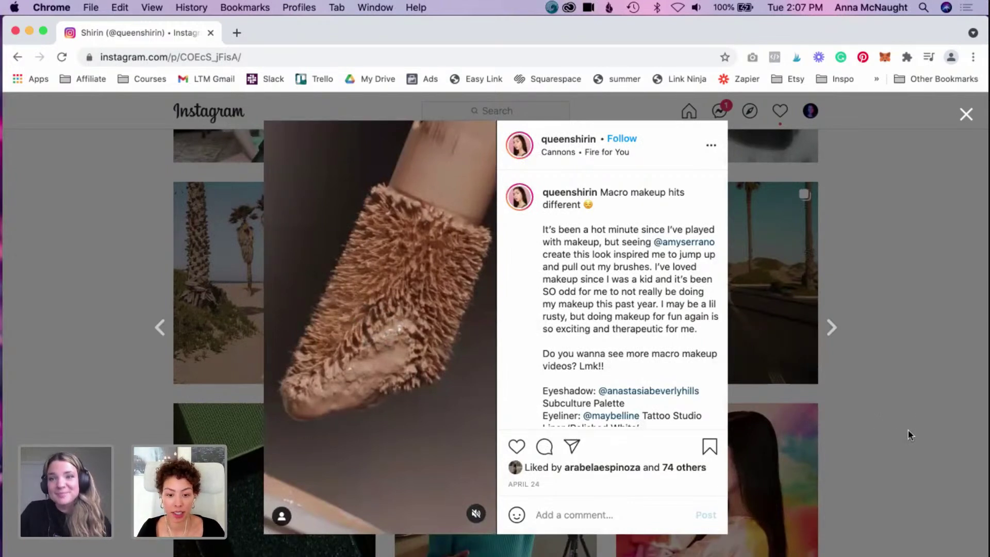
left_click(368, 304)
left_click(377, 328)
left_click(894, 428)
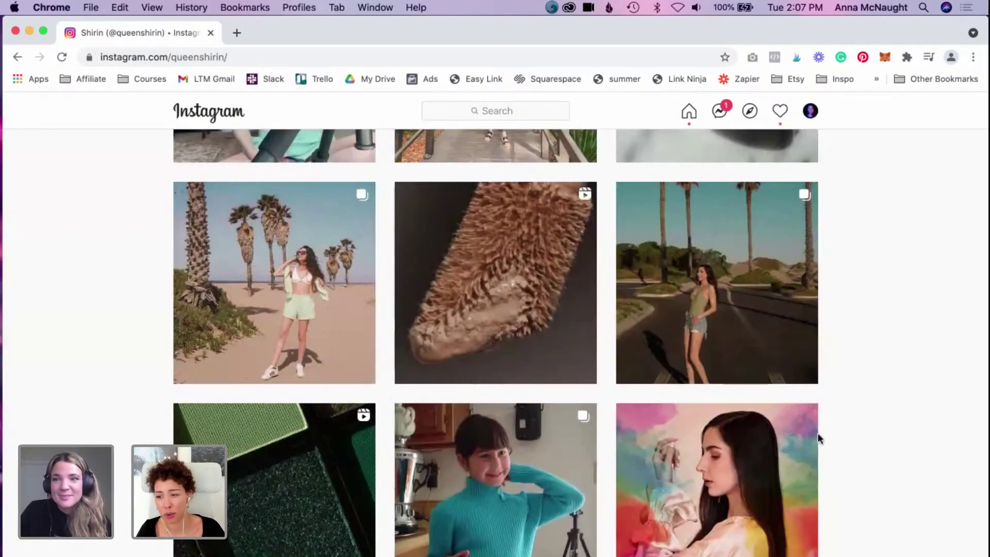
- Find the green eyeshadow palette reel on shooting macro makeup photos, watch it, and close it
scroll(590, 459, "down", 3)
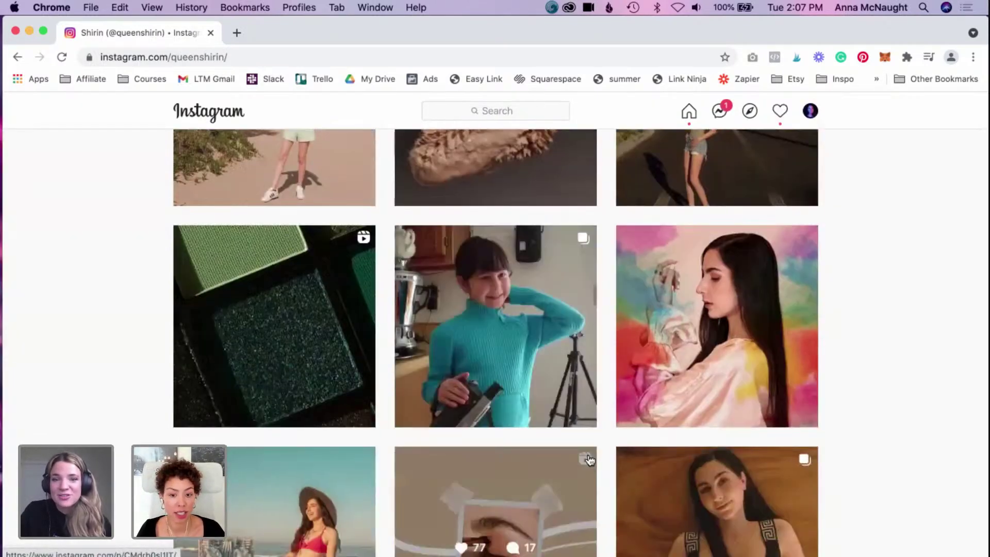
scroll(268, 258, "down", 3)
scroll(242, 269, "up", 3)
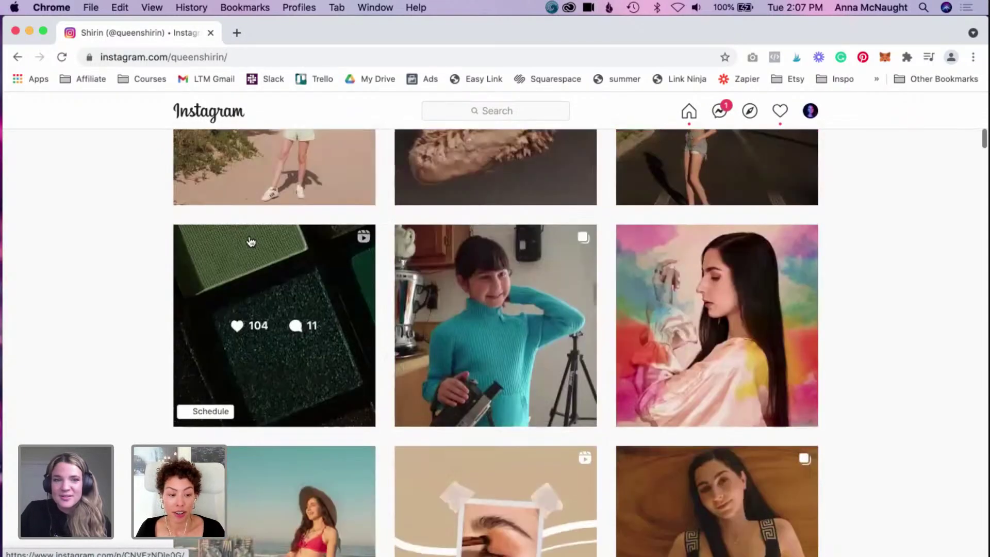
left_click(241, 273)
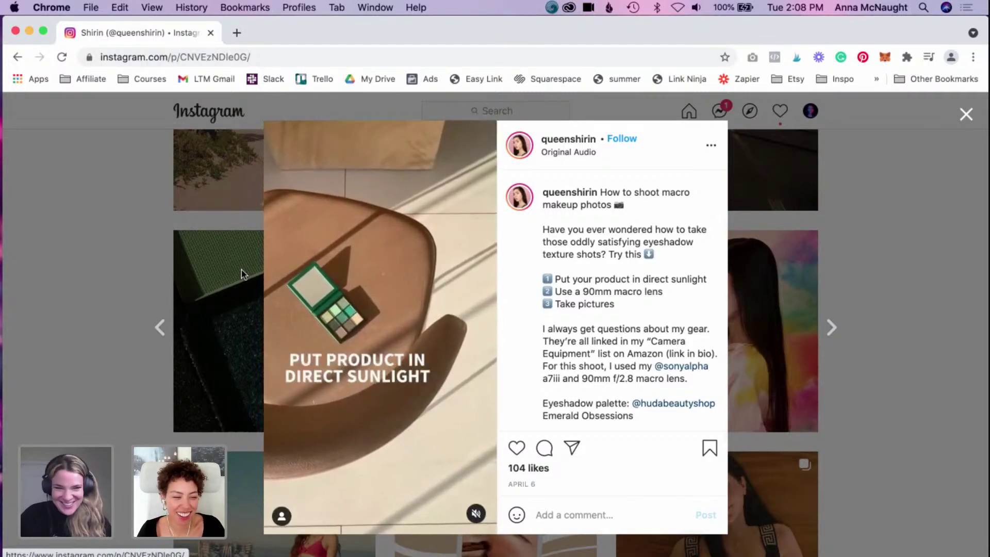
left_click(890, 413)
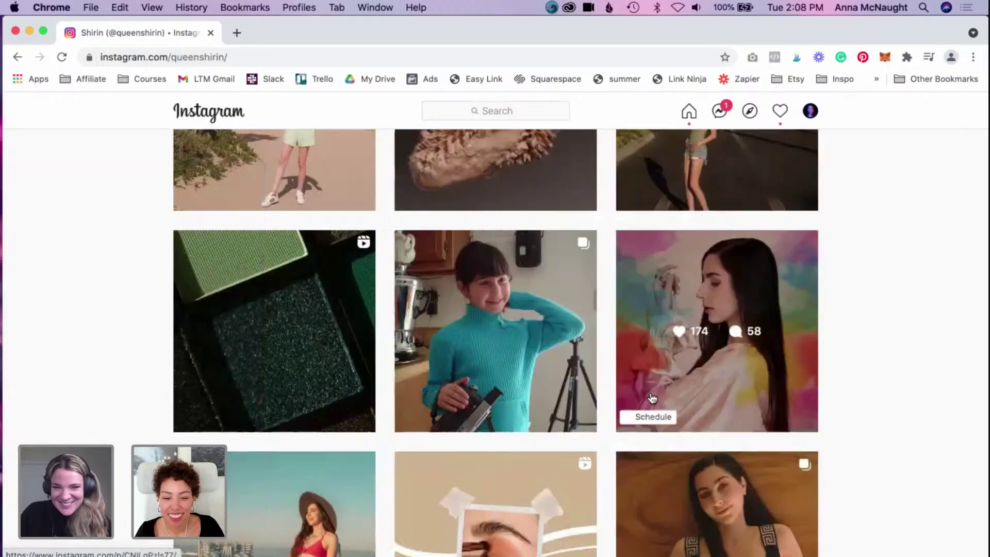
- Find the childhood photo post of the girl in the turquoise sweater and read through its caption about Ziba Studios
scroll(652, 398, "down", 6)
scroll(652, 400, "up", 1)
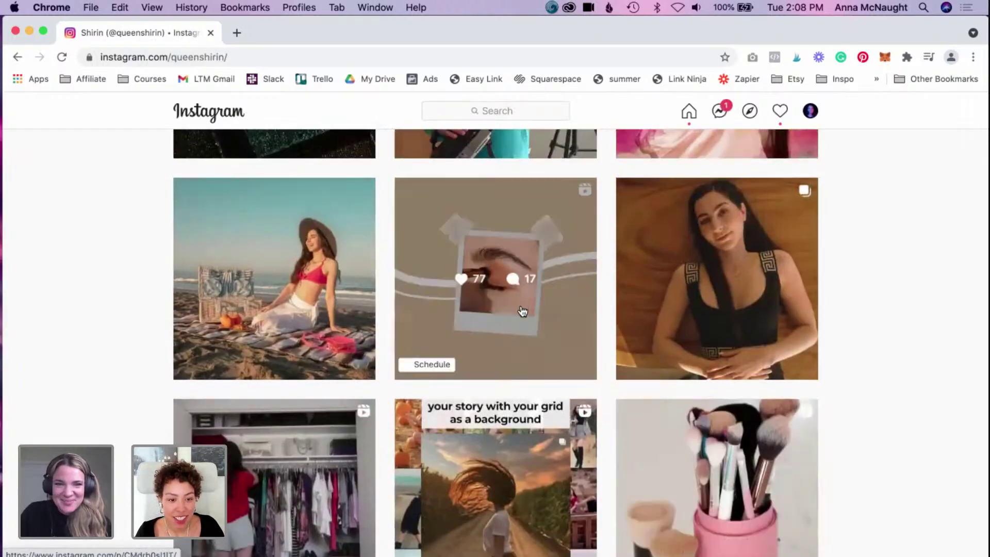
scroll(522, 310, "up", 4)
left_click(514, 225)
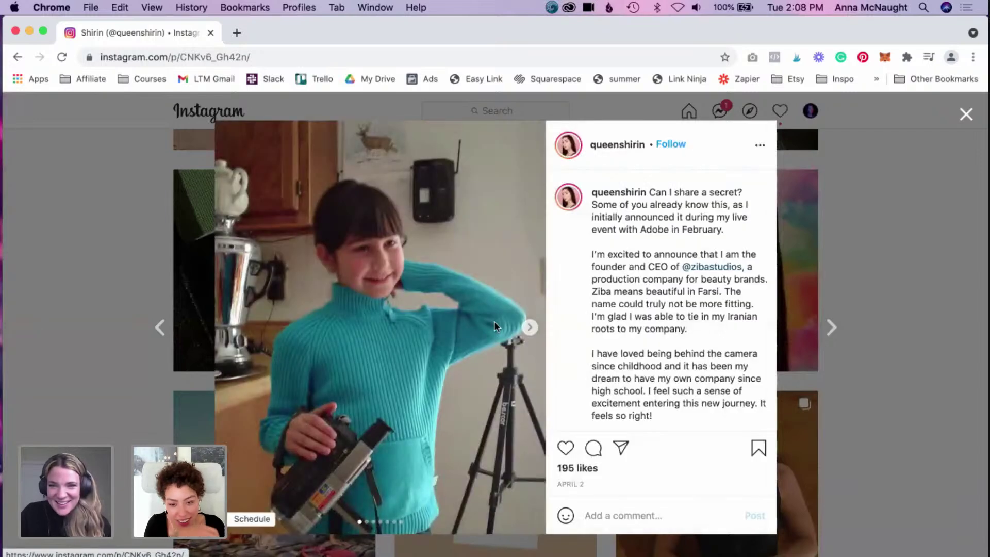
scroll(618, 316, "down", 3)
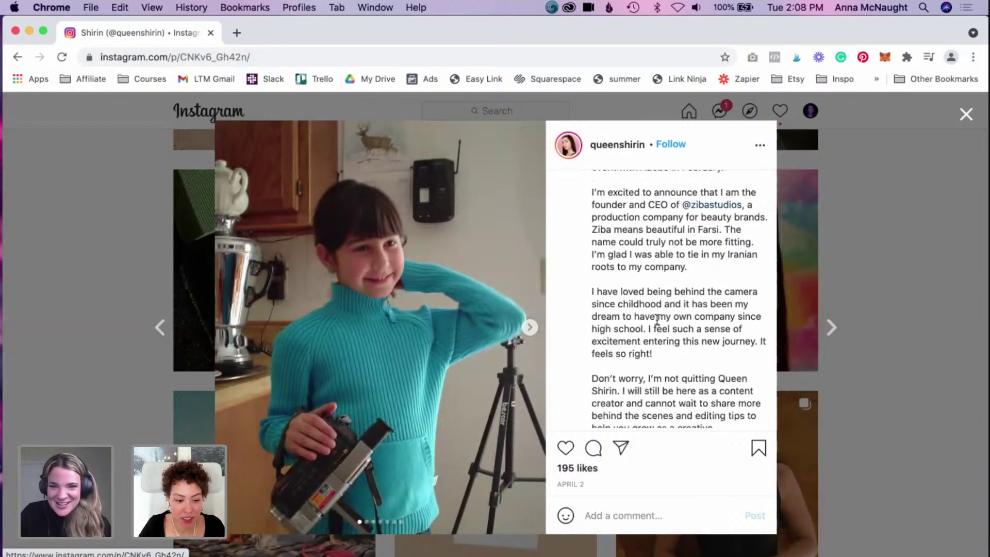
scroll(657, 320, "down", 4)
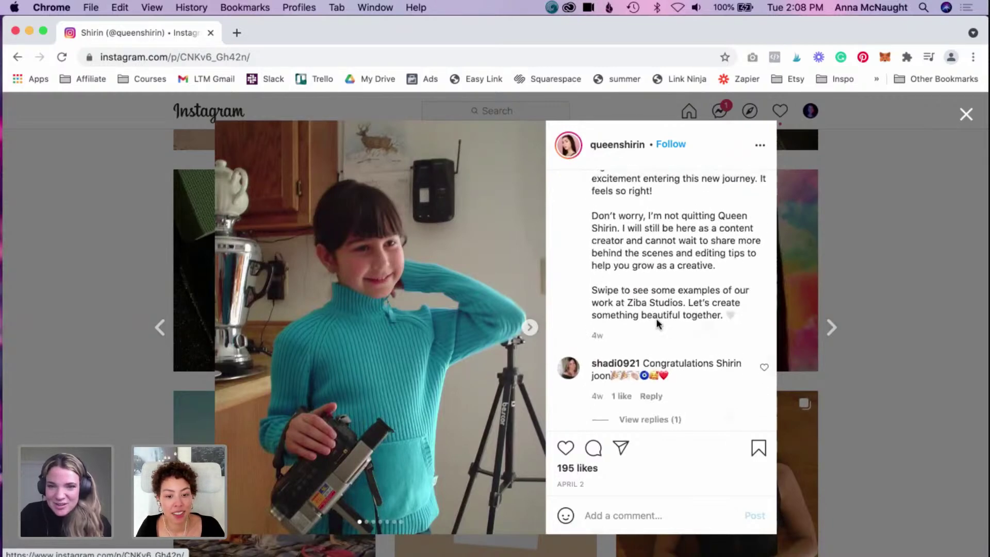
- View the post's product slides through to the Rare Beauty bottle, show that slide's tagged accounts, and close the post
left_click(529, 328)
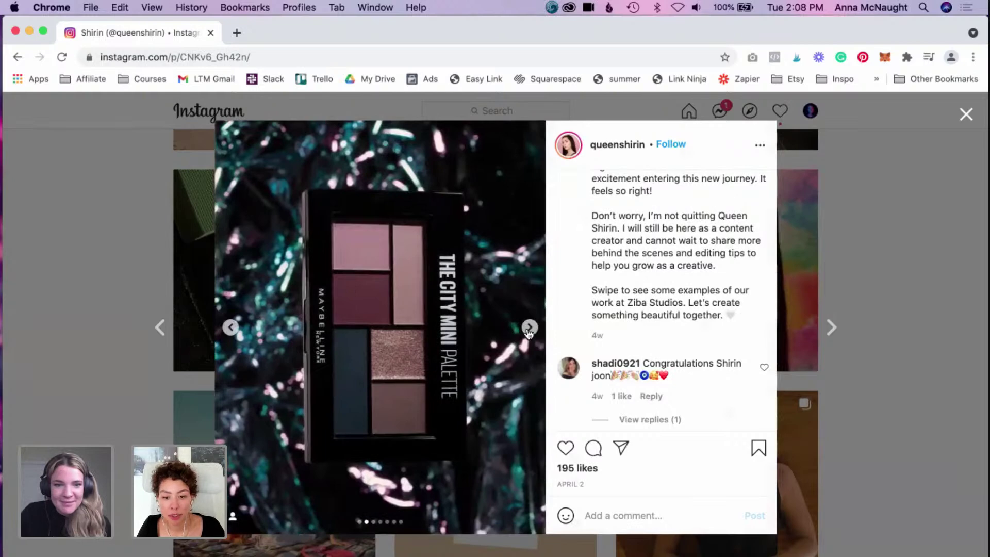
left_click(529, 329)
left_click(529, 329)
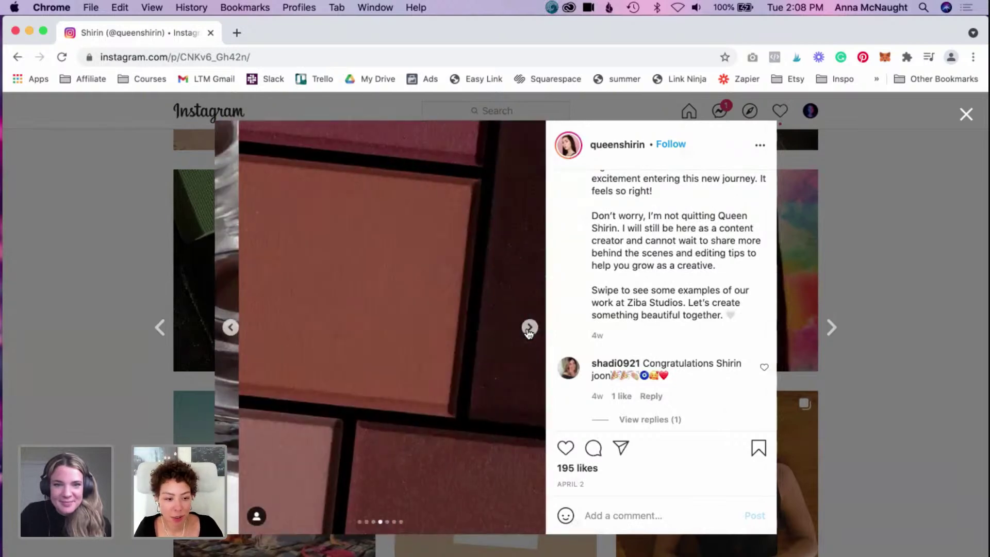
left_click(529, 329)
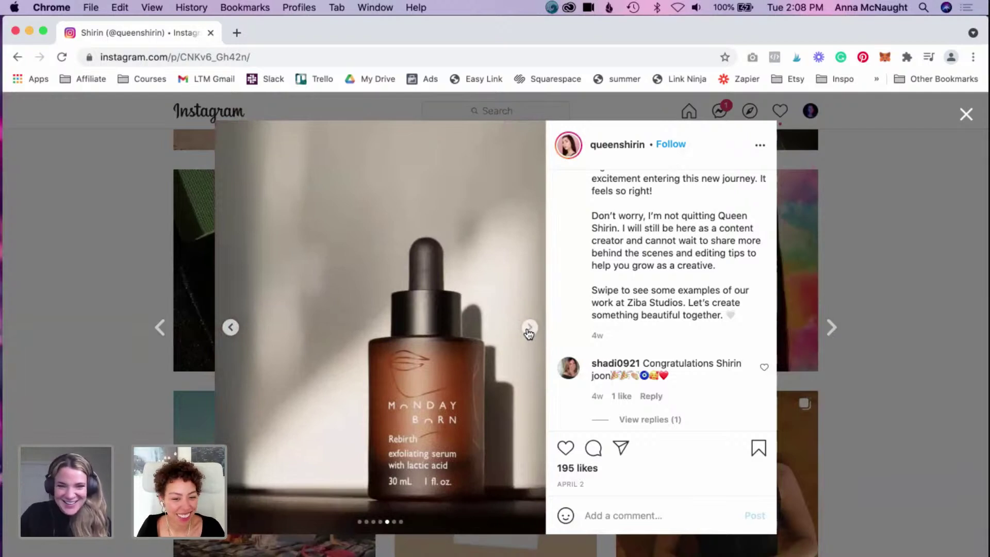
left_click(529, 329)
left_click(528, 330)
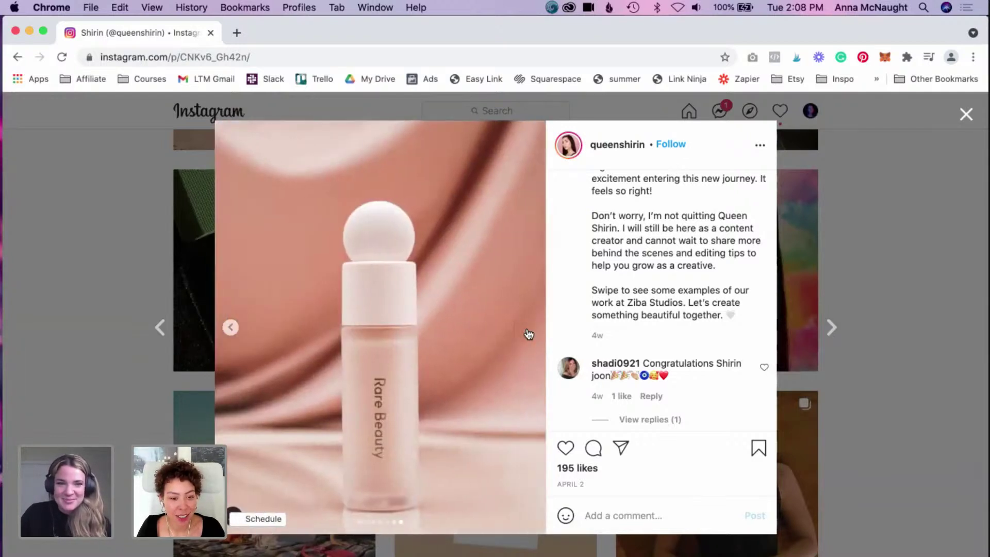
left_click(529, 334)
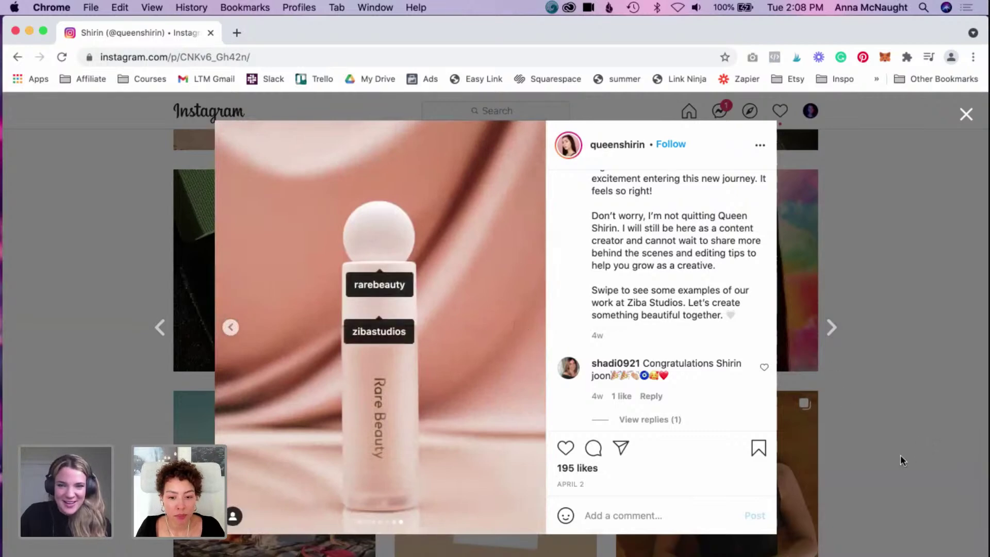
left_click(901, 455)
- Watch the self-care reel whose cover shows a taped polaroid of eye makeup, and close it
scroll(467, 382, "down", 3)
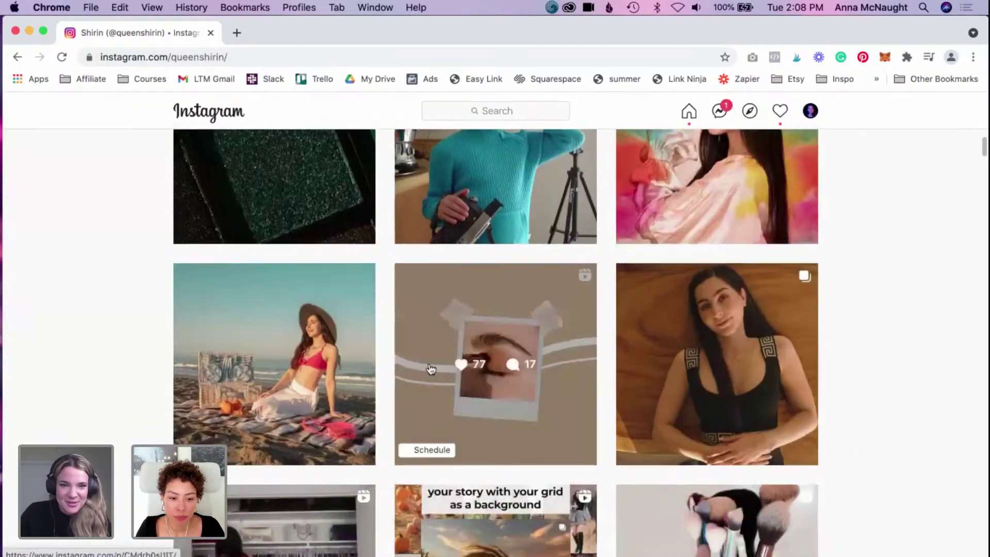
left_click(506, 291)
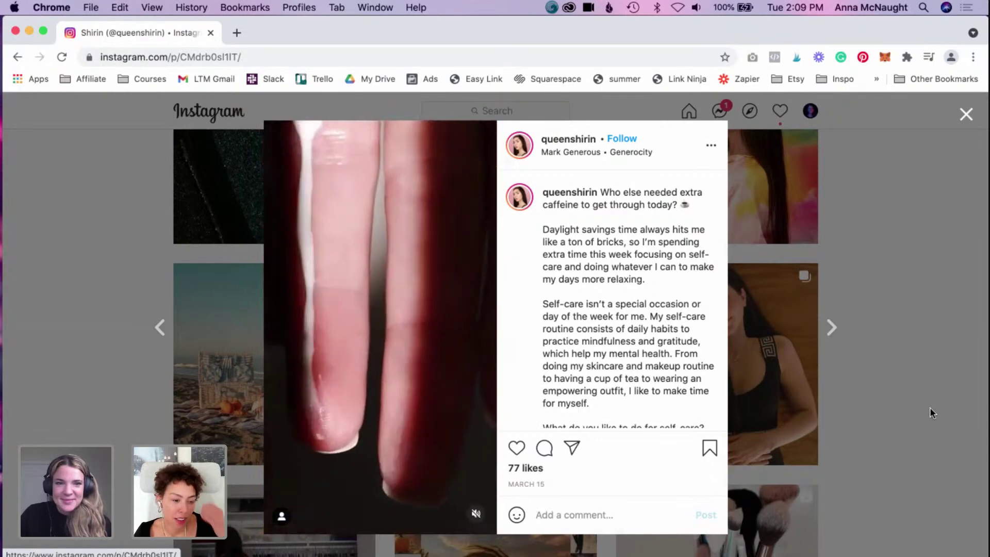
left_click(930, 407)
- Find the closet reel with the woman in a red top further down the grid, watch it, and close it
scroll(593, 474, "down", 5)
scroll(593, 475, "down", 2)
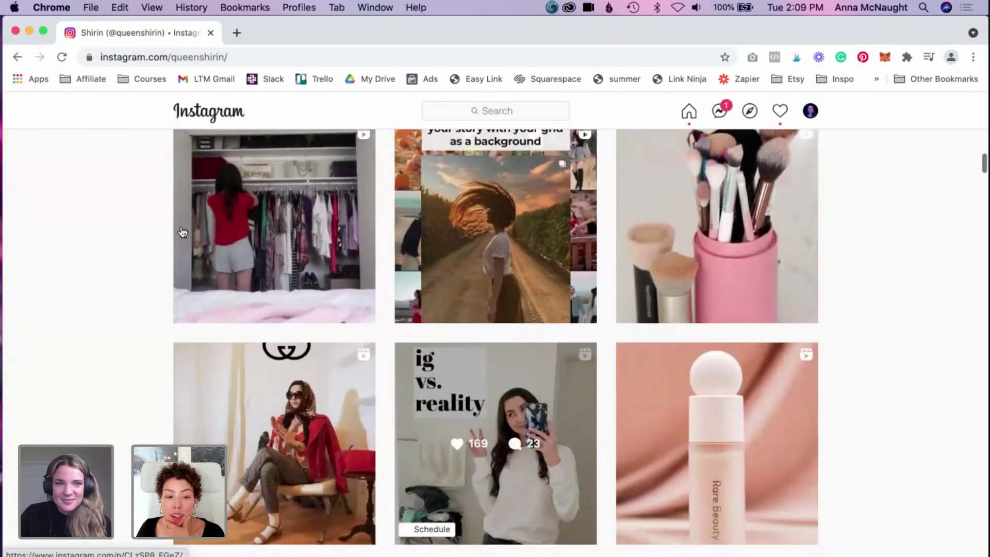
left_click(292, 176)
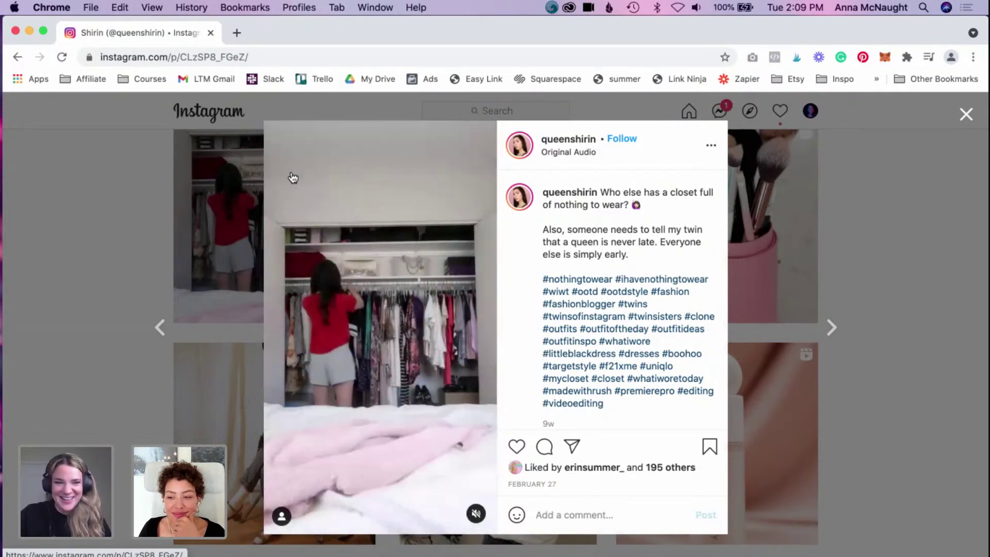
left_click(911, 482)
- Return to the profile's header and bio, and look over the post grid once more
scroll(391, 293, "up", 10)
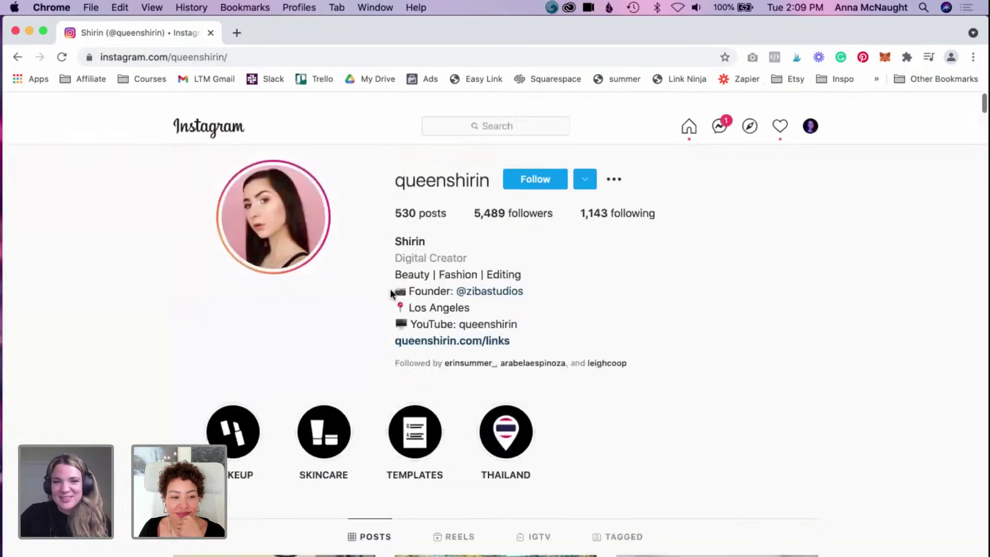
scroll(390, 293, "down", 1)
scroll(389, 292, "down", 4)
scroll(388, 291, "down", 3)
scroll(387, 291, "down", 3)
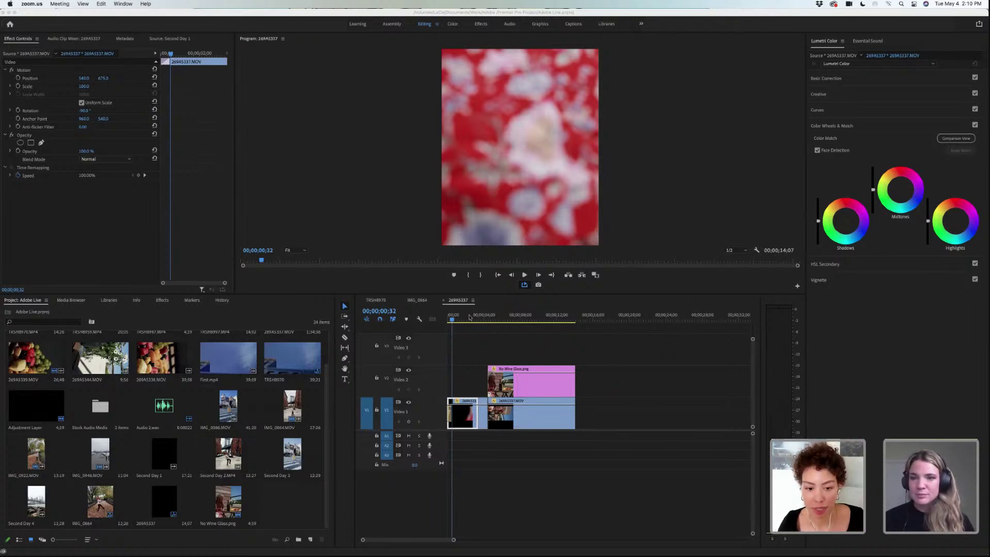
- Switch to Premiere Pro and scrub the 269A5337 sequence to 00;00;03;09, the shot with the wine bottle
left_click(452, 319)
left_click_drag(453, 321, 476, 321)
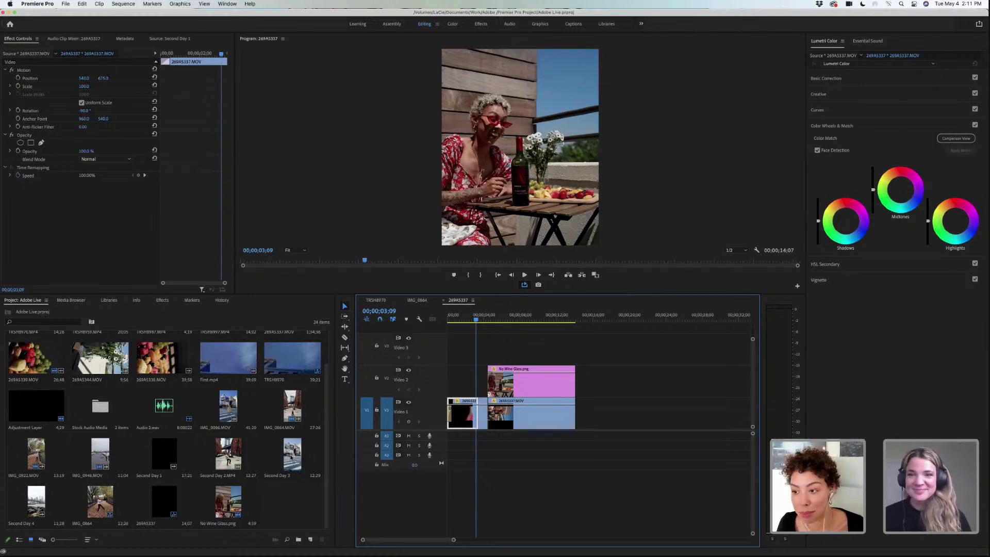
- Open the Second Day 3 clip from the project bin in the Source Monitor and maximize that monitor
right_click(291, 457)
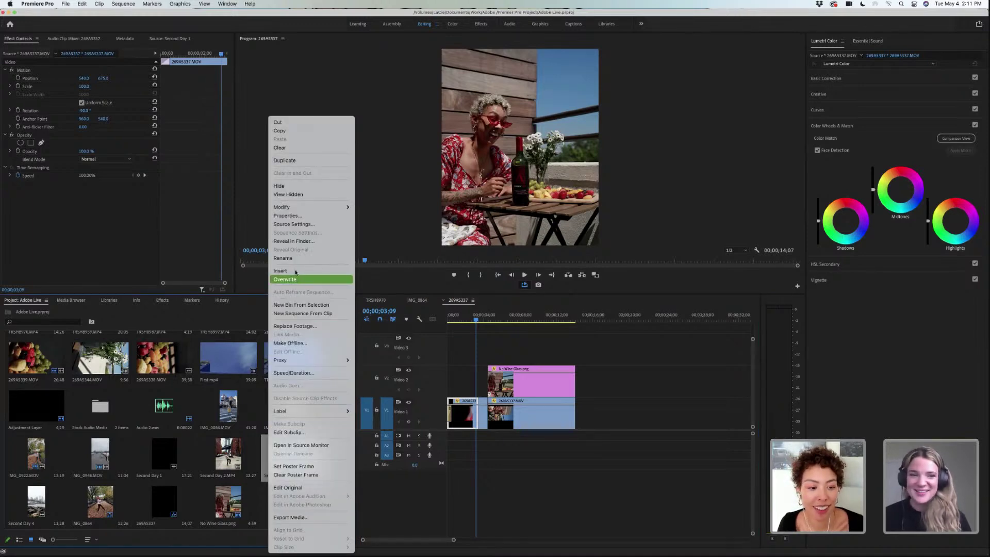
left_click(303, 445)
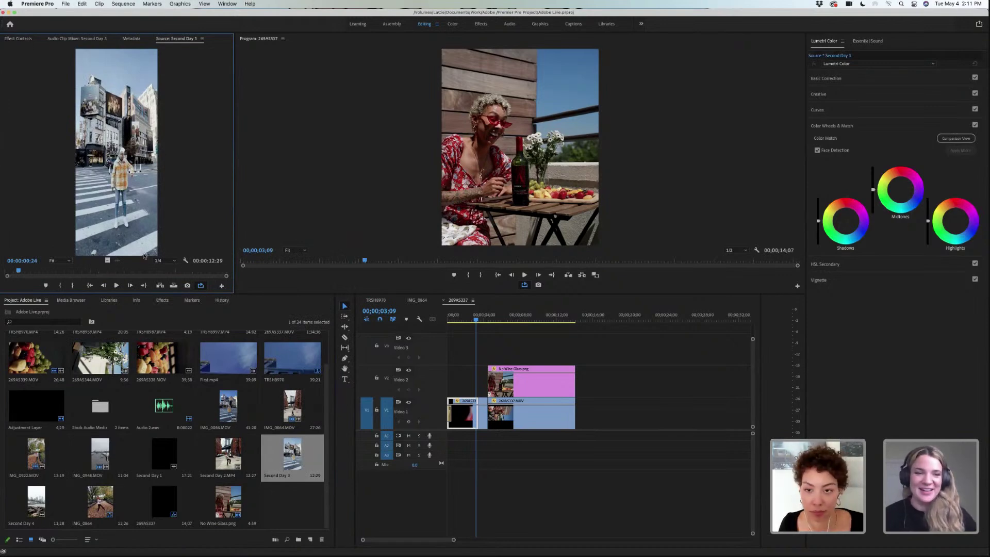
key("grave")
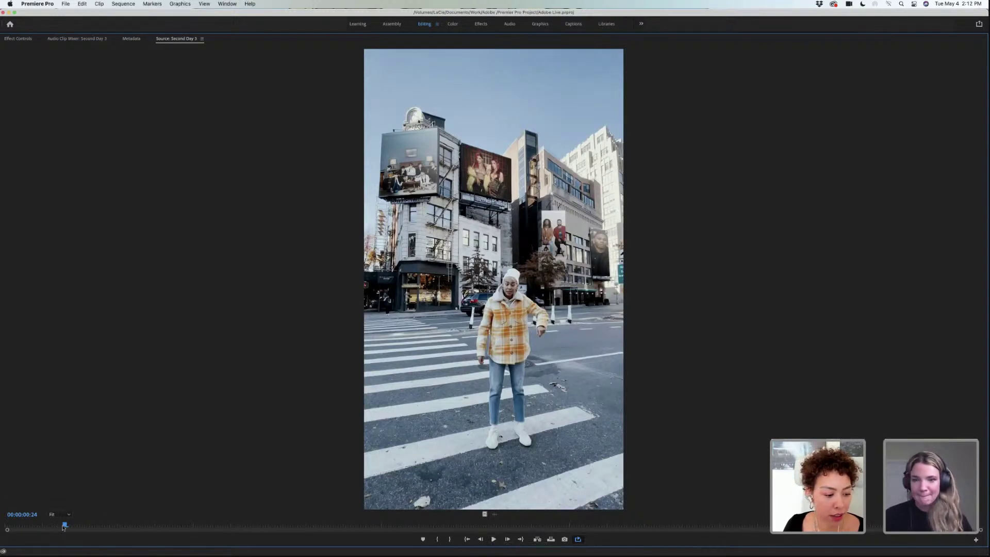
- Play the Second Day 3 clip from near its start, stop it at 00:00:11:11, and restore the normal workspace layout
left_click(10, 525)
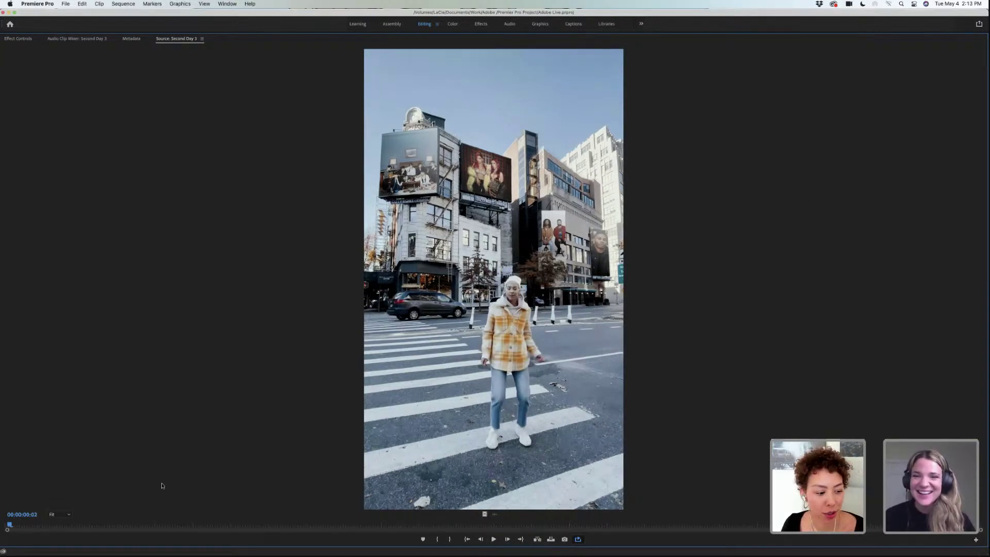
left_click(494, 540)
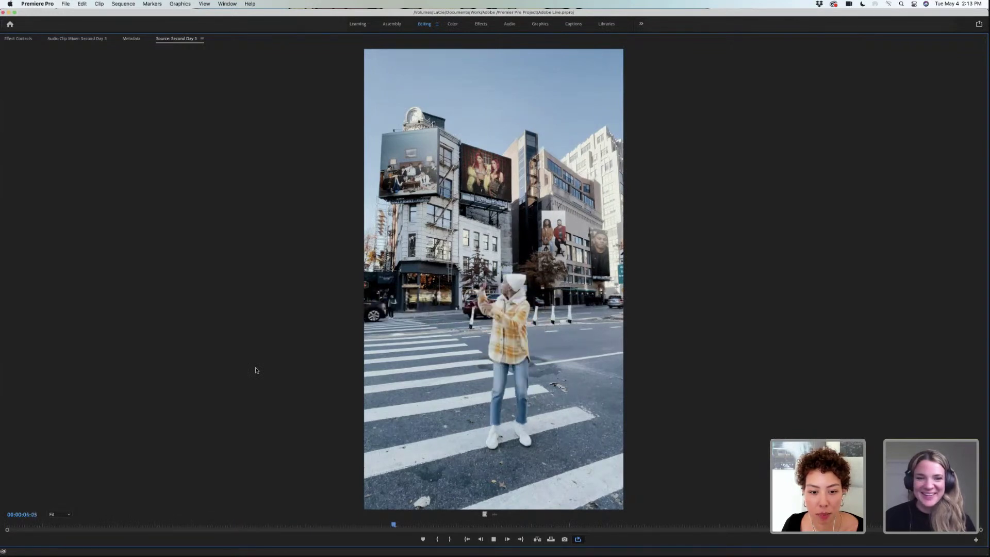
left_click(494, 539)
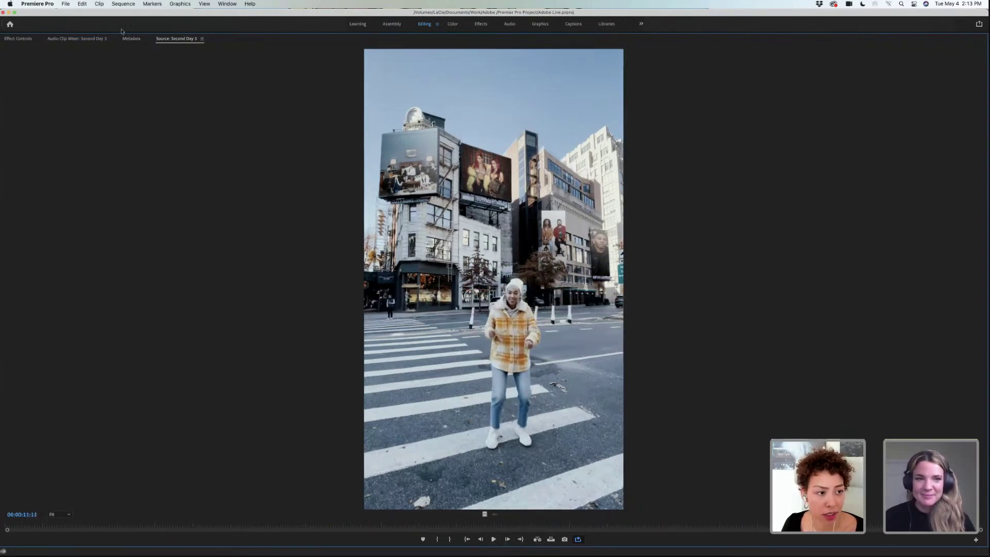
key("grave")
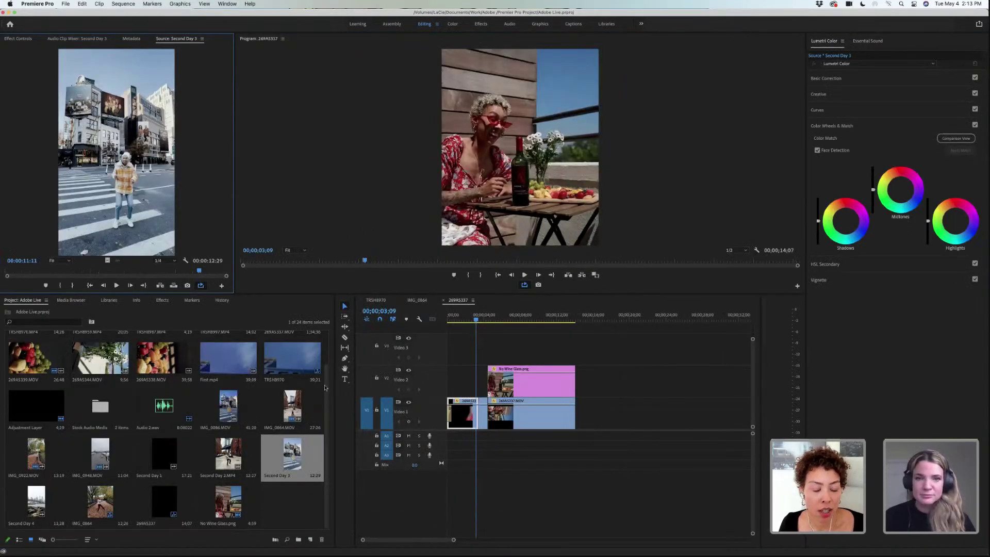
- Create a new sequence from the IMG_0086.MOV clip in the project bin
scroll(322, 351, "up", 3)
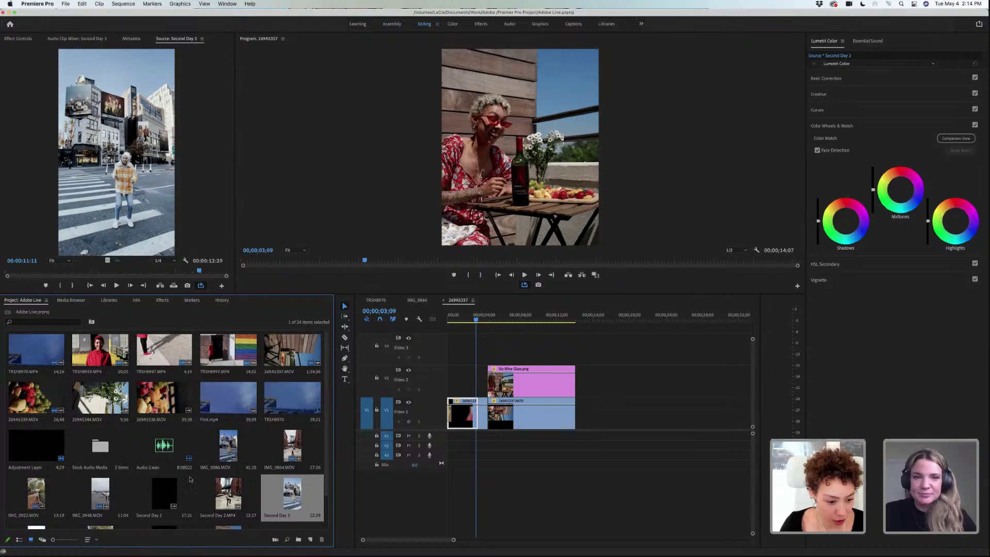
left_click(229, 448)
right_click(229, 448)
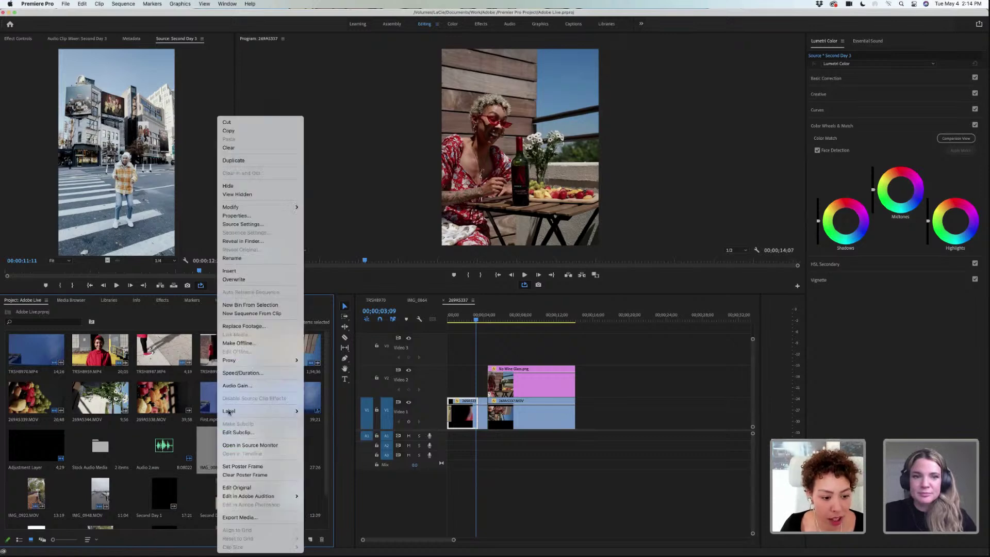
left_click(243, 313)
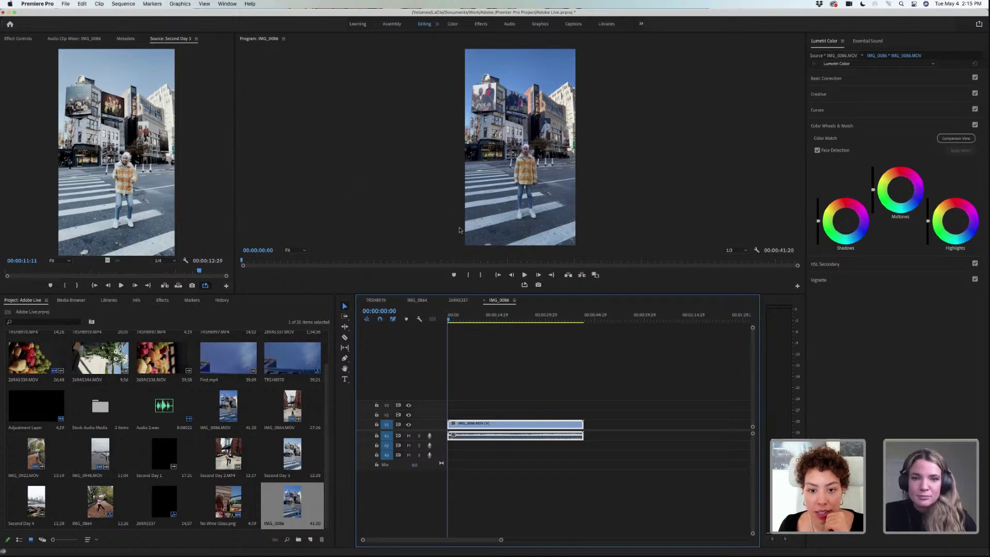
- Unlink the IMG_0086 clip's video and audio in the timeline and delete the audio part
right_click(490, 438)
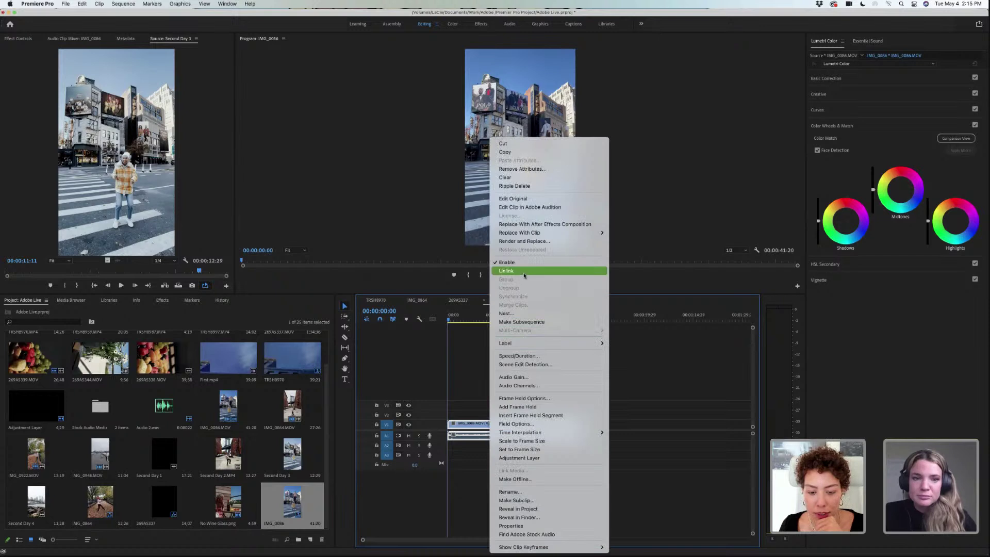
left_click(511, 365)
left_click(477, 438)
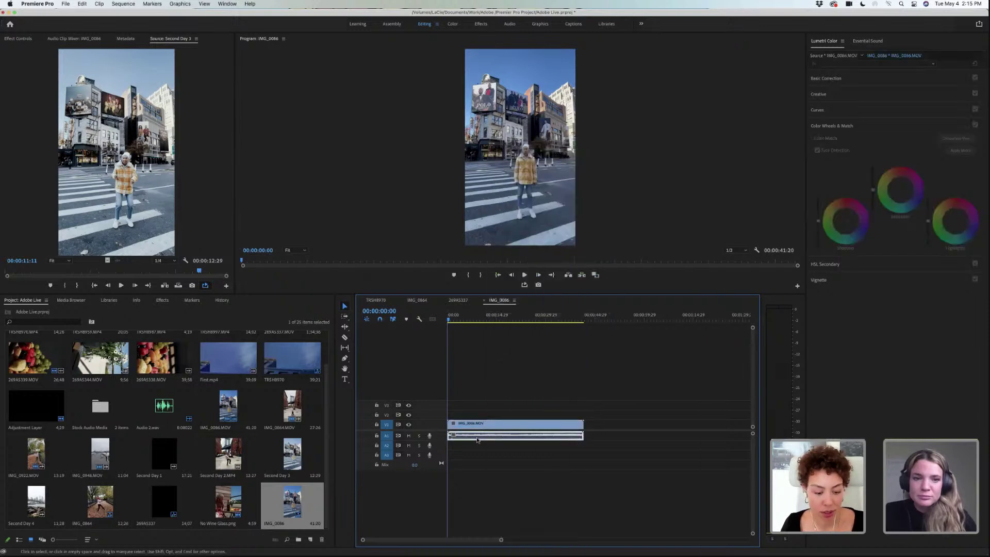
key("Delete")
left_click(451, 320)
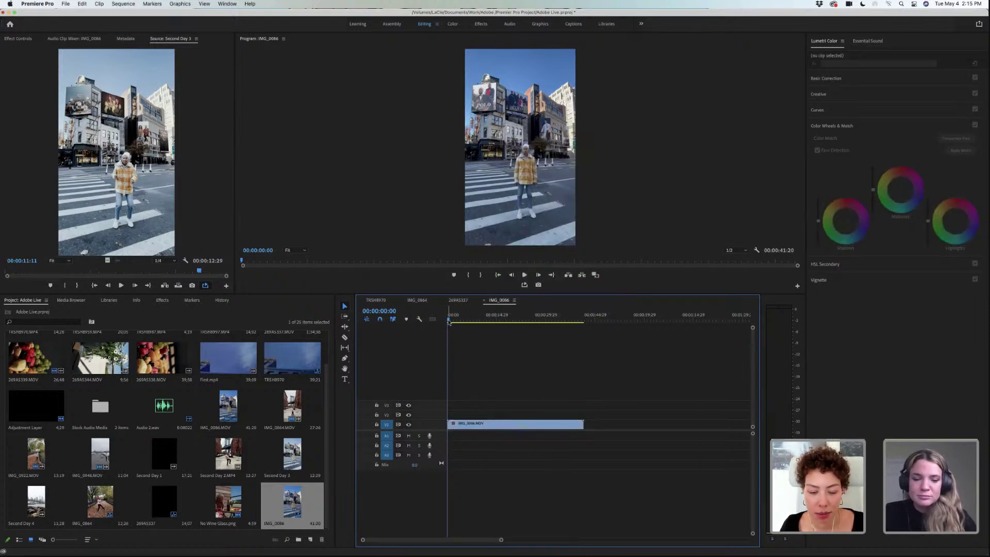
- Split the IMG_0086 clip at 00:00:25:16 and ripple delete the portion before the cut
left_click_drag(452, 321, 533, 330)
left_click(345, 338)
right_click(535, 426)
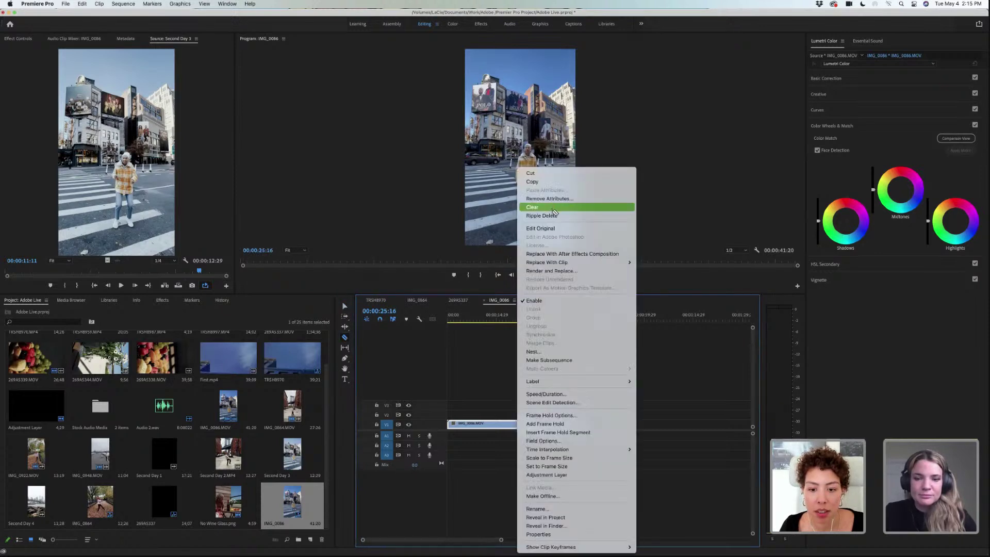
left_click(545, 215)
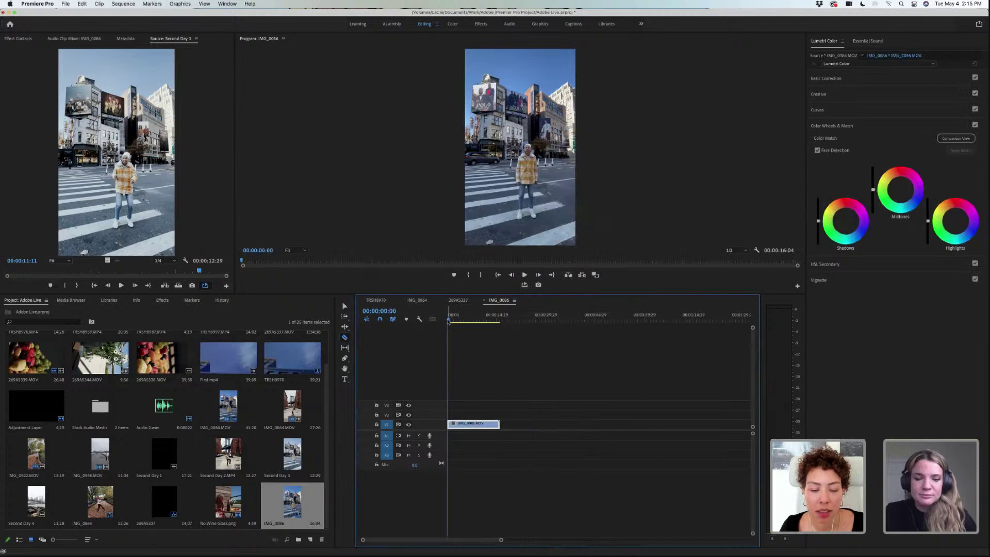
- Split the remaining IMG_0086 clip at 00:00:11:02 and ripple delete the portion after the cut
left_click_drag(449, 321, 484, 324)
left_click(484, 424)
right_click(498, 424)
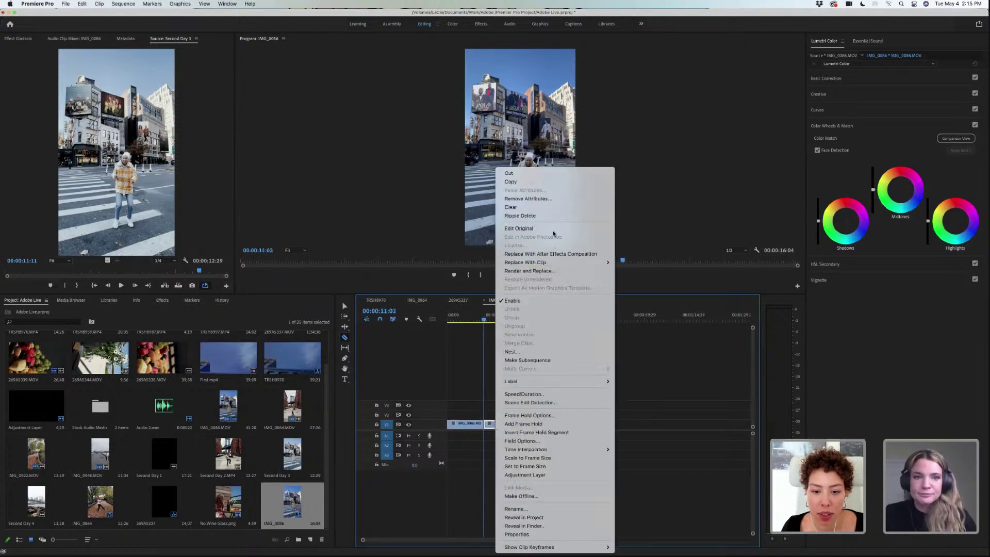
left_click(552, 216)
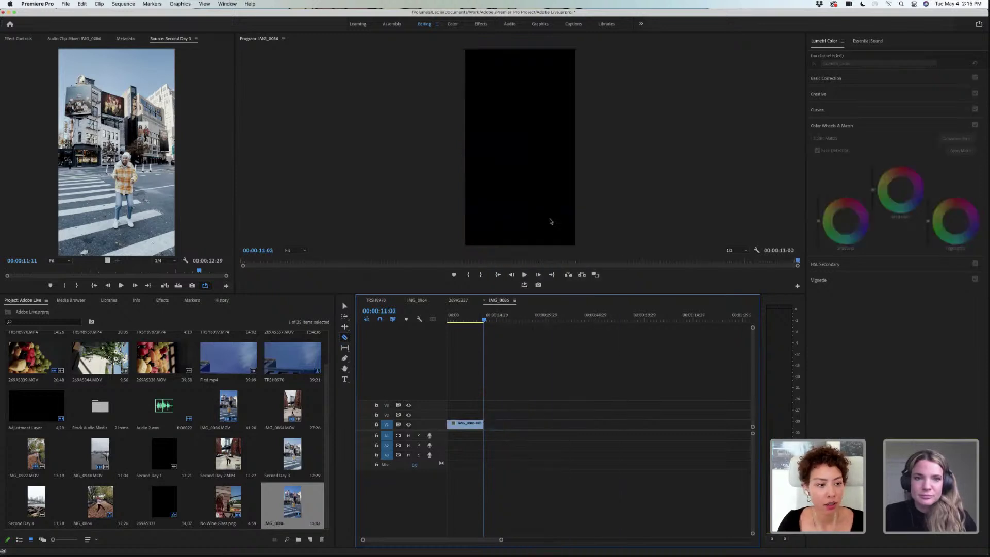
- Export the IMG_0086 frame at 00:00:01:05 as a PNG to Downloads, without importing it into the project
key("j")
key("k")
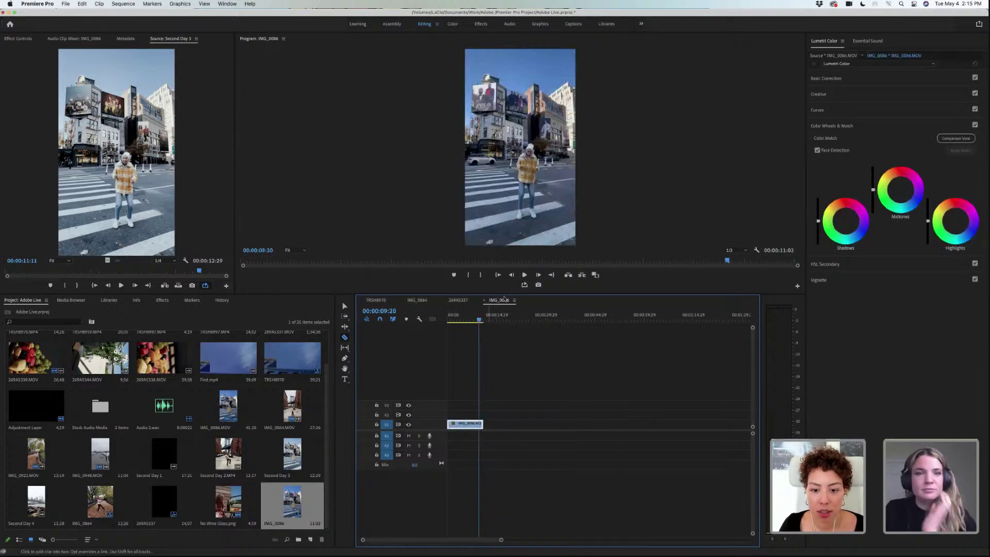
left_click(472, 321)
left_click_drag(472, 323, 451, 322)
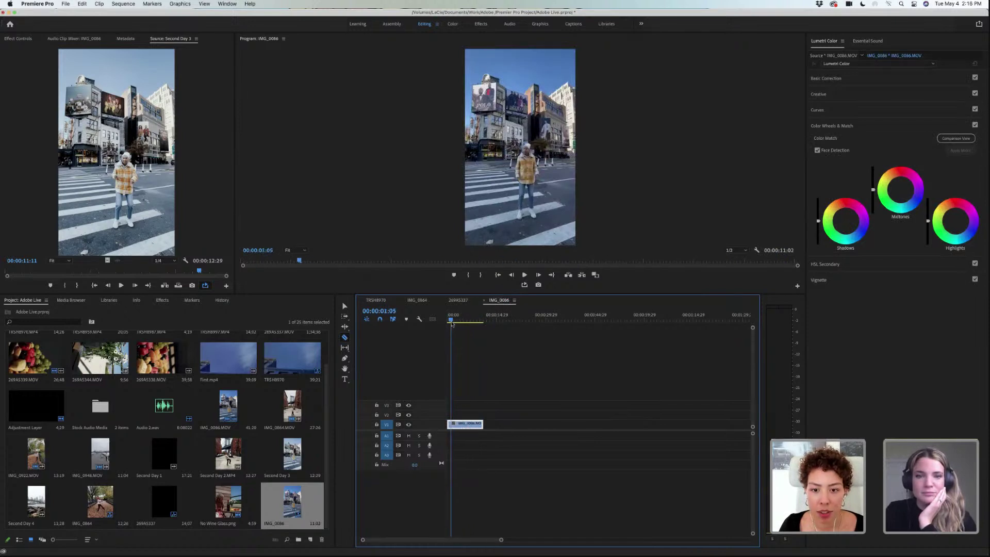
left_click(538, 285)
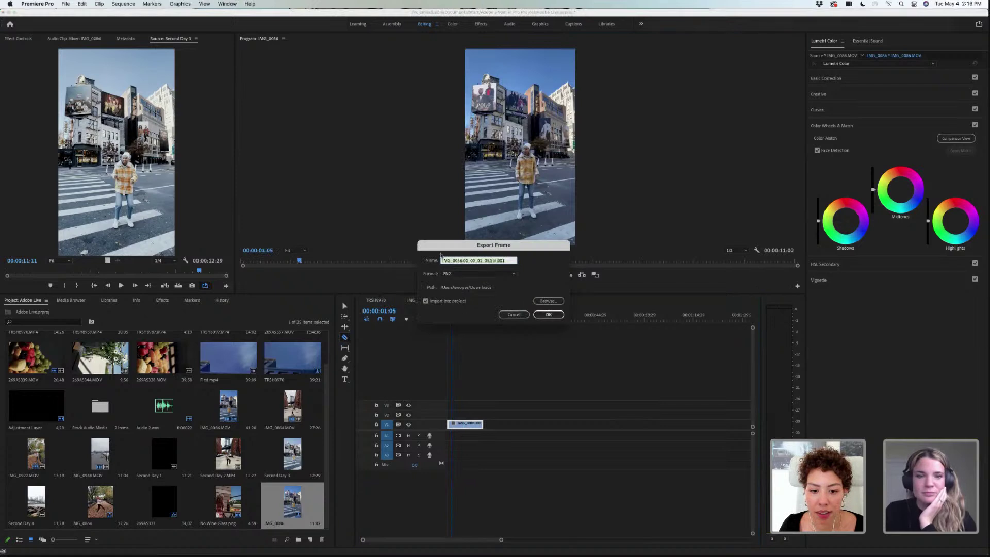
left_click_drag(494, 244, 382, 183)
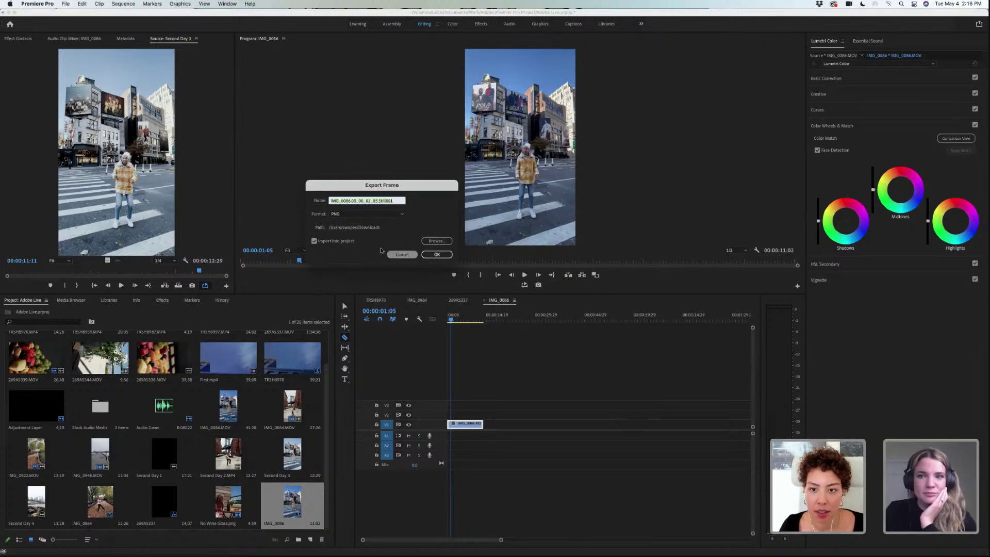
left_click(330, 241)
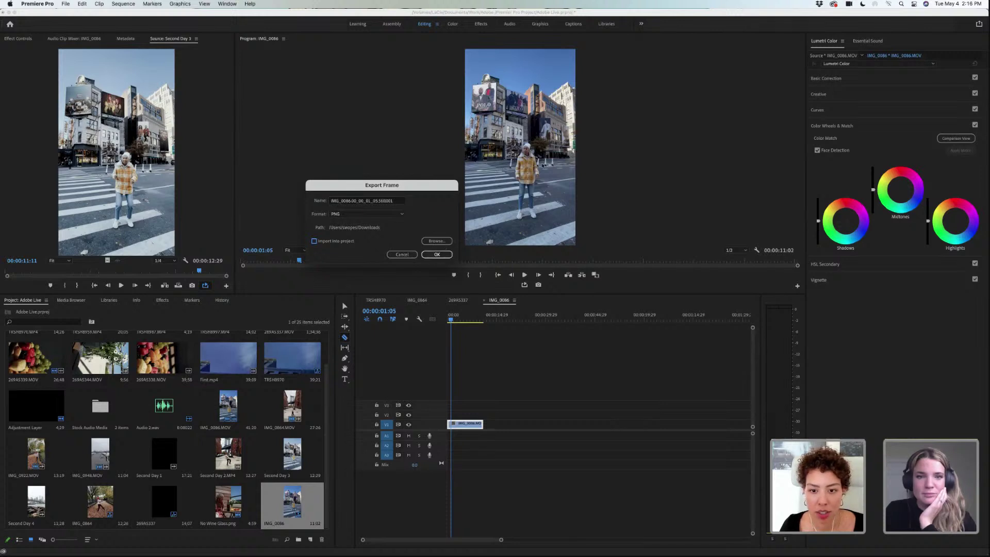
left_click(437, 254)
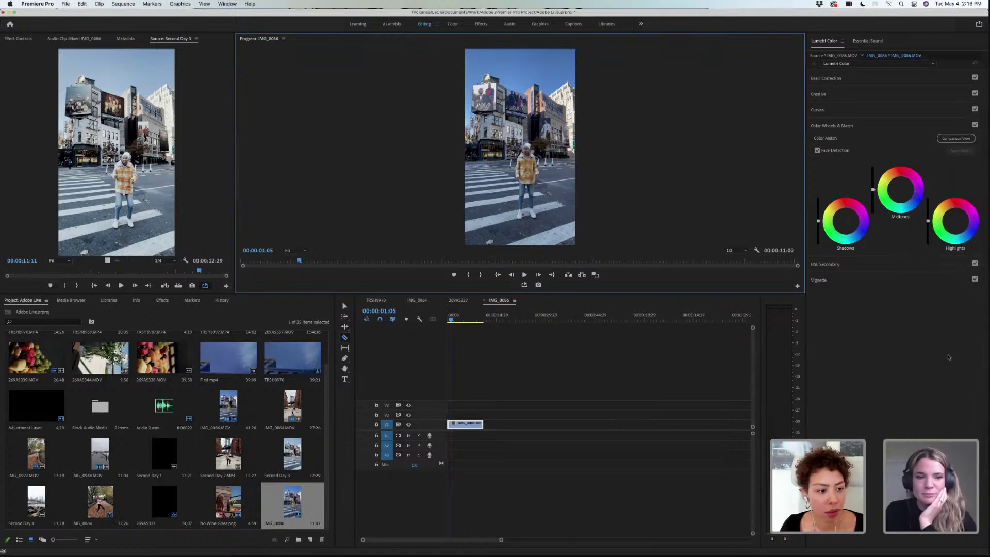
- Switch to Photoshop, open the exported IMG_0086 still PNG from Downloads, and deselect its layer
mouse_move(988, 330)
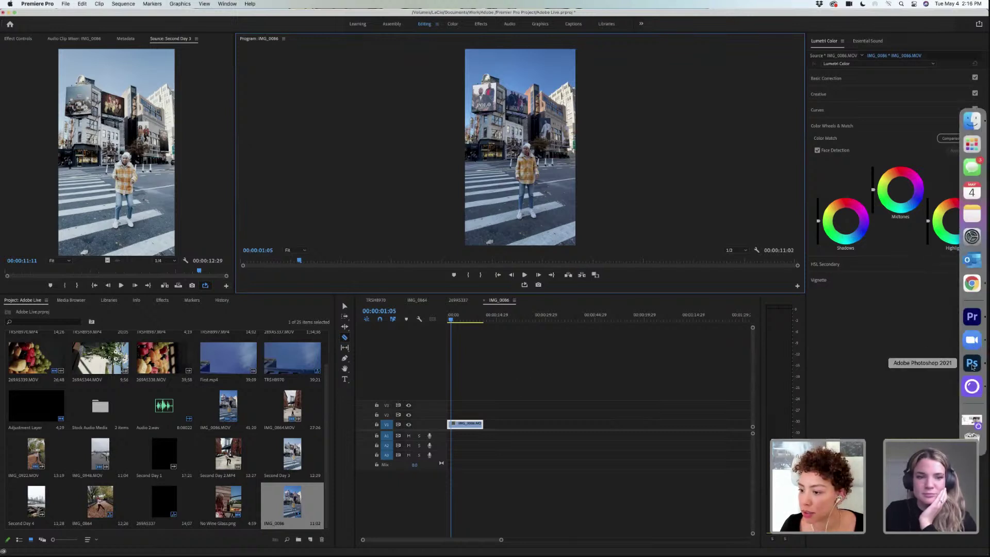
left_click(973, 364)
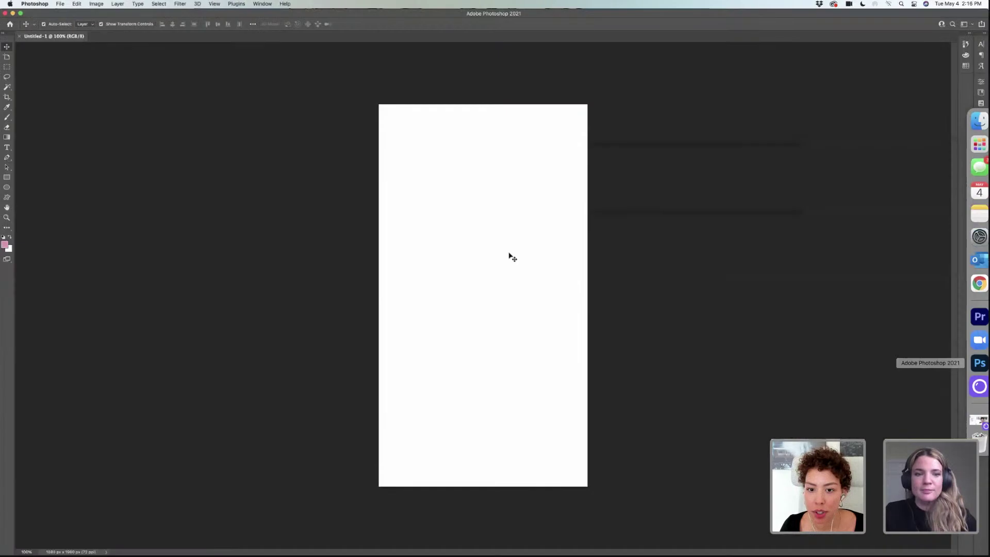
left_click(60, 4)
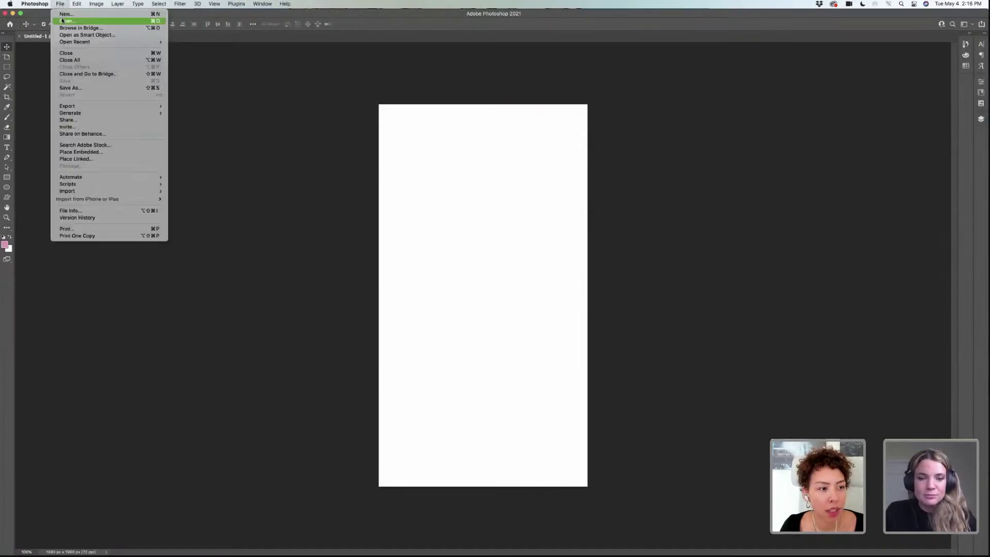
left_click(62, 21)
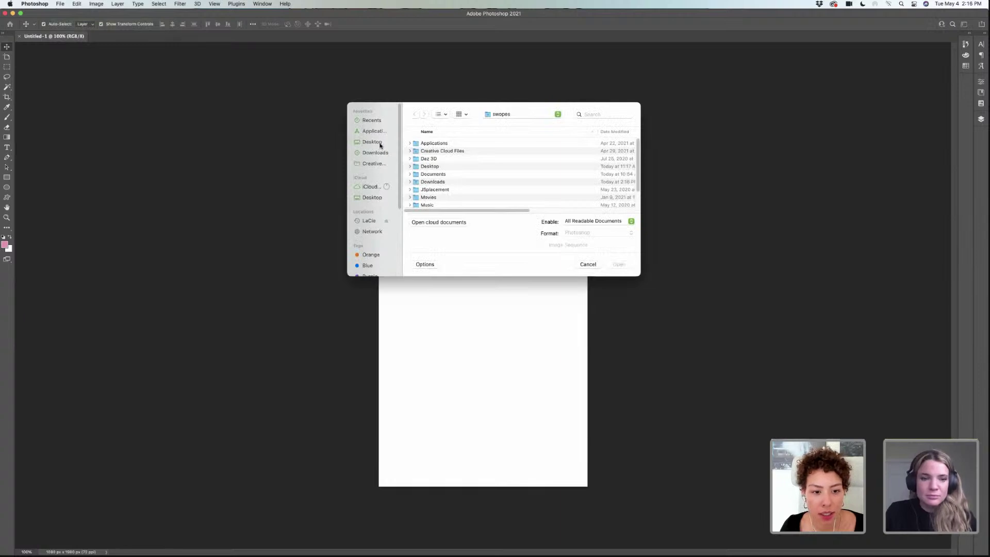
left_click(376, 153)
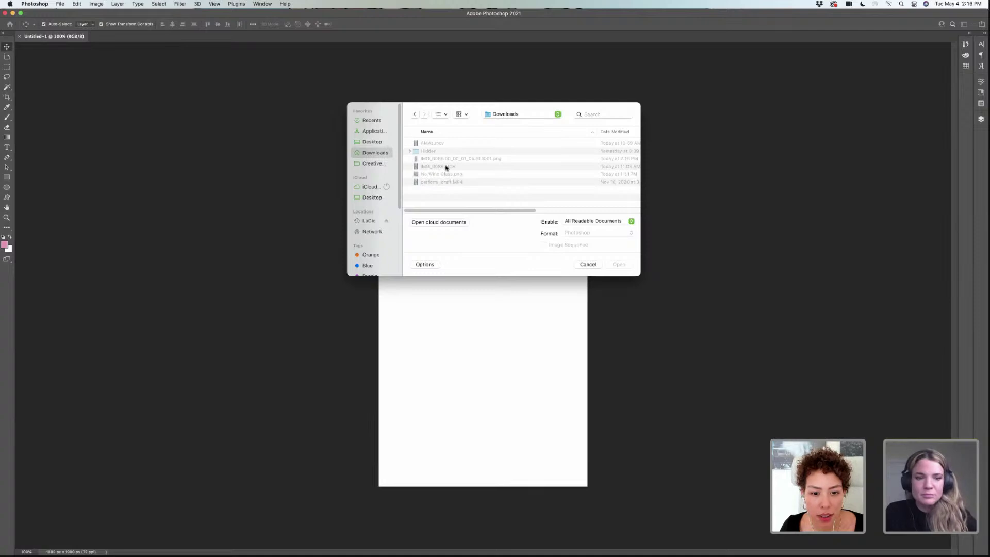
left_click(453, 160)
left_click(624, 264)
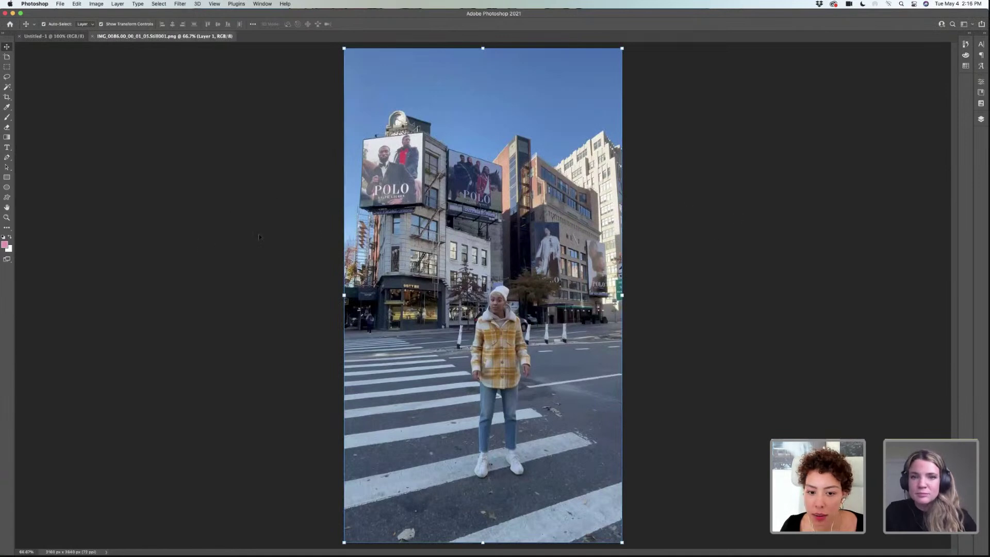
left_click(284, 264)
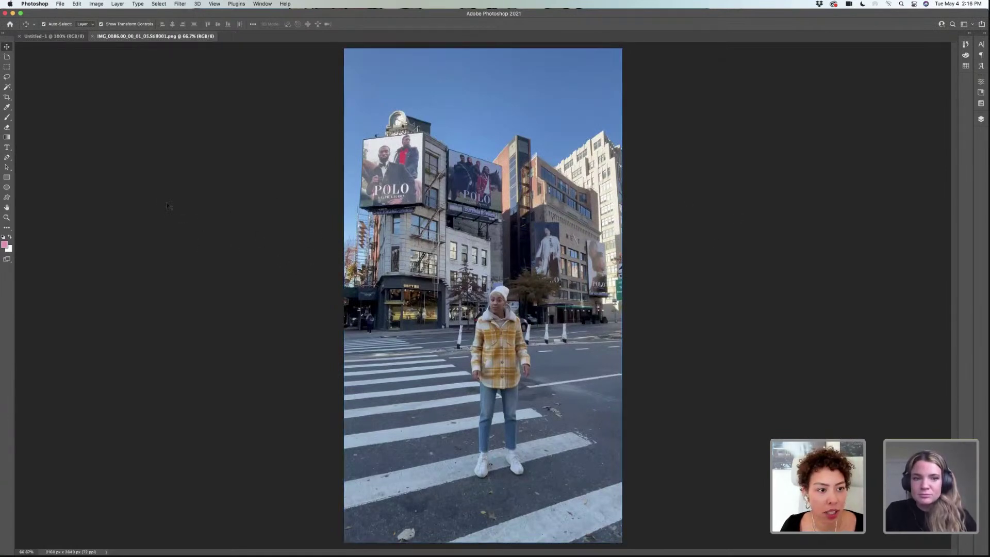
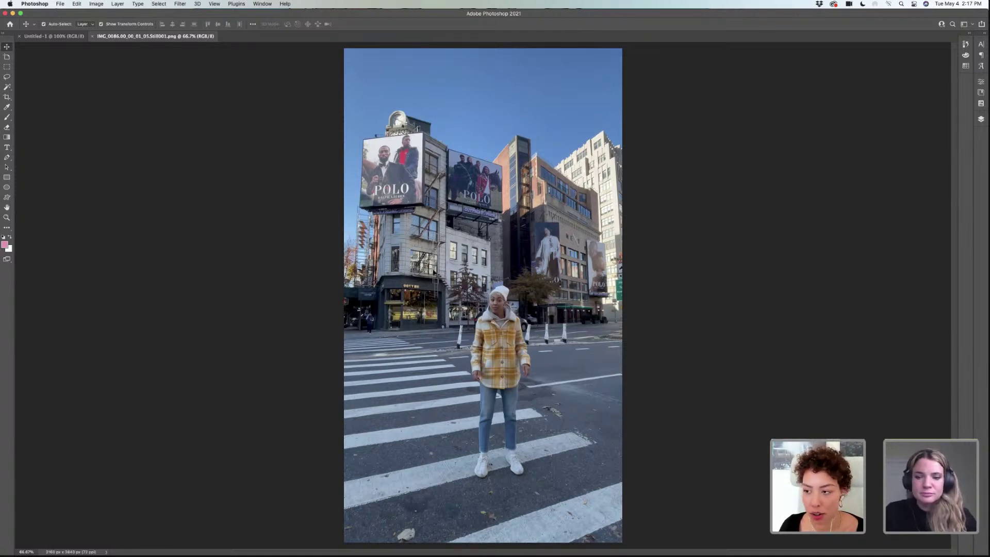
- Draw a narrow Polygonal Lasso selection up the vertical corner of the brick building behind the person
left_click(7, 79)
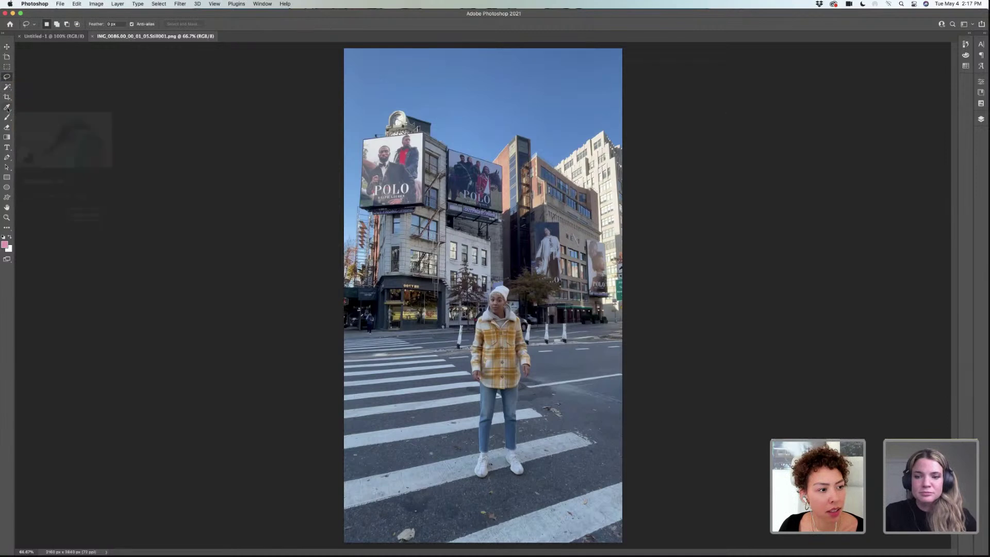
left_click(6, 228)
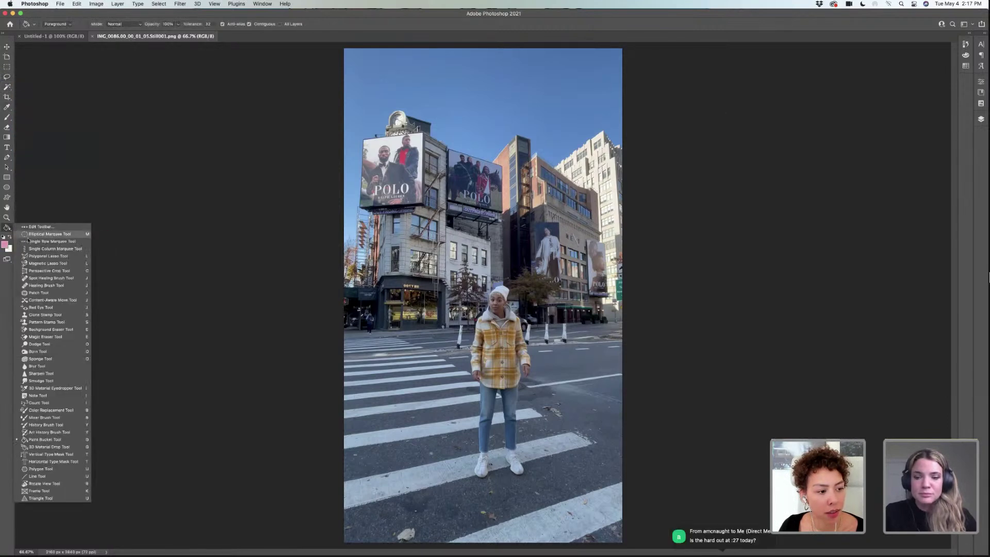
left_click(41, 256)
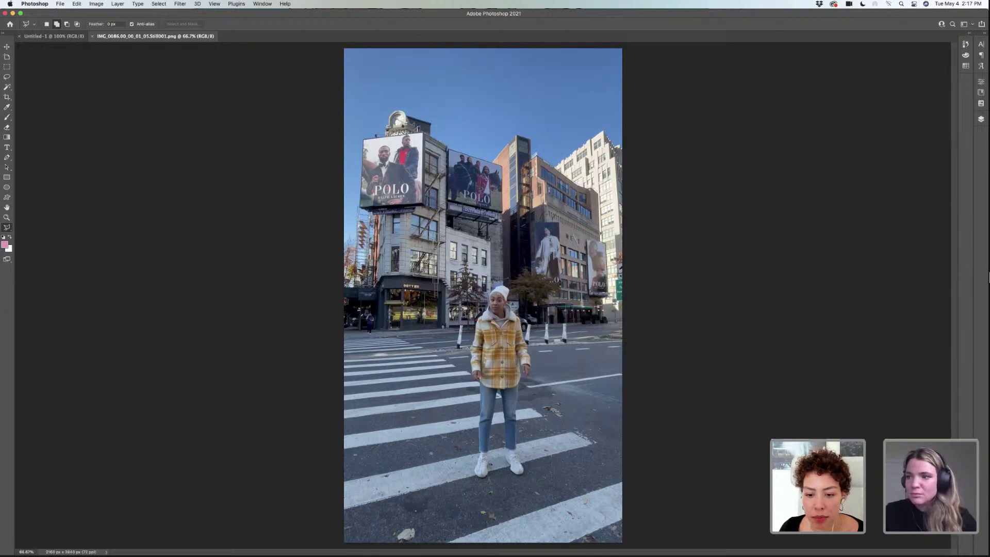
left_click(539, 309)
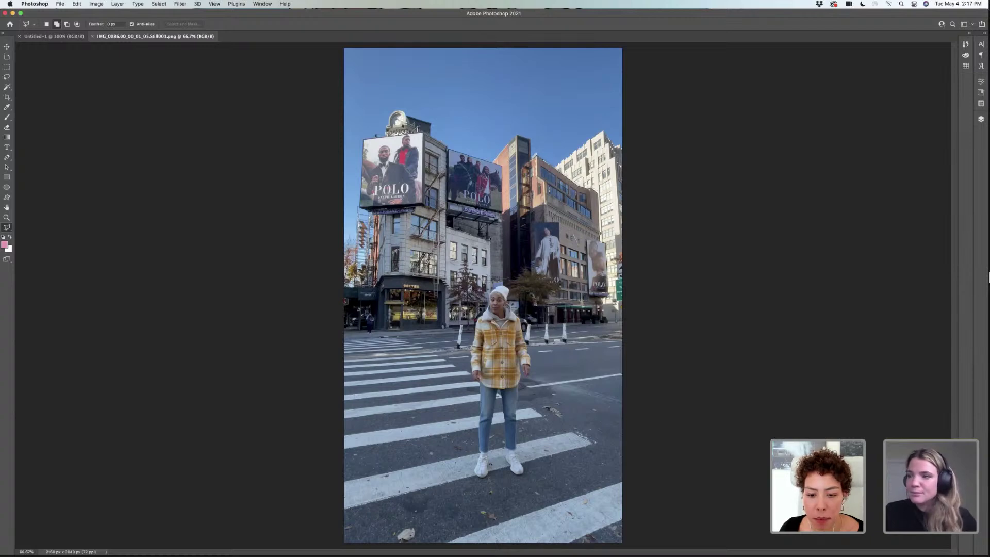
left_click(535, 302)
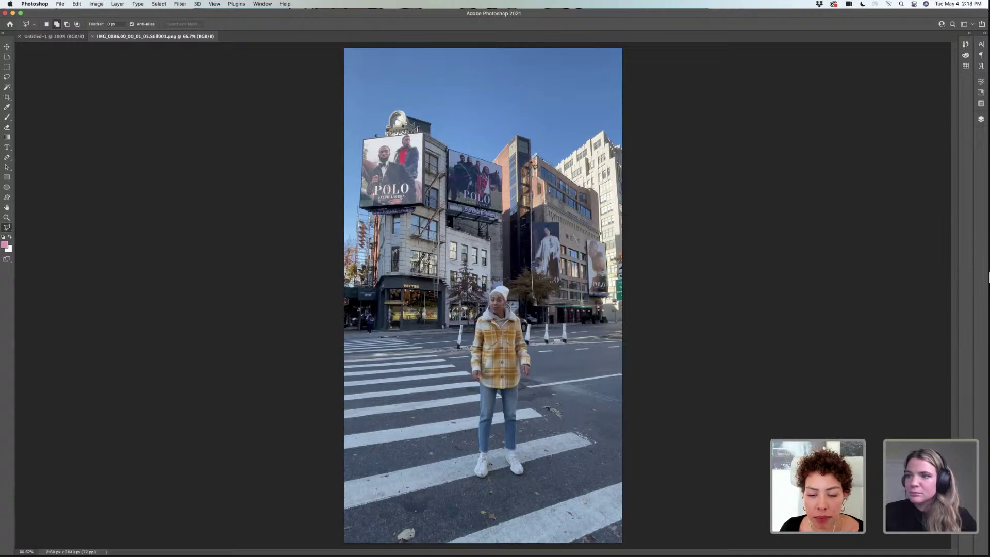
double_click(532, 161)
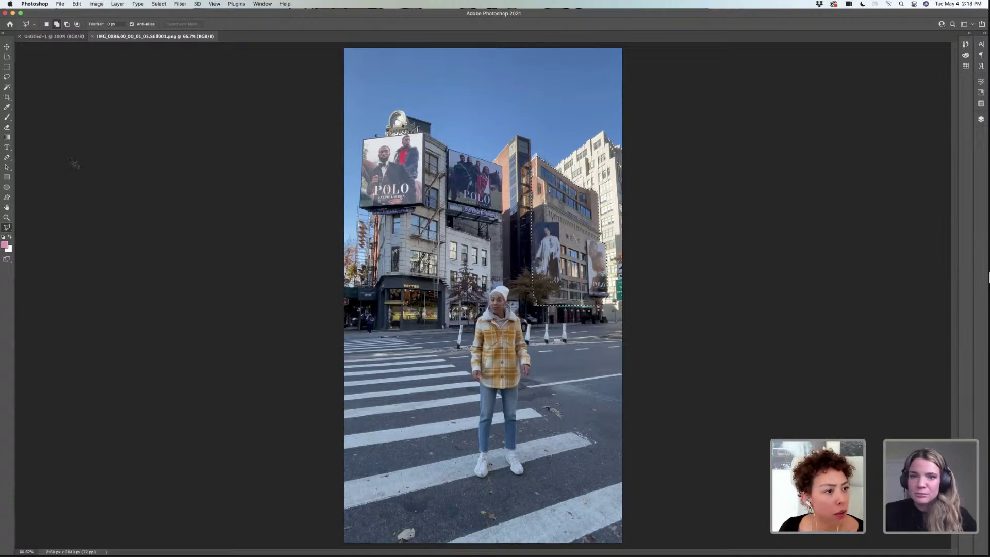
- Switch to Premiere Pro and compare the IMG_0086 sequence at 00:00:05:19 with the Second Day 3 clip around 00:00:03:04
mouse_move(983, 167)
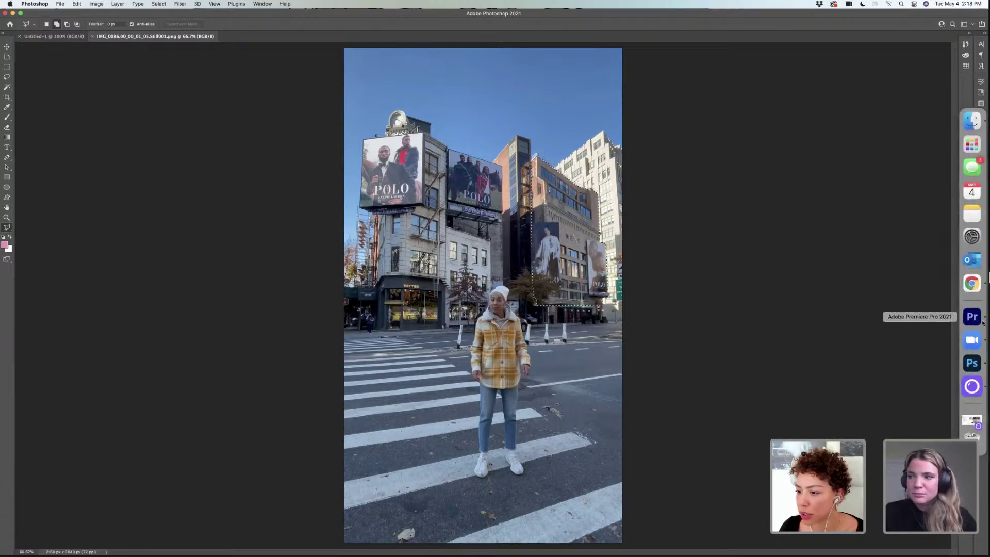
left_click(979, 318)
left_click(455, 320)
left_click_drag(455, 320, 468, 320)
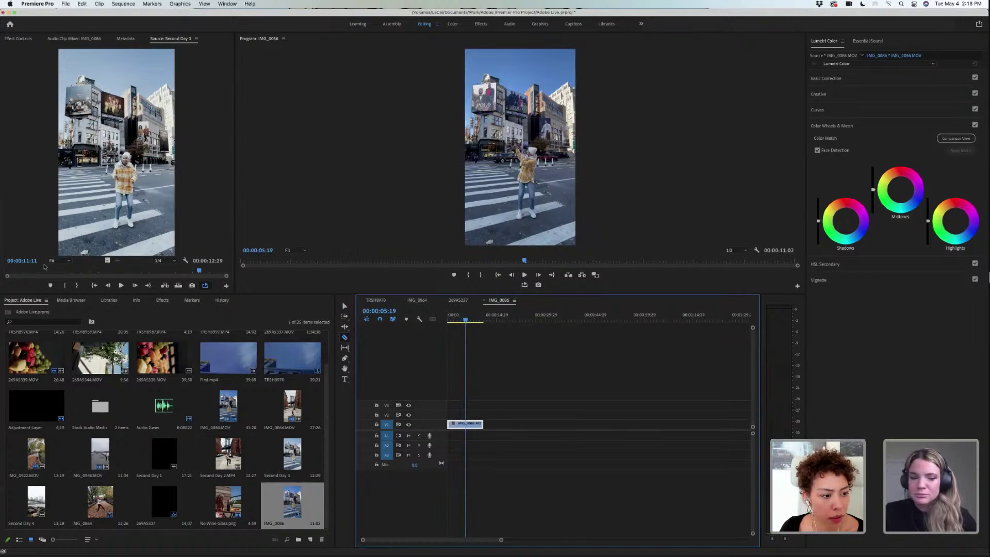
left_click_drag(102, 271, 99, 272)
key("space")
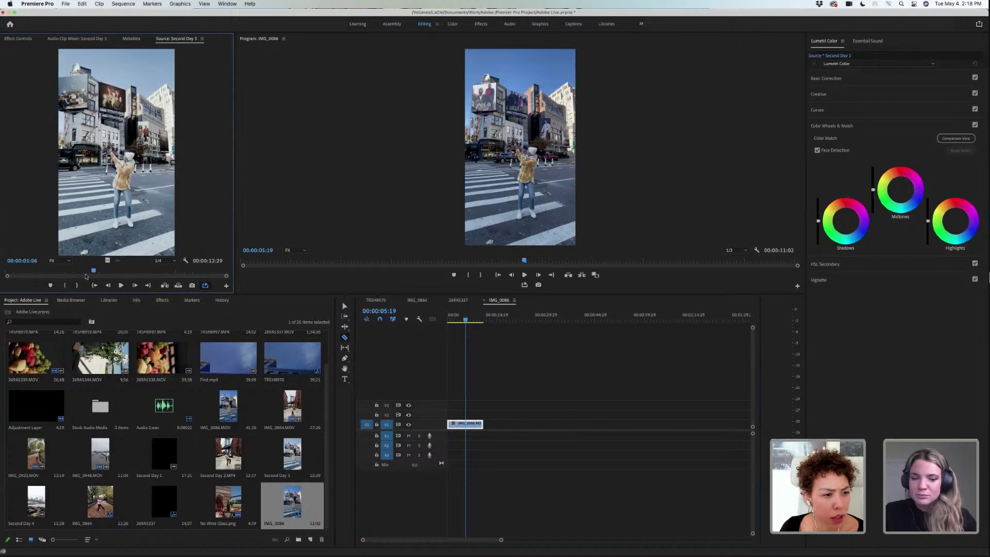
left_click(60, 278)
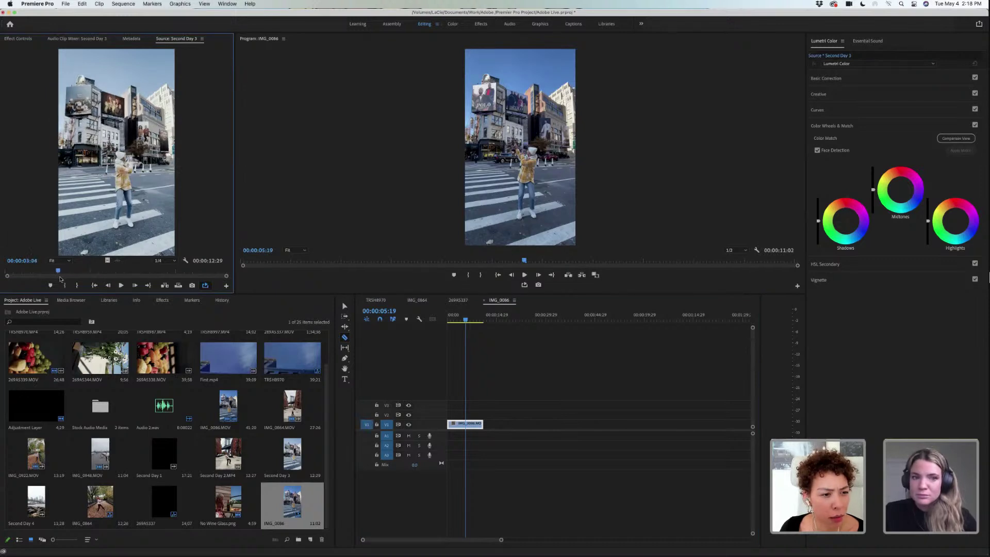
mouse_move(988, 207)
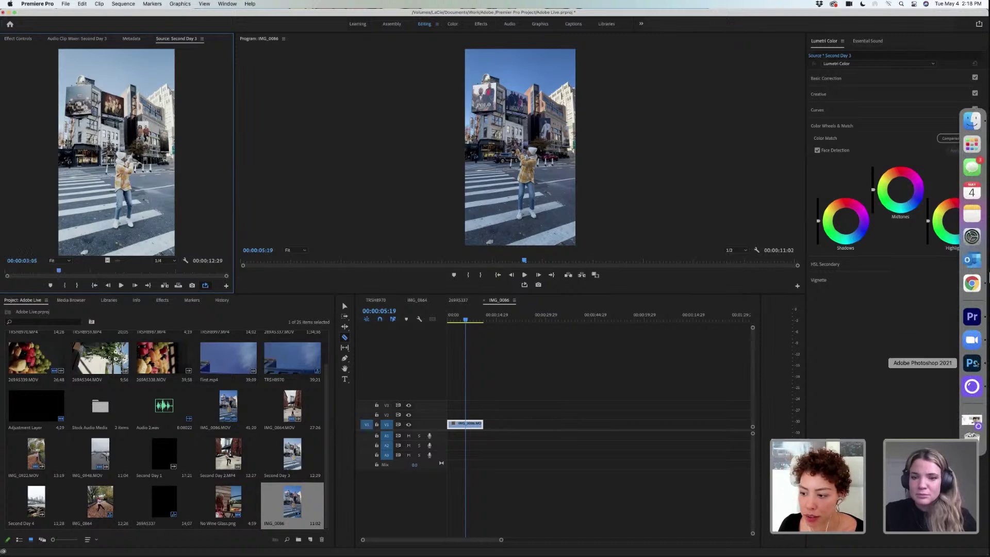
- Switch to Photoshop, select Layer 1, delete everything outside the selected brick building, and invert the selection back around the building
left_click(972, 364)
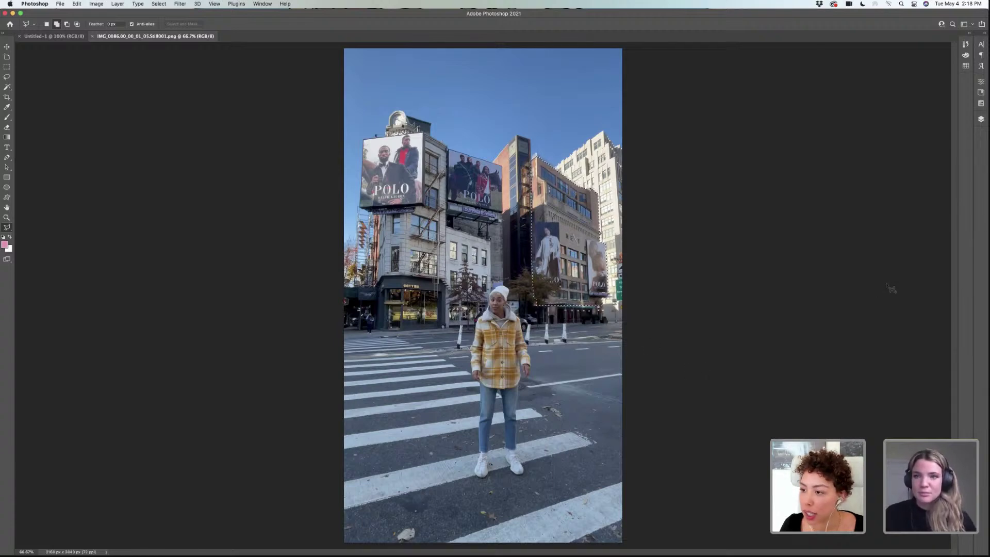
left_click(981, 119)
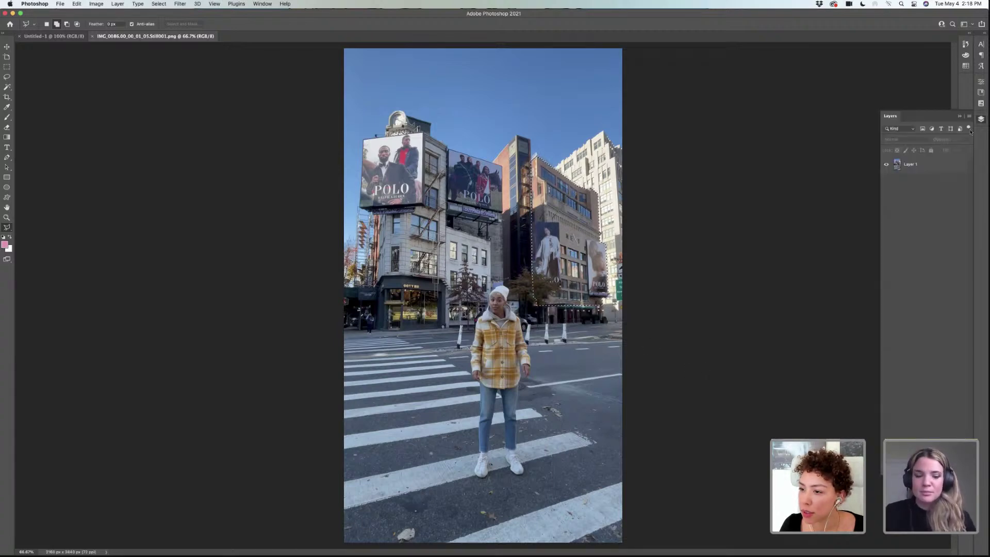
left_click(924, 167)
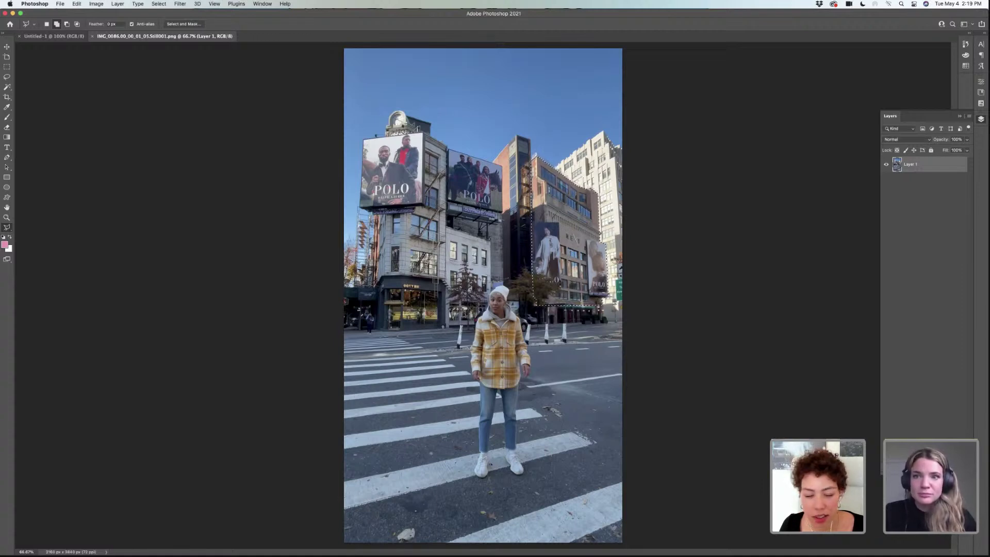
left_click(160, 4)
left_click(171, 34)
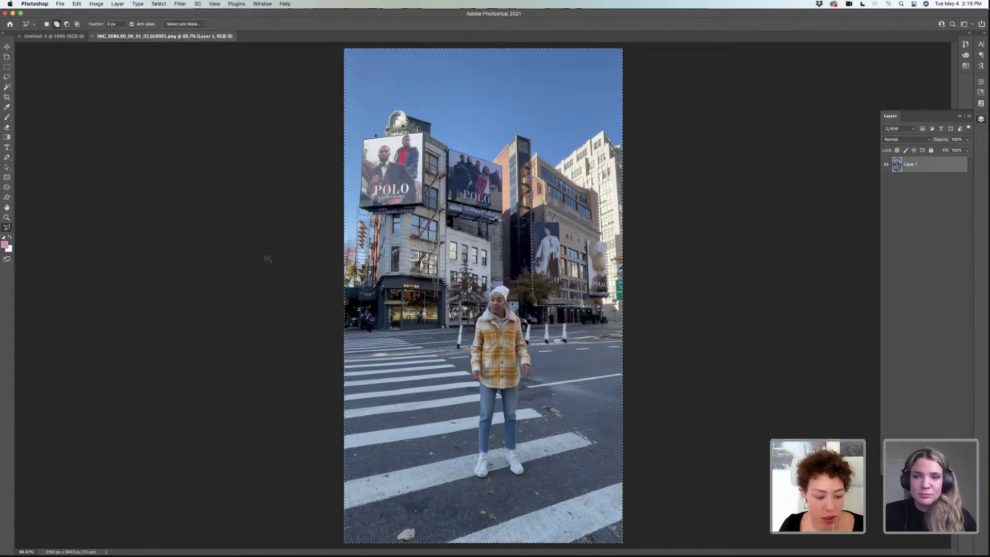
key("Delete")
left_click(158, 4)
left_click(168, 19)
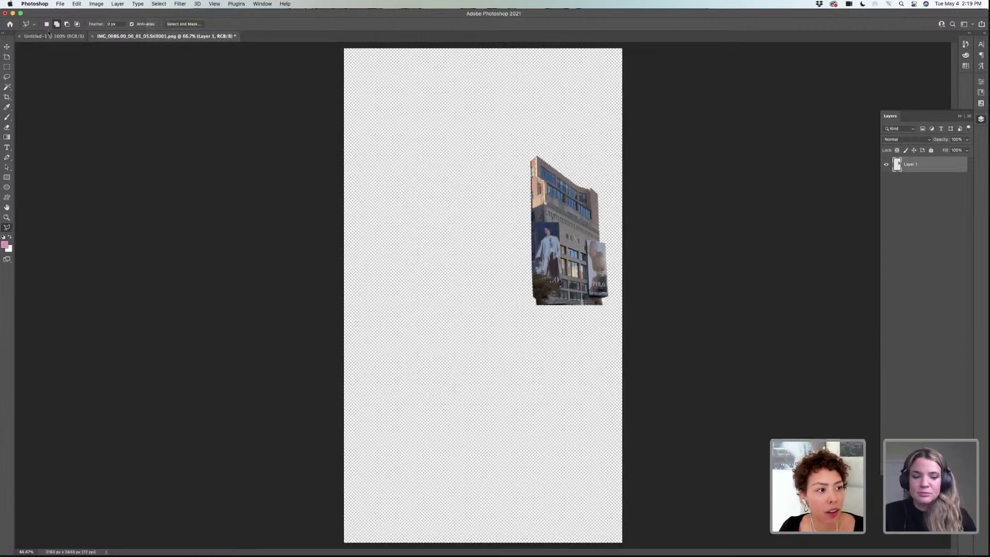
- Quick-export the isolated brick building as Building 1.png to Downloads
left_click(60, 4)
mouse_move(73, 107)
left_click(200, 105)
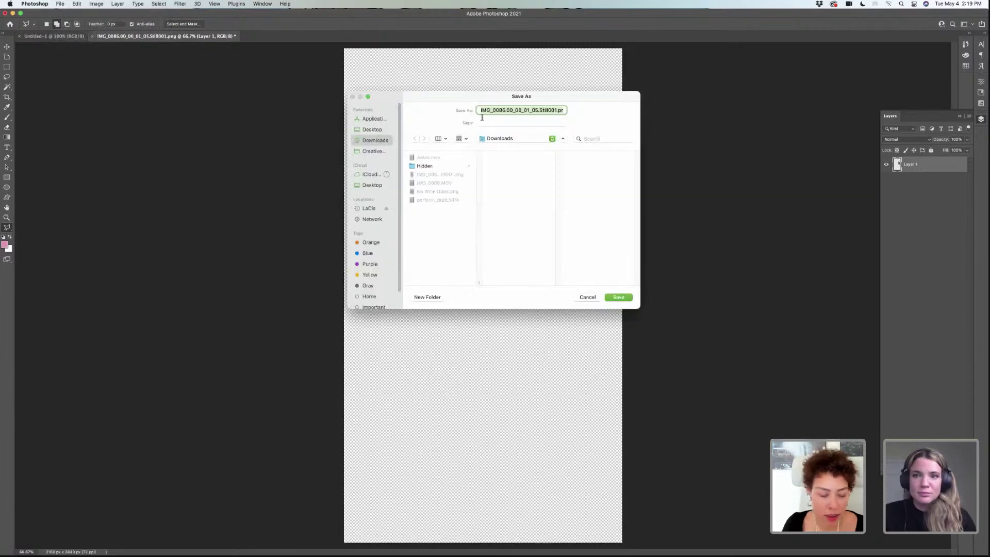
type("Building")
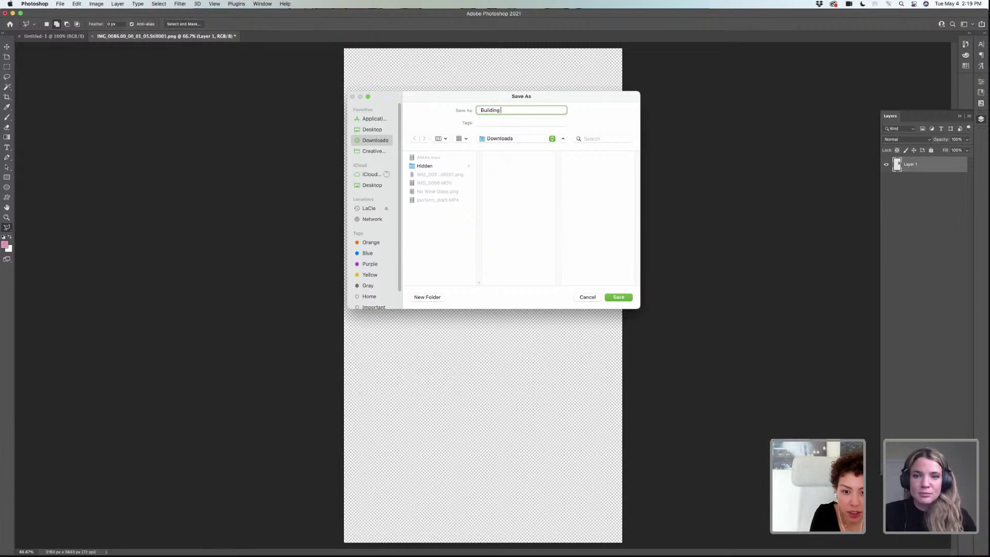
key("Return")
- Restore the full image, outline the corner building with its two Polo billboards using the Polygonal Lasso, and delete everything outside it
key("super+z")
key("super+d")
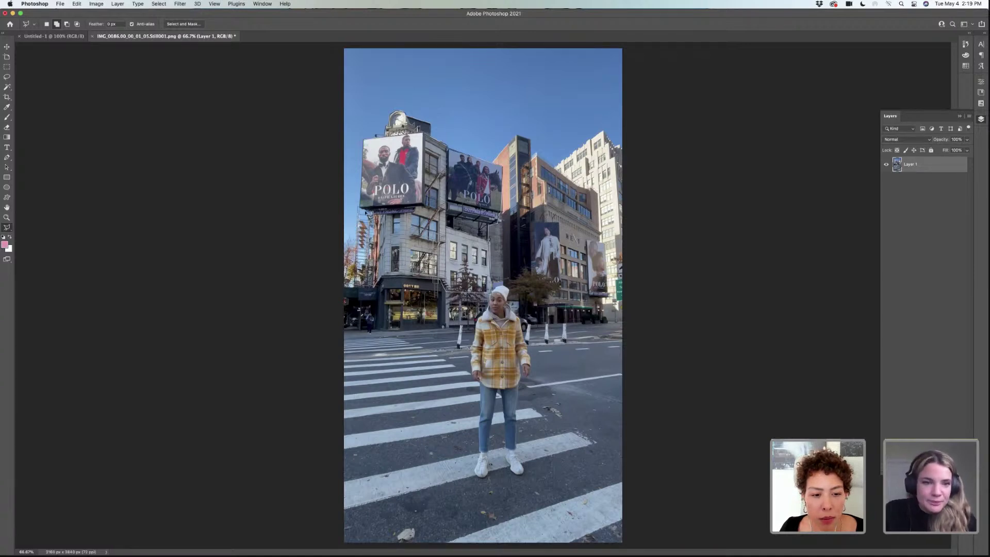
left_click_drag(365, 212, 368, 128)
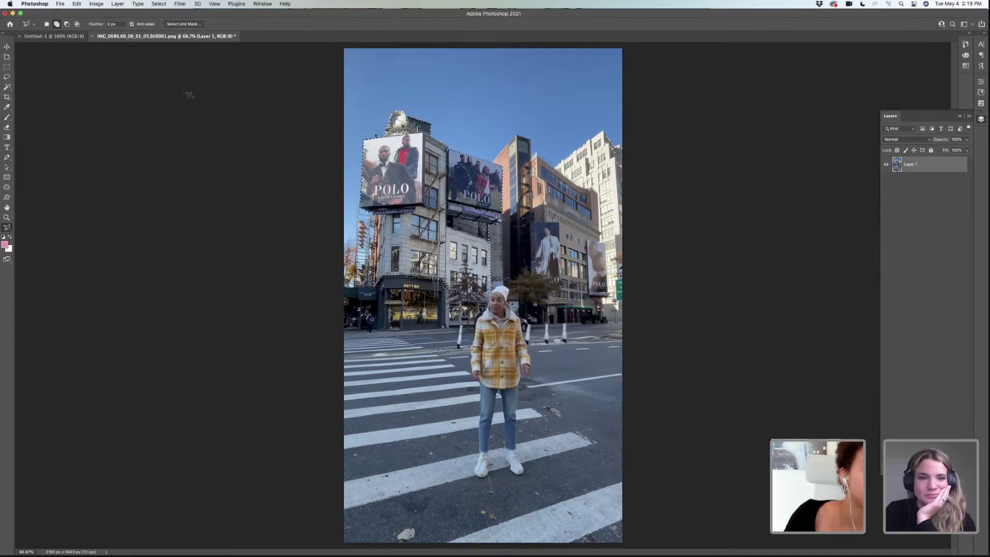
left_click(159, 4)
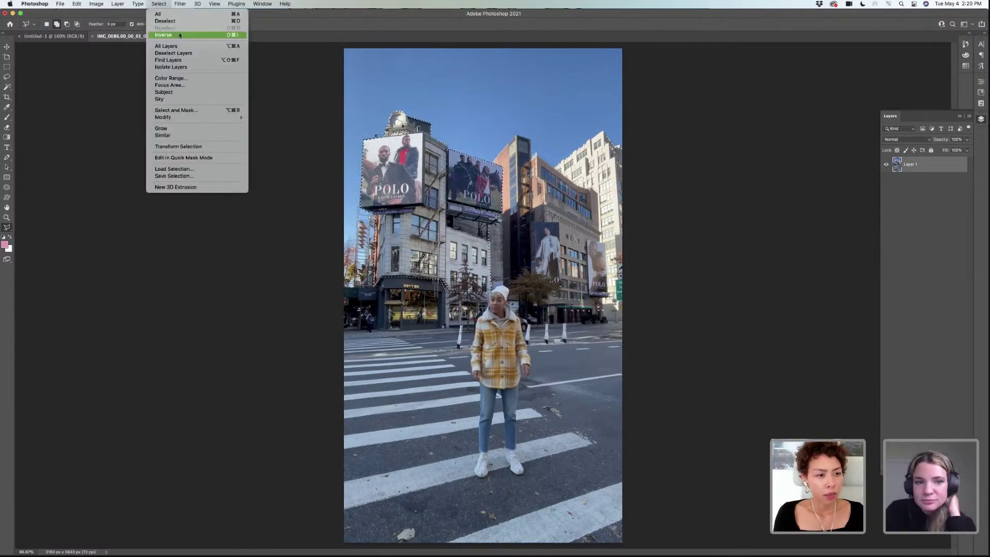
left_click(180, 35)
key("Delete")
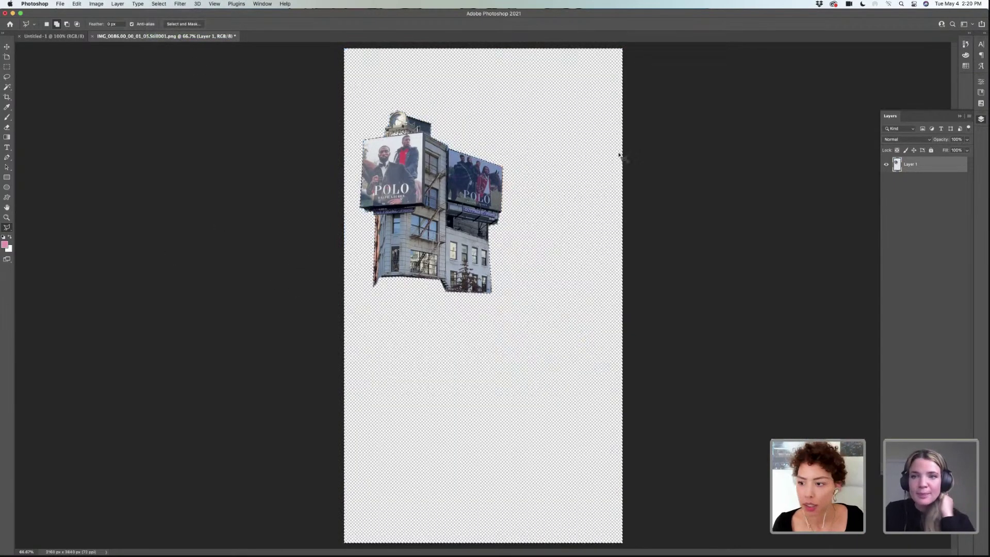
left_click(180, 3)
left_click(161, 14)
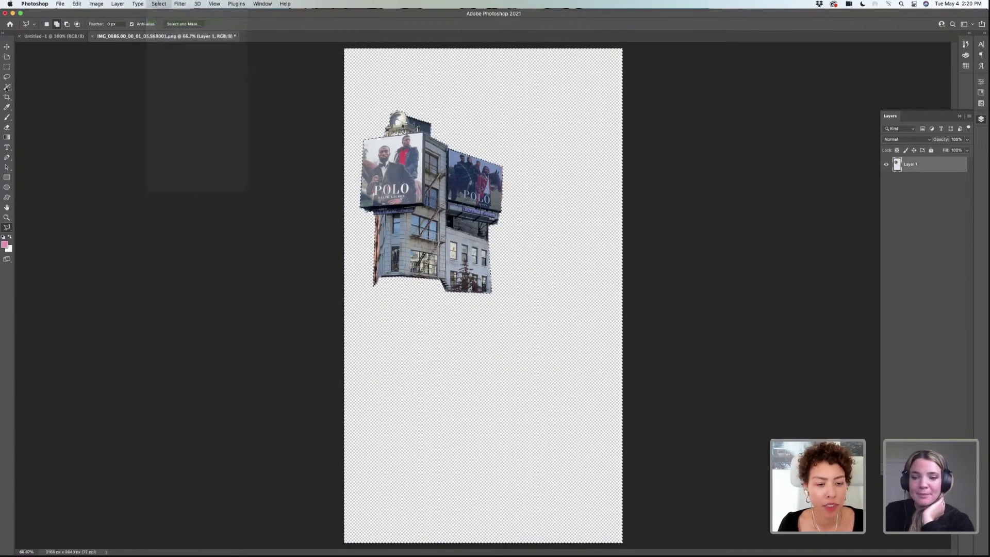
- Quick-export the isolated billboard building as Building 2.png to Downloads, and undo the deletion around it
left_click(60, 3)
mouse_move(114, 106)
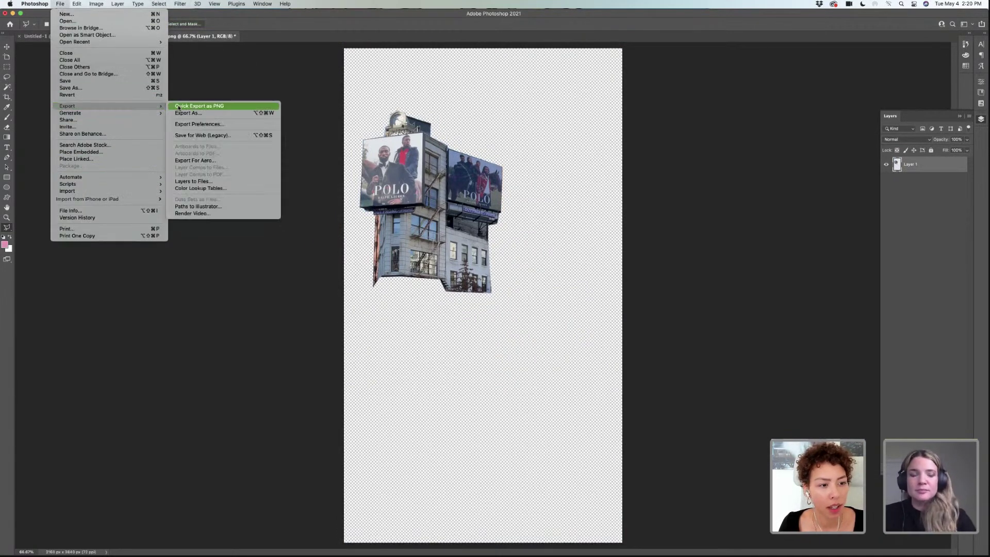
left_click(199, 105)
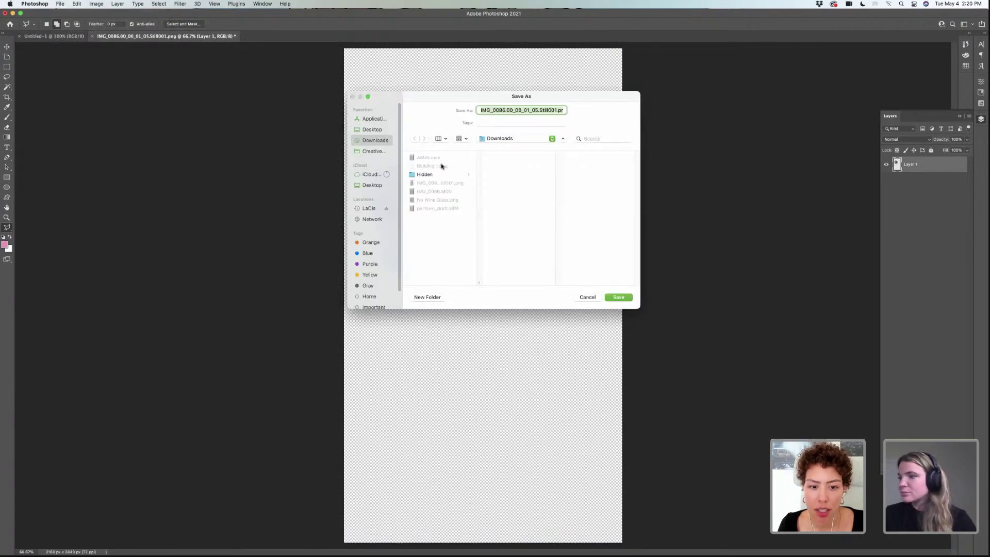
left_click(442, 166)
left_click(525, 109)
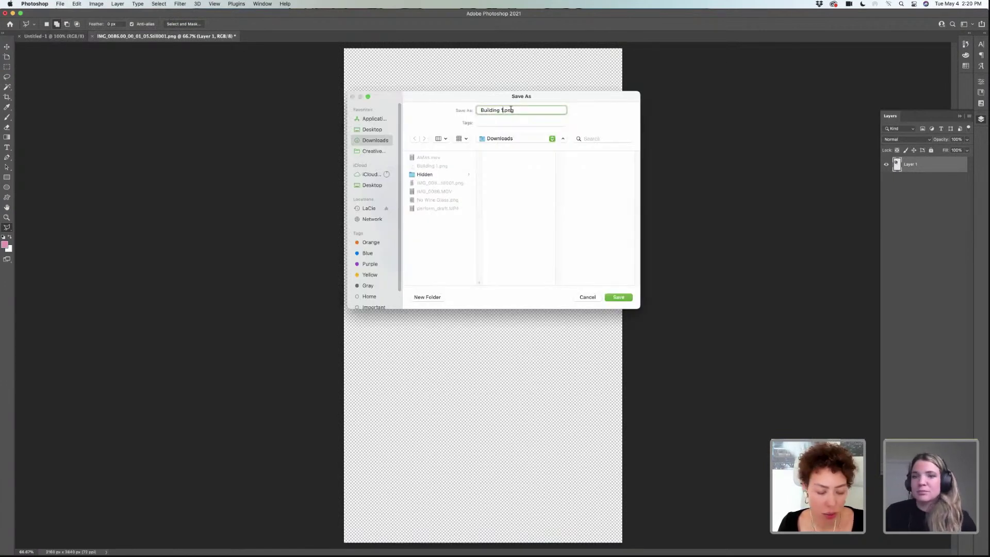
left_click(618, 297)
key("super+z")
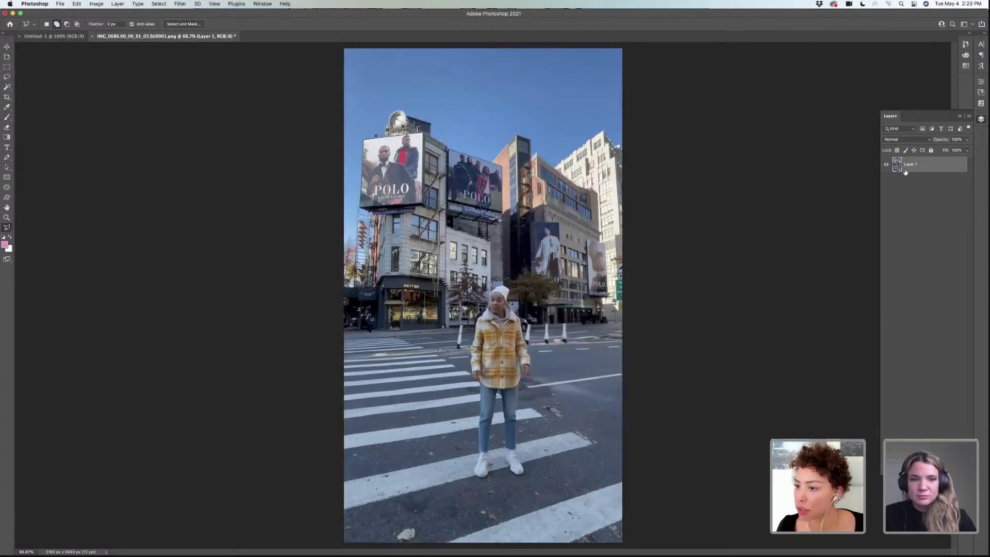
- Switch to Premiere Pro and import Building 1.png and Building 2.png from Downloads into the project
mouse_move(988, 246)
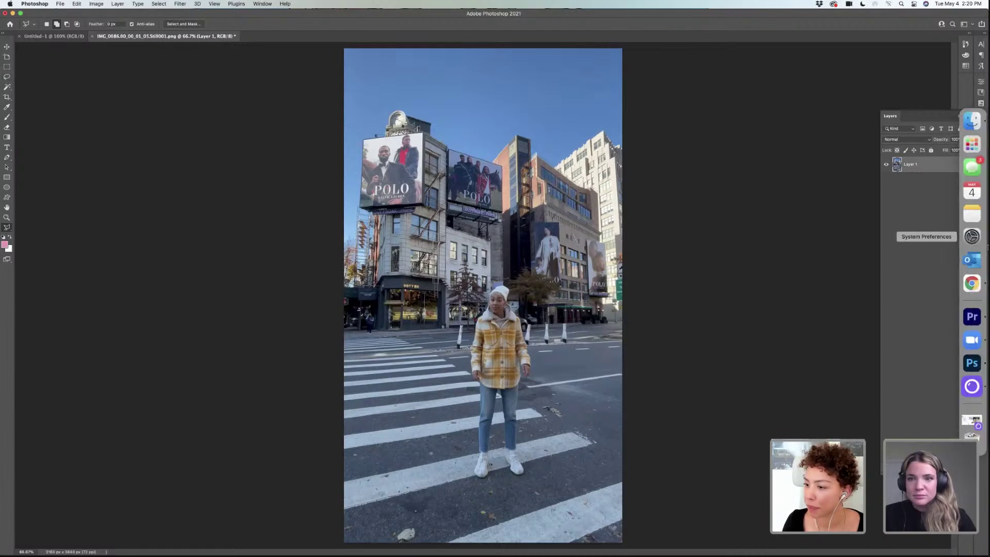
left_click(972, 316)
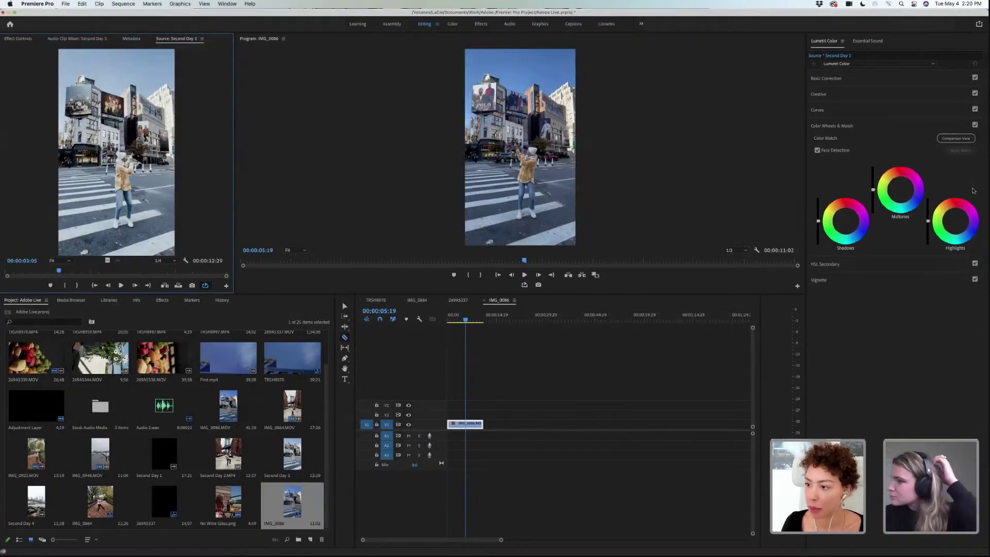
mouse_move(987, 180)
left_click(973, 120)
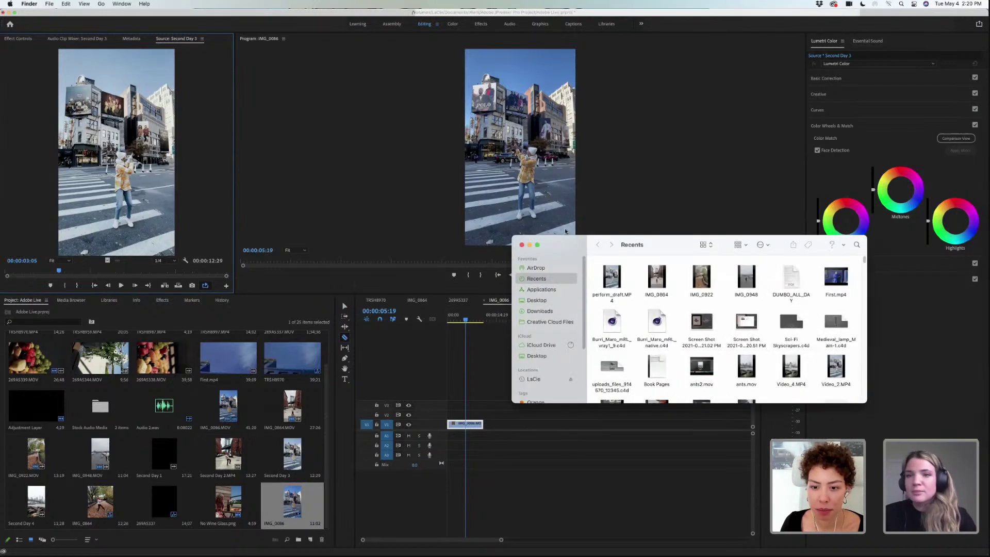
left_click(537, 311)
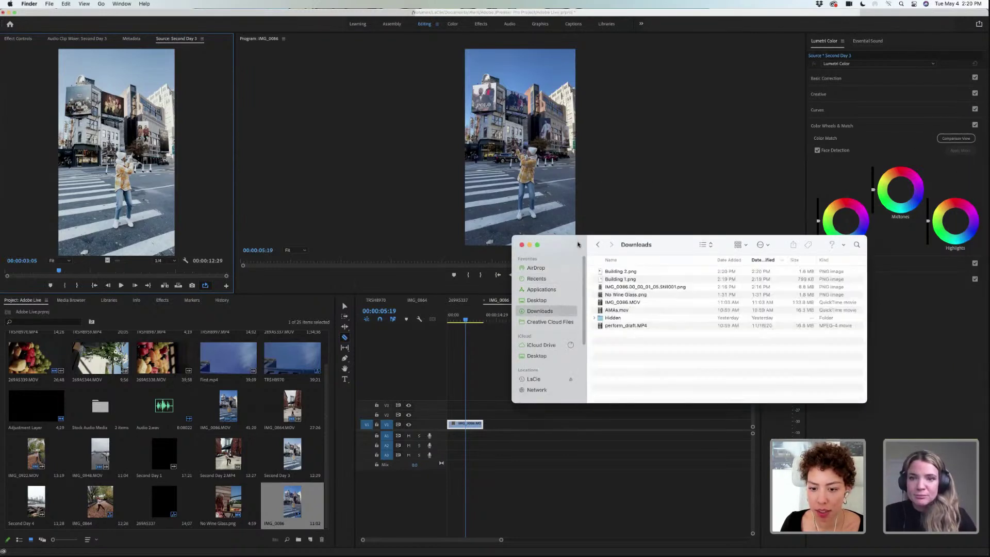
left_click_drag(589, 245, 638, 207)
left_click(683, 233)
left_click(680, 242, "shift")
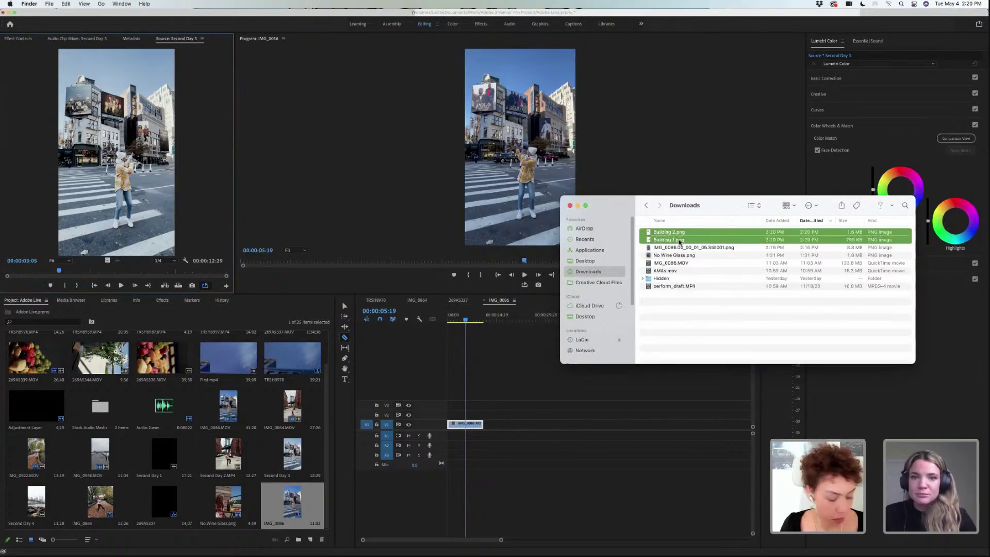
mouse_move(680, 242)
left_mouse_down()
mouse_move(430, 396)
mouse_move(271, 455)
left_mouse_up()
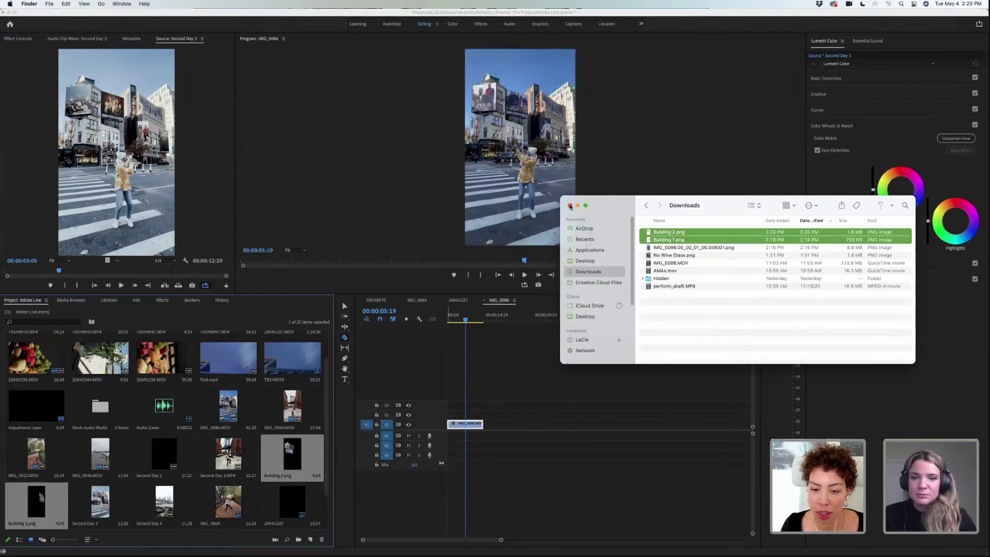
left_click(570, 206)
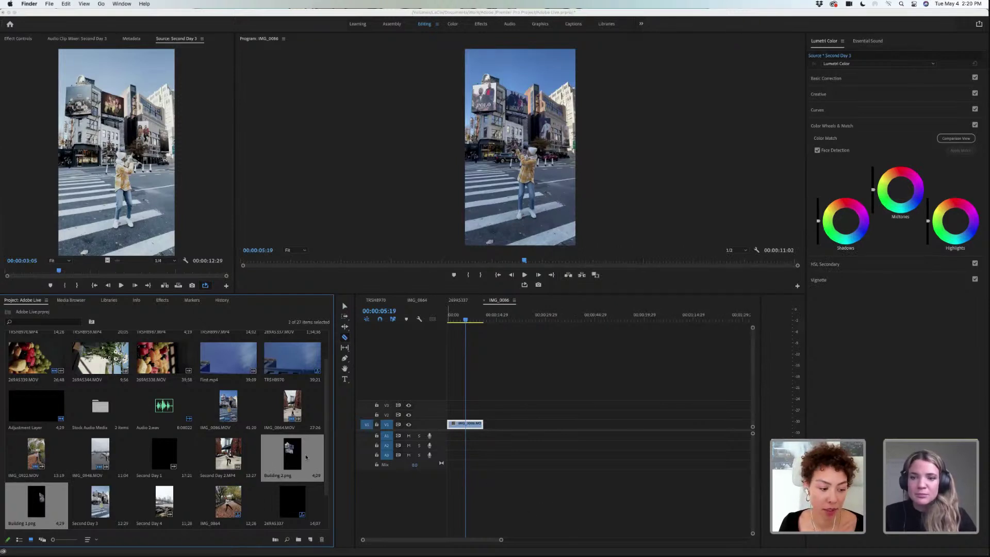
left_click(538, 287)
left_click(538, 286)
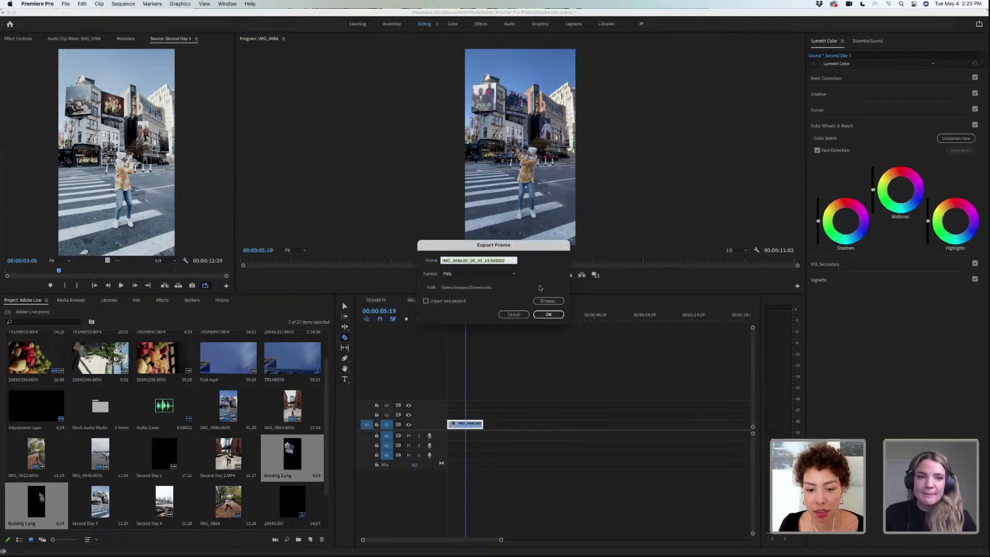
left_click(514, 314)
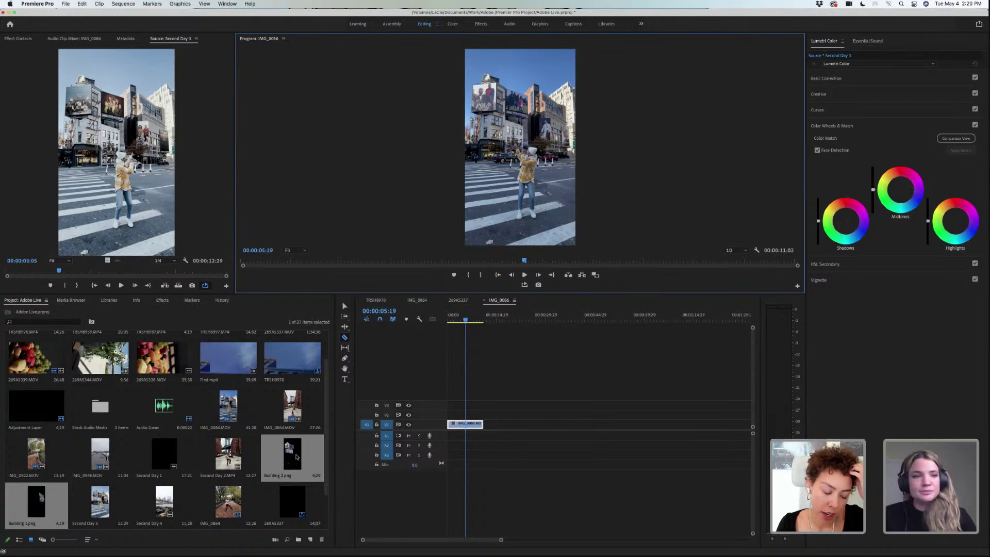
- Place Building 2.png and Building 1.png on track V2 from the sequence start above IMG_0086, and move the playhead to 00:00:04:04
left_click_drag(292, 456, 453, 417)
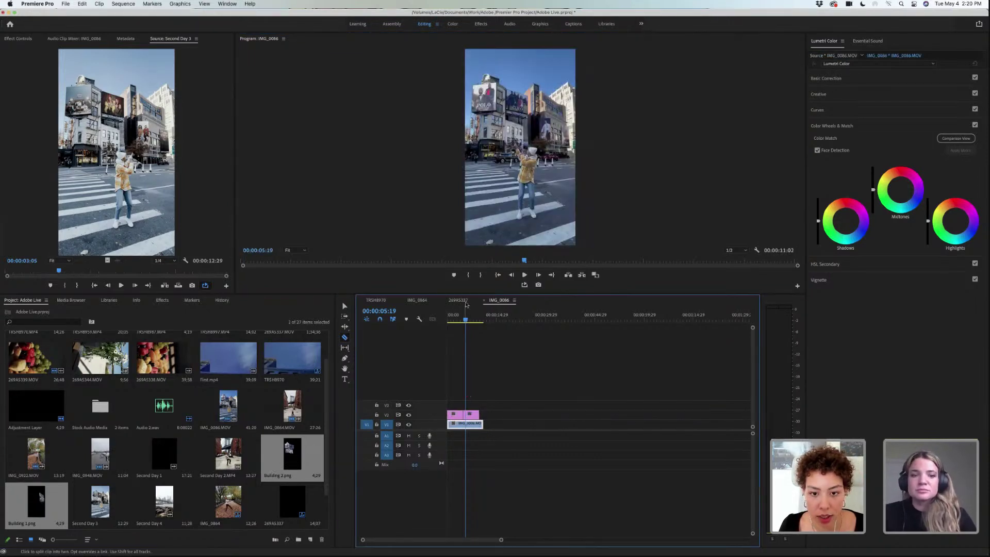
left_click(462, 319)
left_click_drag(463, 320, 460, 320)
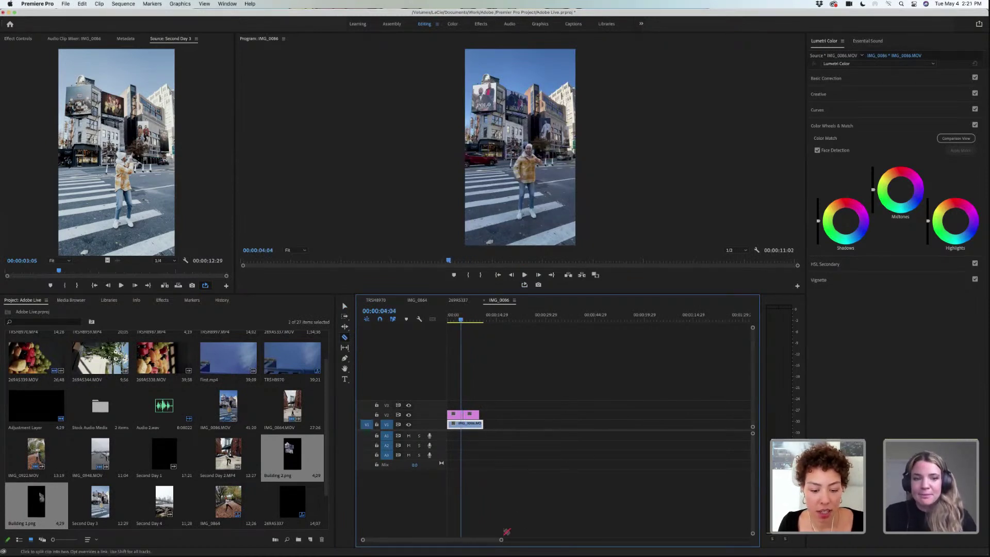
left_click(345, 307)
left_click(500, 375)
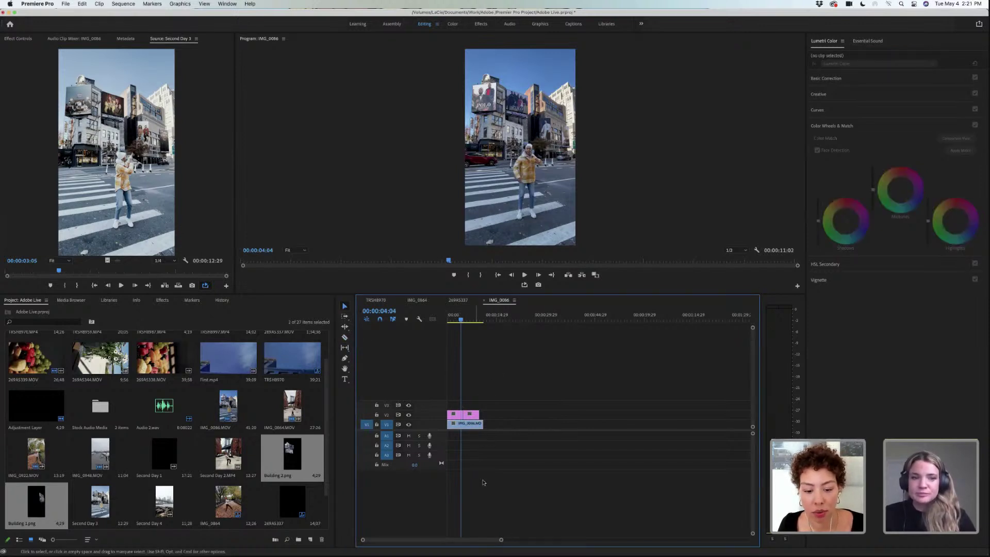
left_click_drag(501, 541, 466, 545)
- Try shifting the Building 2.png clip's horizontal position in Effect Controls
left_click(457, 414)
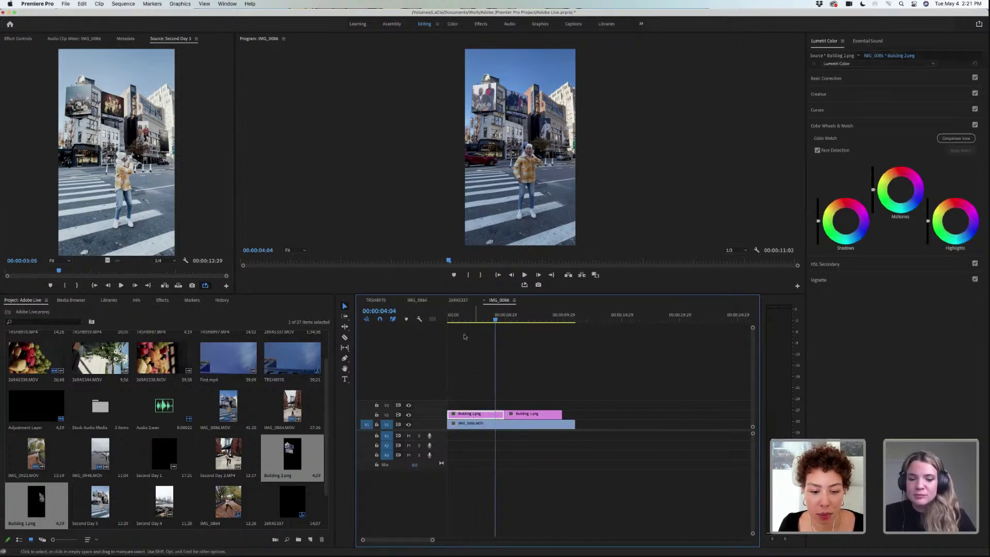
left_click(18, 39)
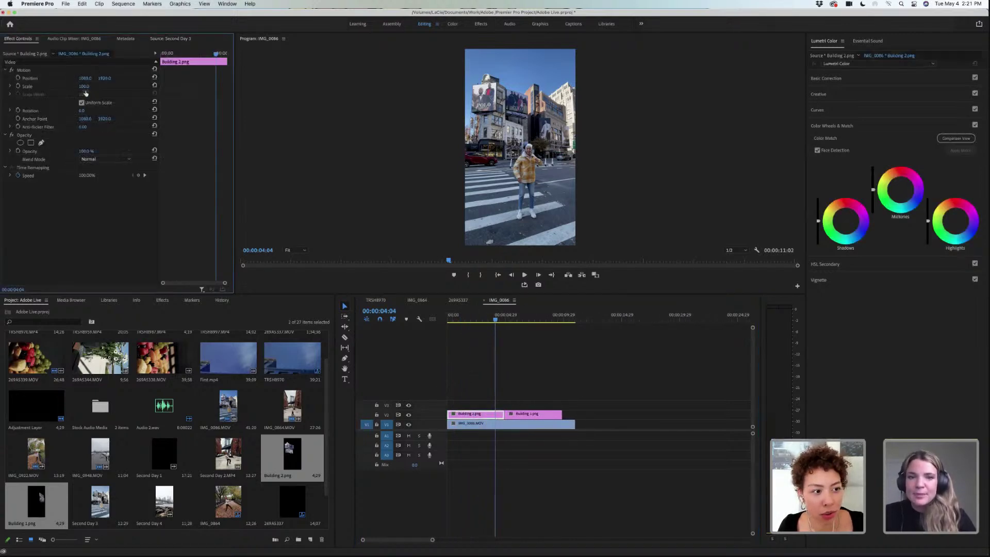
mouse_move(85, 78)
left_mouse_down()
mouse_move(16, 78)
mouse_move(88, 78)
left_mouse_up()
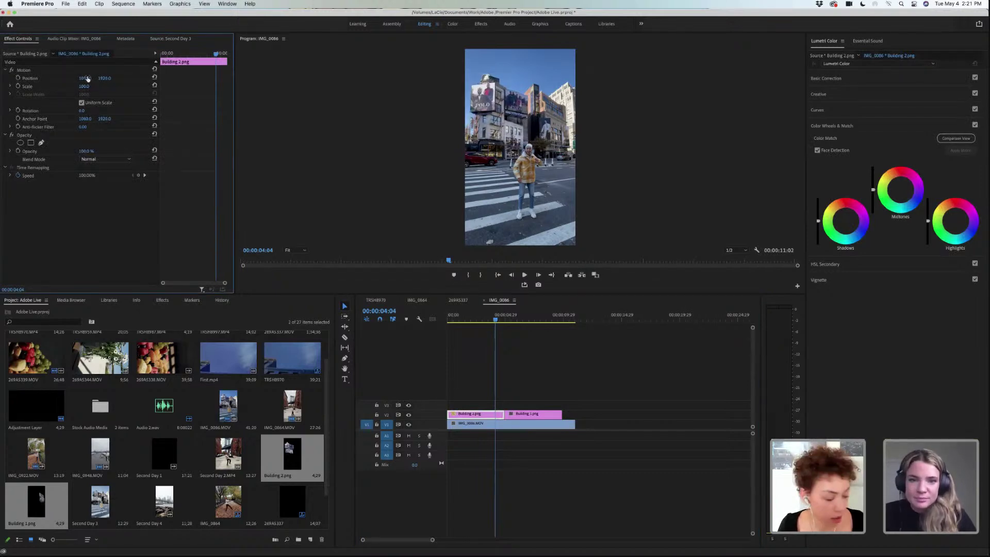
- Switch to Photoshop and isolate the billboard building on Layer 1 again by deleting its surroundings, without an active selection
mouse_move(979, 317)
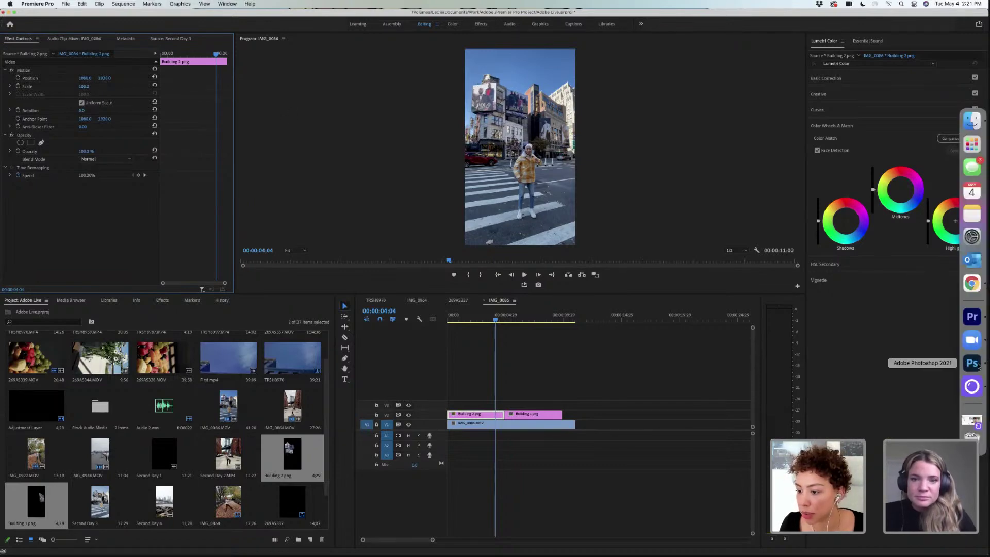
left_click(977, 364)
left_click(79, 5)
left_click(80, 5)
left_click(80, 6)
left_click(81, 6)
left_click(81, 6)
left_click(81, 6)
key("Delete")
left_click(163, 6)
left_click(165, 23)
- Try cropping the canvas tightly around the billboard building at 4:5, undo the crop, and return to Premiere Pro
key("c")
mouse_move(483, 468)
left_mouse_down()
mouse_move(500, 371)
mouse_move(491, 394)
left_mouse_up()
left_click_drag(417, 273, 470, 290)
key("Return")
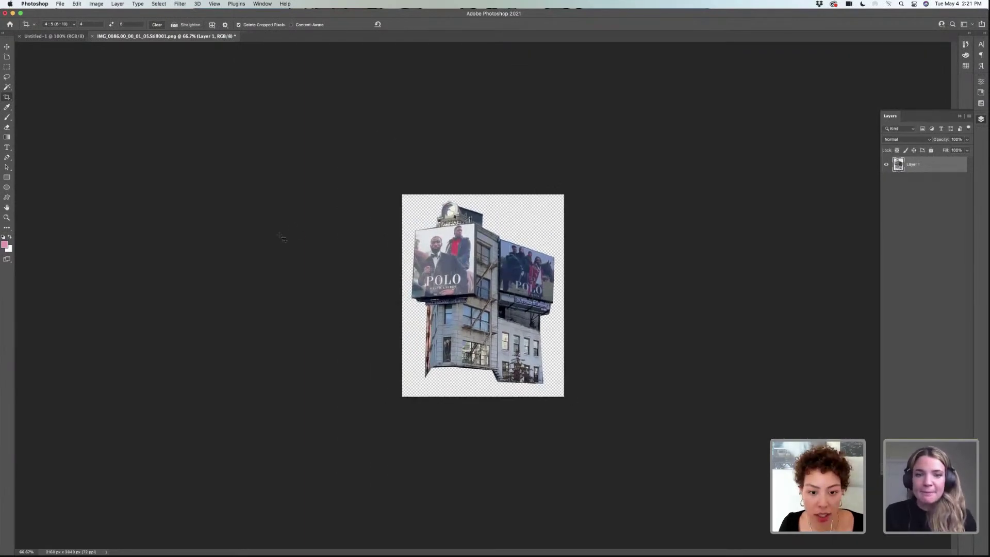
key("super+z")
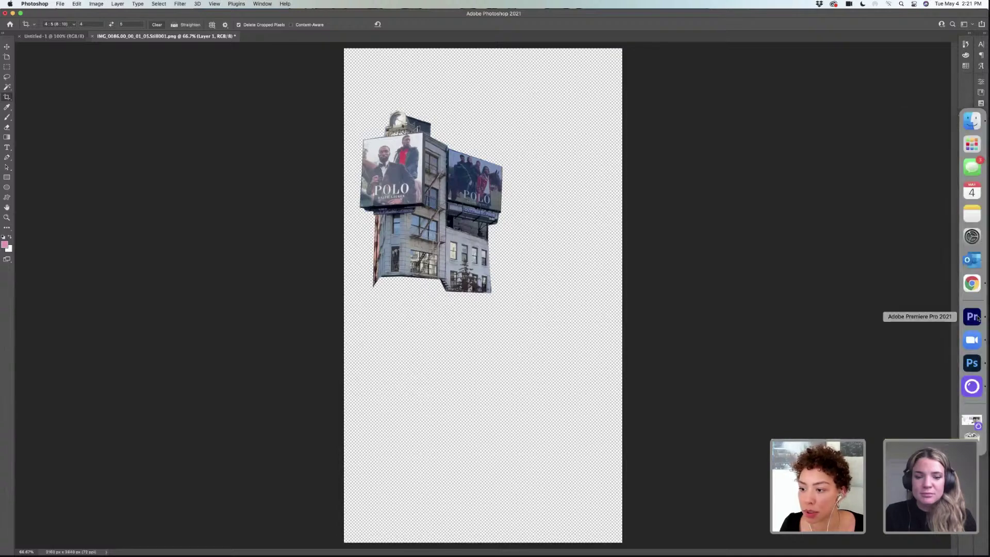
left_click(974, 316)
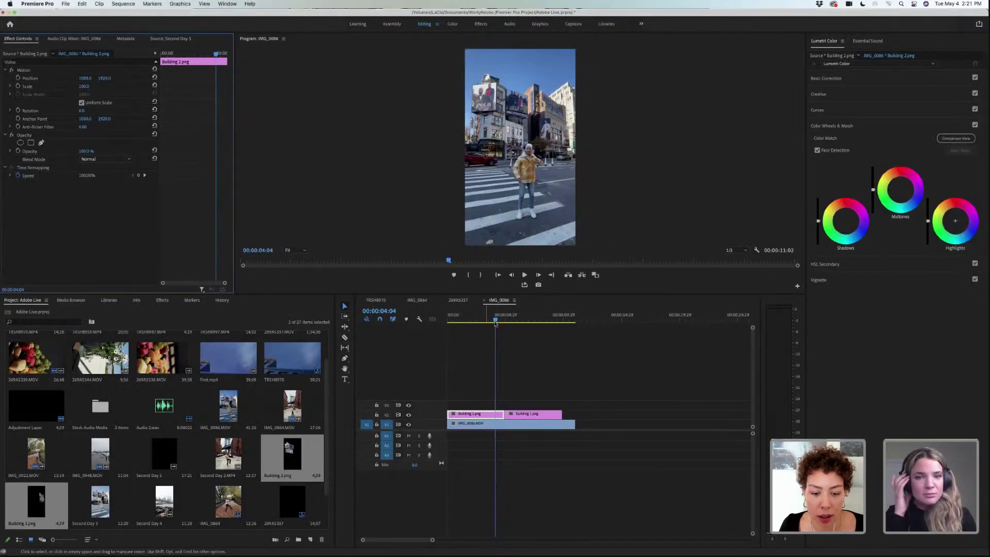
- Try shifting the Building 2.png clip horizontally at 00:00:02:15 to compare it with the underlying footage
mouse_move(495, 321)
left_mouse_down()
mouse_move(465, 319)
mouse_move(476, 319)
left_mouse_up()
left_click_drag(84, 78, 61, 78)
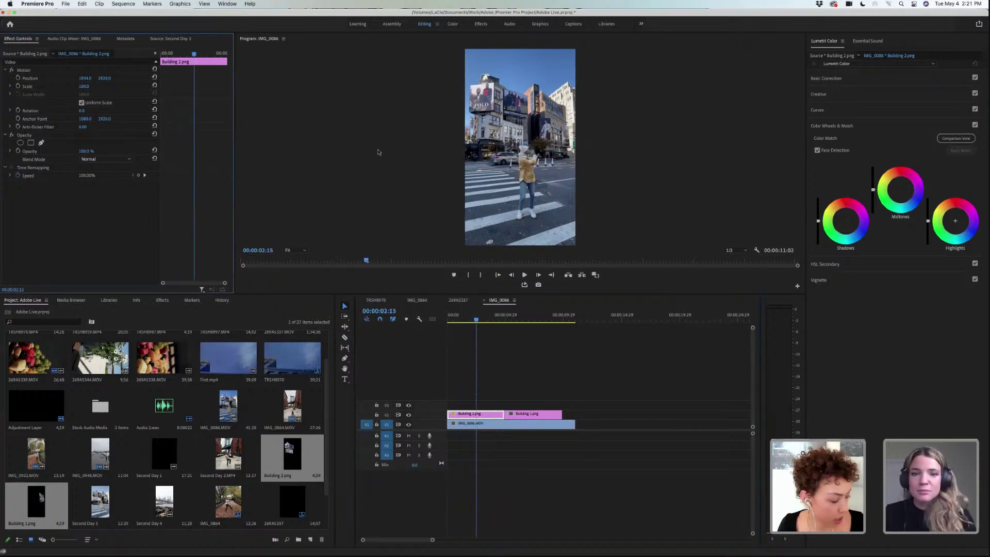
left_click(545, 373)
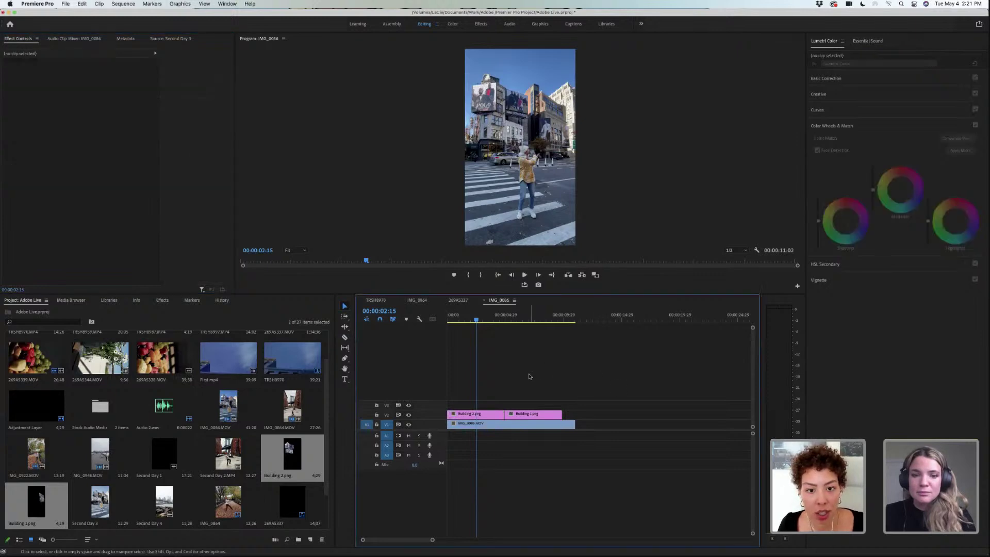
- Move the building clips on track V2 later so that Building 2.png starts at 00:00:01:04
left_click(491, 413)
left_click_drag(515, 414, 533, 419)
left_click(474, 318)
left_click(467, 319)
left_click_drag(432, 540, 407, 543)
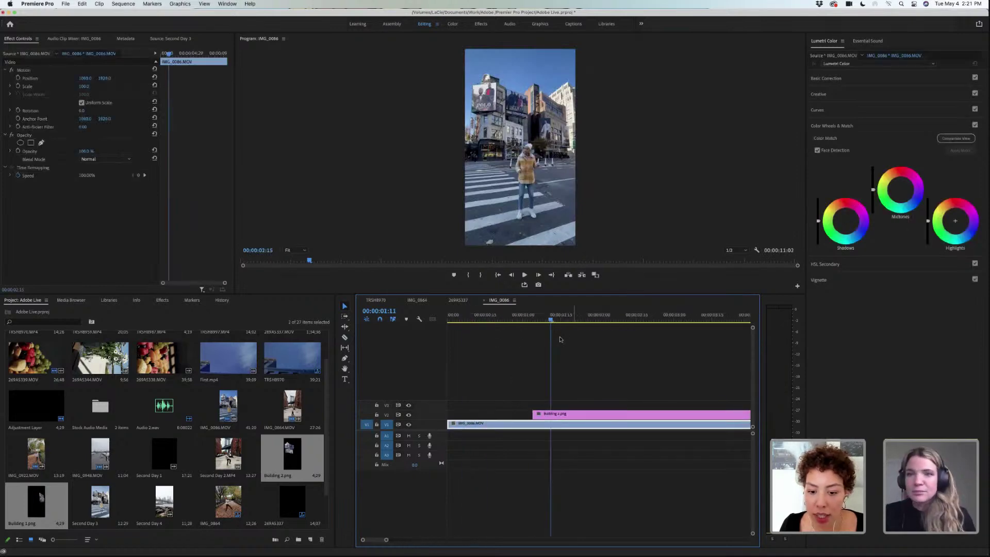
- Split Building 2.png at 00:00:02:13 and remove the portion before the cut, leaving a gap
left_click(563, 320)
left_click_drag(569, 321, 634, 320)
key("c")
left_click(631, 415)
right_click(640, 416)
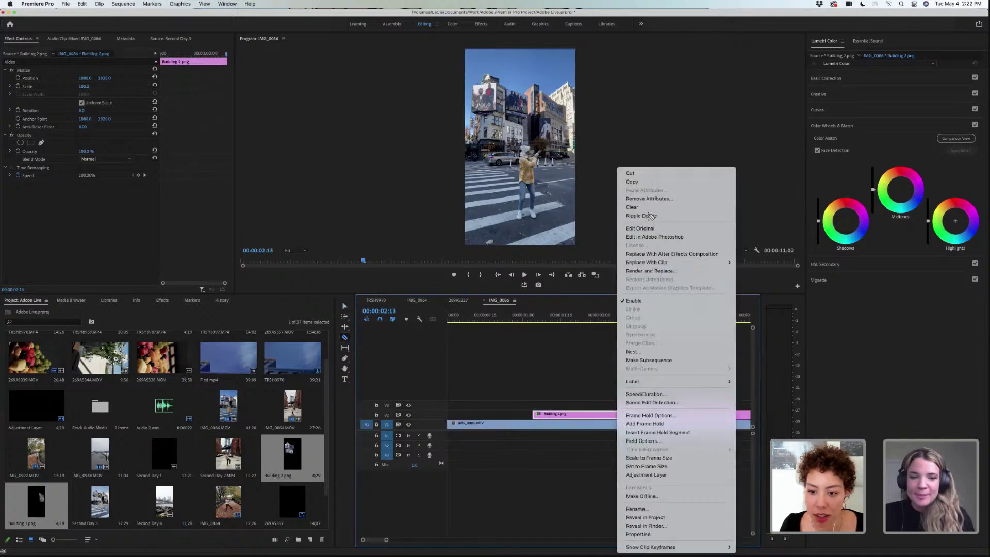
left_click(641, 215)
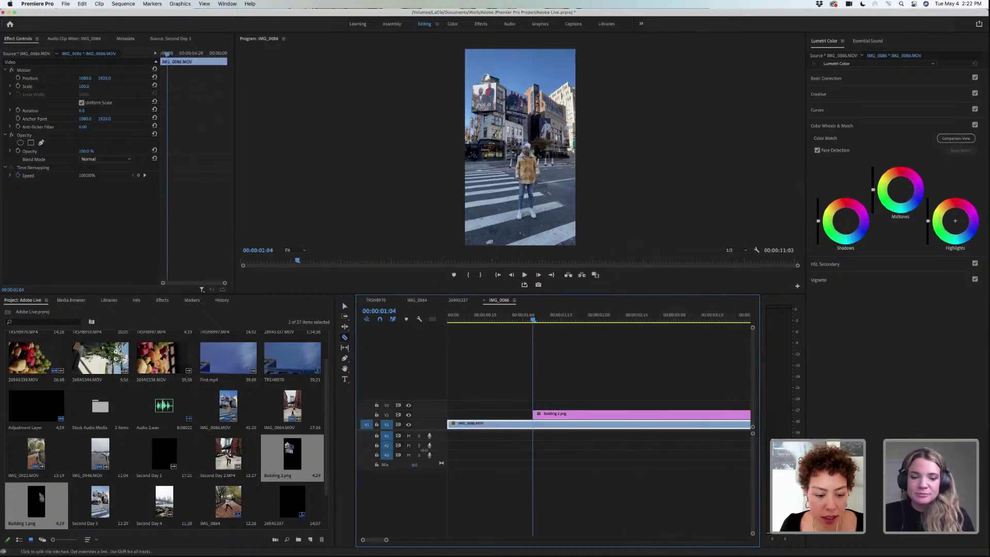
left_click_drag(533, 320, 536, 320)
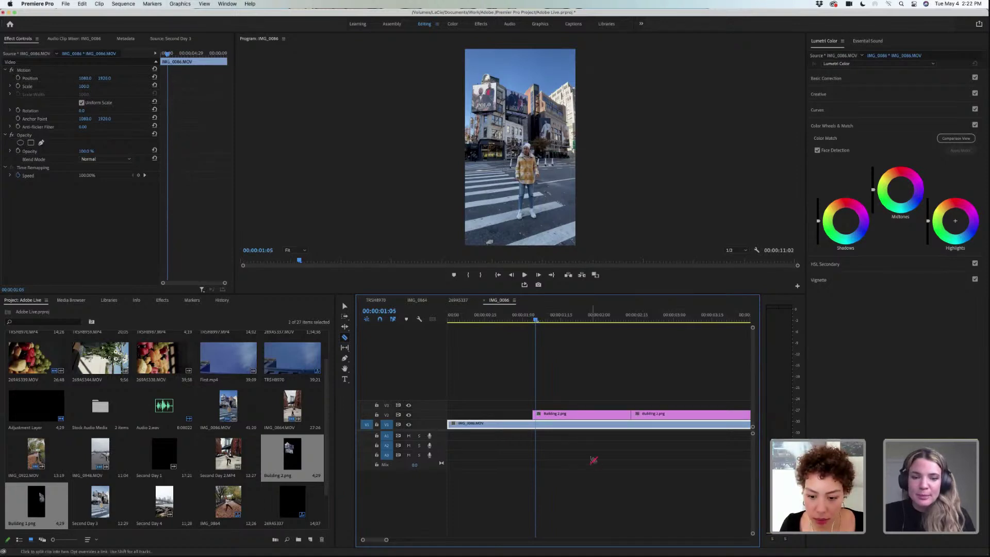
right_click(567, 413)
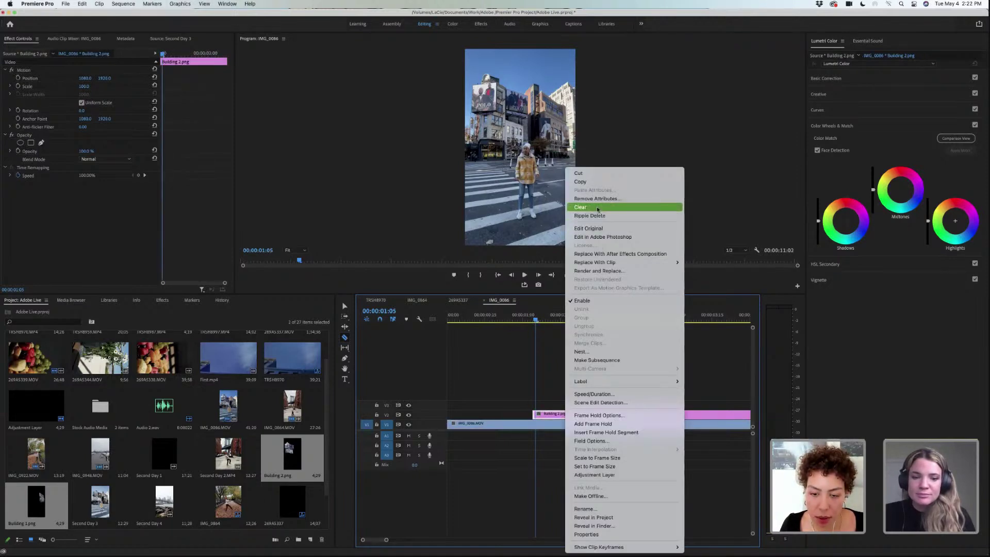
left_click(581, 208)
- Find the frame where the arm is raised and make Building 2.png start at 00:00:02:11
left_click_drag(555, 321, 622, 320)
mouse_move(387, 540)
left_mouse_down()
mouse_move(398, 541)
mouse_move(377, 542)
left_mouse_up()
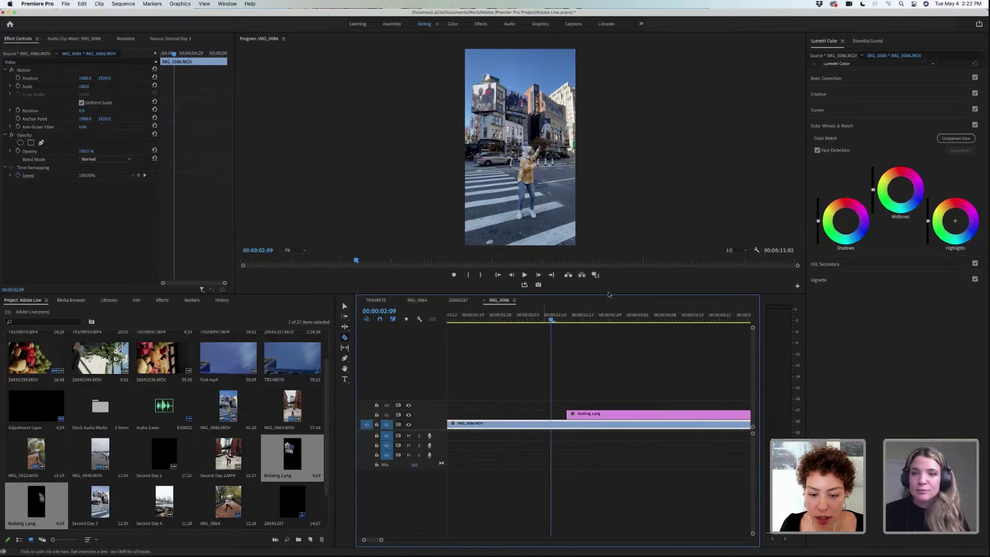
left_click(547, 320)
left_click_drag(547, 320, 561, 342)
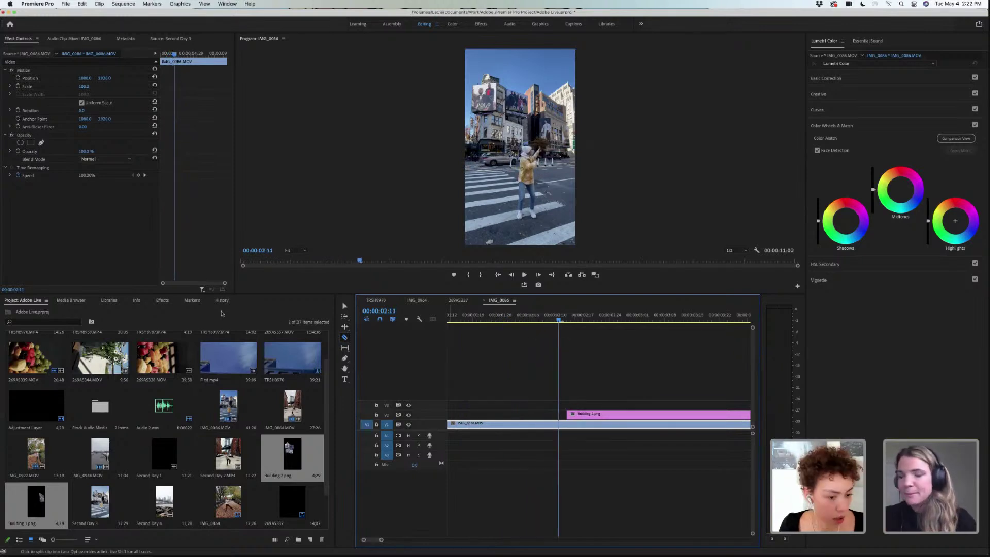
left_click(346, 306)
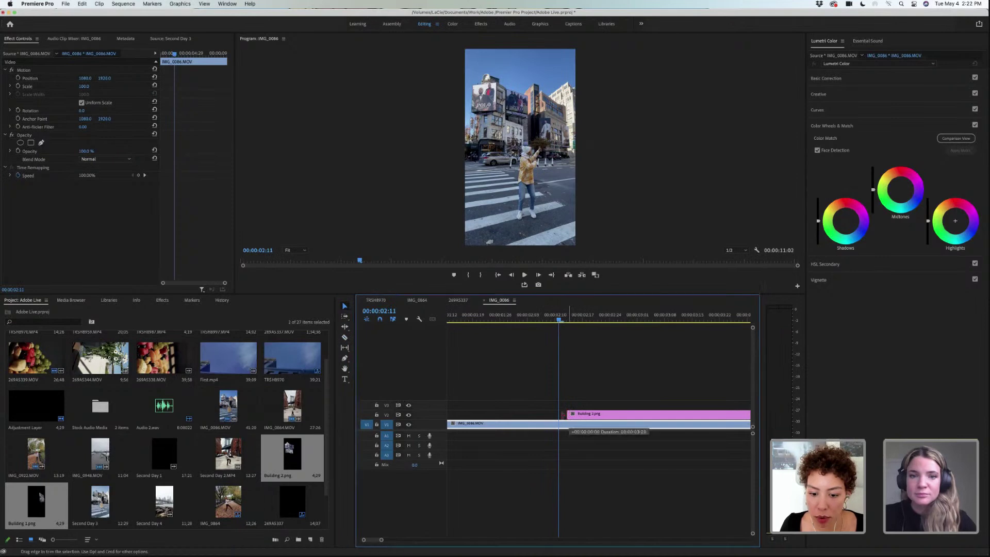
left_click_drag(593, 414, 585, 413)
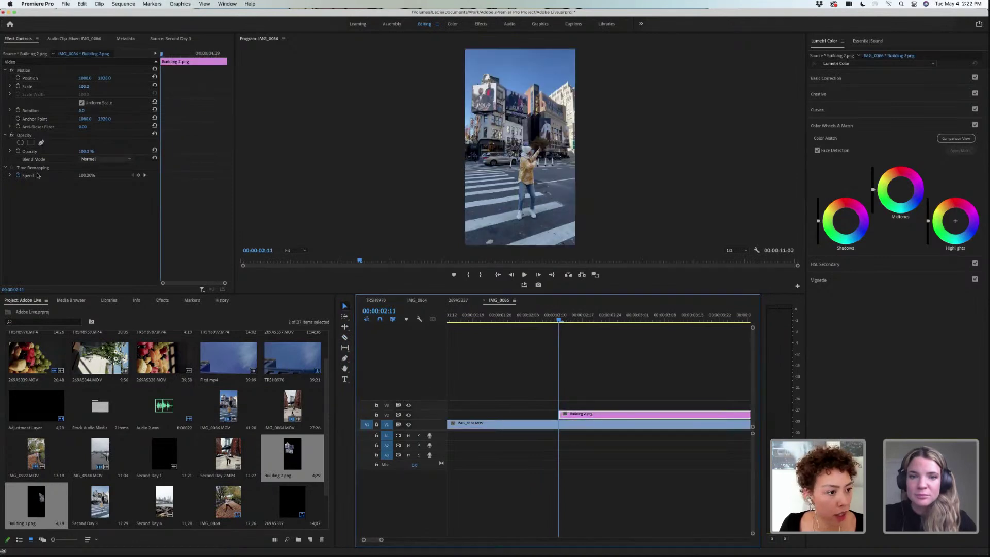
- Enable Position and Scale keyframes on Building 2.png at 00:00:02:11 and extend the clip's start to 00:00:02:08
left_click(18, 78)
left_click(18, 86)
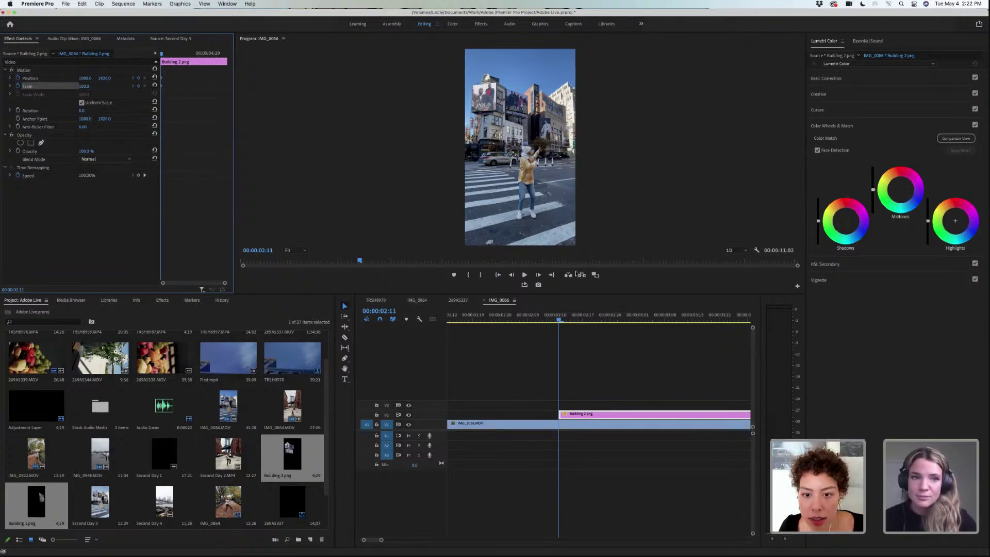
left_click(562, 321)
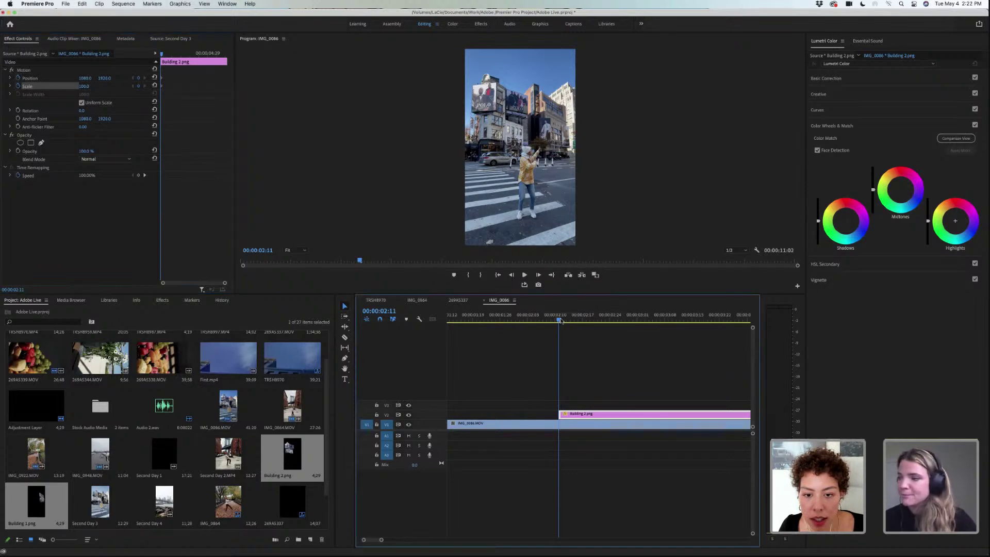
mouse_move(563, 321)
left_mouse_down()
mouse_move(581, 321)
mouse_move(570, 321)
left_mouse_up()
left_click_drag(560, 414, 547, 414)
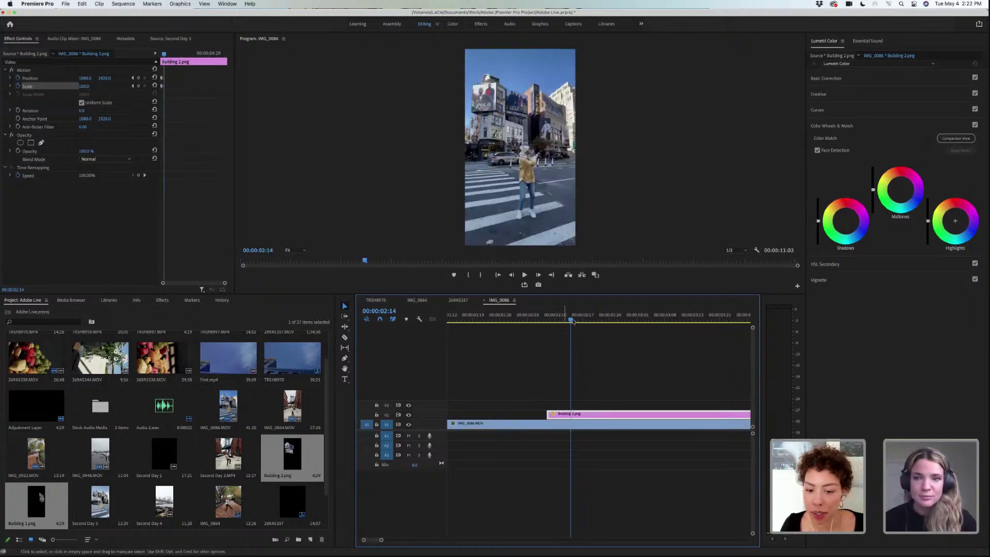
- Set the Position and Scale keyframes of Building 2.png to Hold interpolation
left_click_drag(572, 322, 547, 329)
left_click(562, 413)
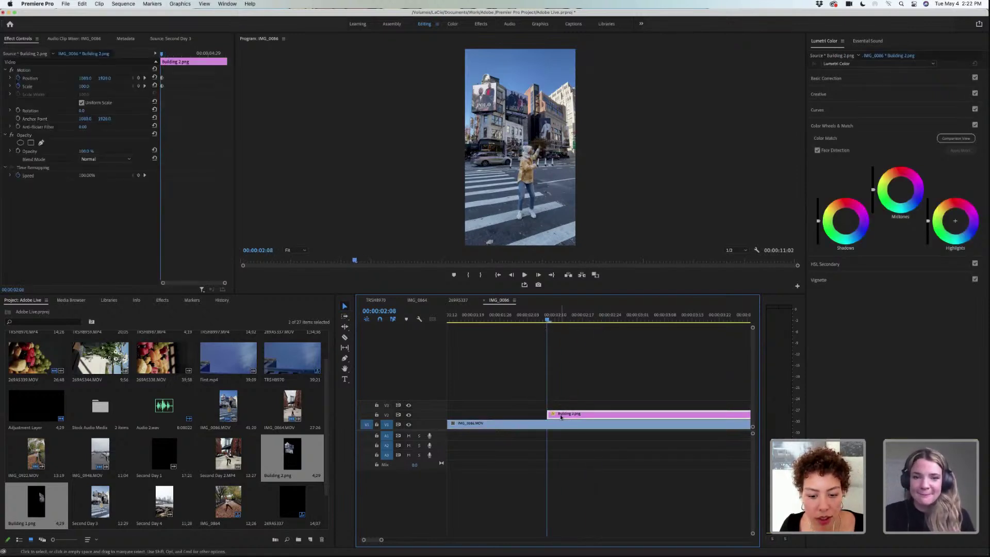
right_click(162, 78)
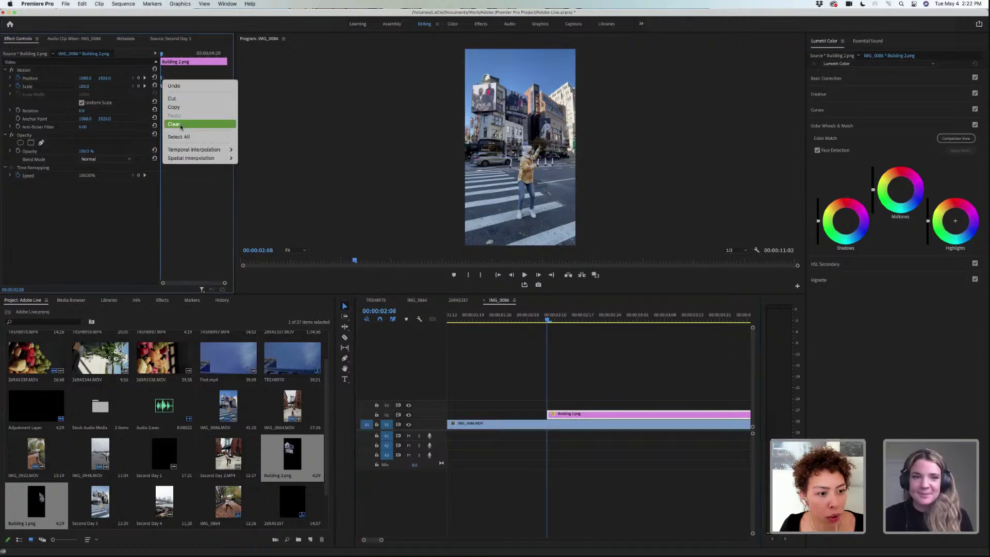
mouse_move(182, 153)
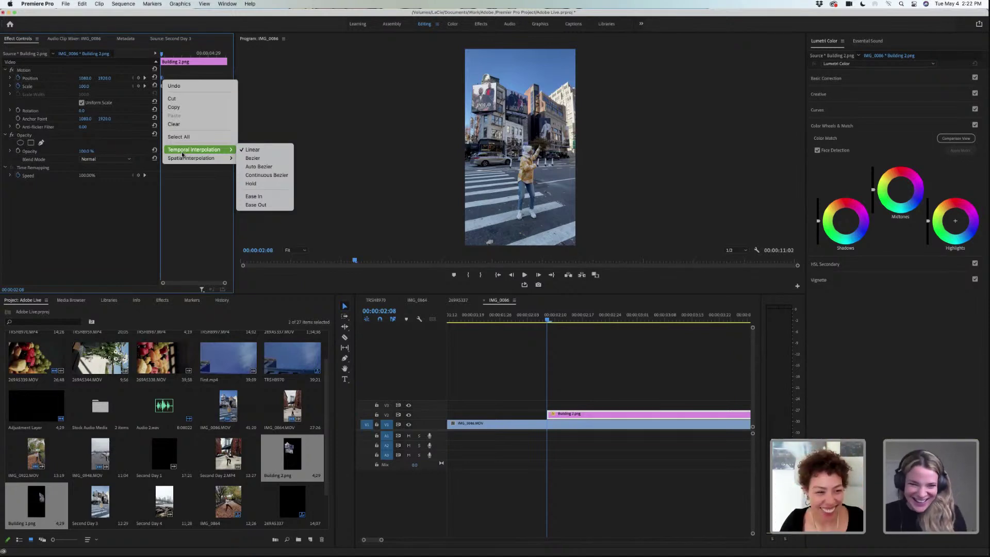
left_click(259, 183)
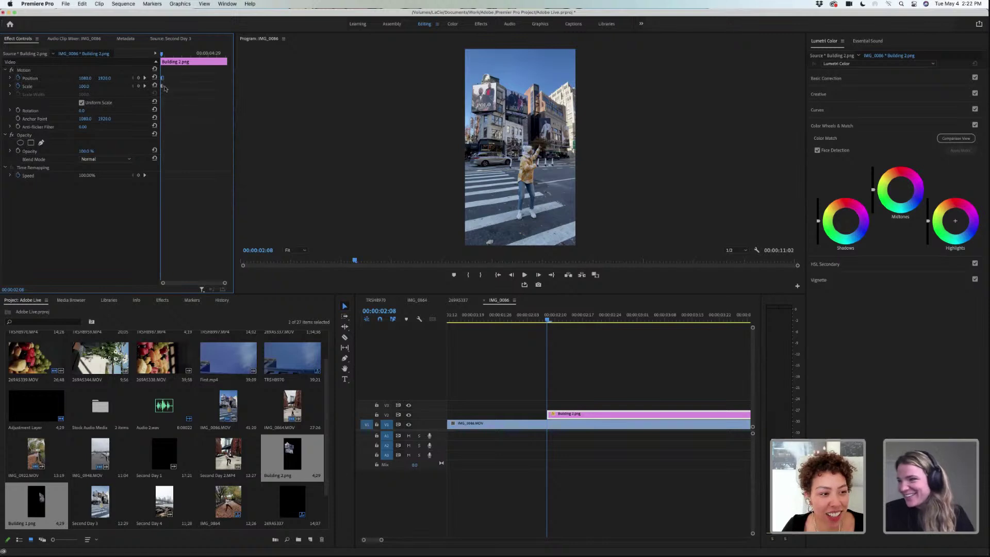
right_click(162, 88)
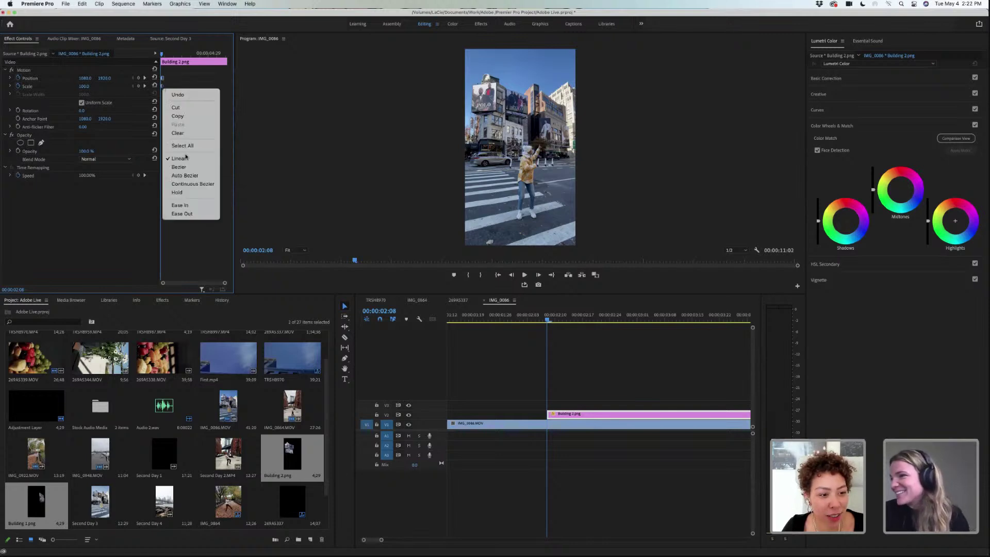
left_click(188, 192)
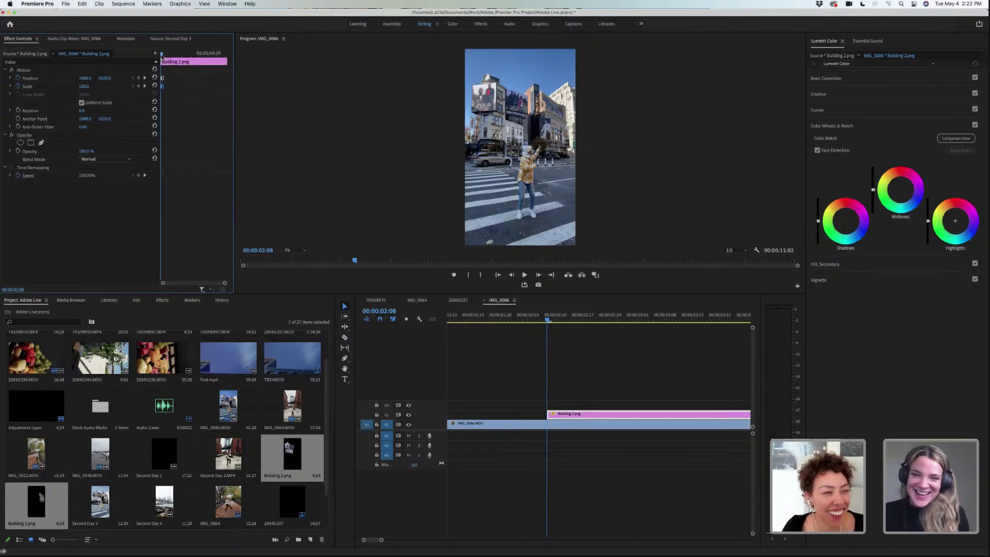
- Extend the start of Building 2.png slightly earlier and shift its Position and Scale keyframes toward the new clip start
left_click_drag(161, 56, 162, 55)
left_click_drag(547, 414, 540, 414)
mouse_move(551, 321)
left_mouse_down()
mouse_move(512, 322)
mouse_move(555, 326)
left_mouse_up()
left_click(562, 414)
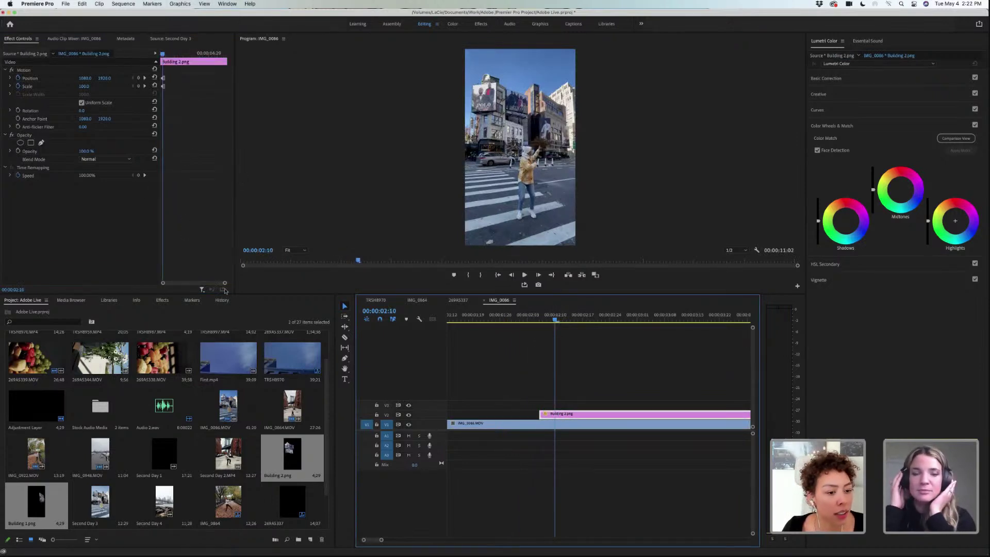
left_click_drag(225, 285, 200, 285)
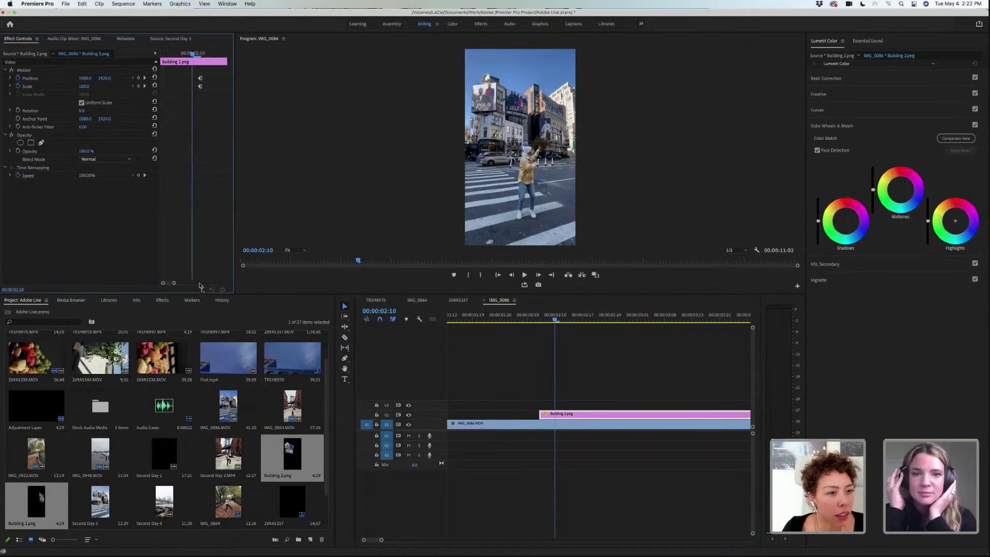
left_click_drag(201, 87, 175, 88)
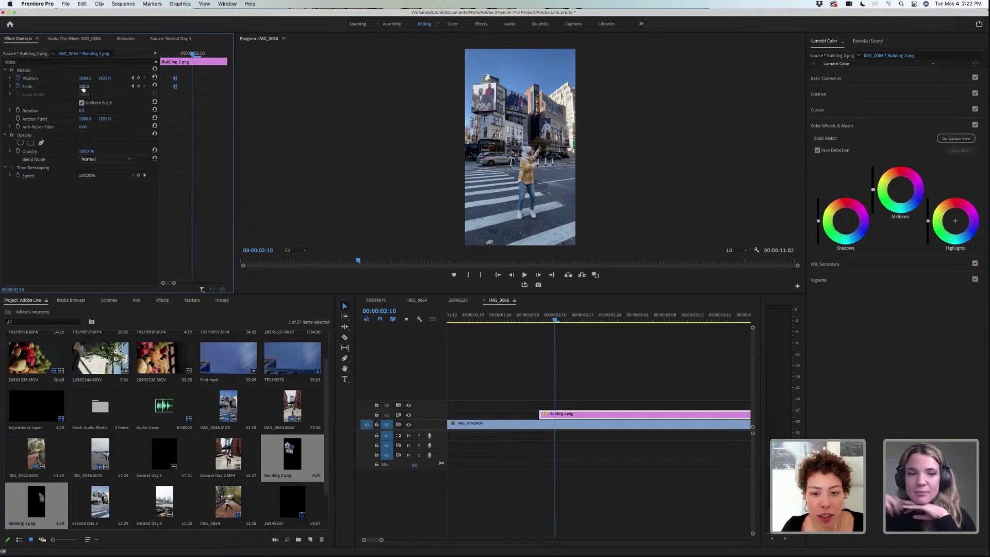
left_click_drag(85, 86, 89, 87)
key("super+z")
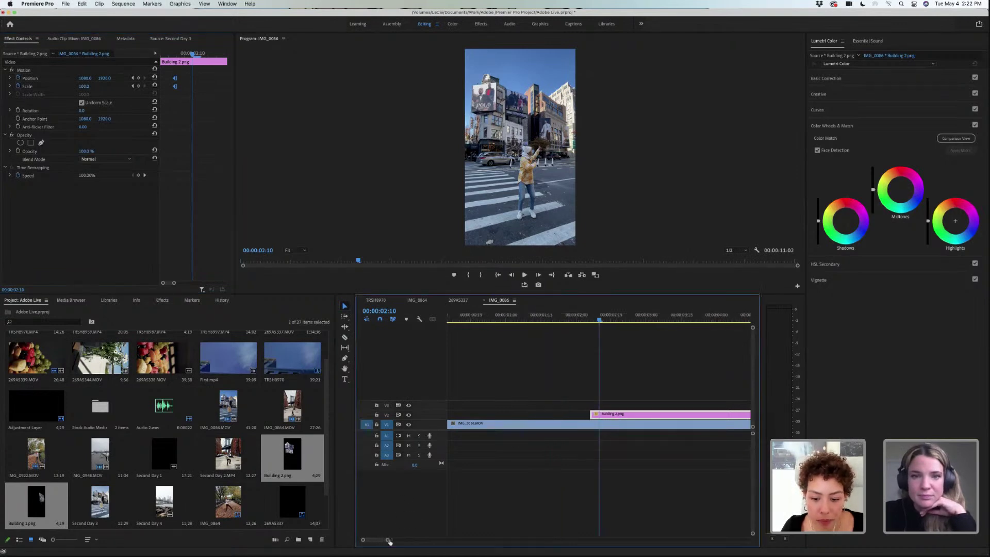
- Rearrange the overlays with Building 1.png on track V2 from 00:00:02:07 and Building 2.png after it on track V3
key("minus")
key("minus")
key("minus")
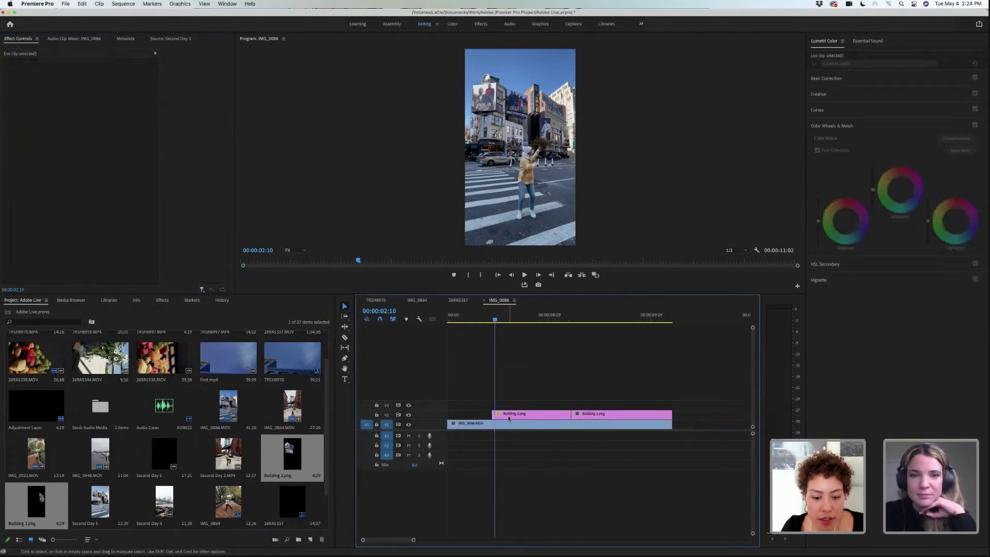
left_click(511, 416)
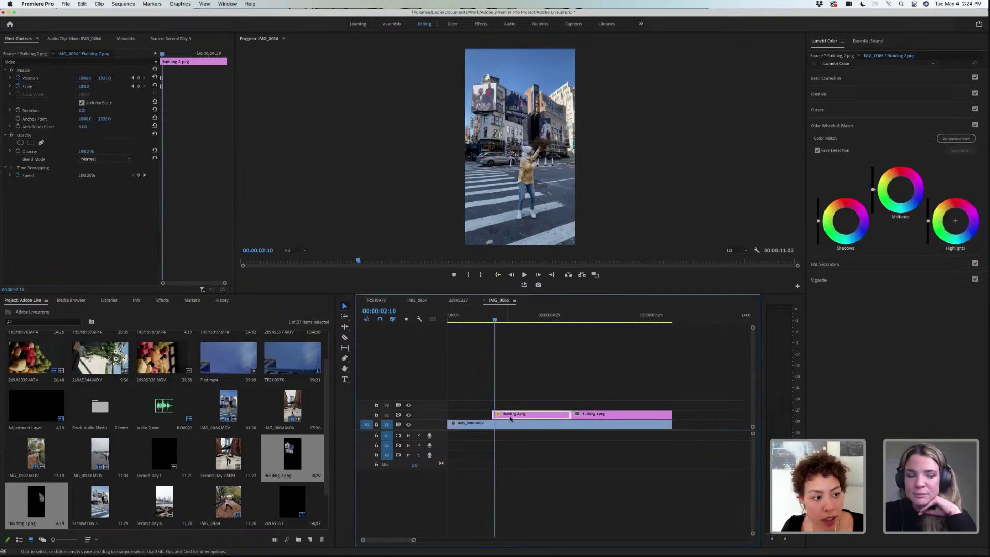
left_click_drag(505, 411, 507, 405)
mouse_move(580, 414)
left_mouse_down()
mouse_move(524, 426)
mouse_move(502, 415)
mouse_move(513, 405)
mouse_move(593, 405)
mouse_move(592, 419)
left_mouse_up()
key("super+z")
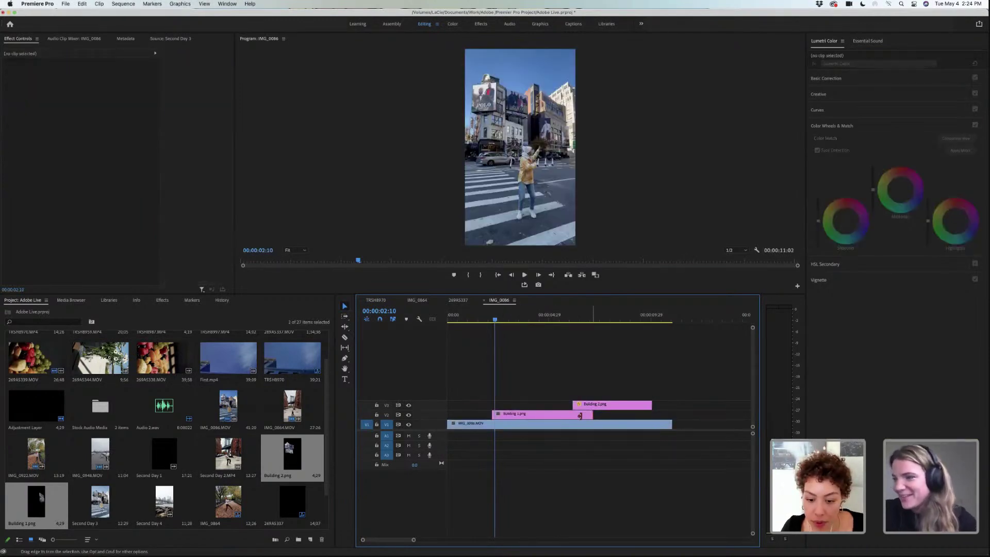
- Check the interpolation options of the Position and Scale keyframes on the Building 2.png clip on track V3
left_click(588, 406)
left_click(166, 78)
right_click(161, 90)
left_click(302, 219)
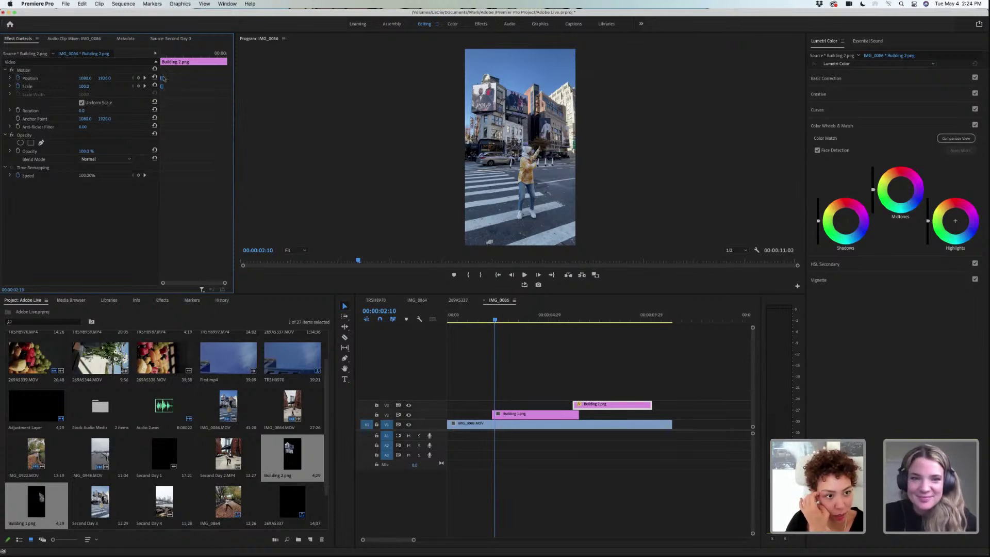
- Add Position and Scale keyframes to Building 1.png at its start, 00:00:02:07, with Hold interpolation
left_click(498, 416)
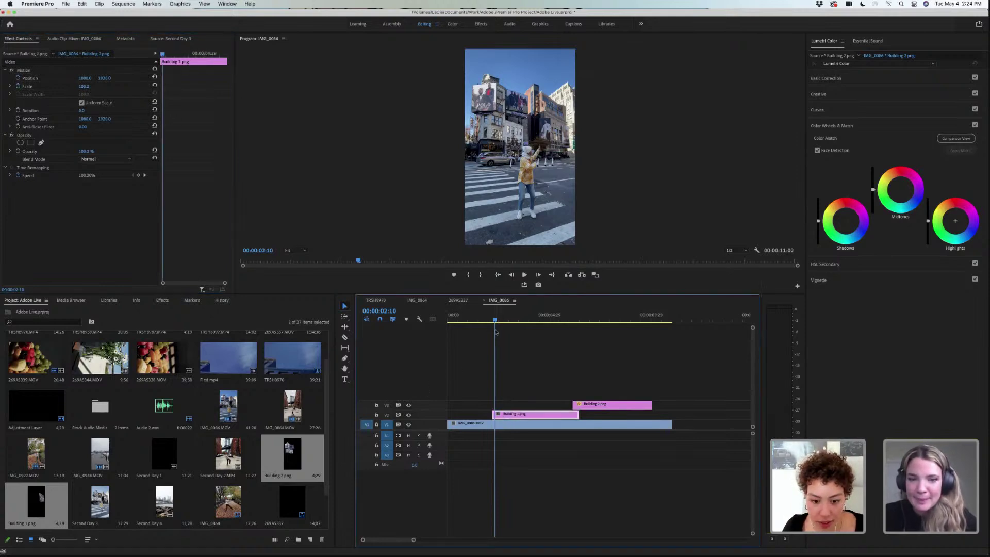
left_click_drag(495, 320, 492, 320)
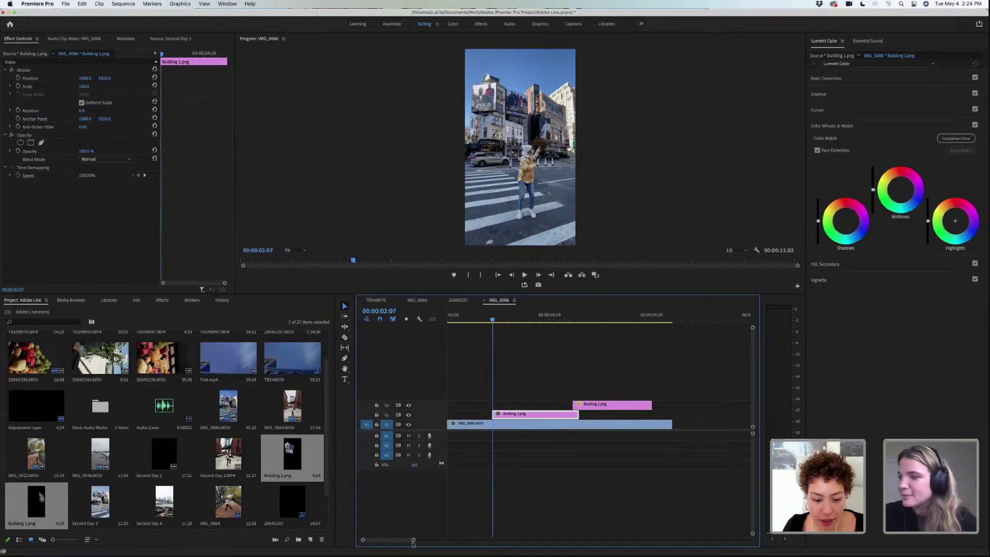
right_click(165, 88)
left_click(186, 164)
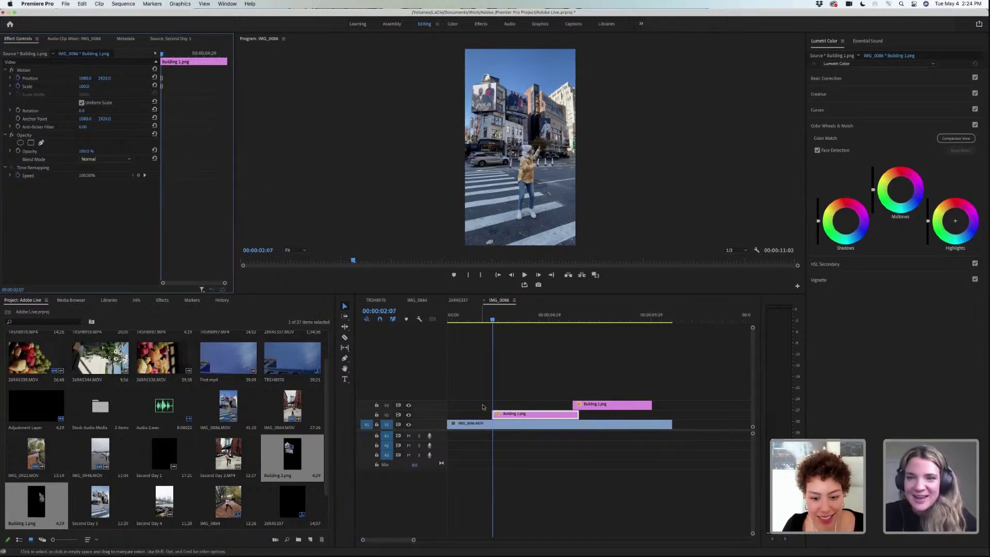
- Step frame by frame around 00:00:02:07 to review the footage where the Building 1.png overlay starts
left_click(493, 320)
key("Left")
key("Left")
key("Left")
key("d")
key("Right")
key("Right")
key("Right")
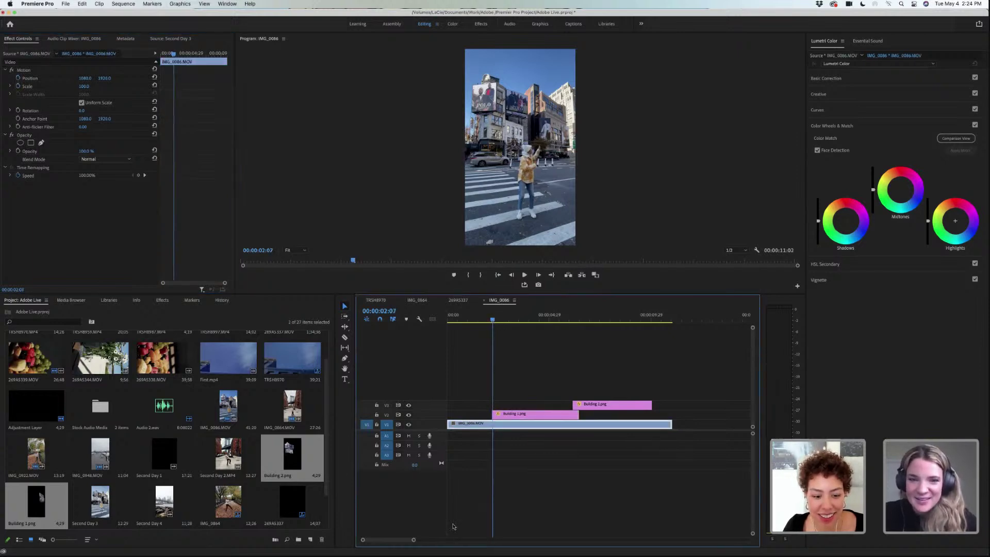
left_click_drag(413, 540, 393, 540)
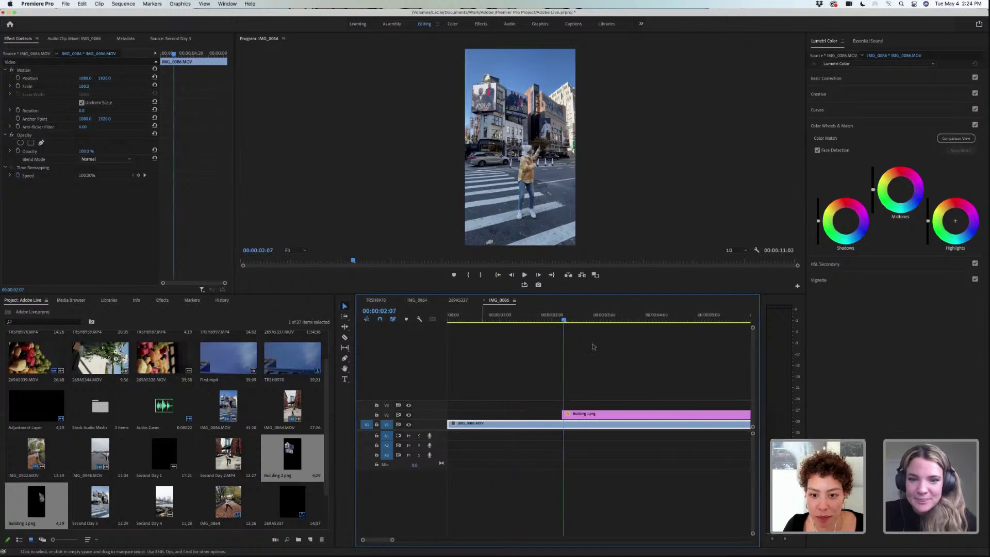
mouse_move(564, 321)
left_mouse_down()
mouse_move(580, 321)
mouse_move(551, 321)
mouse_move(564, 322)
left_mouse_up()
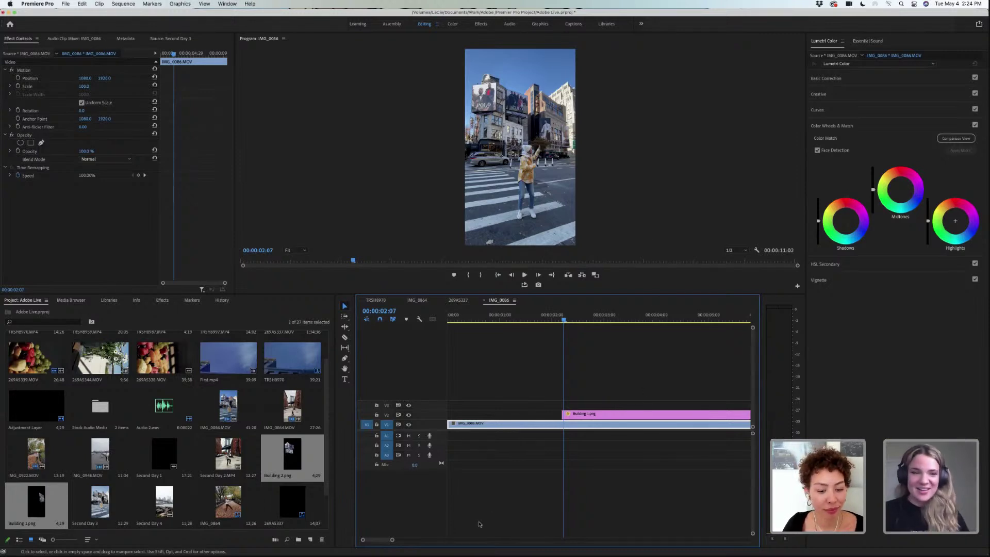
left_click_drag(394, 540, 418, 539)
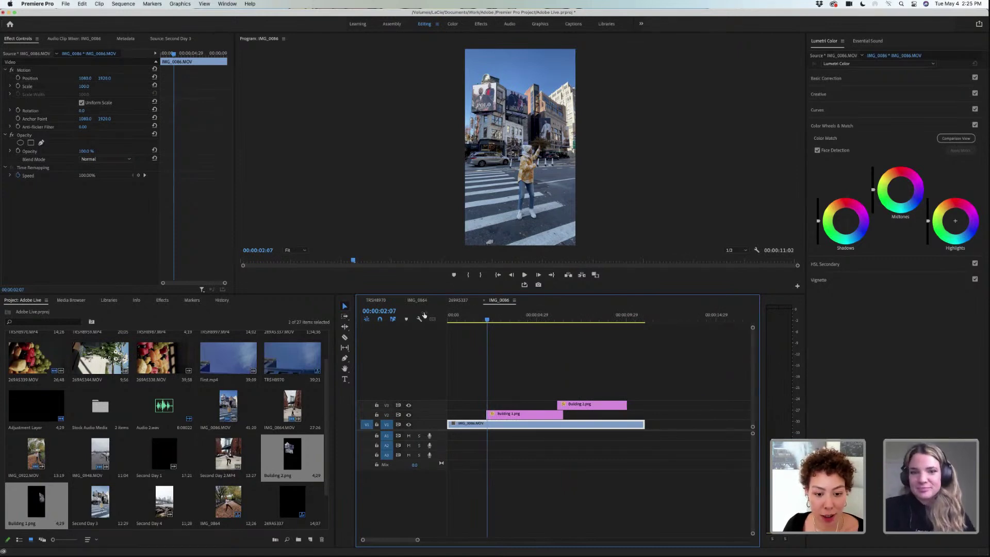
- Open the IMG_0864 sequence, move to 00:00:05:12 and select the clips on both sides of the upcoming cut
left_click(419, 301)
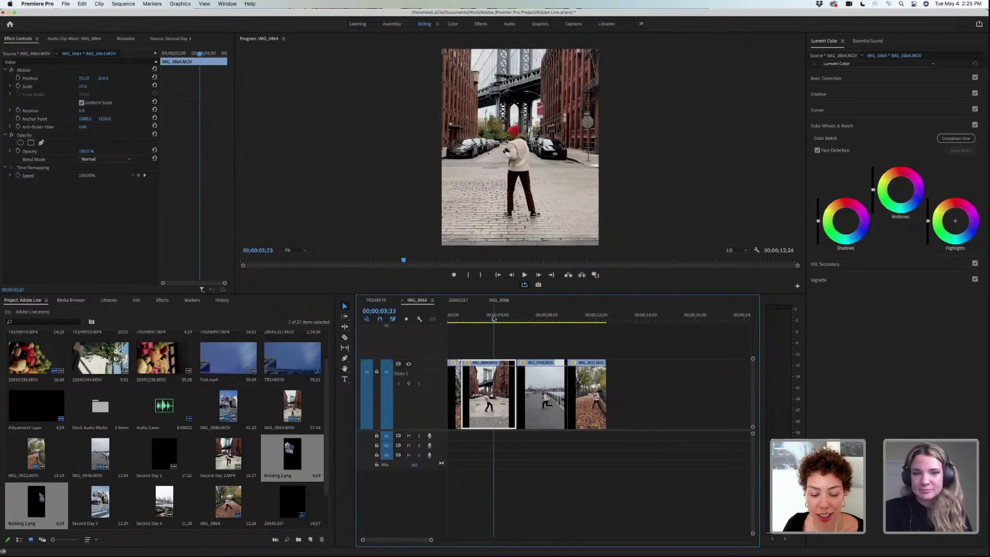
left_click_drag(493, 319, 514, 323)
left_click(345, 339)
left_click(345, 306)
key("super+a")
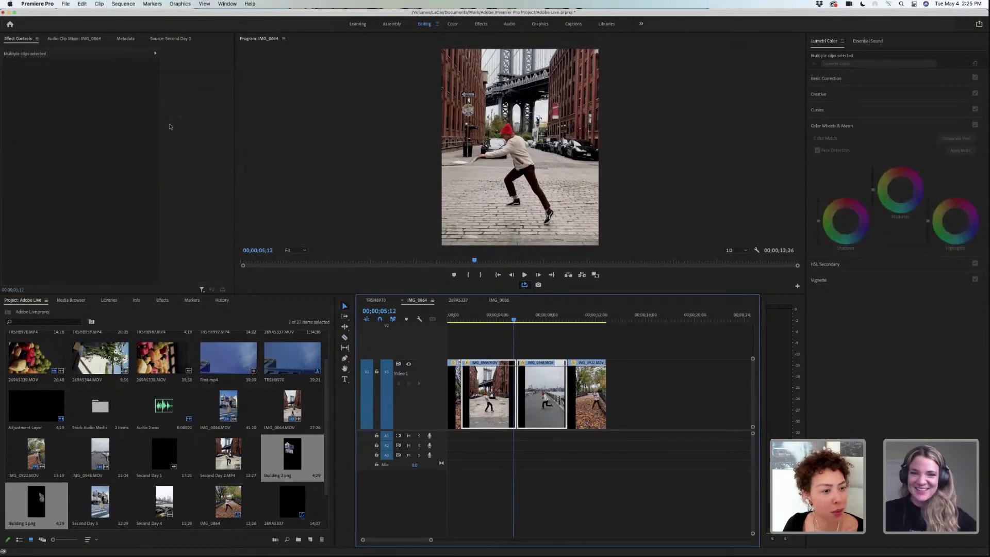
- Compare the outgoing and incoming frames at the 00:00:05:19 cut in trim view, and switch to the 269A5337 sequence
left_click(97, 5)
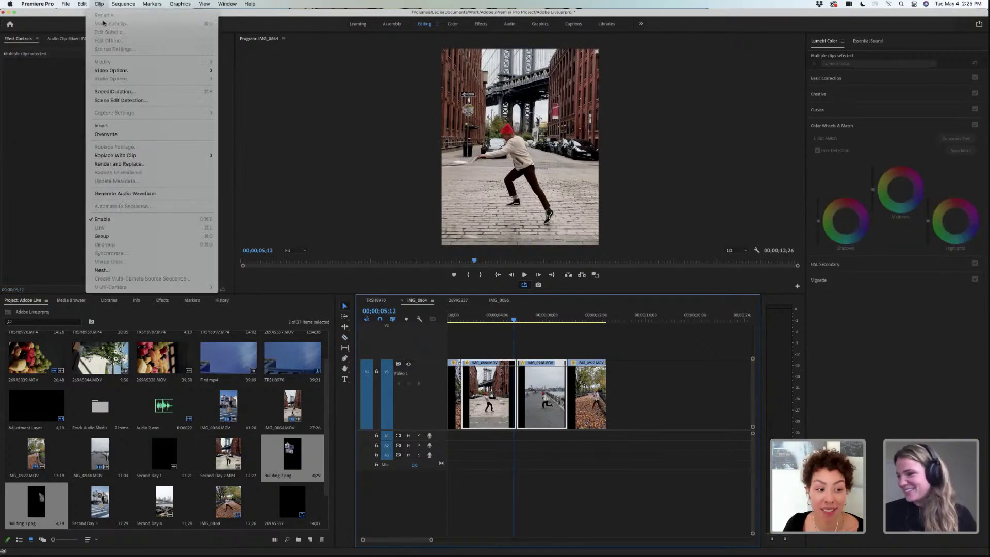
mouse_move(123, 4)
left_click(123, 121)
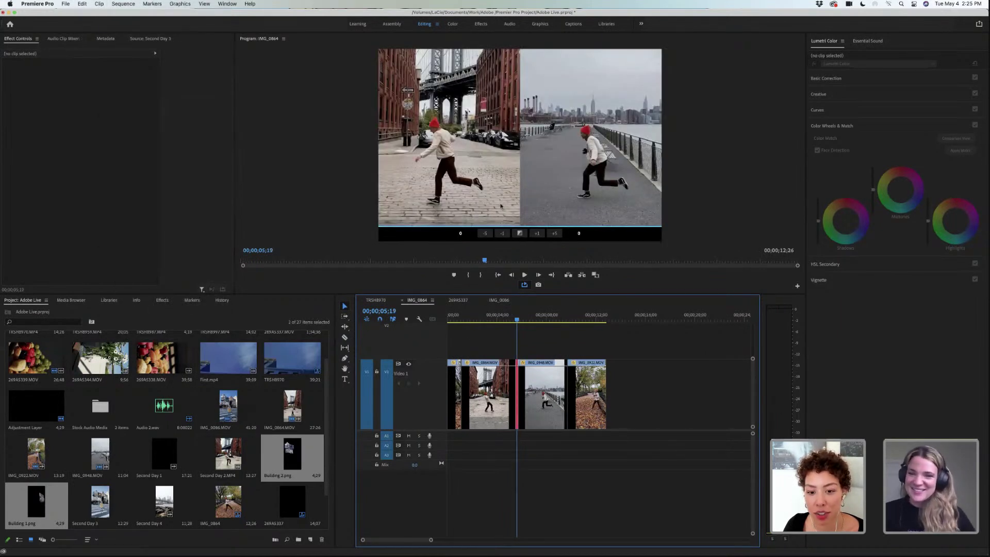
left_click(497, 237)
left_click(537, 233)
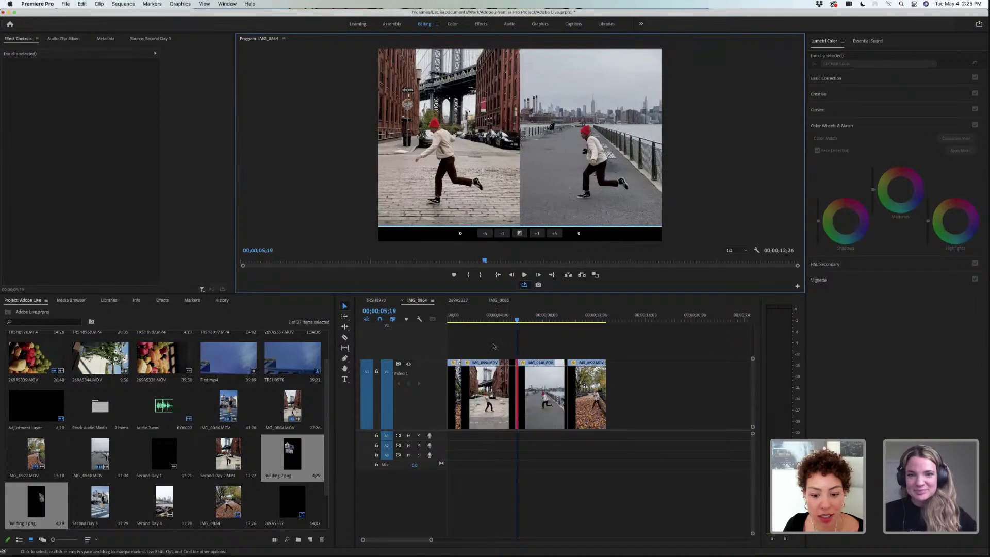
left_click(494, 346)
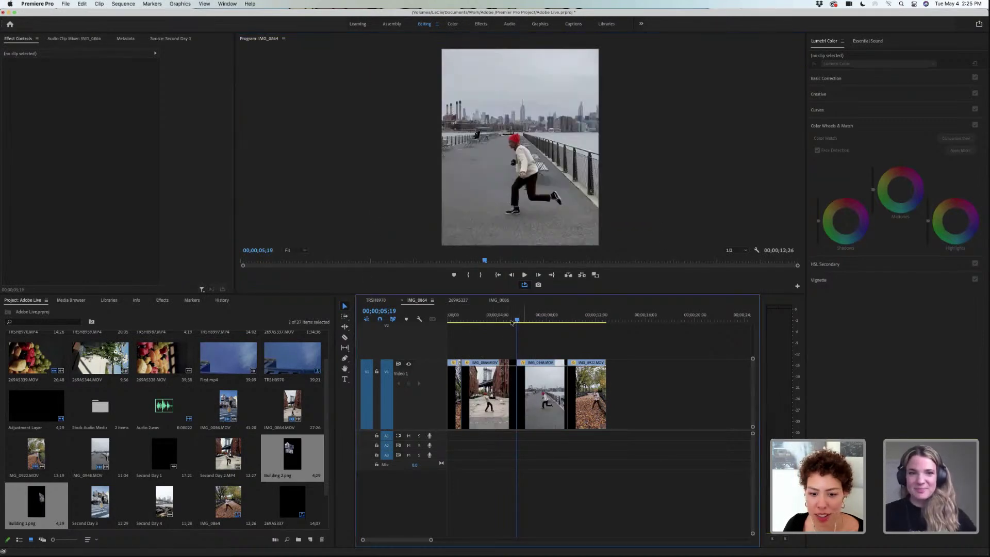
left_click(457, 301)
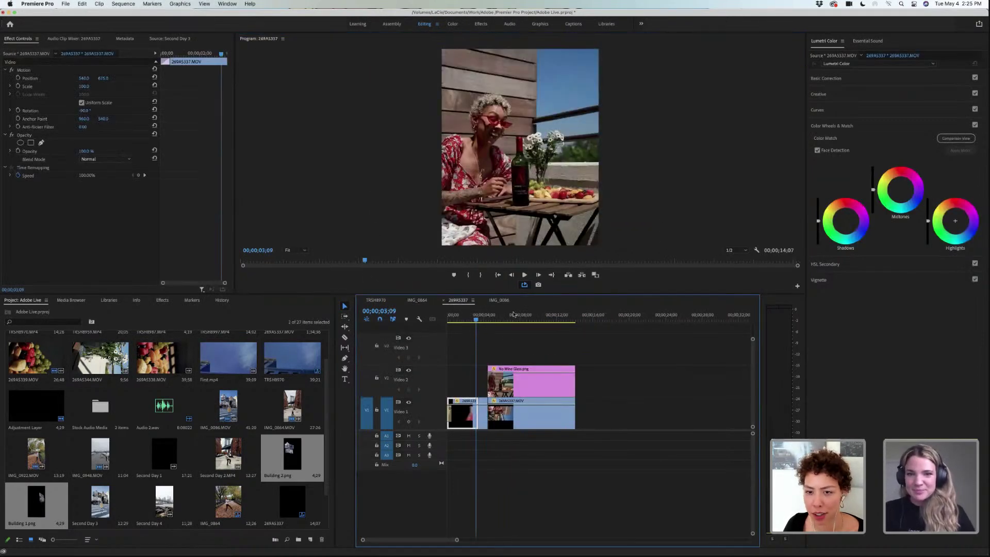